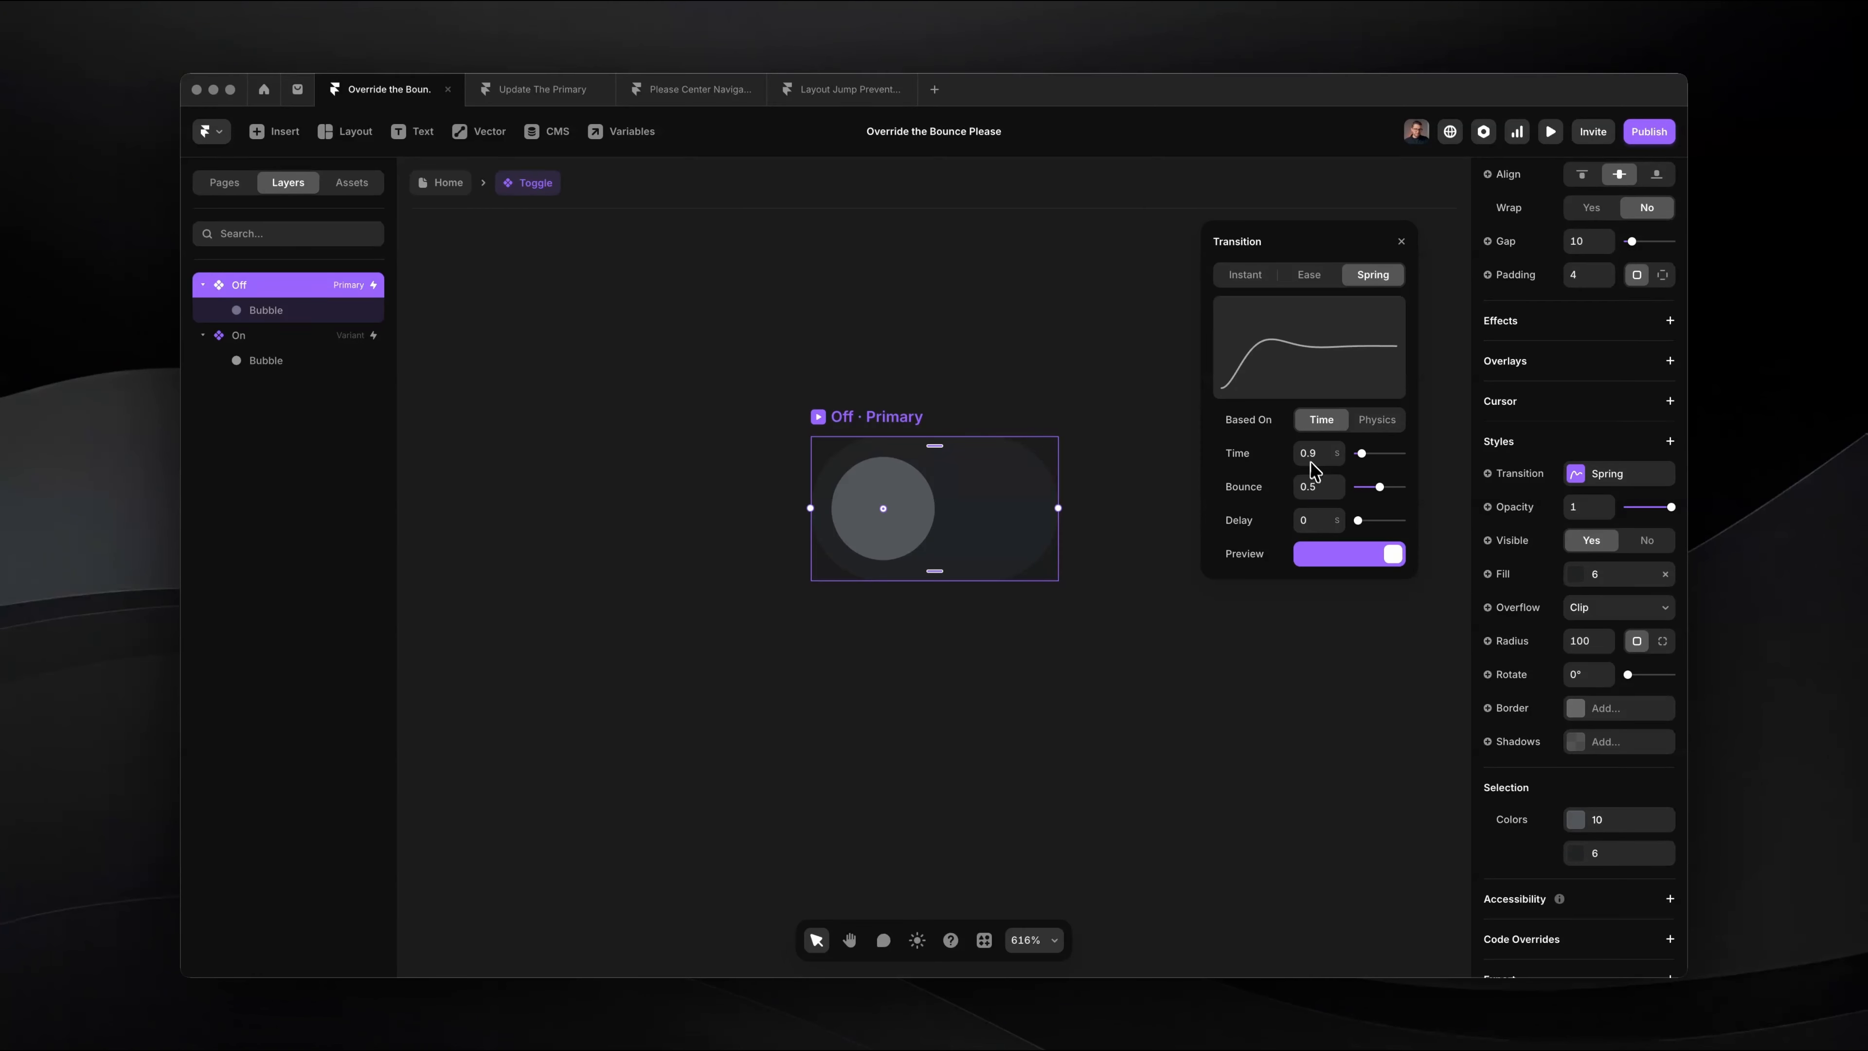
Step: Try a bounce of 0 on the Off variant's spring transition
{"action": "left_click_drag", "start_coordinate": [1380, 487], "coordinate": [1350, 487]}
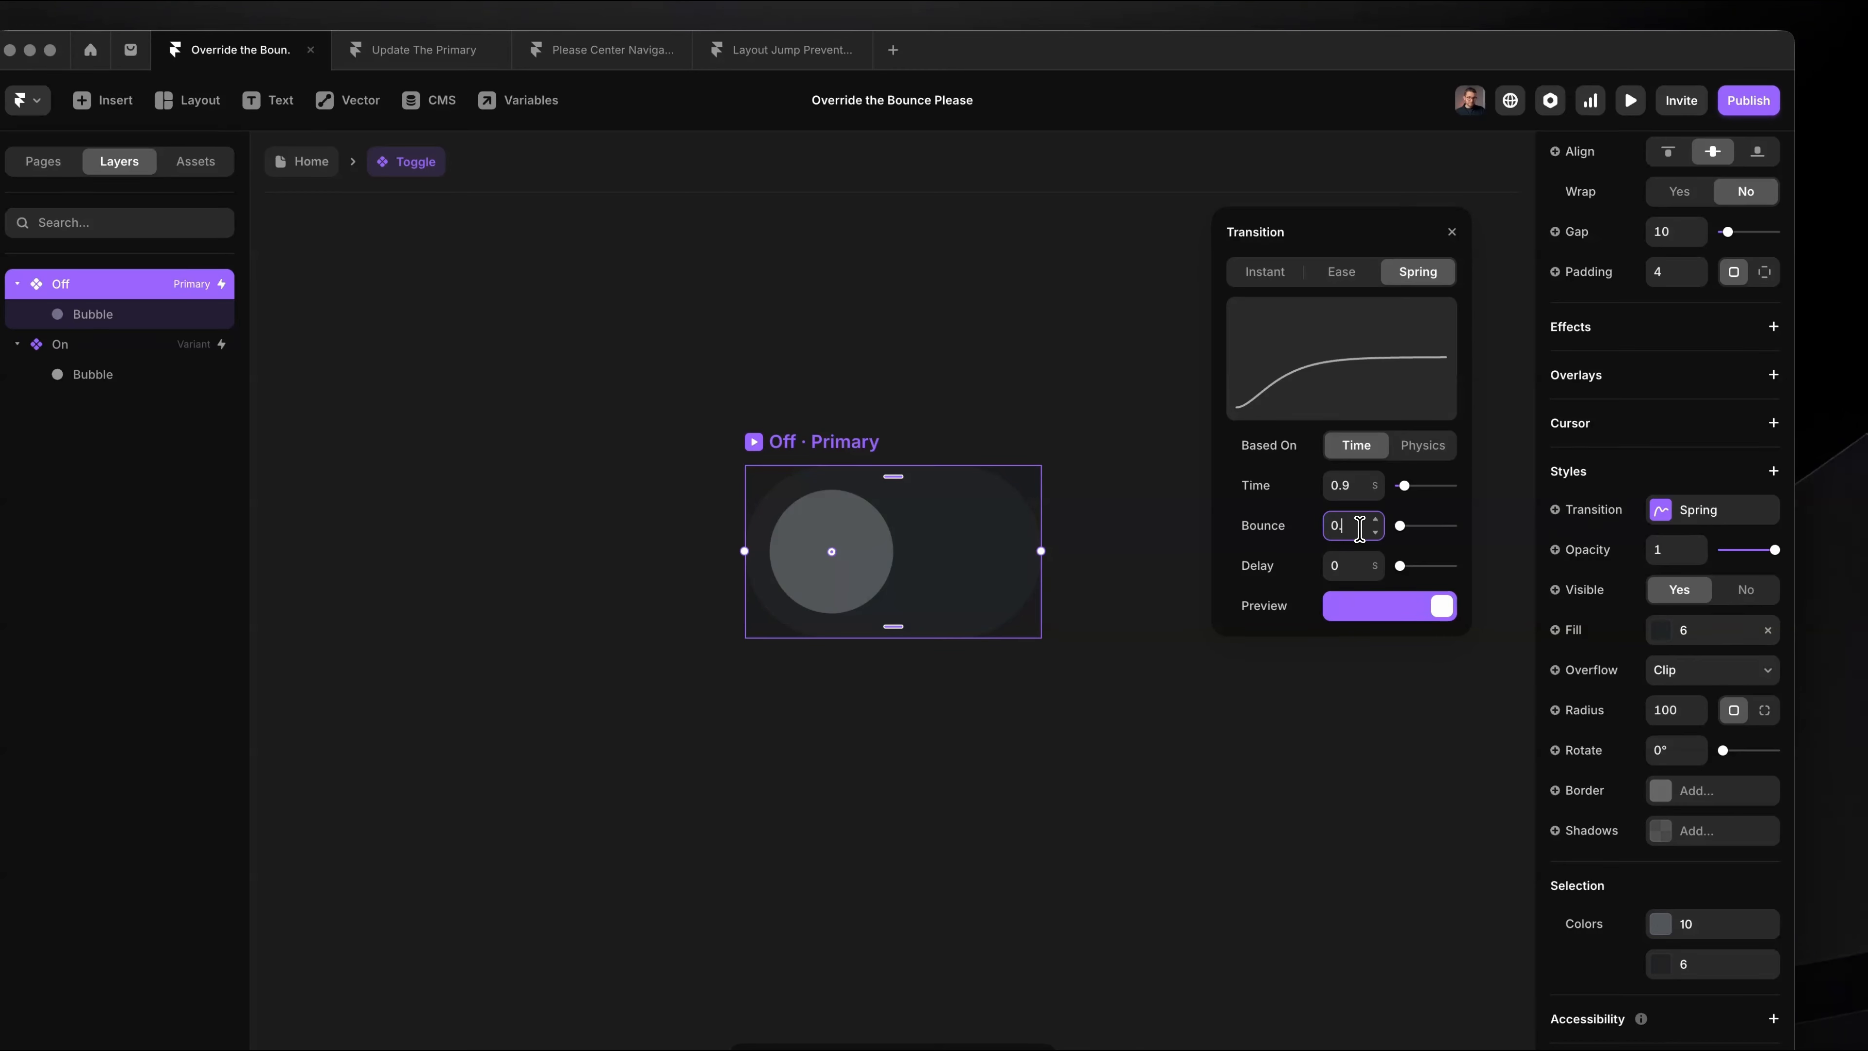
{"action": "key", "text": "Return"}
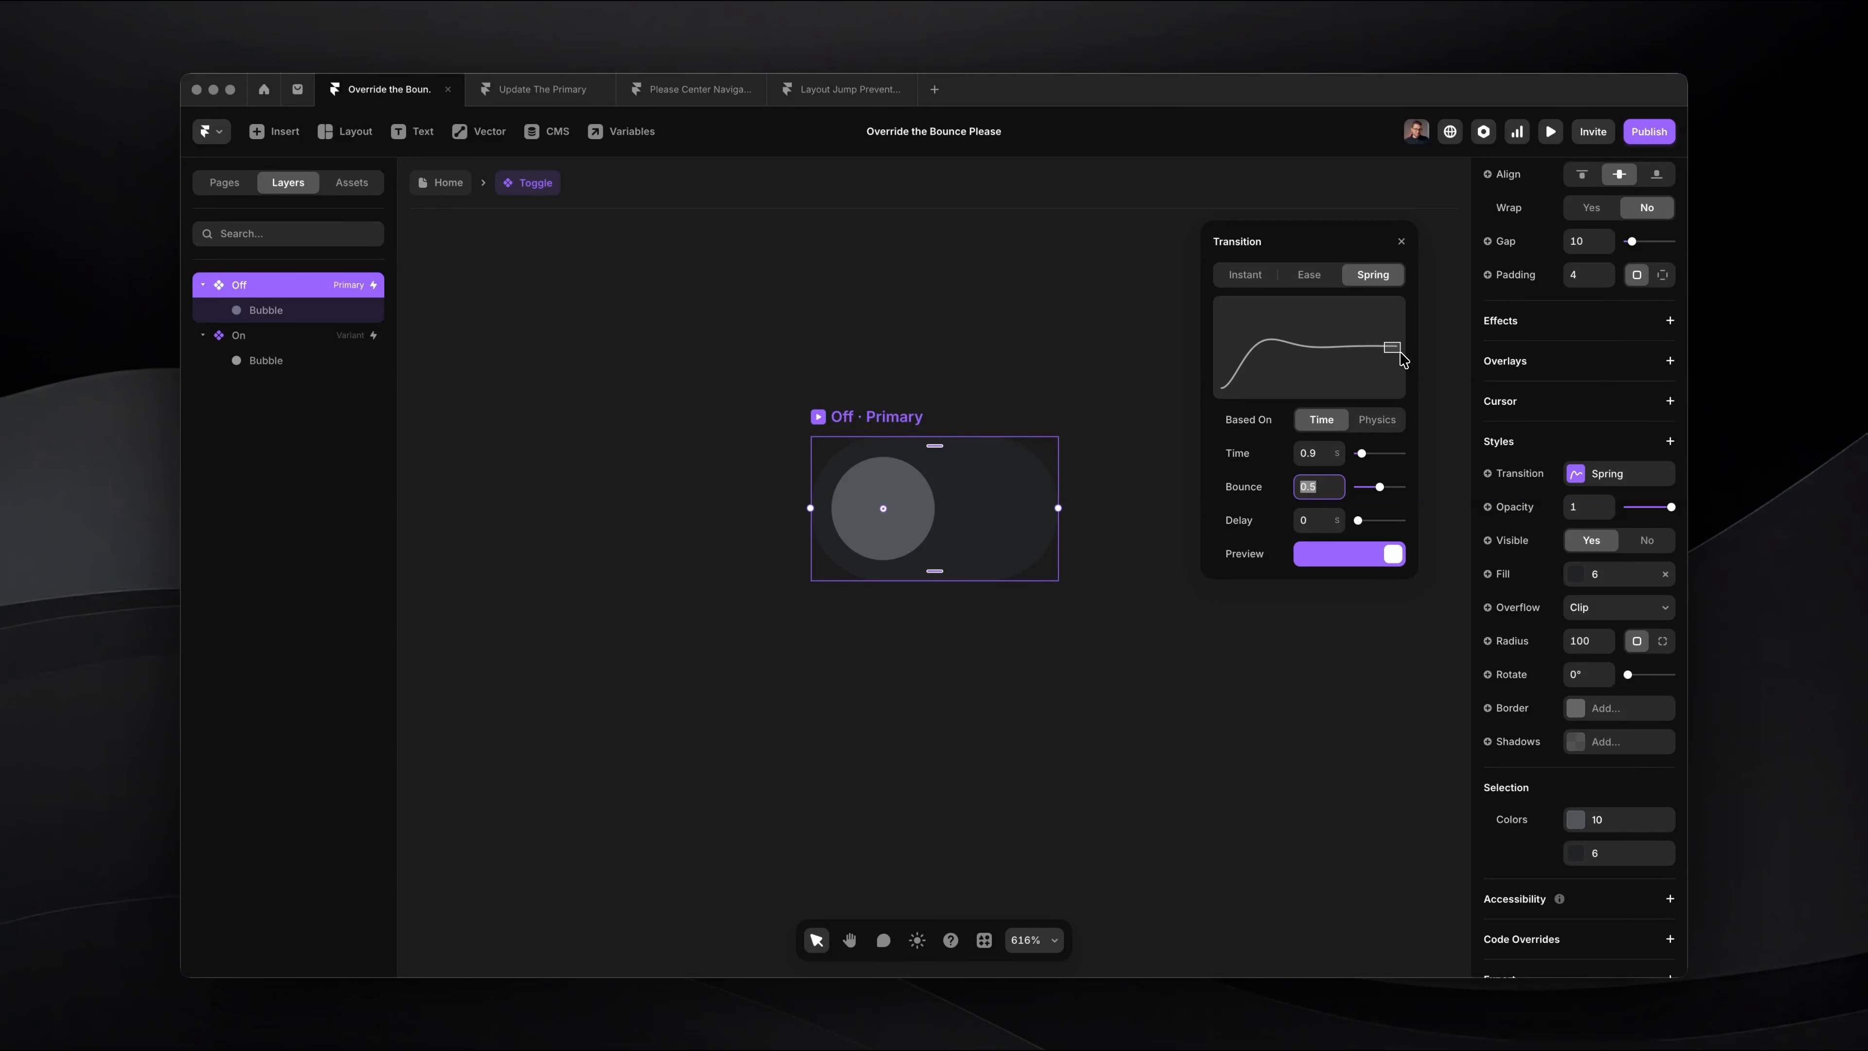
{"action": "left_click", "coordinate": [1401, 242]}
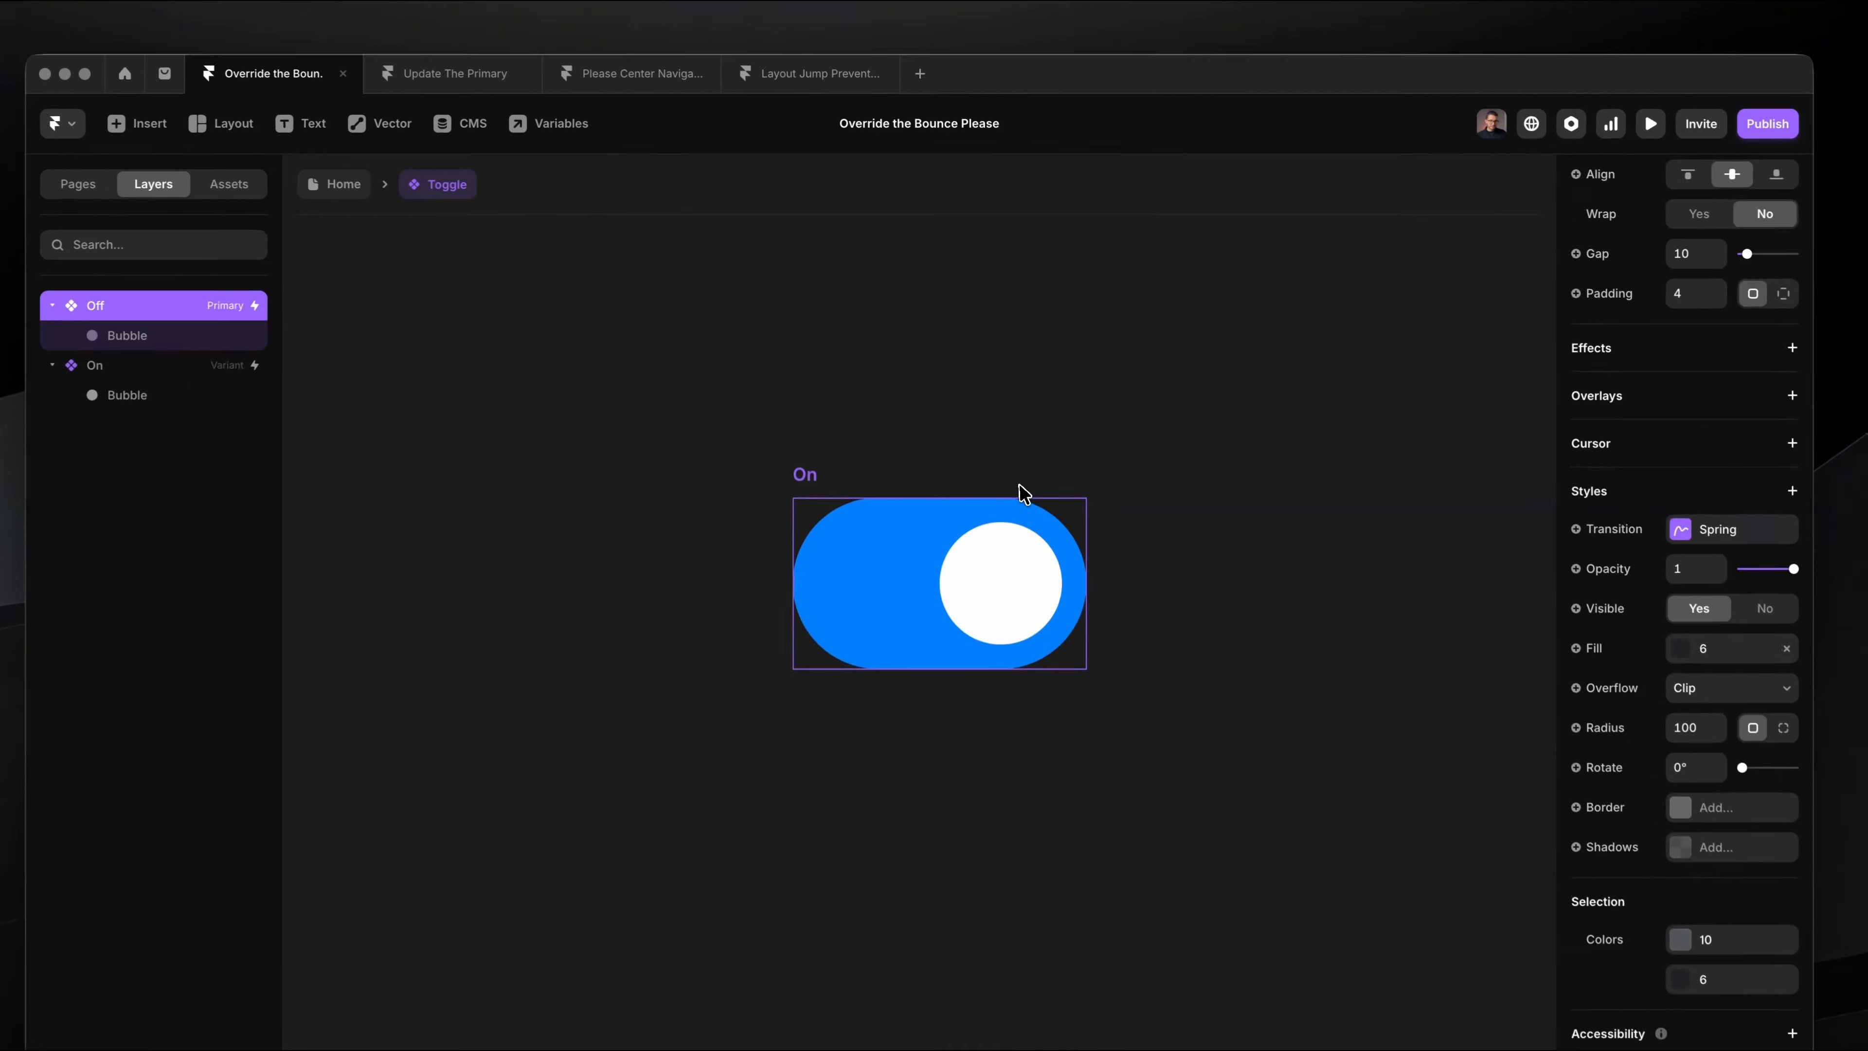
Step: Preview the page and switch the toggle on and off several times to check its animation
{"action": "left_click", "coordinate": [1022, 504]}
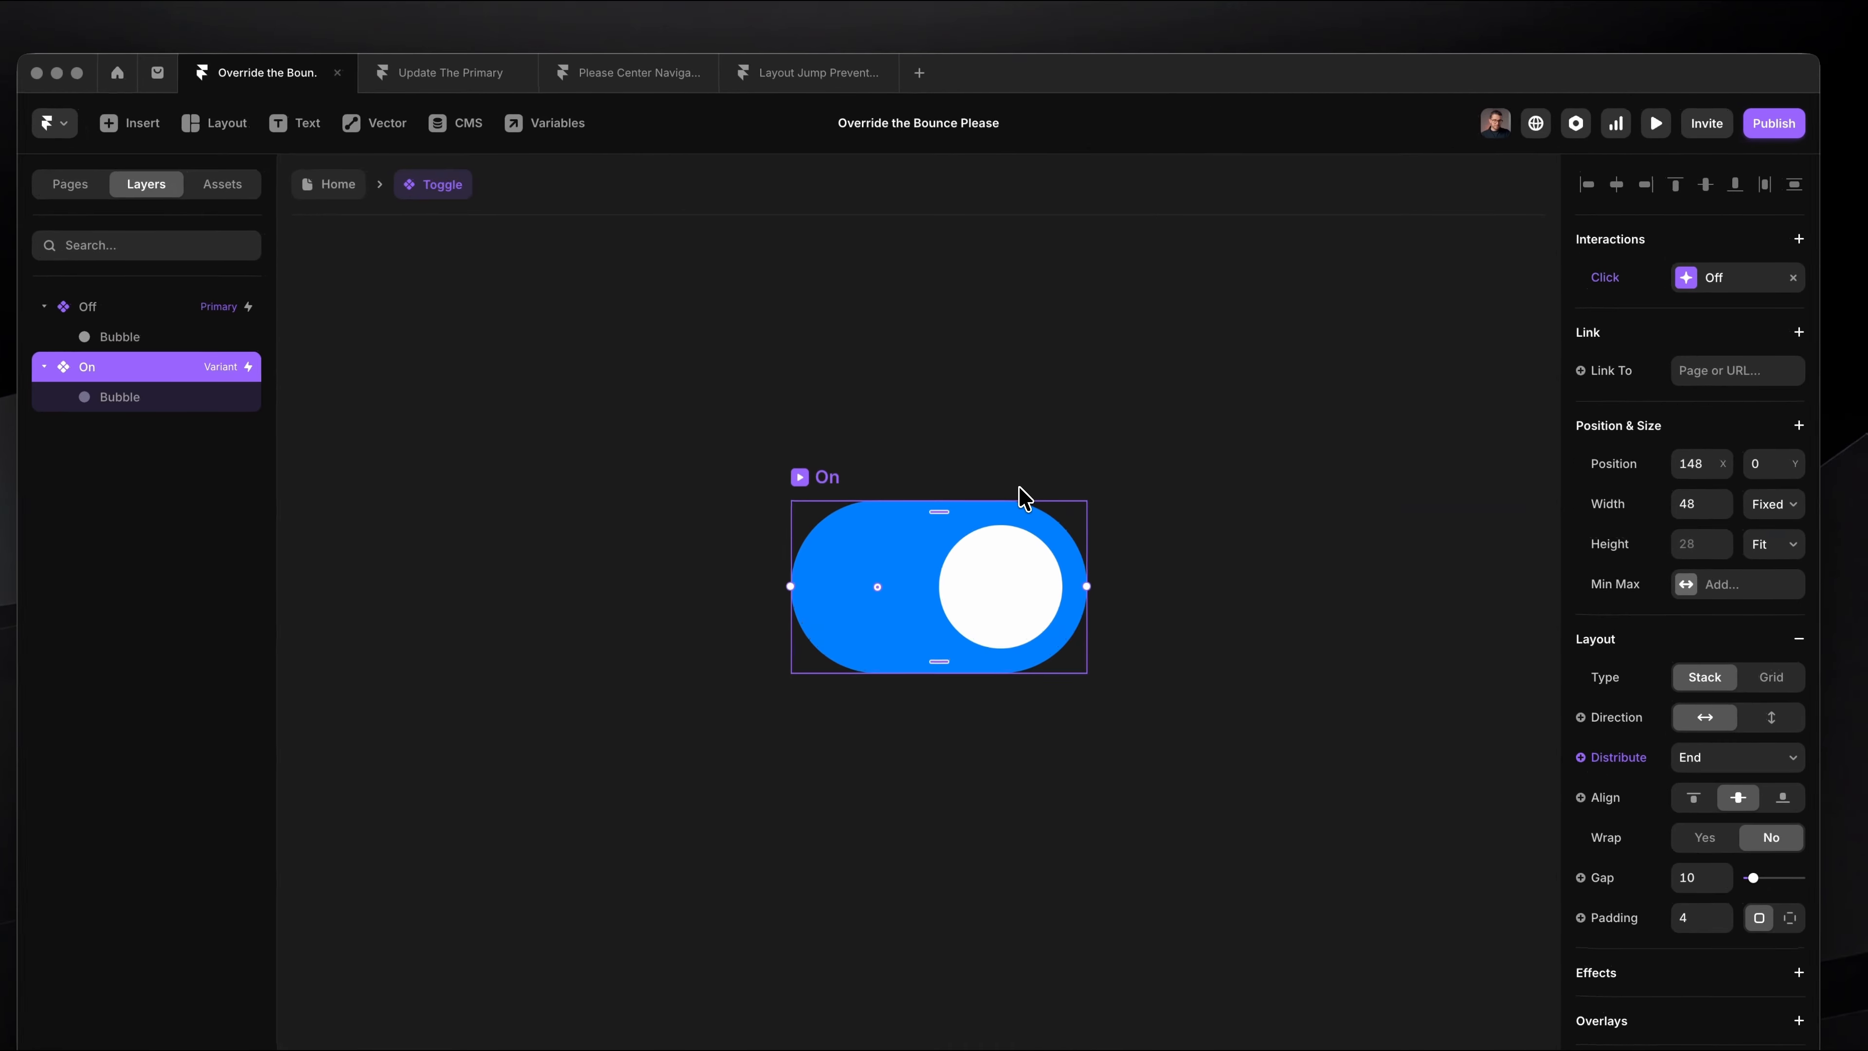
{"action": "key", "text": "super+p"}
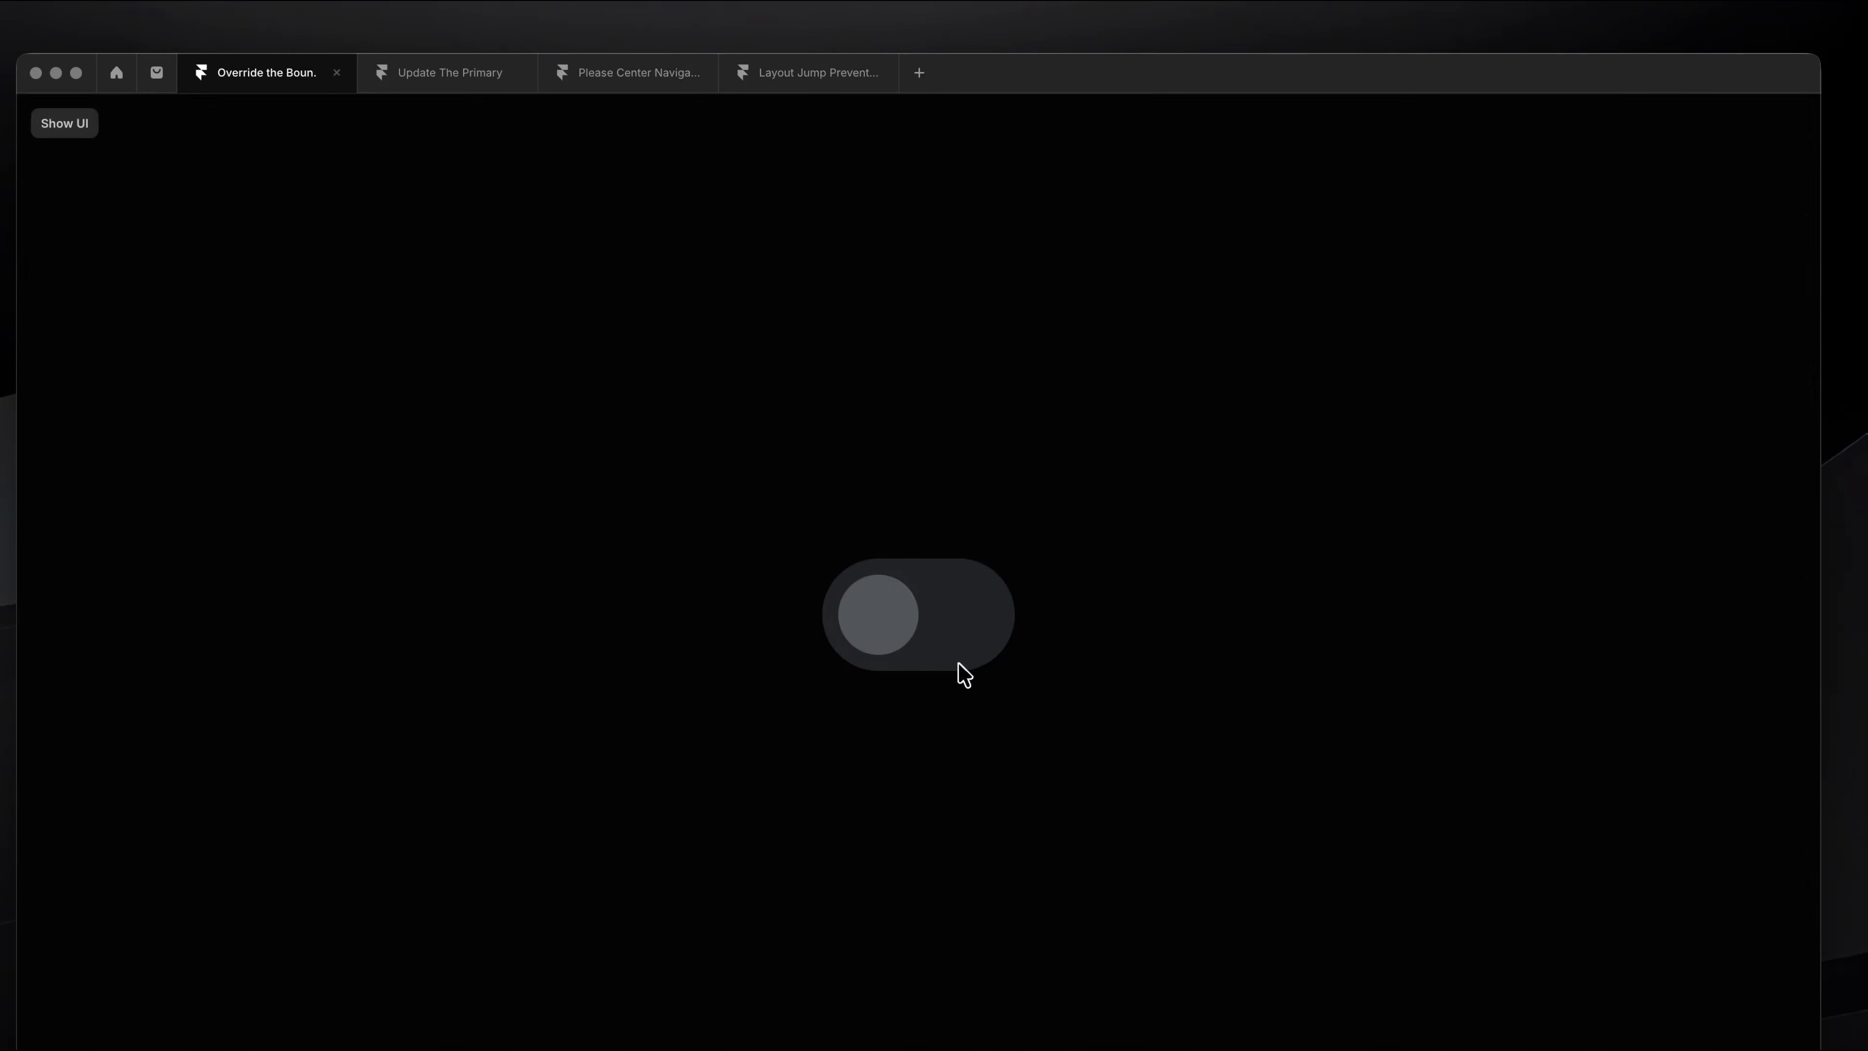
{"action": "left_click", "coordinate": [959, 644]}
{"action": "left_click", "coordinate": [959, 642]}
{"action": "left_click", "coordinate": [952, 545]}
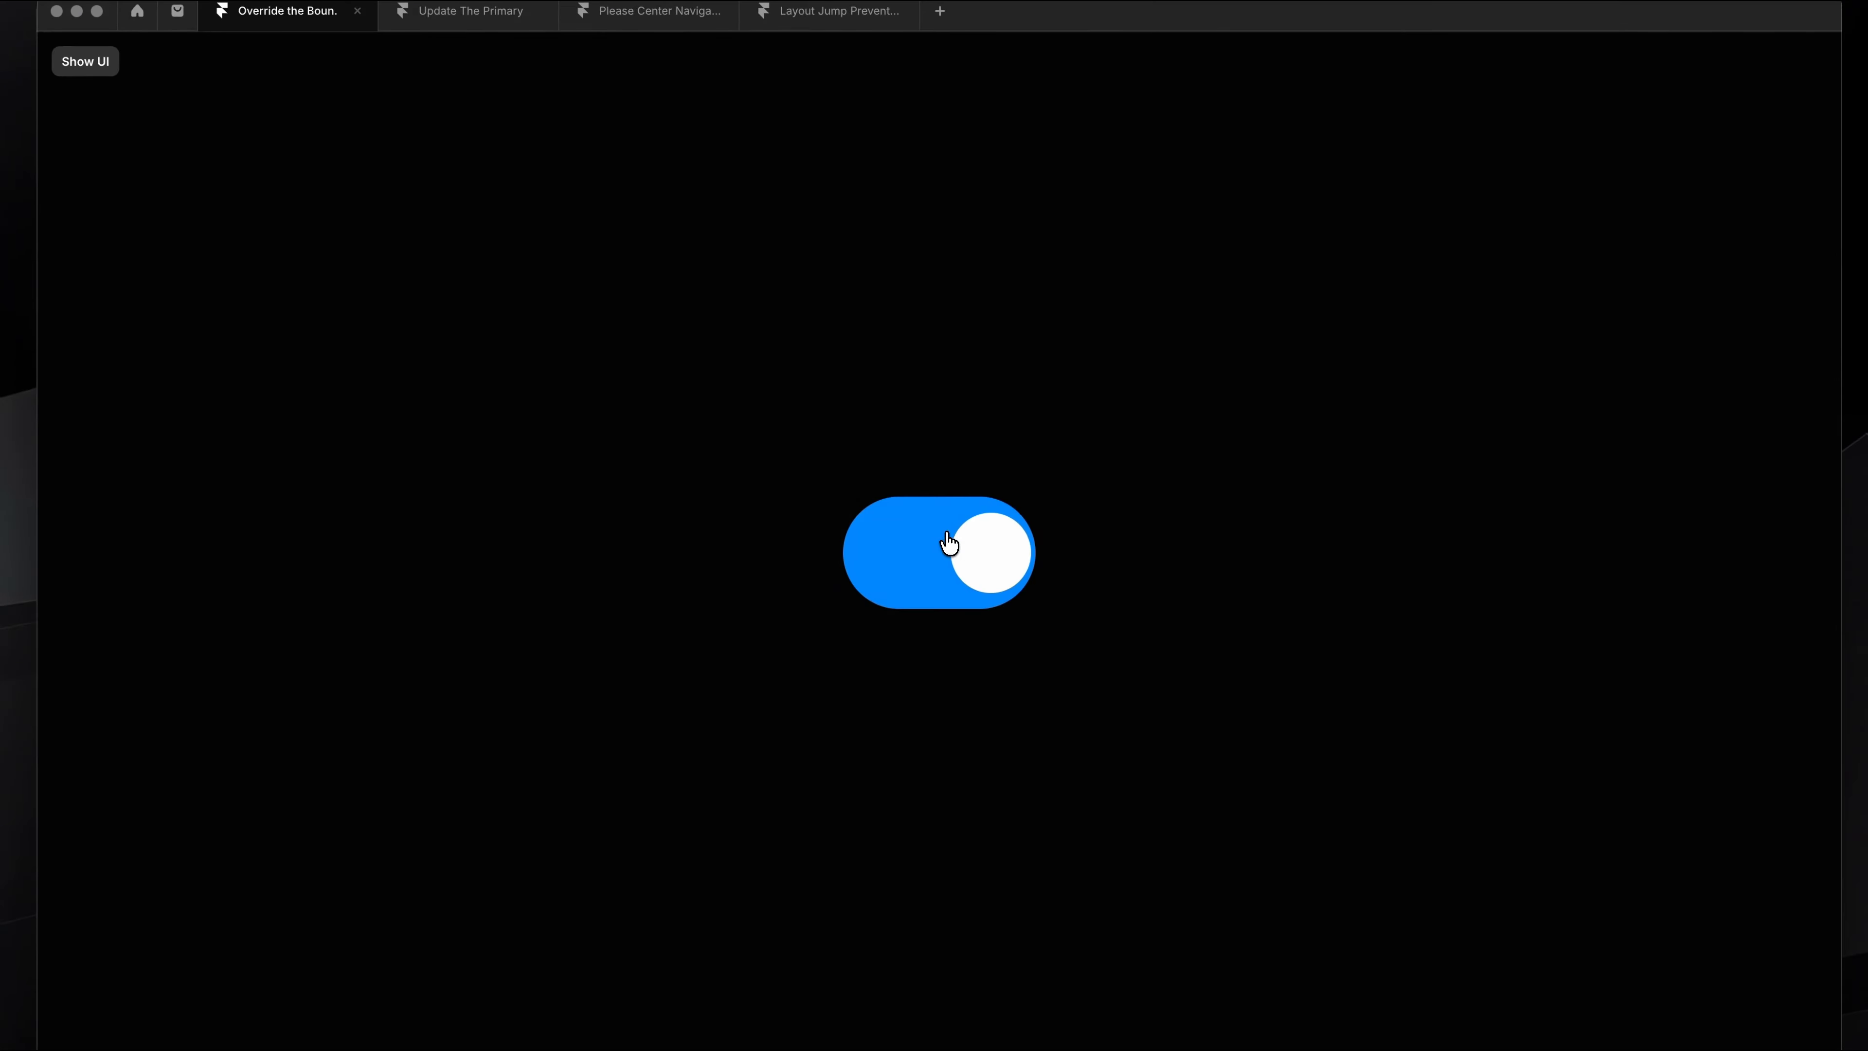
{"action": "key", "text": "Escape"}
Step: Open the Toggle component for editing from the Home page
{"action": "key", "text": "super+Tab"}
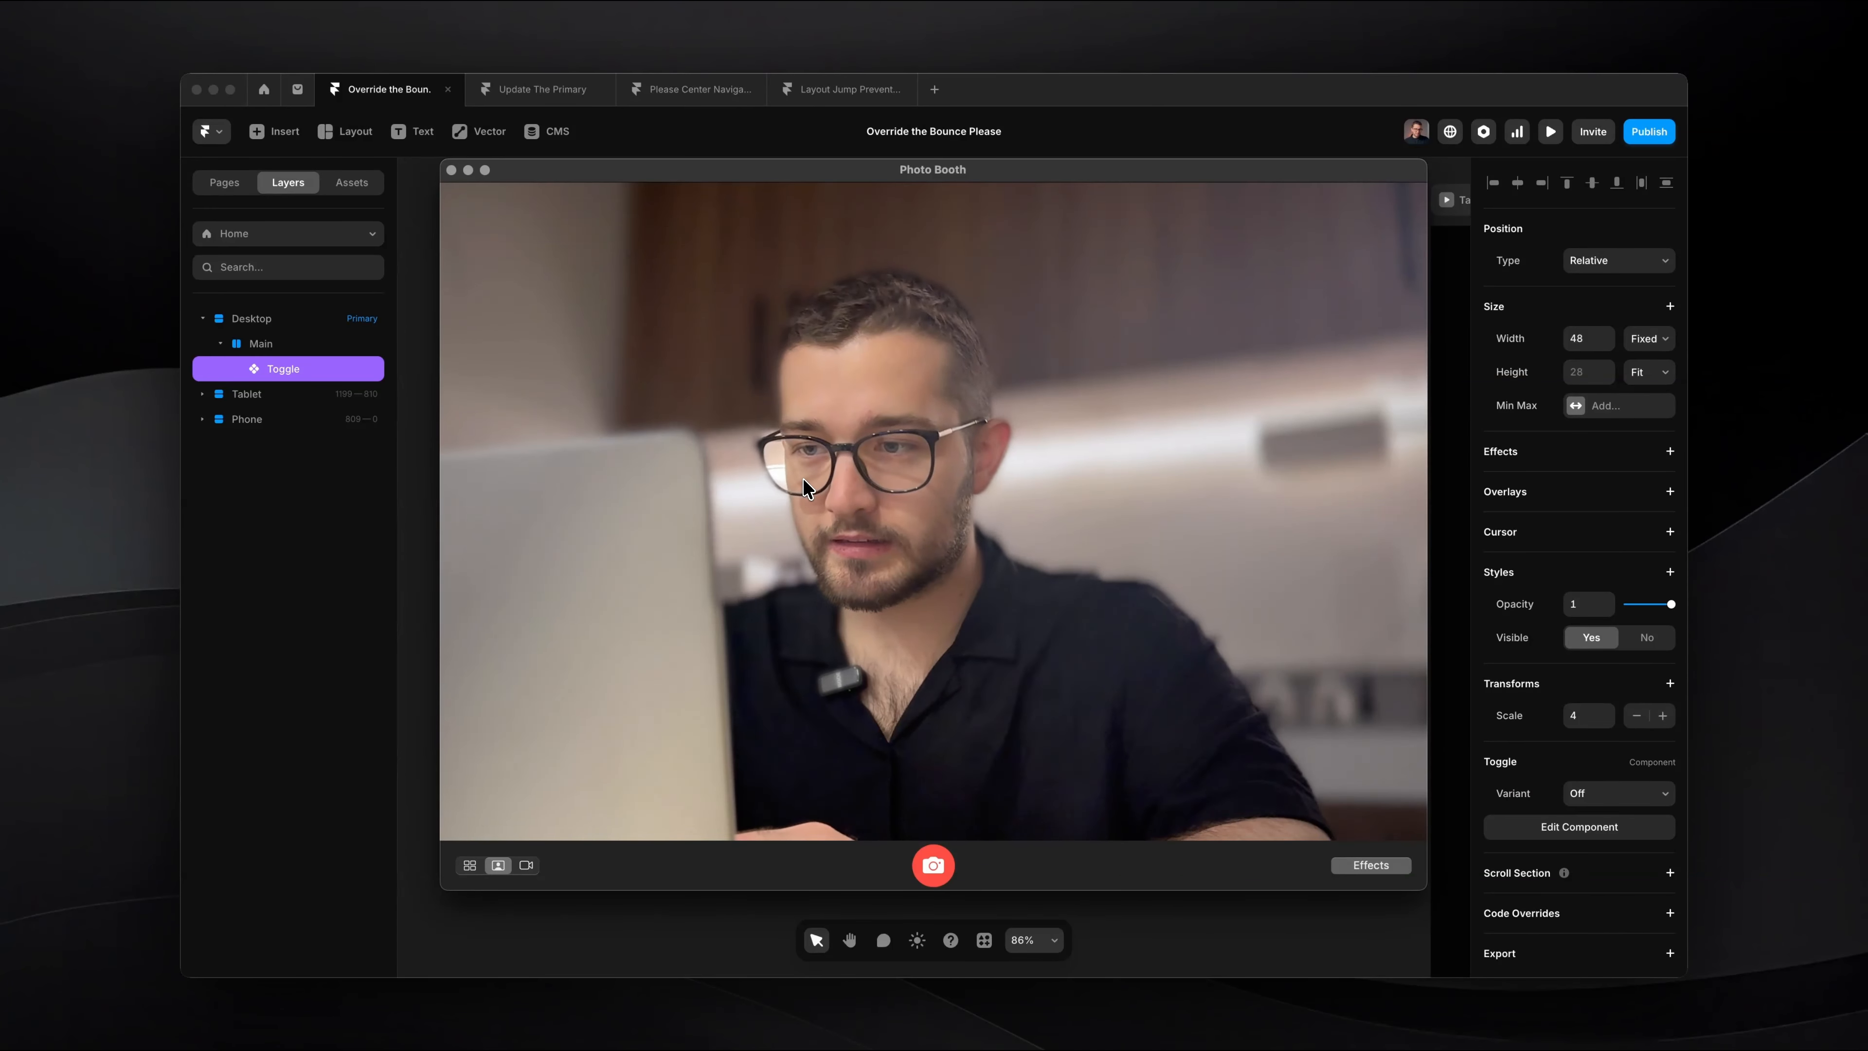
{"action": "key", "text": "super+Tab"}
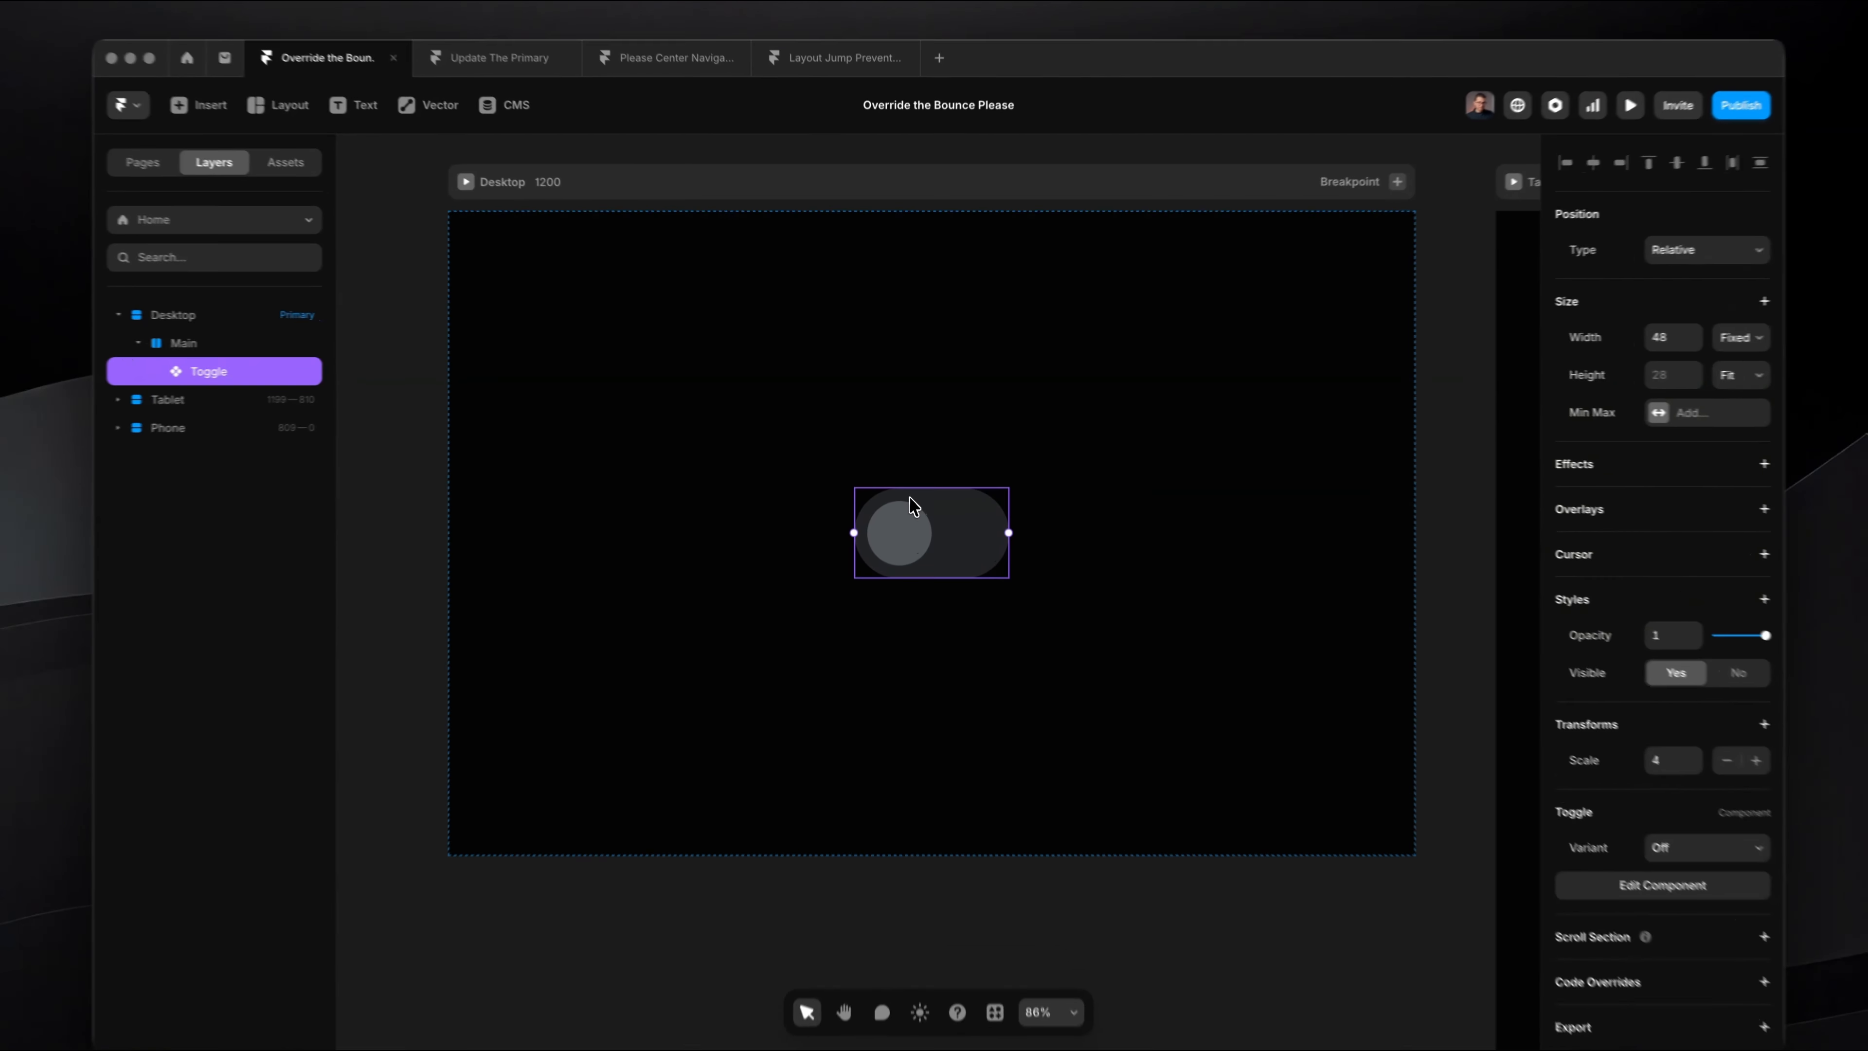
{"action": "double_click", "coordinate": [910, 501]}
{"action": "scroll", "coordinate": [885, 607], "scroll_direction": "up", "scroll_amount": 5}
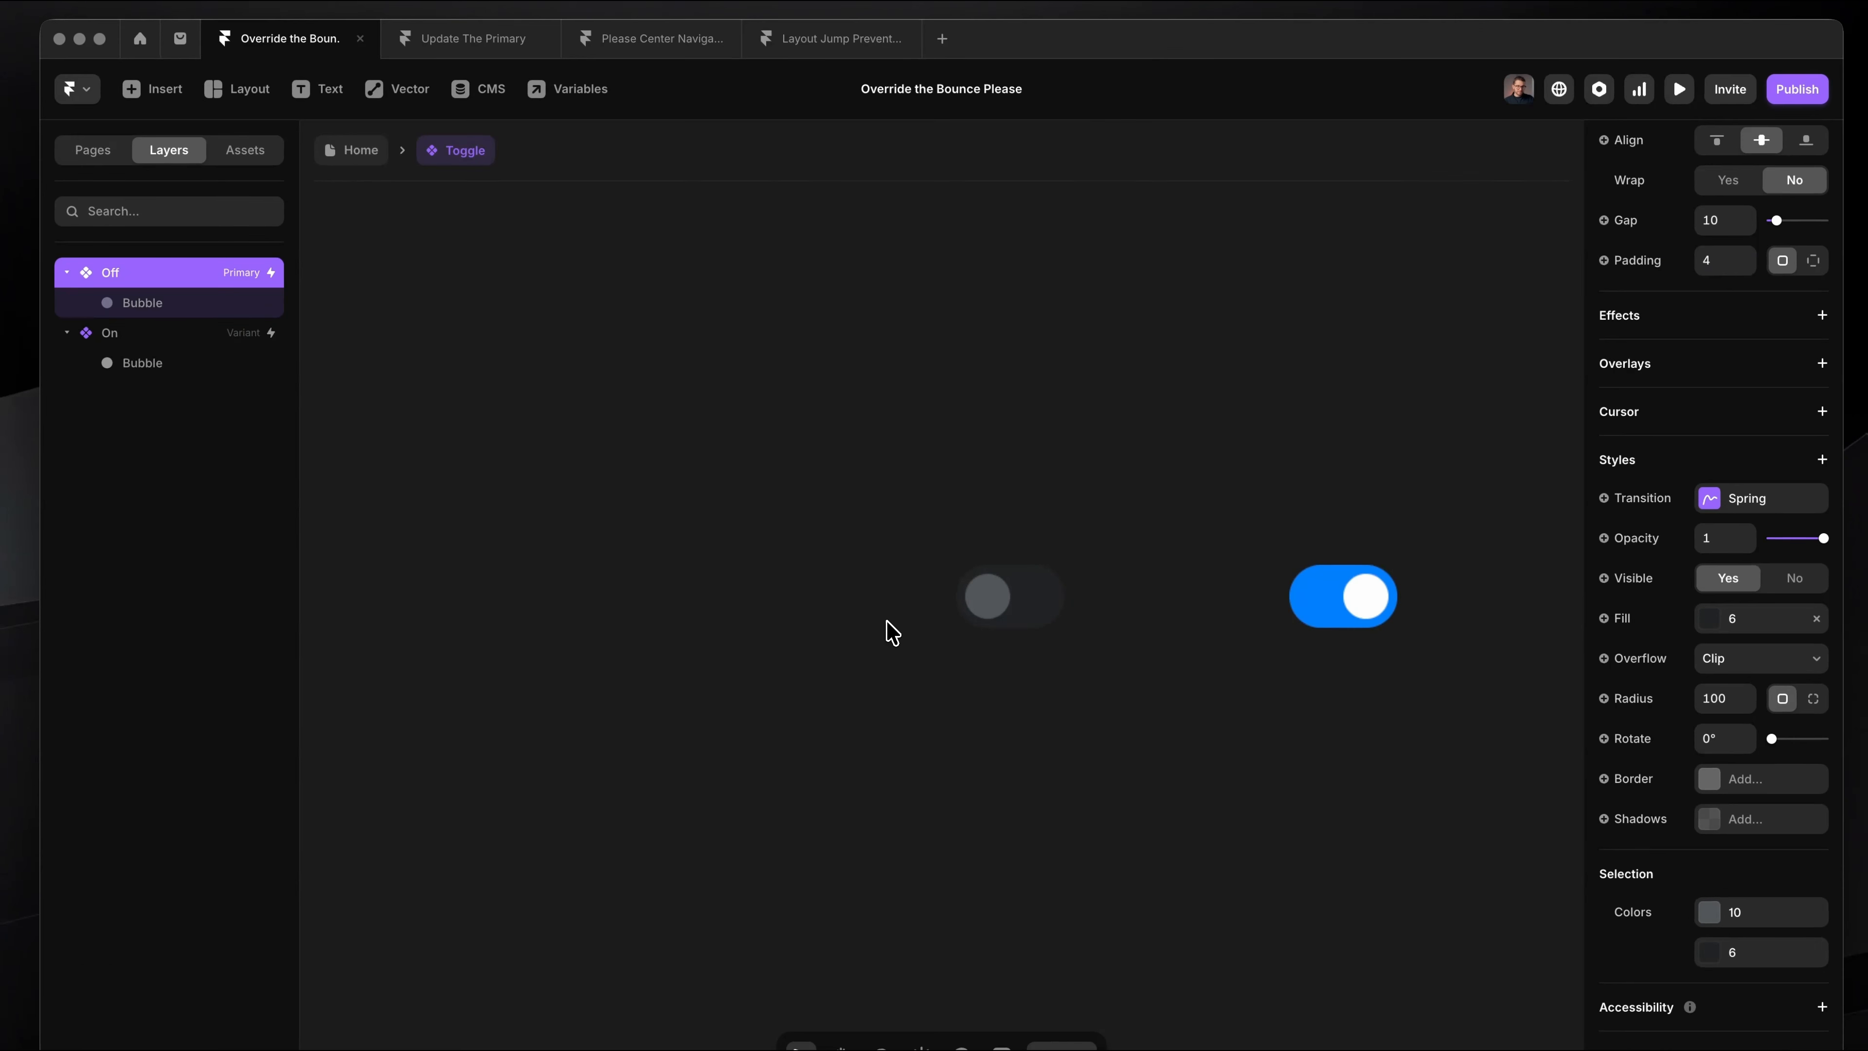
{"action": "scroll", "coordinate": [1020, 538], "scroll_direction": "up", "scroll_amount": 5}
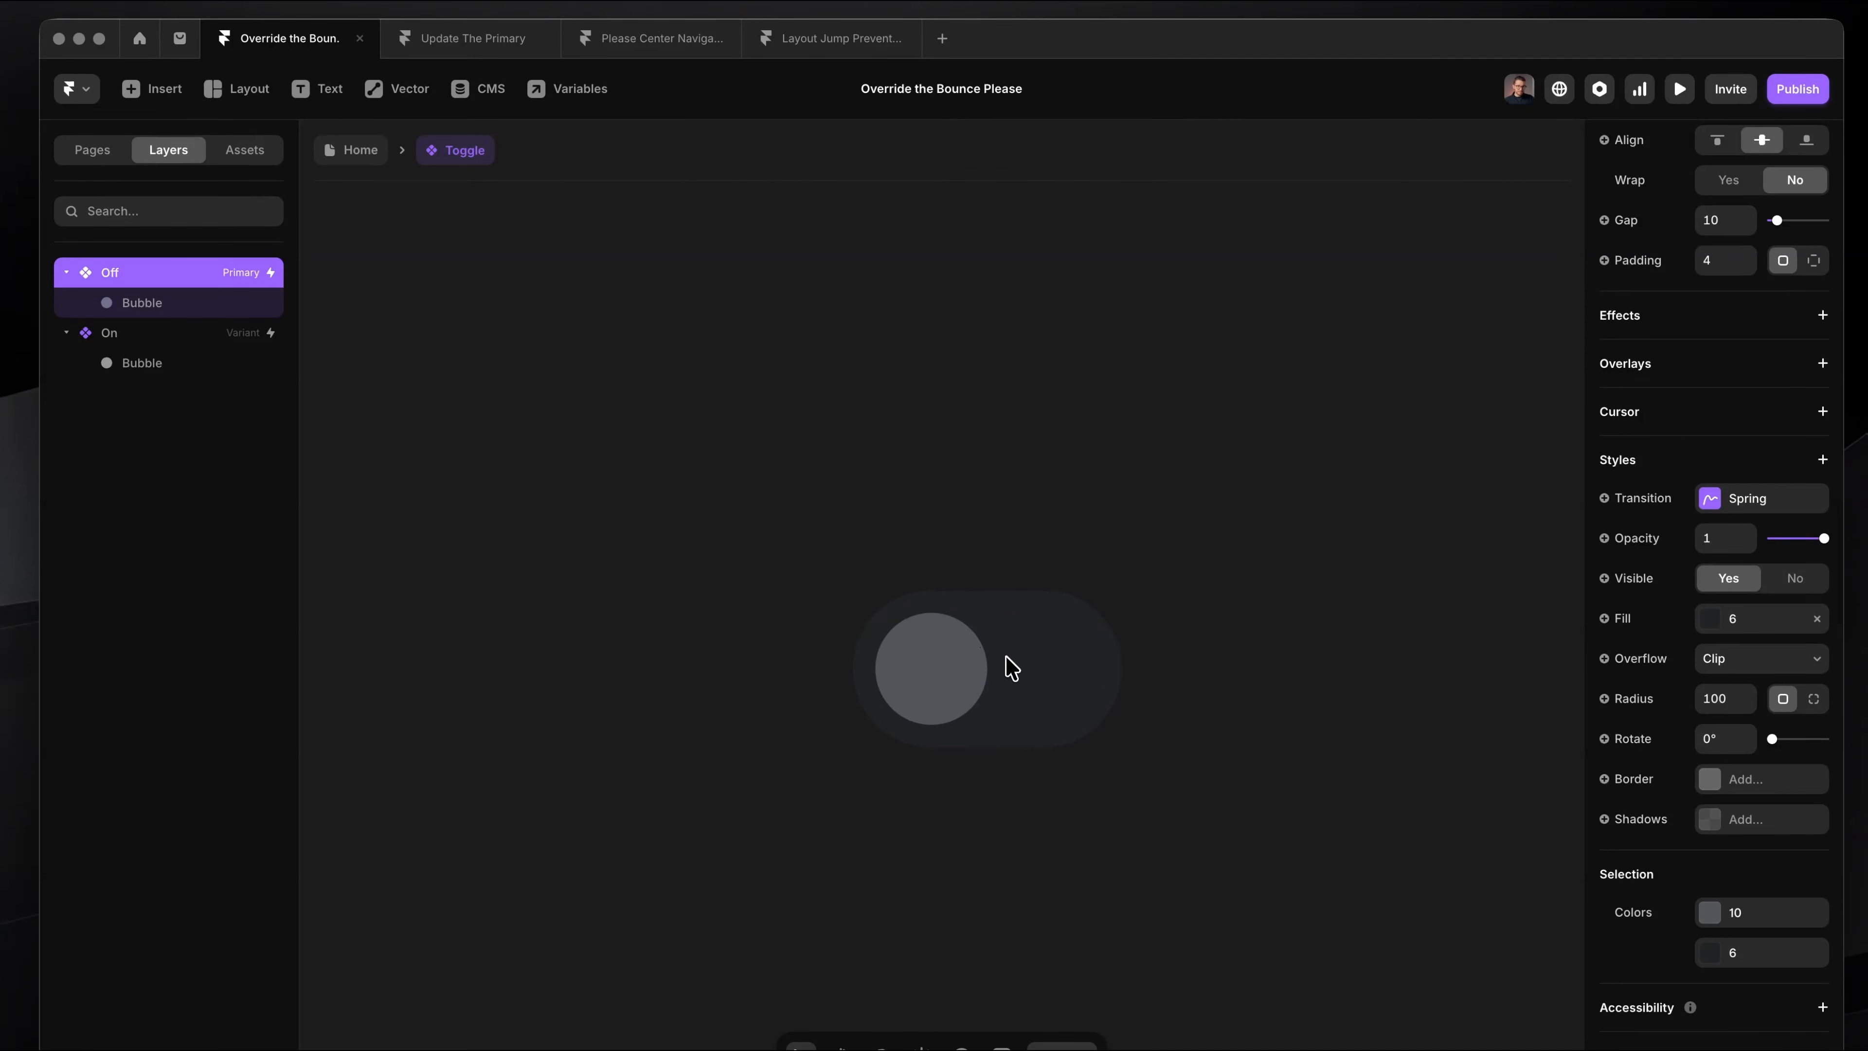
Step: Examine the bubble's position and fill in the Off and On variants of the toggle
{"action": "left_click", "coordinate": [935, 575]}
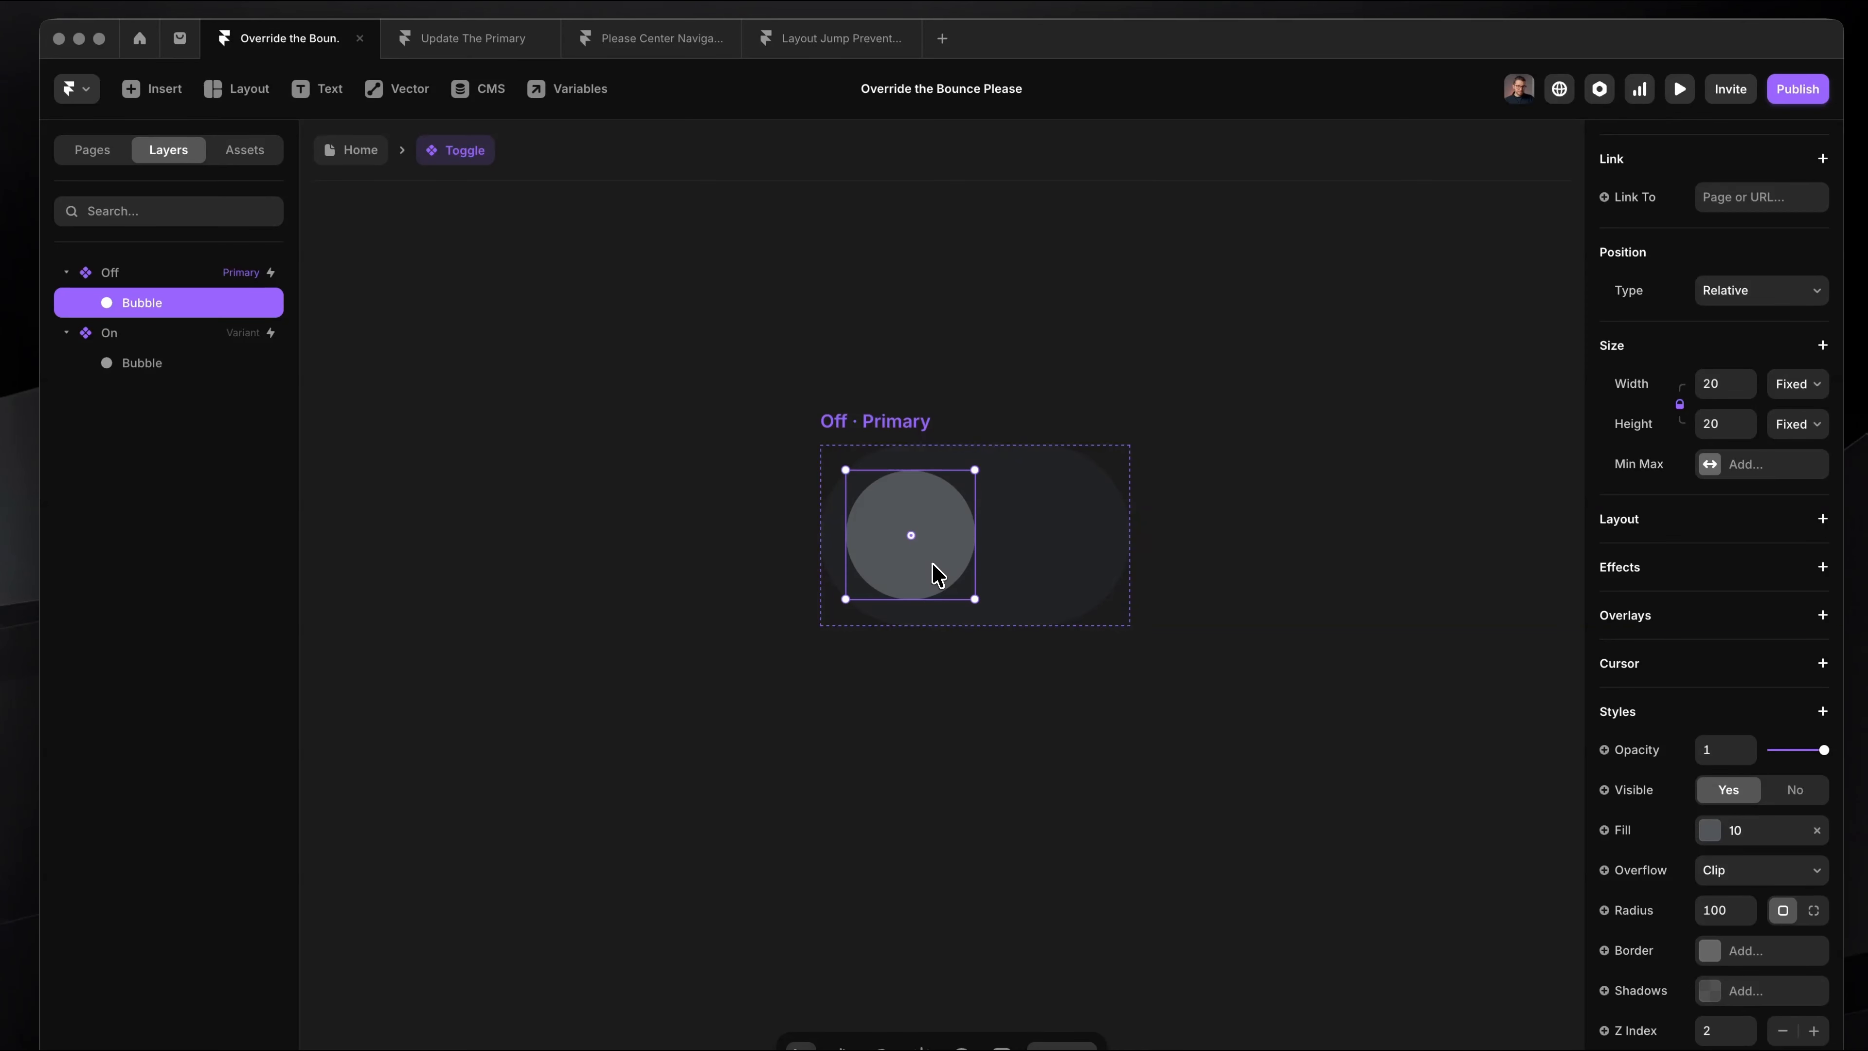
{"action": "scroll", "coordinate": [1019, 506], "scroll_direction": "right", "scroll_amount": 10}
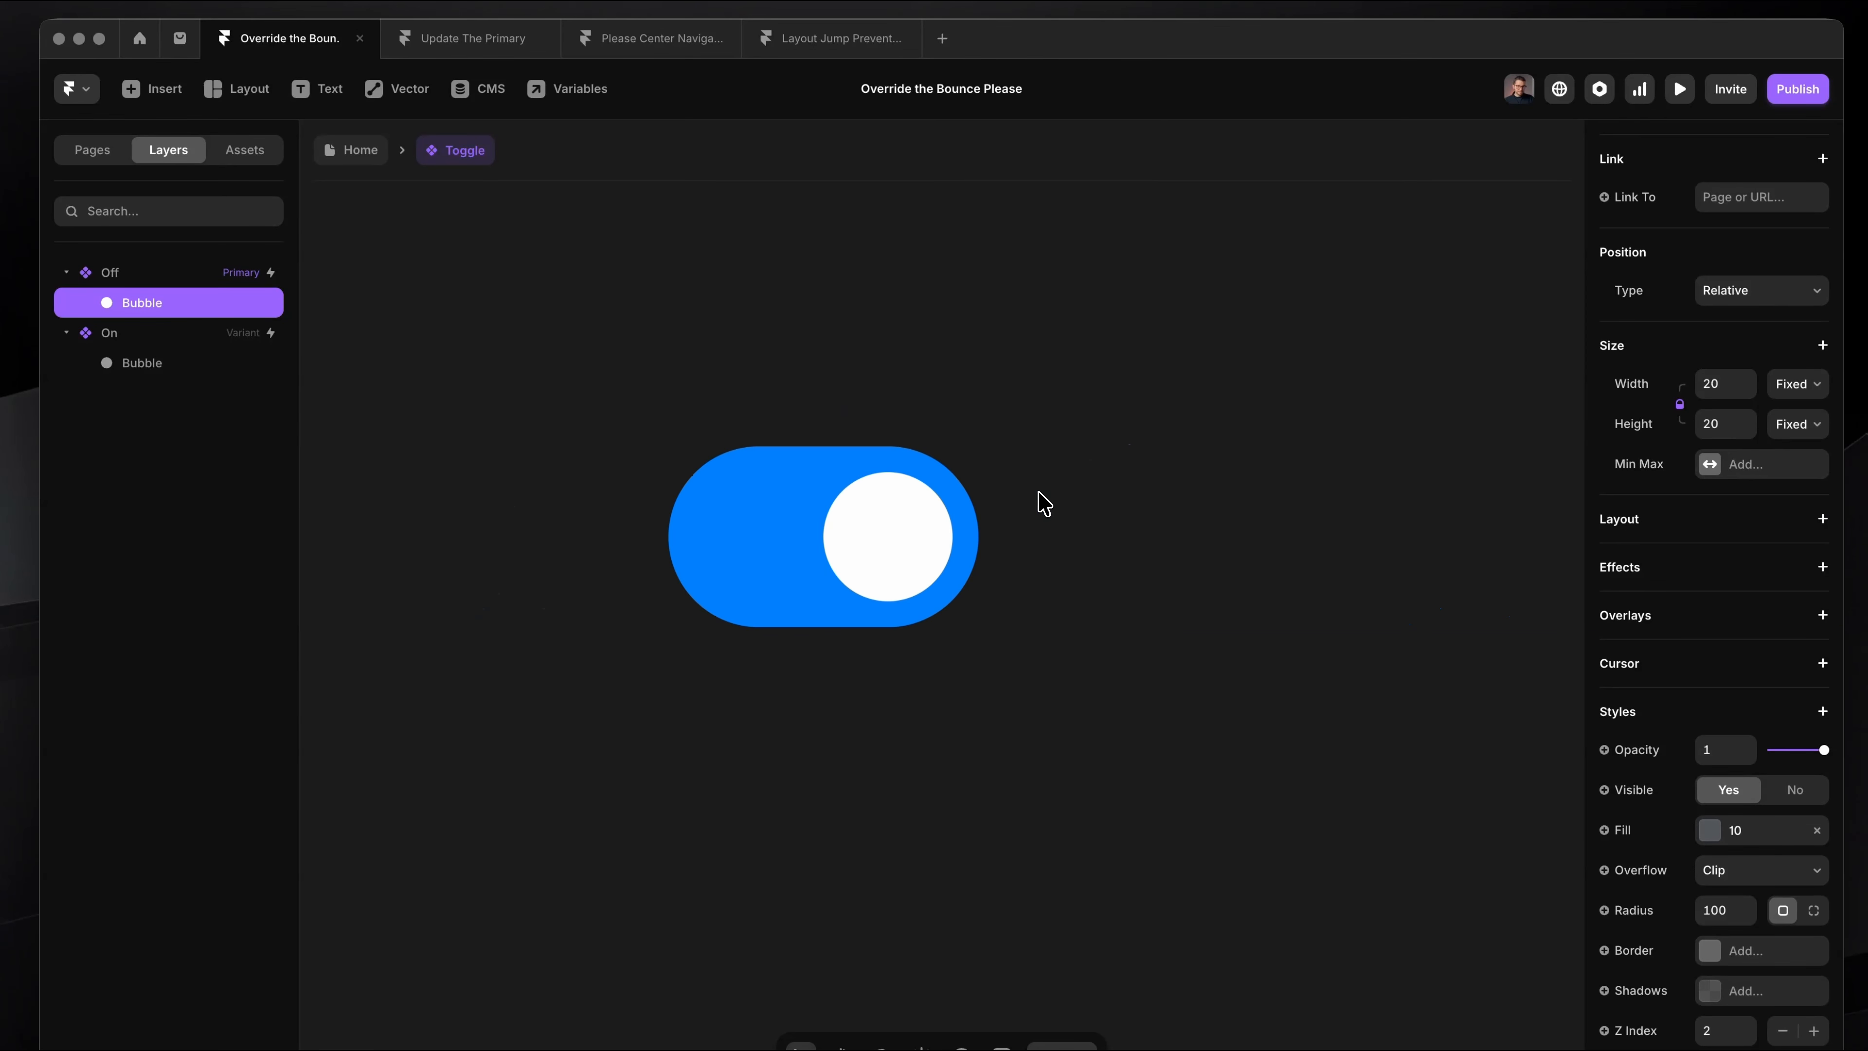
{"action": "left_click", "coordinate": [938, 508]}
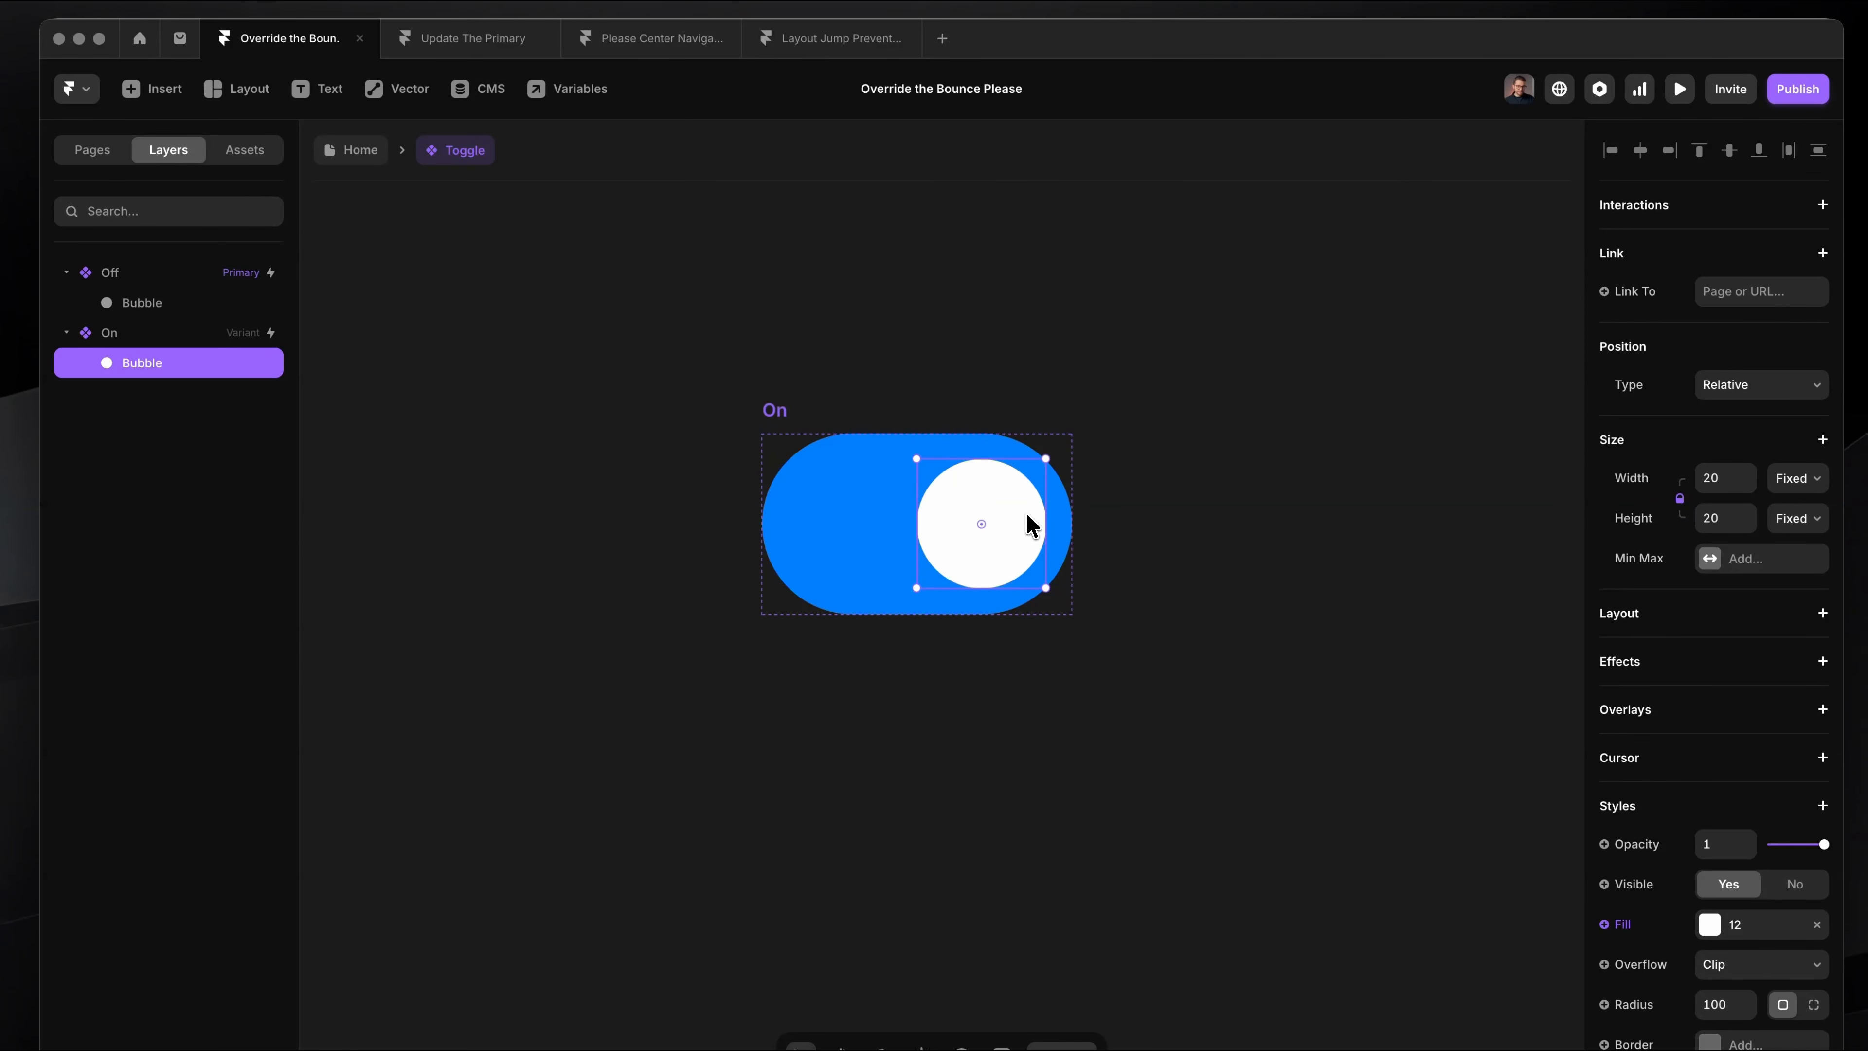
{"action": "left_click_drag", "start_coordinate": [938, 465], "coordinate": [1042, 580]}
{"action": "scroll", "coordinate": [1042, 580], "scroll_direction": "down", "scroll_amount": 5}
{"action": "scroll", "coordinate": [1042, 579], "scroll_direction": "left", "scroll_amount": 7}
{"action": "scroll", "coordinate": [919, 524], "scroll_direction": "up", "scroll_amount": 3}
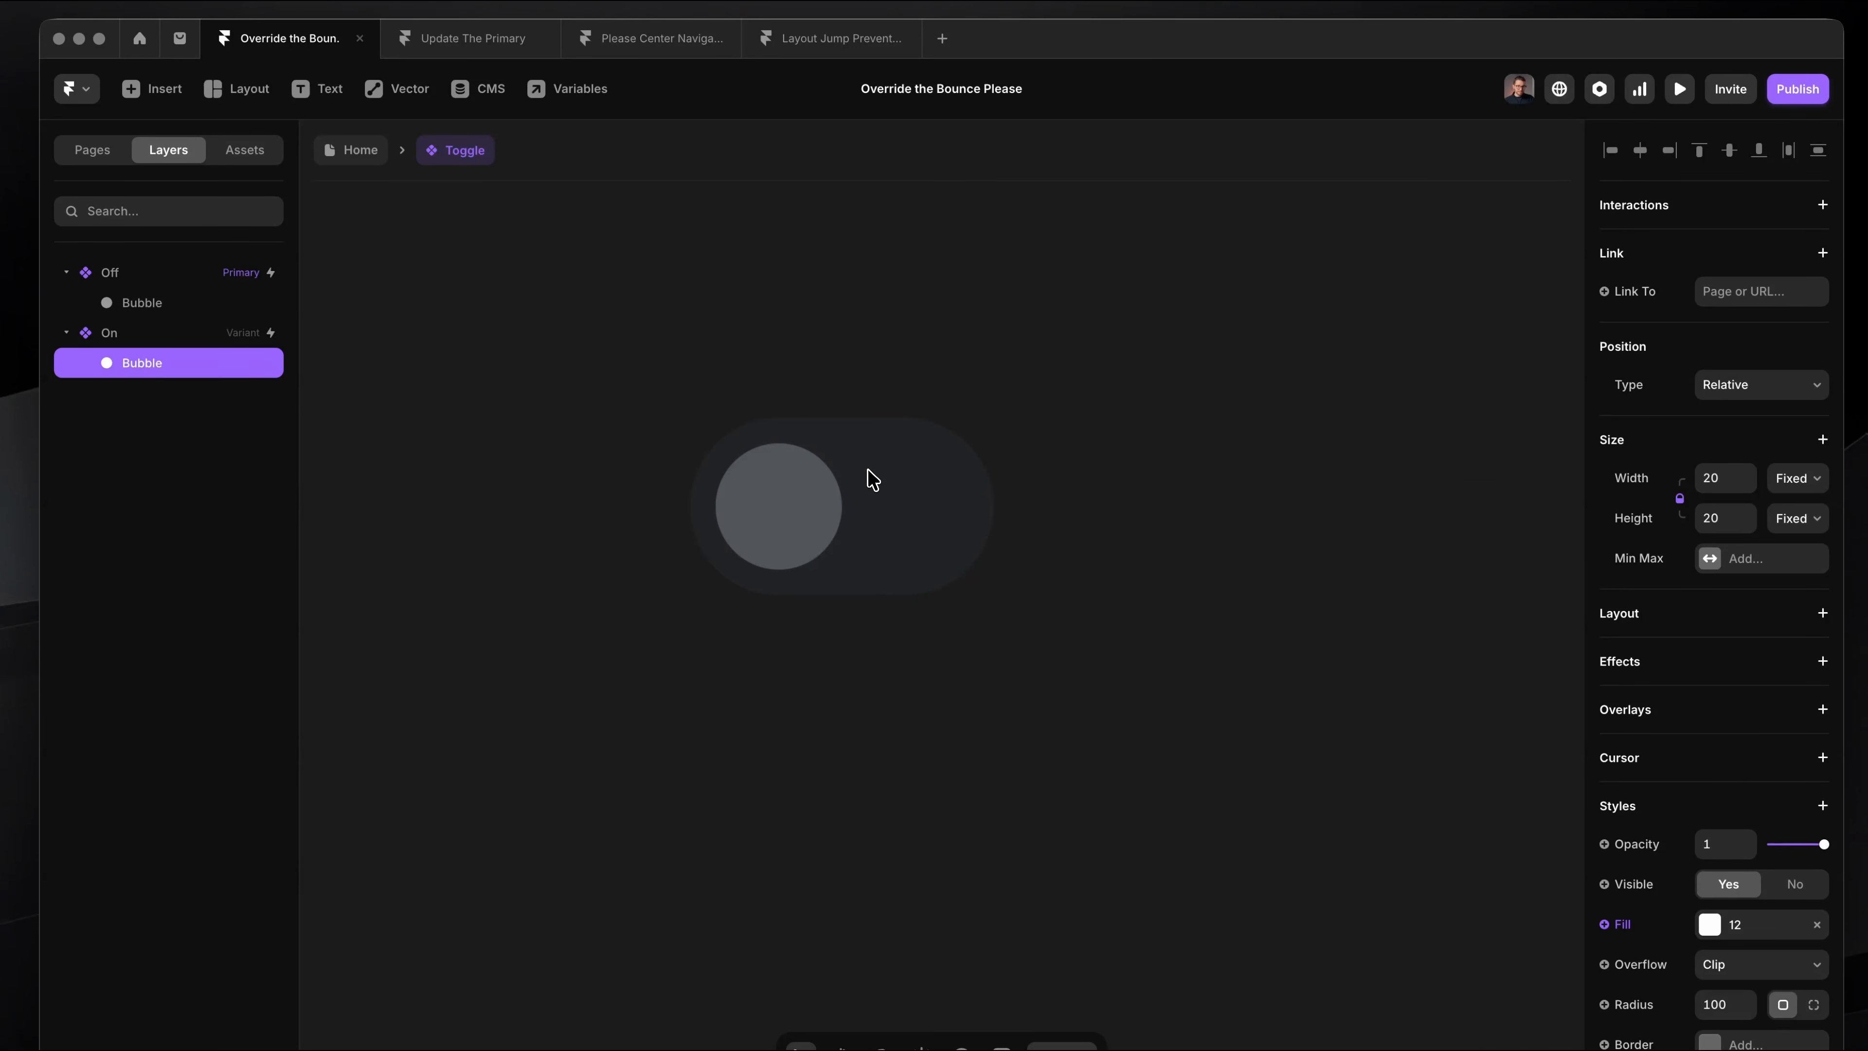
{"action": "left_click", "coordinate": [867, 479]}
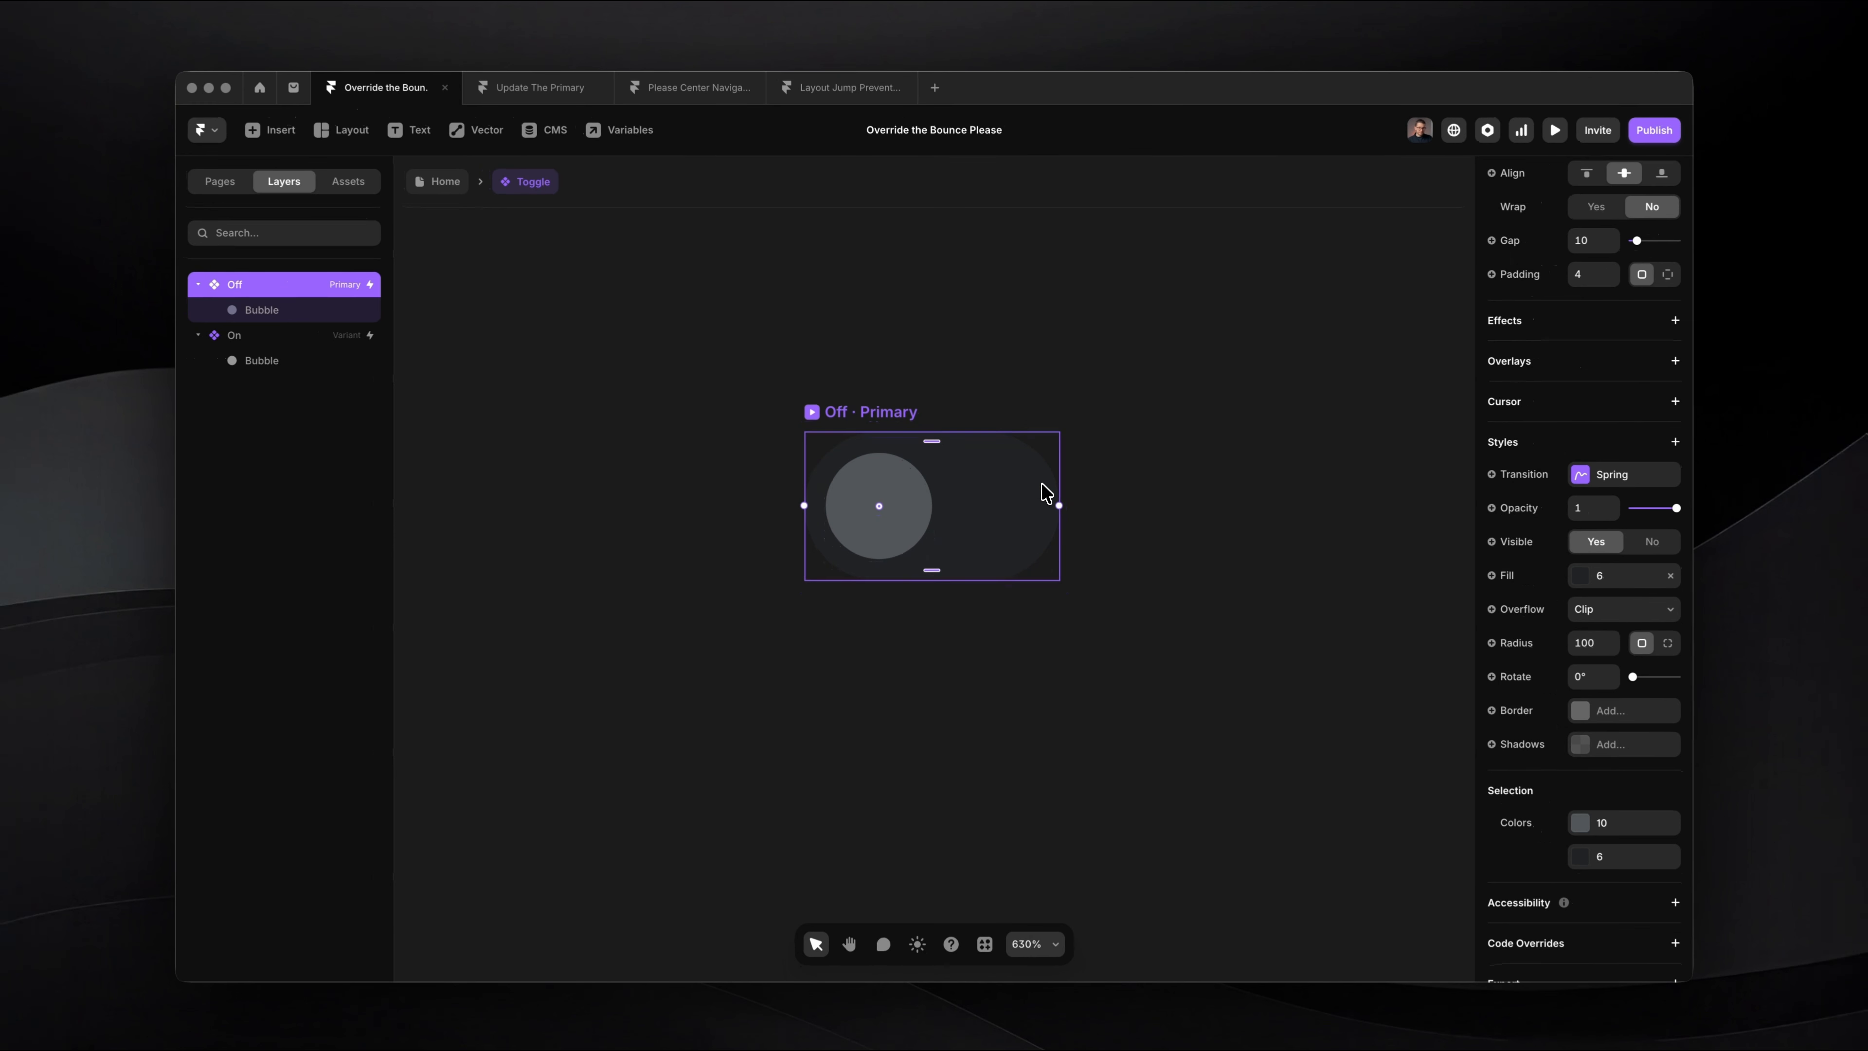
Step: Draw a frame about 27 × 18 outside the Off variant and rename it BG Color
{"action": "scroll", "coordinate": [918, 371], "scroll_direction": "right", "scroll_amount": 1}
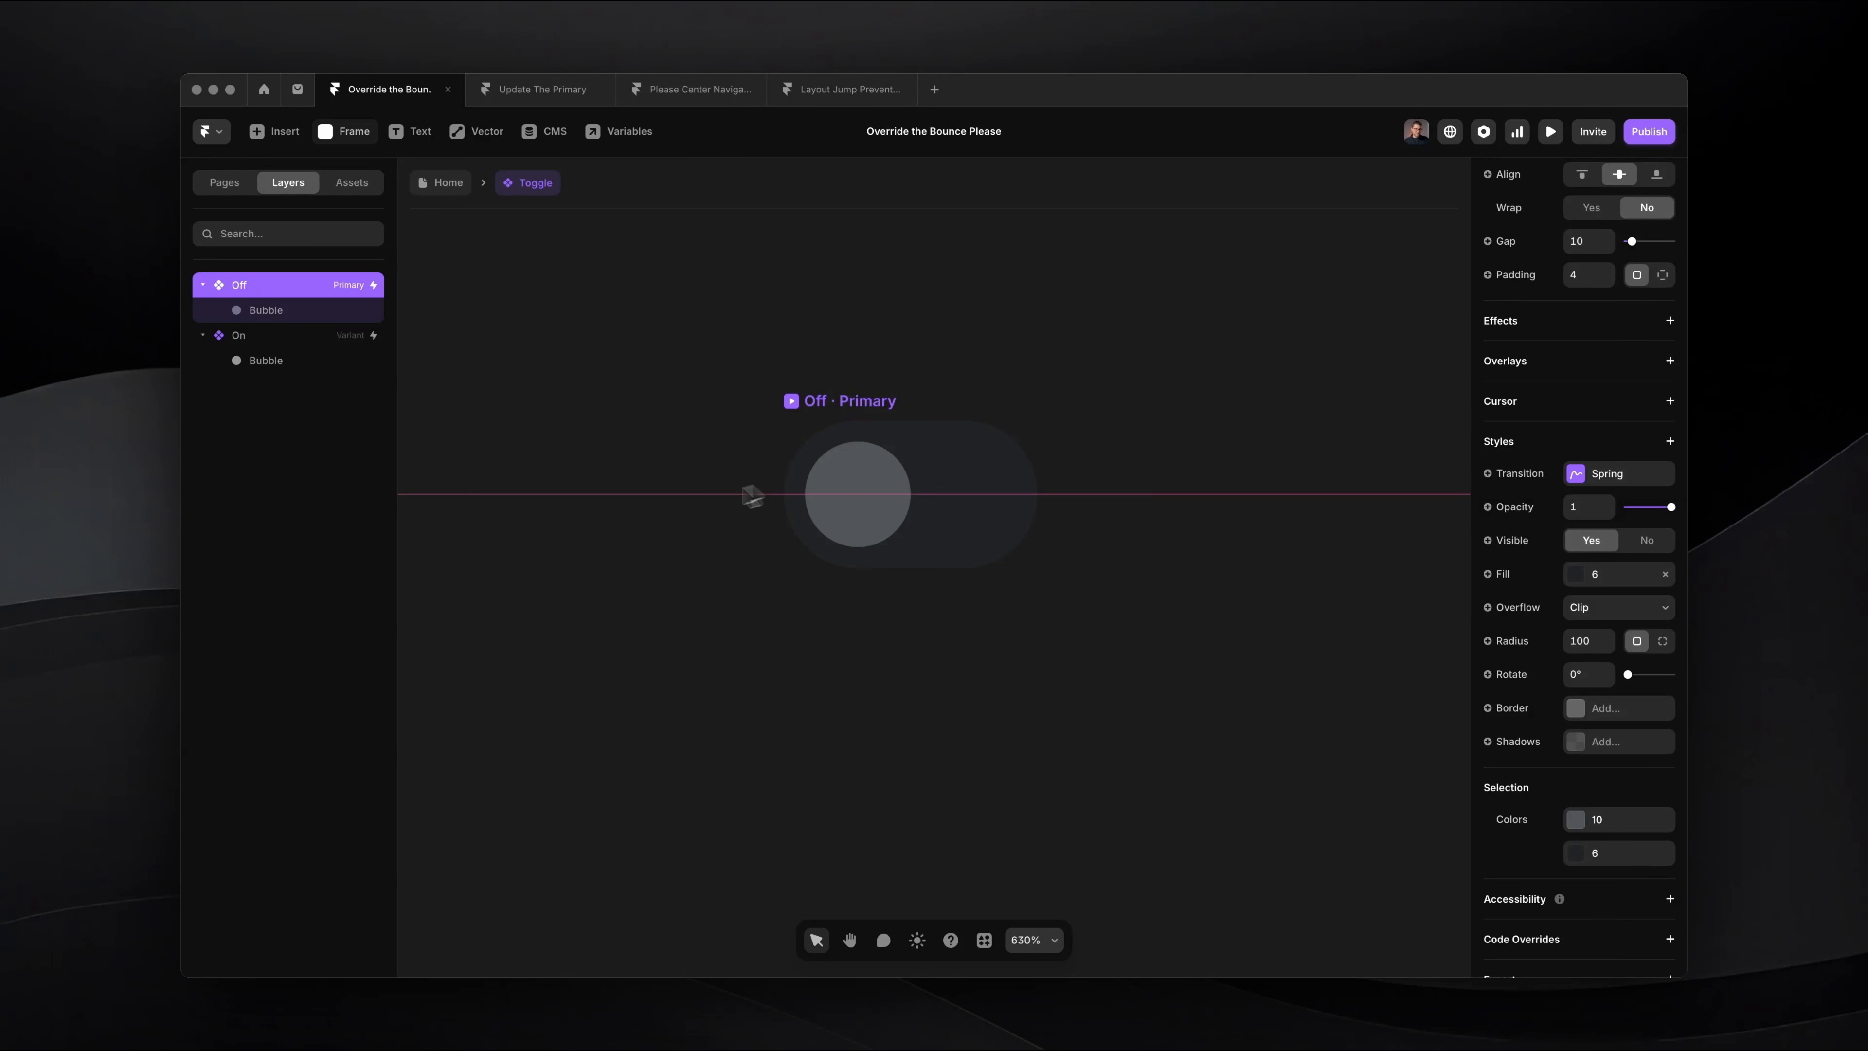
{"action": "key", "text": "f"}
{"action": "mouse_move", "coordinate": [662, 281]}
{"action": "left_mouse_down"}
{"action": "mouse_move", "coordinate": [805, 376]}
{"action": "mouse_move", "coordinate": [793, 412]}
{"action": "mouse_move", "coordinate": [588, 347]}
{"action": "mouse_move", "coordinate": [620, 378]}
{"action": "left_mouse_up"}
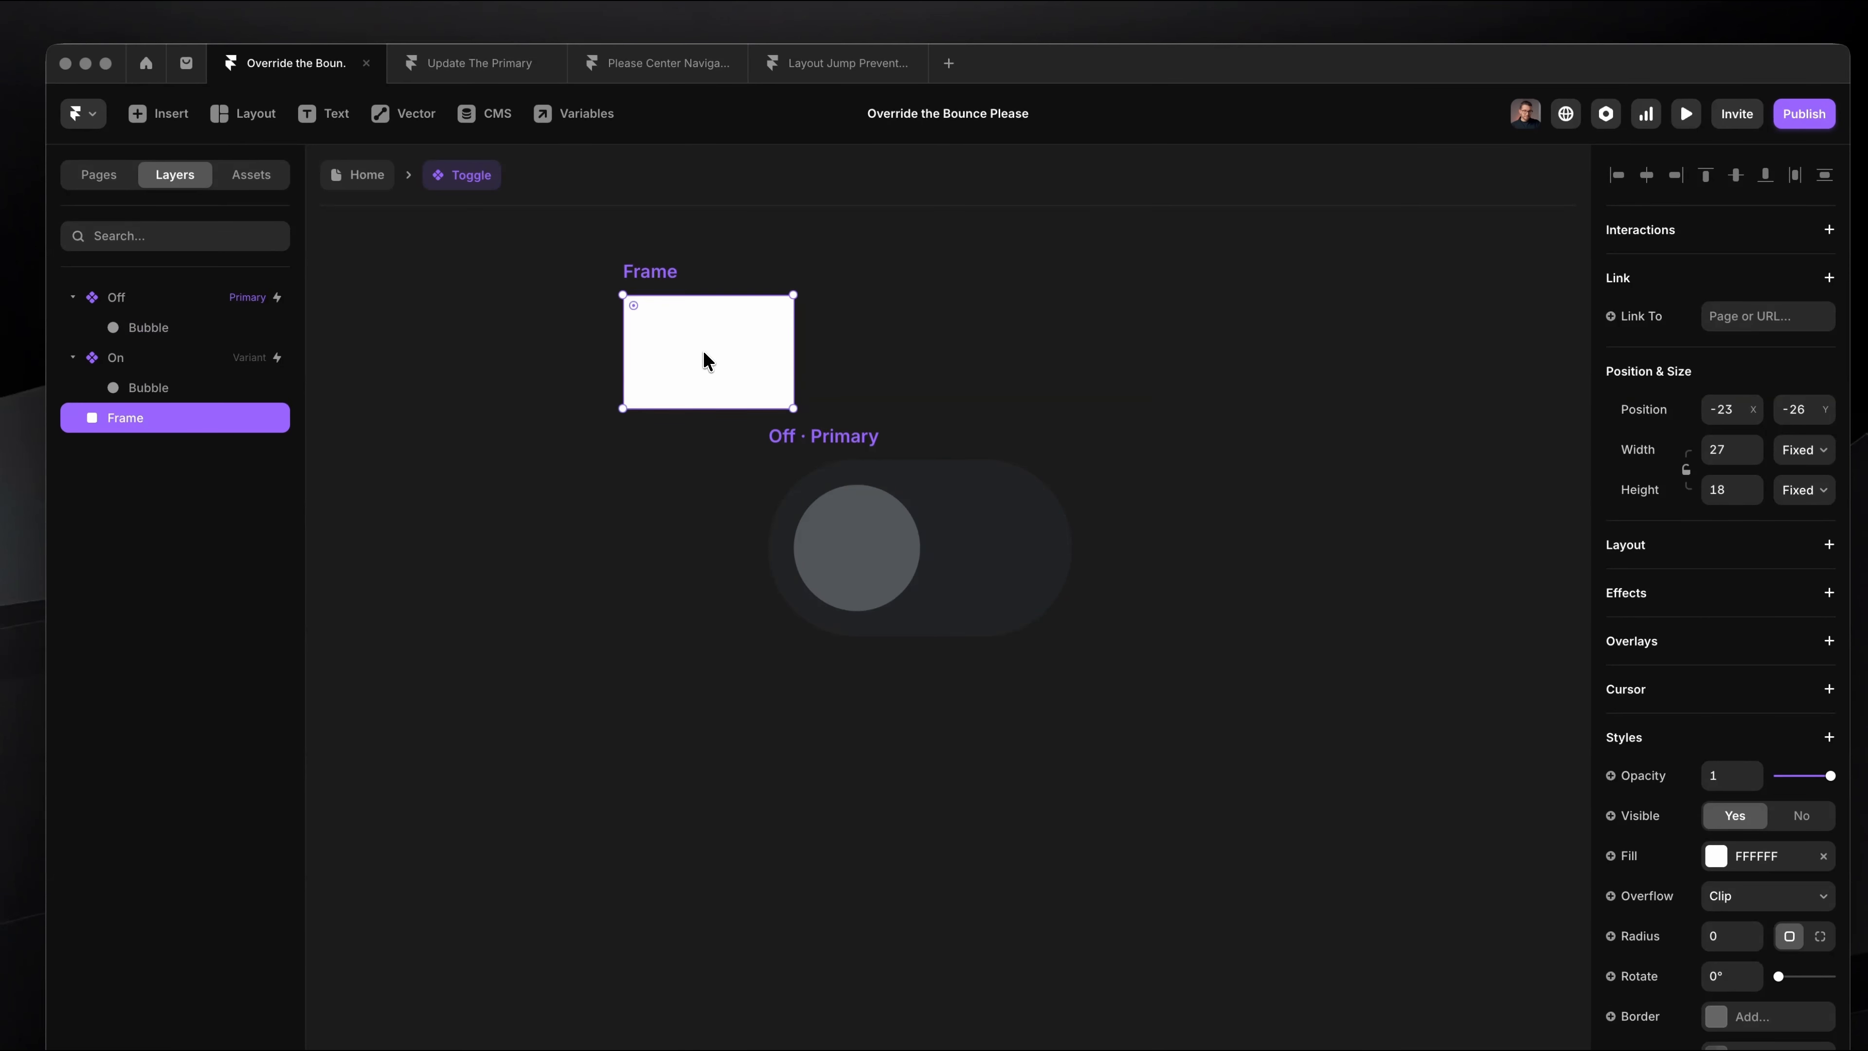
{"action": "key", "text": "super+r"}
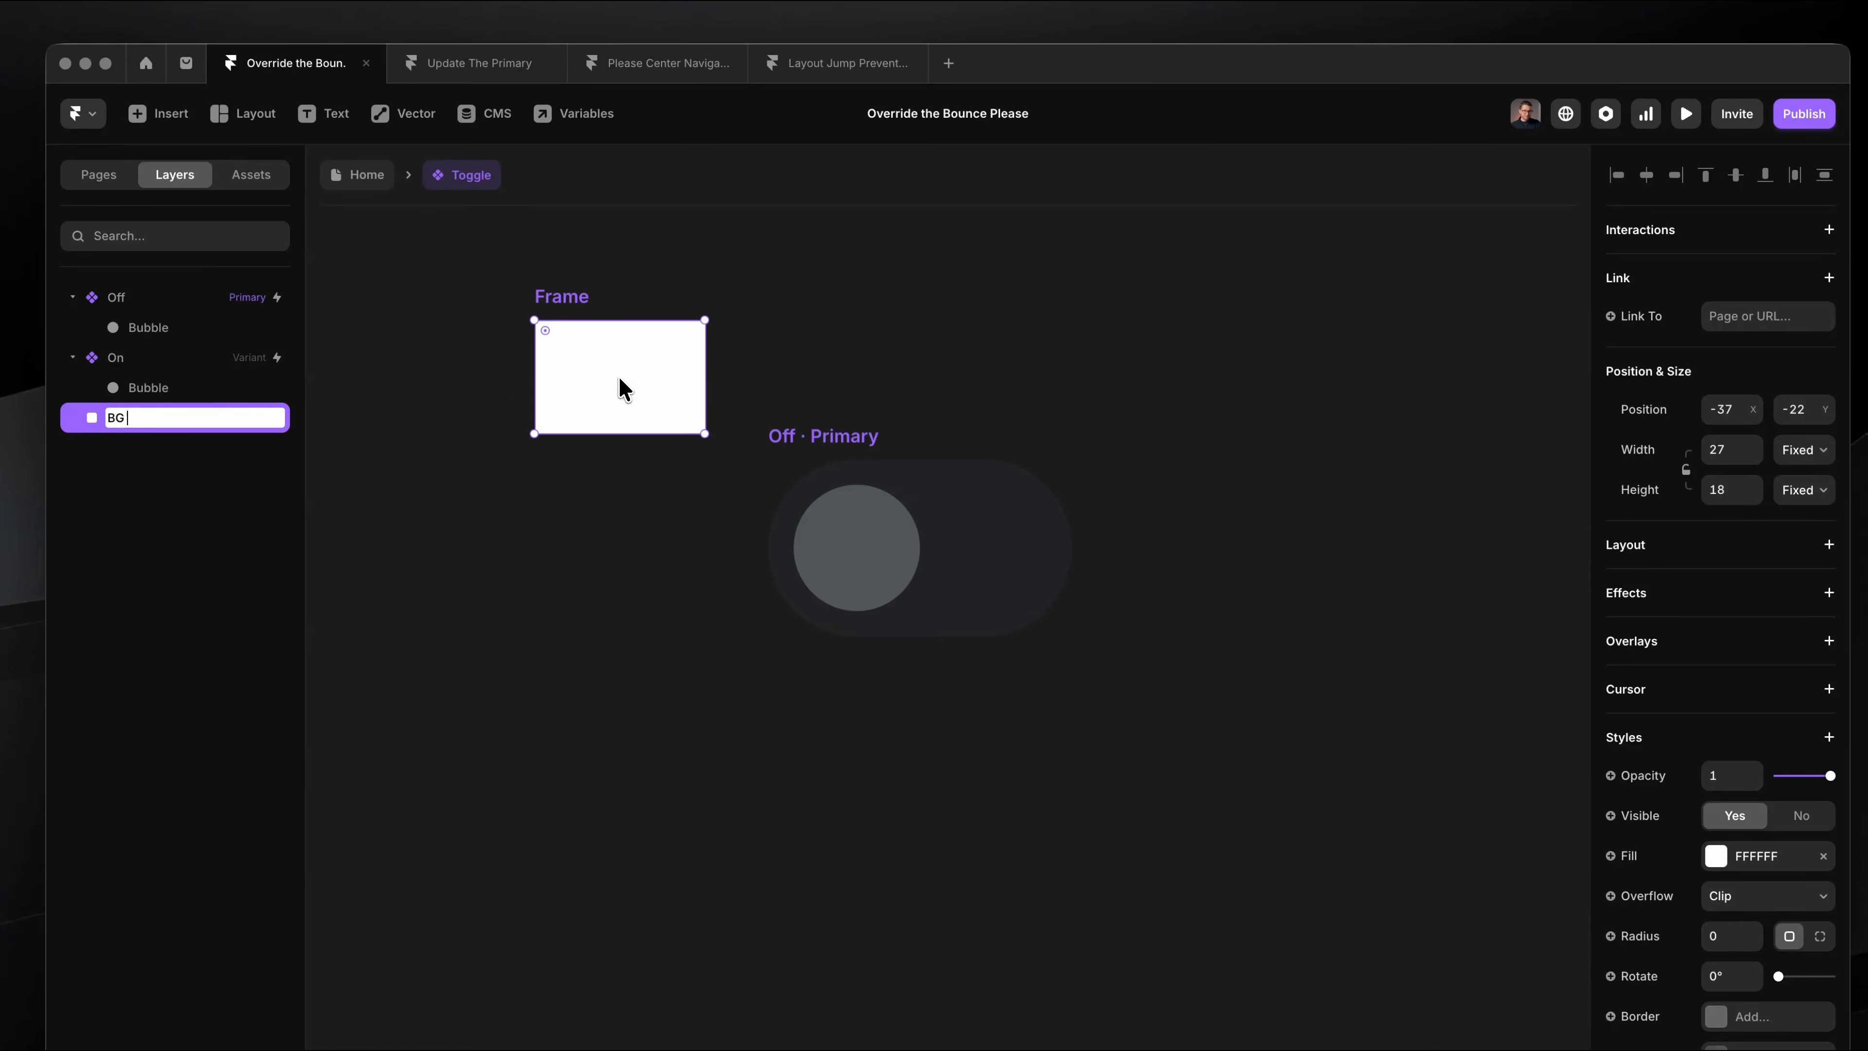
{"action": "type", "text": "BG Color"}
{"action": "key", "text": "Return"}
Step: Nest BG Color inside the Off variant with absolute positioning and offsets of 0 on all four sides
{"action": "left_click_drag", "start_coordinate": [691, 378], "coordinate": [972, 504]}
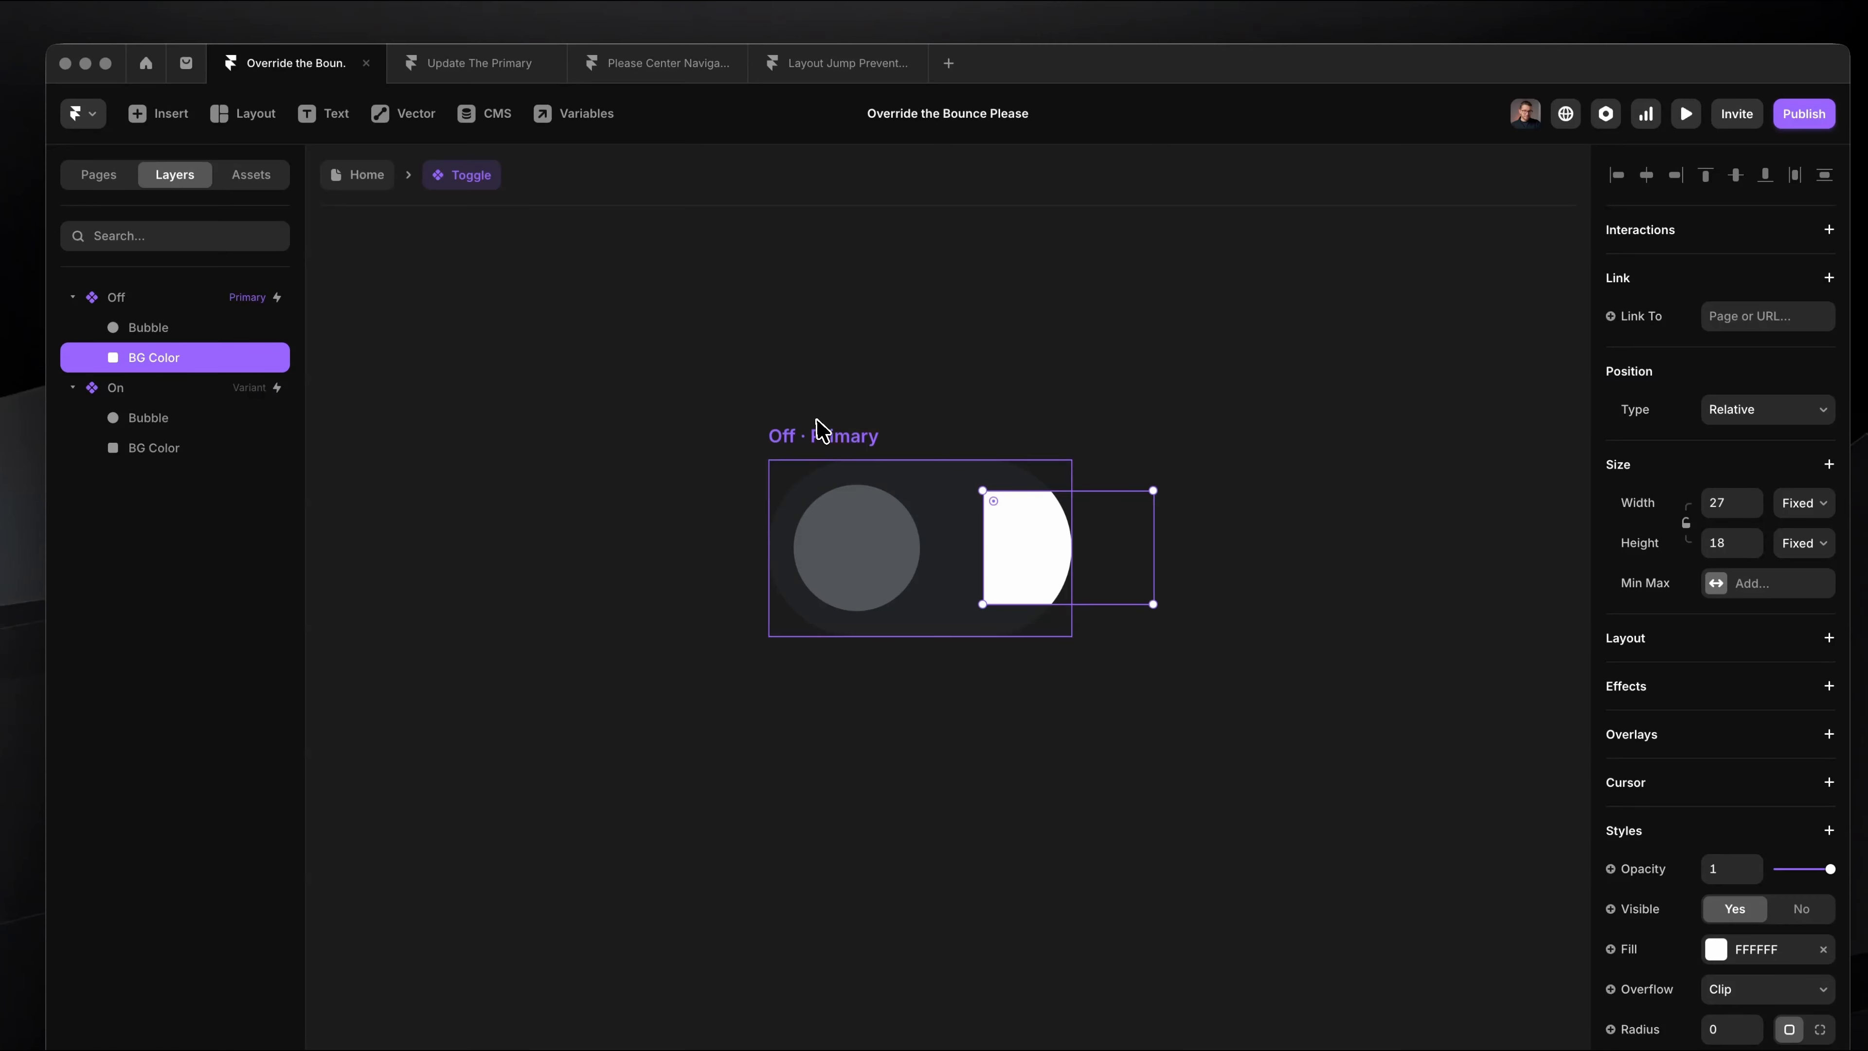
{"action": "left_click", "coordinate": [1760, 409]}
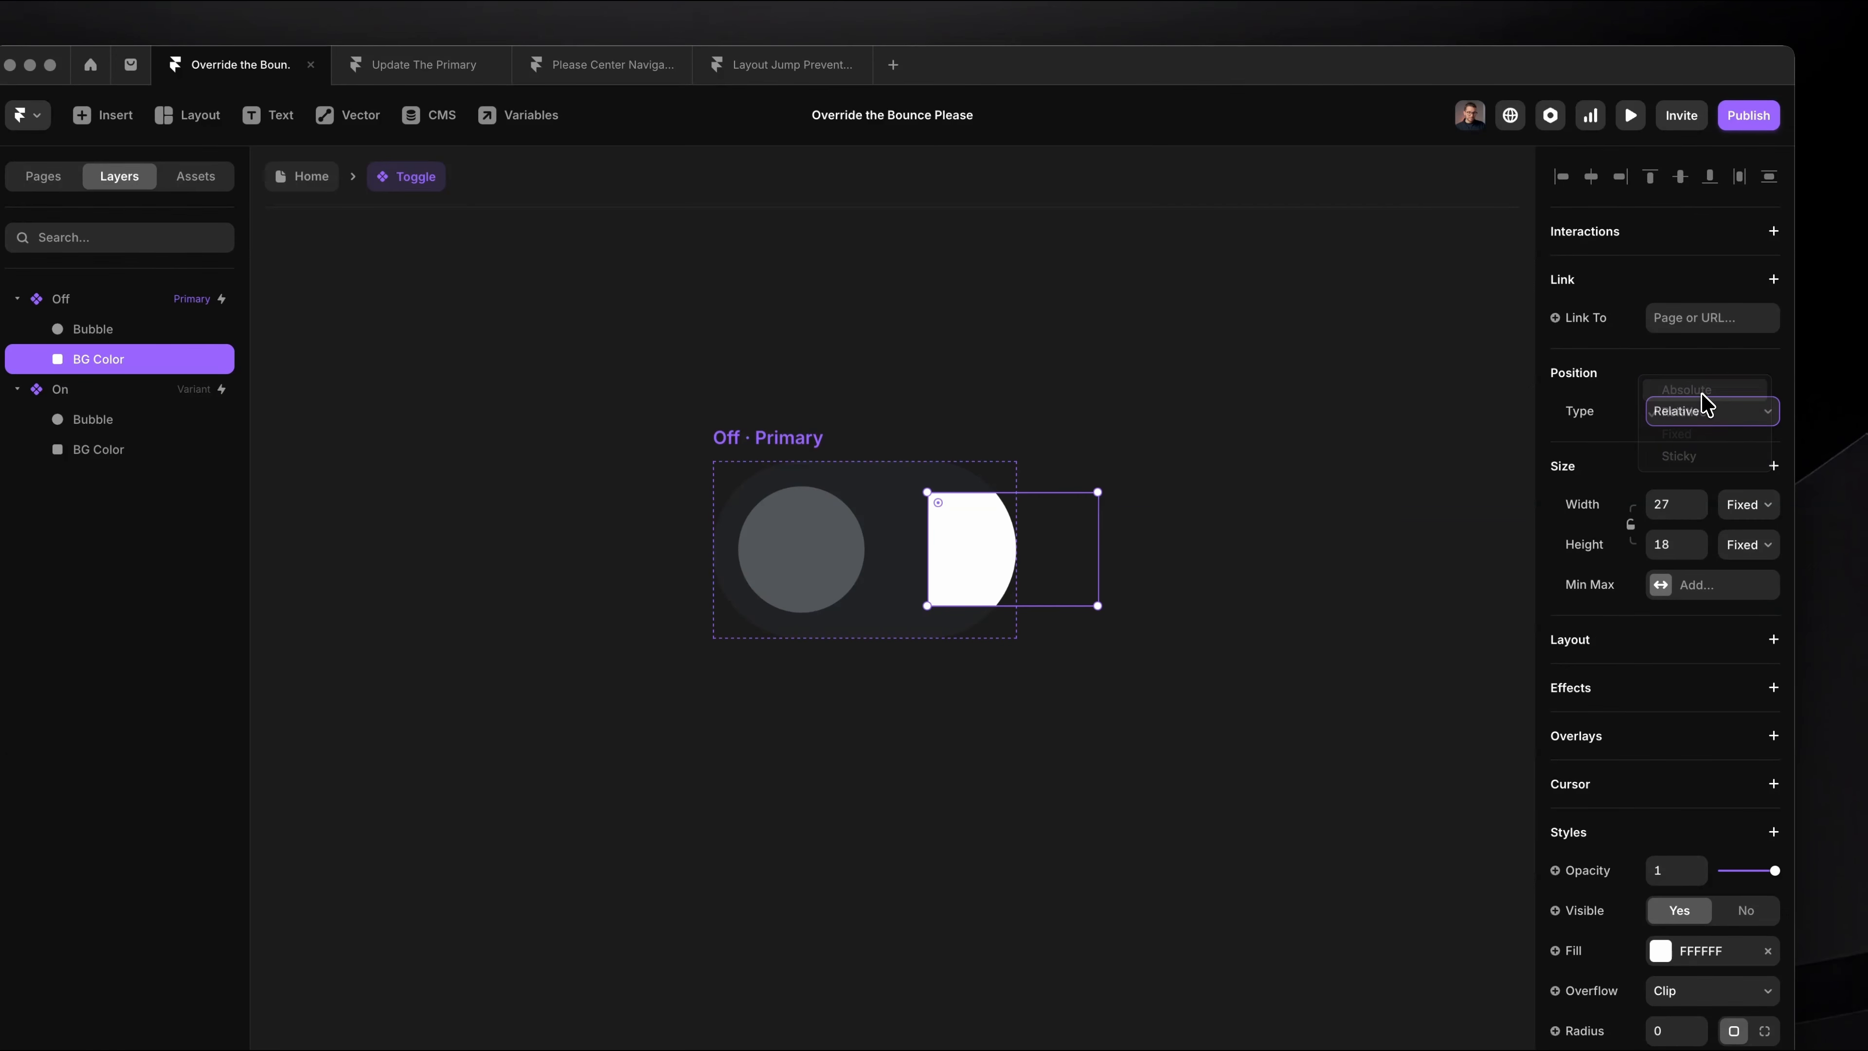
{"action": "left_click", "coordinate": [1700, 390]}
{"action": "left_click", "coordinate": [1739, 464]}
{"action": "type", "text": "0"}
{"action": "left_click", "coordinate": [1672, 521]}
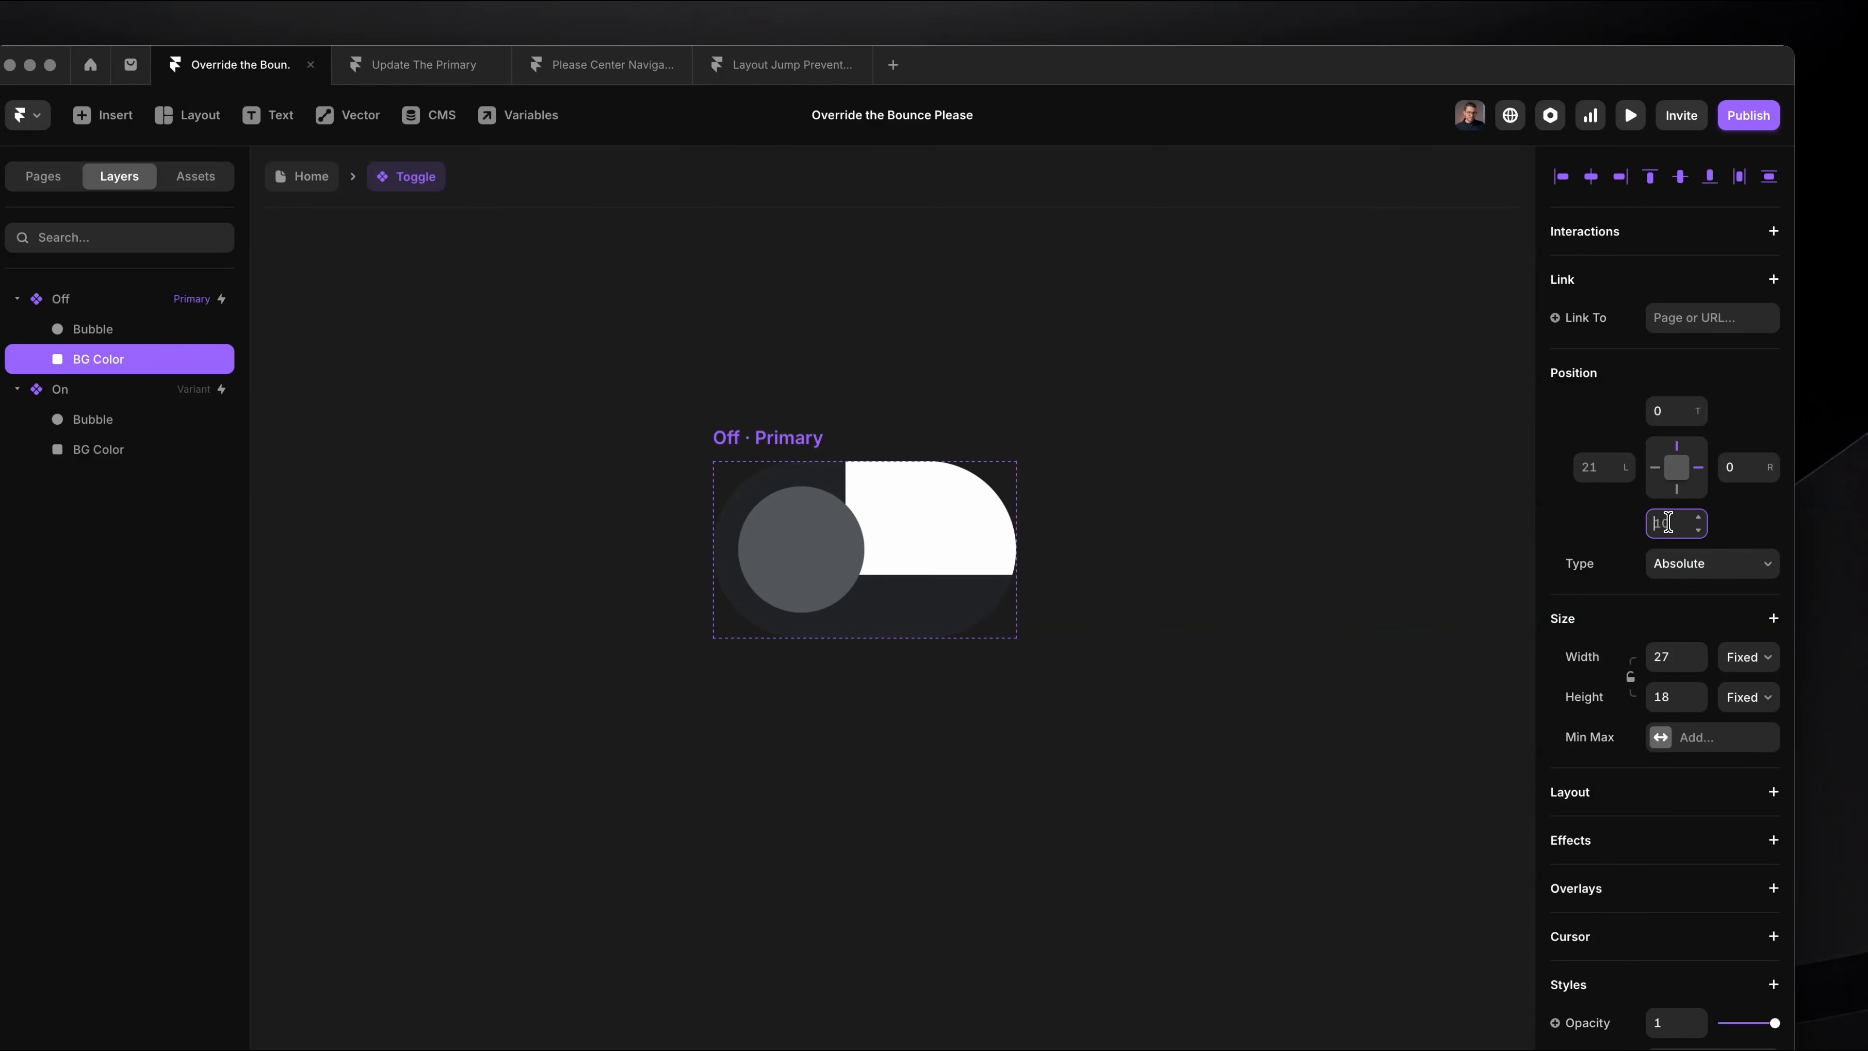
{"action": "type", "text": "0"}
{"action": "left_click", "coordinate": [1614, 473]}
{"action": "type", "text": "0"}
{"action": "key", "text": "Return"}
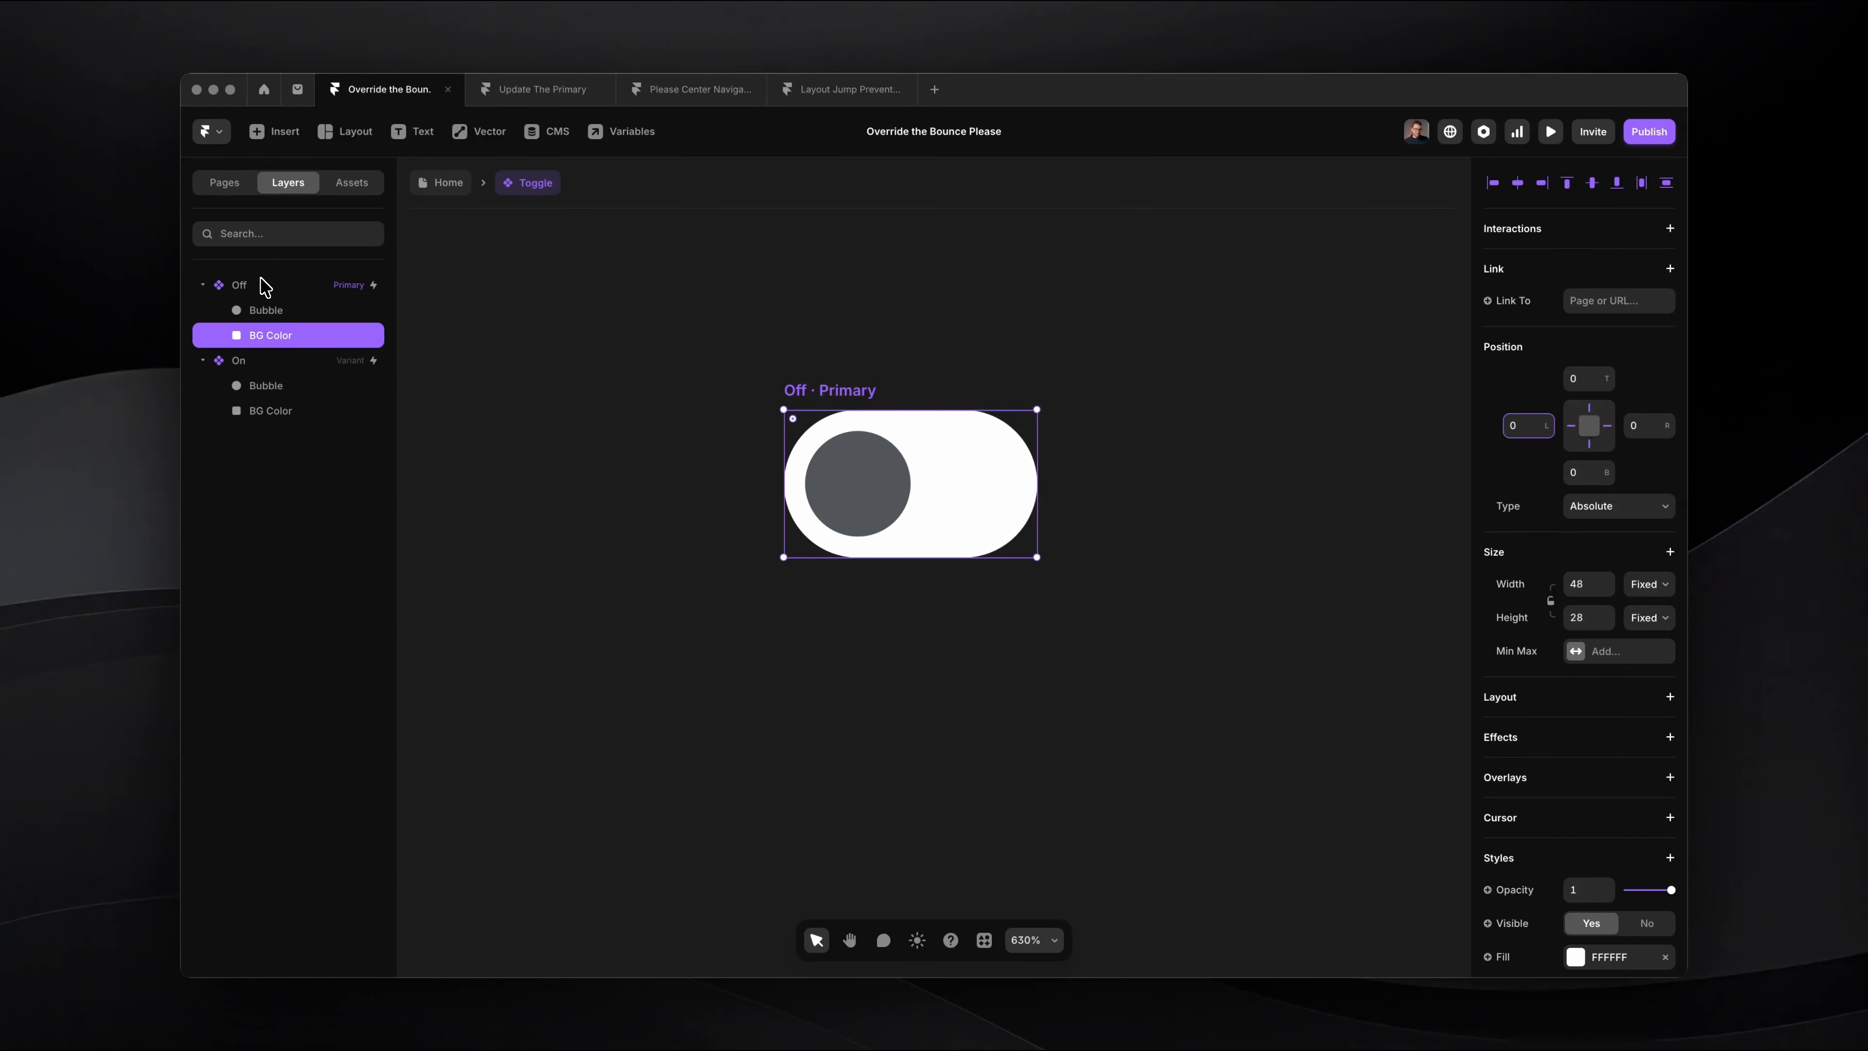
Step: Remove the Off variant's own fill and set the BG Color layer's fill to colour style 6
{"action": "left_click", "coordinate": [241, 286]}
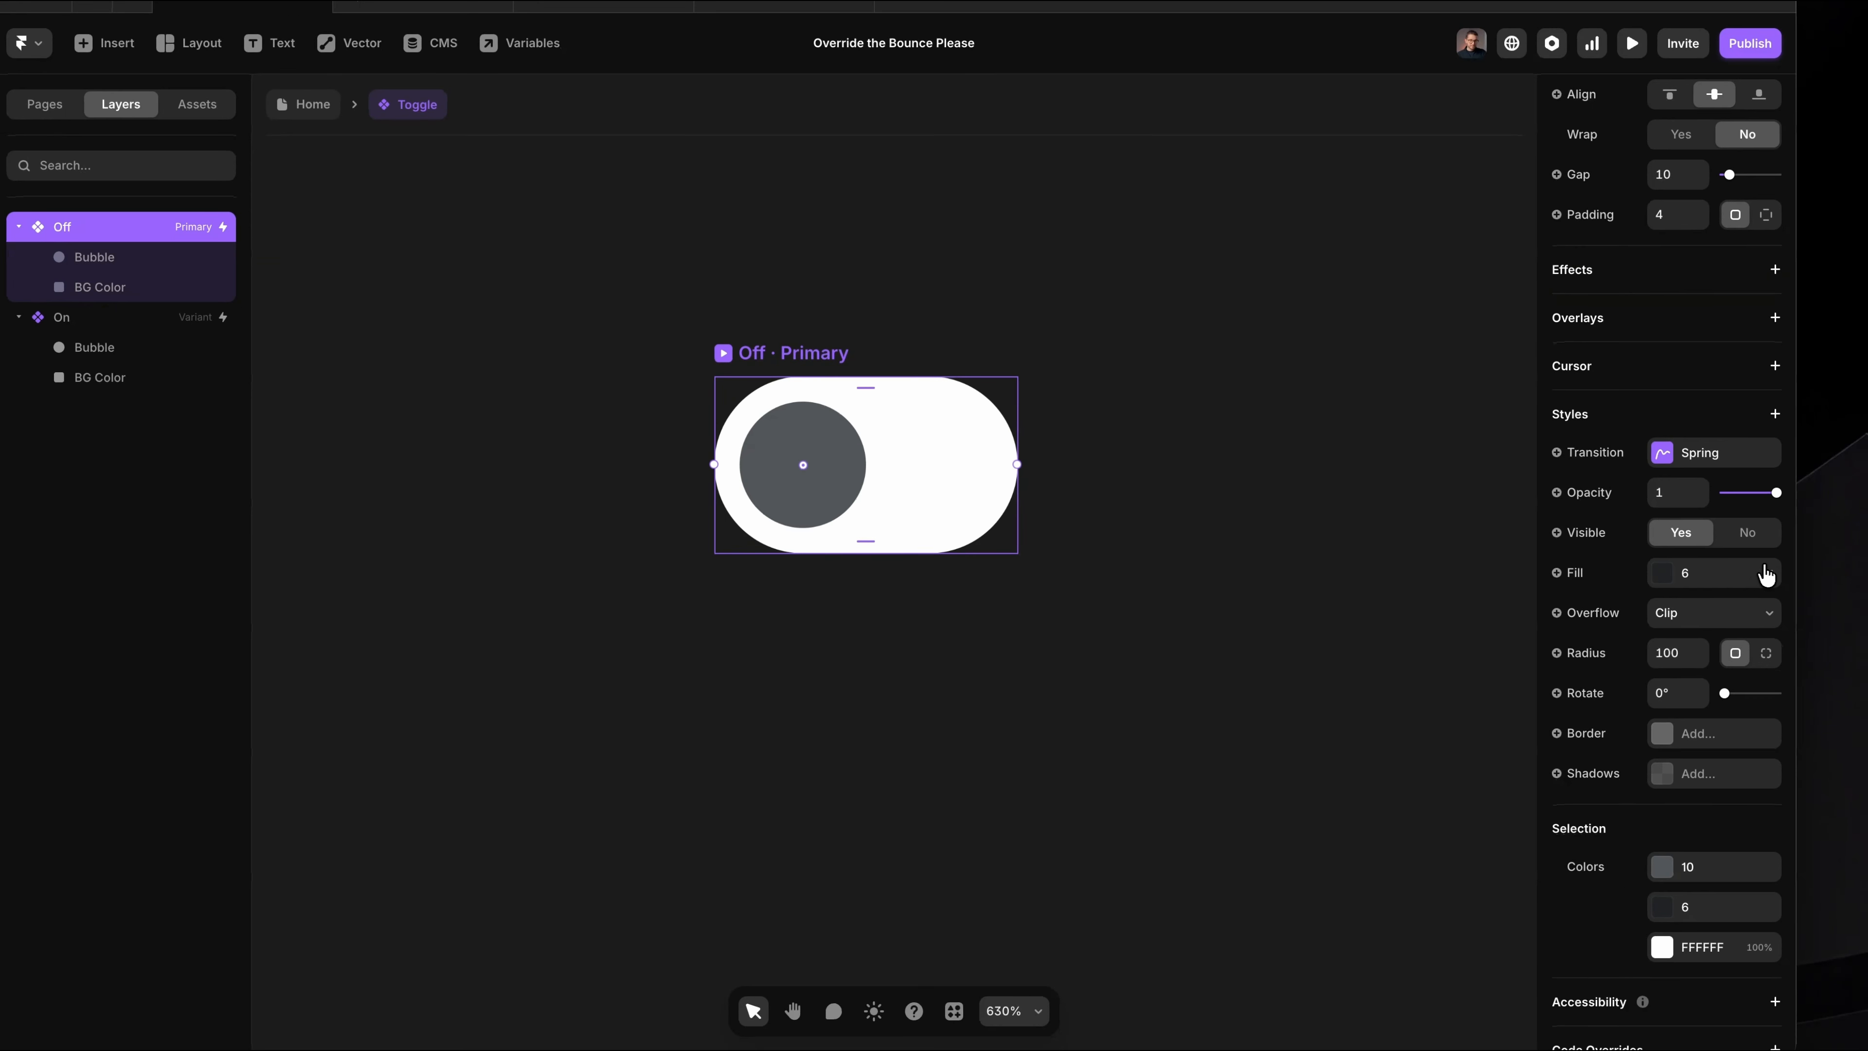
{"action": "left_click", "coordinate": [1850, 673]}
{"action": "left_click", "coordinate": [133, 295]}
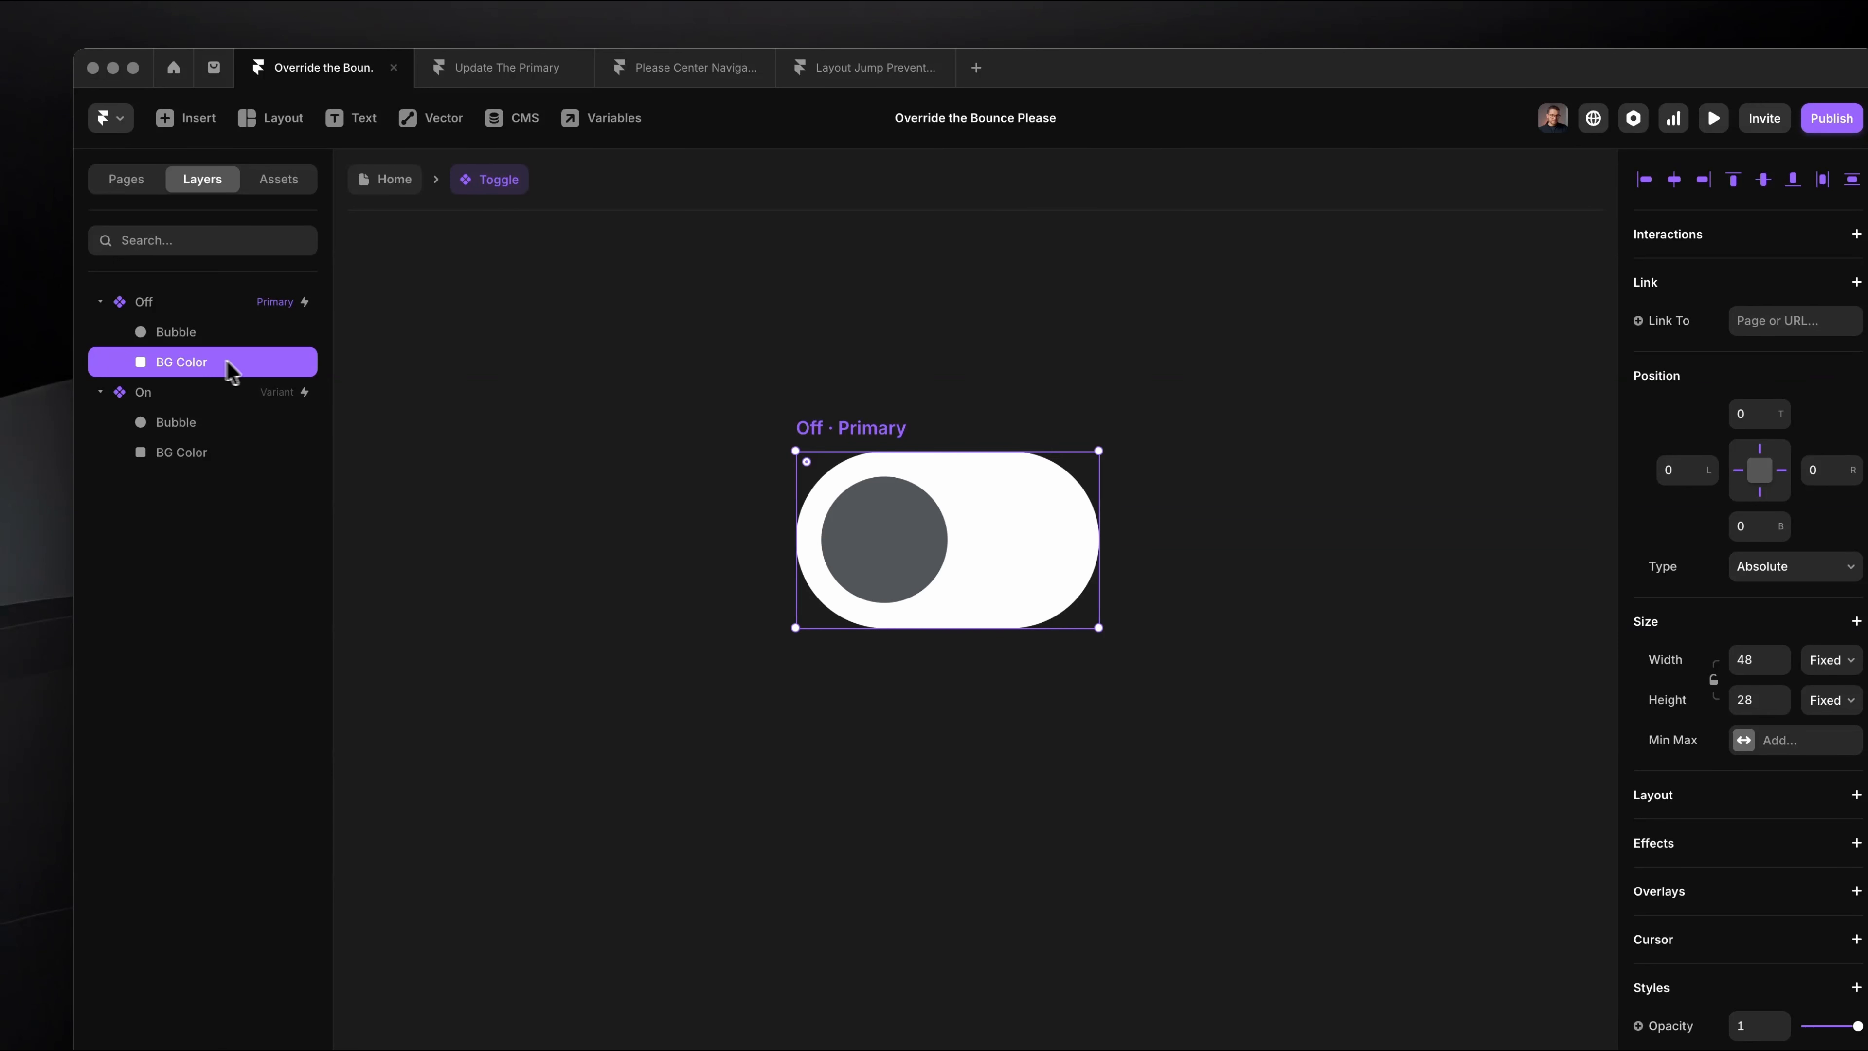
{"action": "scroll", "coordinate": [1784, 888], "scroll_direction": "down", "scroll_amount": 5}
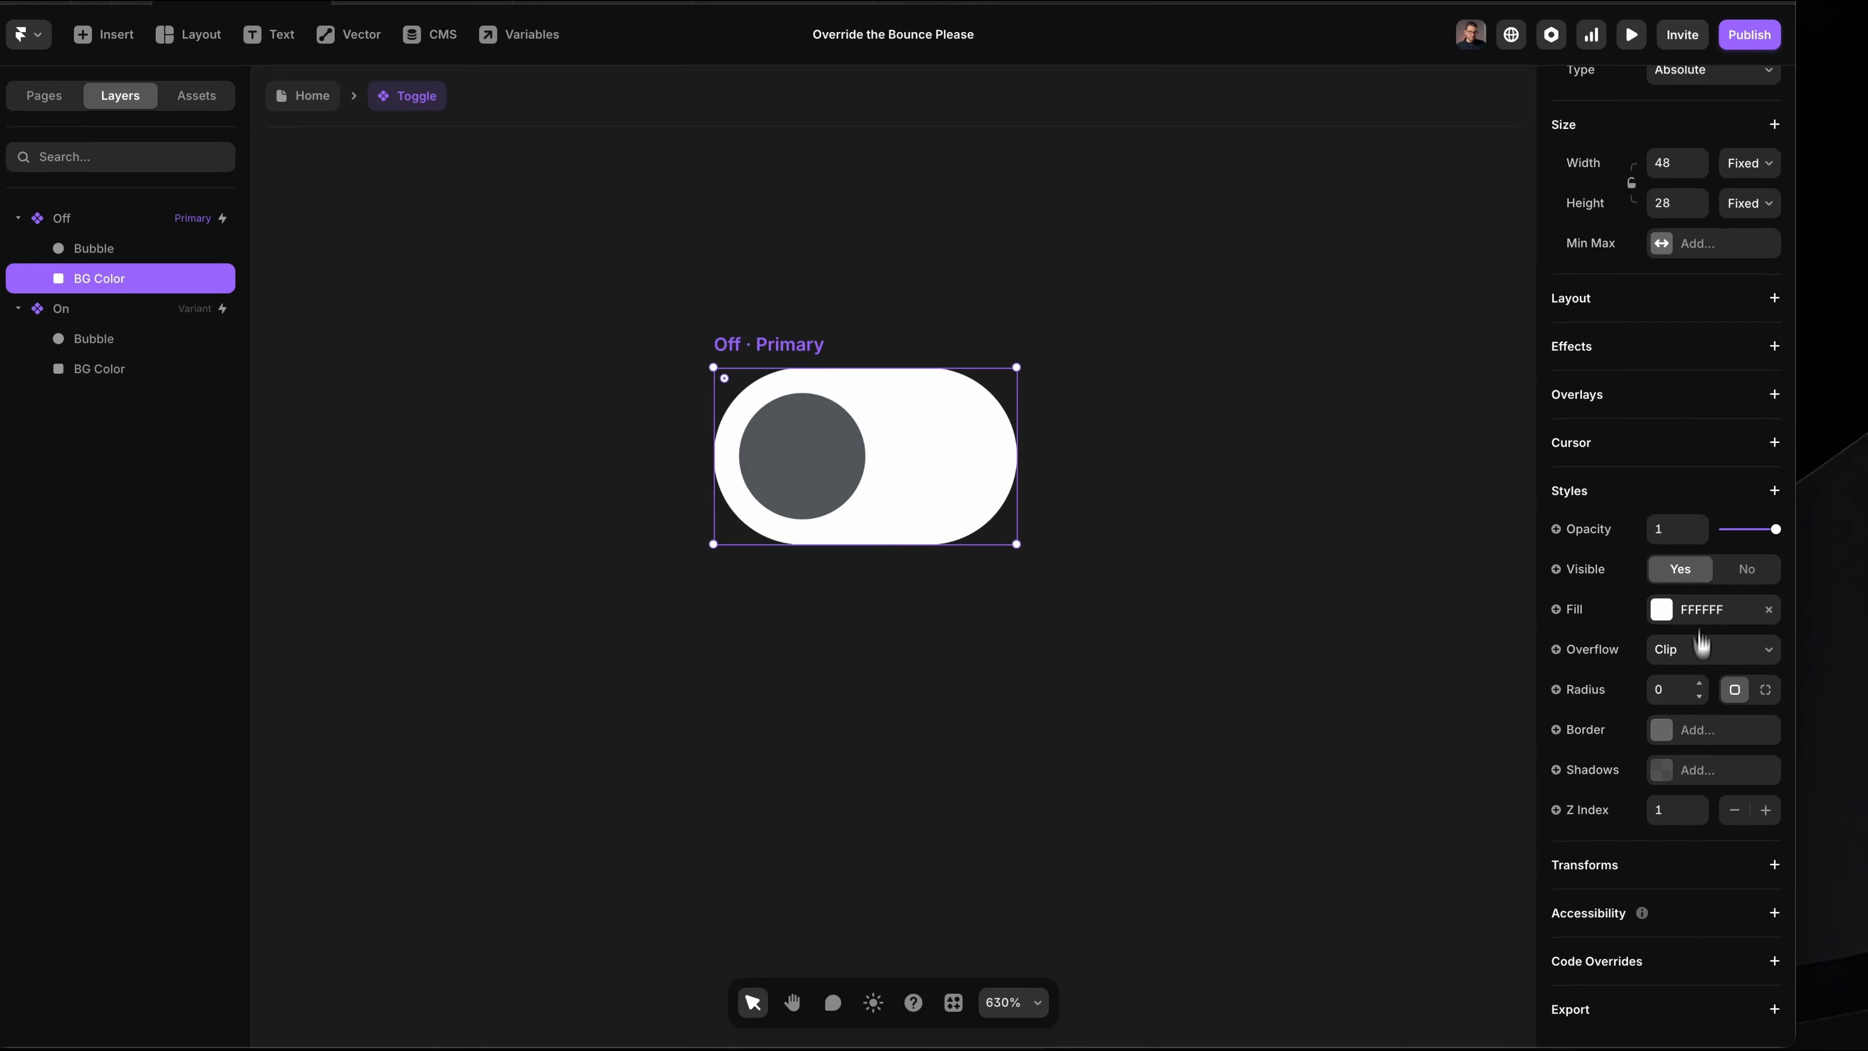
{"action": "left_click", "coordinate": [1784, 702]}
{"action": "scroll", "coordinate": [1354, 712], "scroll_direction": "down", "scroll_amount": 3}
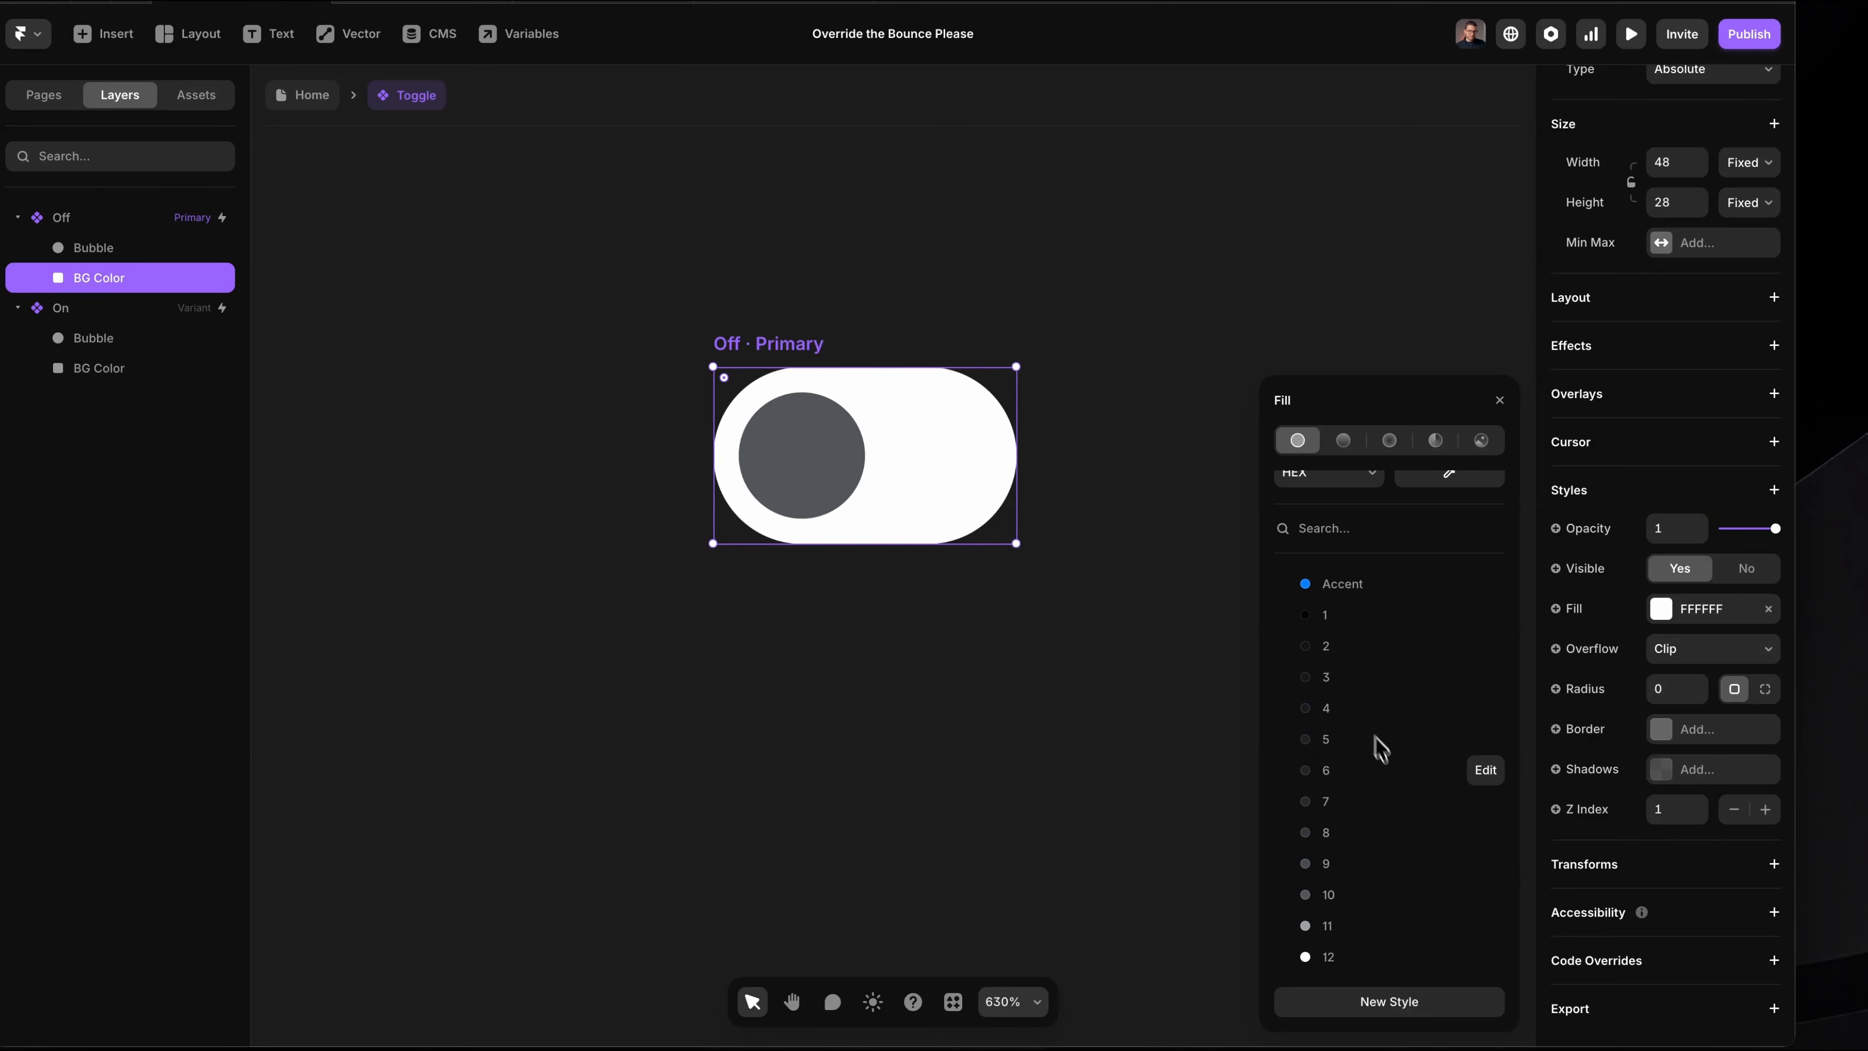
{"action": "left_click", "coordinate": [1364, 781]}
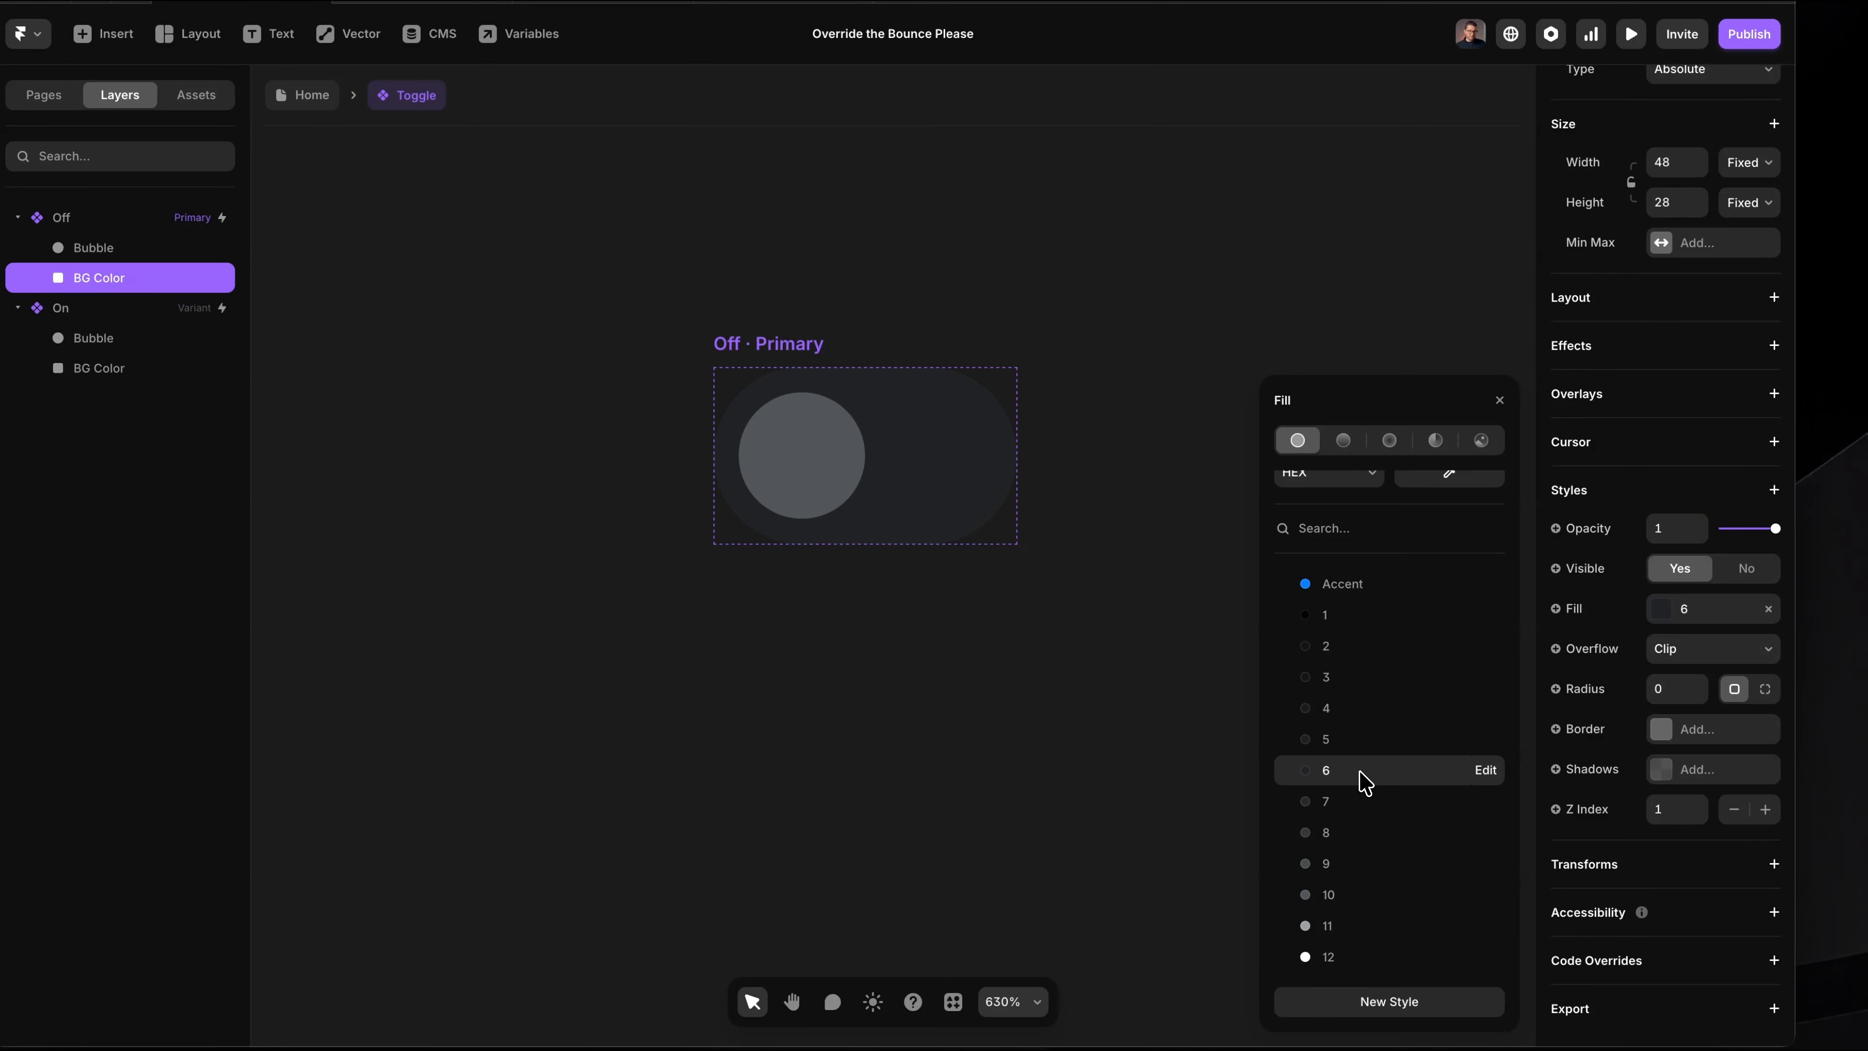
{"action": "left_click", "coordinate": [1500, 403]}
Step: Remove the Off bubble's fill and draw a new frame about 22 × 22 below the Off variant
{"action": "left_click", "coordinate": [140, 247]}
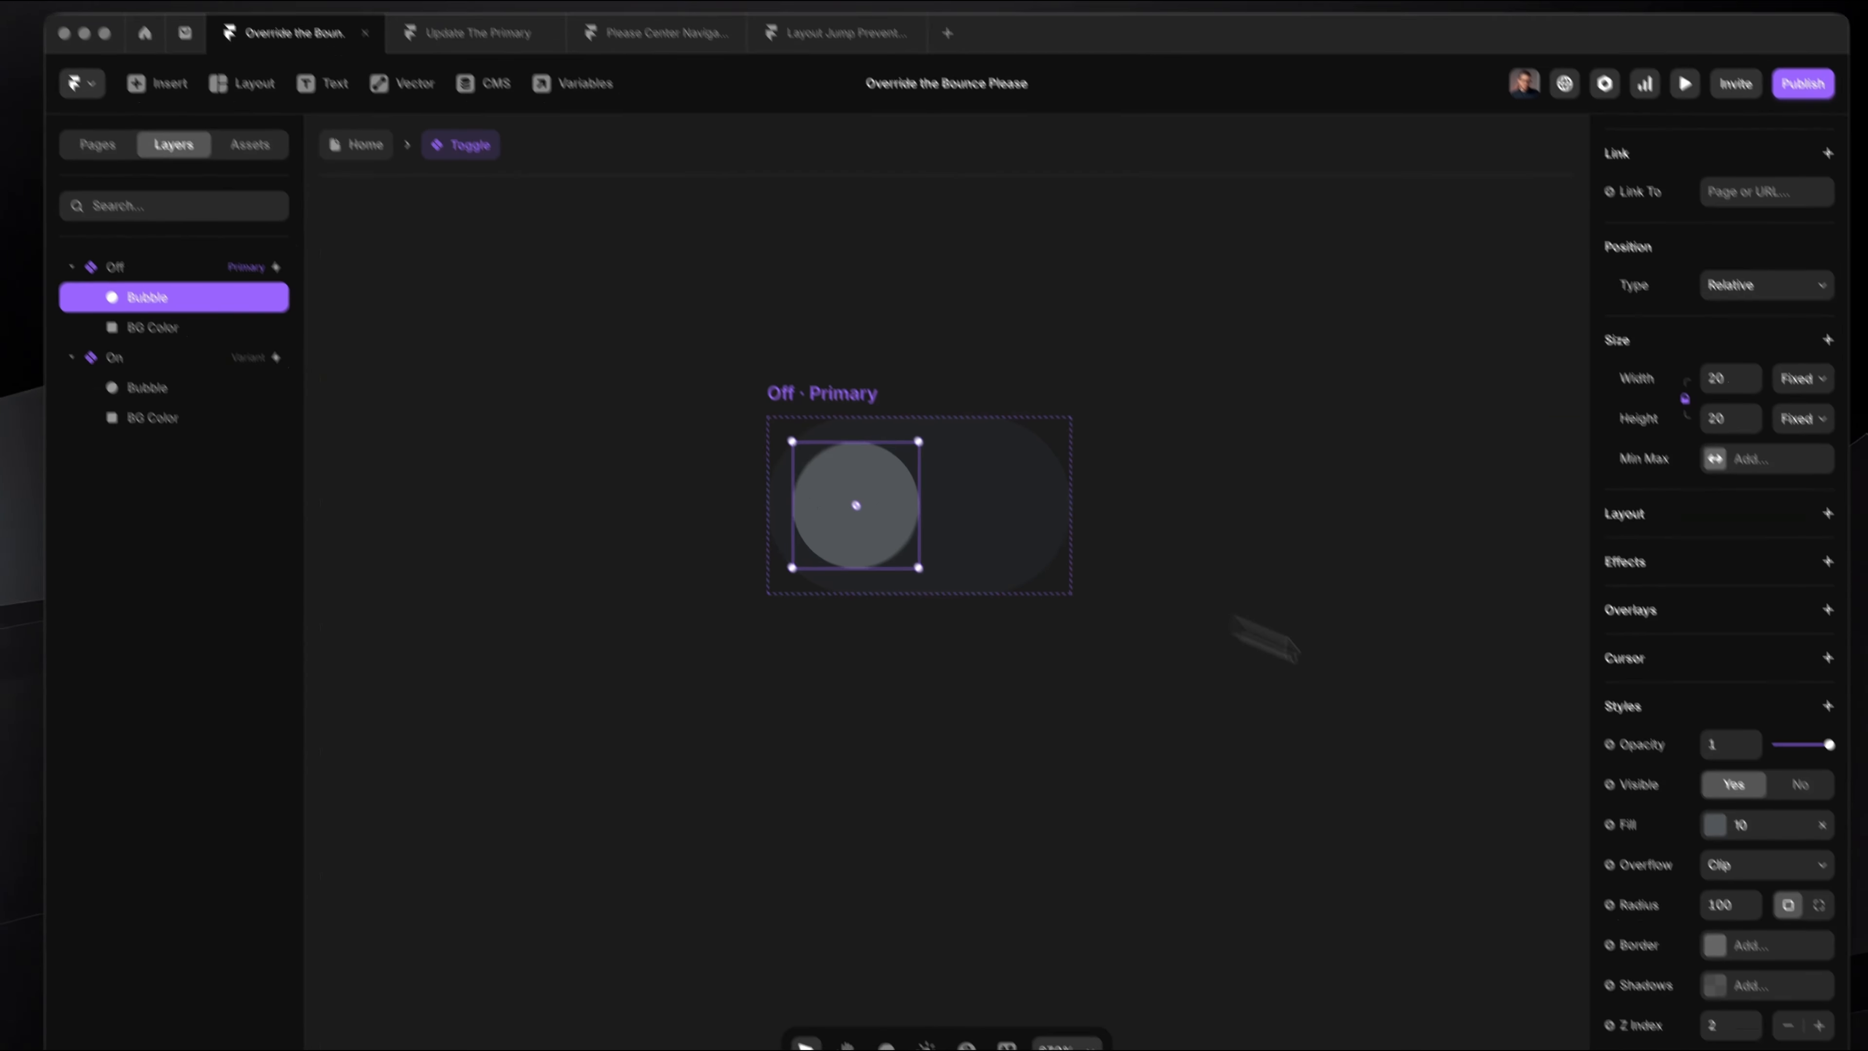
{"action": "left_click", "coordinate": [1768, 725]}
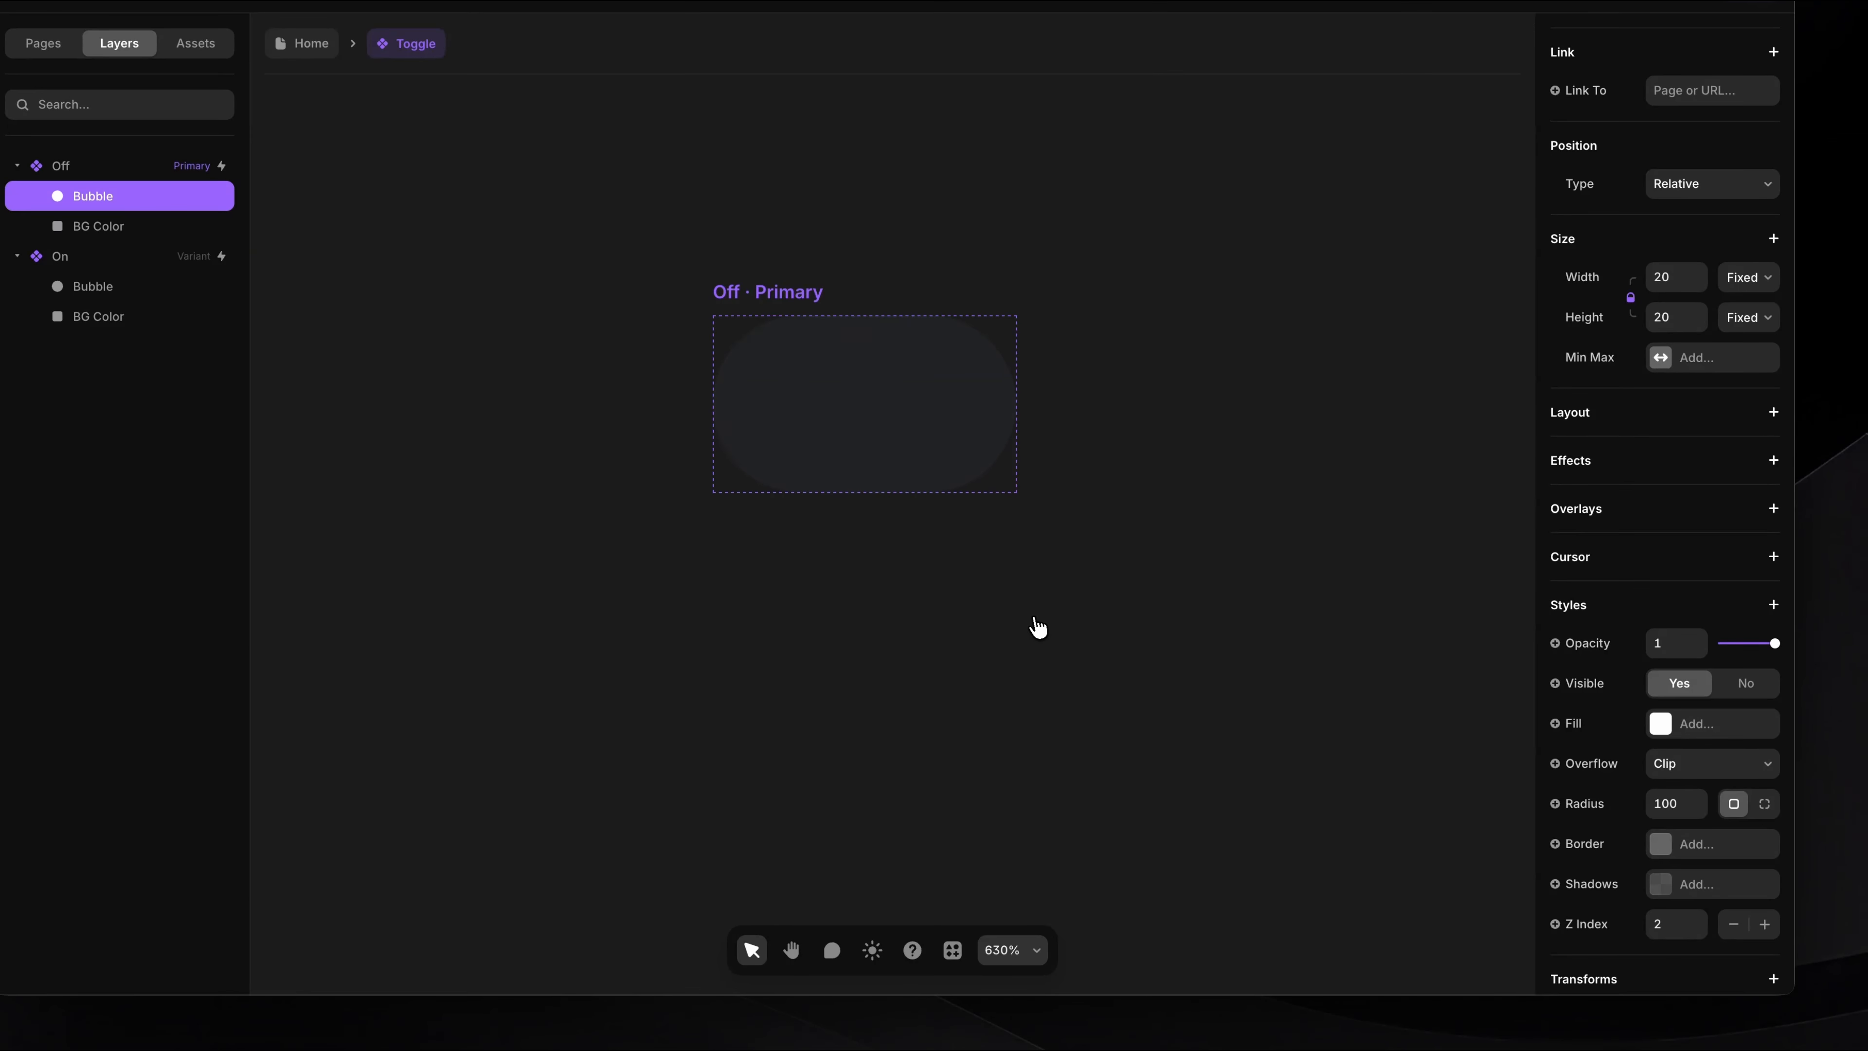
{"action": "key", "text": "f"}
{"action": "left_click_drag", "start_coordinate": [858, 587], "coordinate": [1061, 770]}
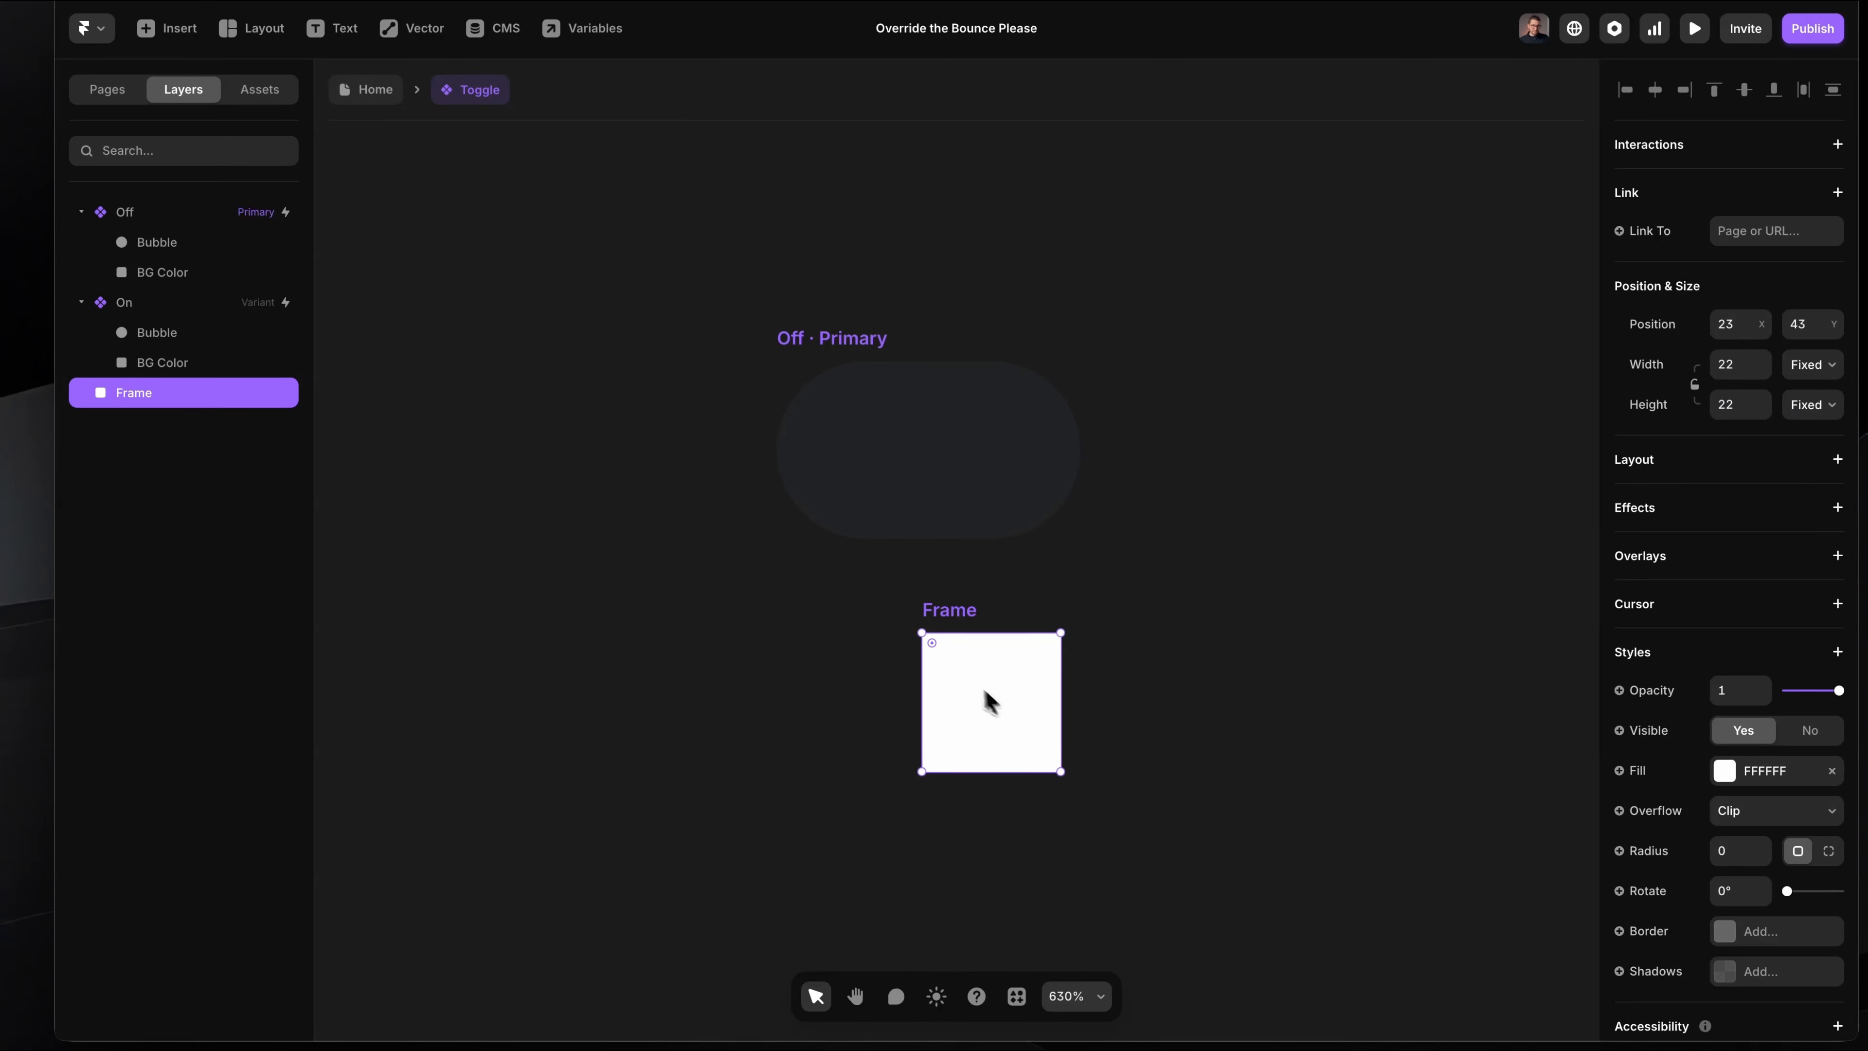
Step: Nest the new square frame inside the Off variant's Bubble layer
{"action": "left_click_drag", "start_coordinate": [976, 695], "coordinate": [867, 434]}
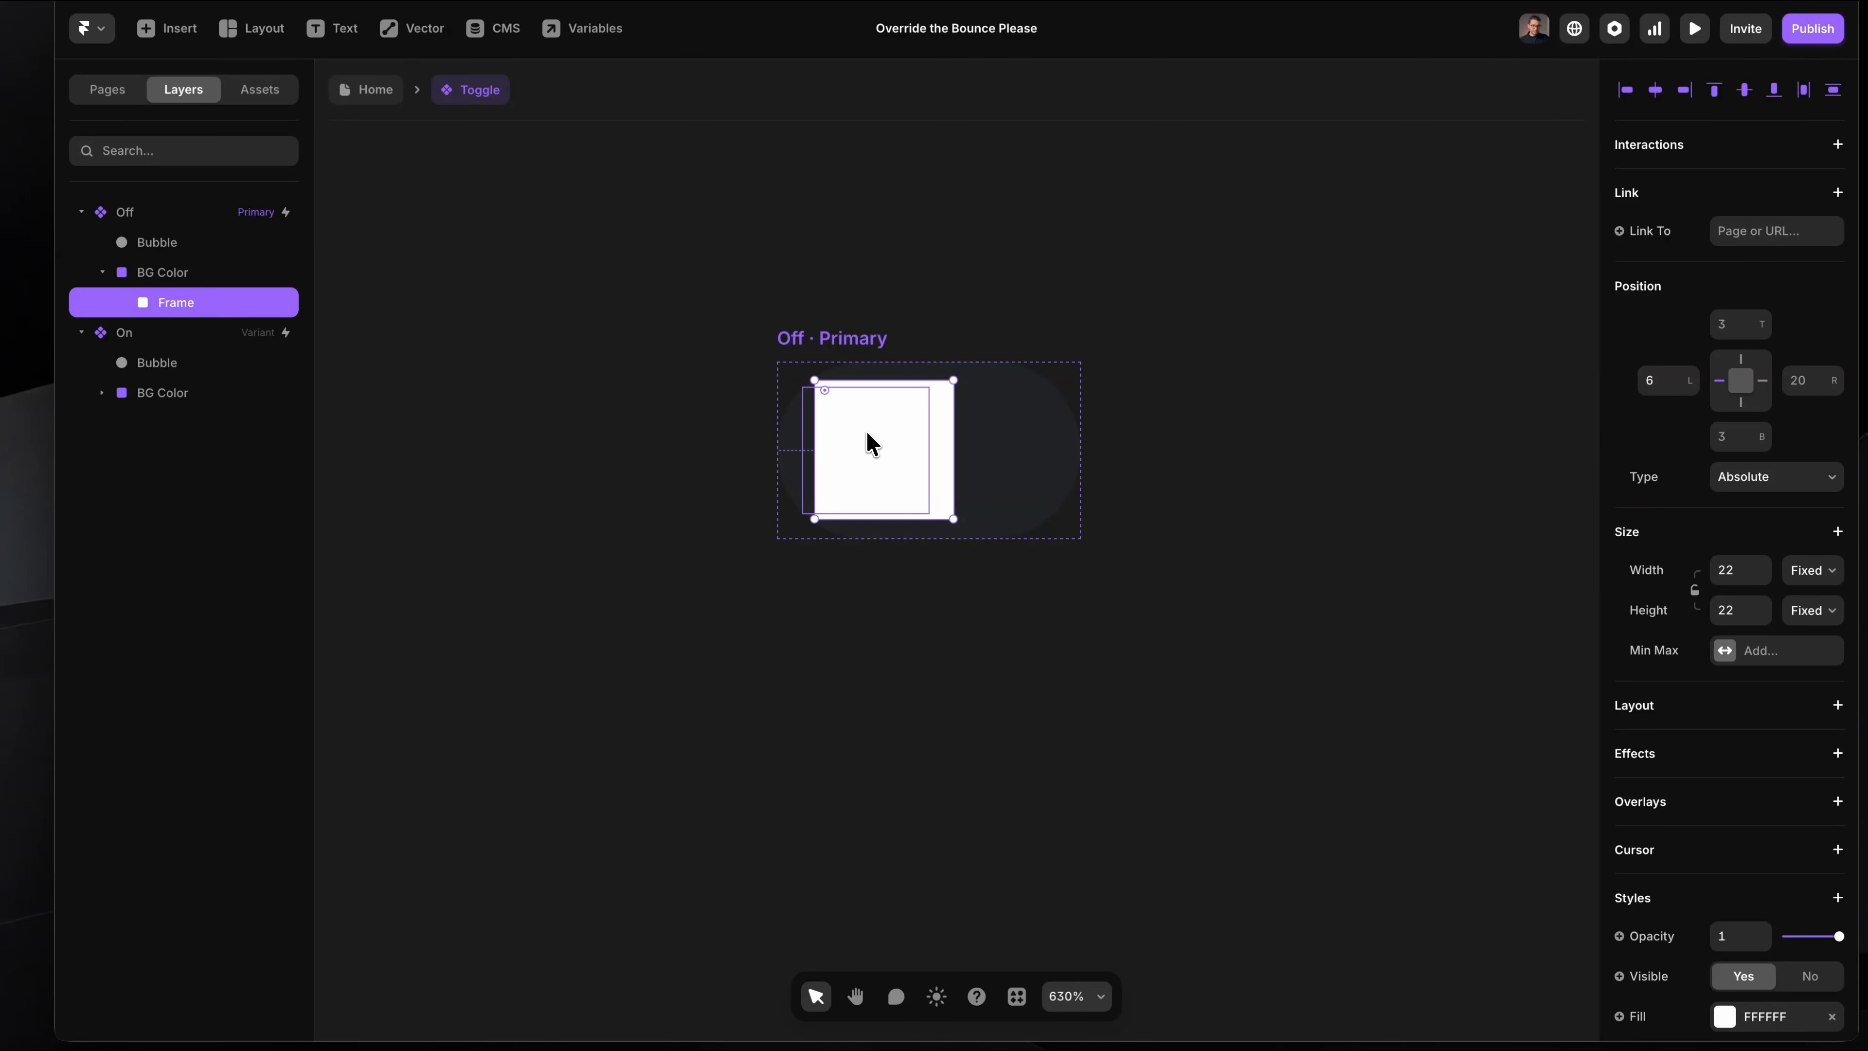
{"action": "mouse_move", "coordinate": [179, 359]}
{"action": "left_mouse_down"}
{"action": "mouse_move", "coordinate": [171, 296]}
{"action": "mouse_move", "coordinate": [198, 335]}
{"action": "left_mouse_up"}
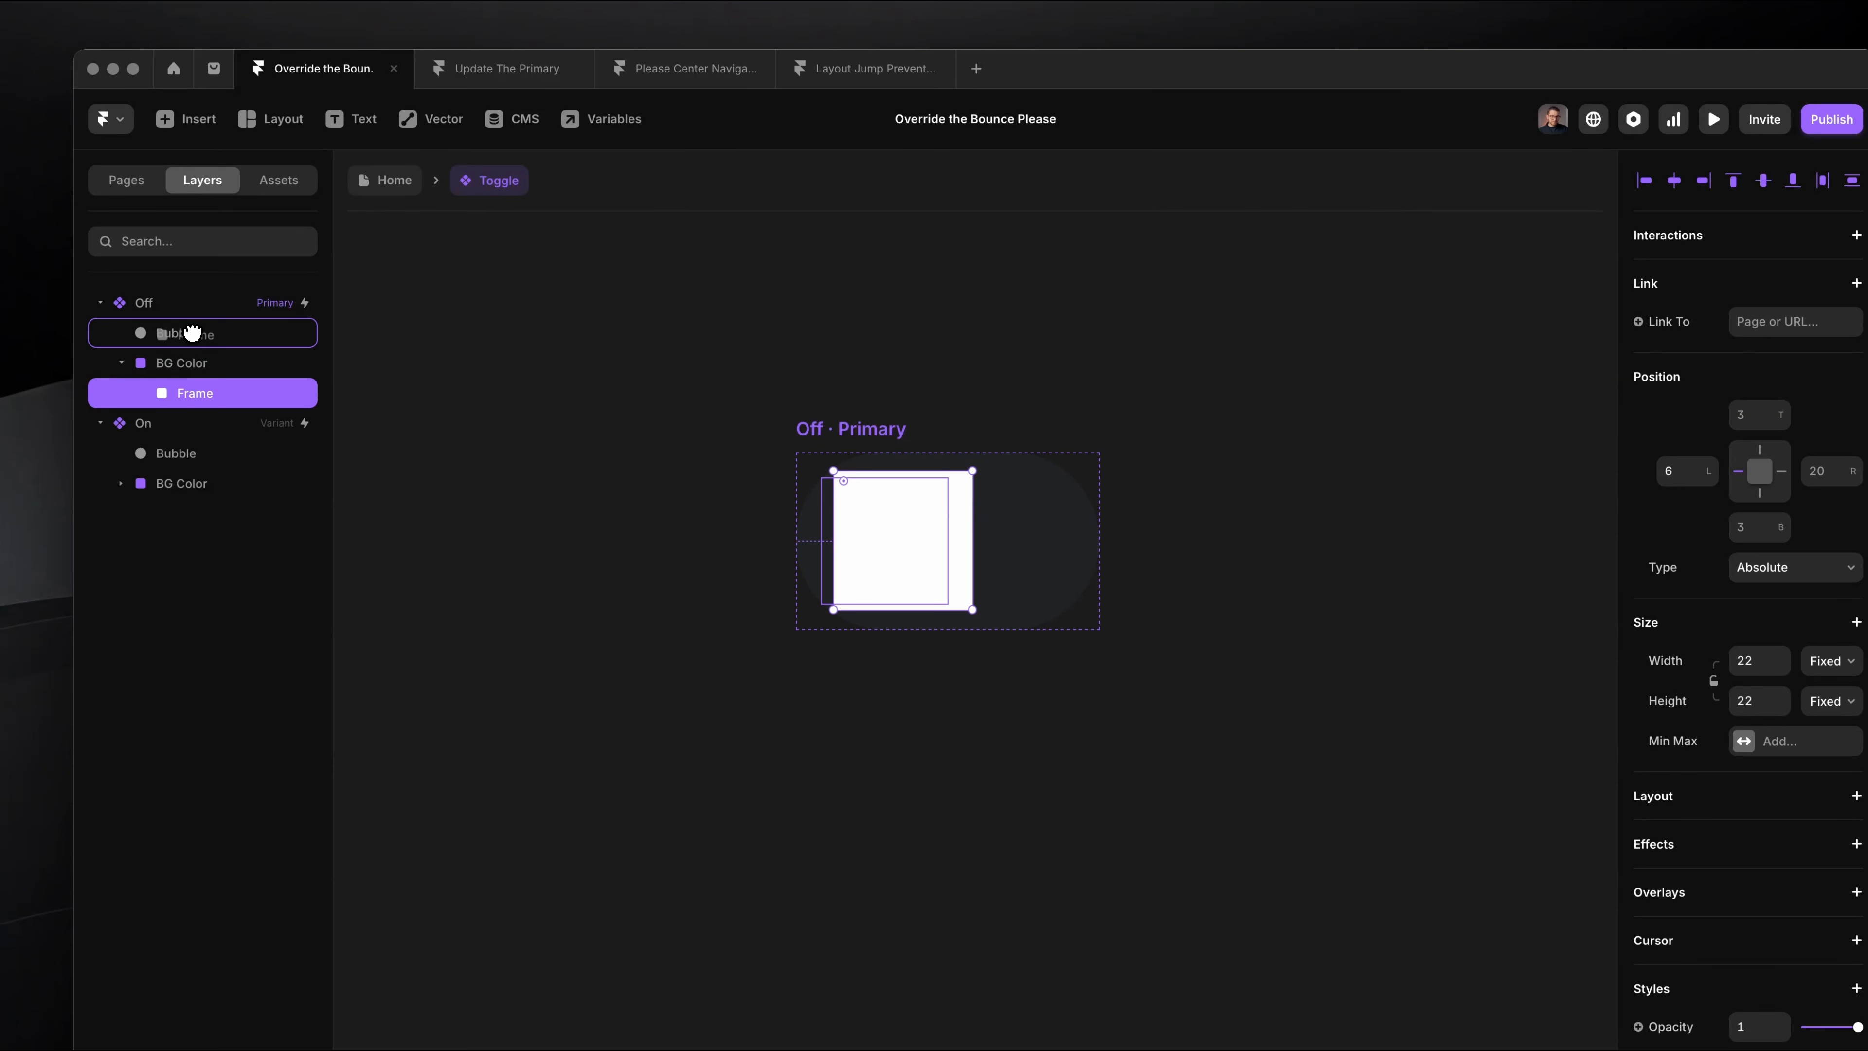
{"action": "left_click", "coordinate": [217, 342]}
{"action": "left_click", "coordinate": [221, 363]}
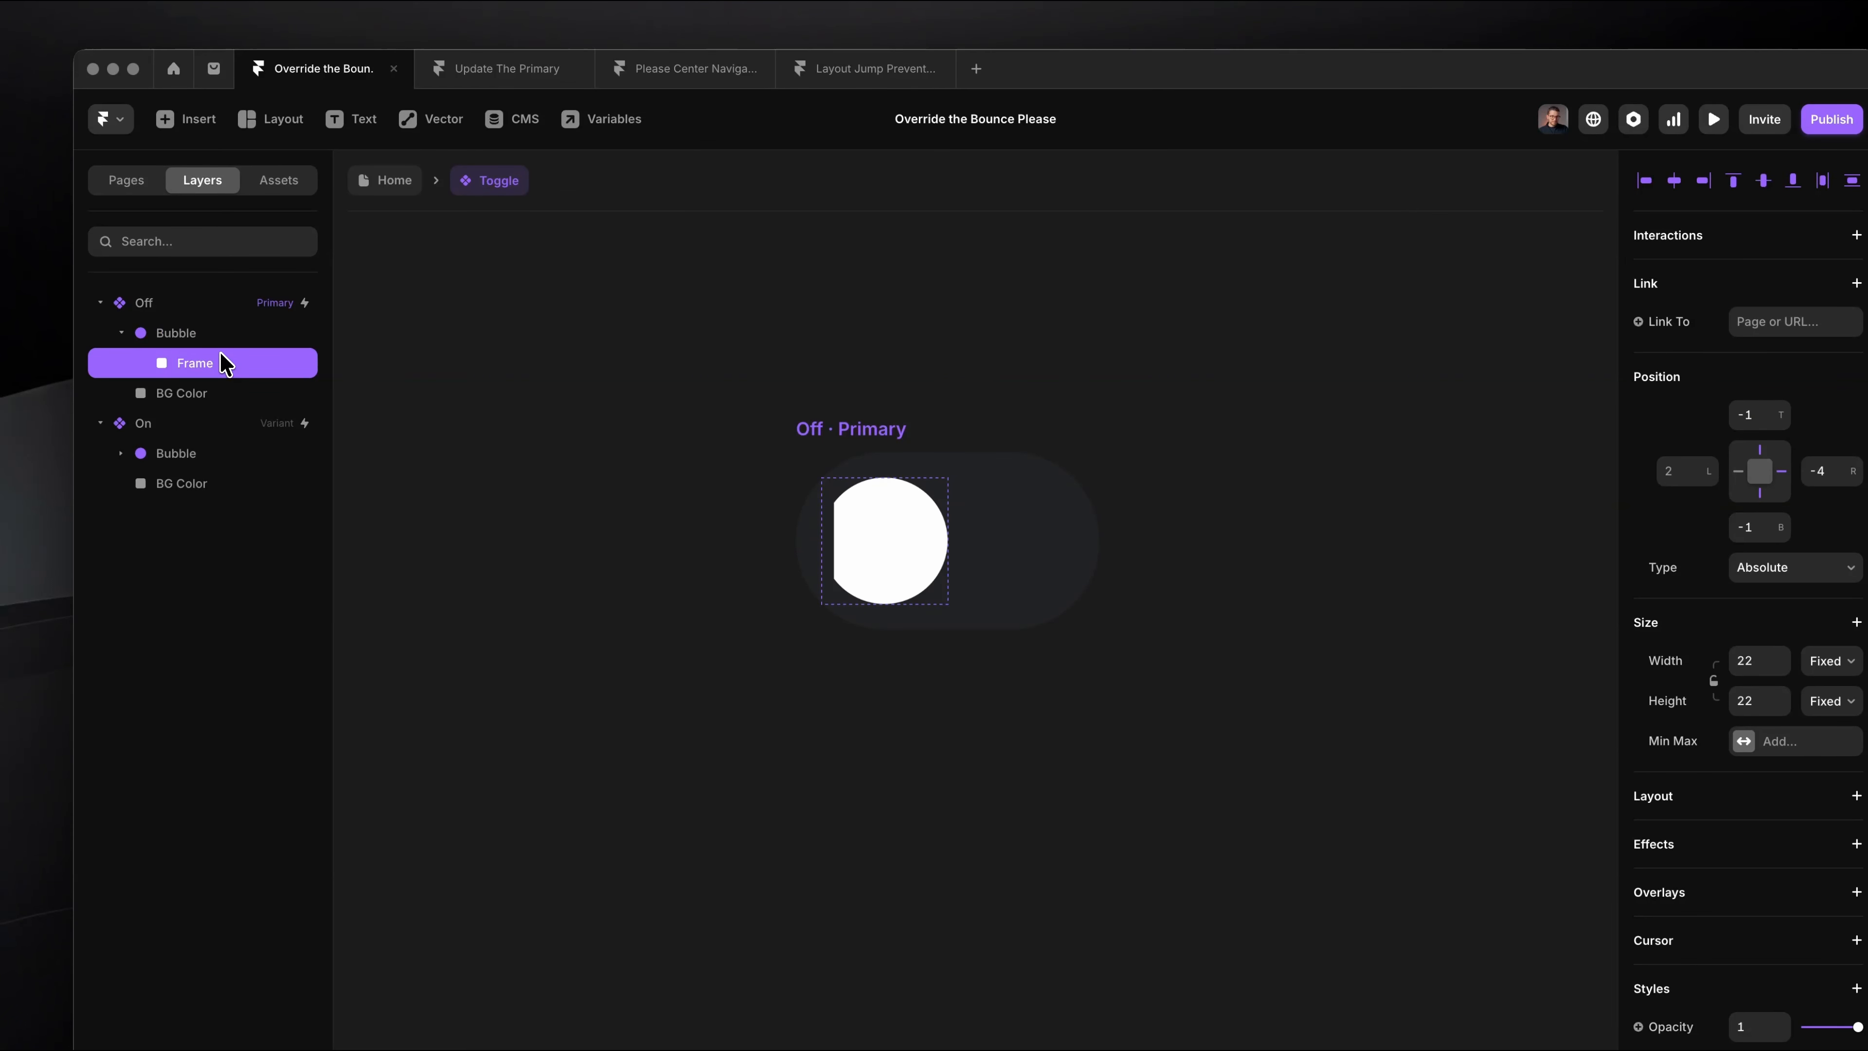
Step: Set the nested frame's offsets to 0 on all four sides so it fills the bubble
{"action": "left_click", "coordinate": [1750, 414]}
{"action": "type", "text": "0"}
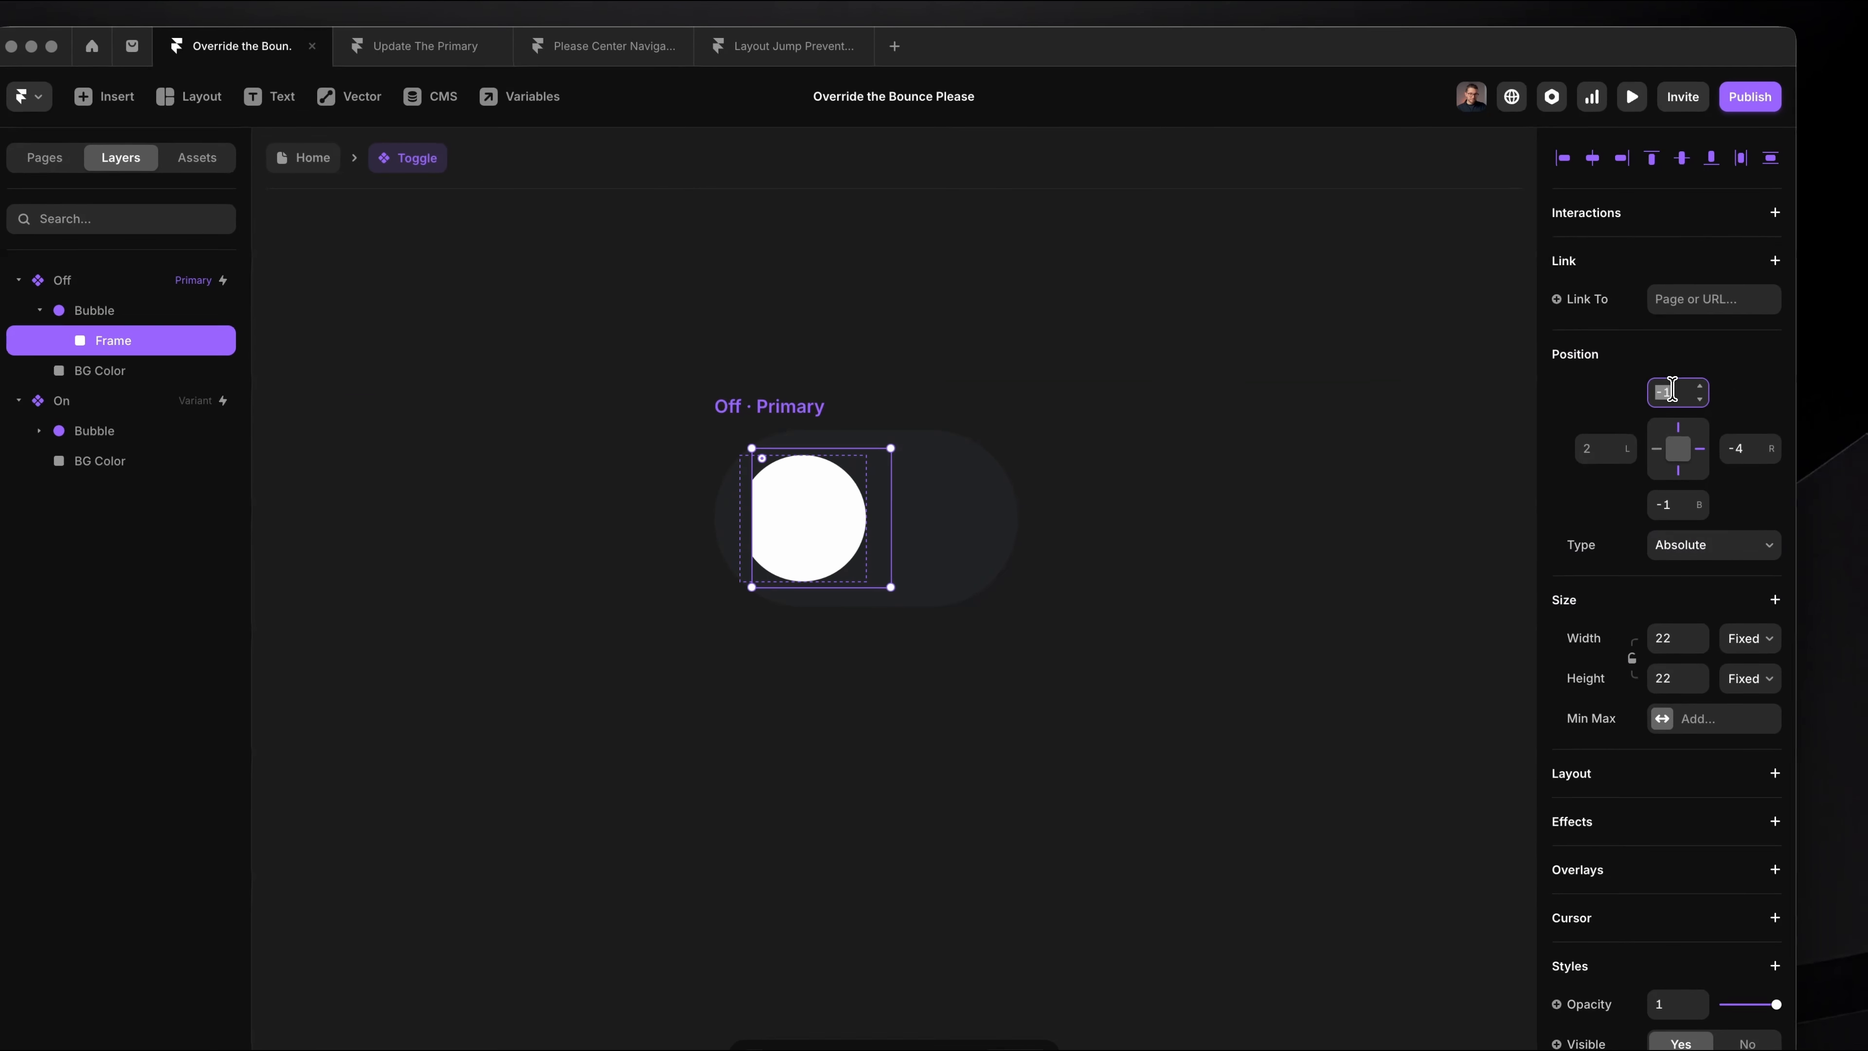
{"action": "left_click", "coordinate": [1596, 453]}
{"action": "type", "text": "0"}
{"action": "left_click", "coordinate": [1676, 504]}
{"action": "type", "text": "0"}
{"action": "left_click", "coordinate": [1737, 454]}
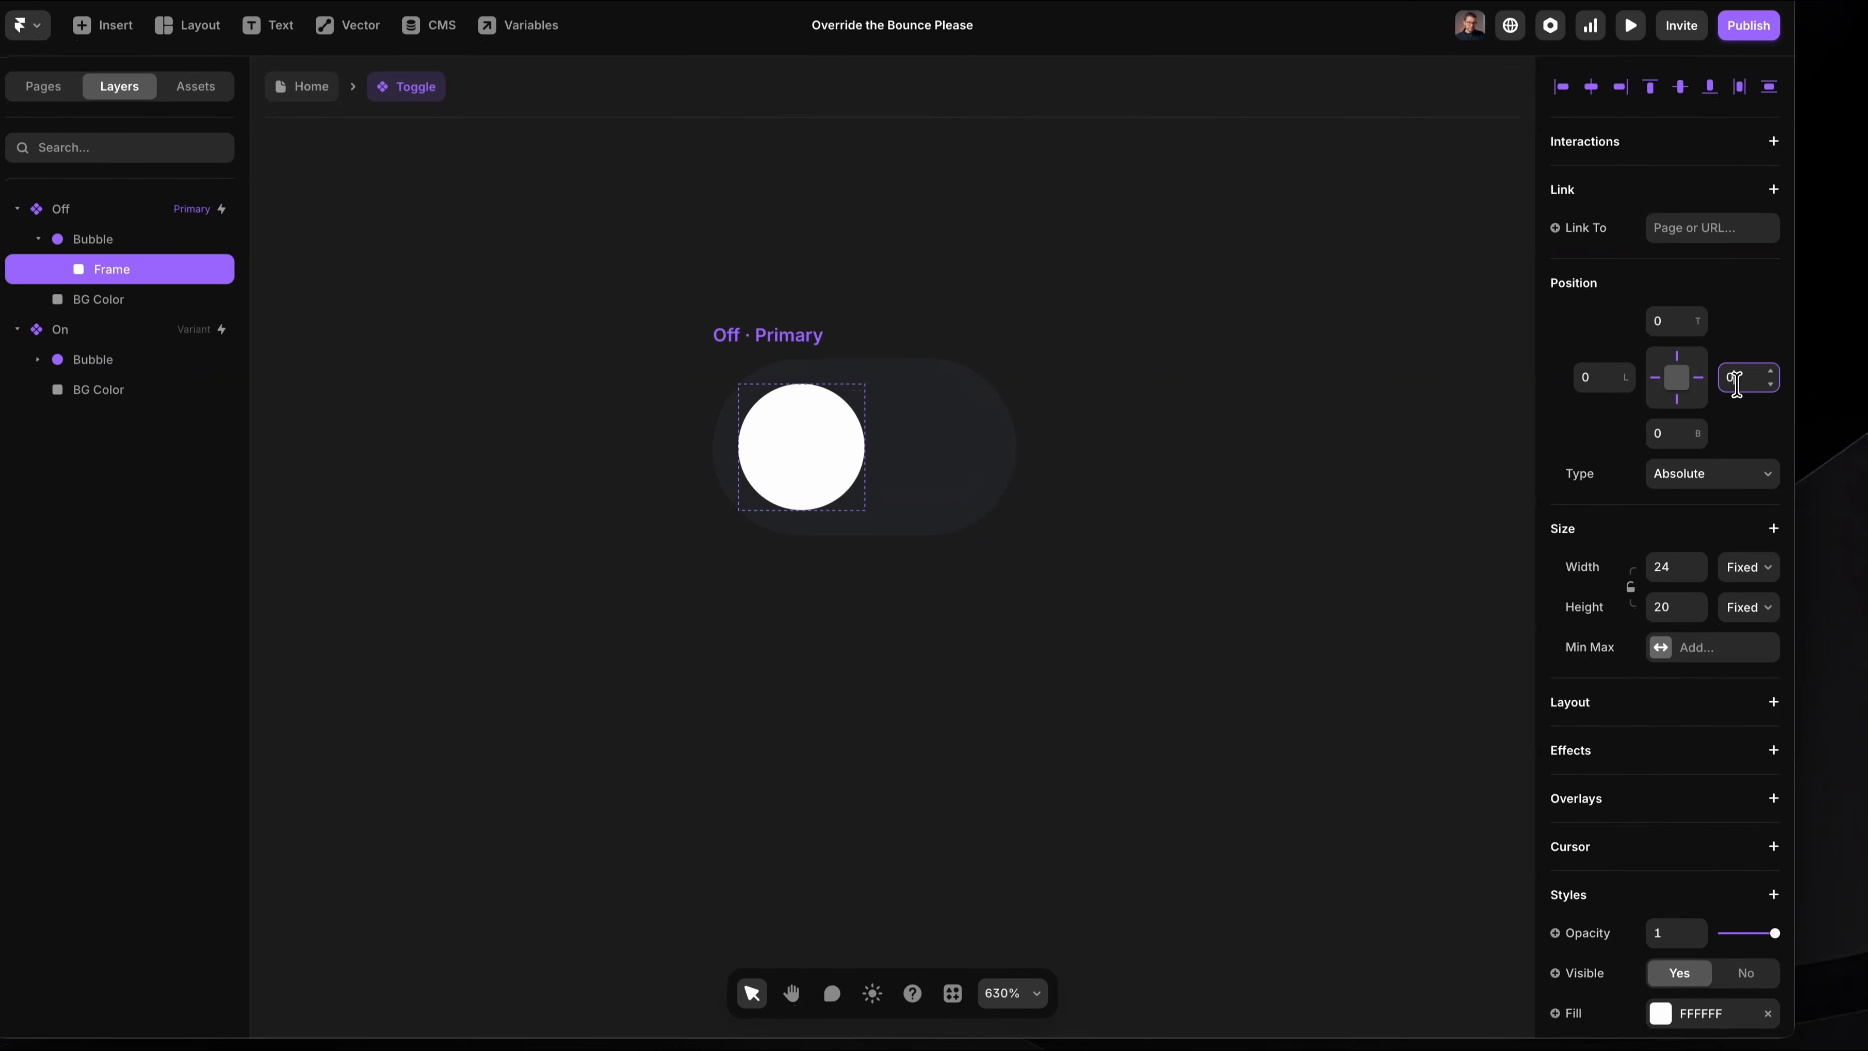
{"action": "type", "text": "0"}
{"action": "key", "text": "Return"}
Step: Set the fill of the frame inside the bubble to colour style 10
{"action": "scroll", "coordinate": [1736, 379], "scroll_direction": "down", "scroll_amount": 5}
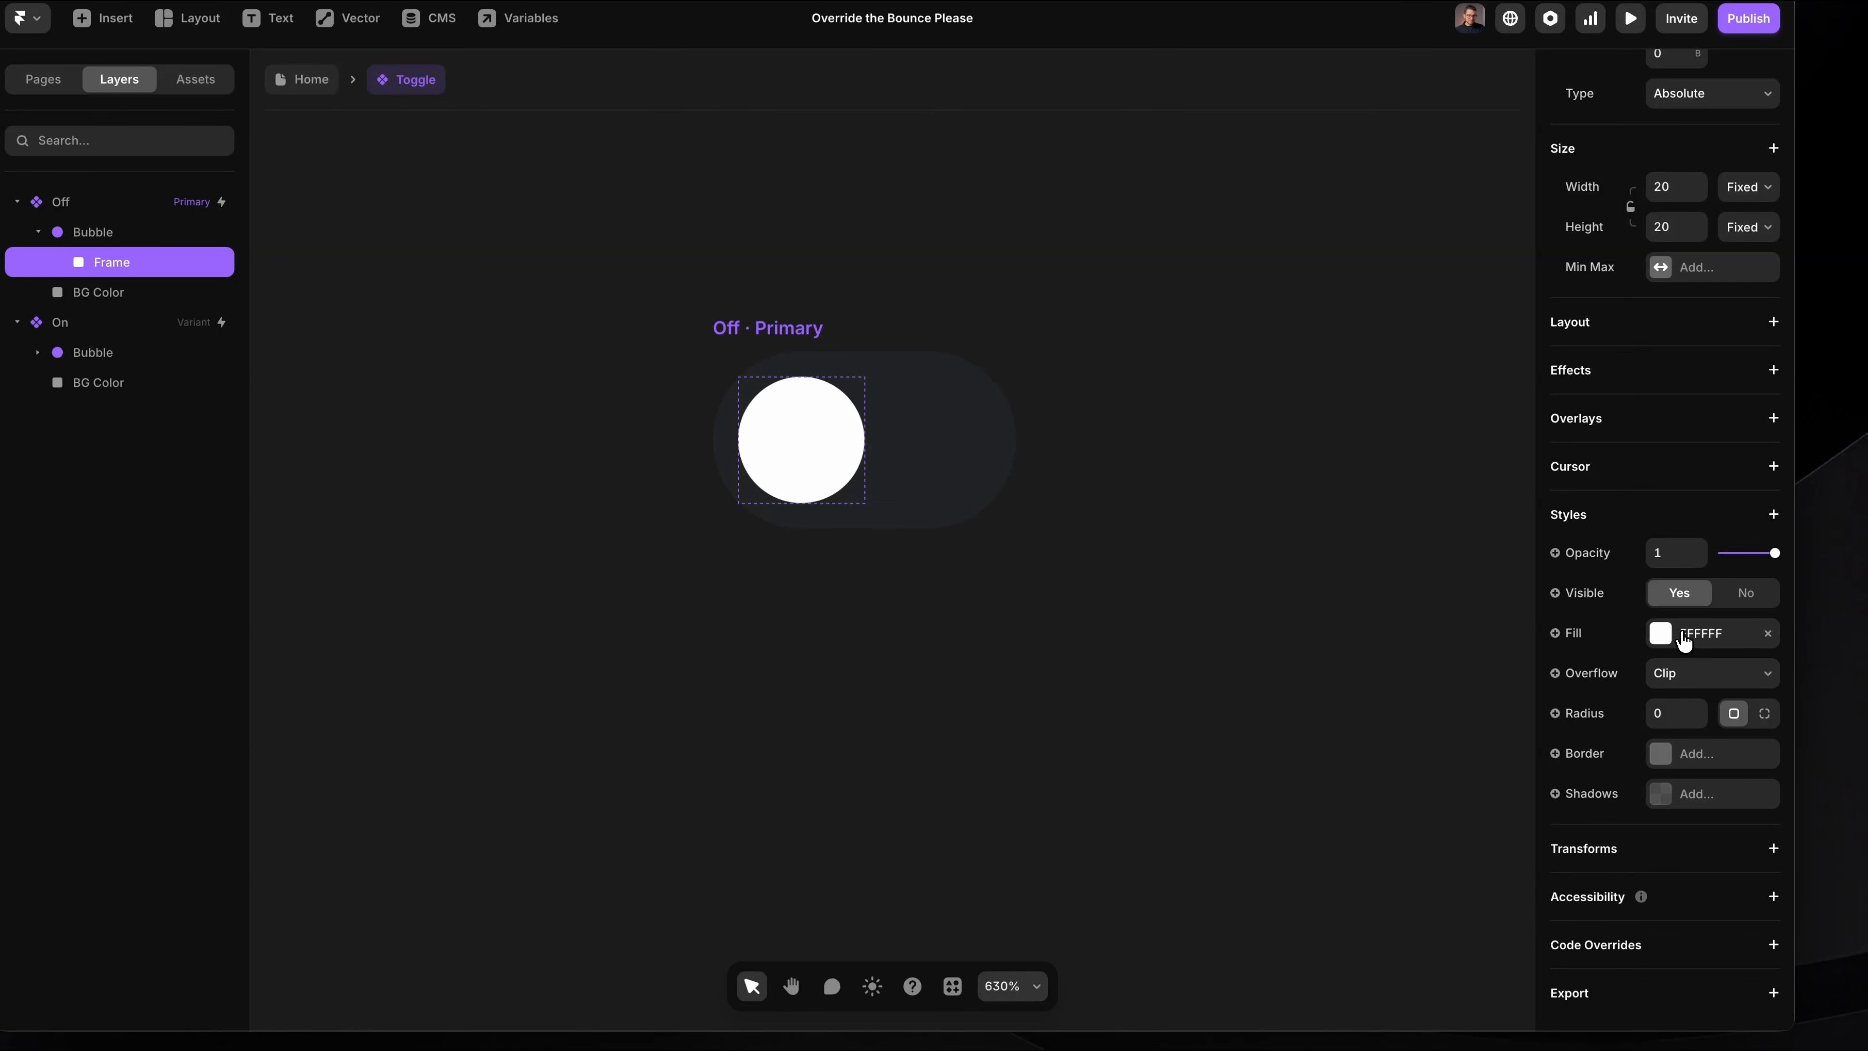
{"action": "left_click", "coordinate": [1661, 633]}
{"action": "scroll", "coordinate": [1350, 850], "scroll_direction": "down", "scroll_amount": 3}
{"action": "left_click", "coordinate": [1353, 879]}
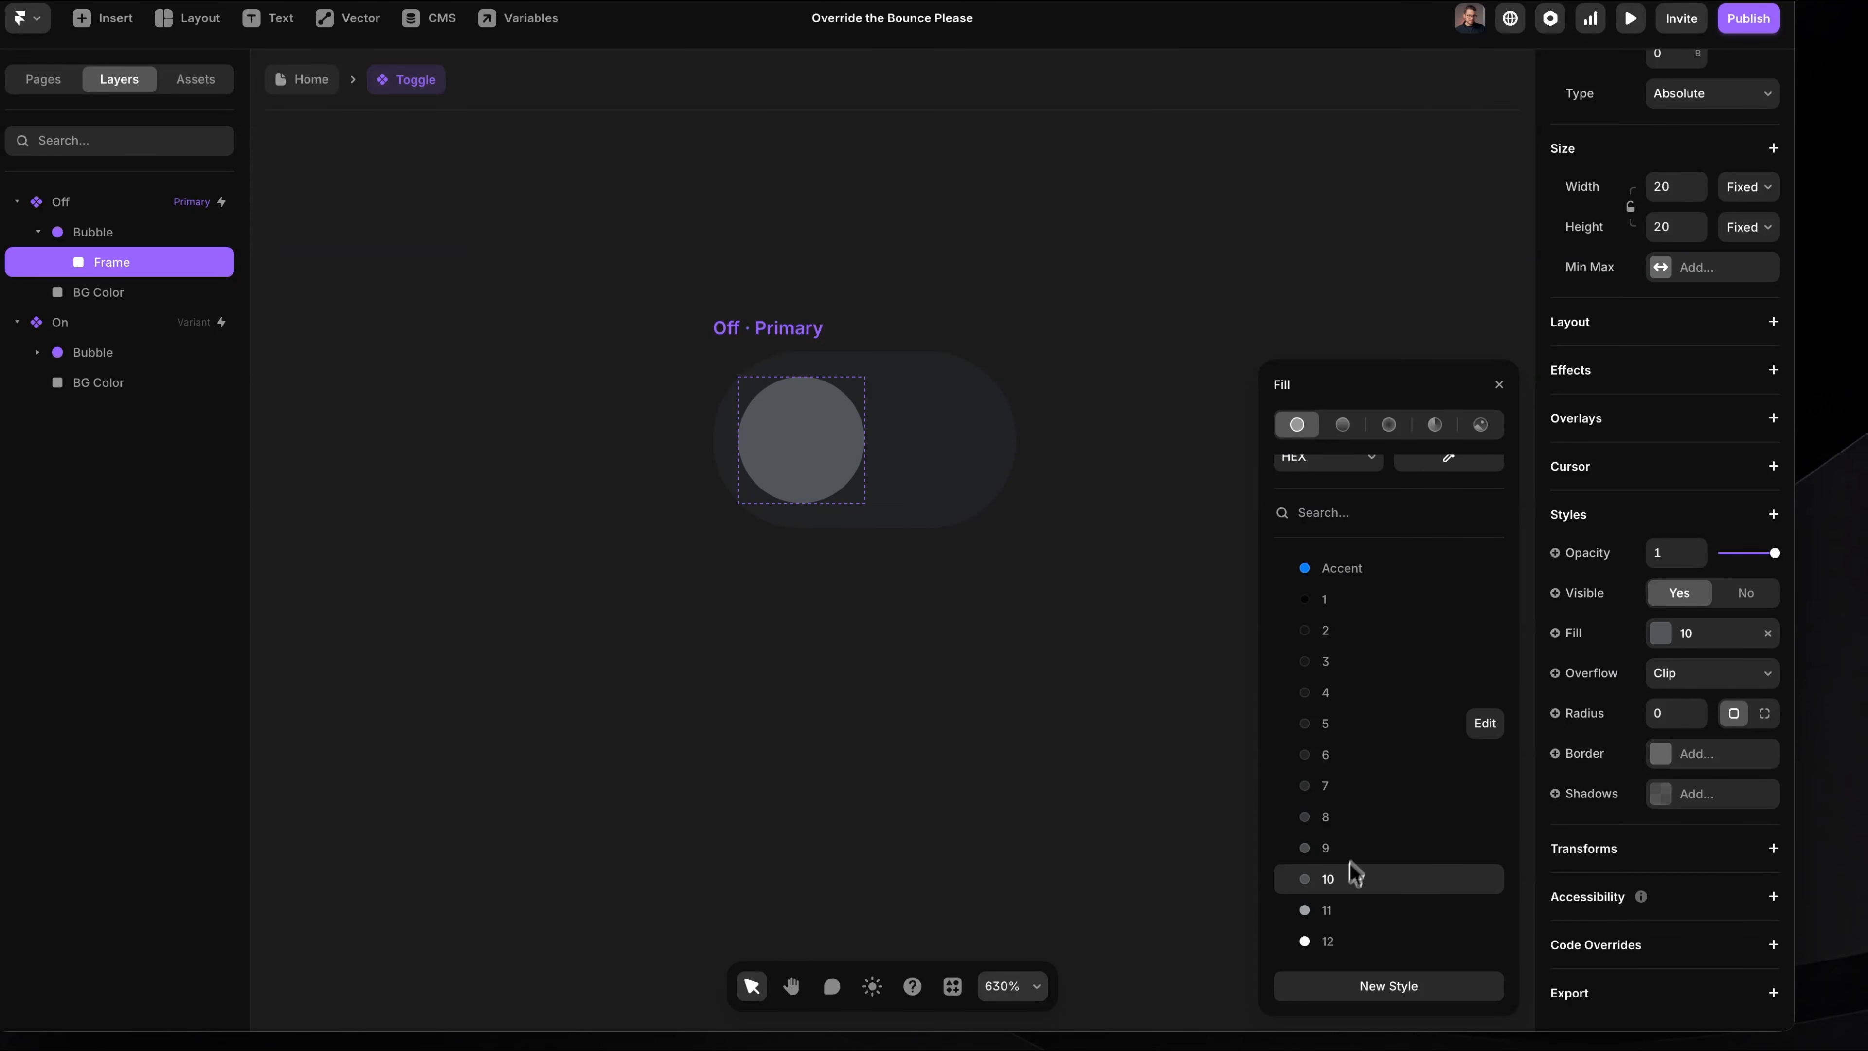
{"action": "left_click", "coordinate": [1499, 385]}
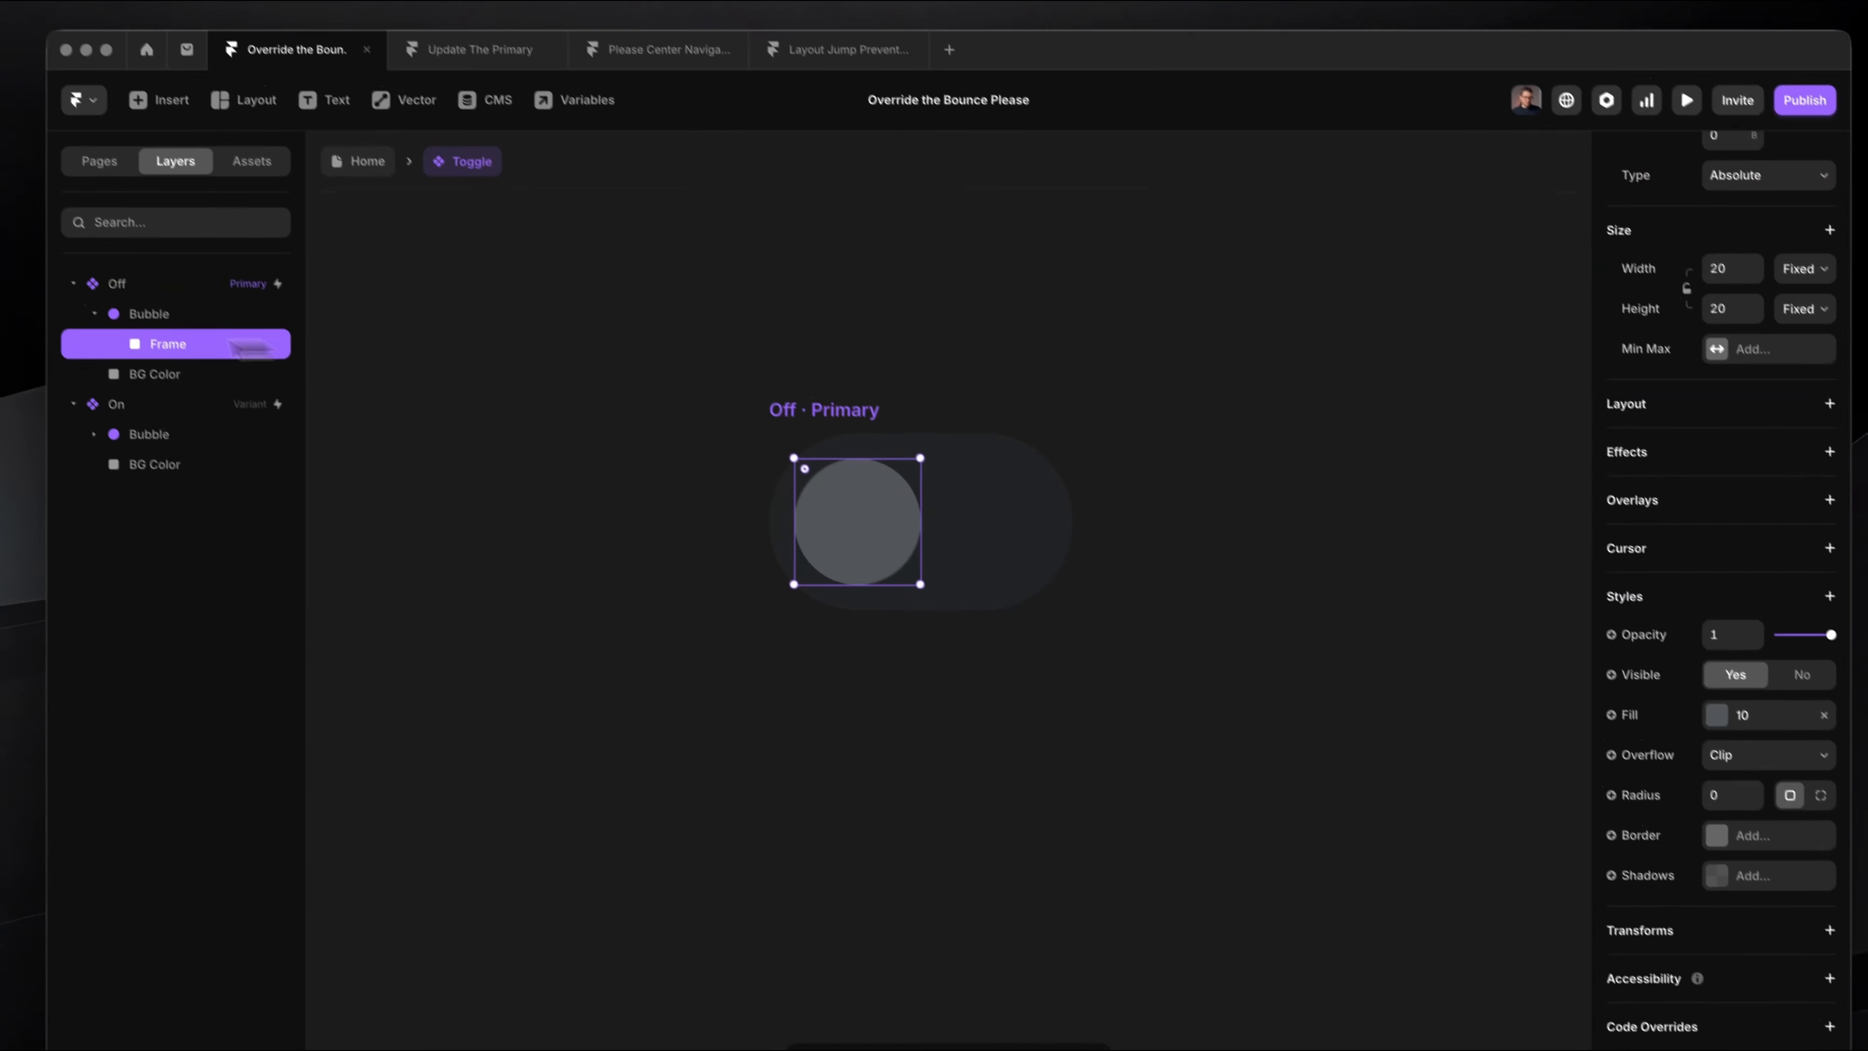
Step: Rename the frame nested in the Off variant's Bubble as Circle Color
{"action": "double_click", "coordinate": [129, 254]}
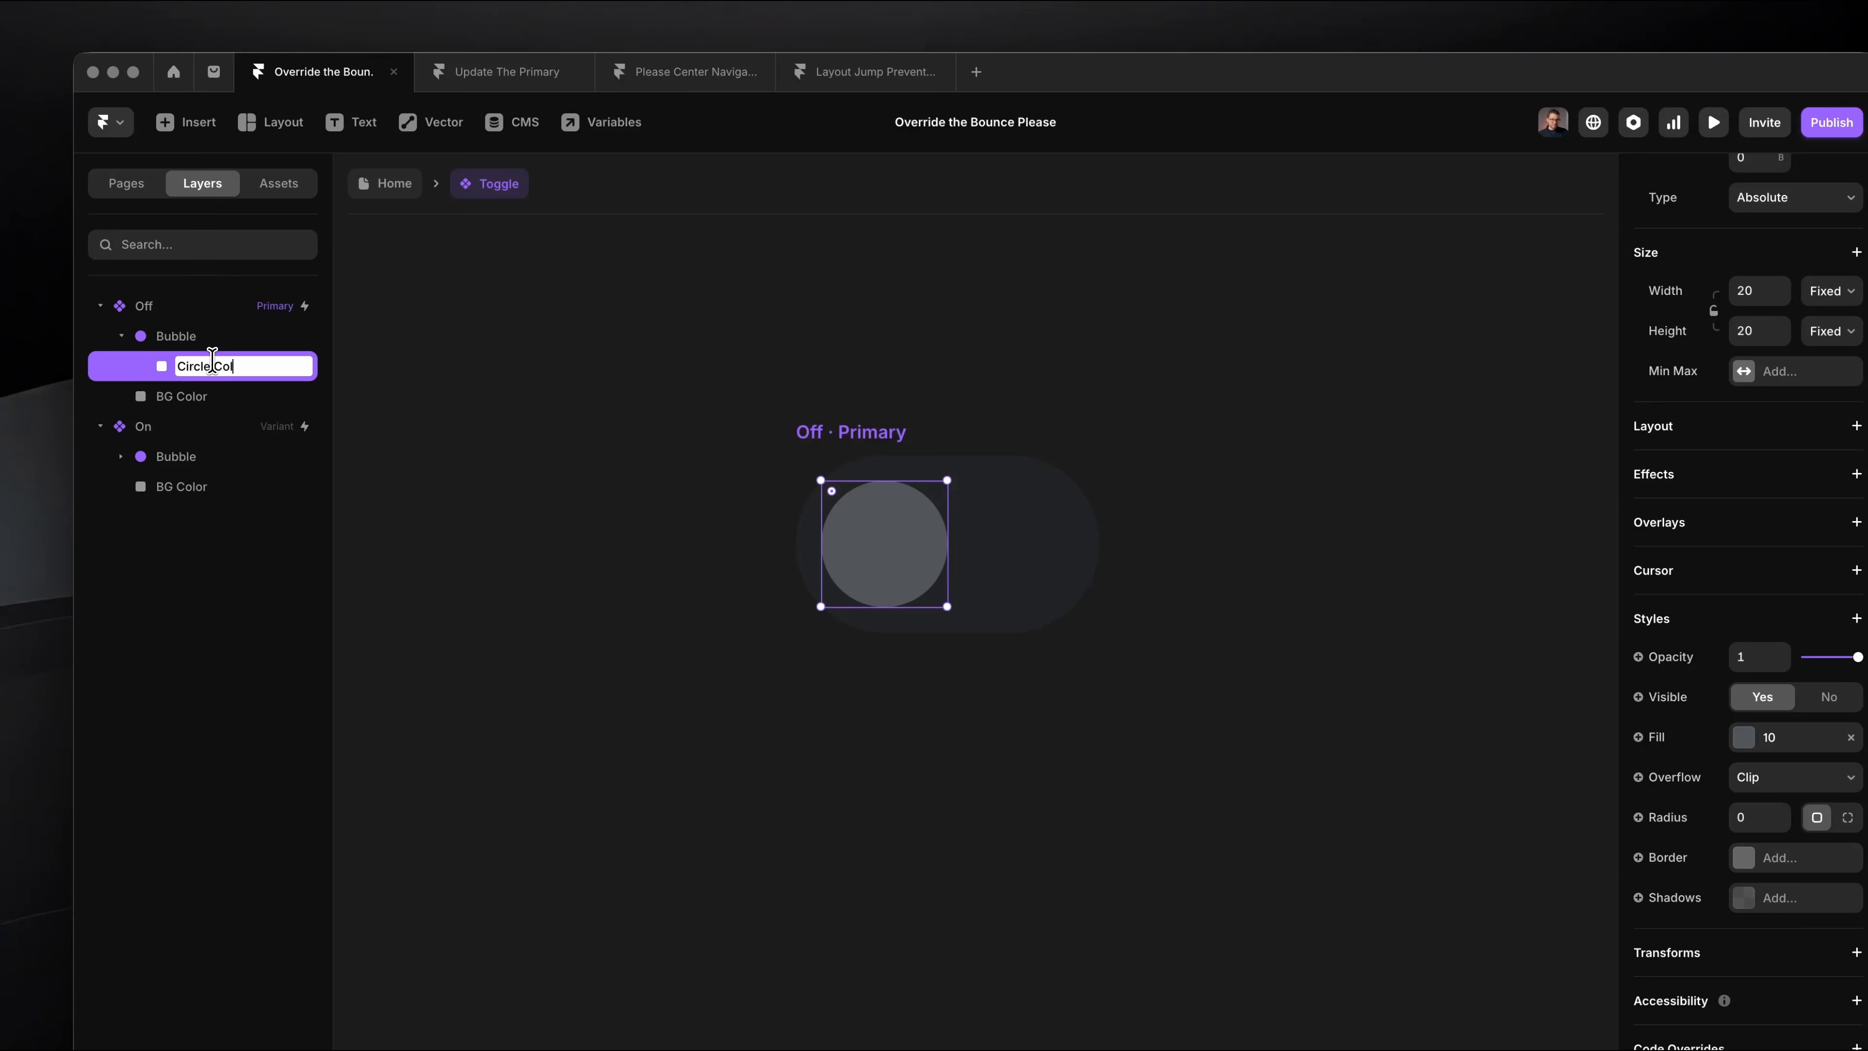
{"action": "left_click", "coordinate": [201, 392]}
{"action": "left_click", "coordinate": [220, 372]}
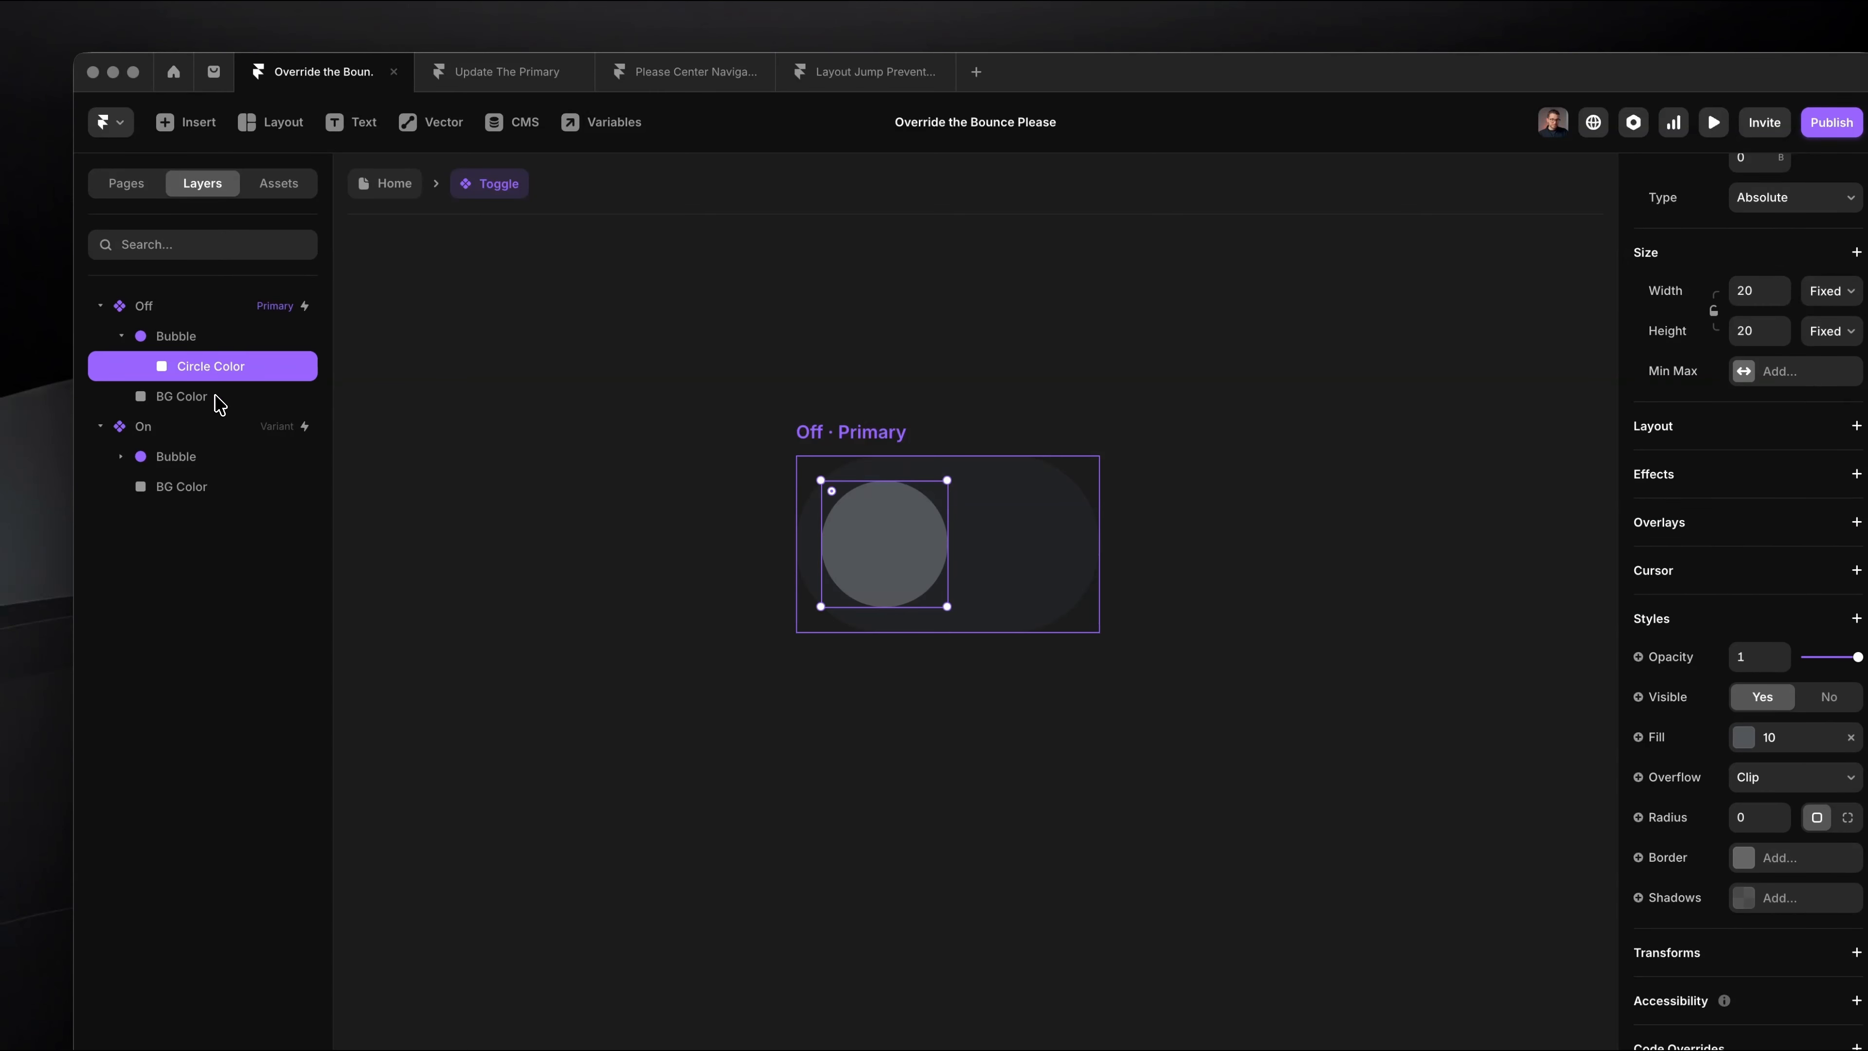
{"action": "left_click", "coordinate": [216, 396]}
{"action": "left_click", "coordinate": [647, 338]}
Step: Inspect the Off and On variants of the toggle and check the component in the Home page preview
{"action": "scroll", "coordinate": [654, 350], "scroll_direction": "down", "scroll_amount": 3}
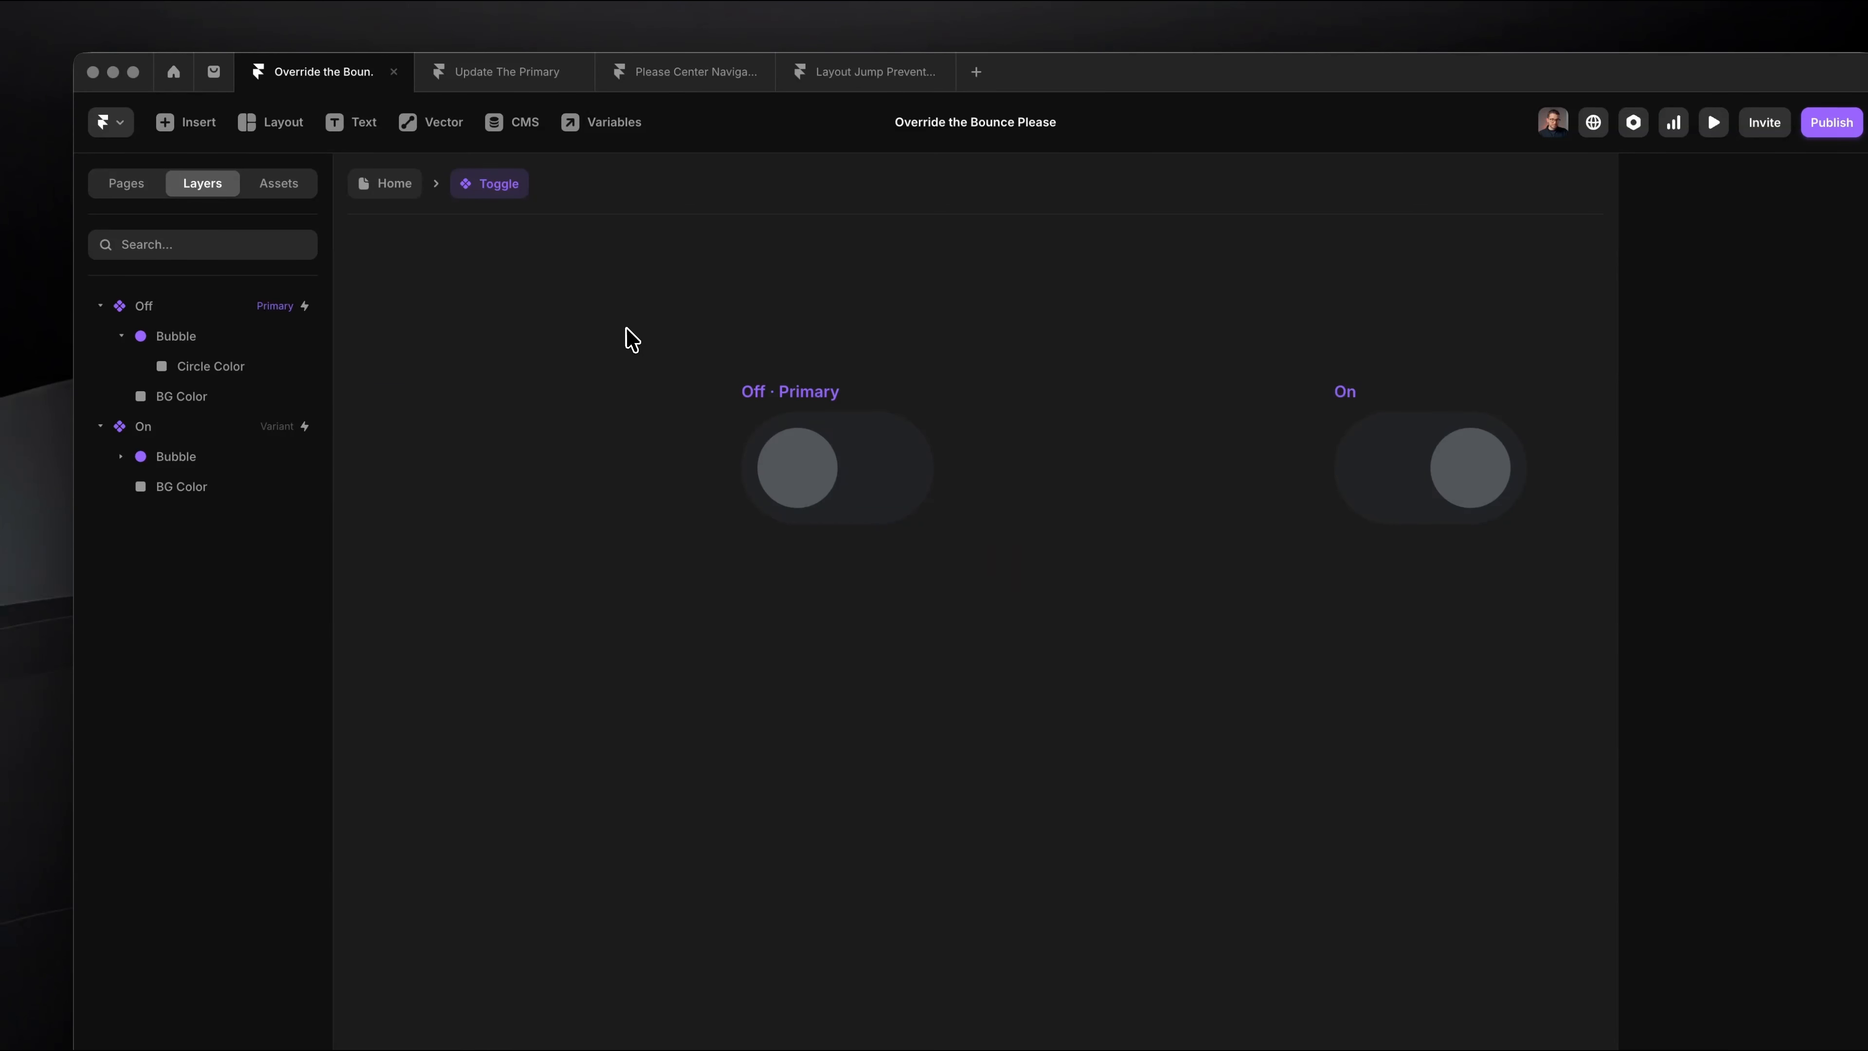
{"action": "scroll", "coordinate": [698, 345], "scroll_direction": "right", "scroll_amount": 4}
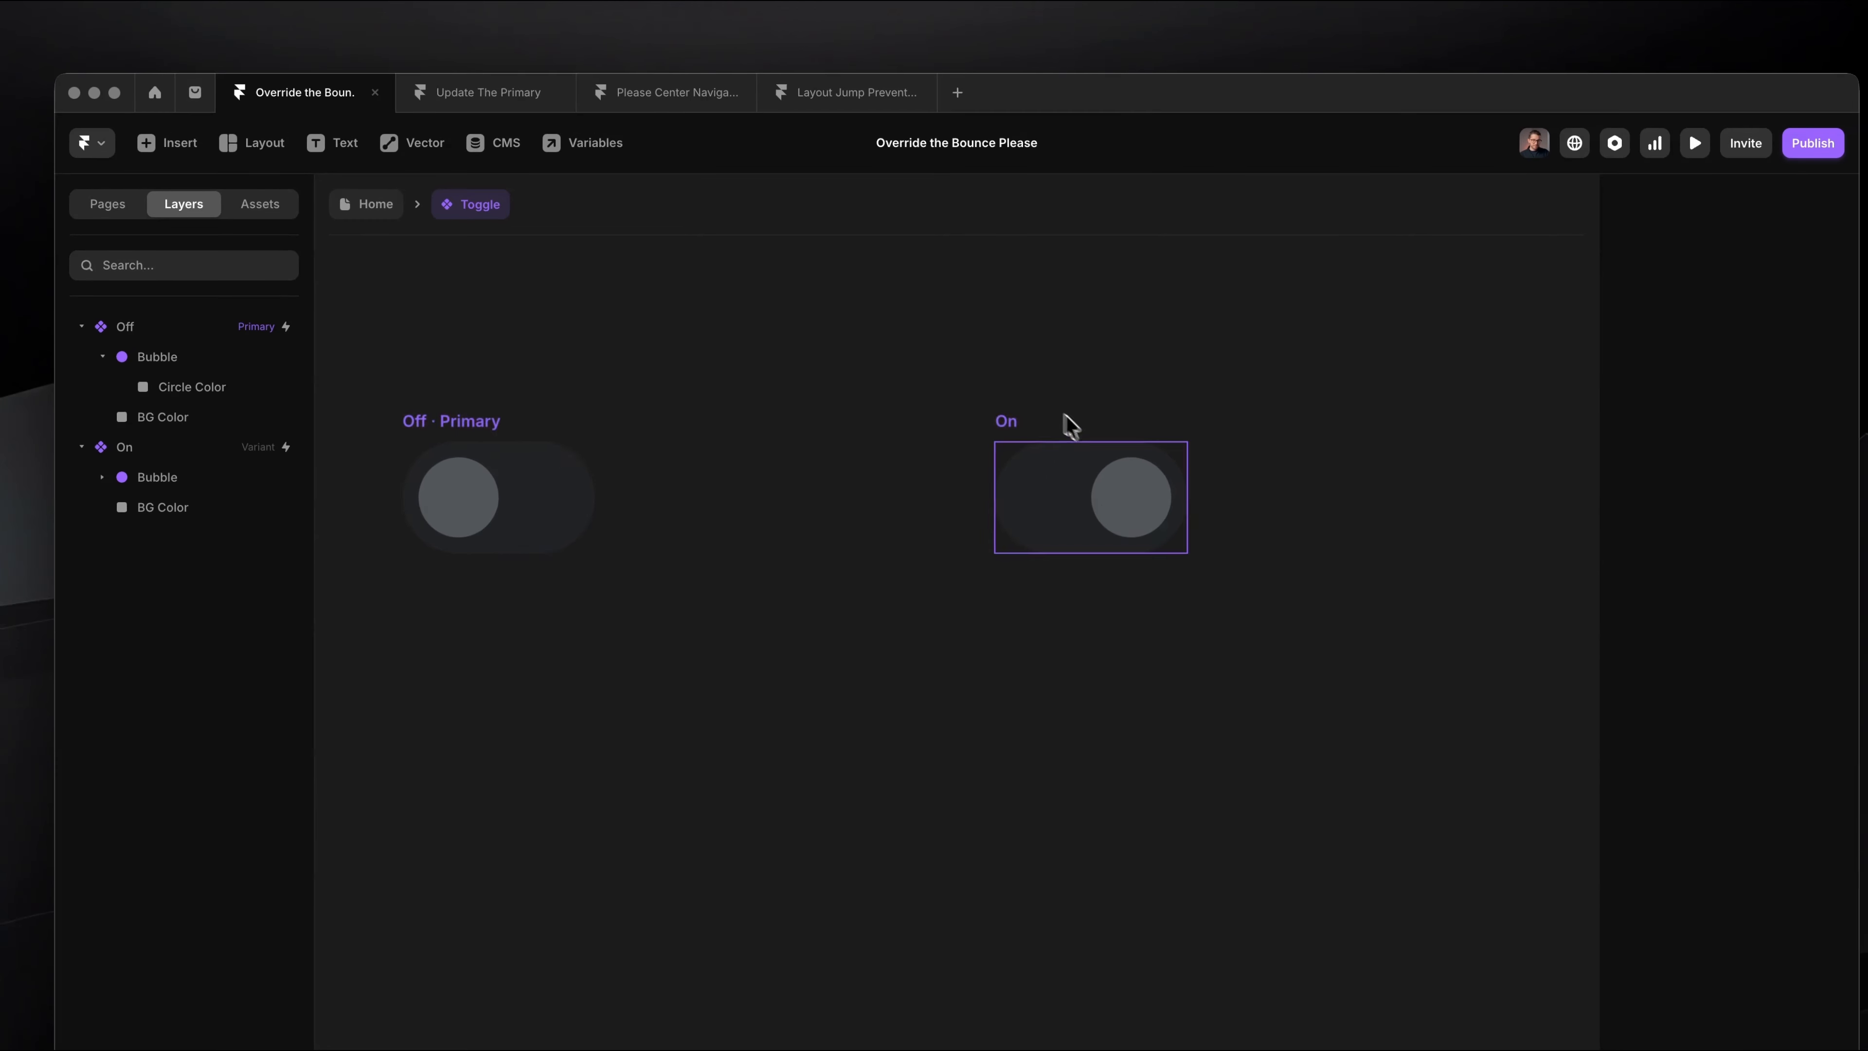
{"action": "scroll", "coordinate": [1064, 422], "scroll_direction": "up", "scroll_amount": 3}
{"action": "left_click", "coordinate": [964, 482]}
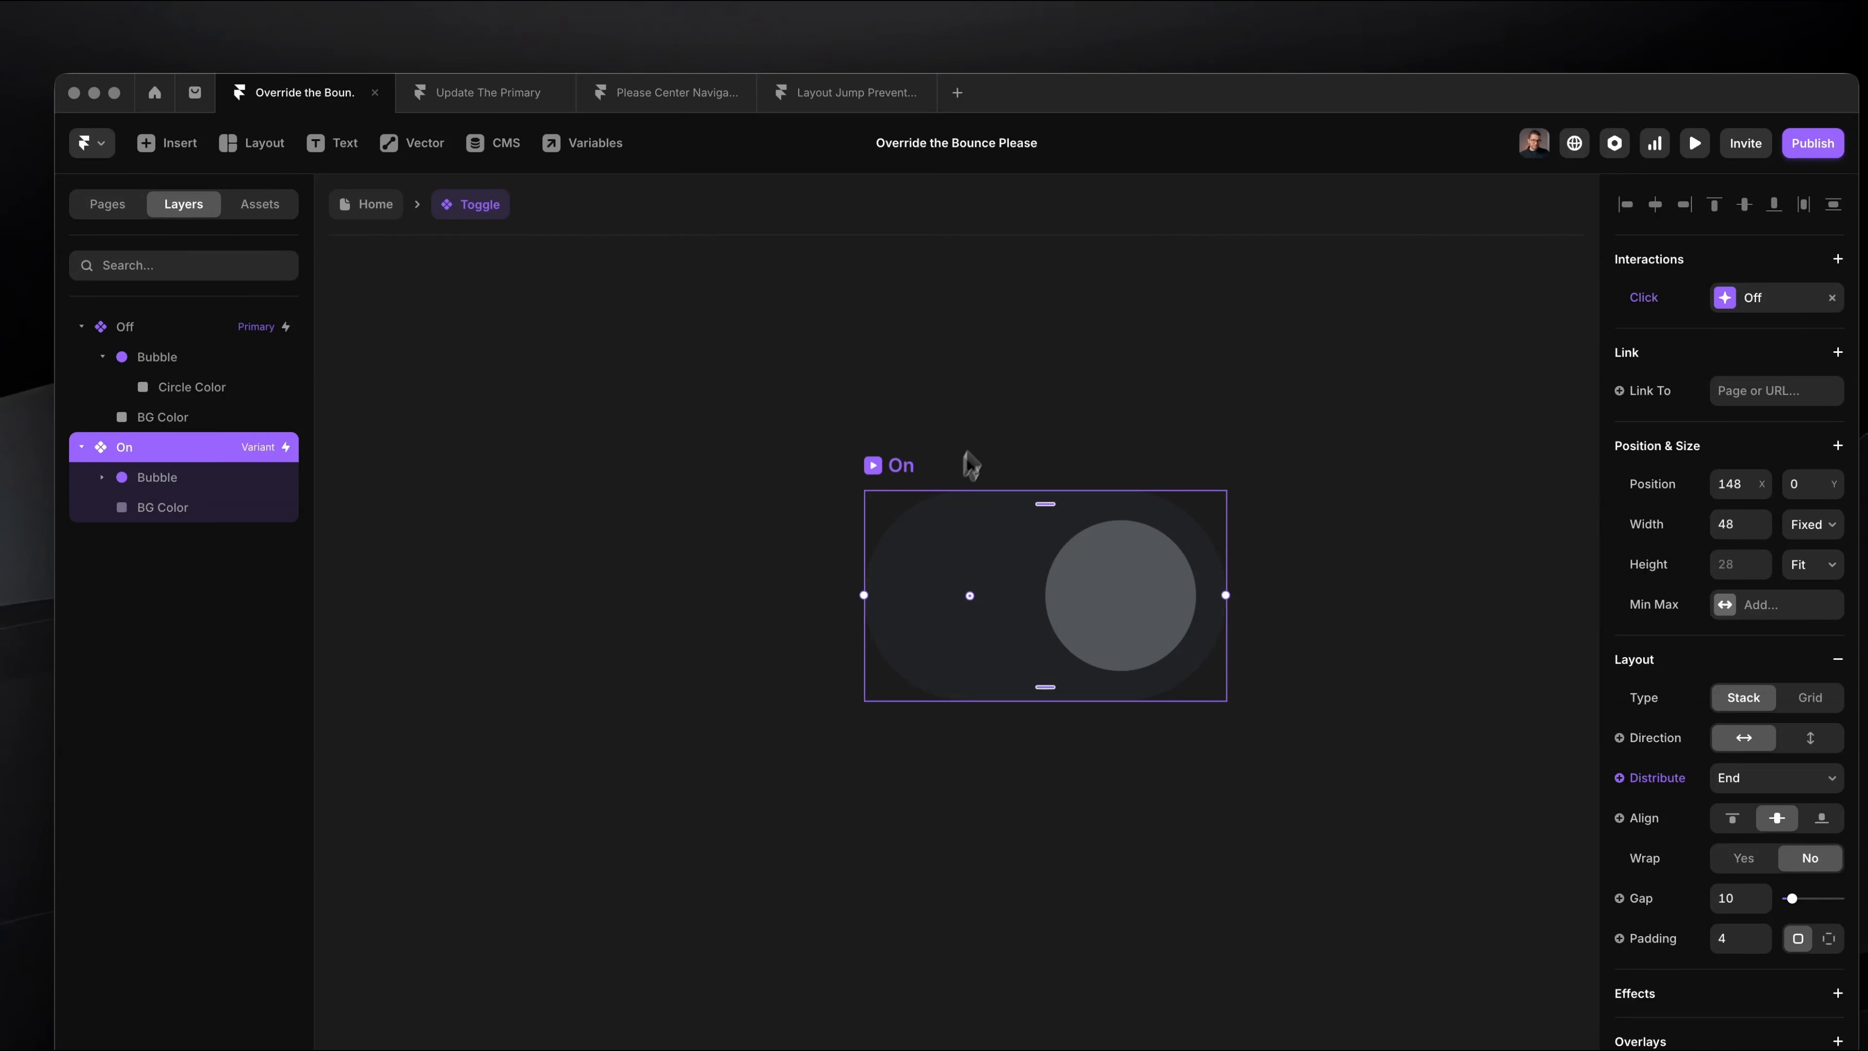
{"action": "scroll", "coordinate": [1020, 486], "scroll_direction": "down", "scroll_amount": 3}
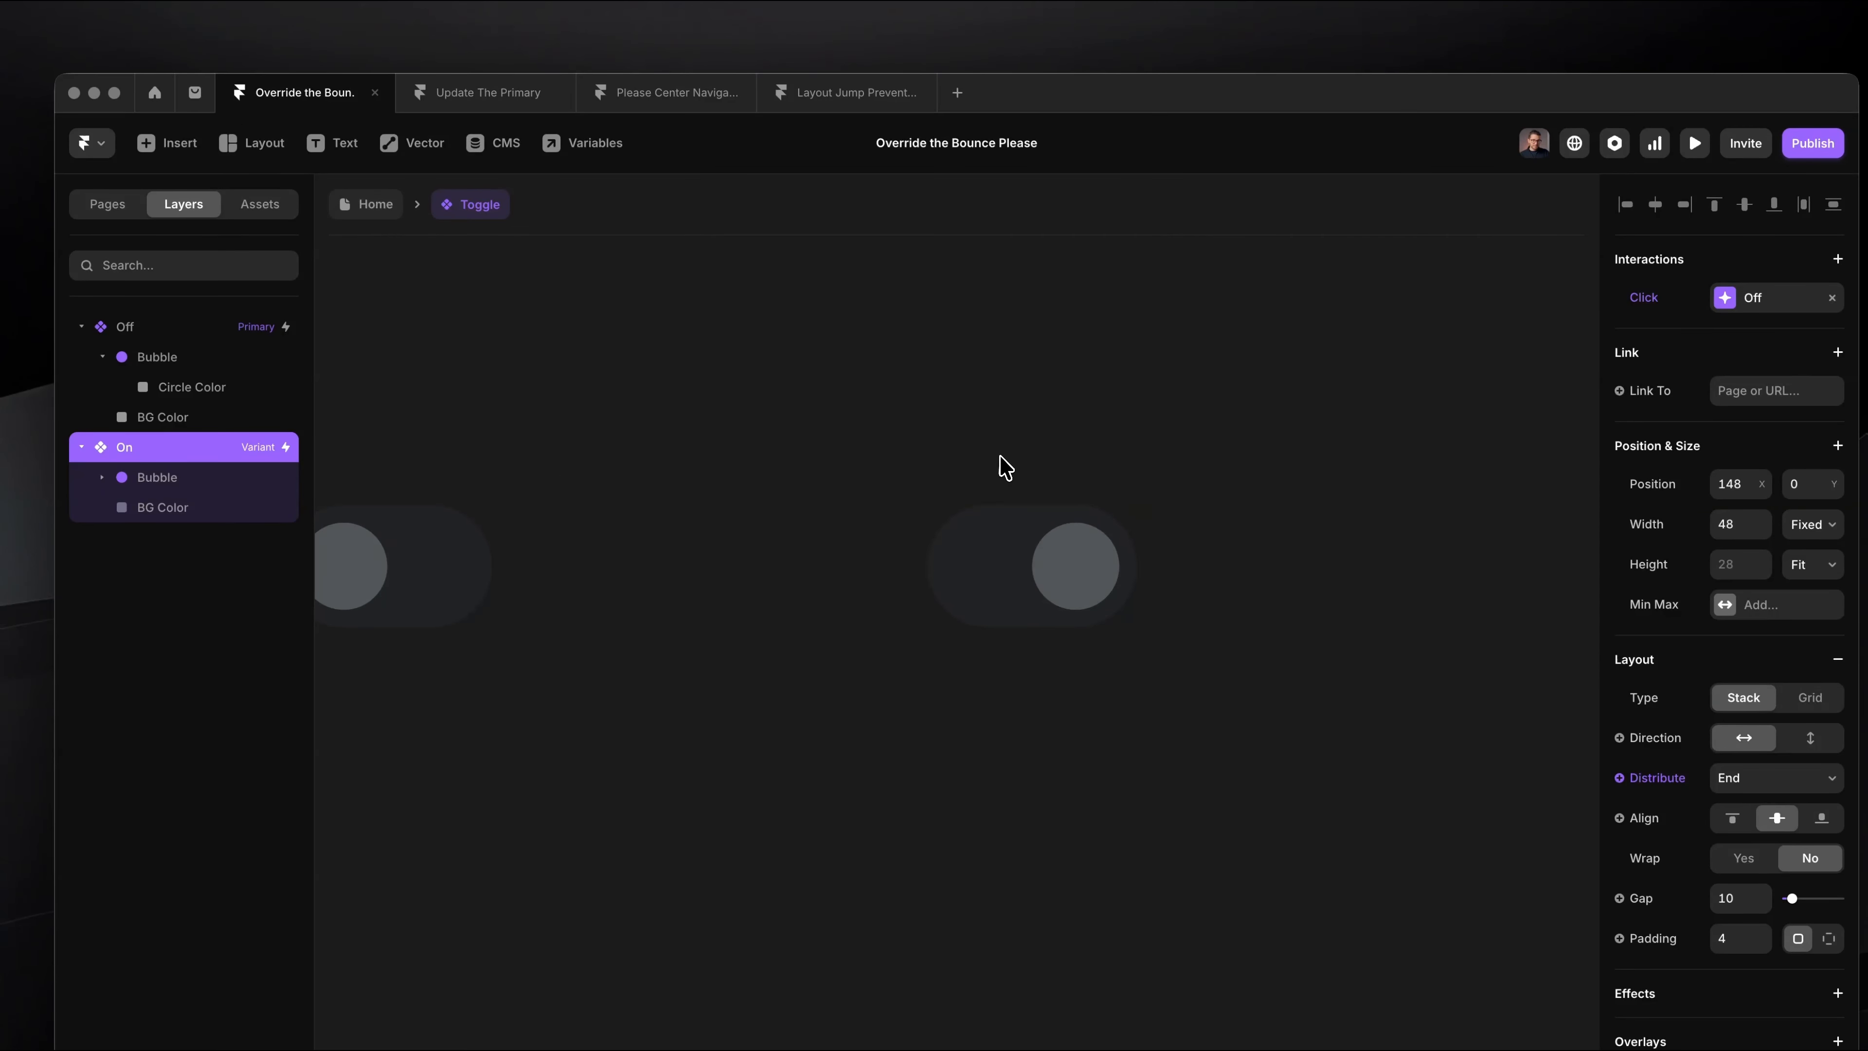
{"action": "left_click", "coordinate": [868, 462]}
{"action": "left_click", "coordinate": [367, 199]}
{"action": "key", "text": "super+p"}
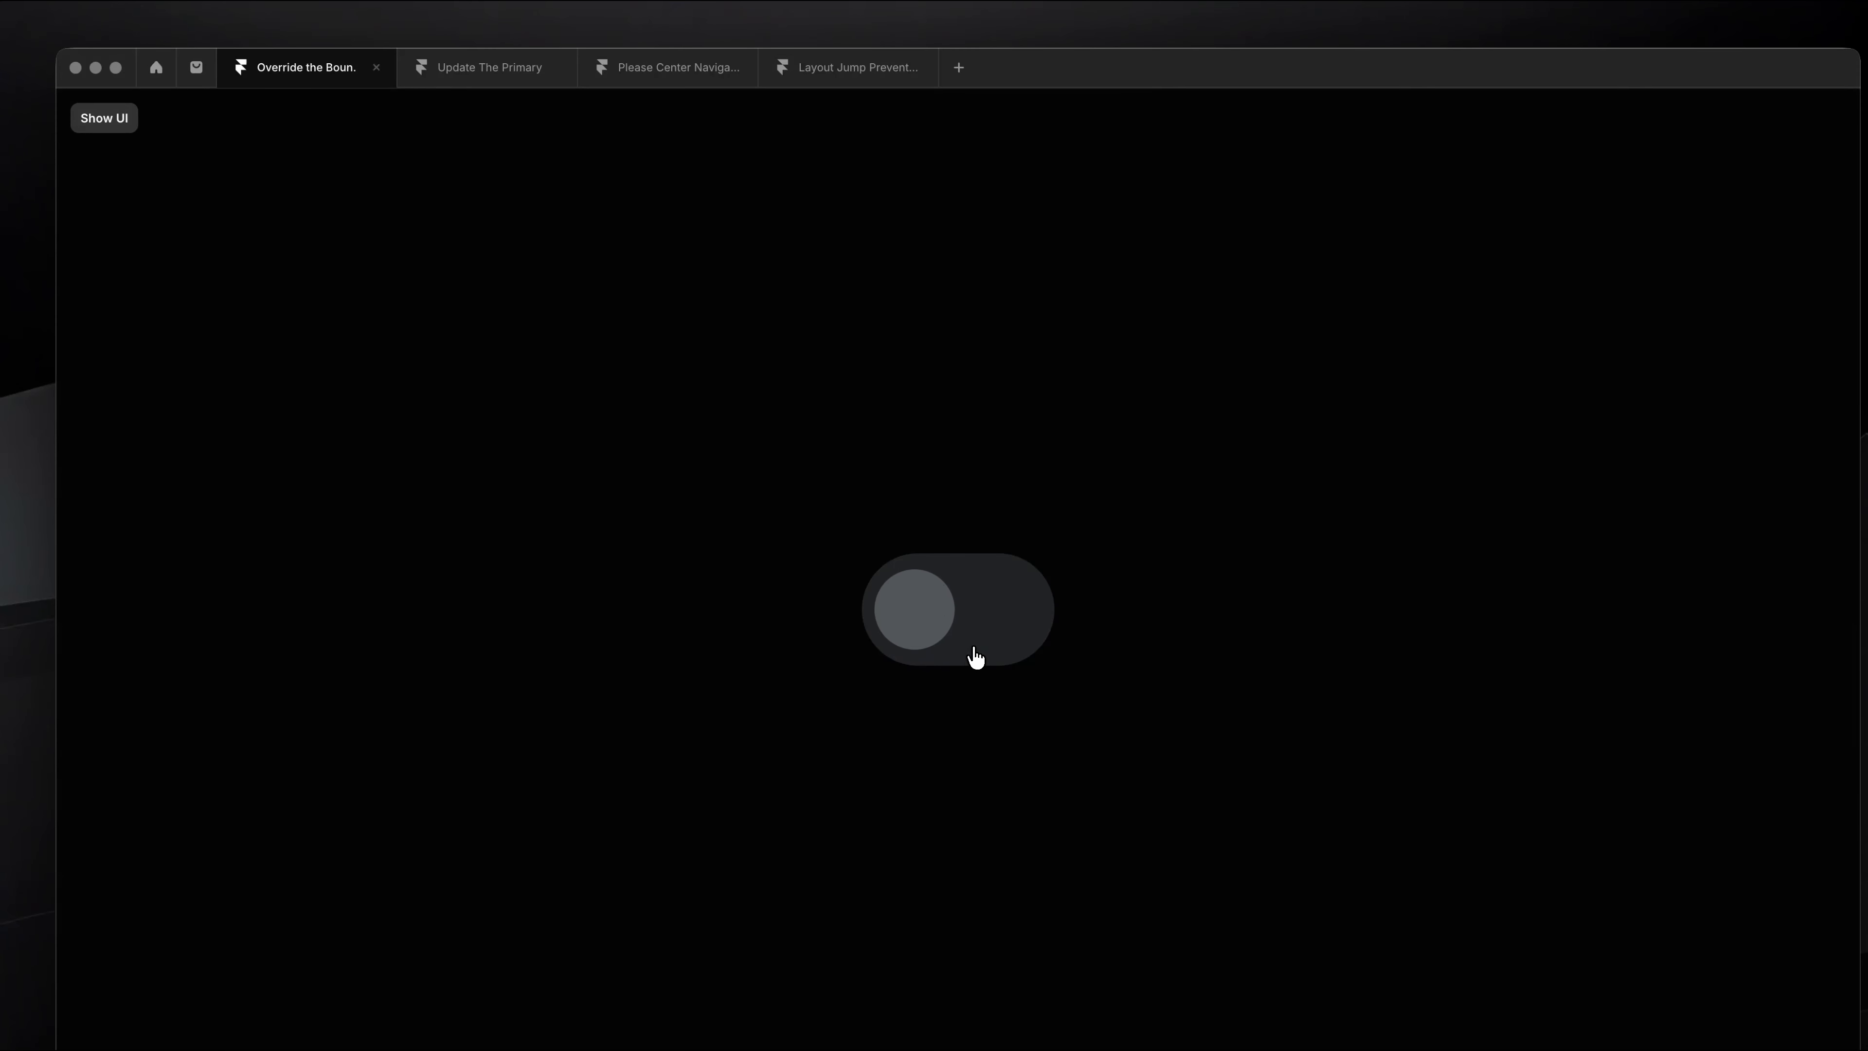
{"action": "key", "text": "super+p"}
Step: Reopen the Toggle component and set the fill of the On variant's BG Color layer to the Accent style
{"action": "double_click", "coordinate": [973, 581]}
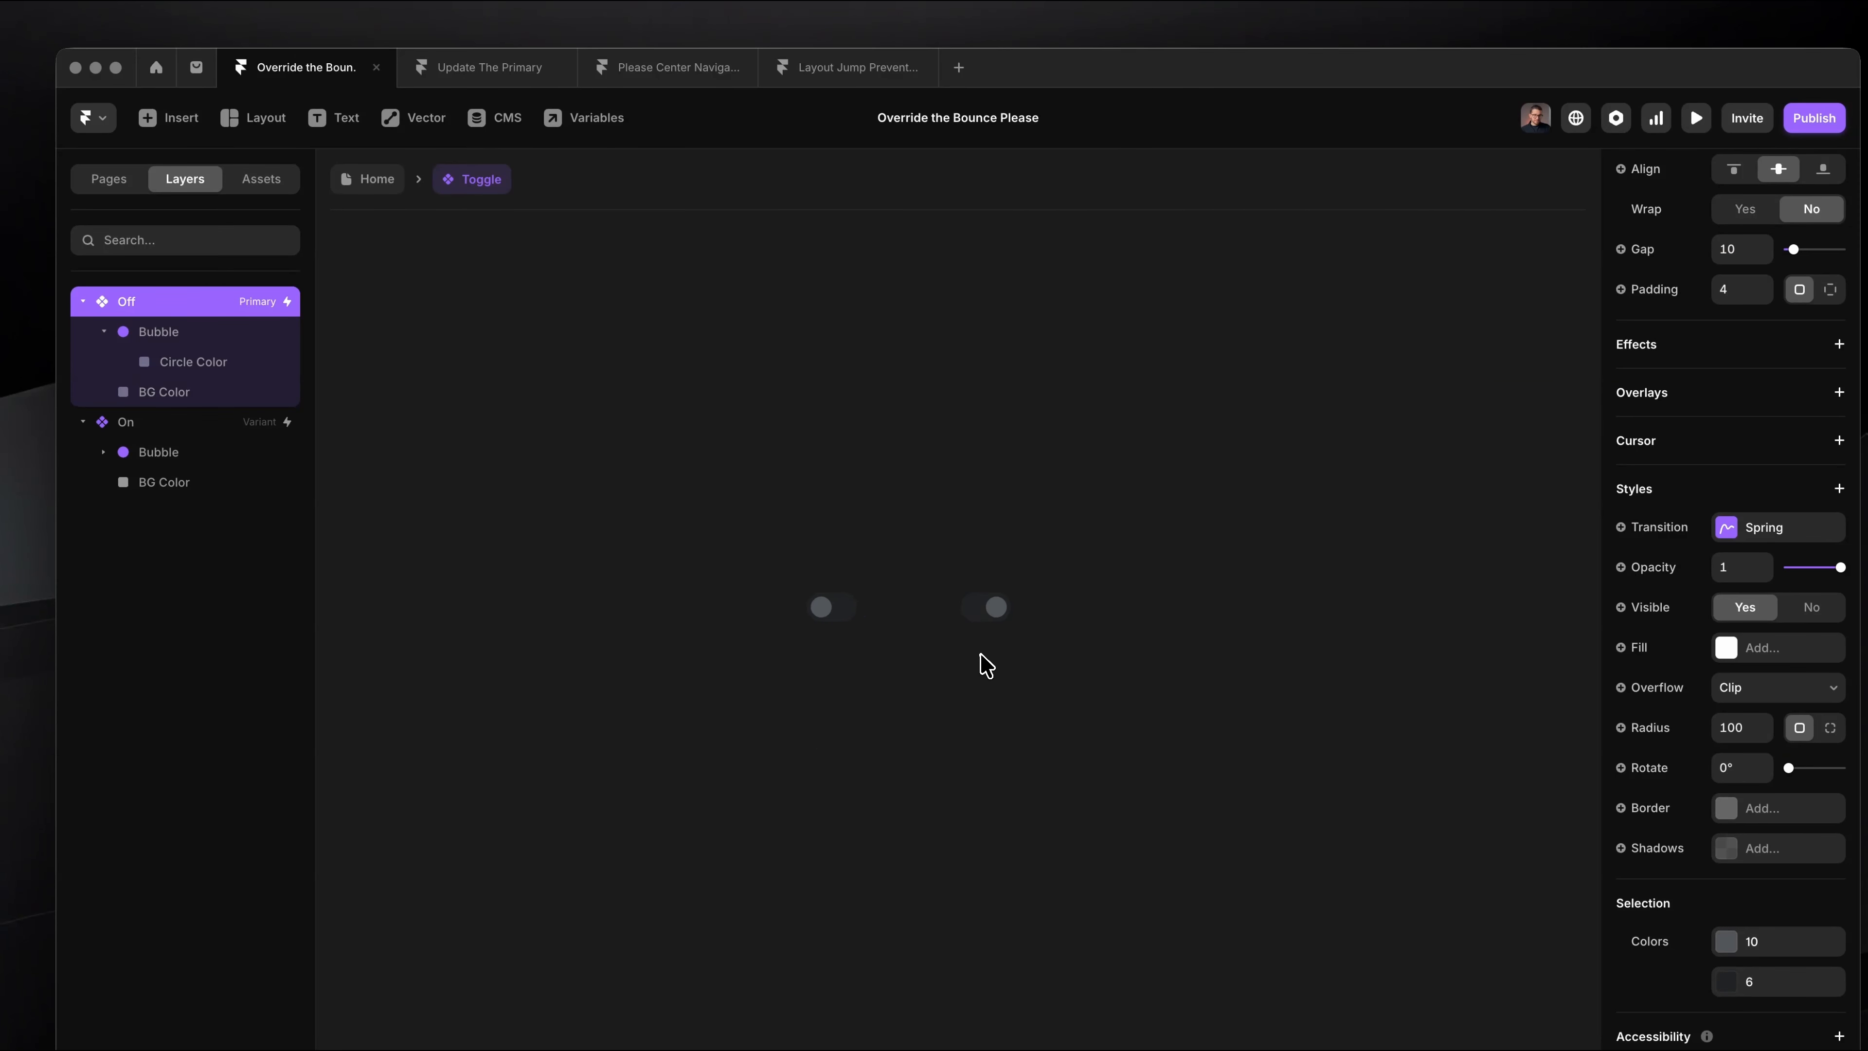
{"action": "scroll", "coordinate": [981, 654], "scroll_direction": "up", "scroll_amount": 5}
{"action": "scroll", "coordinate": [968, 535], "scroll_direction": "up", "scroll_amount": 4}
{"action": "double_click", "coordinate": [979, 505]}
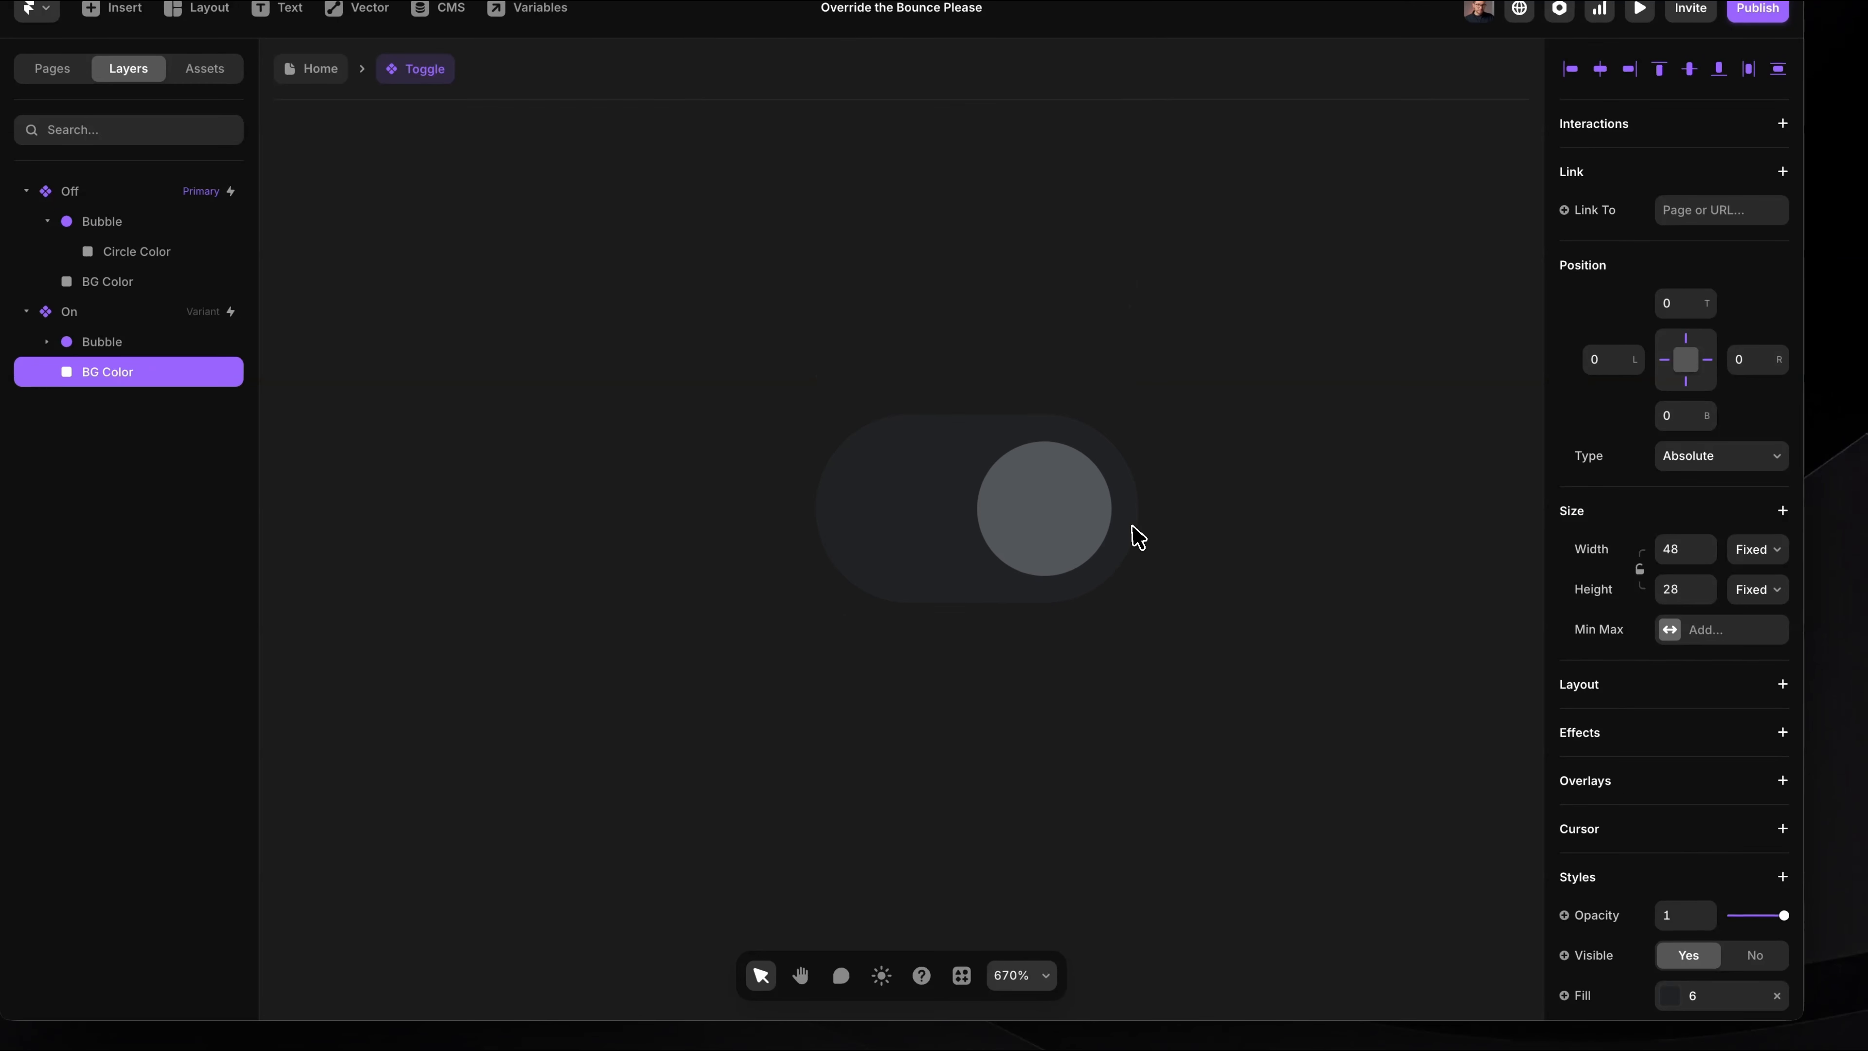
{"action": "scroll", "coordinate": [1631, 839], "scroll_direction": "down", "scroll_amount": 5}
{"action": "left_click", "coordinate": [1732, 590]}
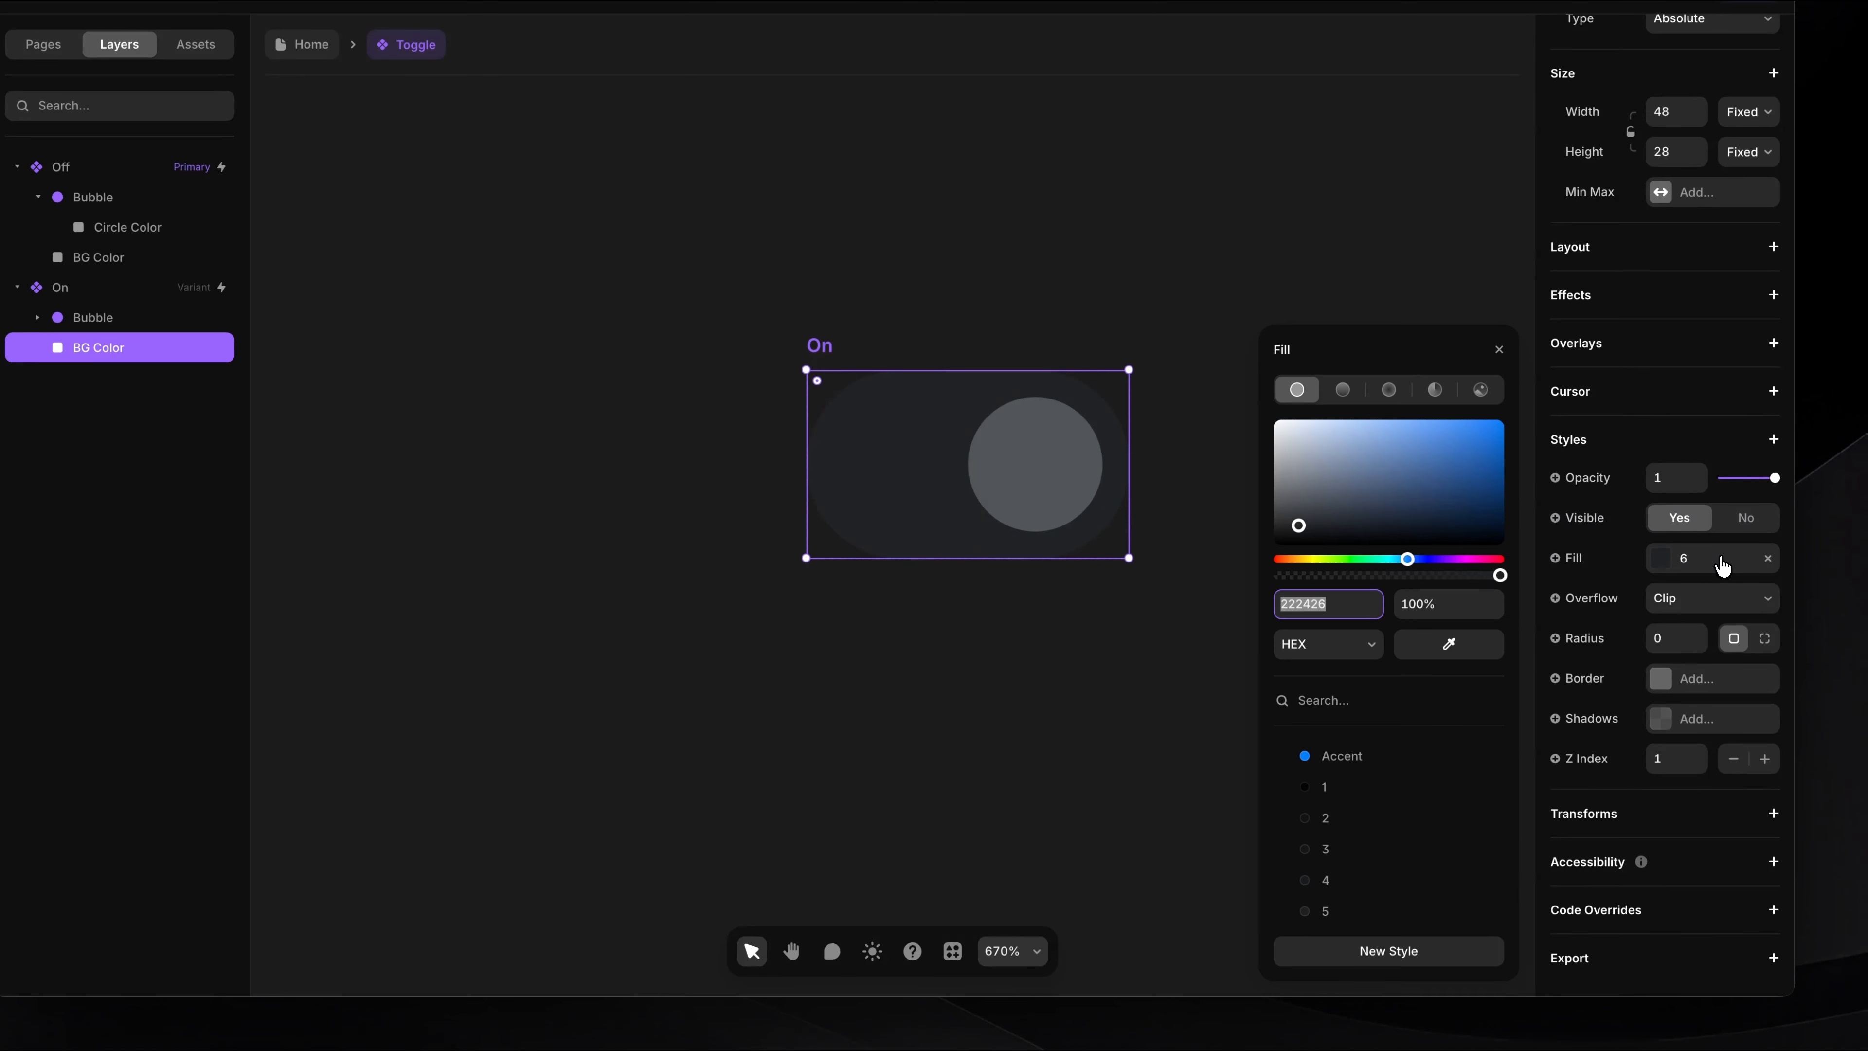
{"action": "left_click", "coordinate": [1347, 758]}
Step: Set the fill of the On variant's Circle Color layer to colour style 12
{"action": "double_click", "coordinate": [1037, 496]}
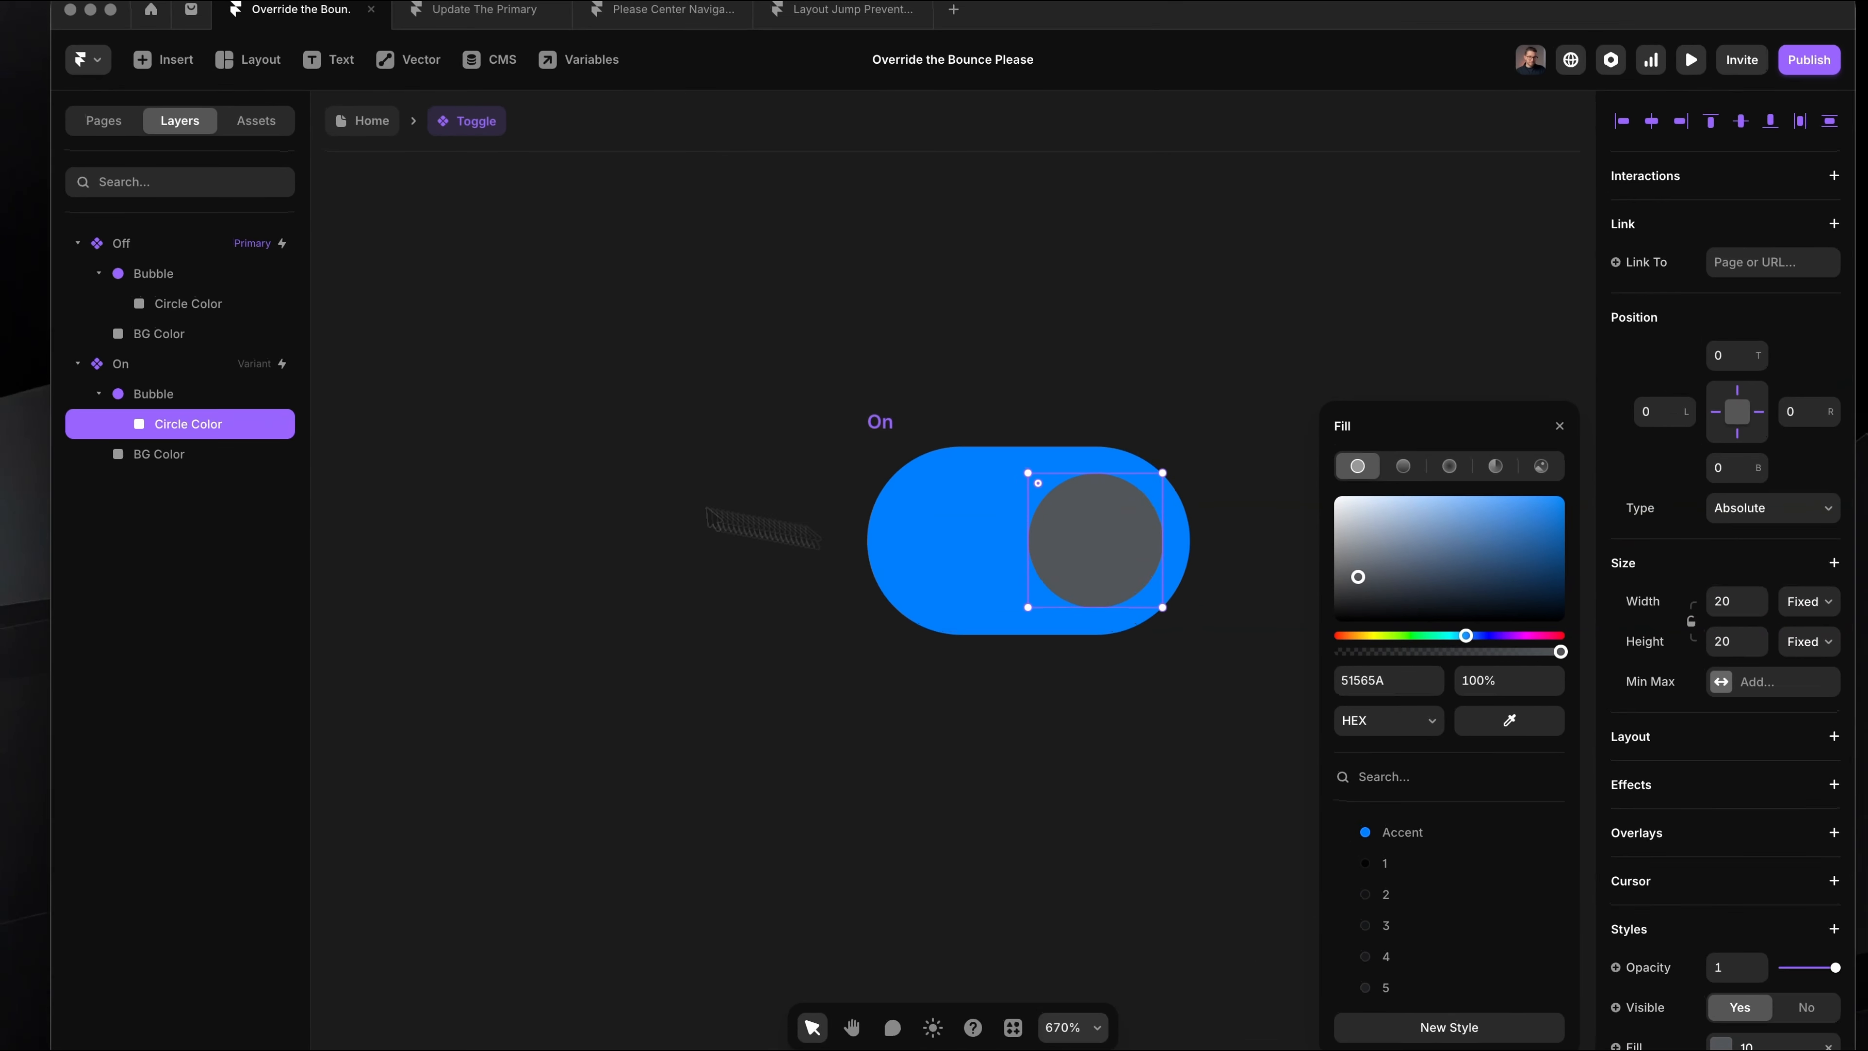
{"action": "scroll", "coordinate": [1464, 927], "scroll_direction": "down", "scroll_amount": 3}
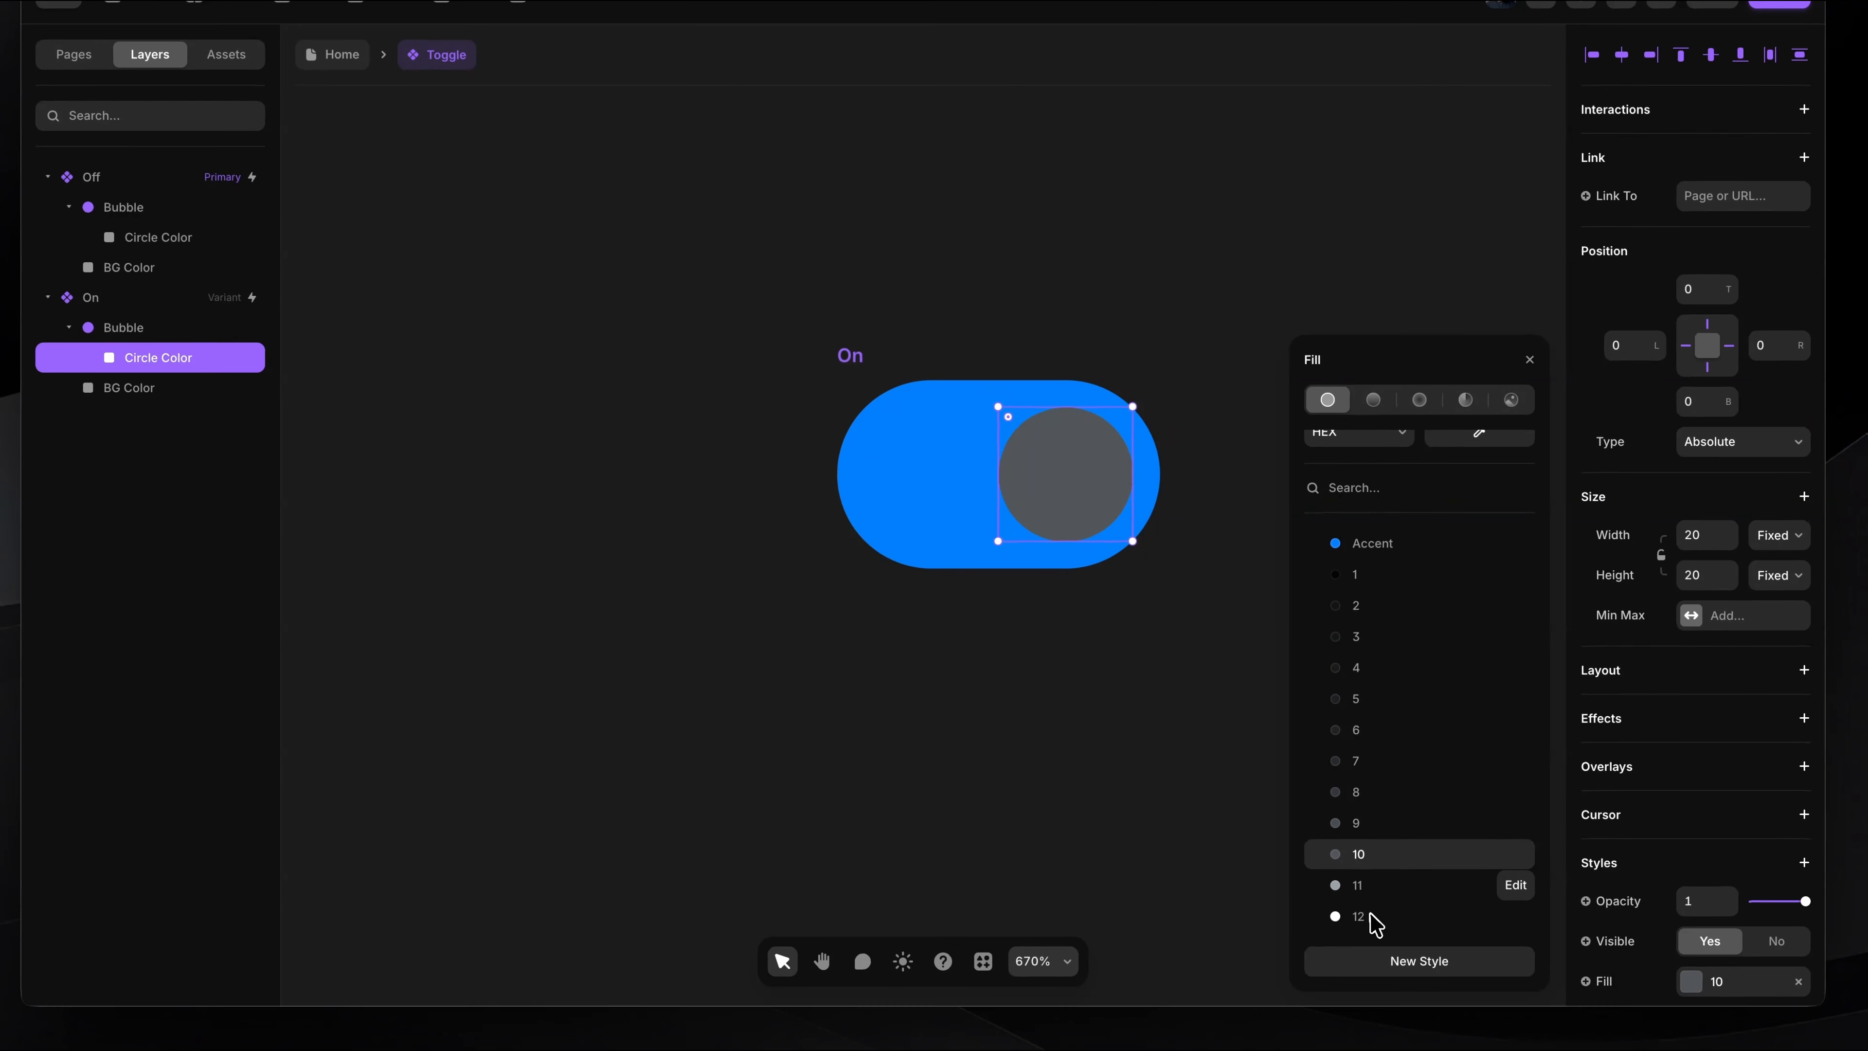
{"action": "left_click", "coordinate": [1400, 1008]}
{"action": "left_click", "coordinate": [1187, 812]}
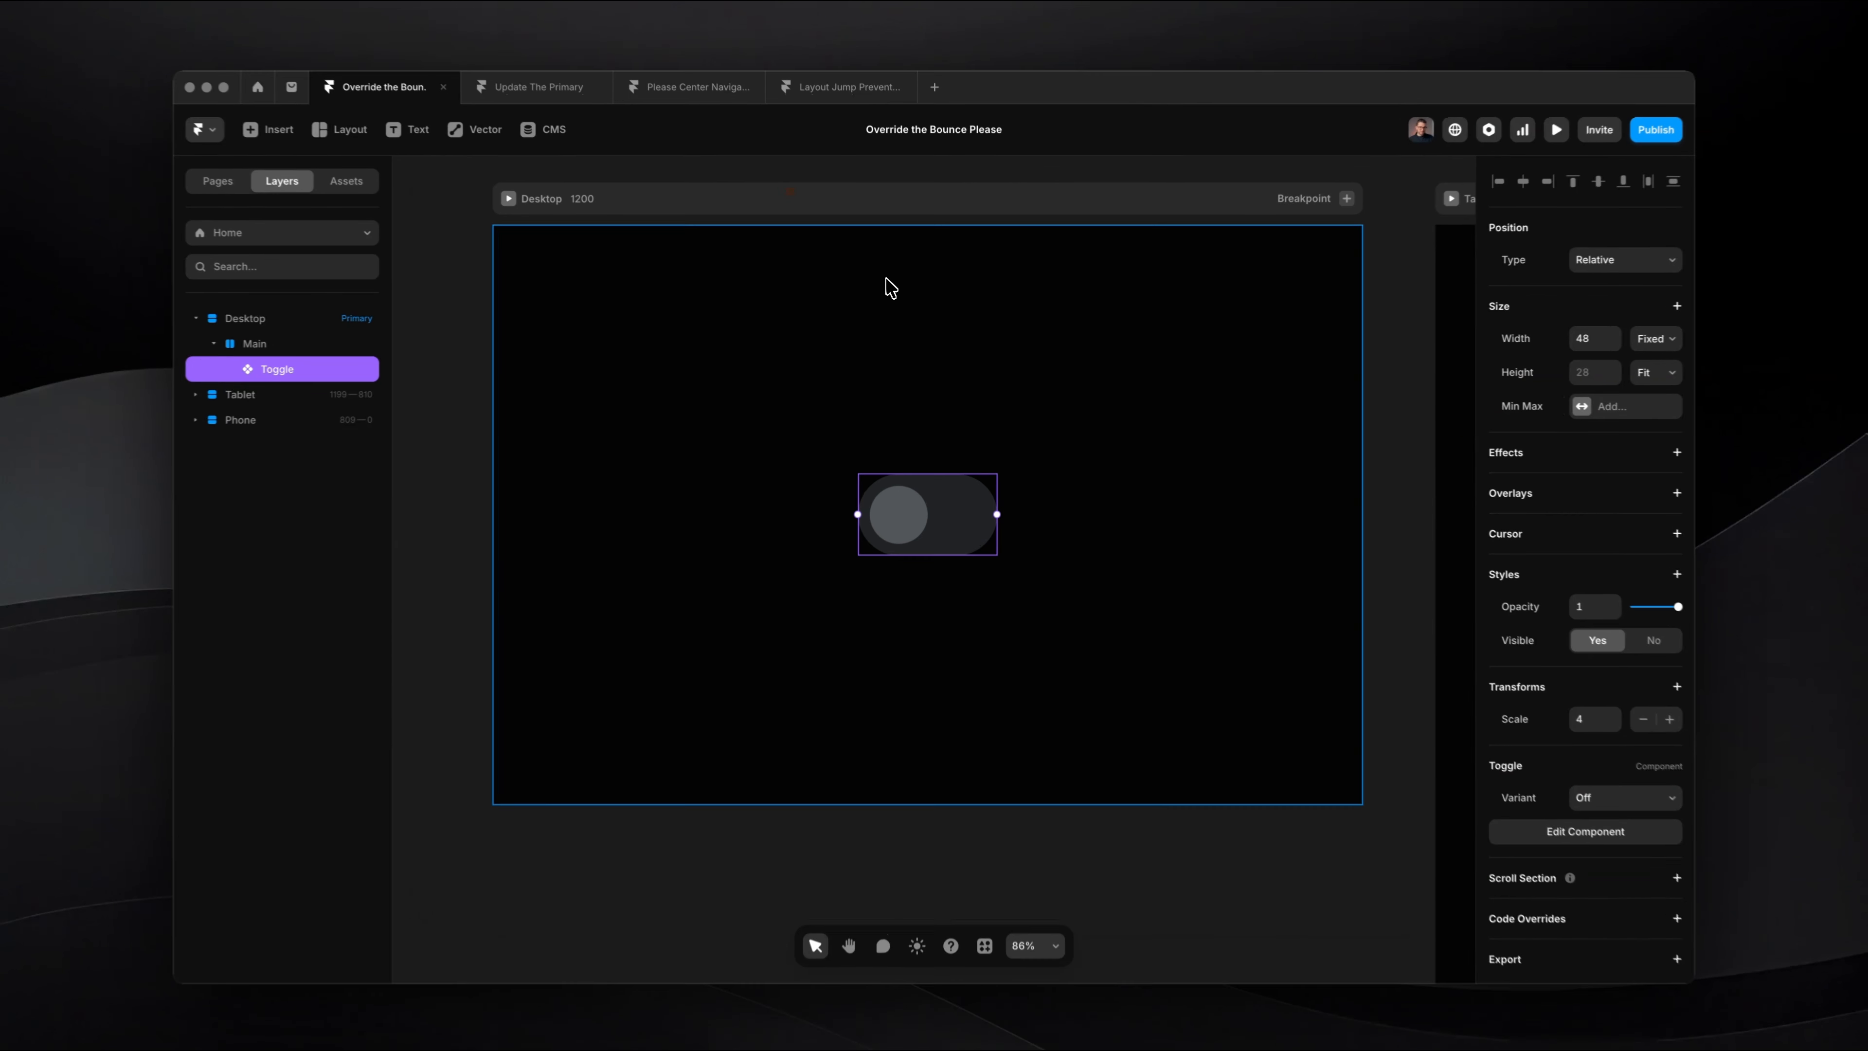
Step: Preview the Home page and switch the toggle on and off repeatedly to examine how its colours animate
{"action": "left_click", "coordinate": [887, 286]}
{"action": "key", "text": "super+backslash"}
{"action": "left_click", "coordinate": [953, 570]}
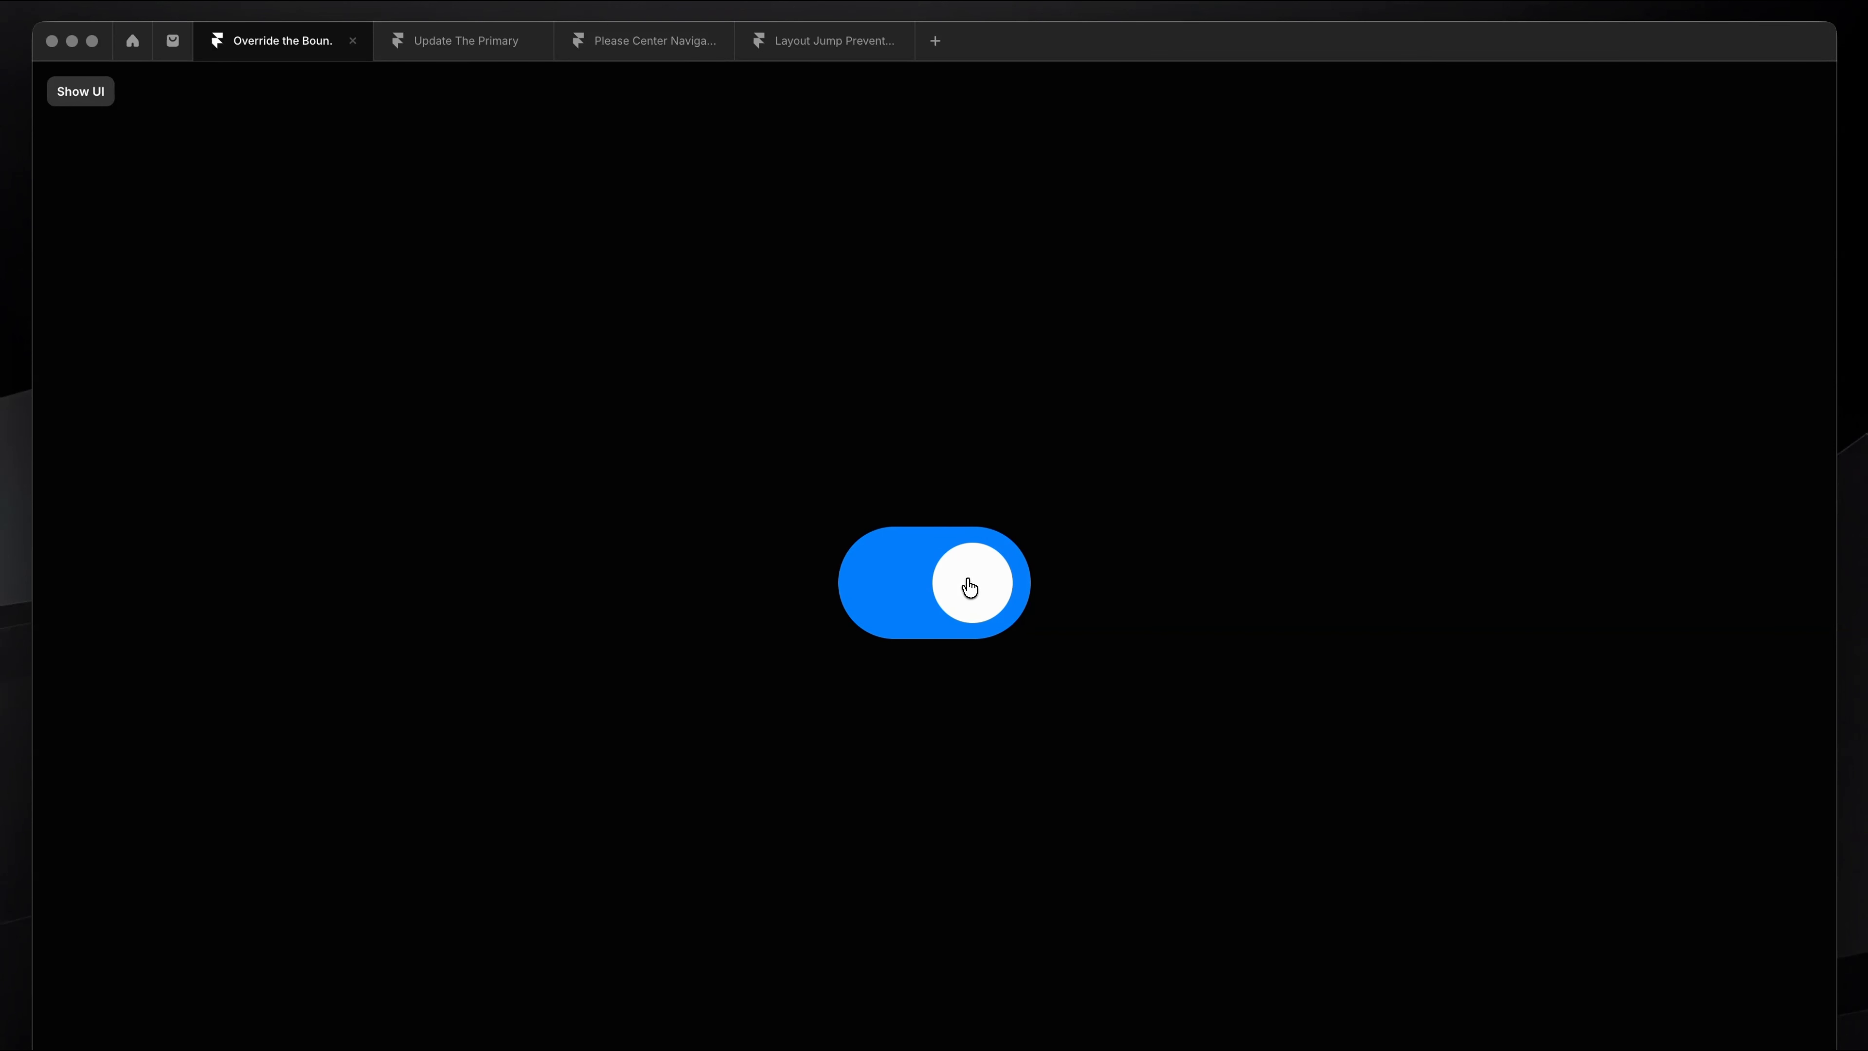
{"action": "left_click", "coordinate": [970, 591]}
{"action": "left_click", "coordinate": [943, 613]}
{"action": "left_click", "coordinate": [944, 615]}
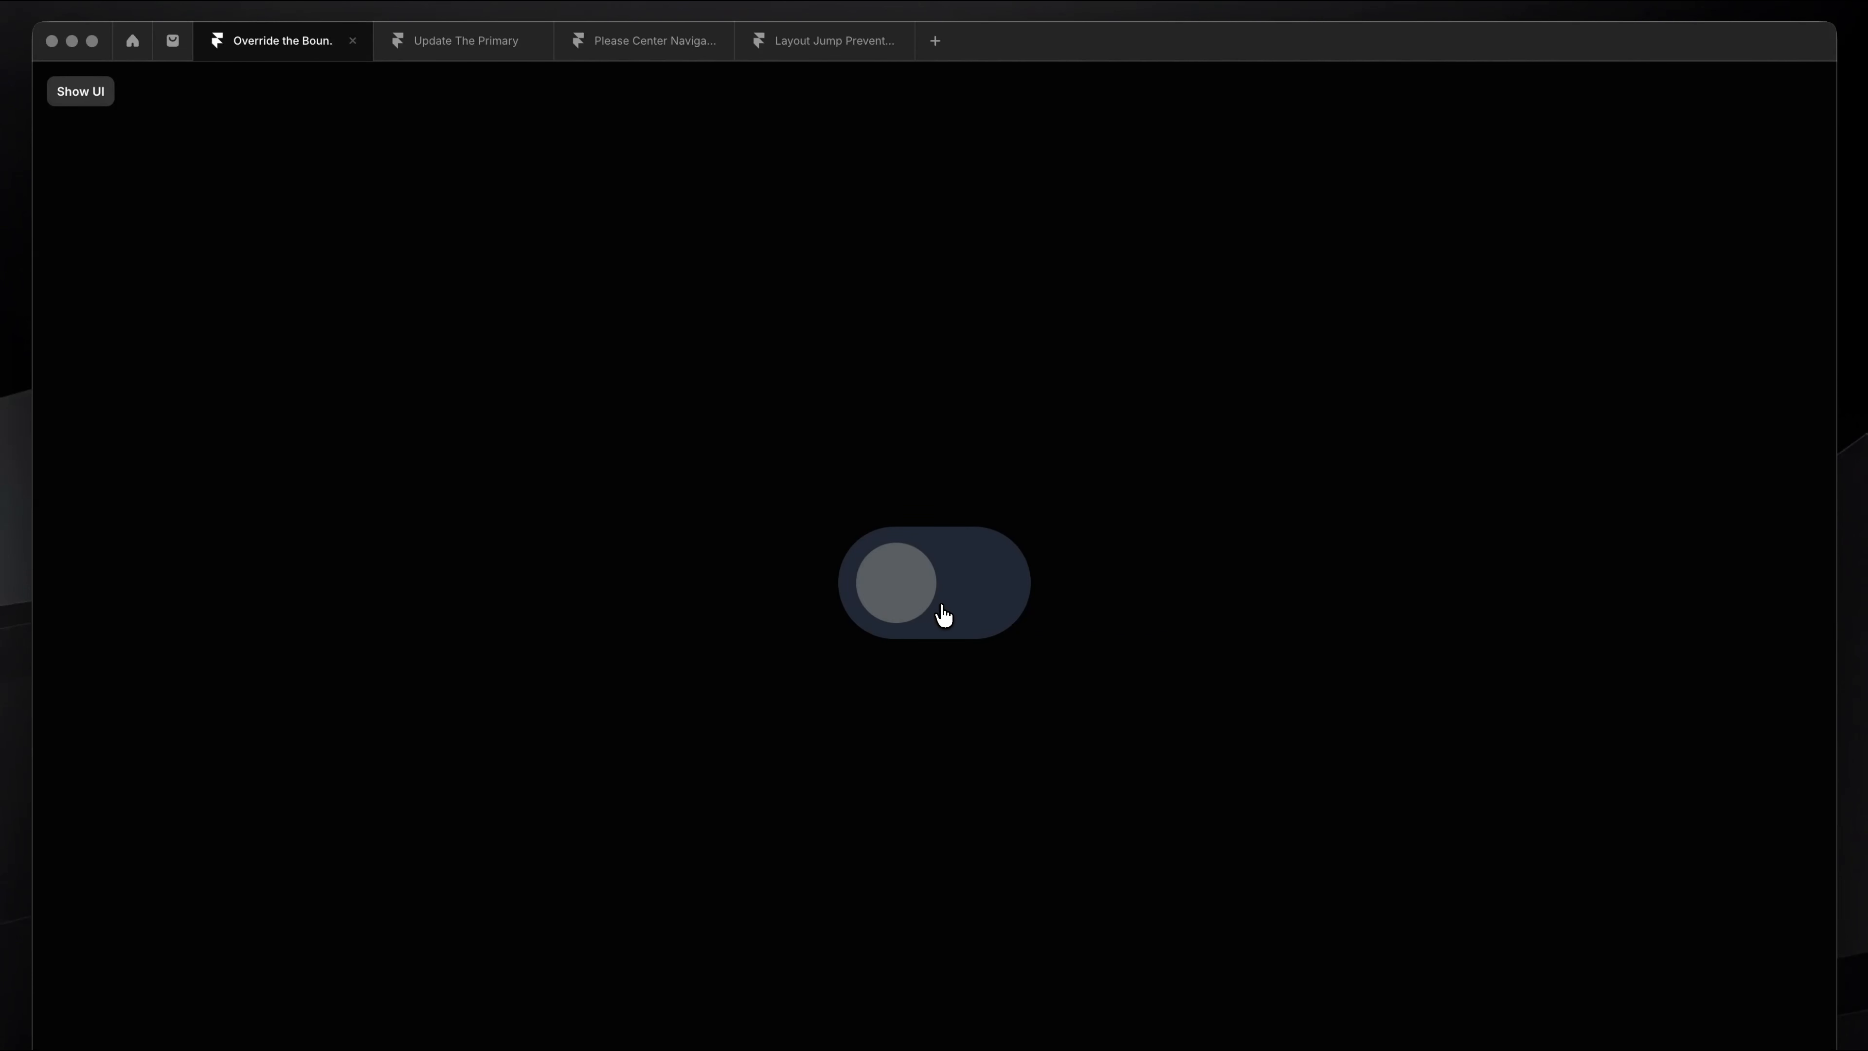
{"action": "left_click", "coordinate": [944, 614]}
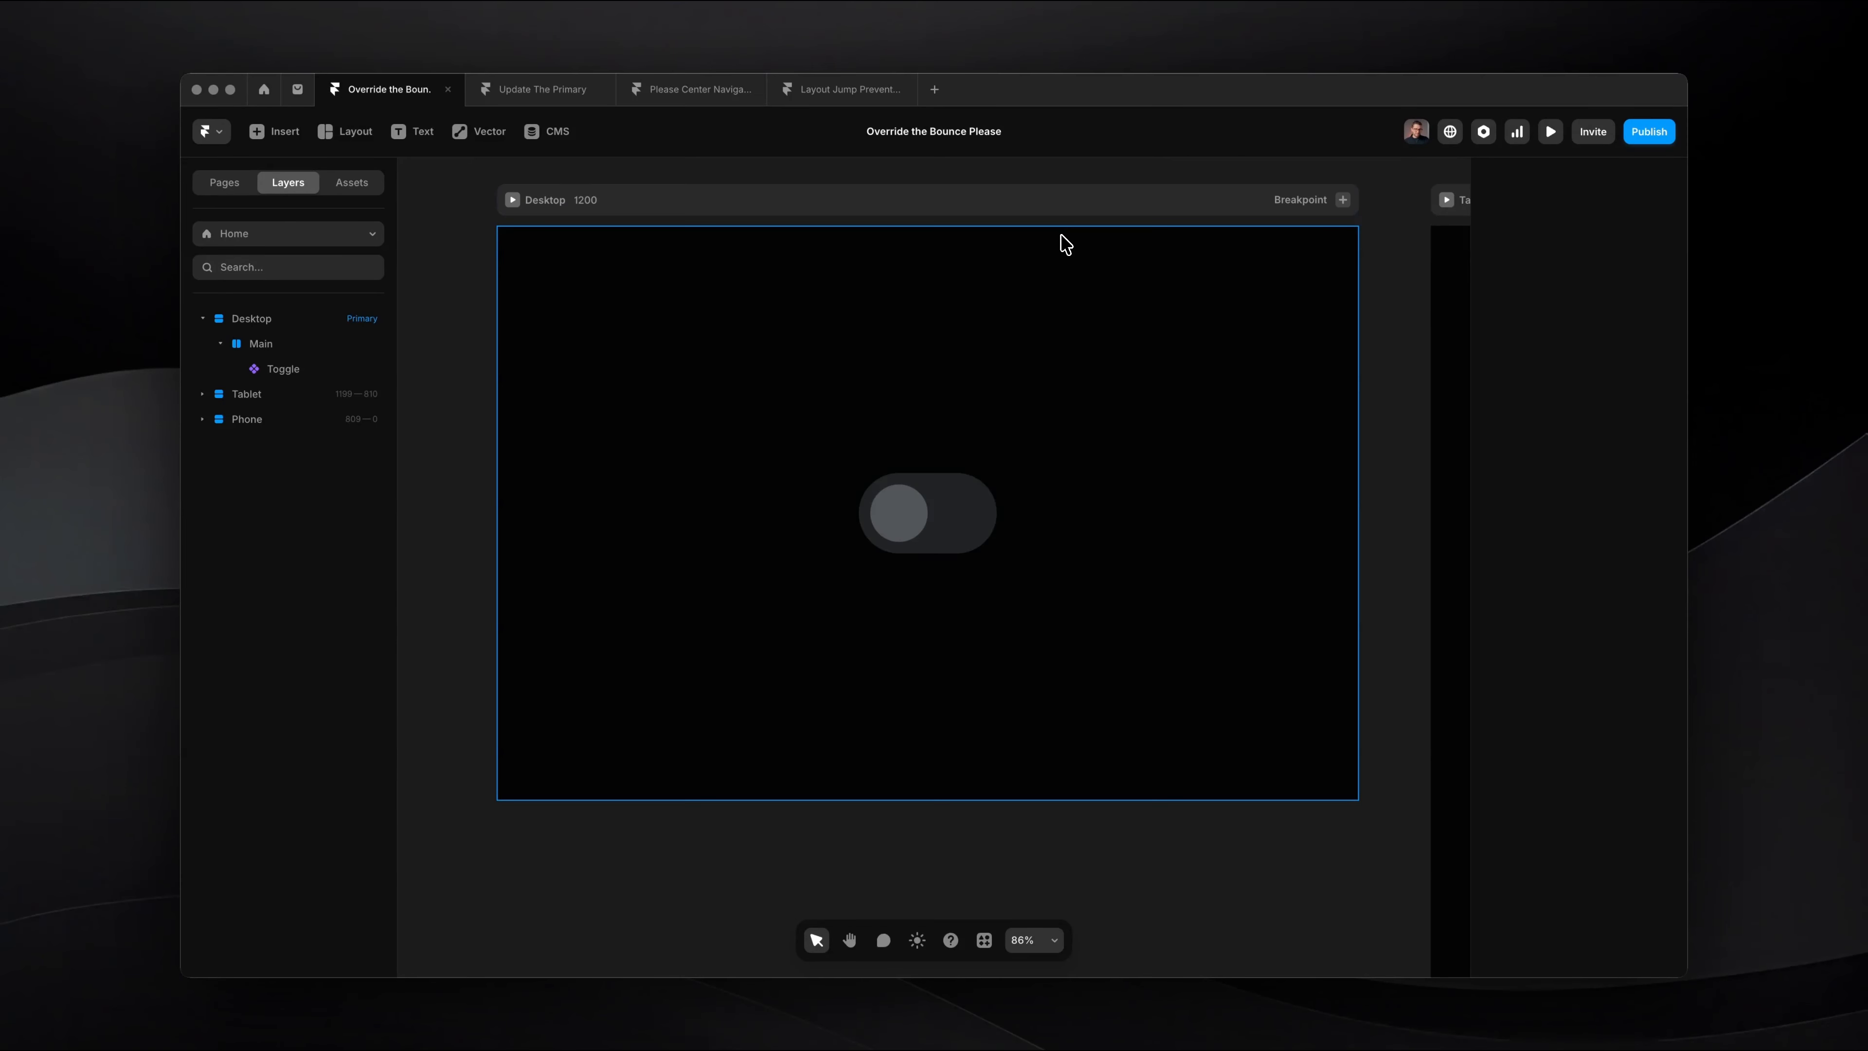
Step: Reopen the Toggle component and add a Transition style to the Off variant's Circle Color and BG Color layers together
{"action": "left_click", "coordinate": [906, 516]}
{"action": "double_click", "coordinate": [932, 518]}
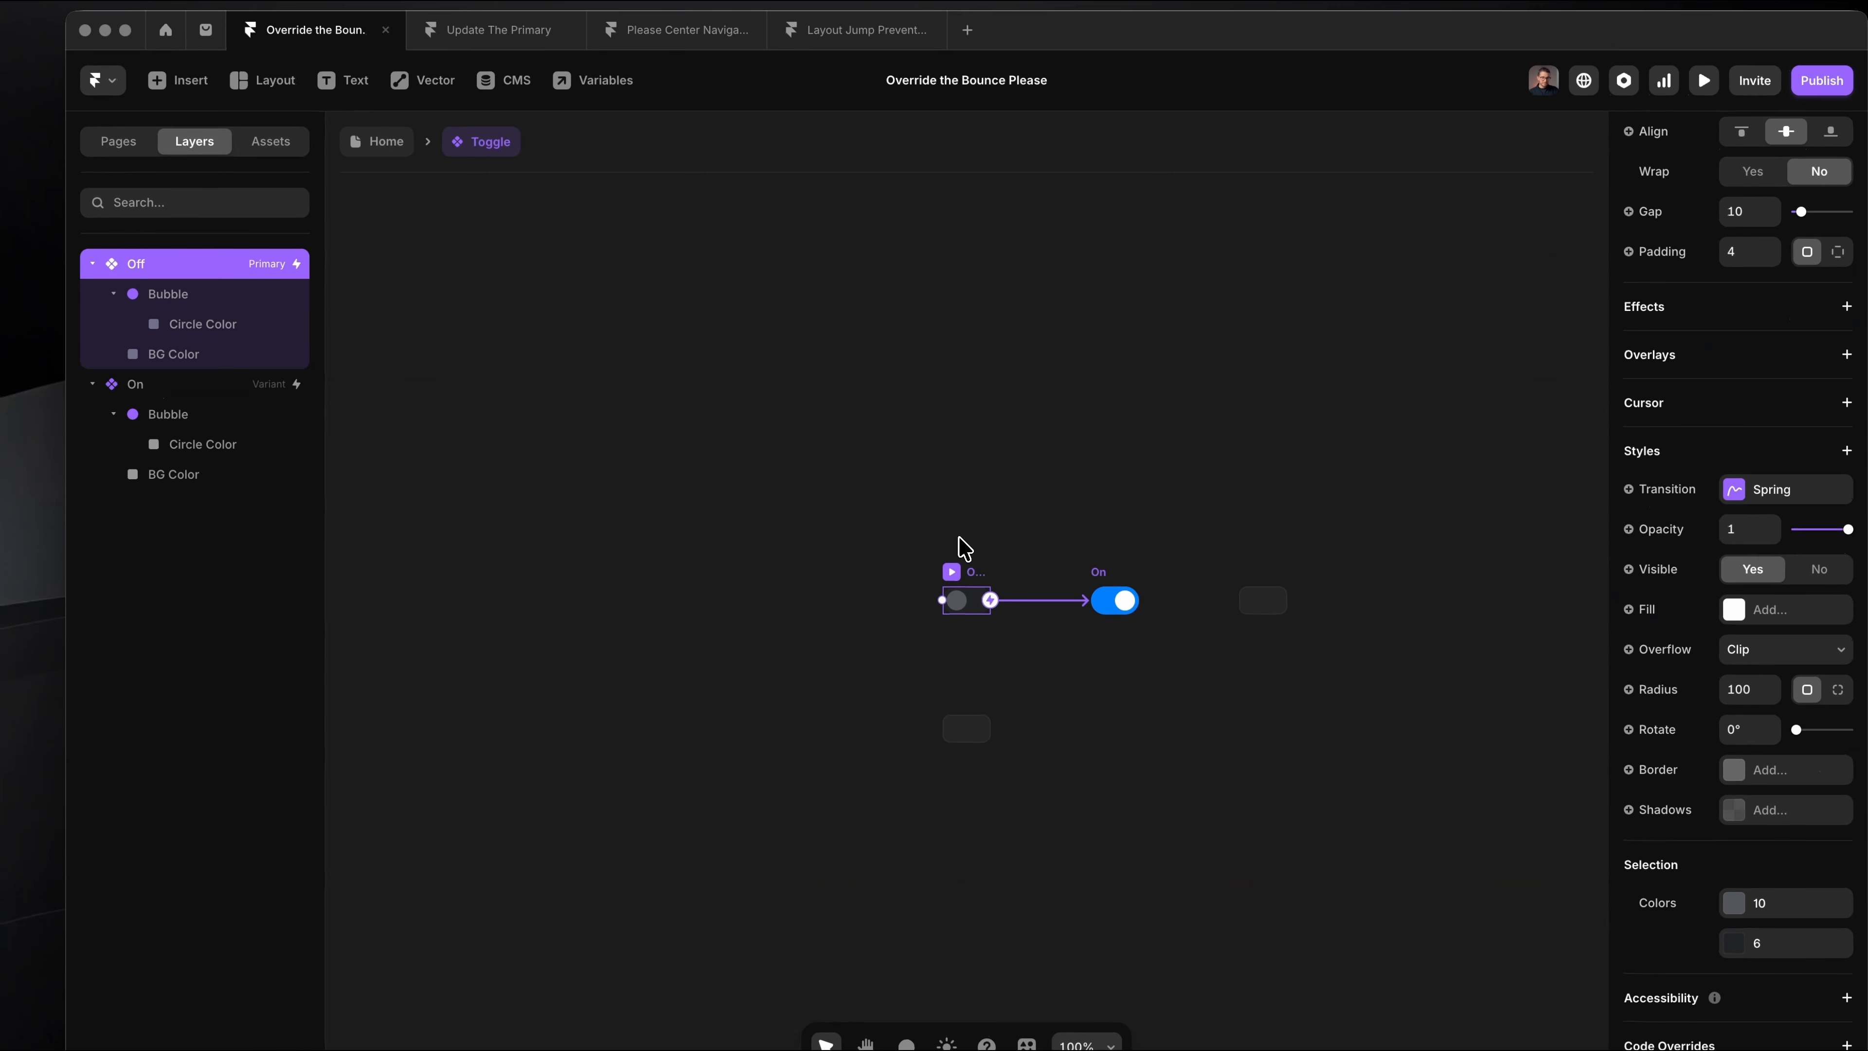
{"action": "scroll", "coordinate": [926, 601], "scroll_direction": "up", "scroll_amount": 5}
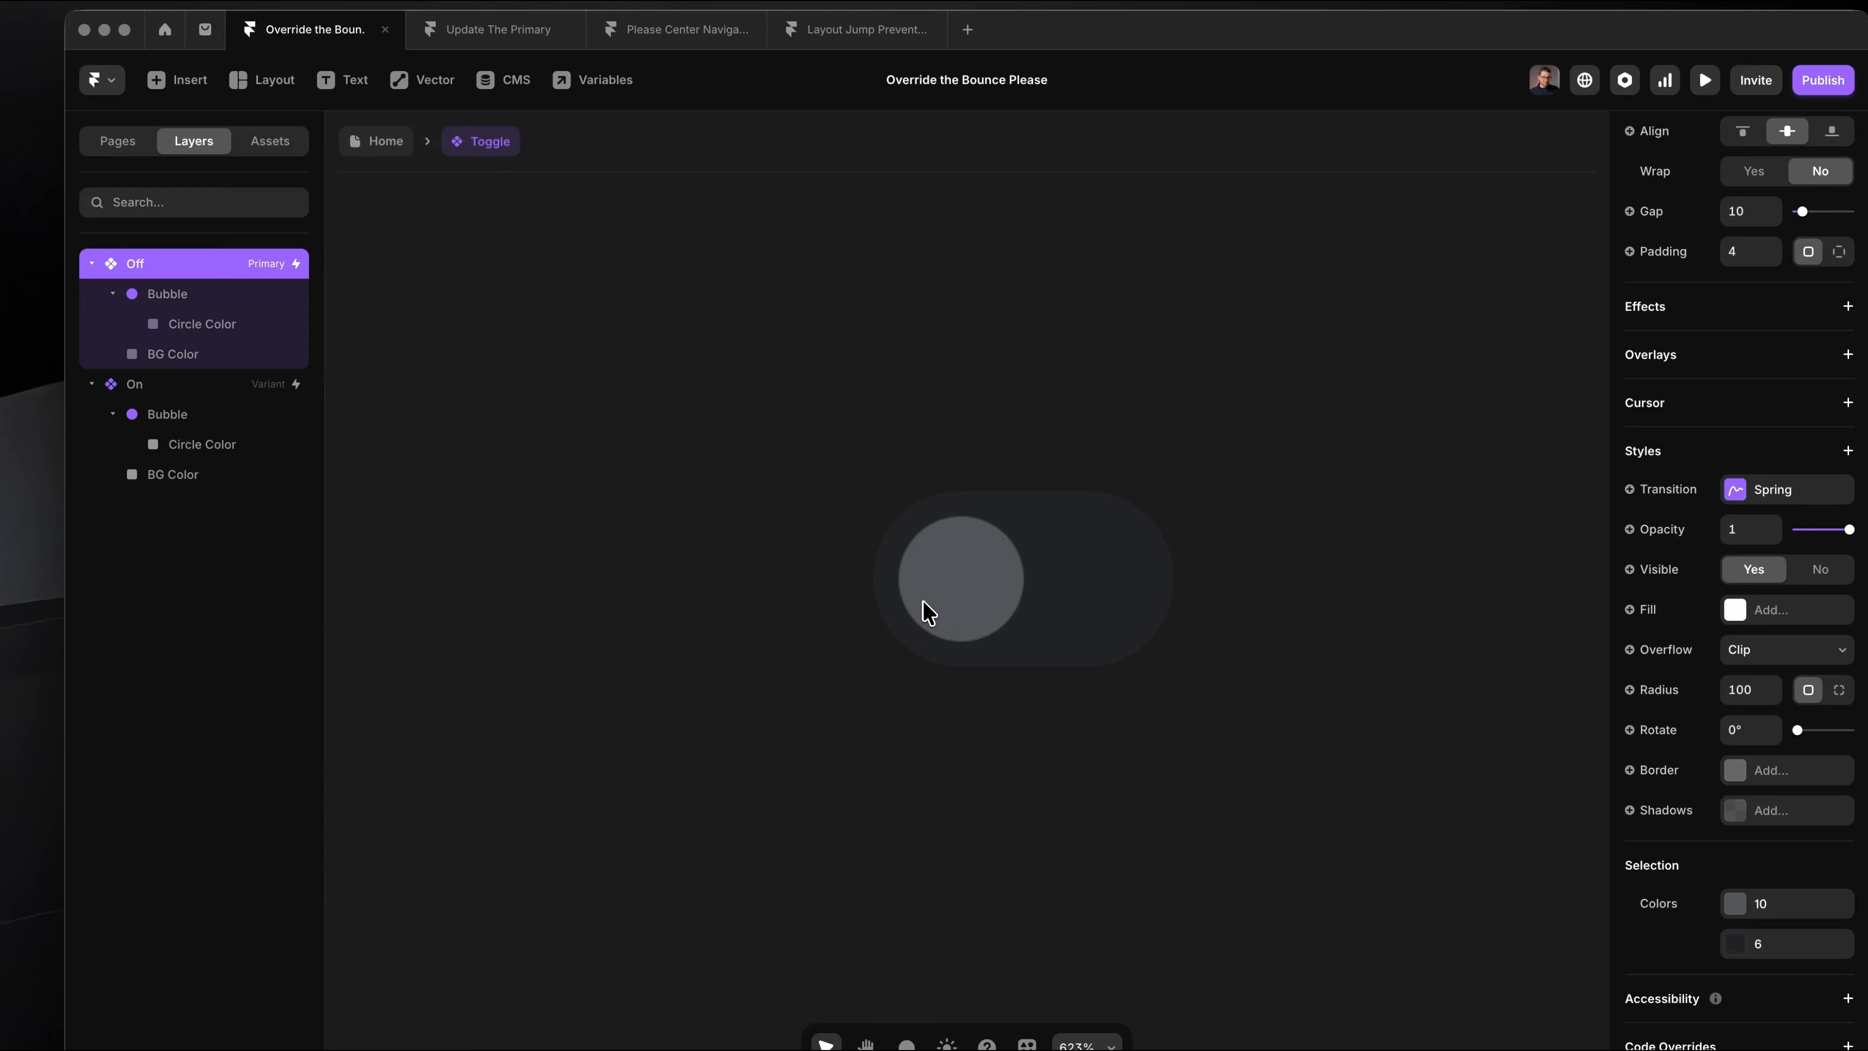
{"action": "scroll", "coordinate": [928, 612], "scroll_direction": "up", "scroll_amount": 3}
{"action": "left_click", "coordinate": [257, 326]}
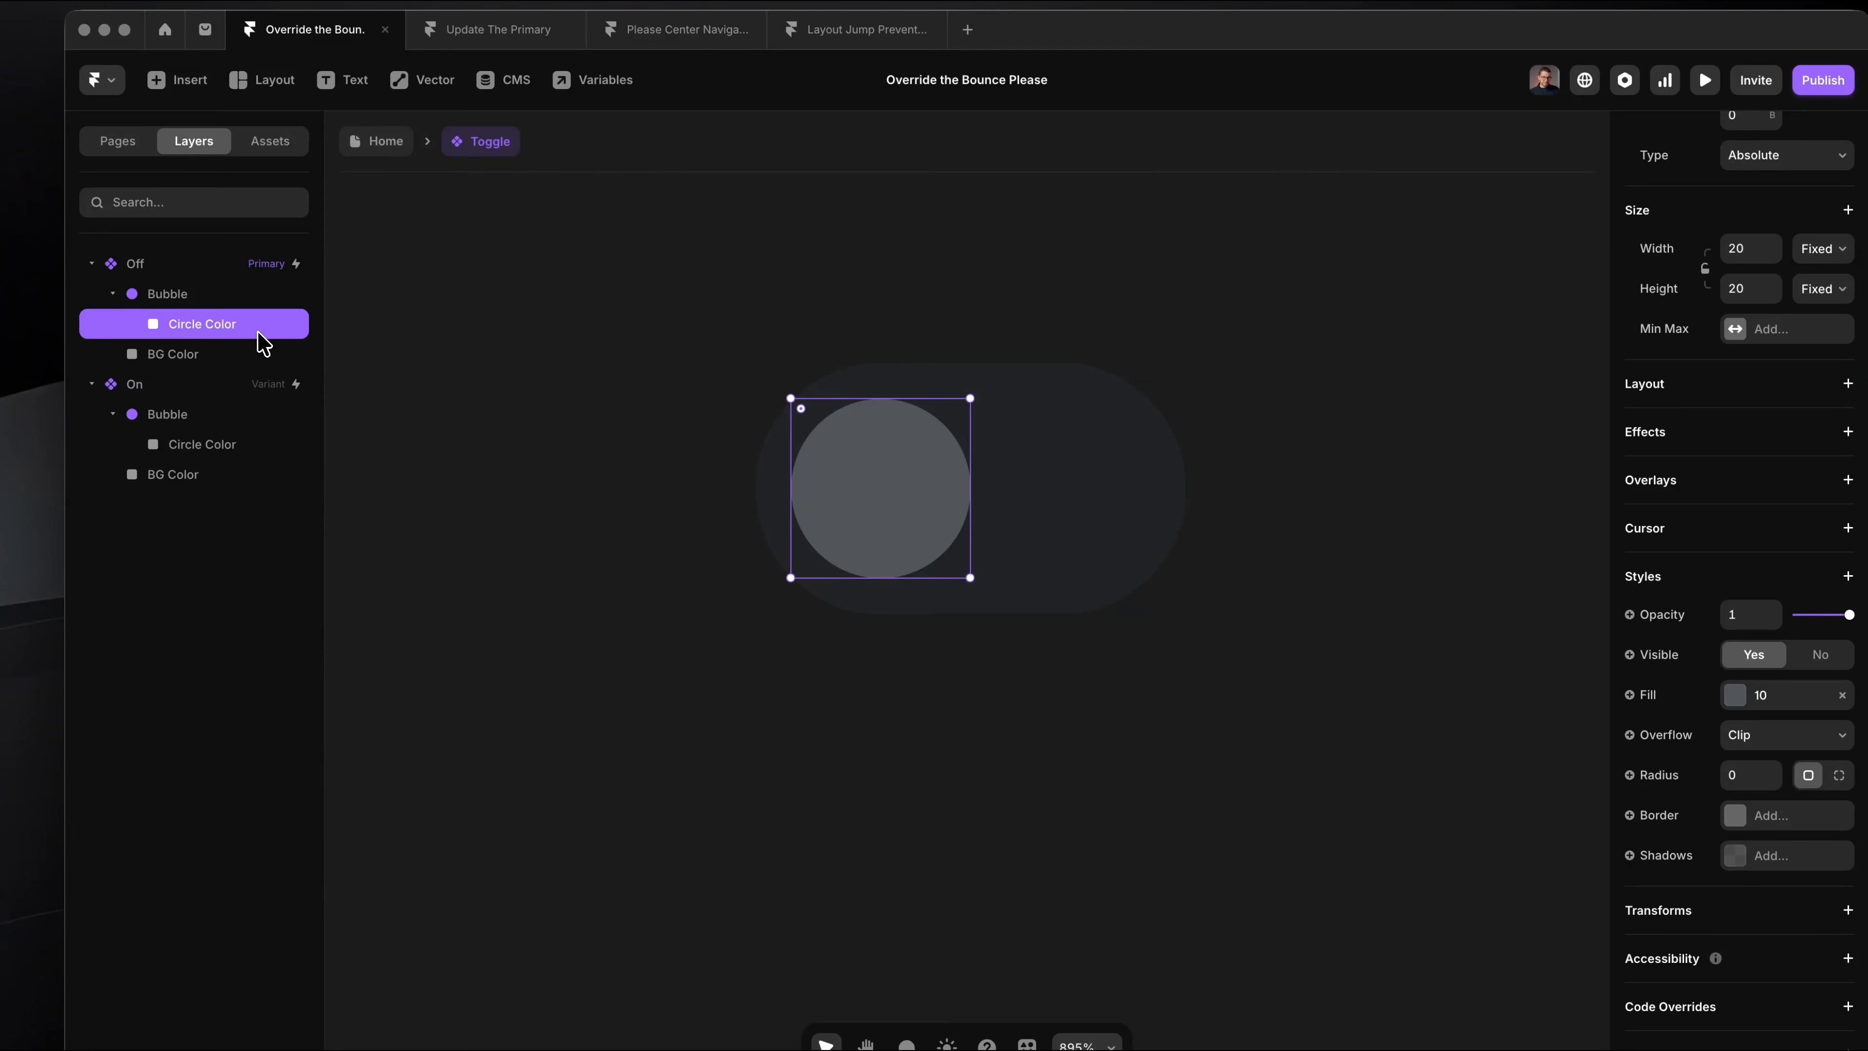
{"action": "left_click", "coordinate": [188, 355], "text": "shift"}
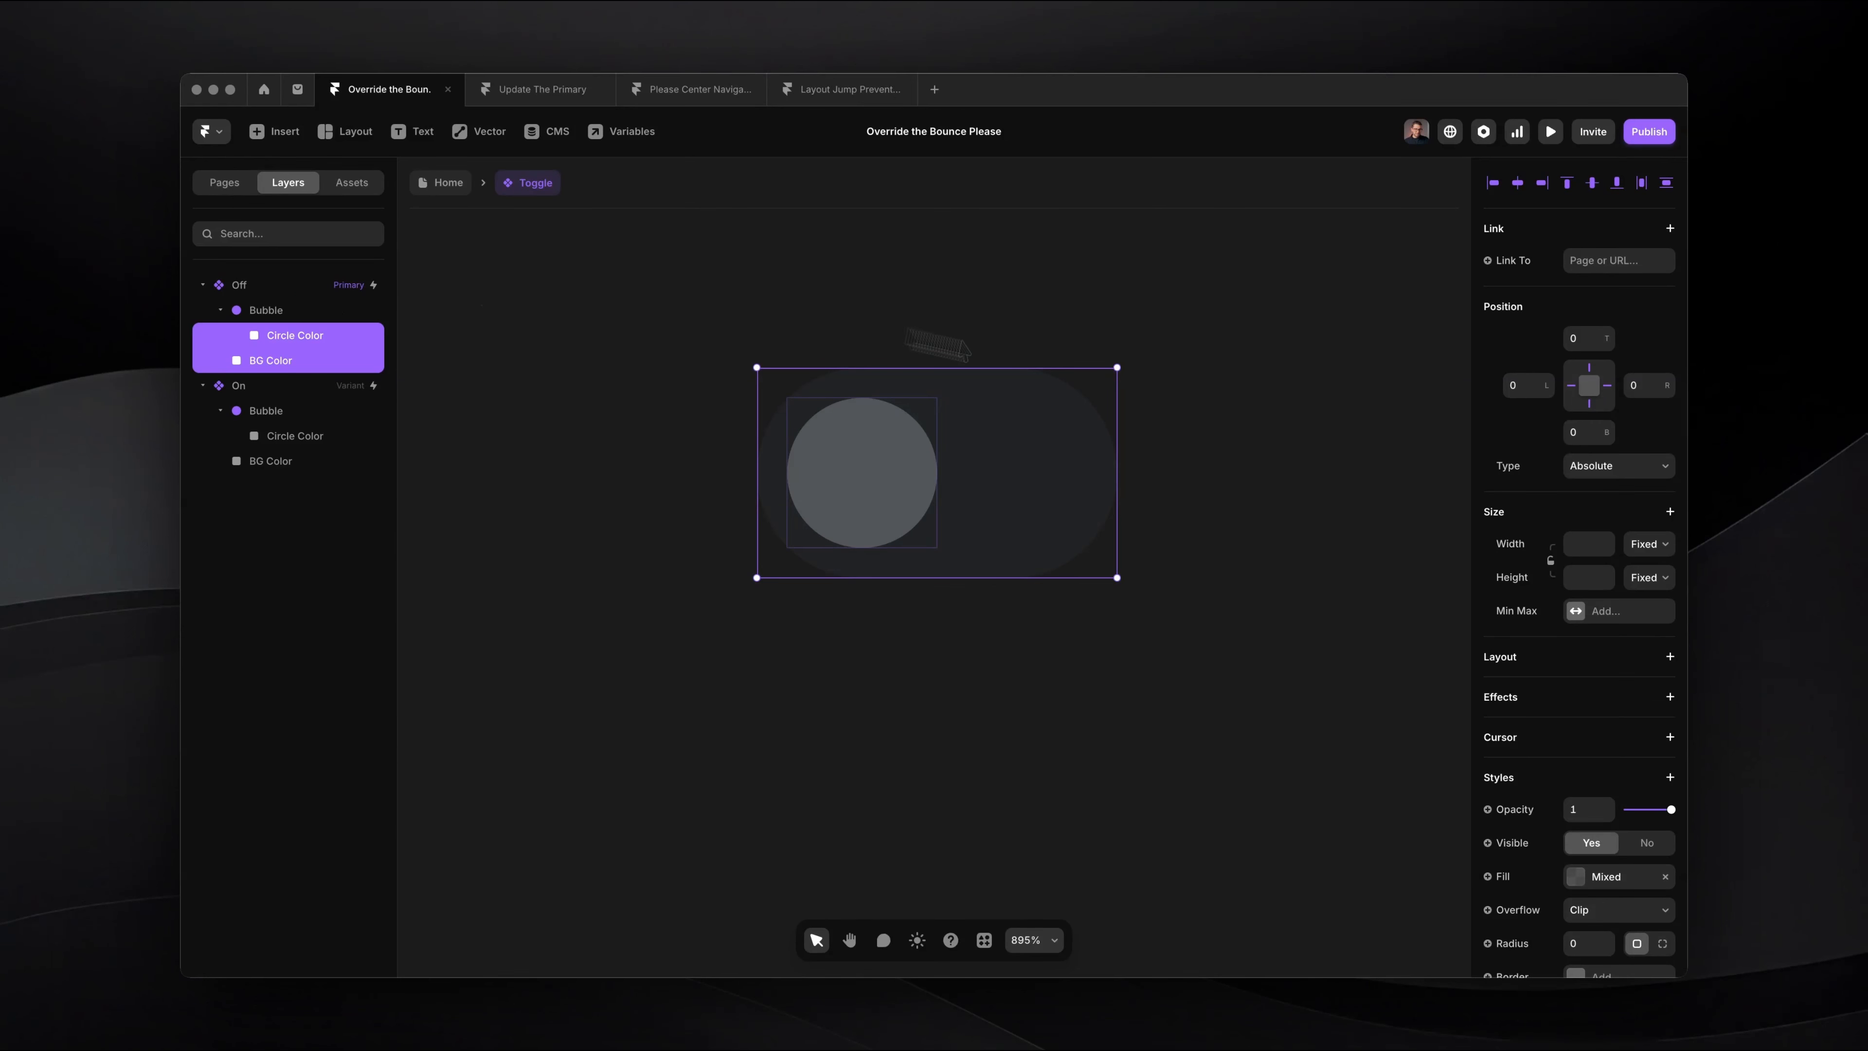
{"action": "scroll", "coordinate": [1560, 621], "scroll_direction": "down", "scroll_amount": 5}
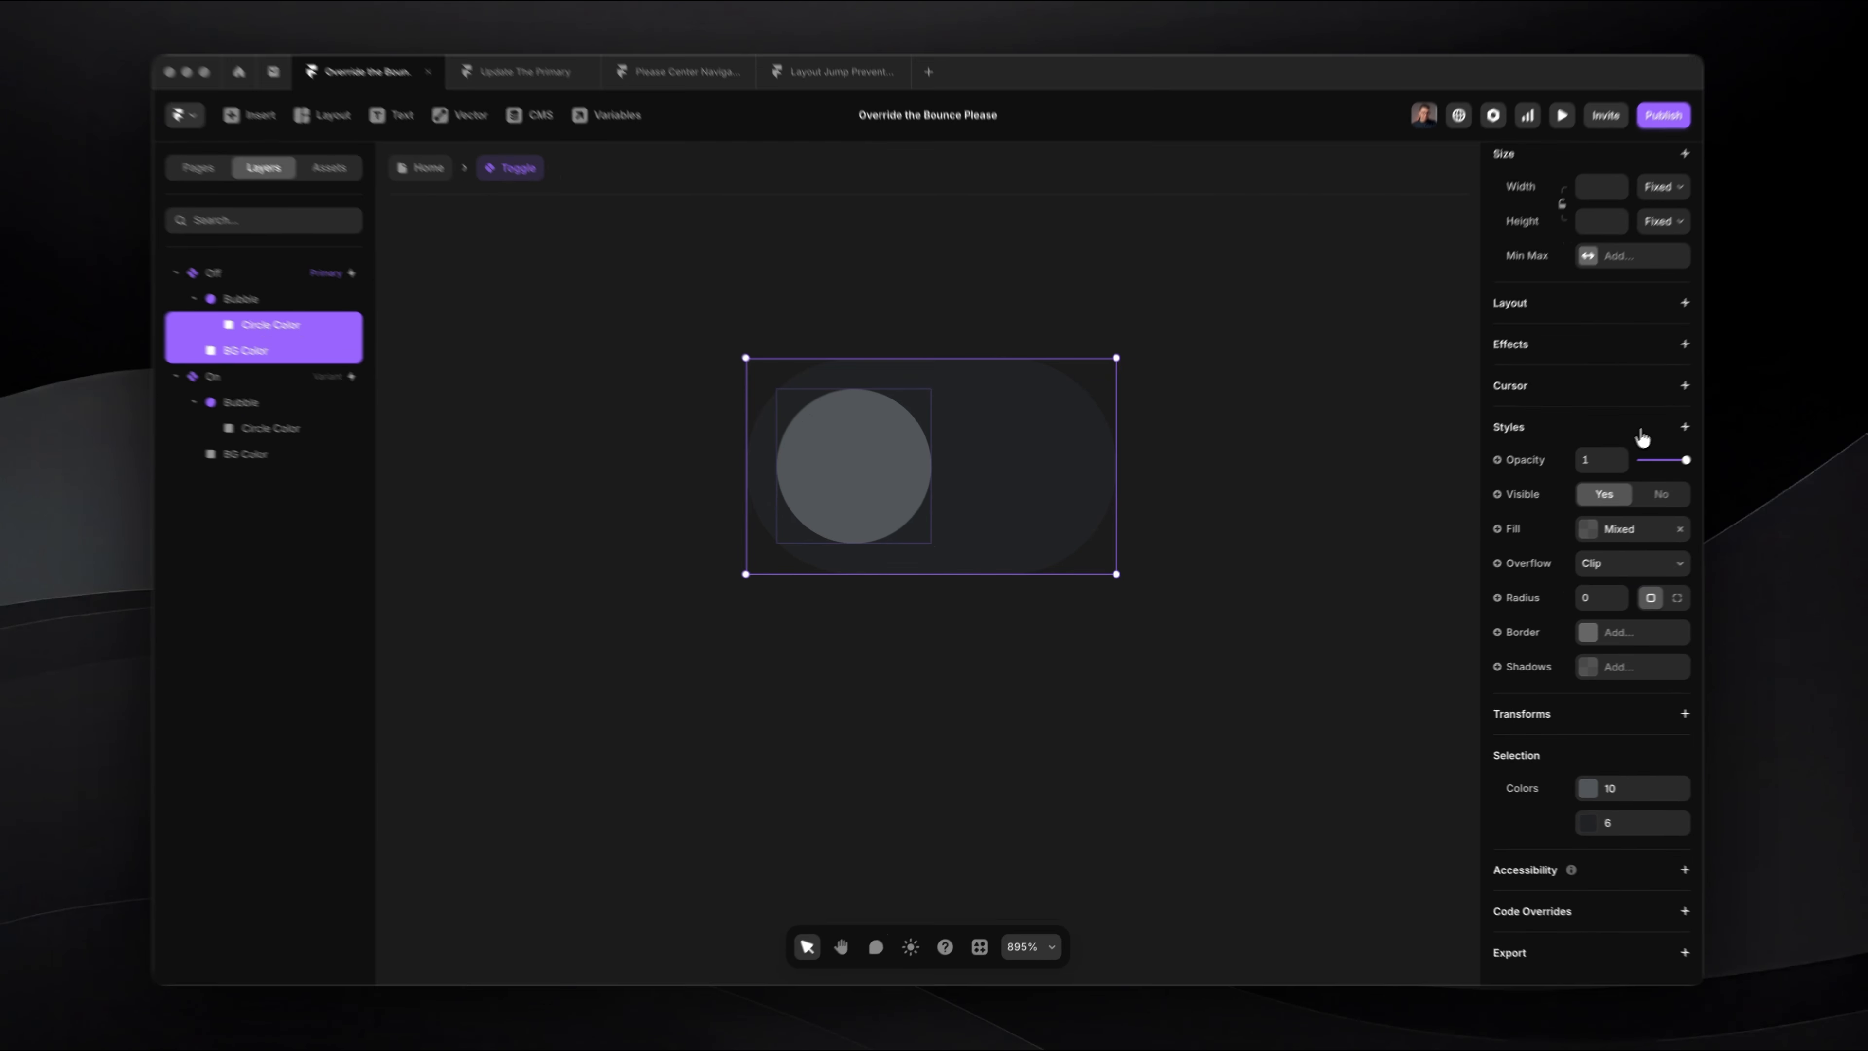
{"action": "left_click", "coordinate": [1670, 434]}
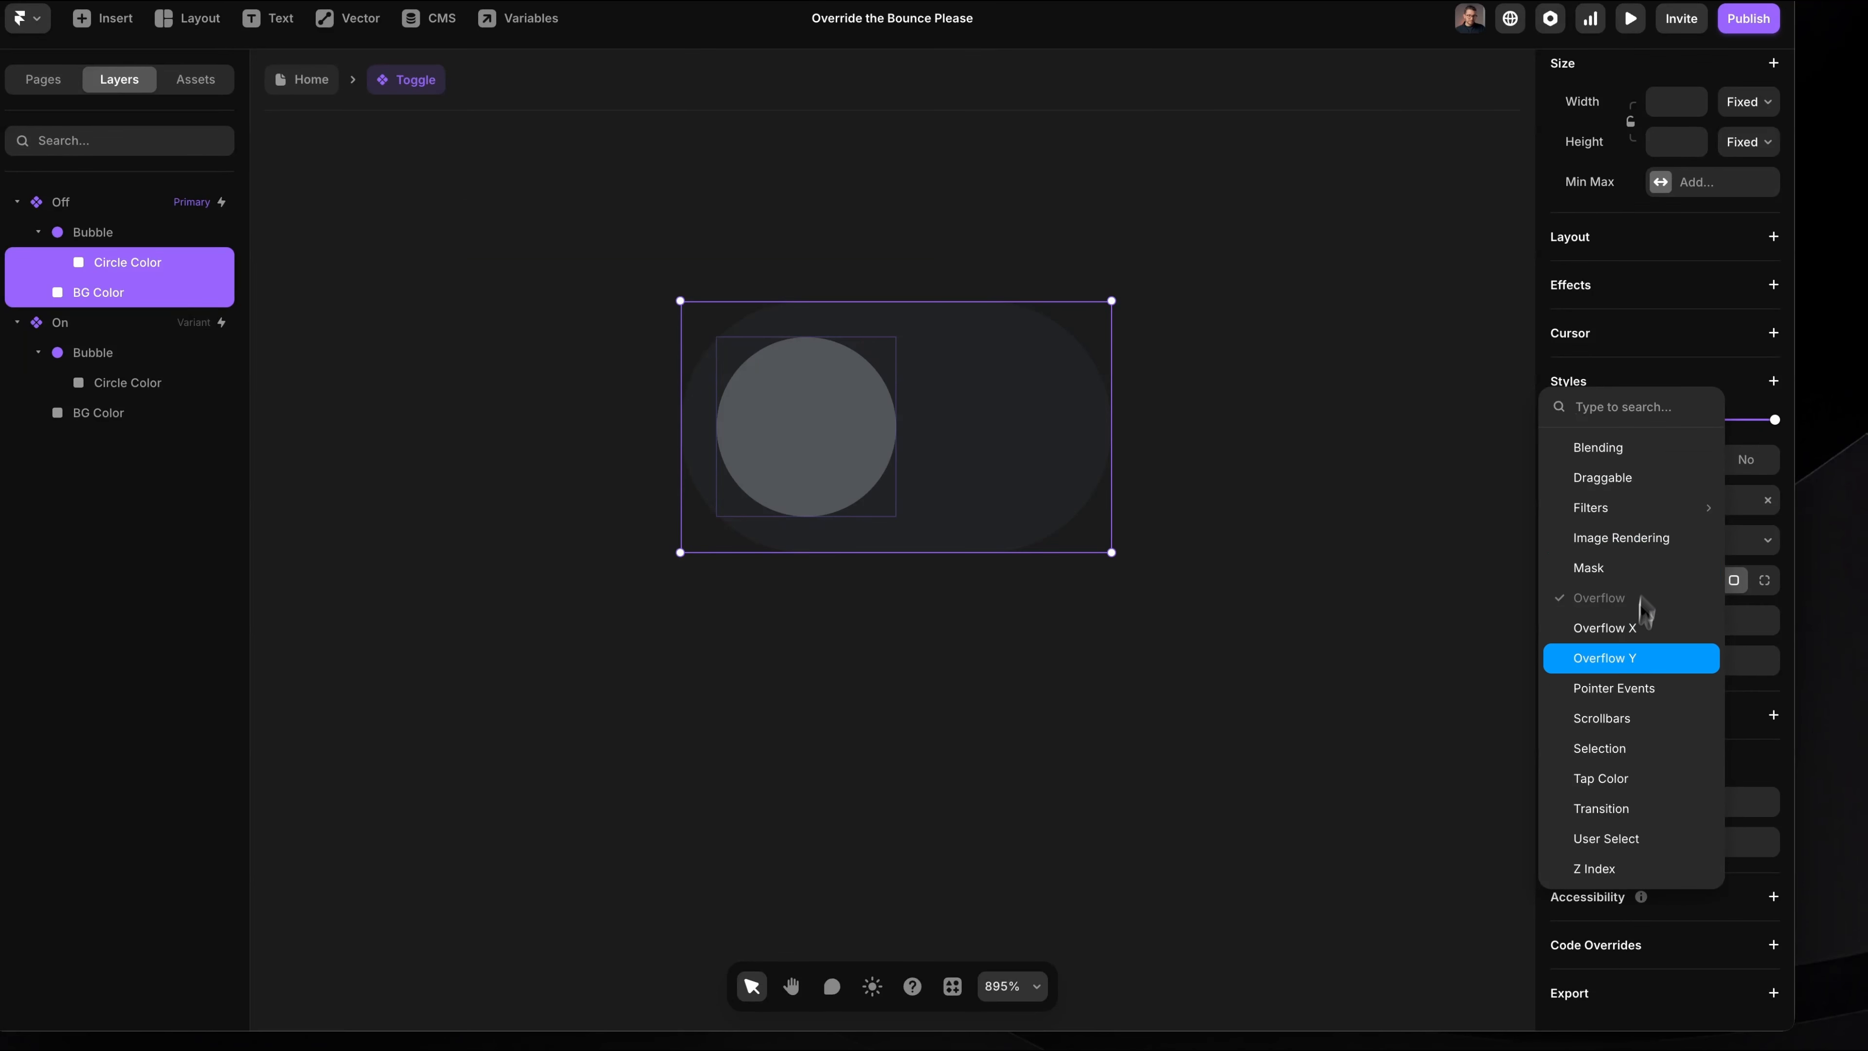
{"action": "left_click", "coordinate": [1615, 823]}
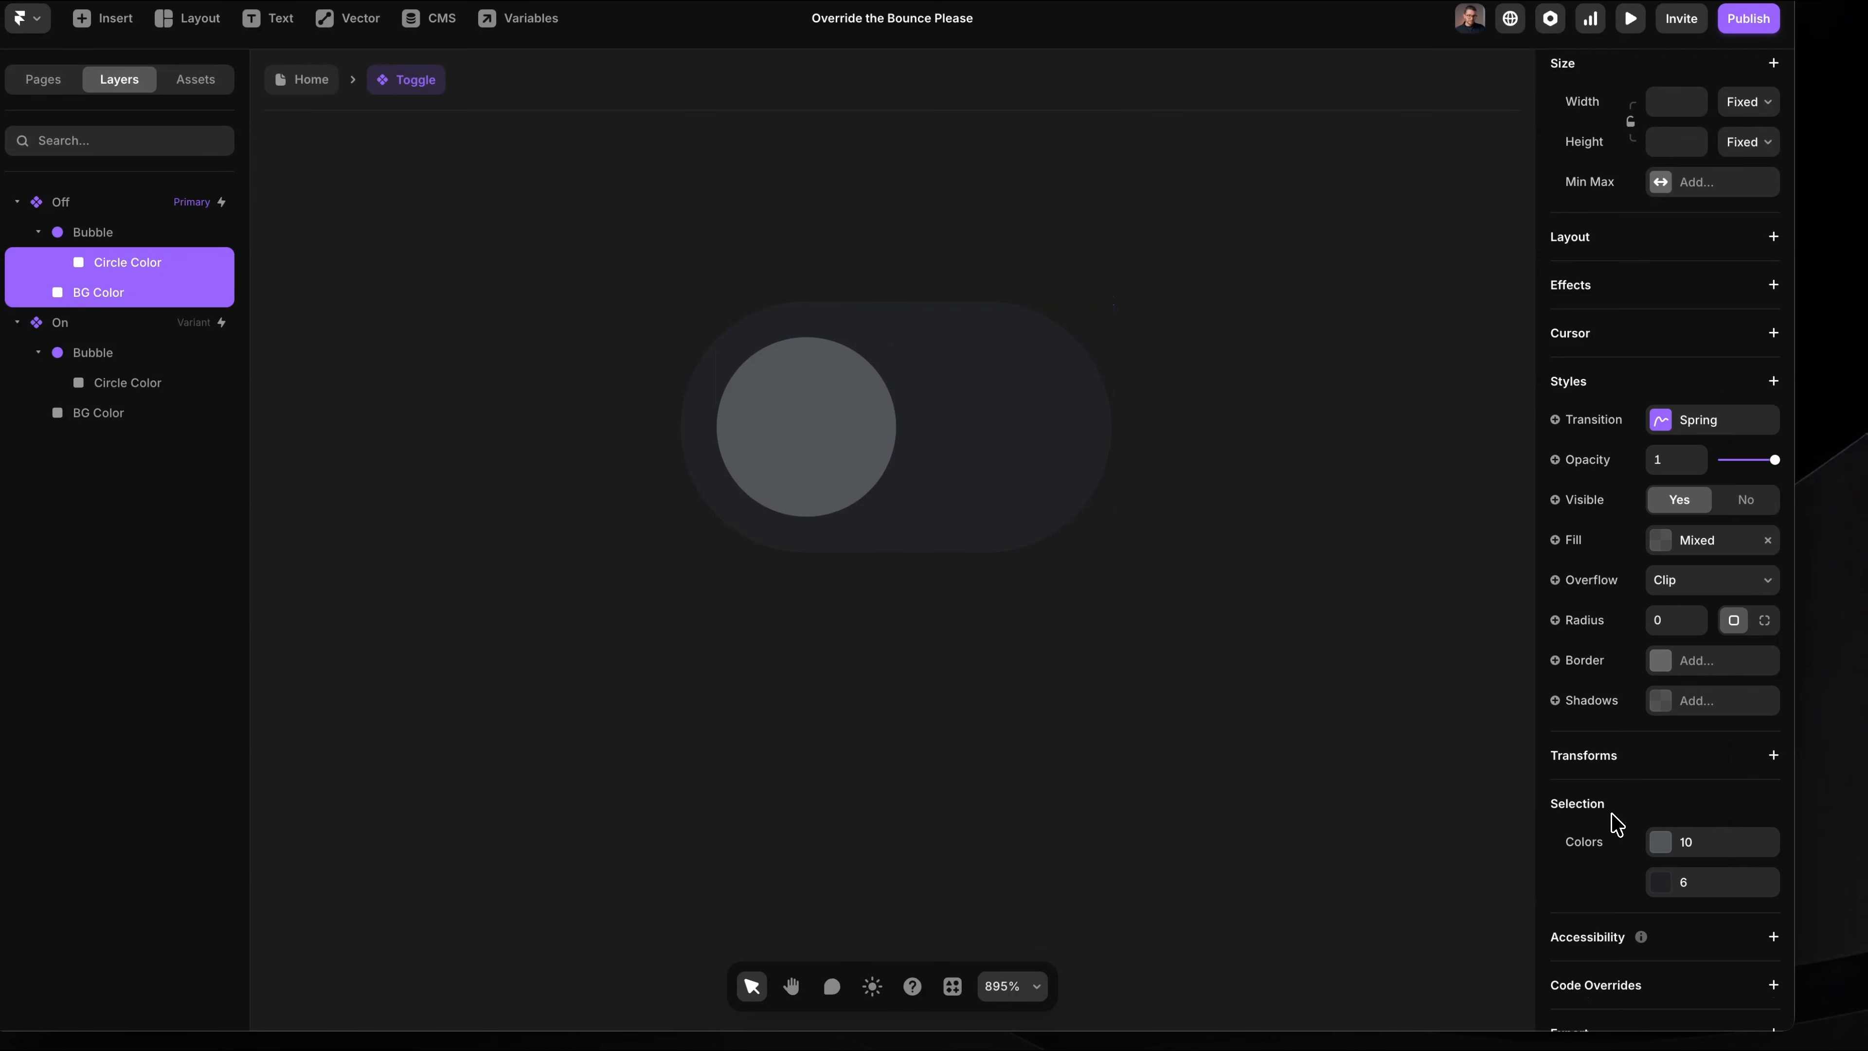
Step: Examine the spring transition settings of the two colour layers and of the whole Off variant
{"action": "left_click", "coordinate": [1725, 431]}
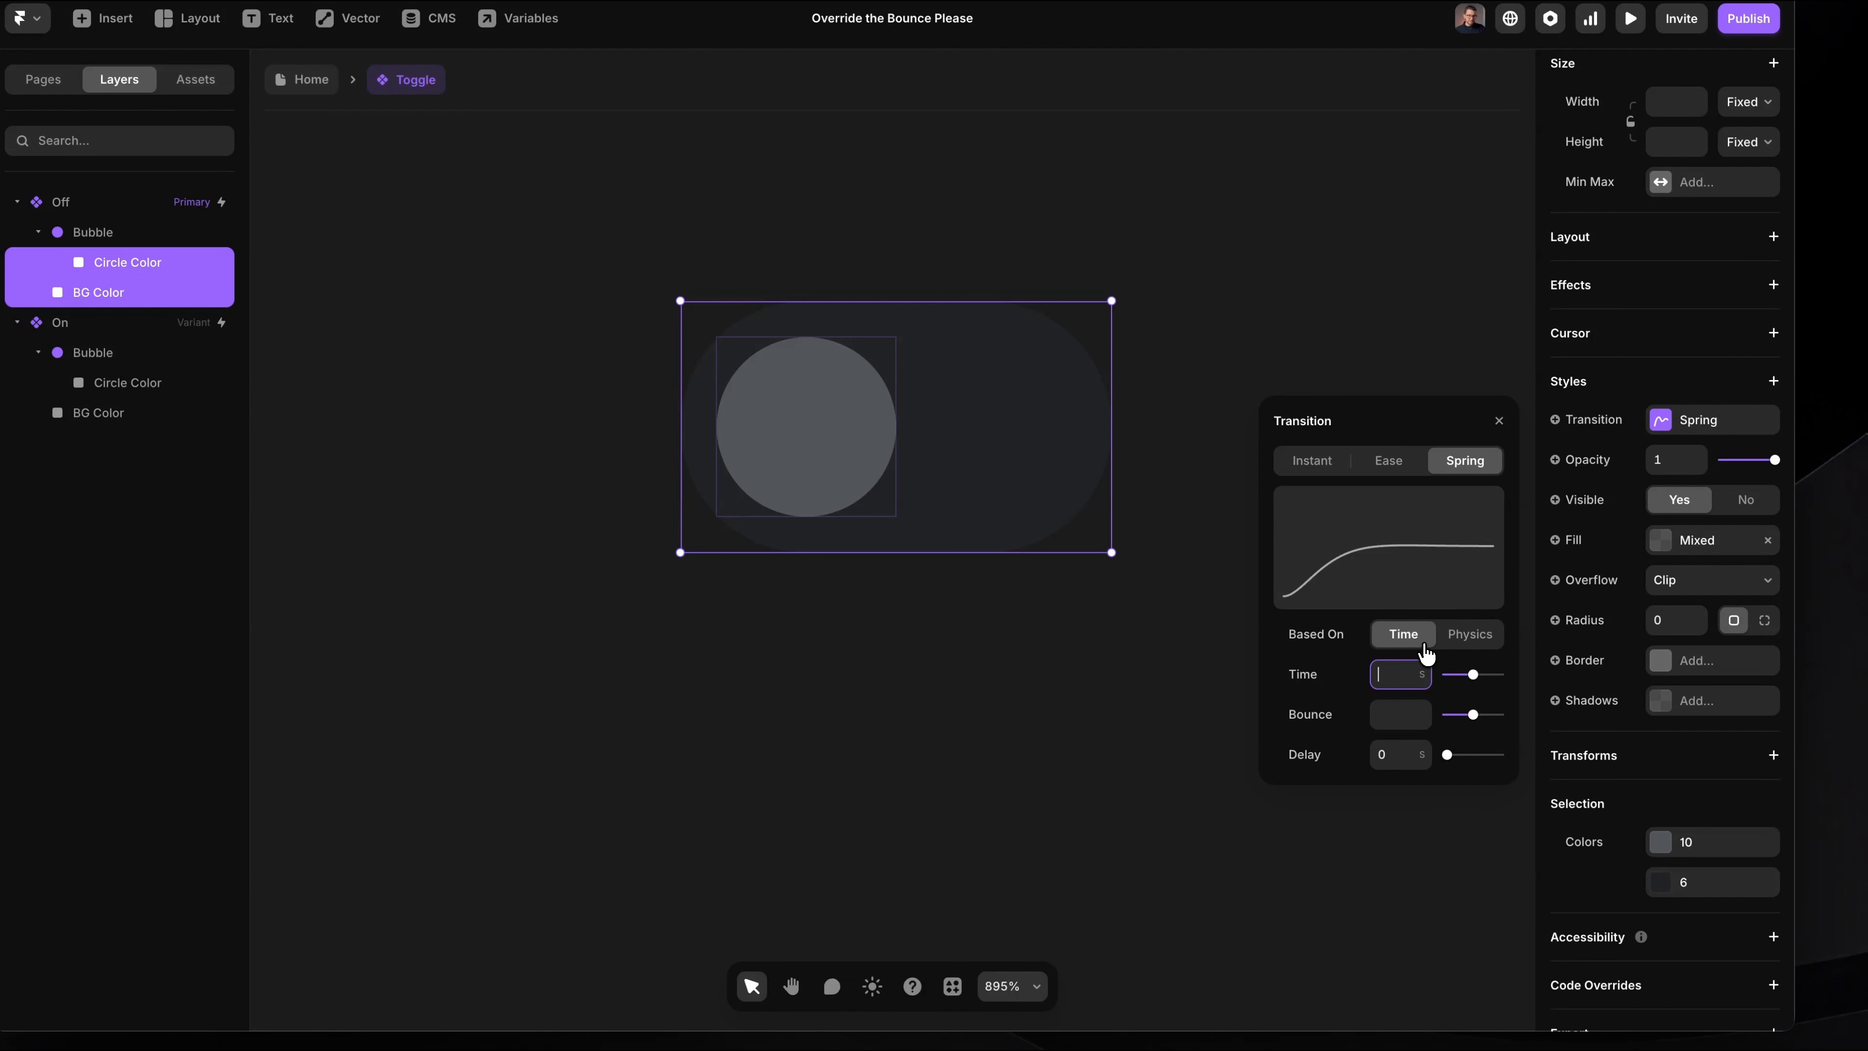
{"action": "left_click", "coordinate": [1144, 743]}
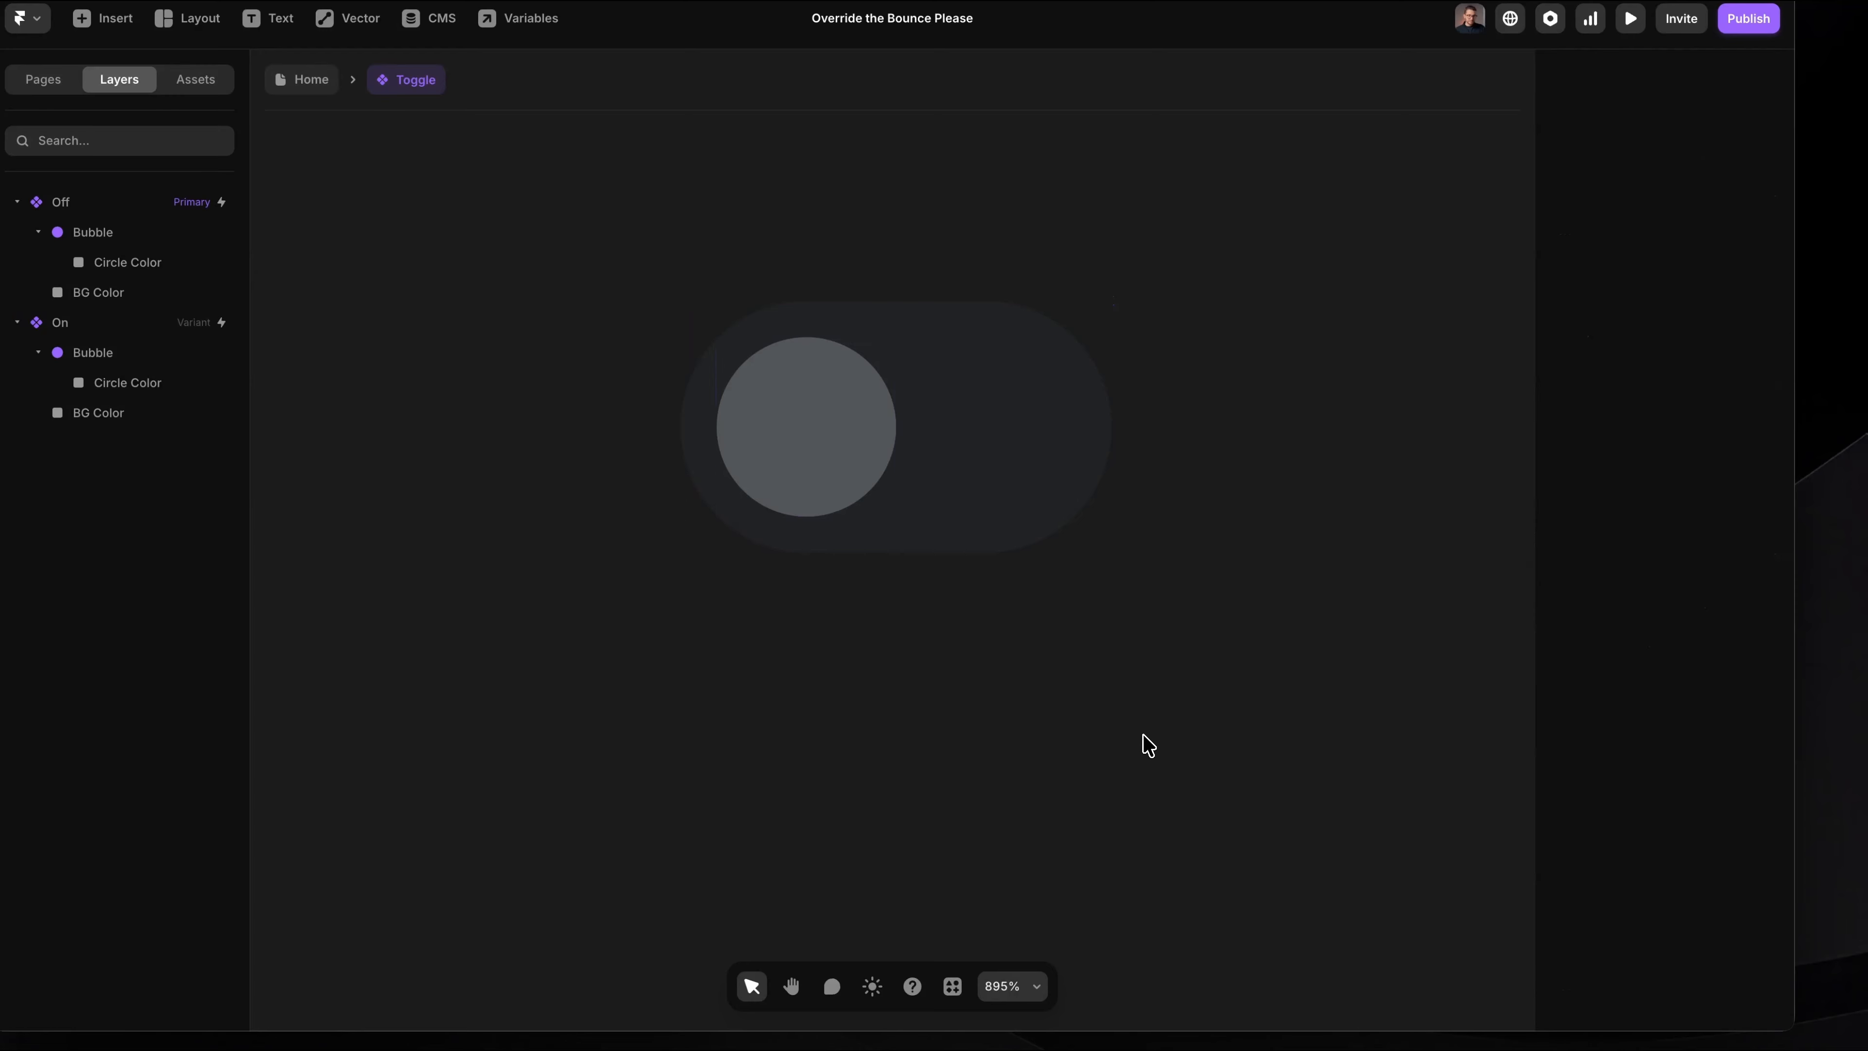
{"action": "left_click", "coordinate": [167, 207]}
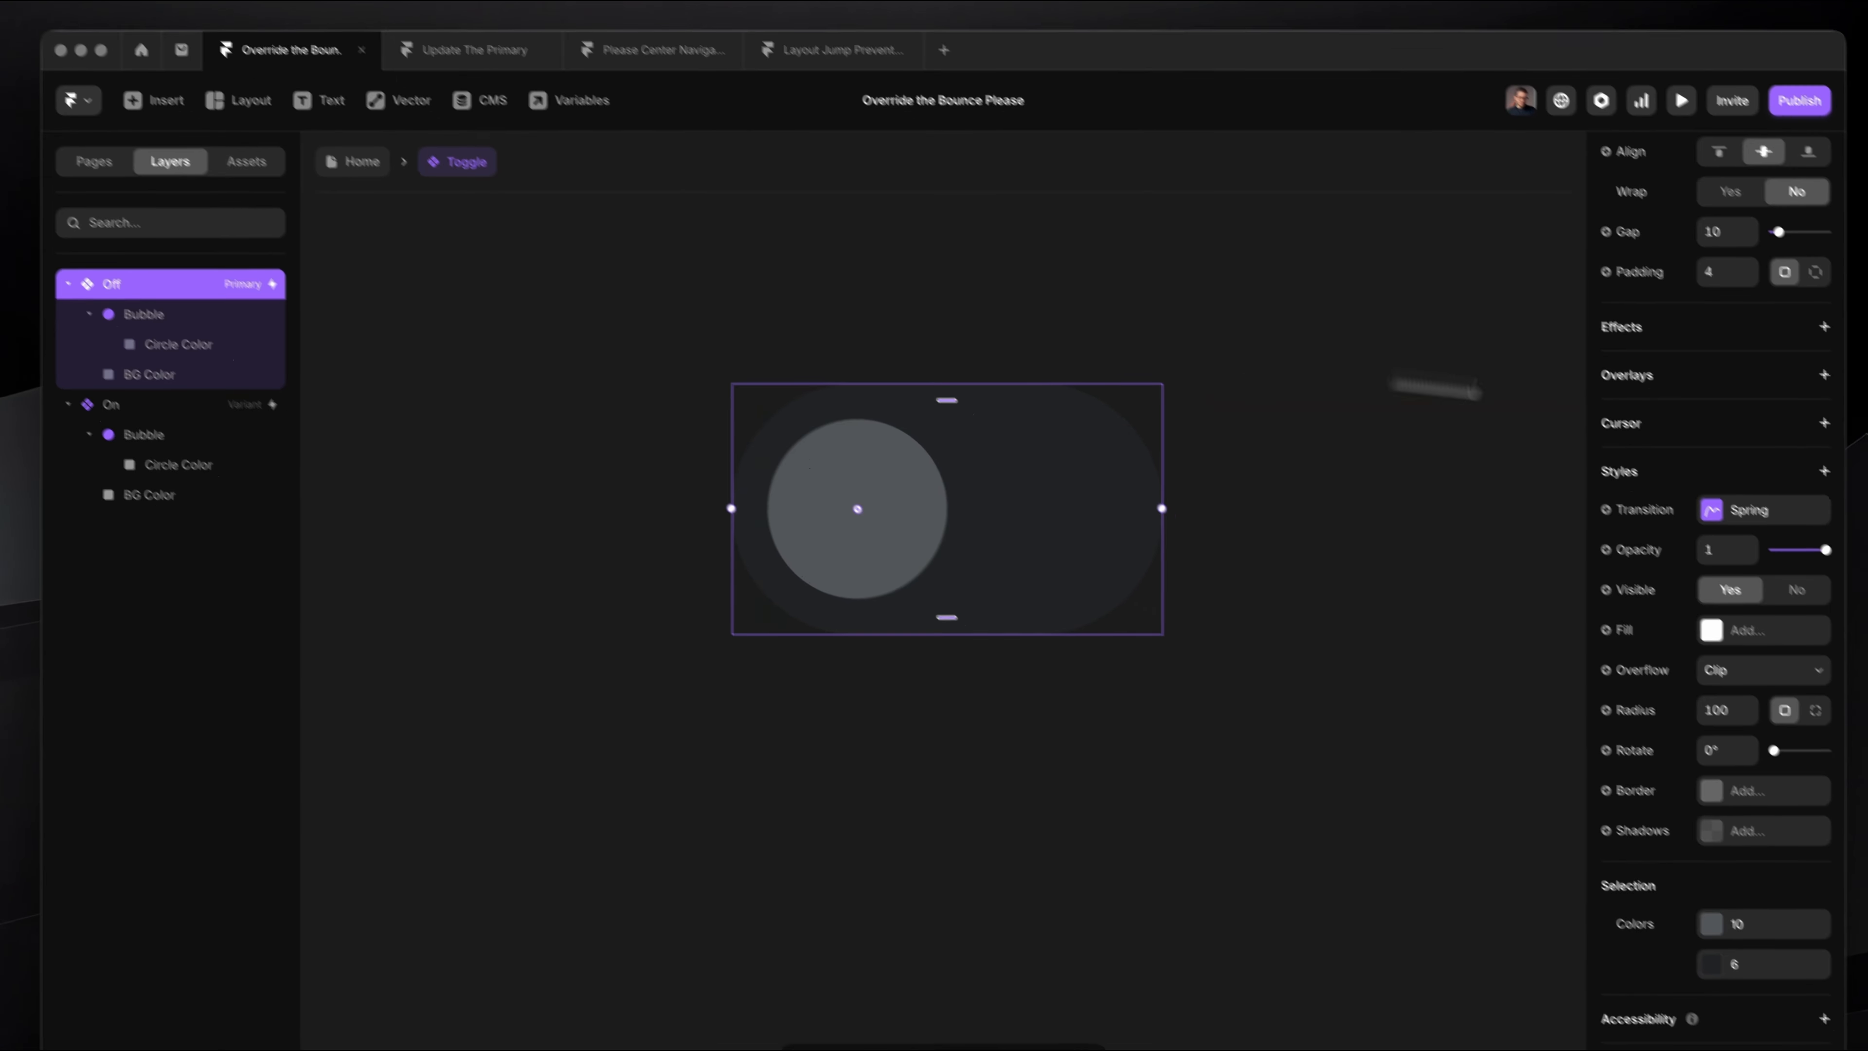
{"action": "left_click", "coordinate": [1774, 529]}
{"action": "left_click", "coordinate": [1489, 785]}
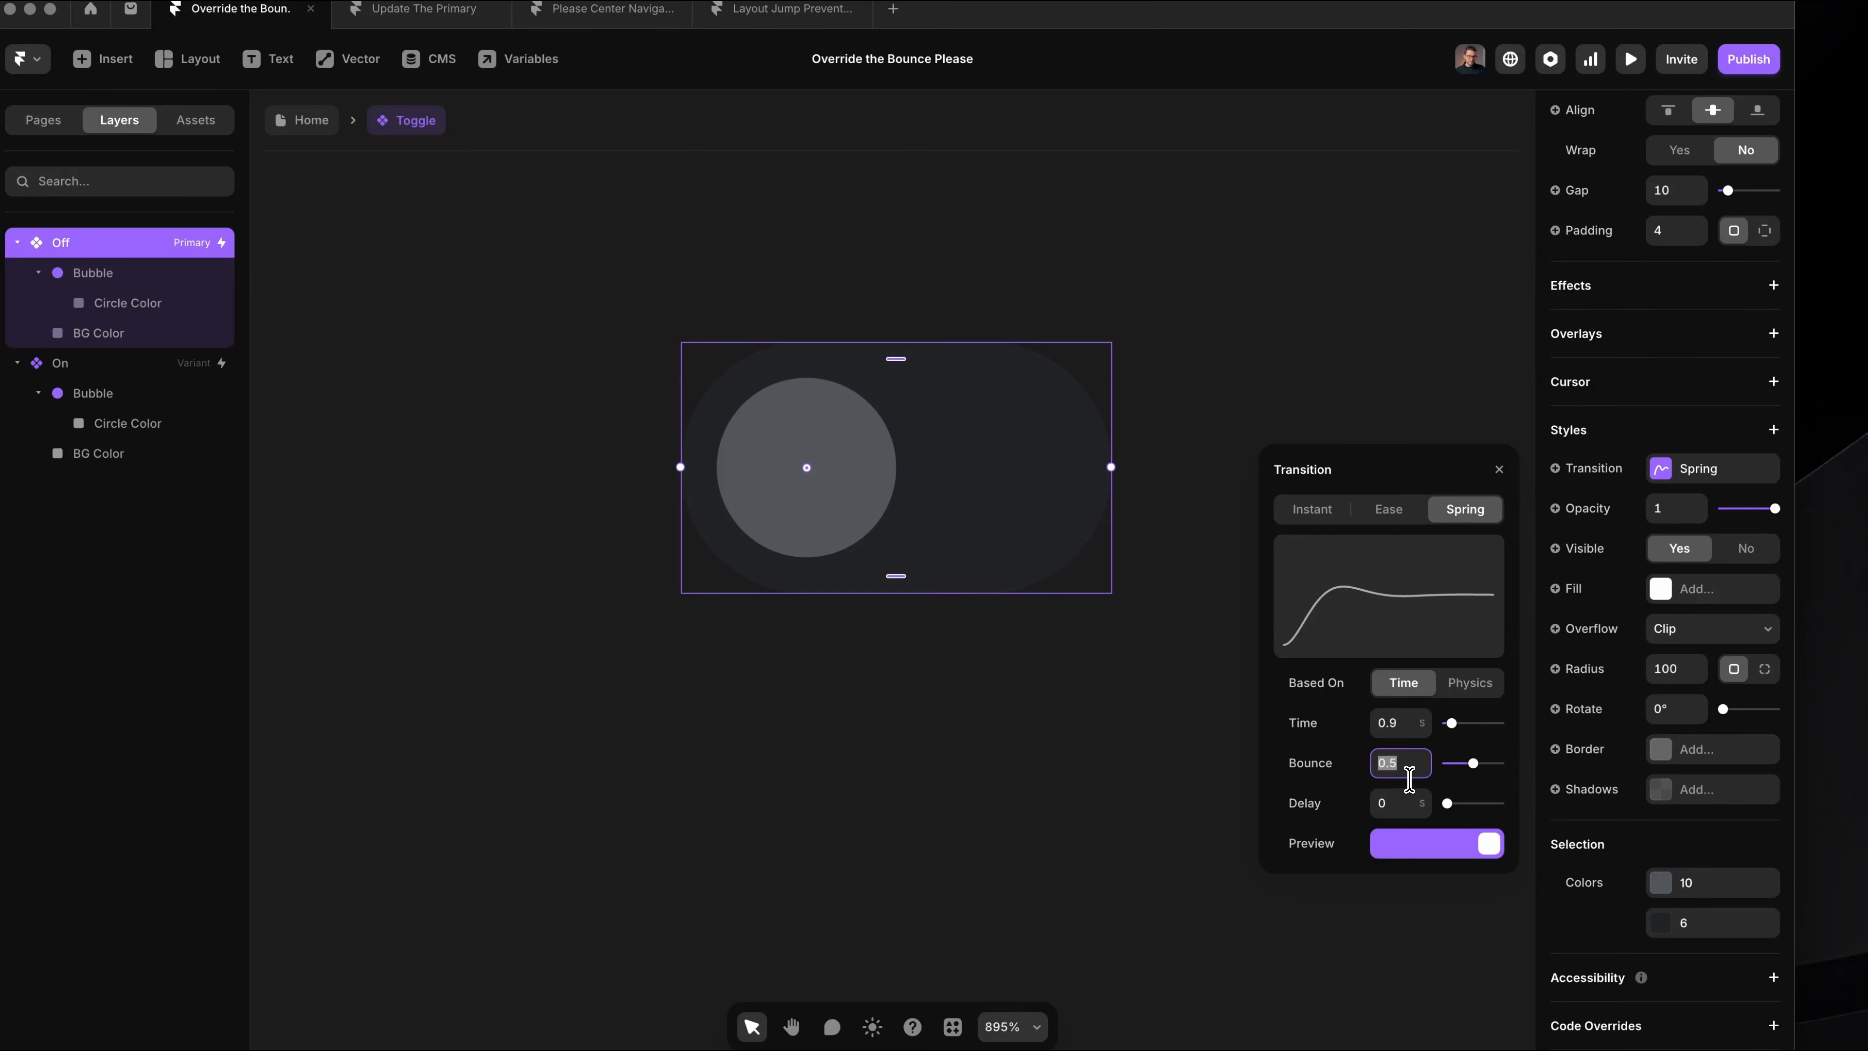
Step: Set the spring transition of the Off variant's Circle Color and BG Color layers to 0.6 s time and 0 bounce
{"action": "left_click", "coordinate": [103, 303]}
{"action": "left_click", "coordinate": [102, 334], "text": "shift"}
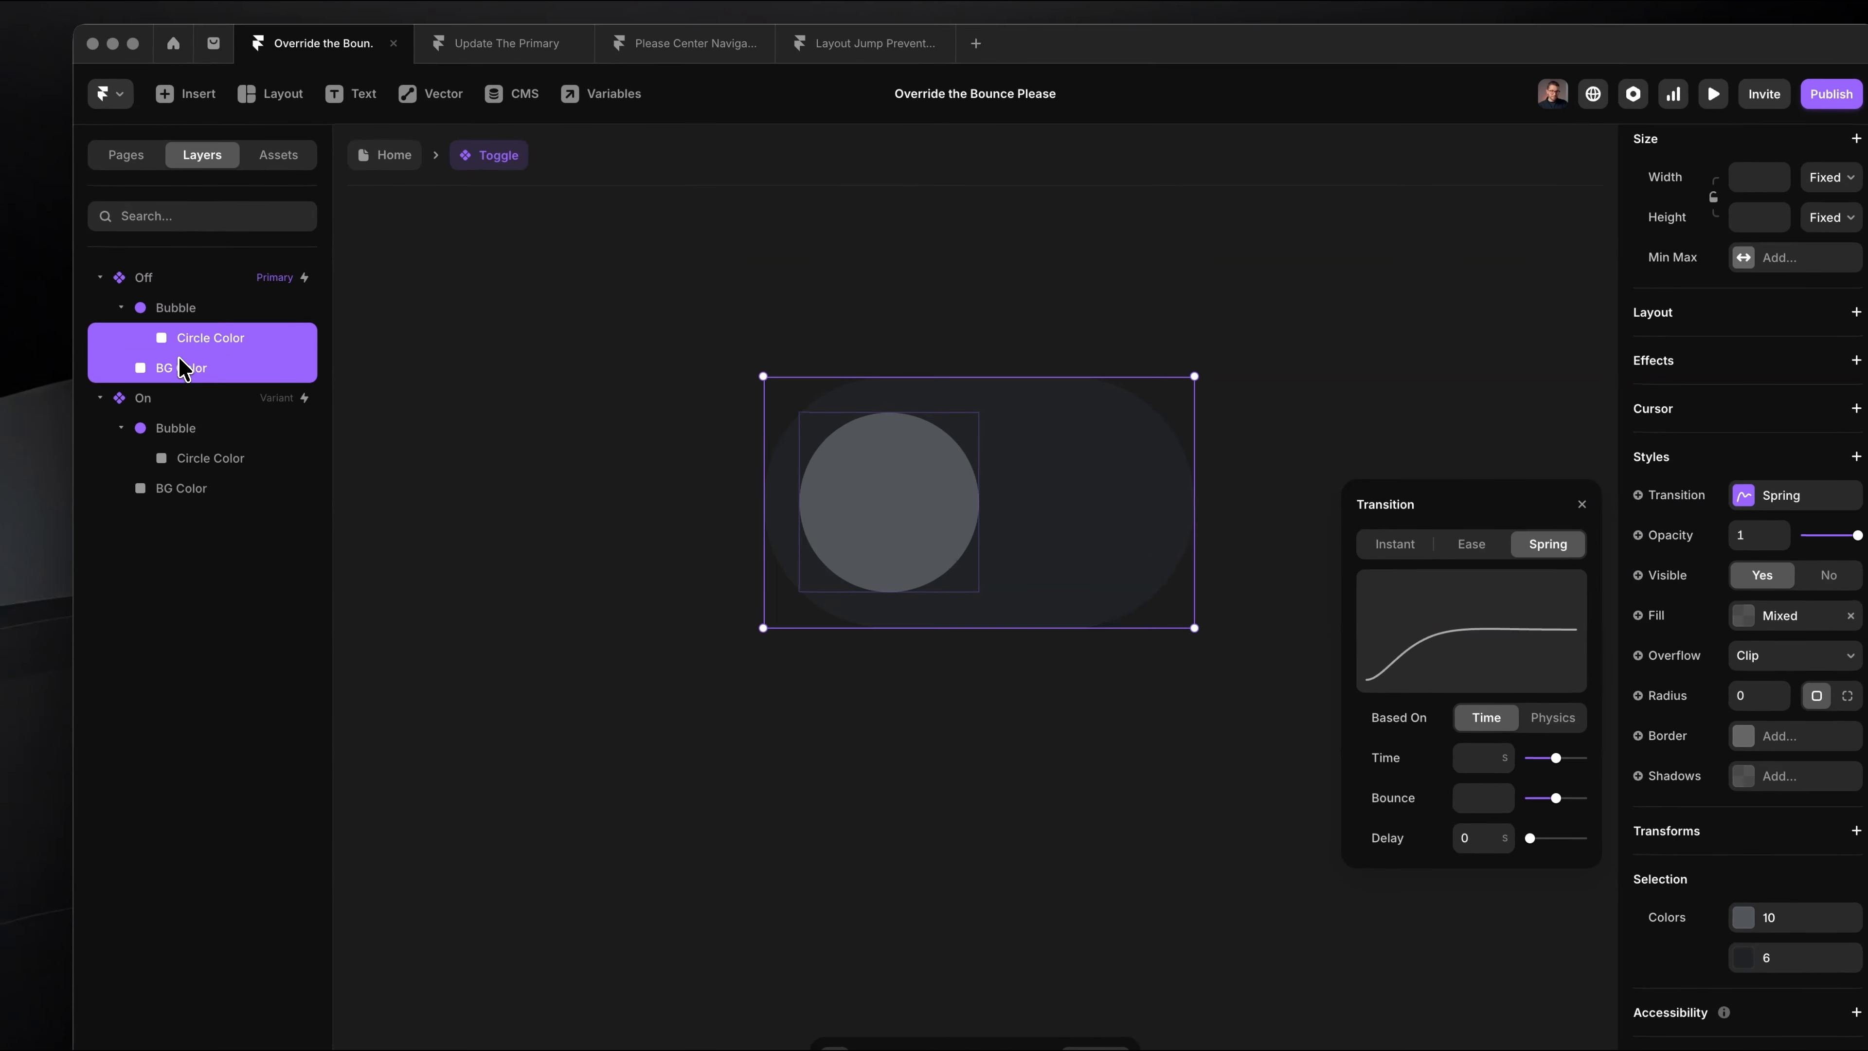
{"action": "left_click", "coordinate": [1489, 753]}
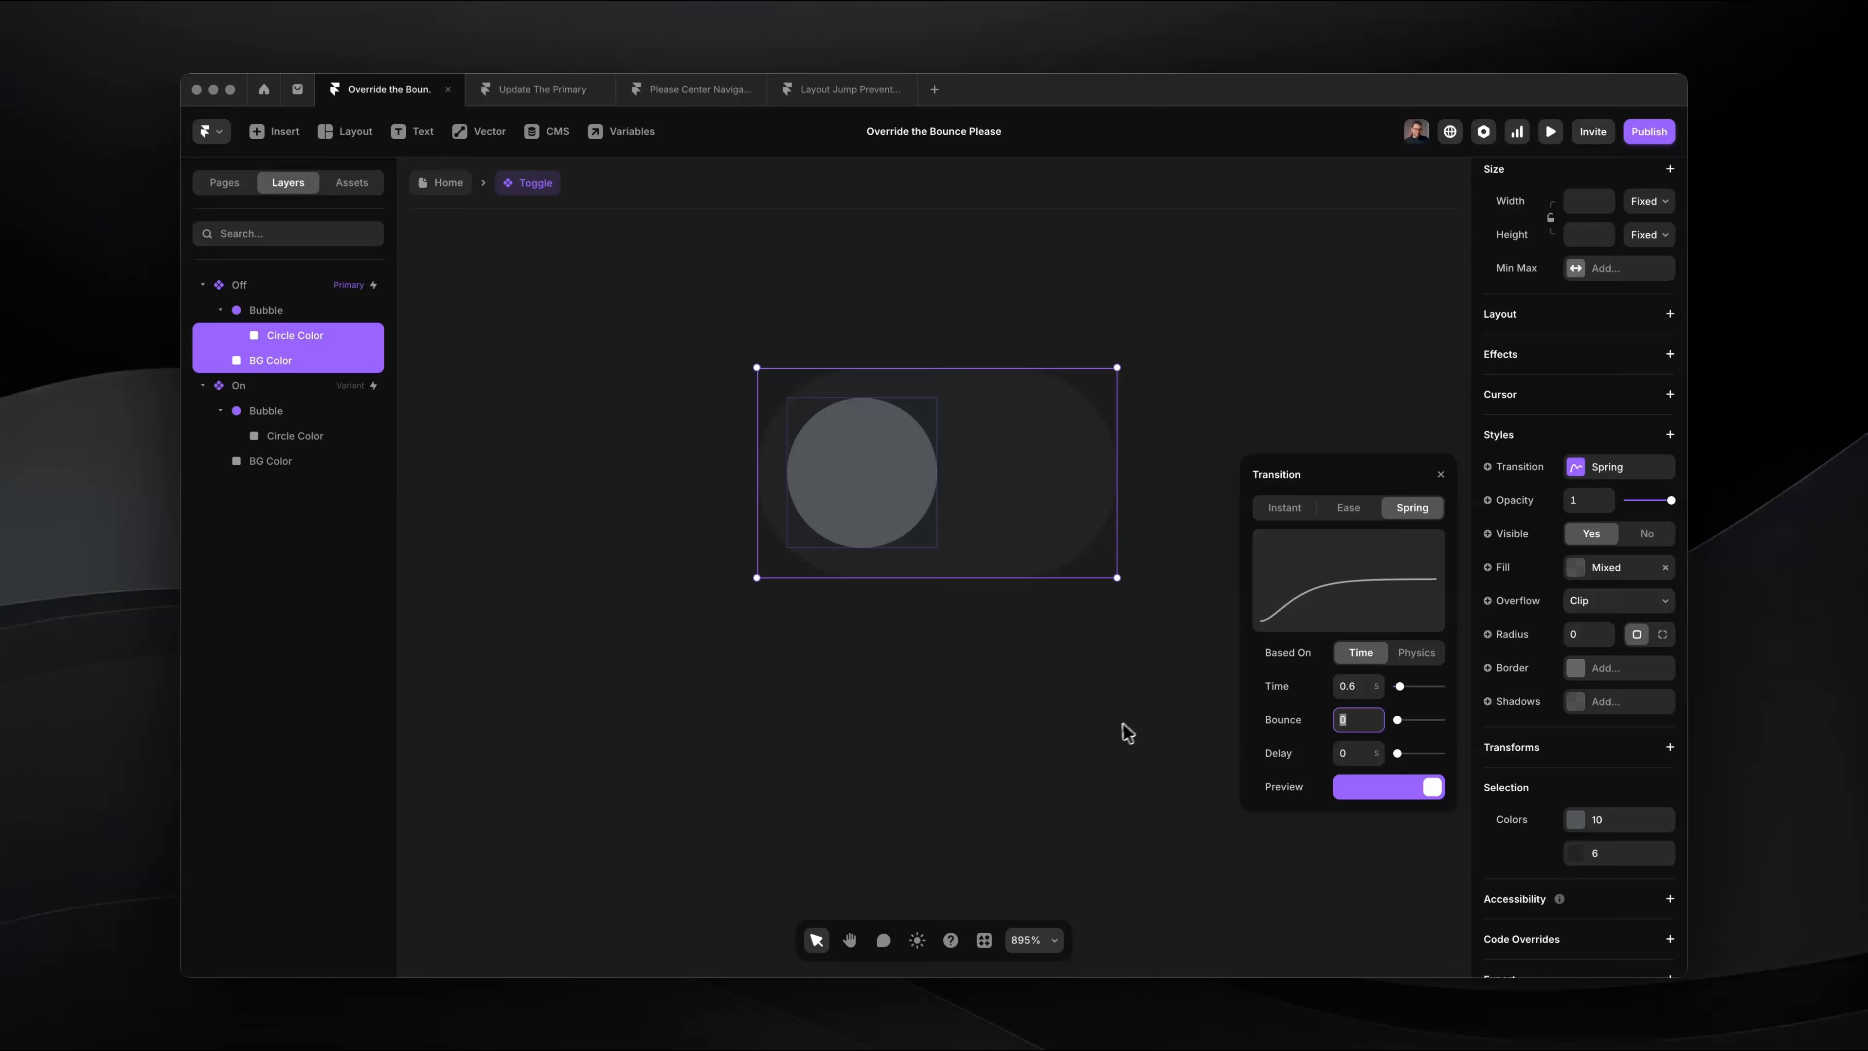
{"action": "left_click", "coordinate": [1128, 732]}
Step: Return to the Home page and preview the toggle with its separate colour transition
{"action": "left_click", "coordinate": [447, 182]}
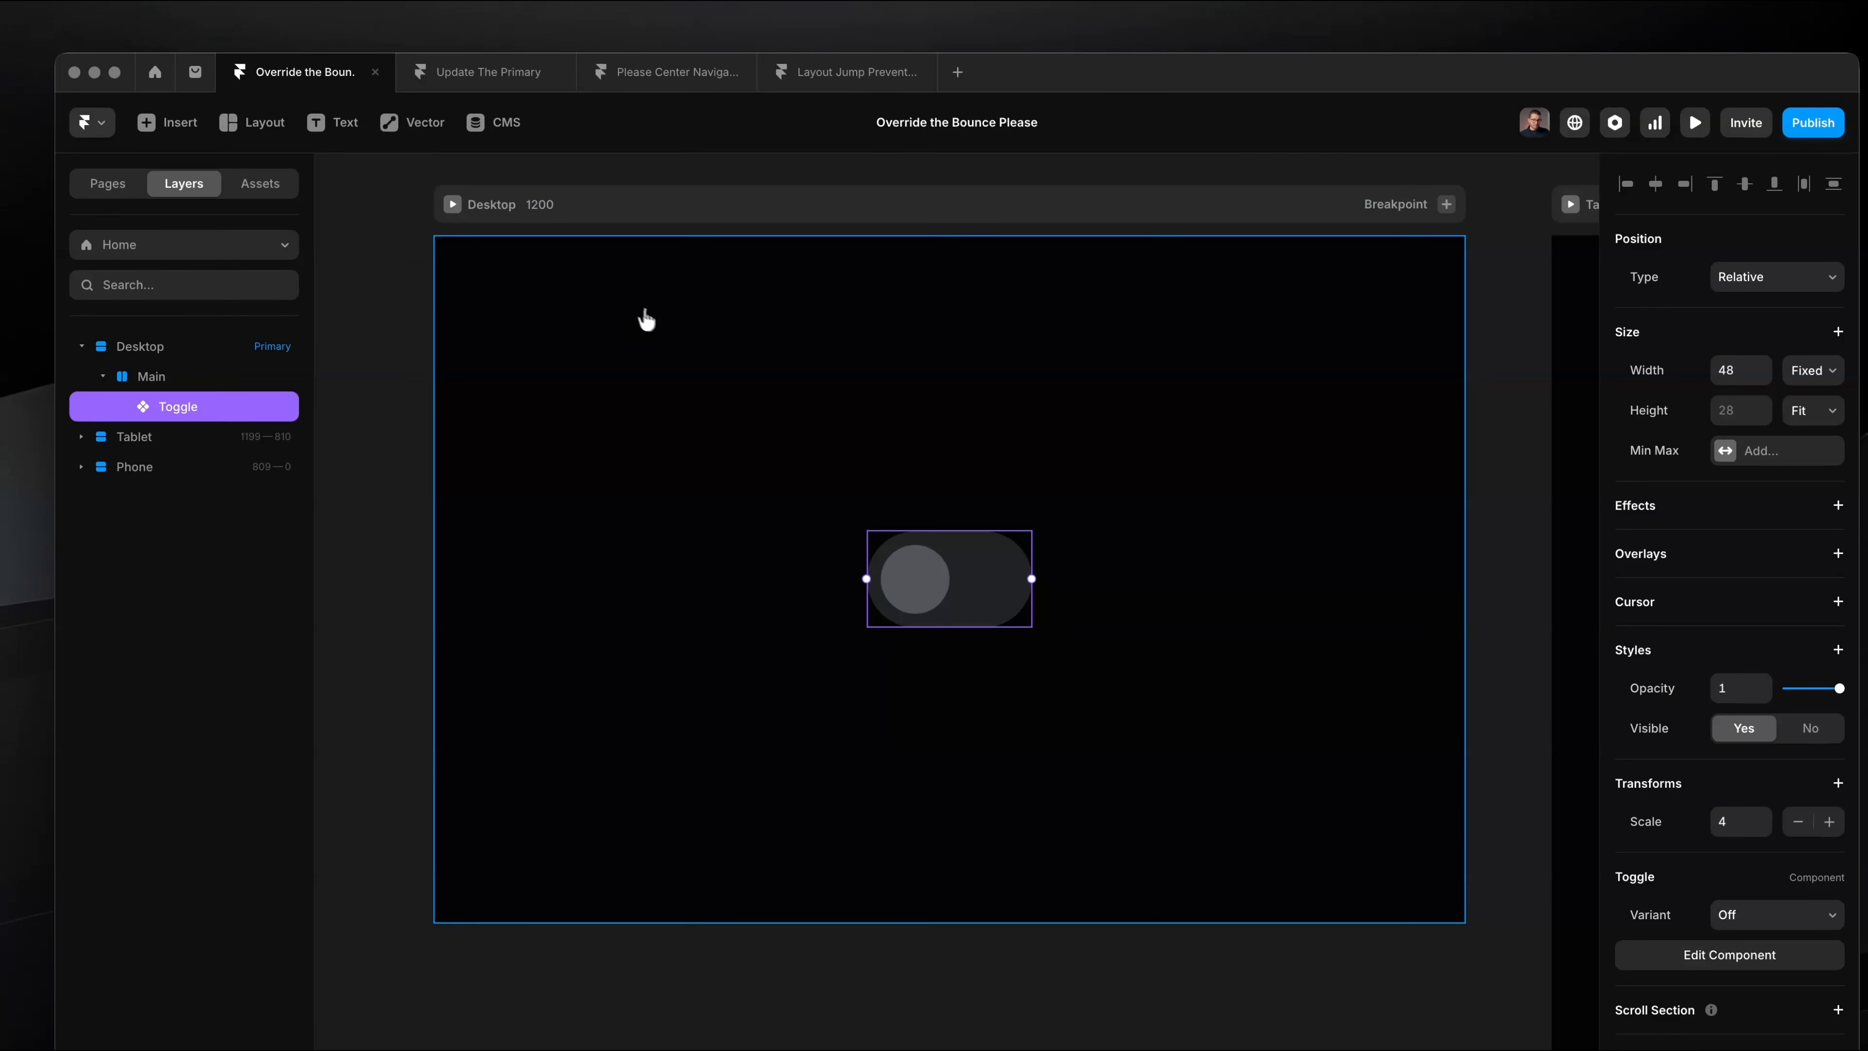
{"action": "key", "text": "super+backslash"}
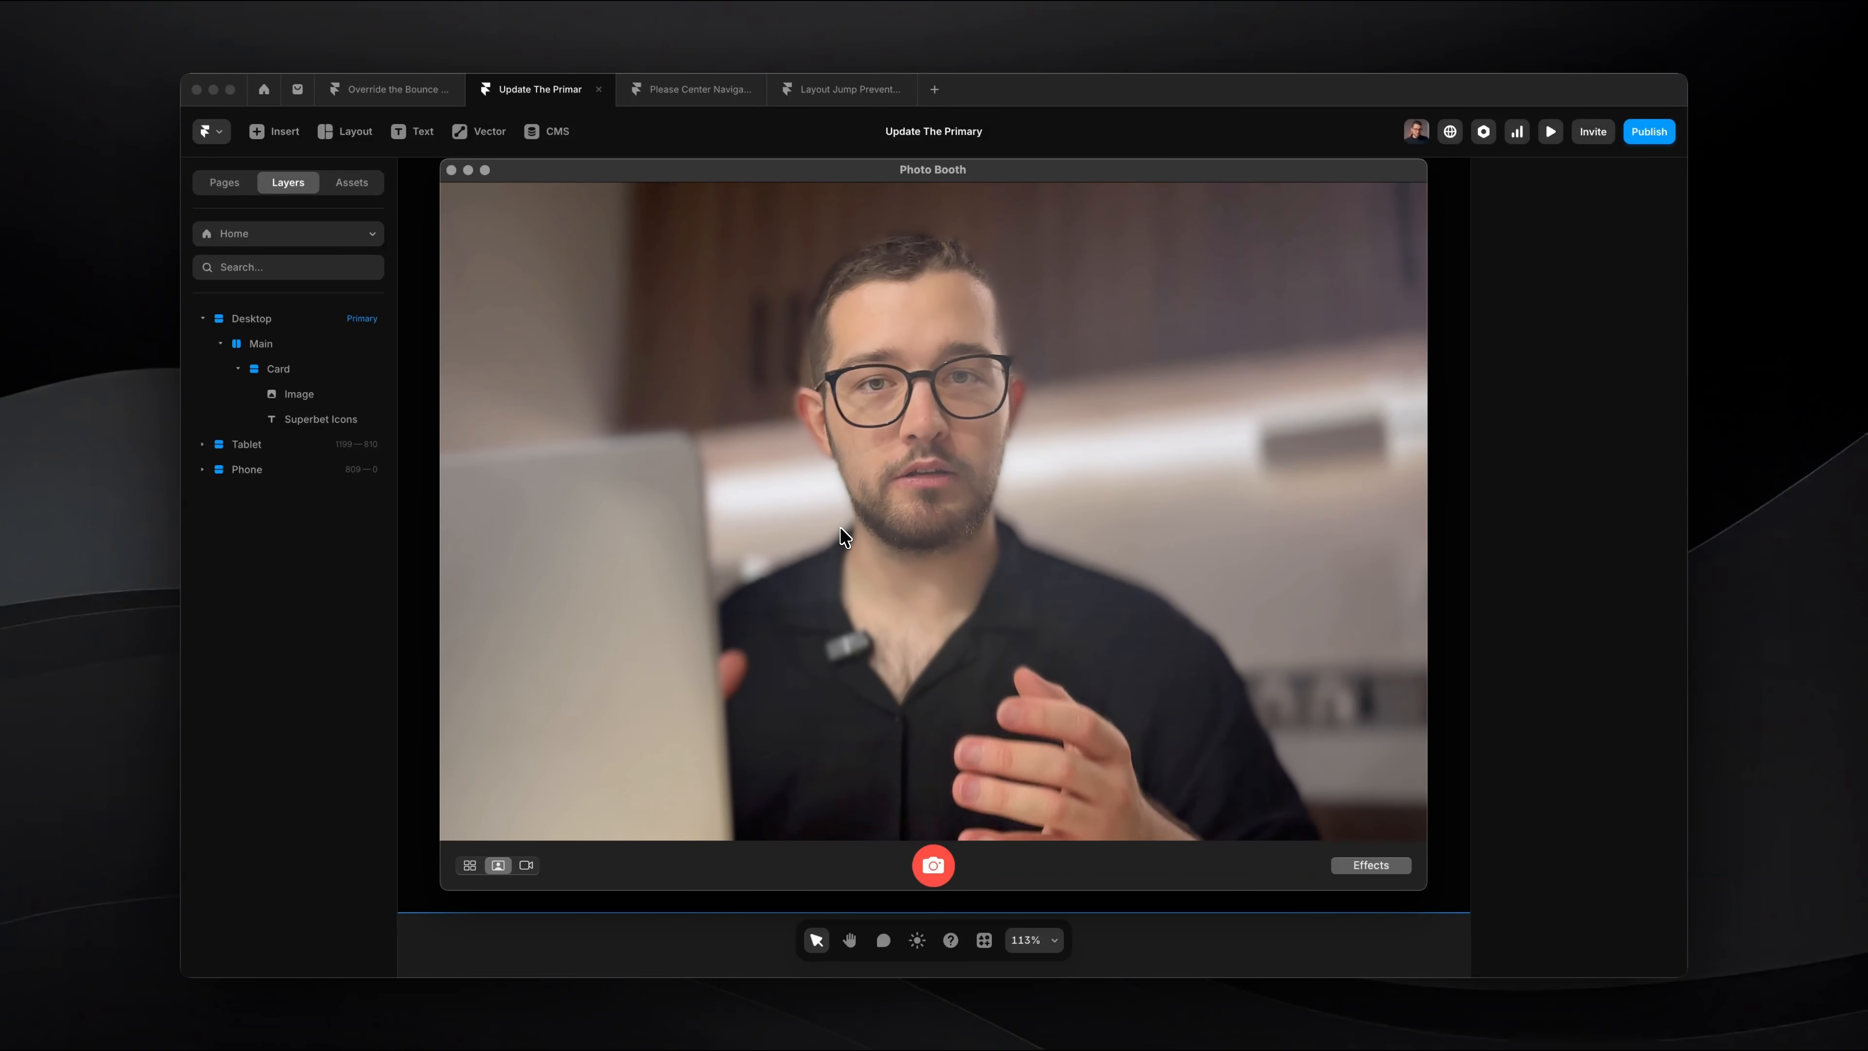
Step: Switch back to Framer and examine the card's image and Superbet Icons text on the Home page
{"action": "key", "text": "super+Tab"}
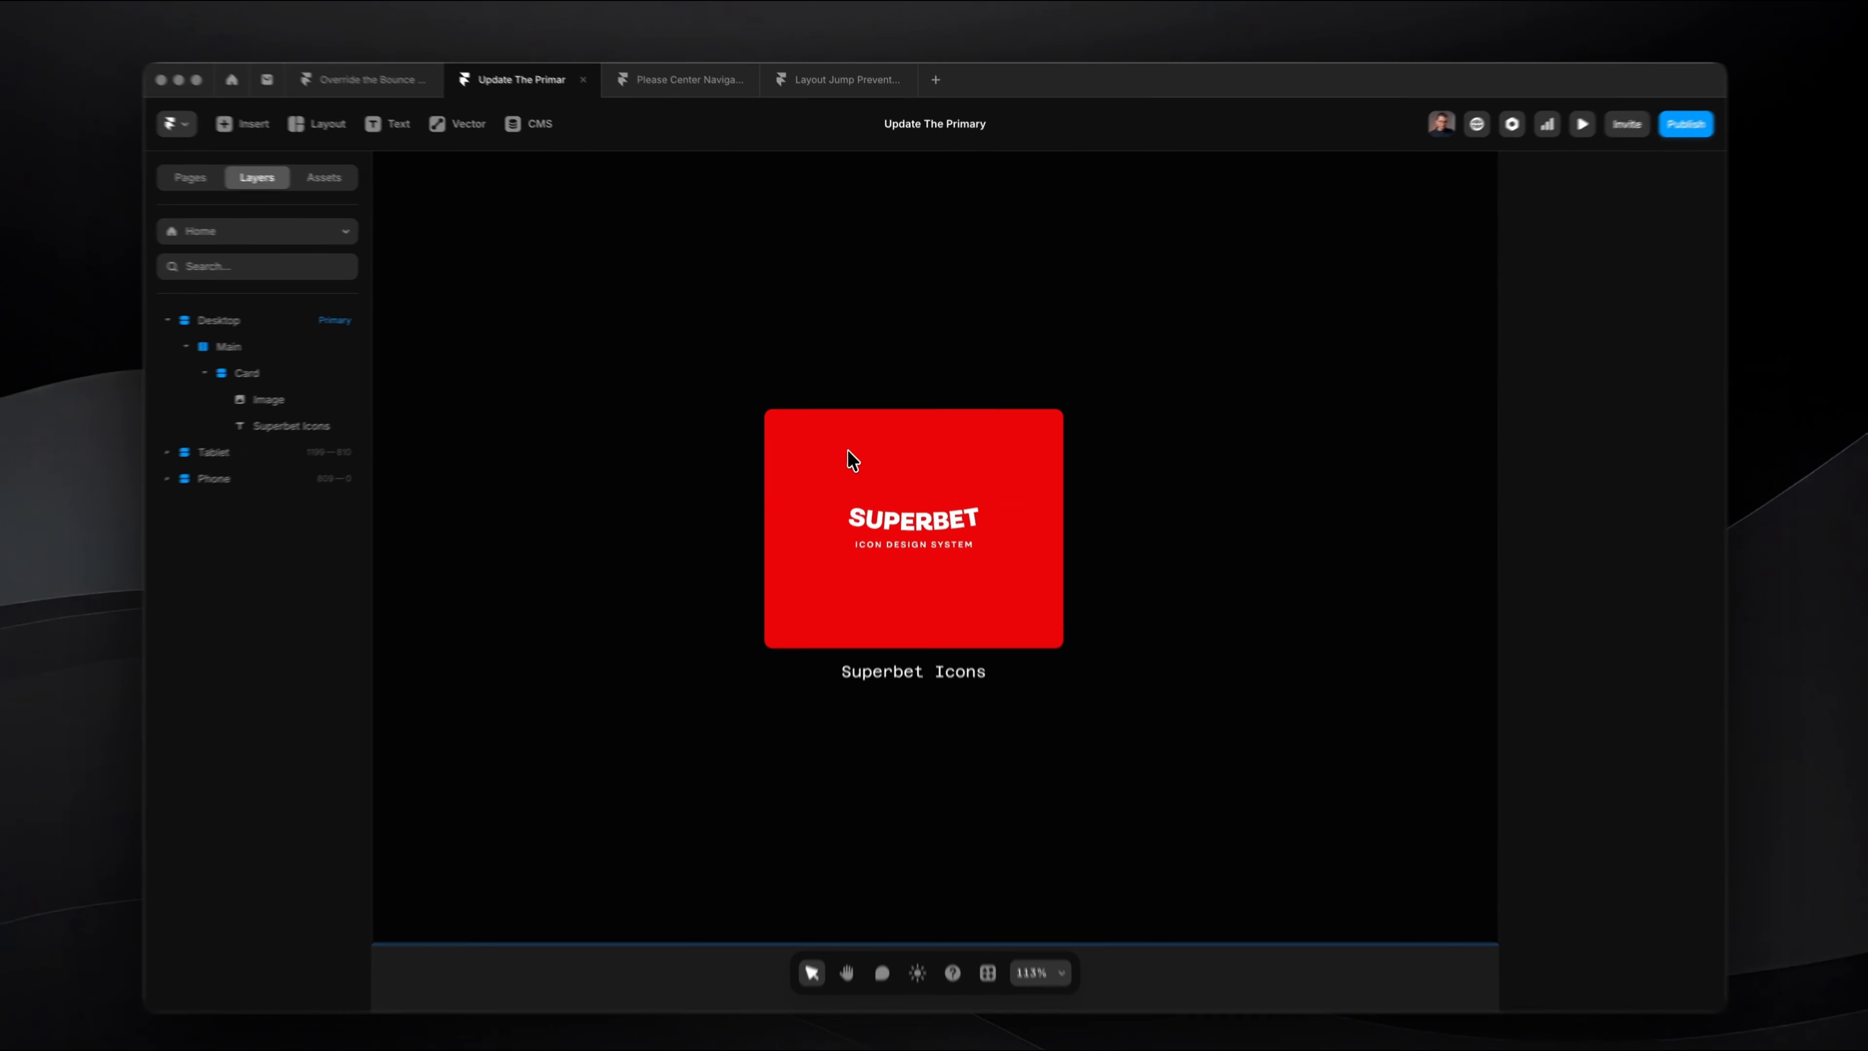
{"action": "left_click", "coordinate": [895, 483]}
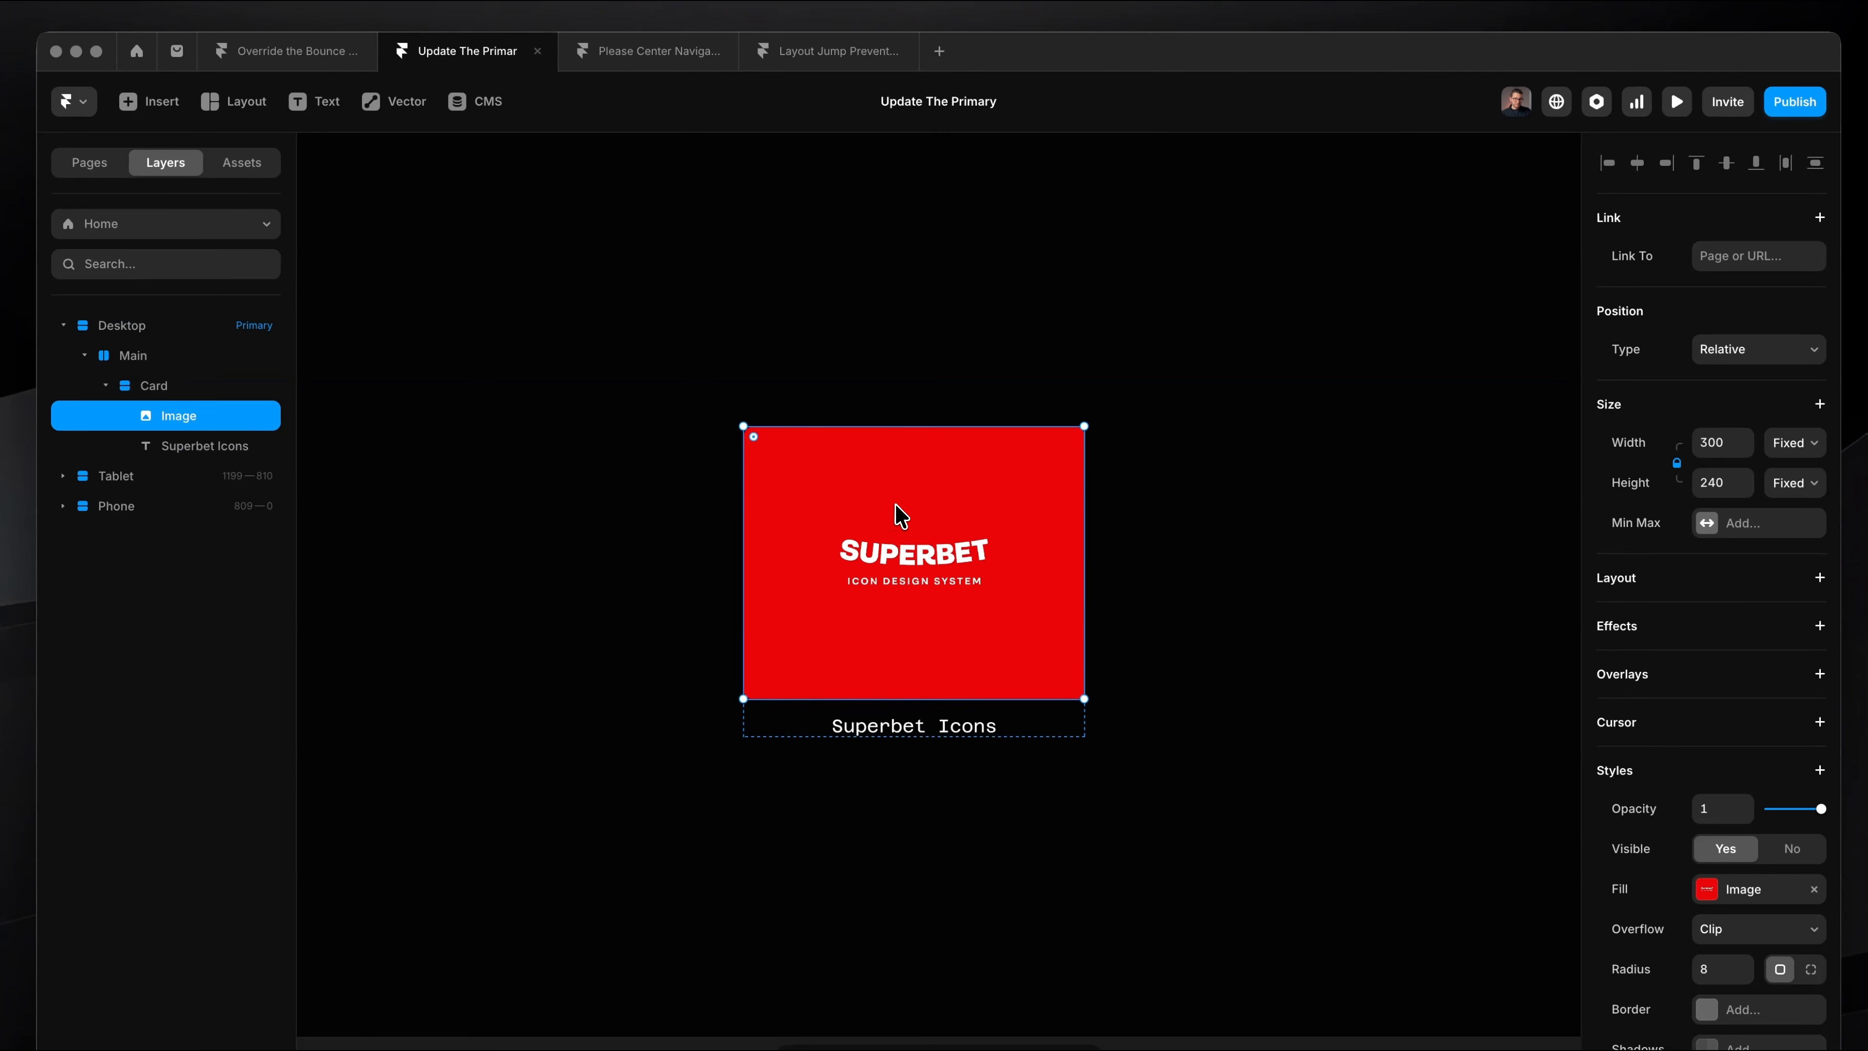
{"action": "key", "text": "Escape"}
{"action": "scroll", "coordinate": [875, 474], "scroll_direction": "down", "scroll_amount": 1}
{"action": "scroll", "coordinate": [895, 492], "scroll_direction": "up", "scroll_amount": 4}
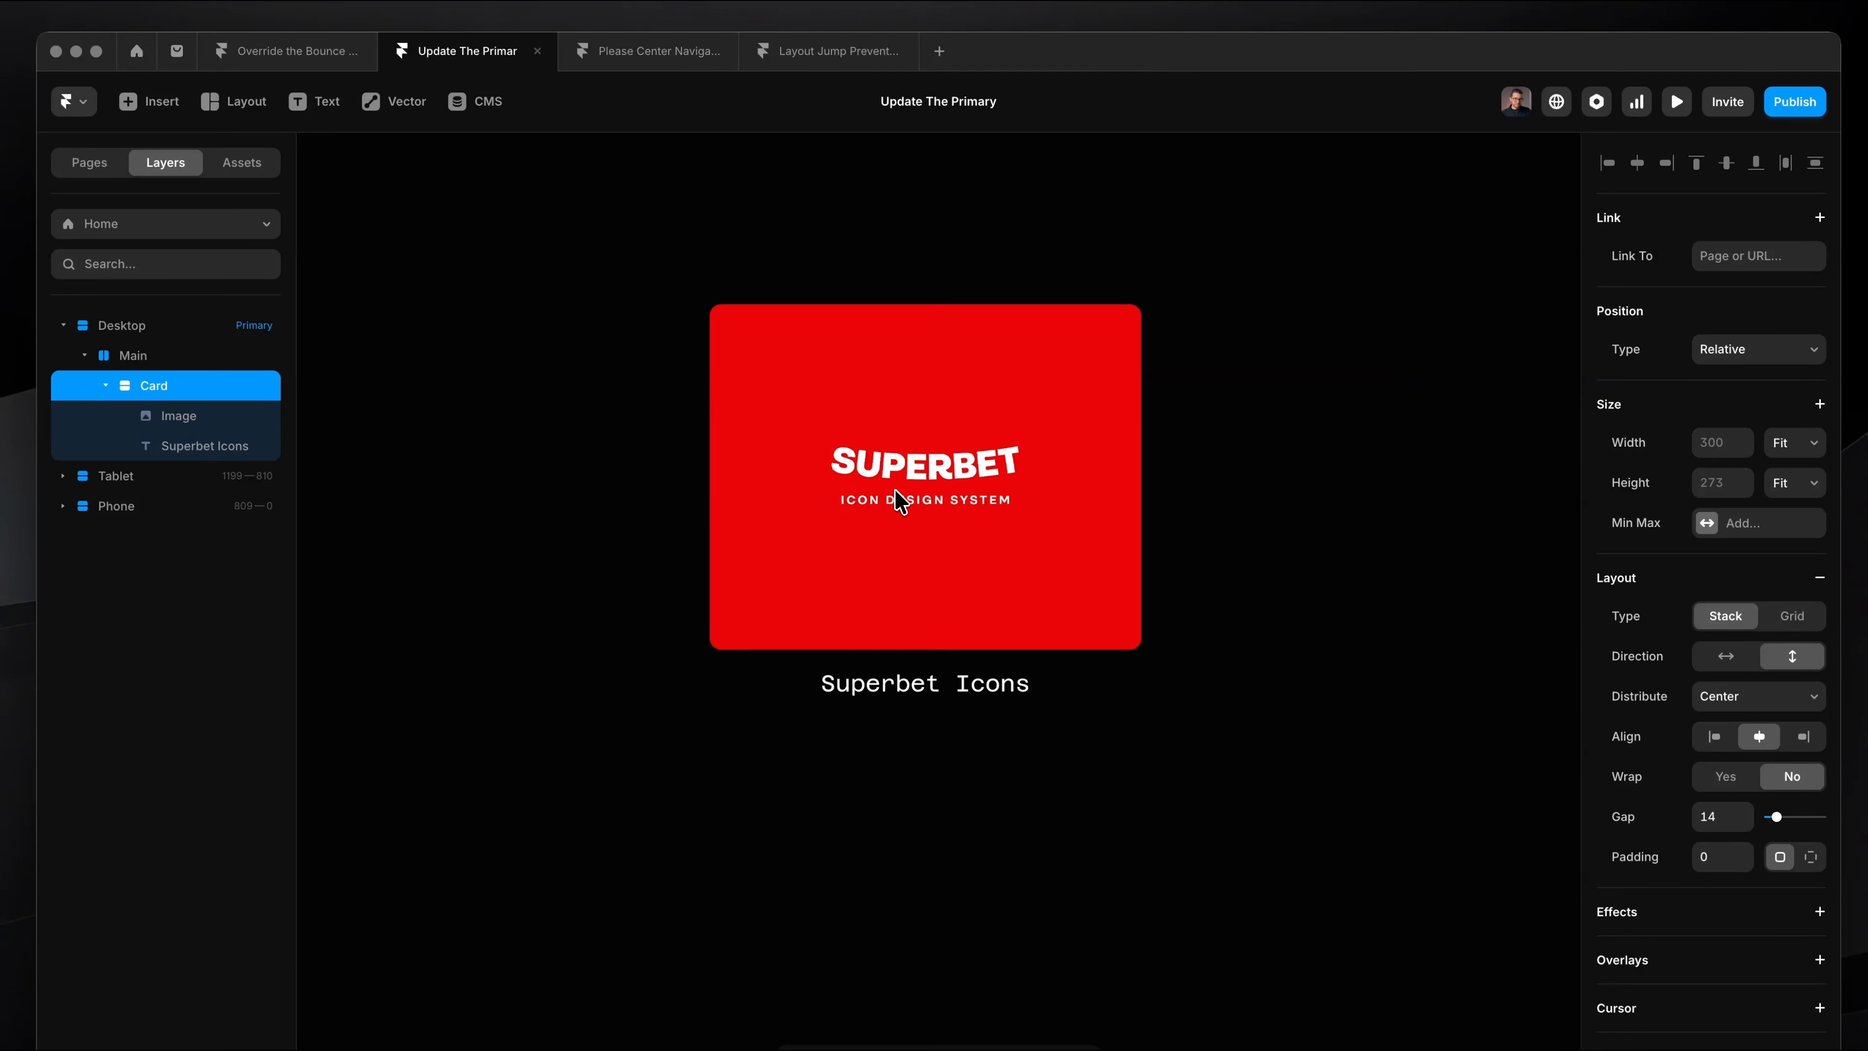
{"action": "left_click", "coordinate": [915, 508]}
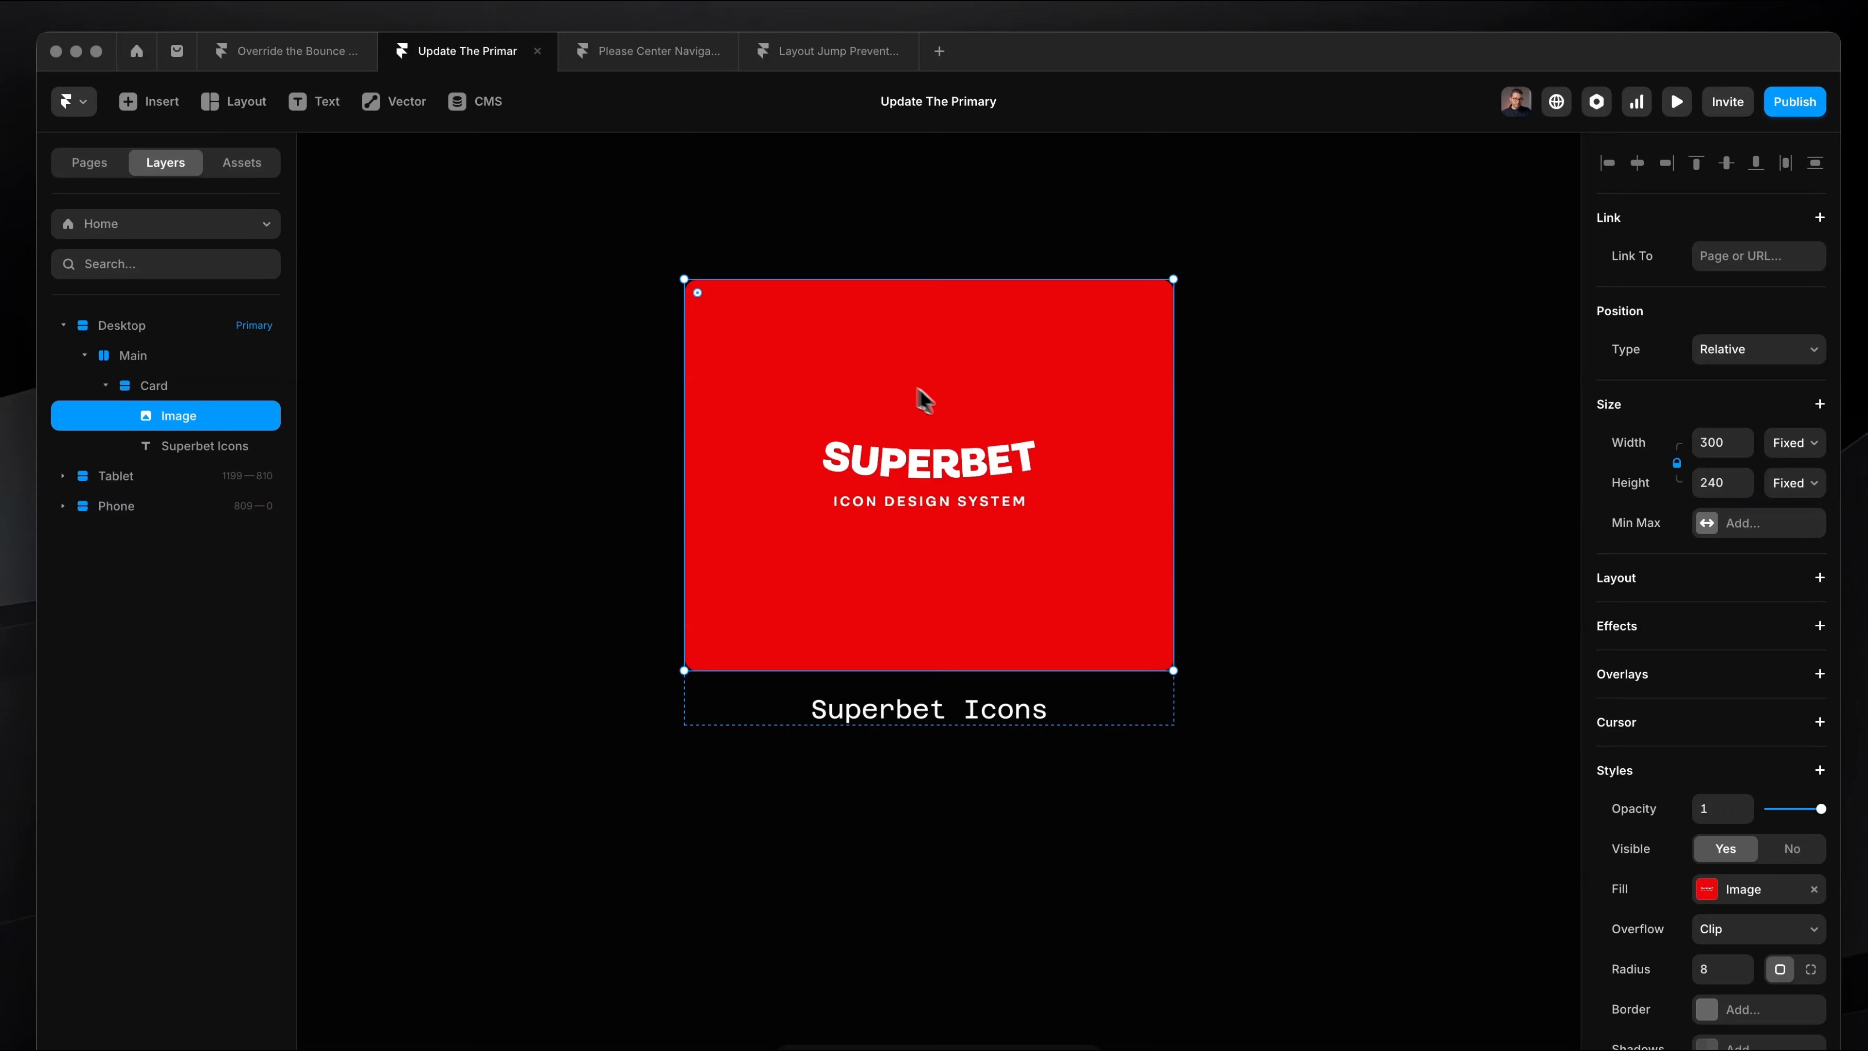
{"action": "left_click", "coordinate": [899, 712]}
Step: Turn the Card stack into a component named Card and rename its primary variant Default
{"action": "left_click", "coordinate": [904, 694]}
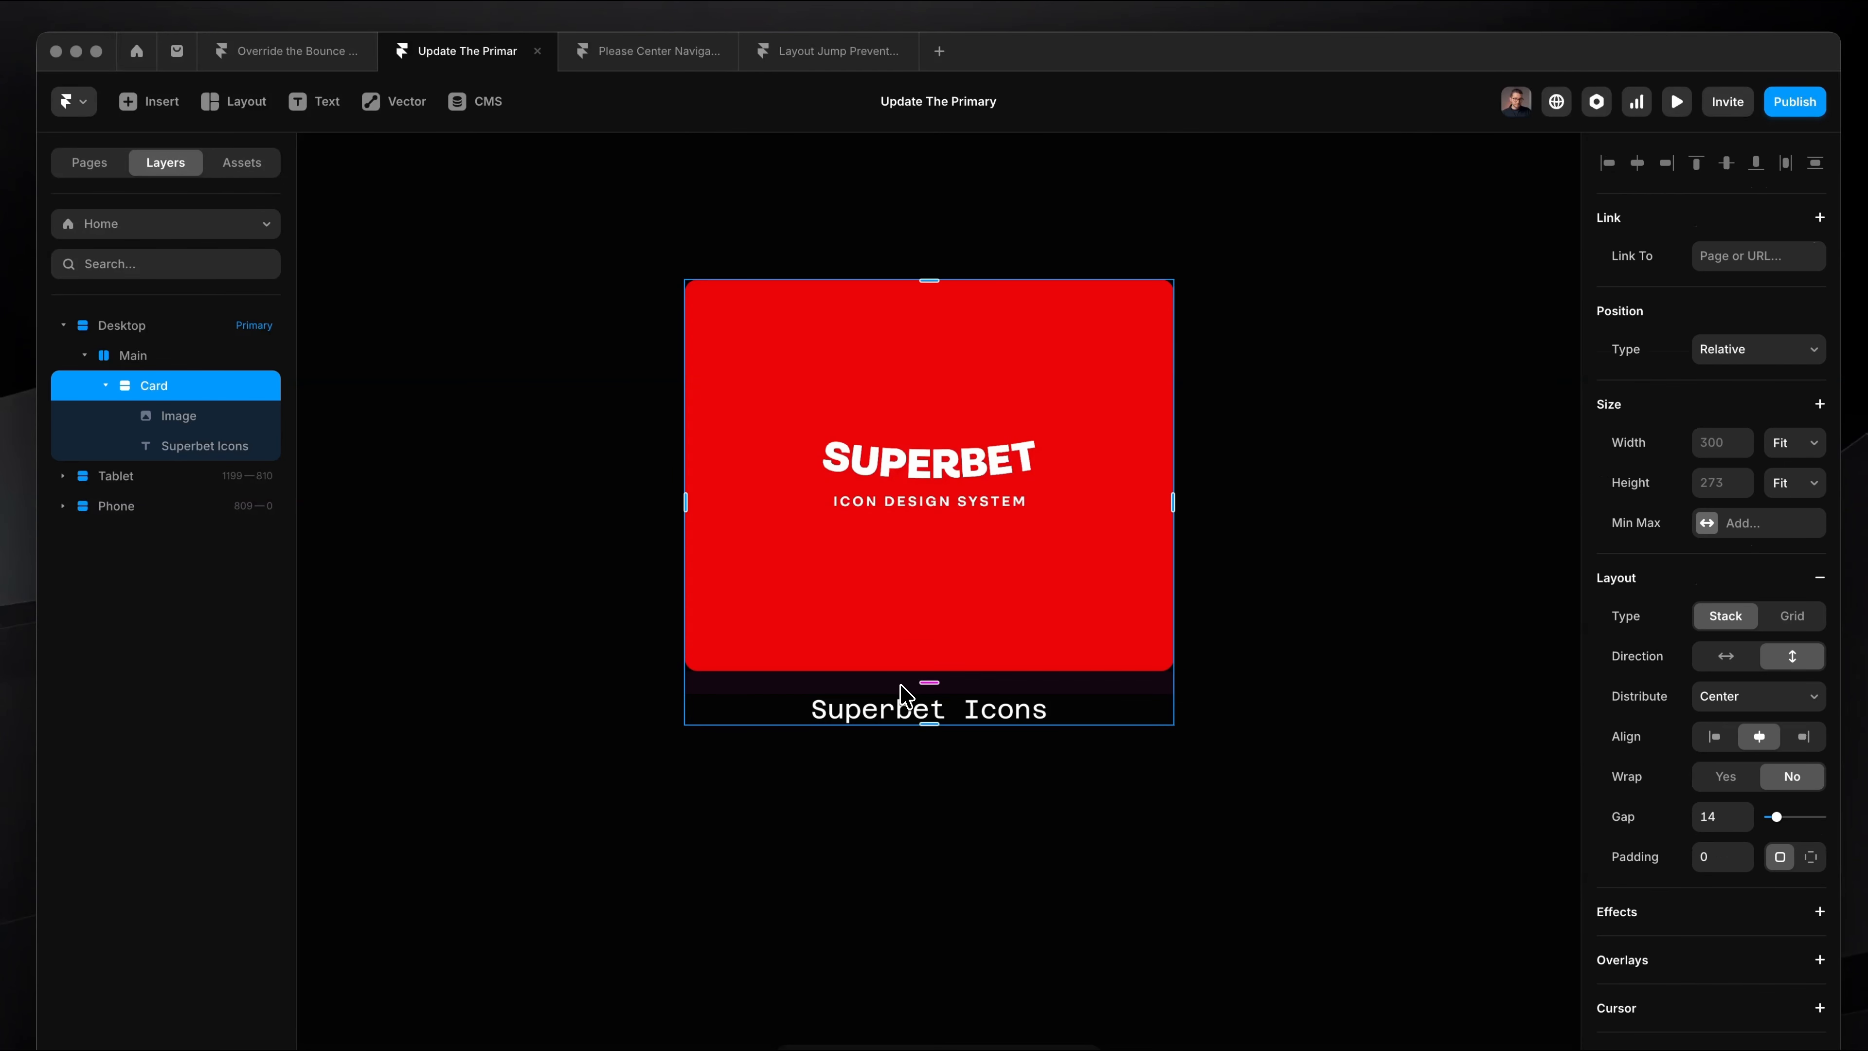
{"action": "right_click", "coordinate": [905, 695]}
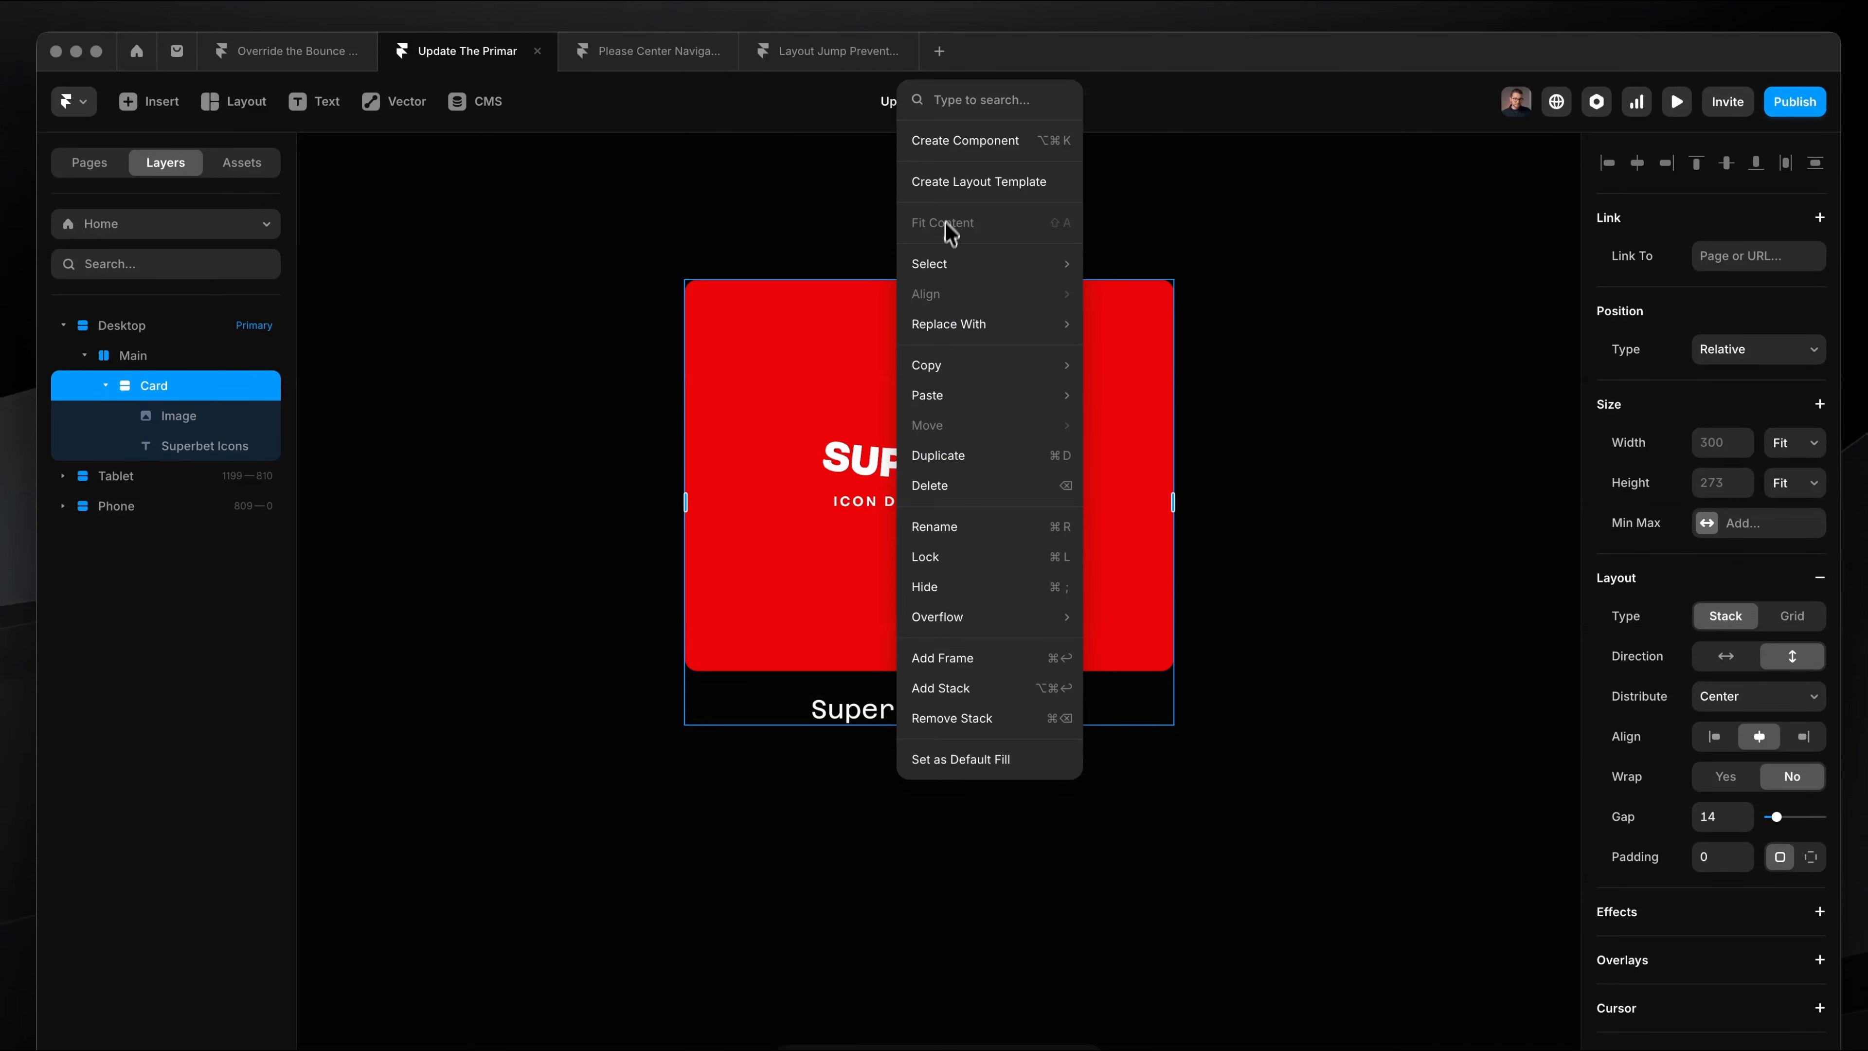
{"action": "left_click", "coordinate": [964, 155]}
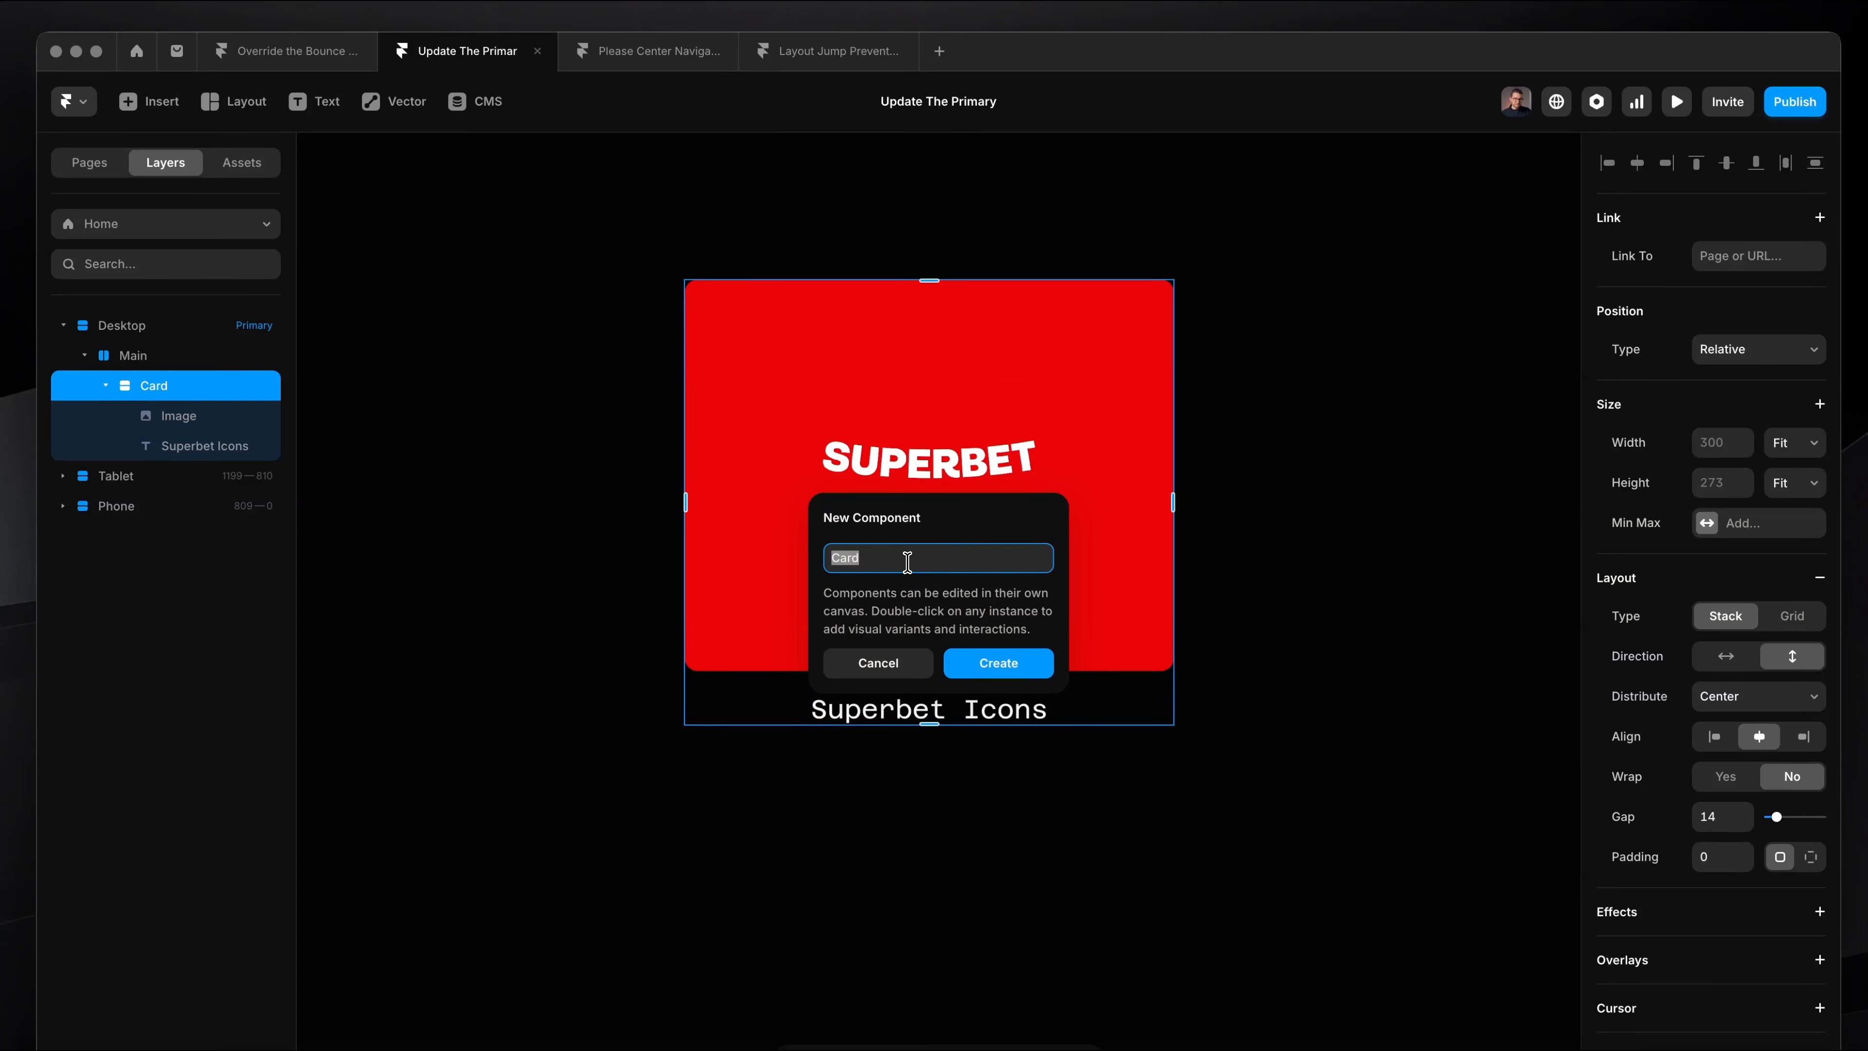
{"action": "left_click", "coordinate": [990, 659]}
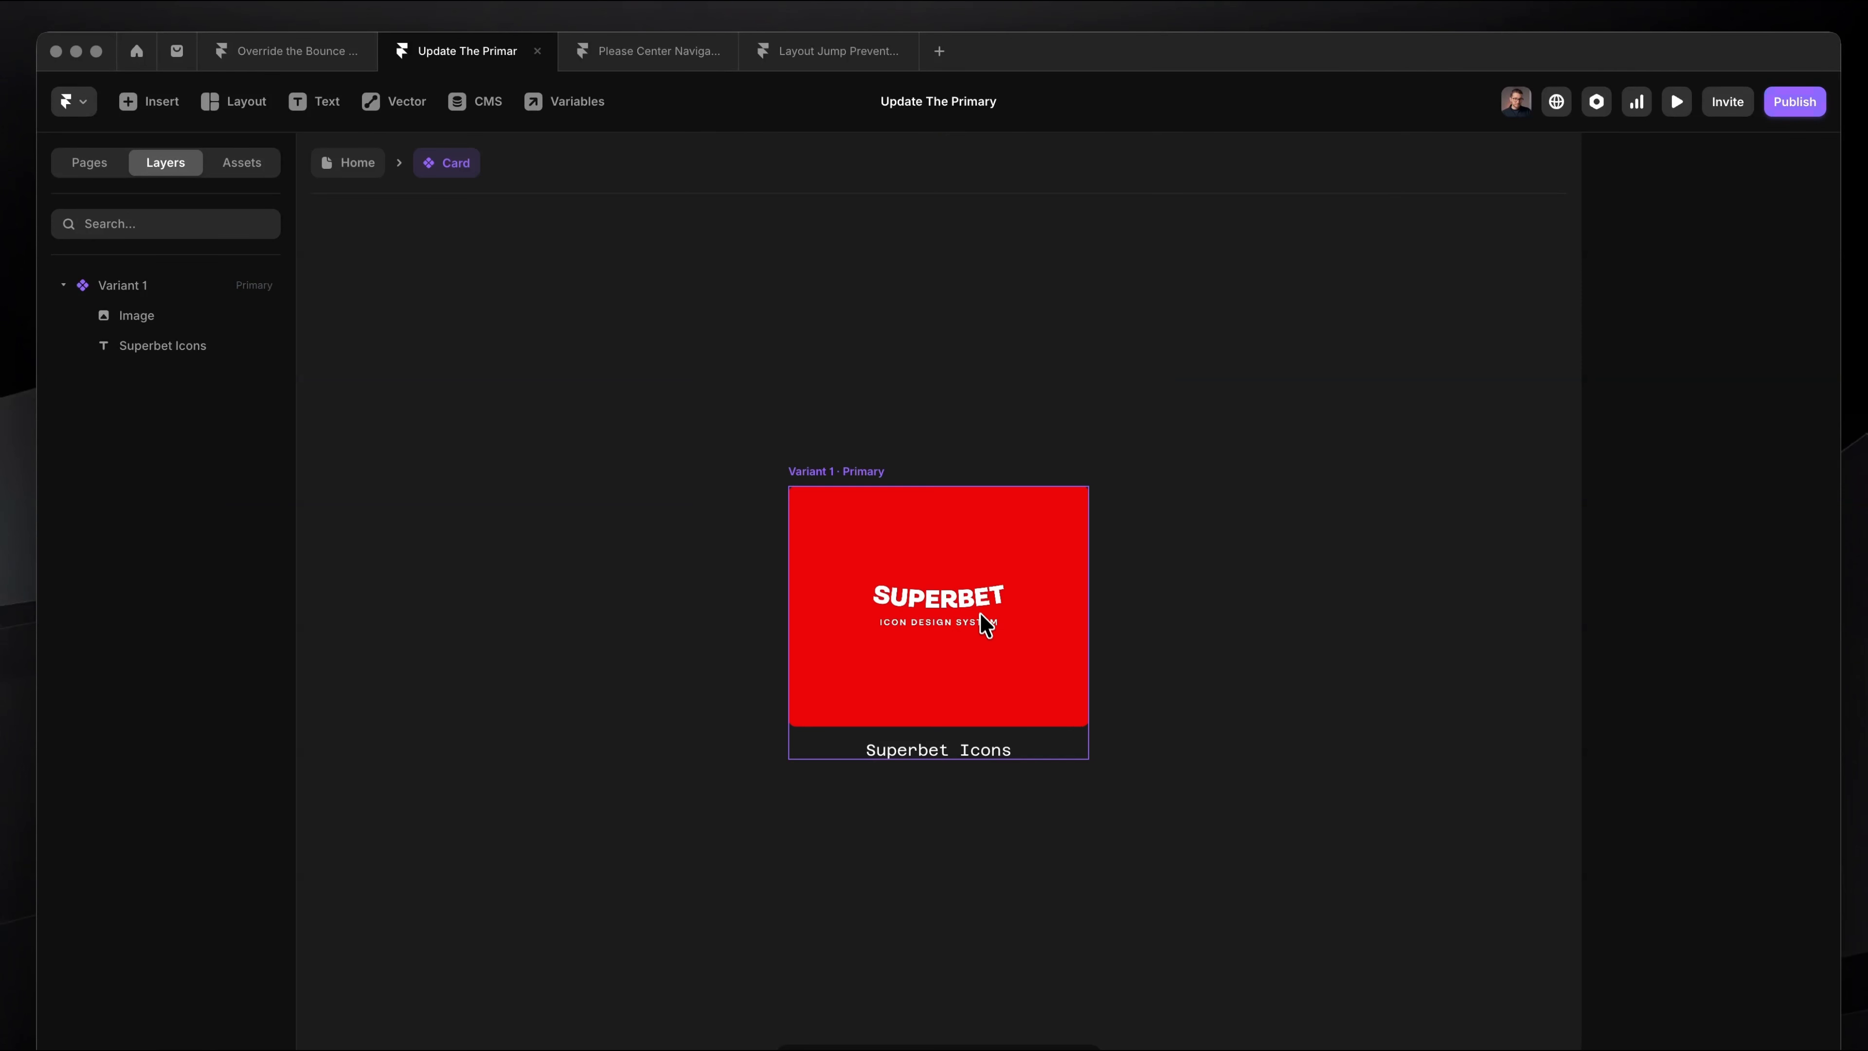
{"action": "scroll", "coordinate": [980, 614], "scroll_direction": "down", "scroll_amount": 2}
{"action": "scroll", "coordinate": [927, 518], "scroll_direction": "up", "scroll_amount": 6}
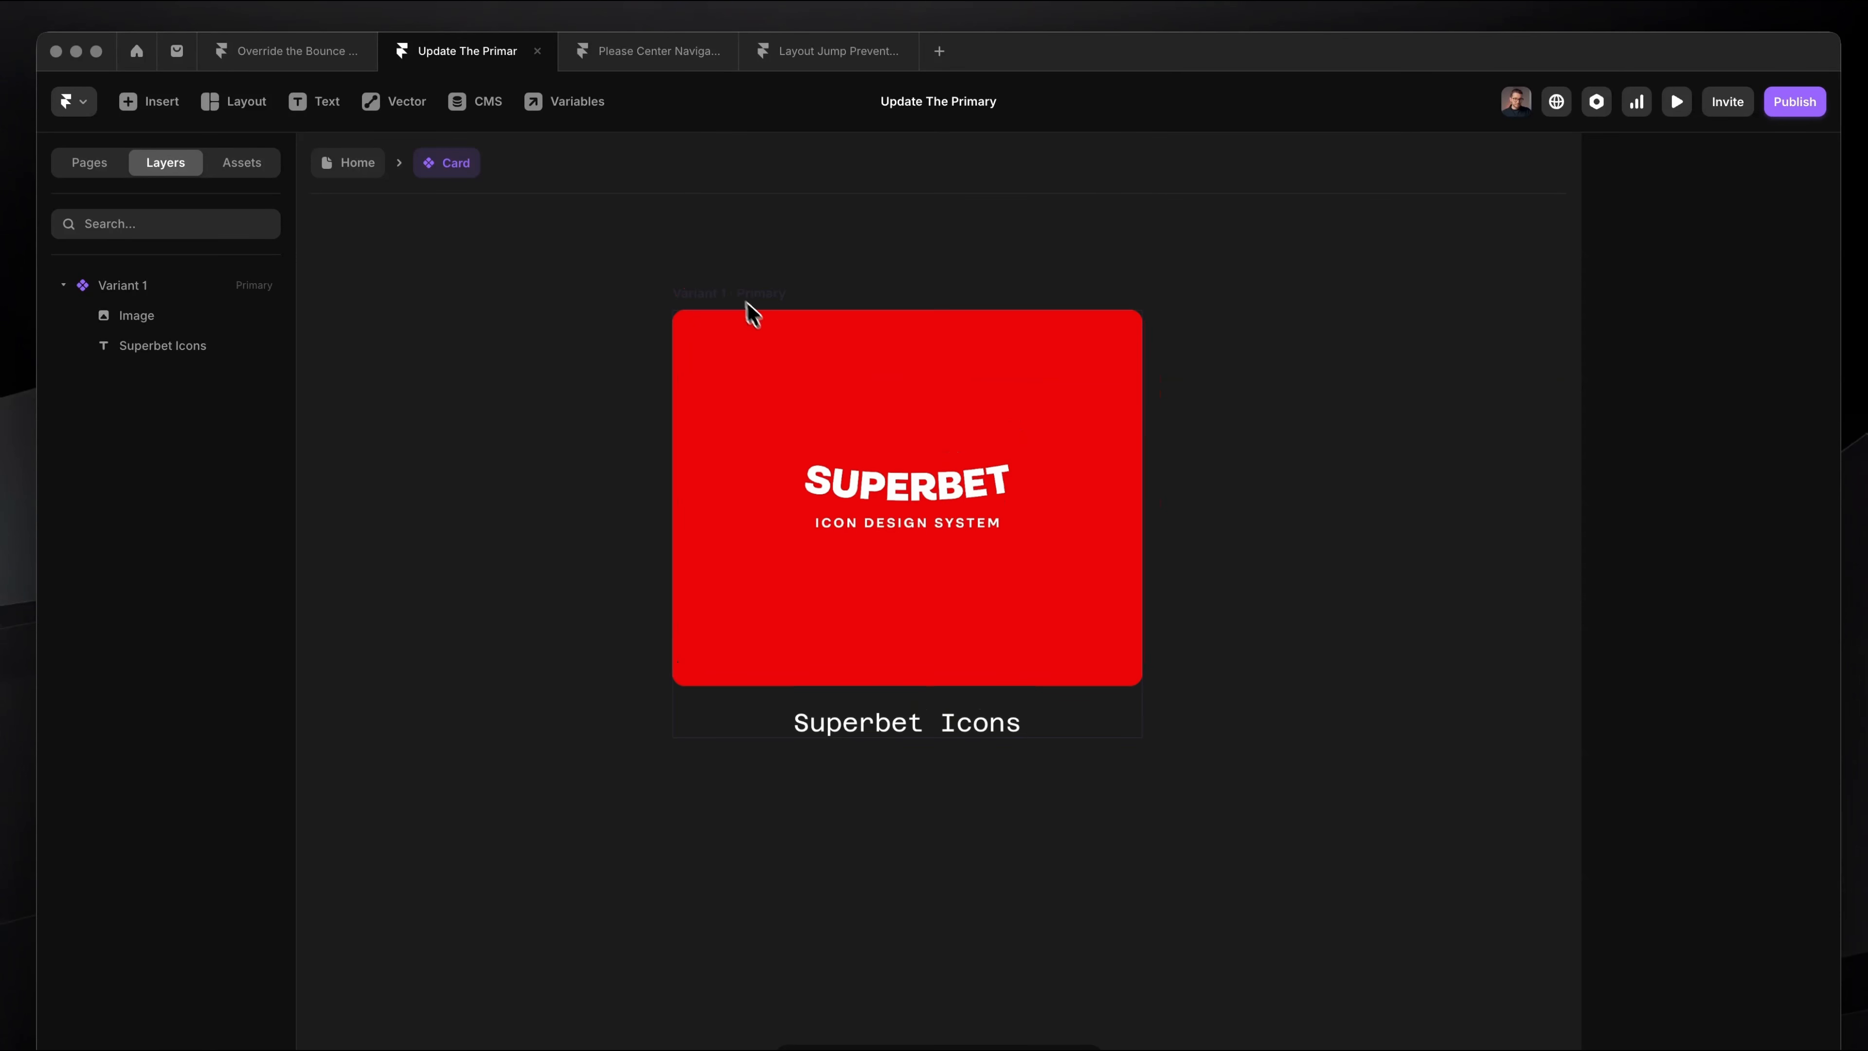
{"action": "left_click", "coordinate": [744, 301]}
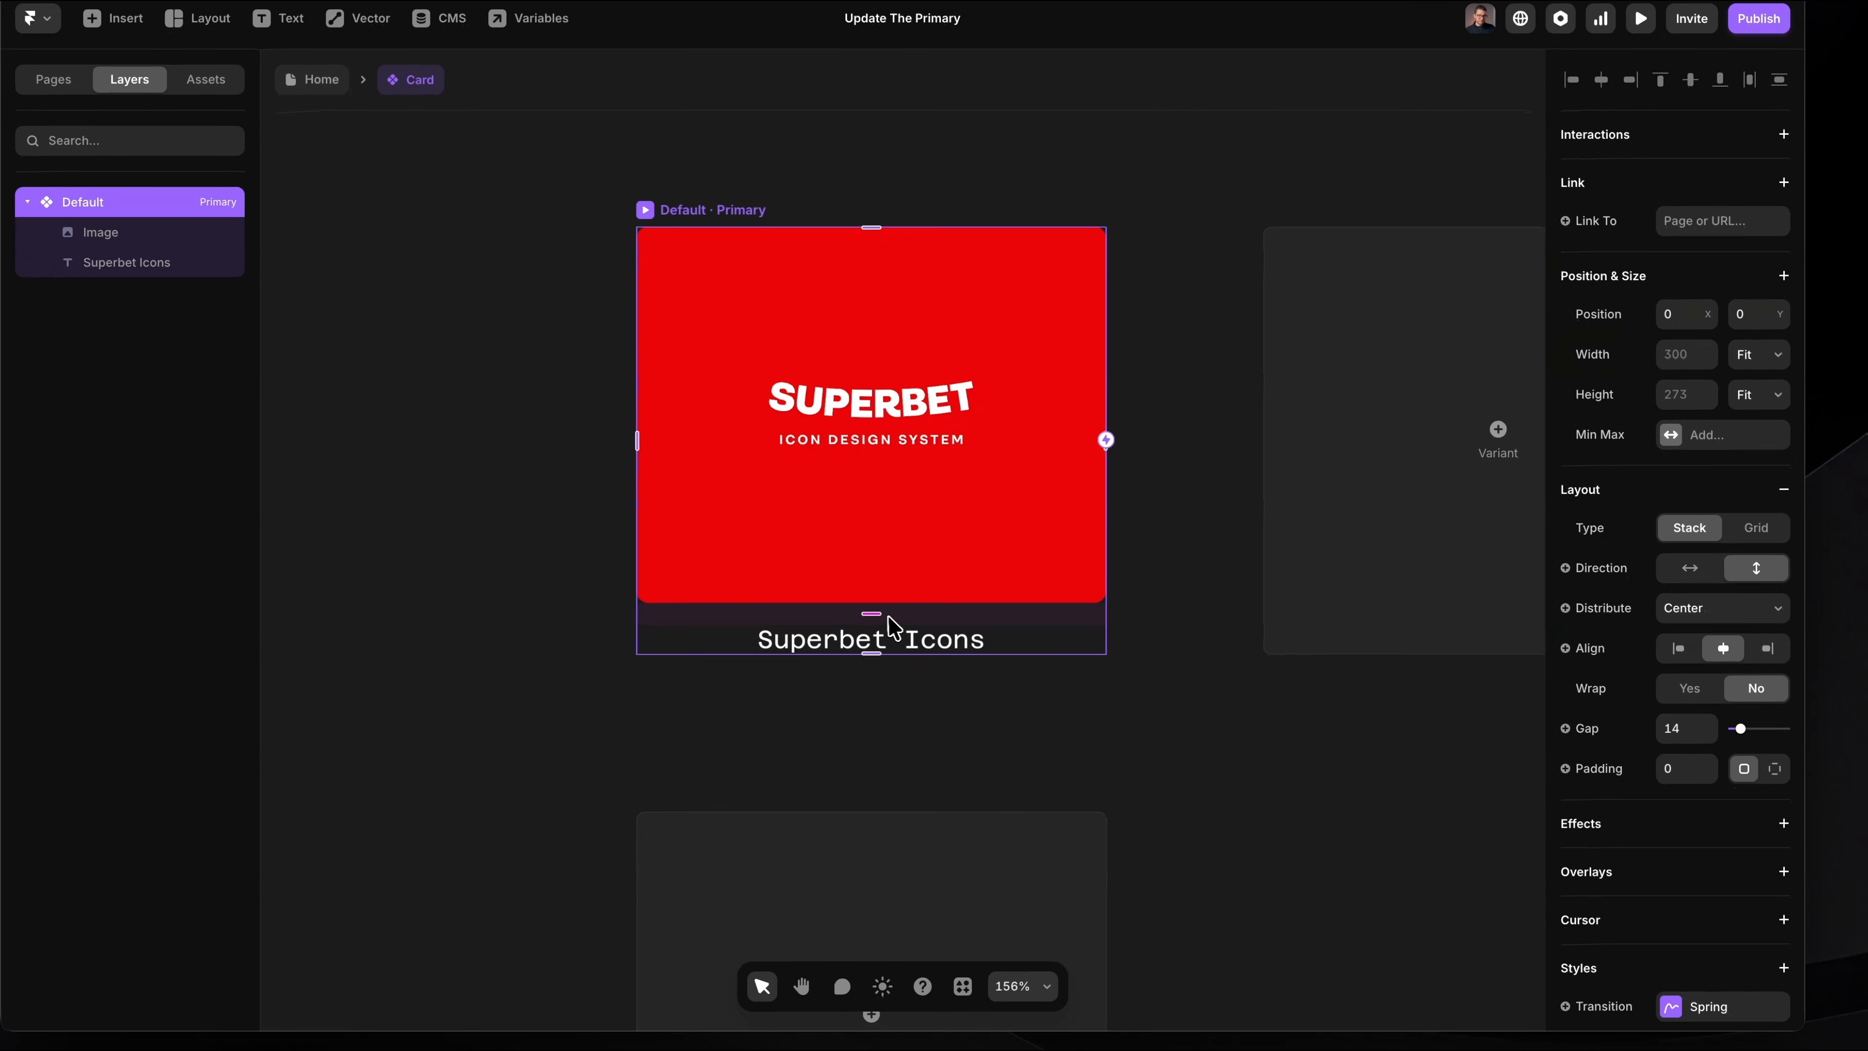
Step: Set the Default variant's stack gap to 0 and its Superbet Icons text opacity to 0
{"action": "left_click_drag", "start_coordinate": [872, 613], "coordinate": [875, 559]}
{"action": "left_click", "coordinate": [908, 622]}
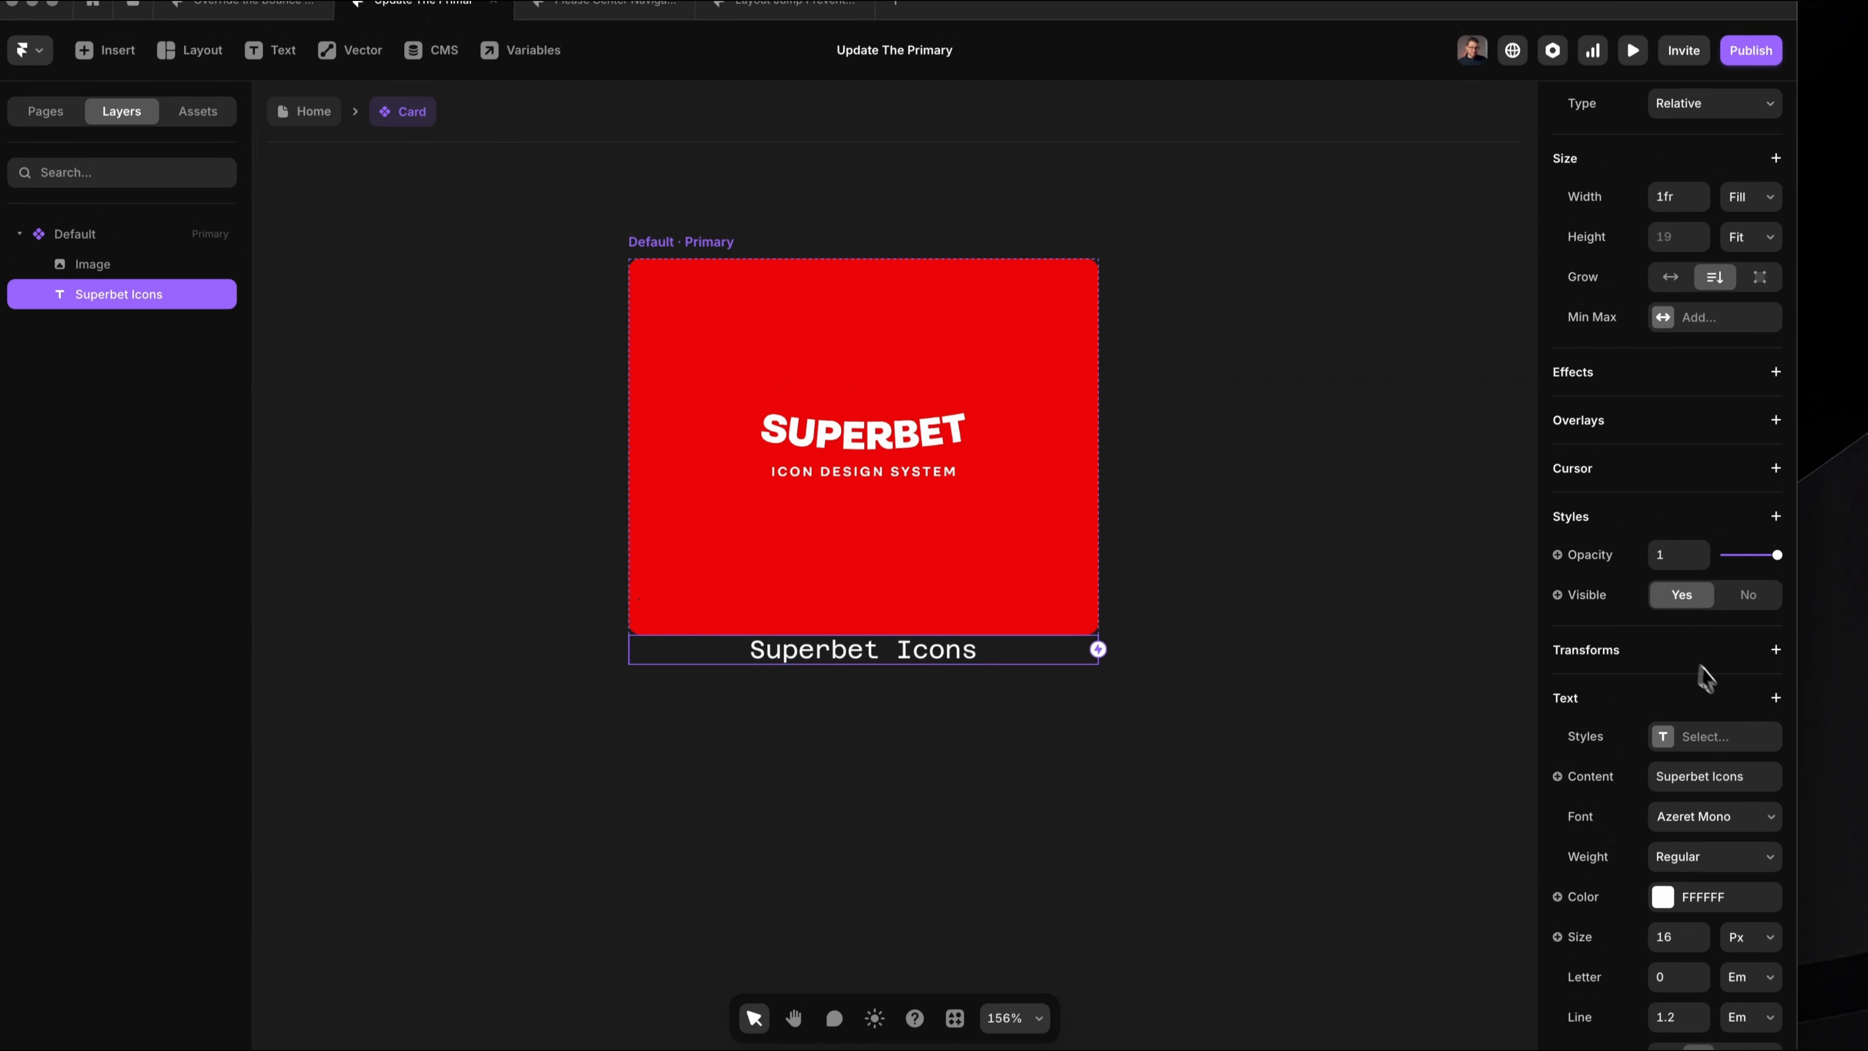
{"action": "scroll", "coordinate": [1714, 441], "scroll_direction": "down", "scroll_amount": 2}
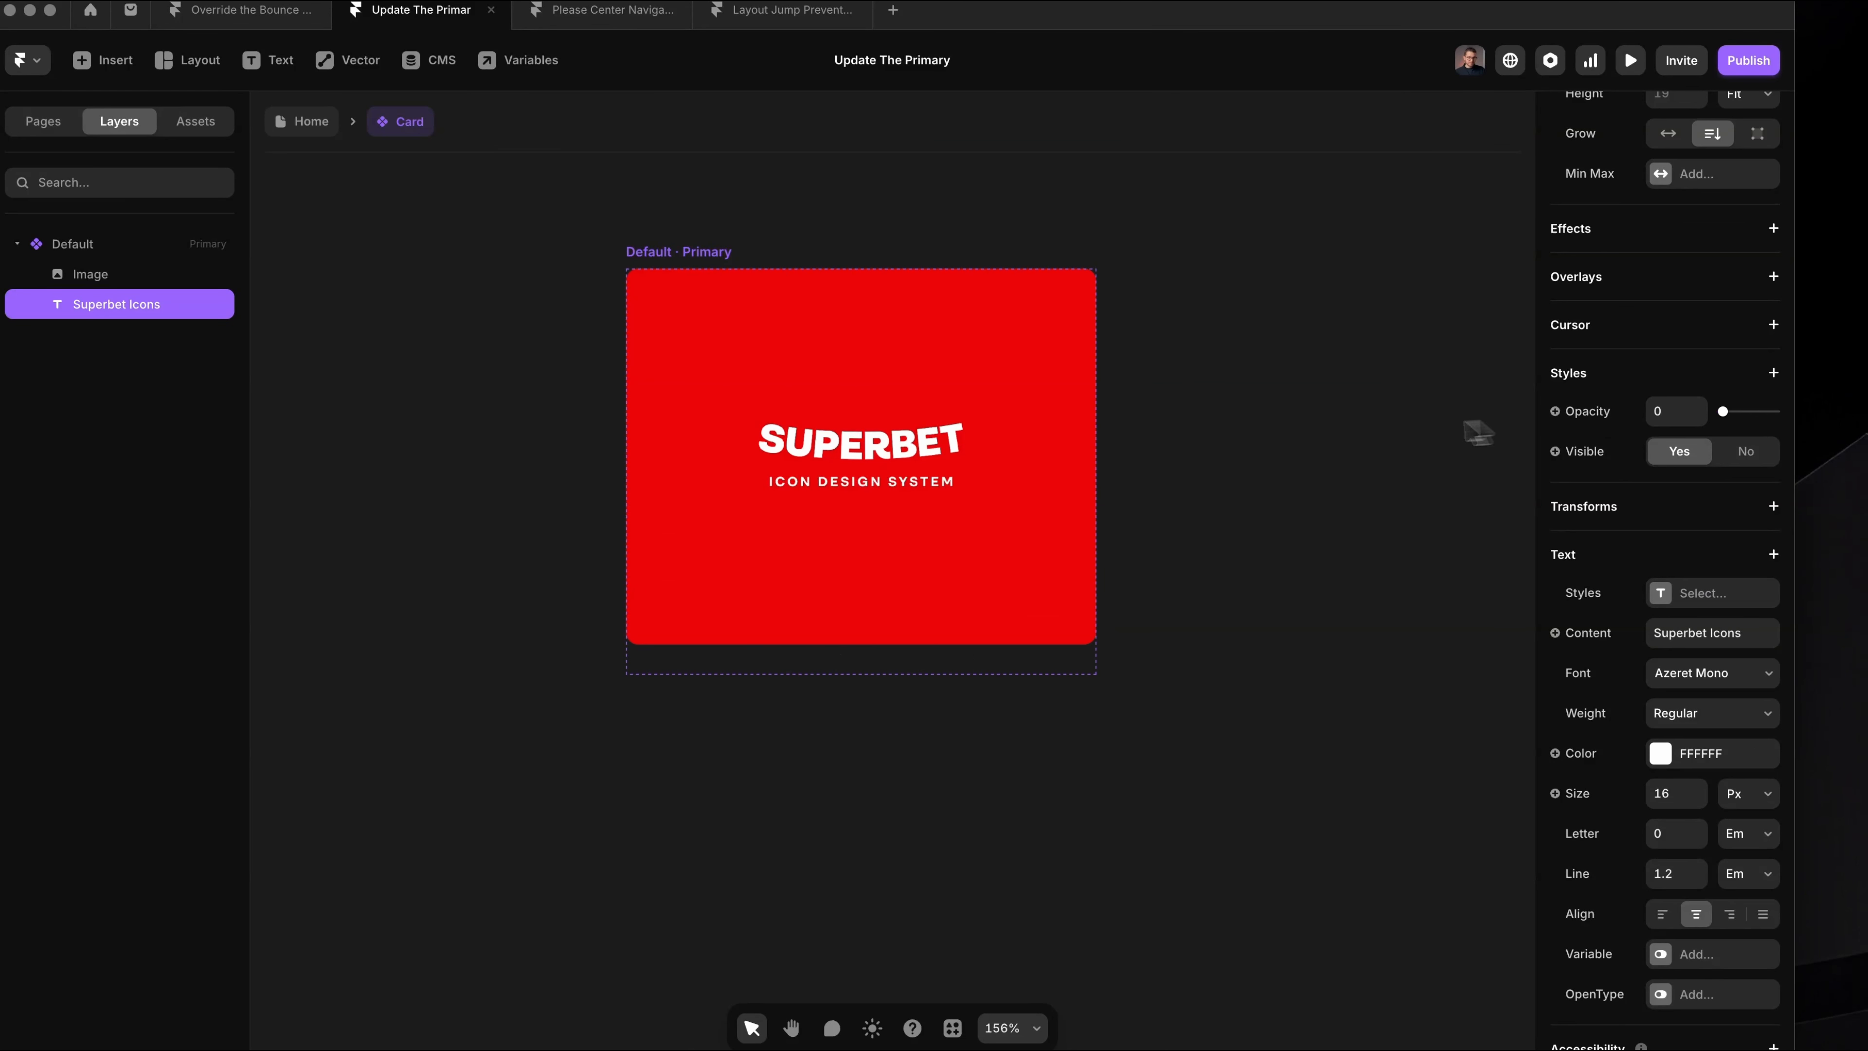
Step: Add a second variant named Hover beside the Default variant of the Card component
{"action": "left_click", "coordinate": [744, 248]}
{"action": "left_click", "coordinate": [746, 258]}
{"action": "scroll", "coordinate": [746, 258], "scroll_direction": "down", "scroll_amount": 3}
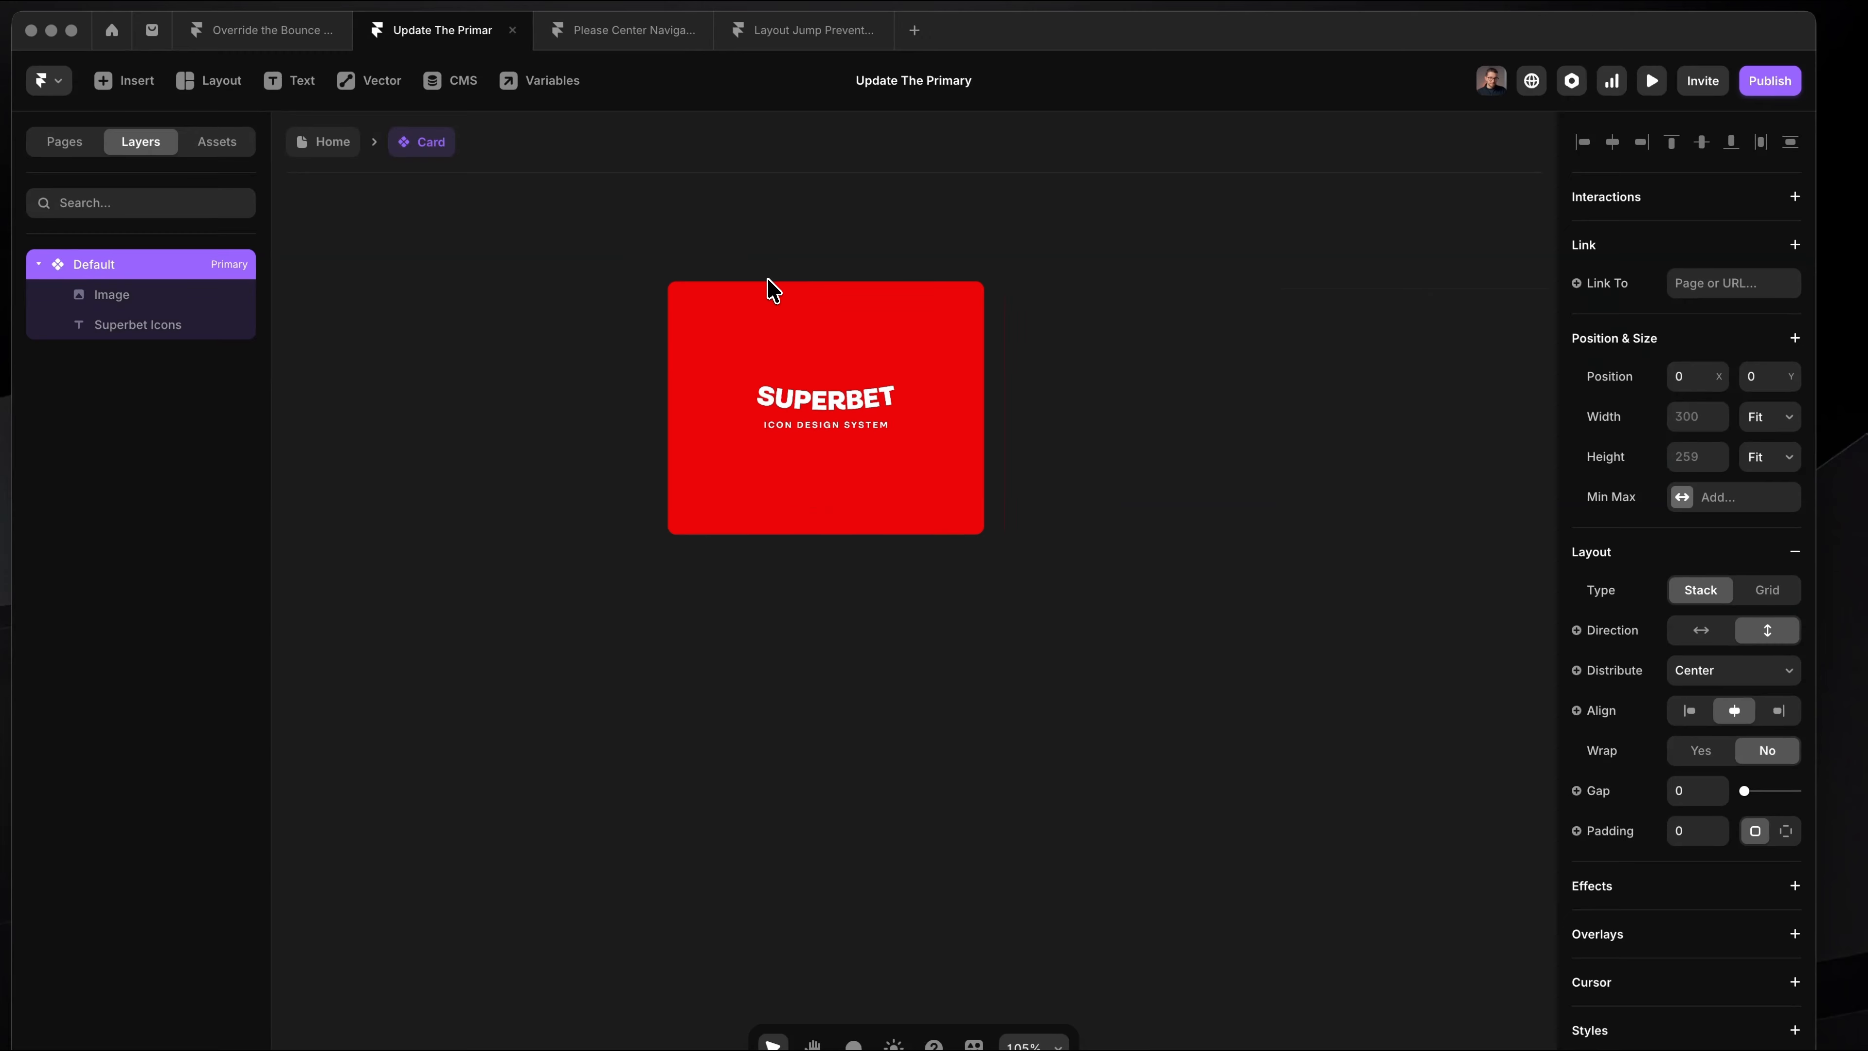
{"action": "left_click", "coordinate": [1170, 376]}
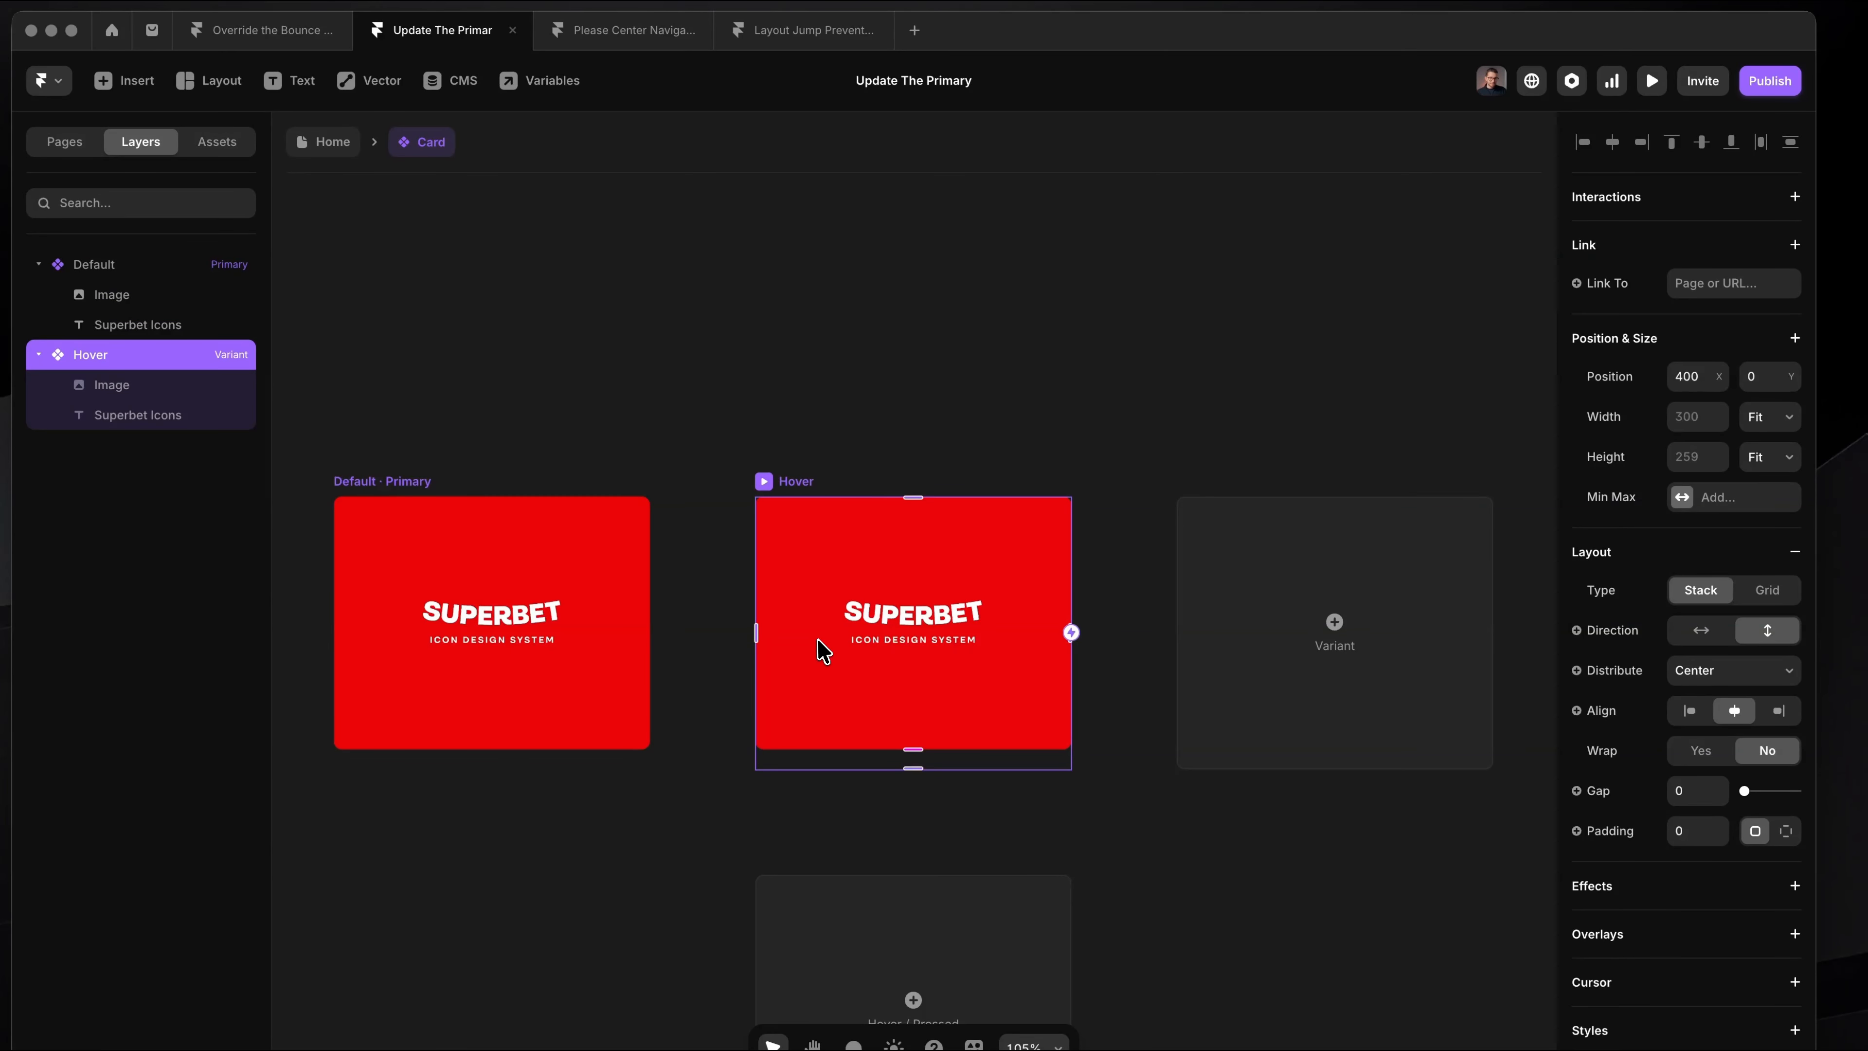
Step: Set the Hover variant's Superbet Icons text opacity to 1 and its stack gap to 14
{"action": "left_click", "coordinate": [912, 647]}
{"action": "scroll", "coordinate": [914, 651], "scroll_direction": "up", "scroll_amount": 5}
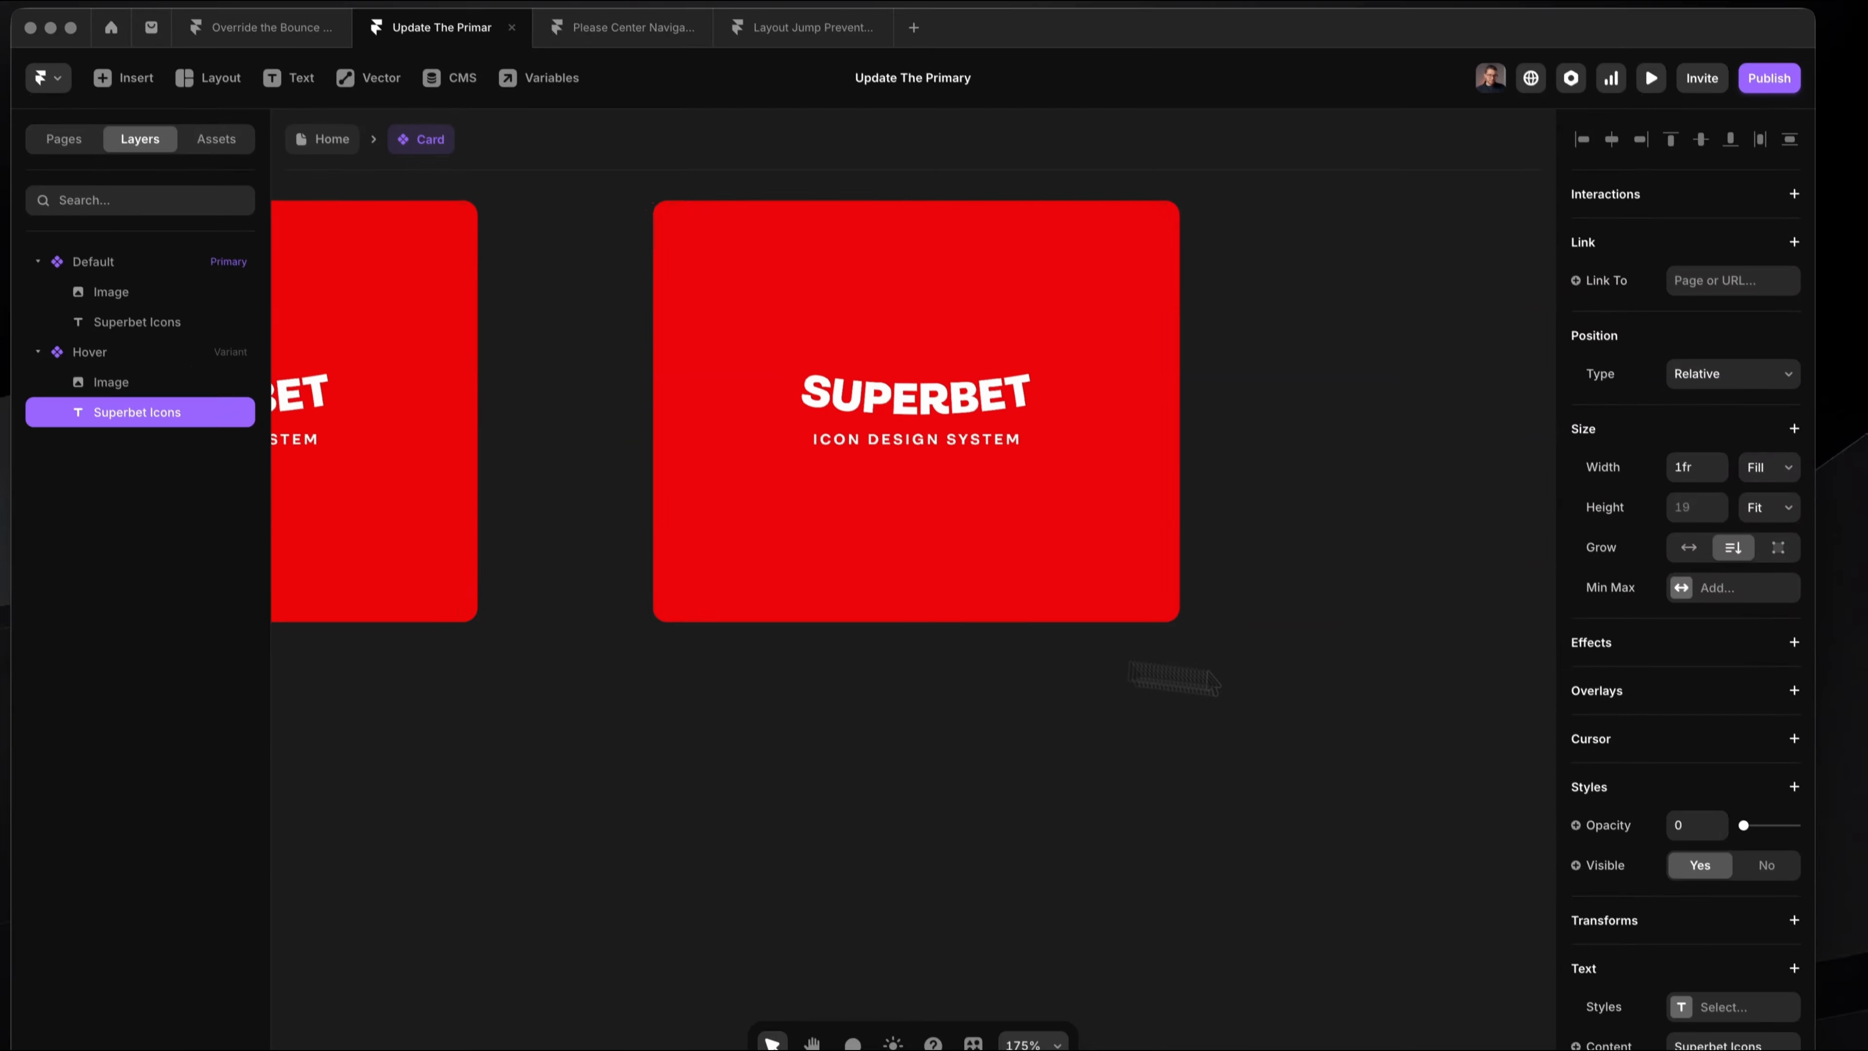
{"action": "left_click_drag", "start_coordinate": [1744, 828], "coordinate": [1801, 828]}
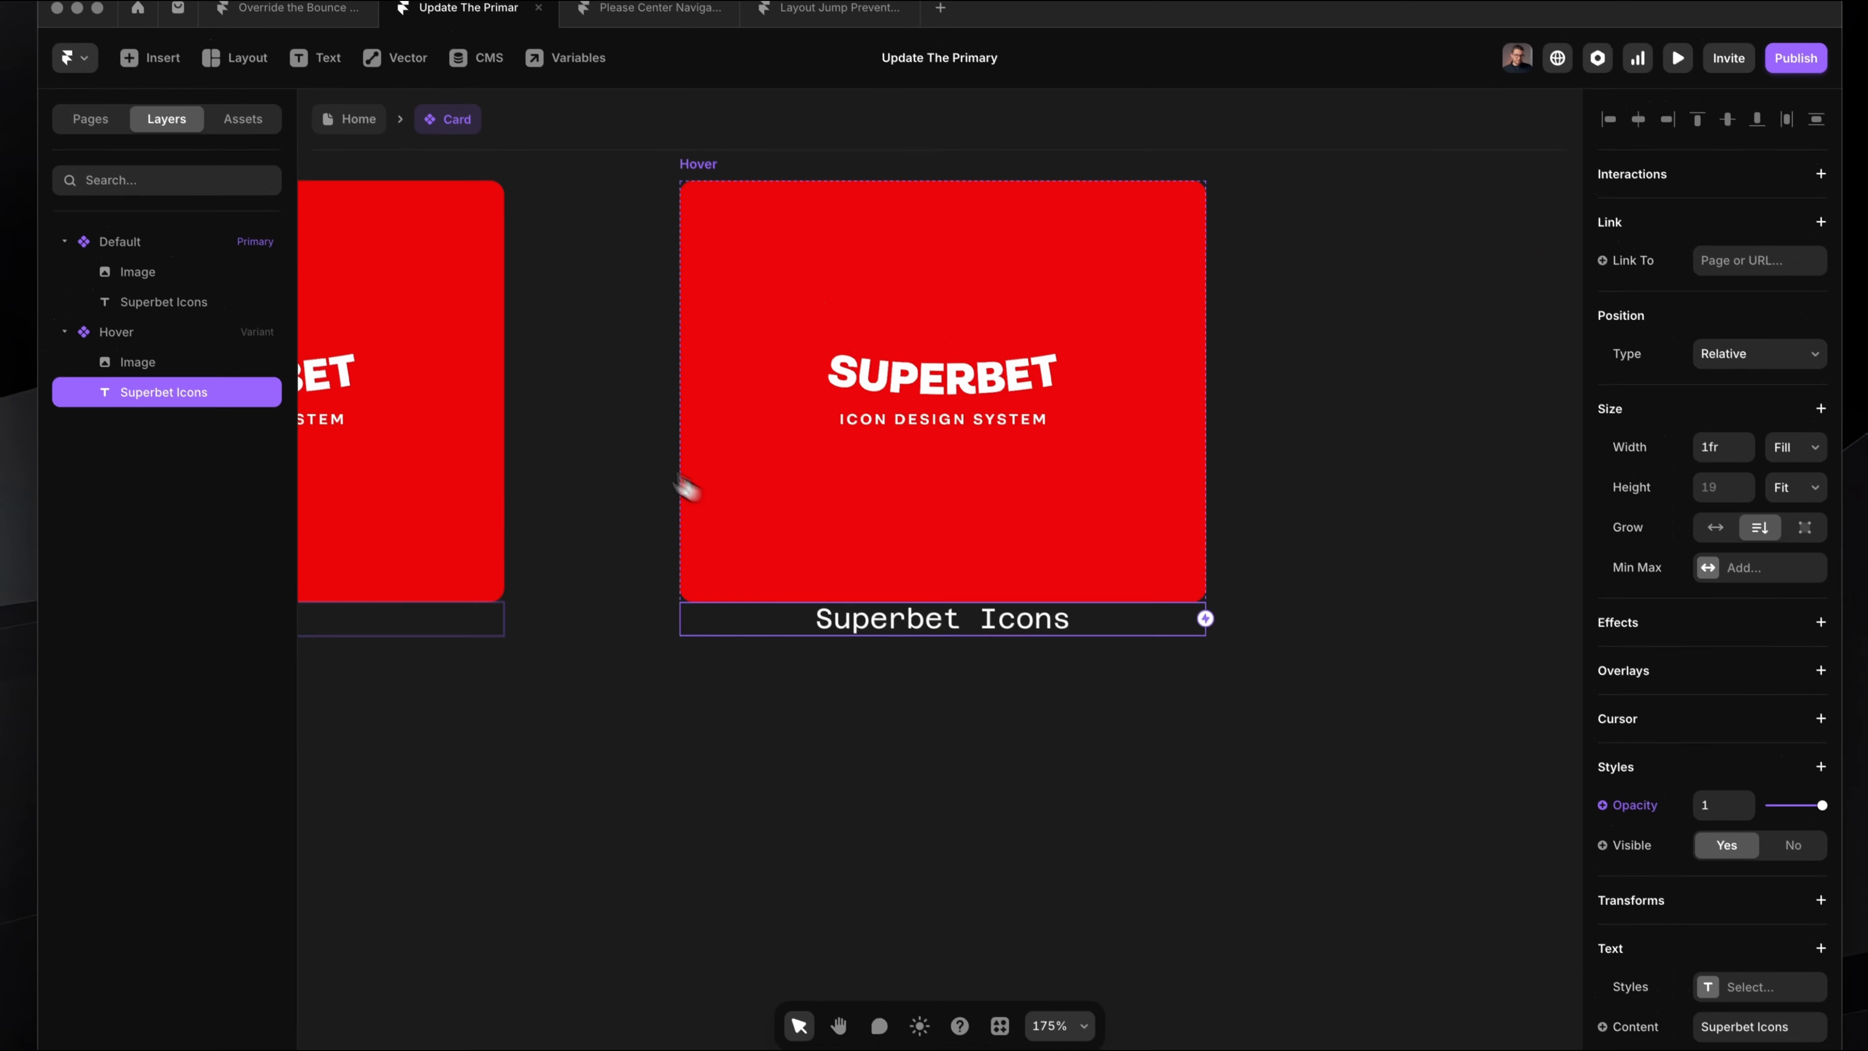
{"action": "left_click", "coordinate": [196, 331]}
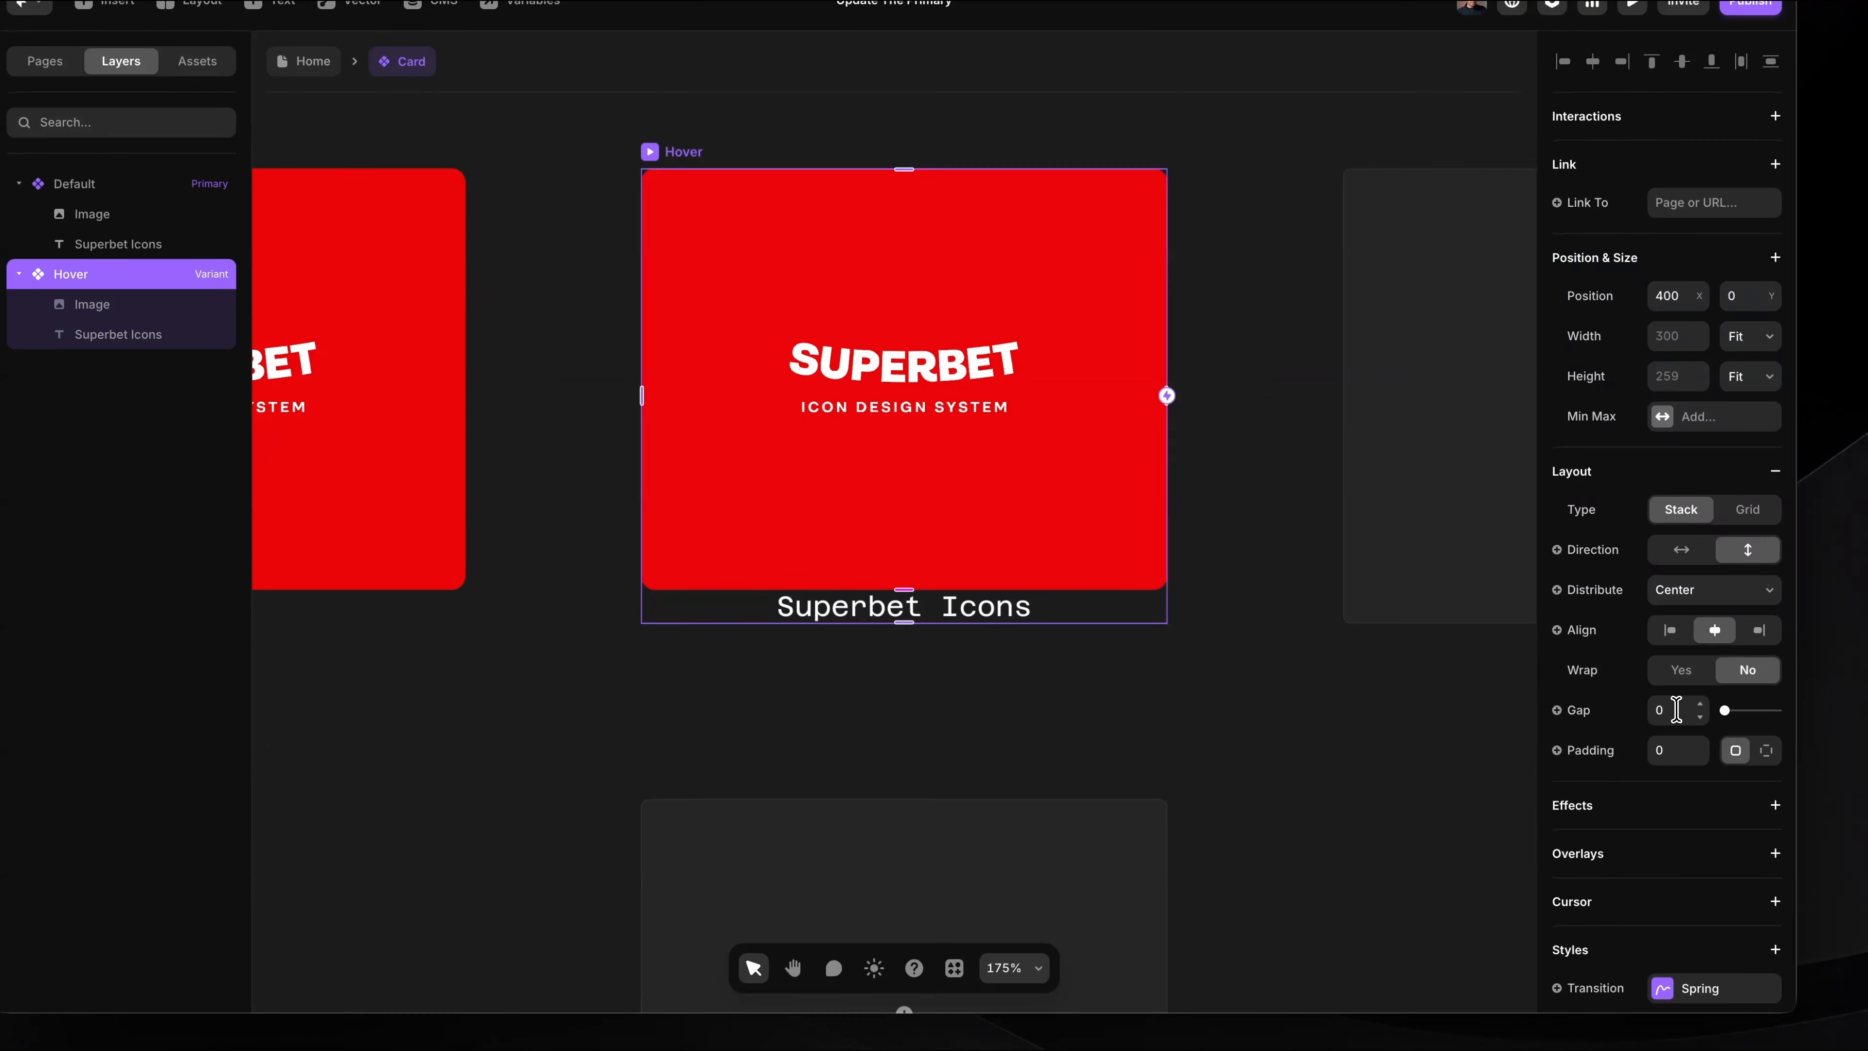
{"action": "left_click", "coordinate": [1753, 801]}
{"action": "type", "text": "10"}
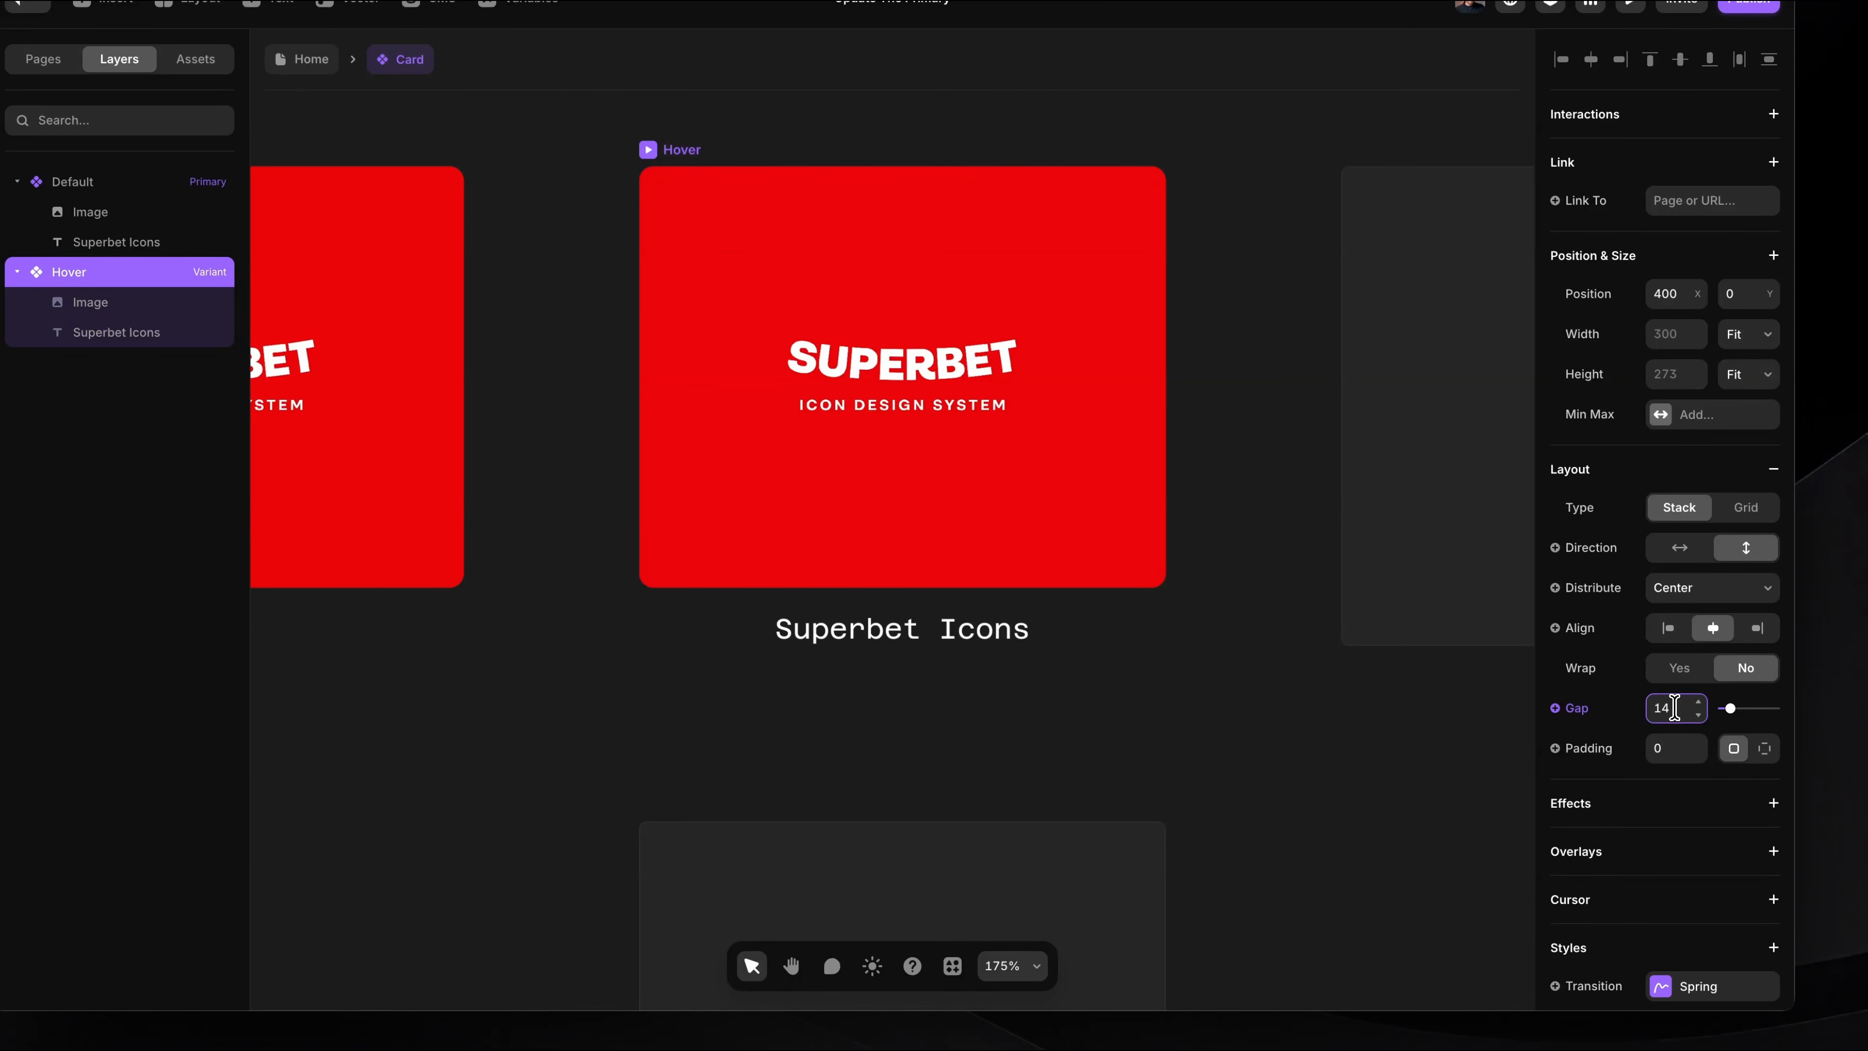
{"action": "left_click", "coordinate": [1217, 767]}
{"action": "scroll", "coordinate": [1216, 767], "scroll_direction": "down", "scroll_amount": 3}
{"action": "scroll", "coordinate": [1215, 766], "scroll_direction": "left", "scroll_amount": 2}
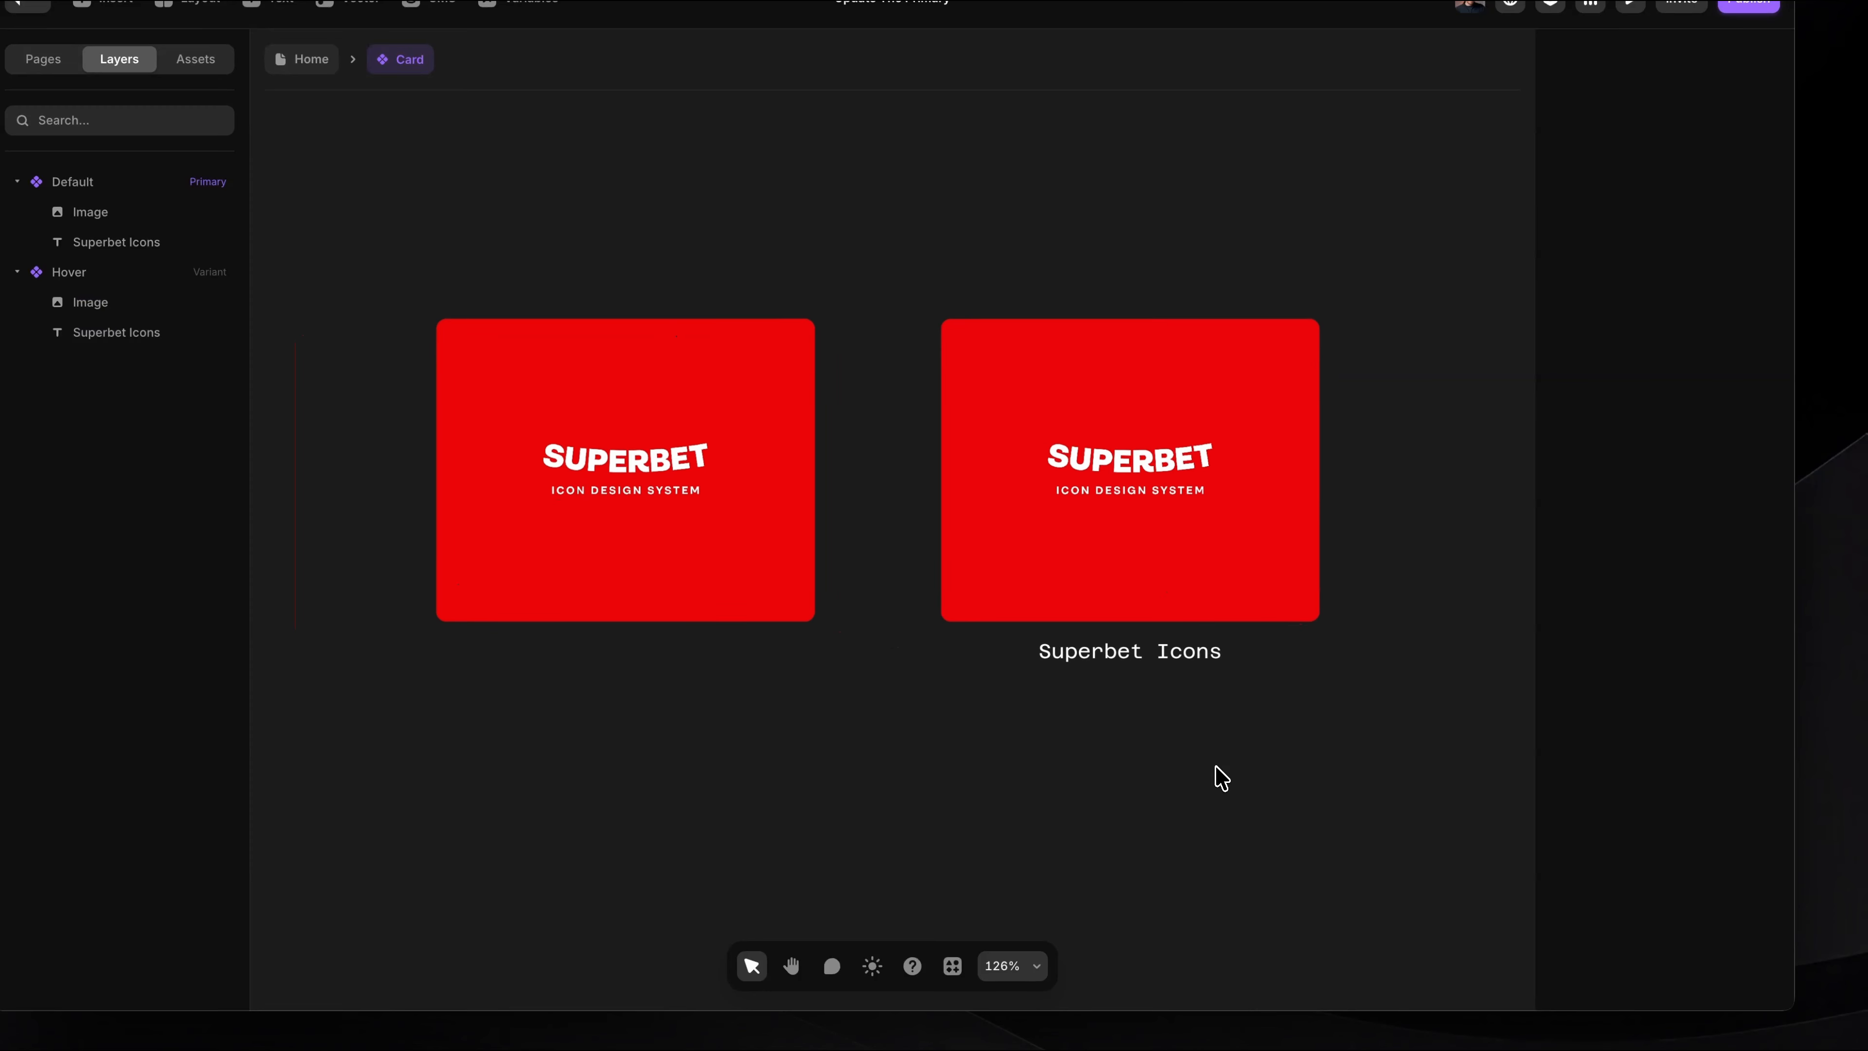
Step: Connect the Default variant to the Hover variant with a Mouse Enter interaction
{"action": "left_click", "coordinate": [613, 307]}
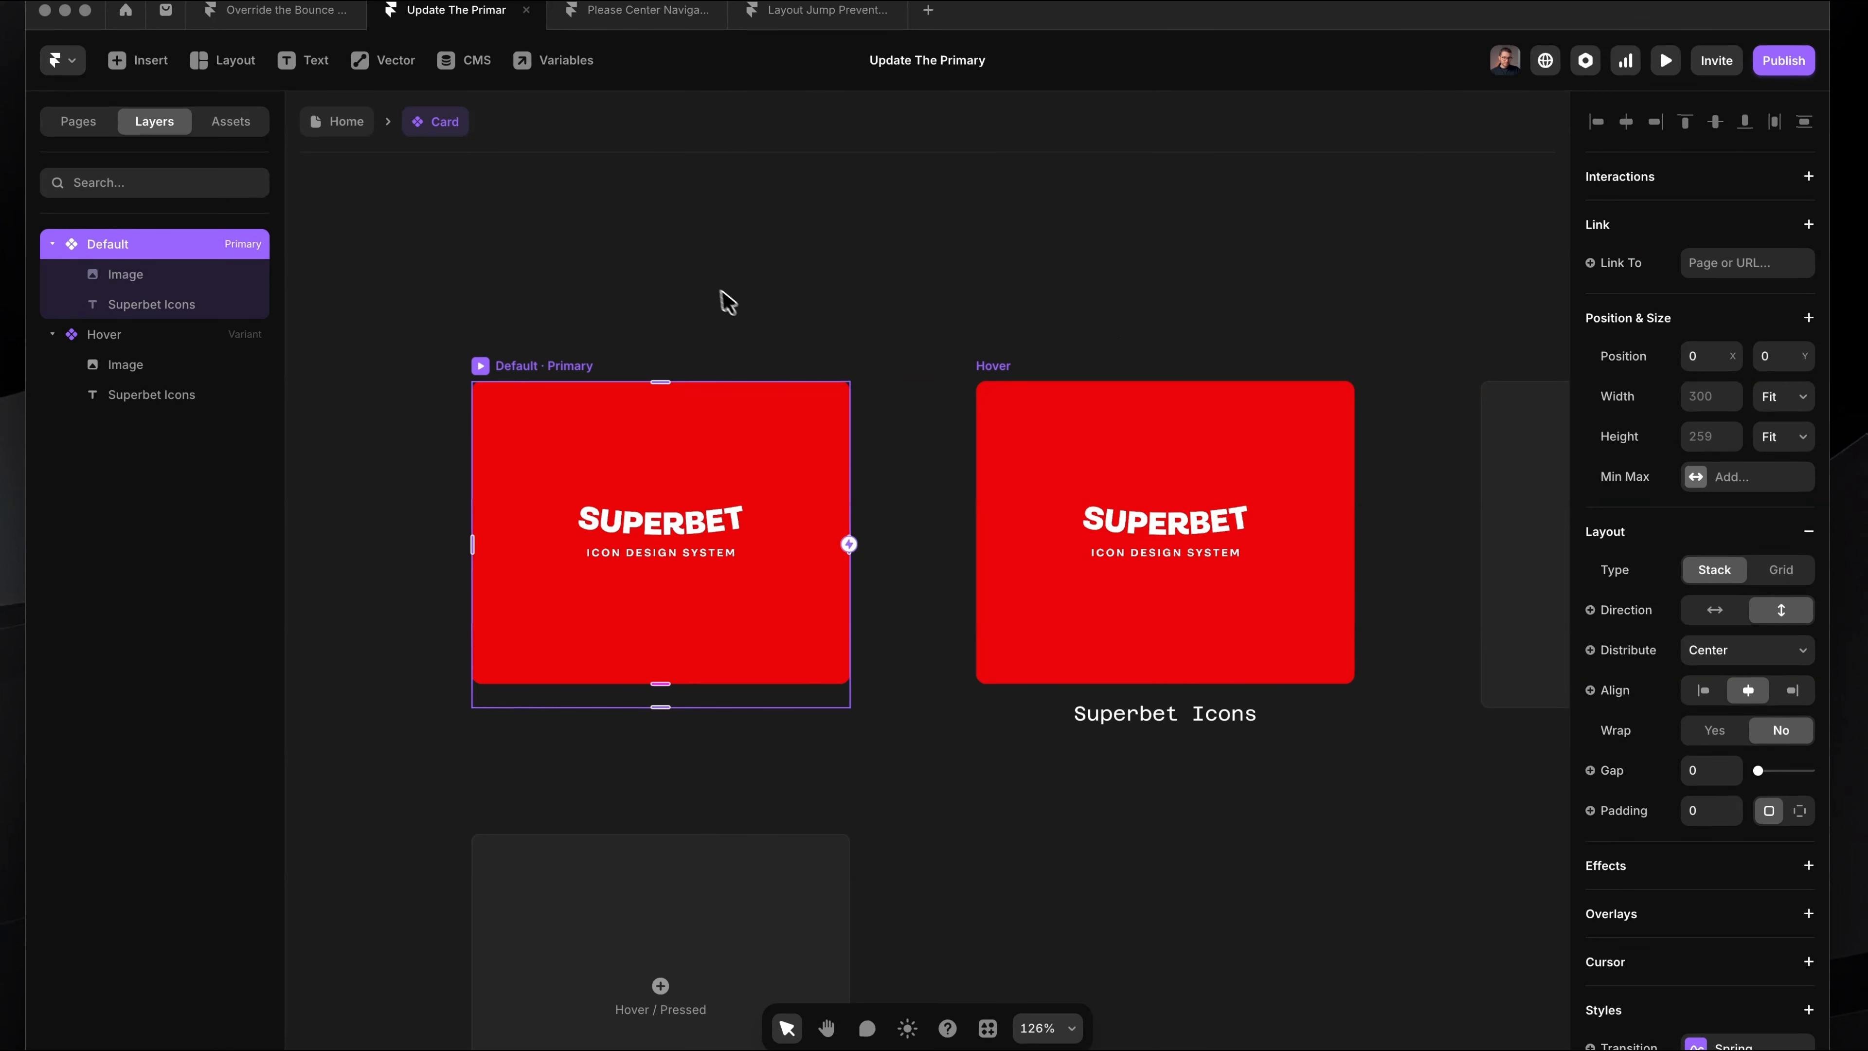
{"action": "left_click_drag", "start_coordinate": [847, 542], "coordinate": [1094, 457]}
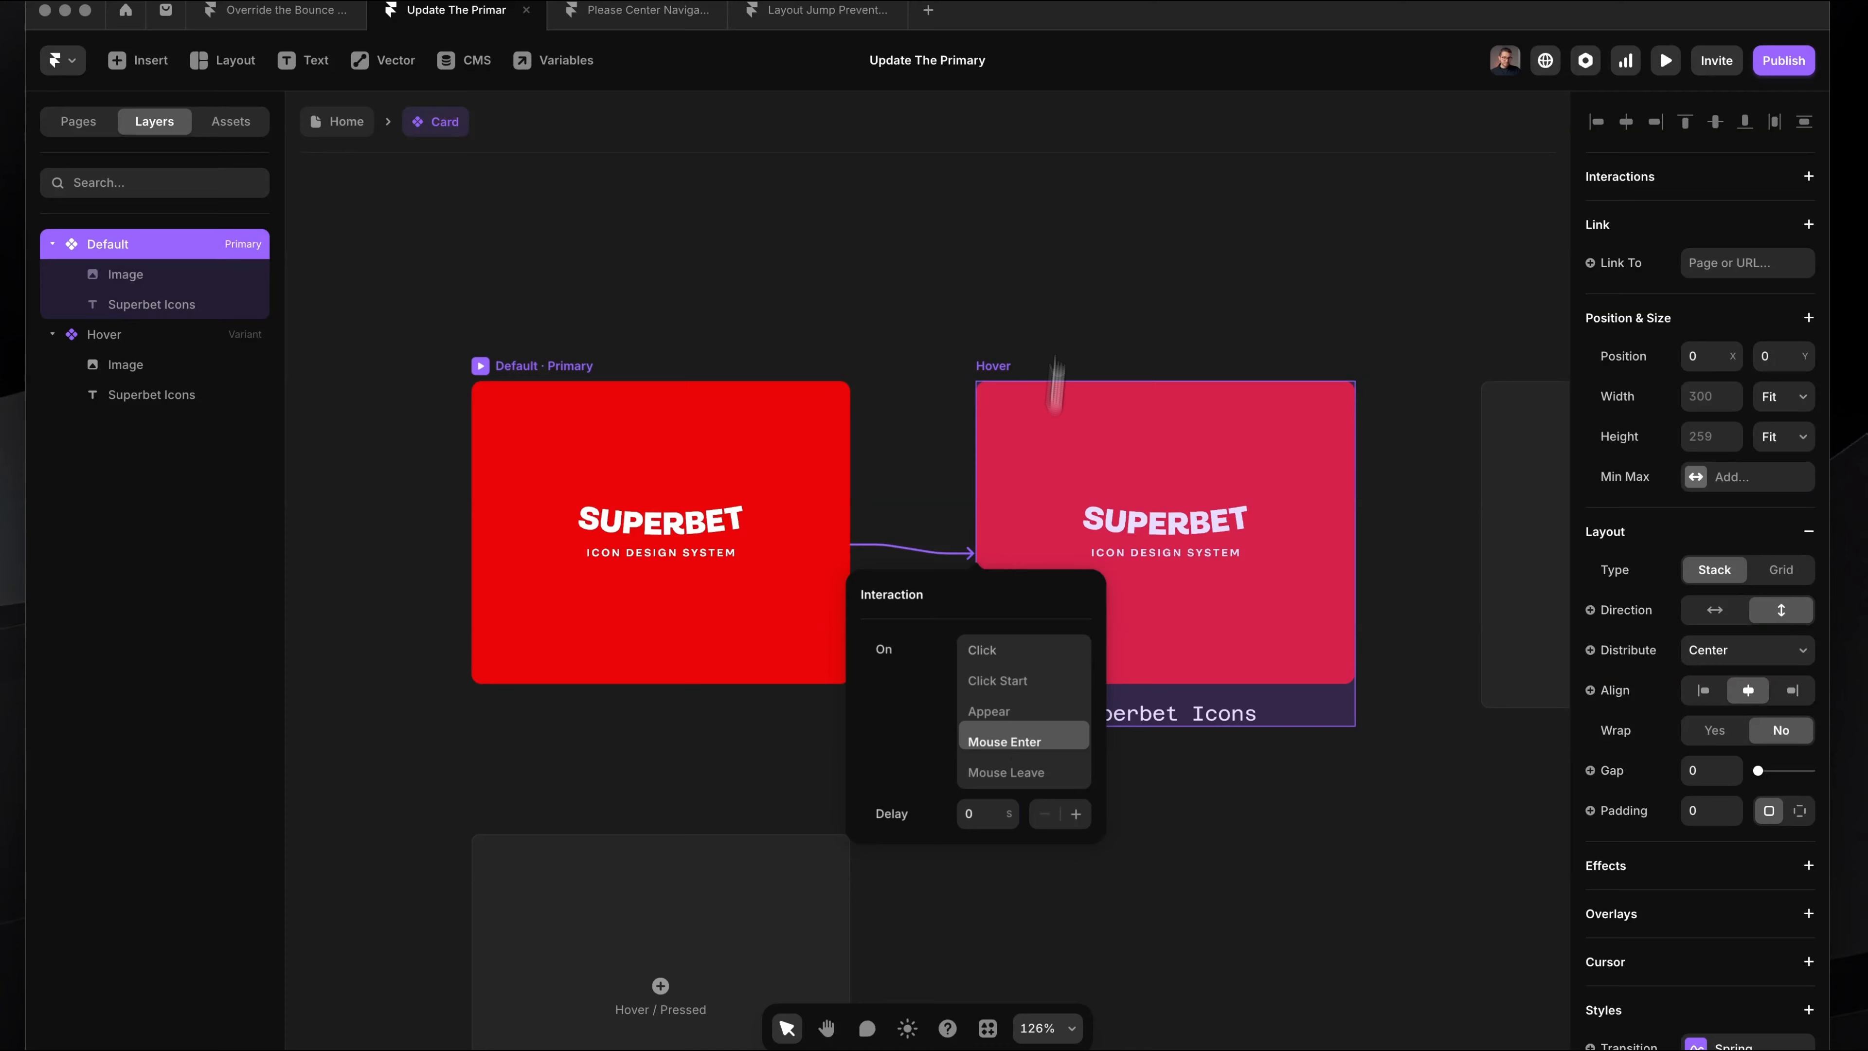
{"action": "left_click", "coordinate": [1005, 741]}
Step: Connect the Hover variant back to Default with a Mouse Leave interaction and remove its inherited Enter interaction
{"action": "left_click", "coordinate": [1048, 367]}
{"action": "left_click_drag", "start_coordinate": [692, 527], "coordinate": [664, 540]}
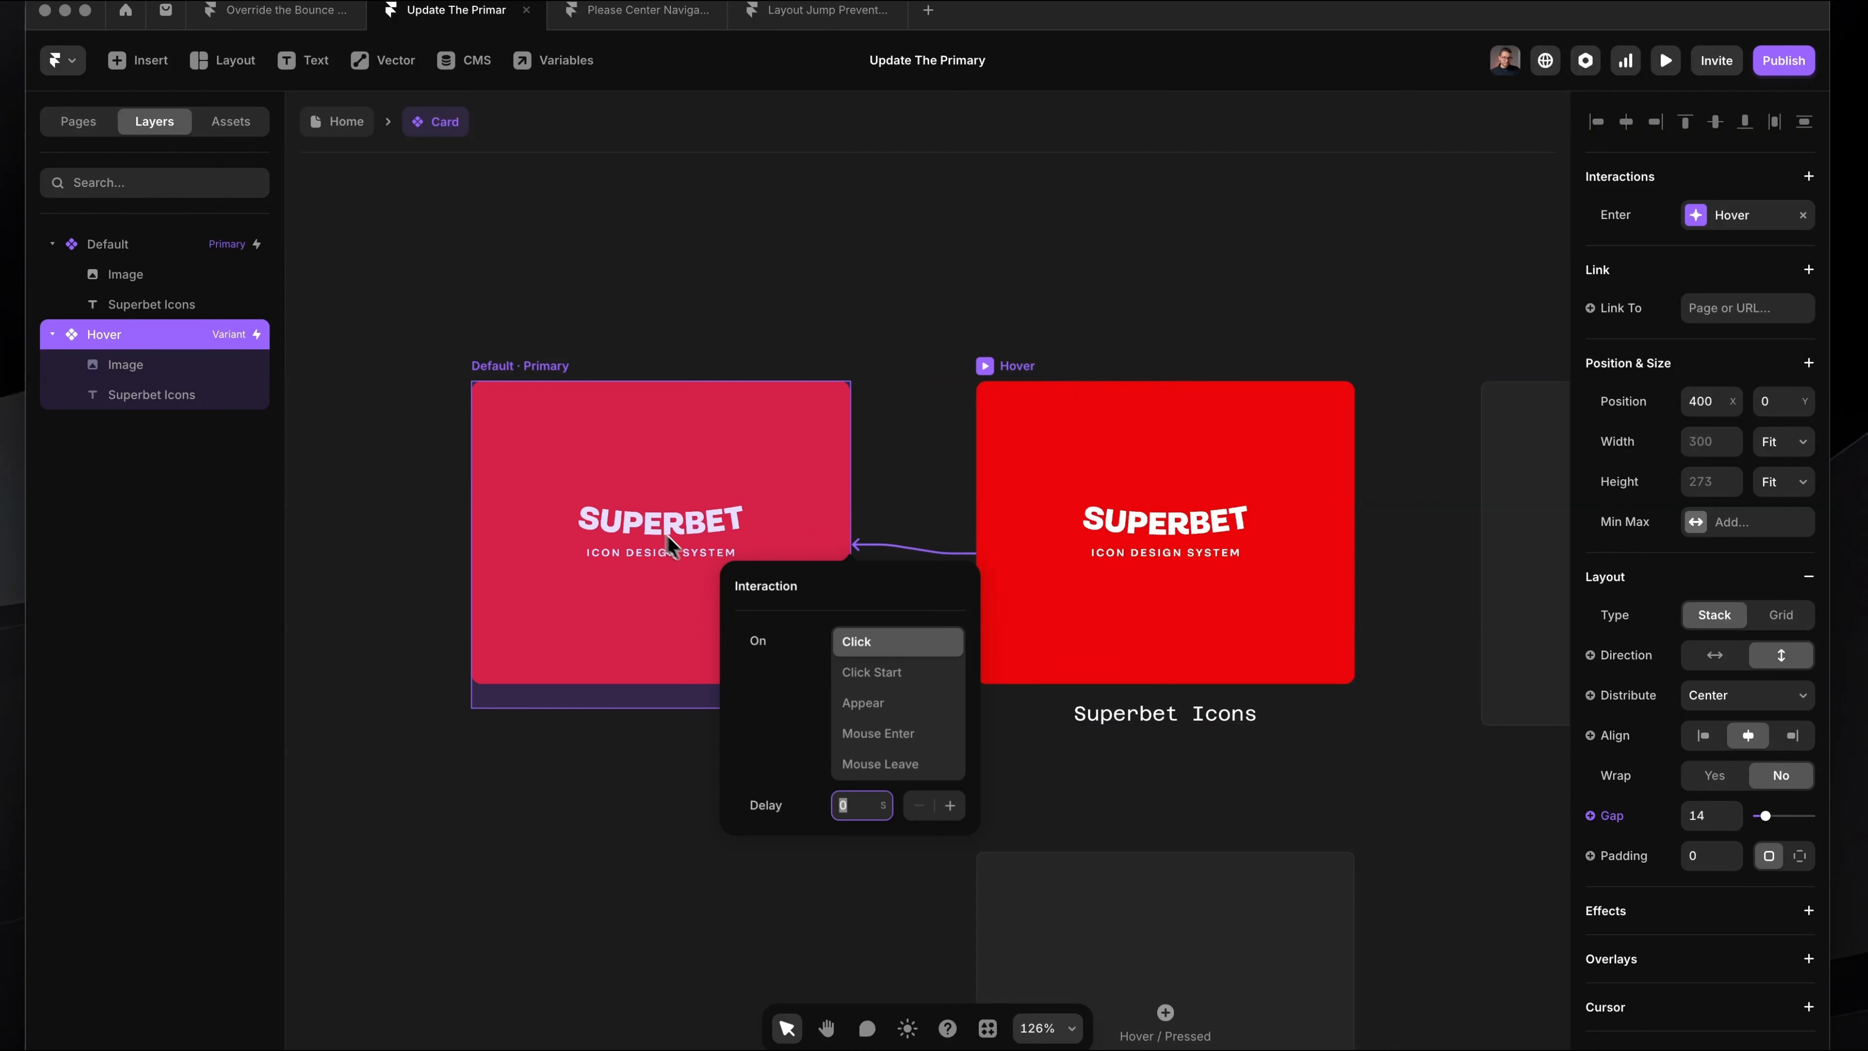
{"action": "left_click", "coordinate": [1101, 332]}
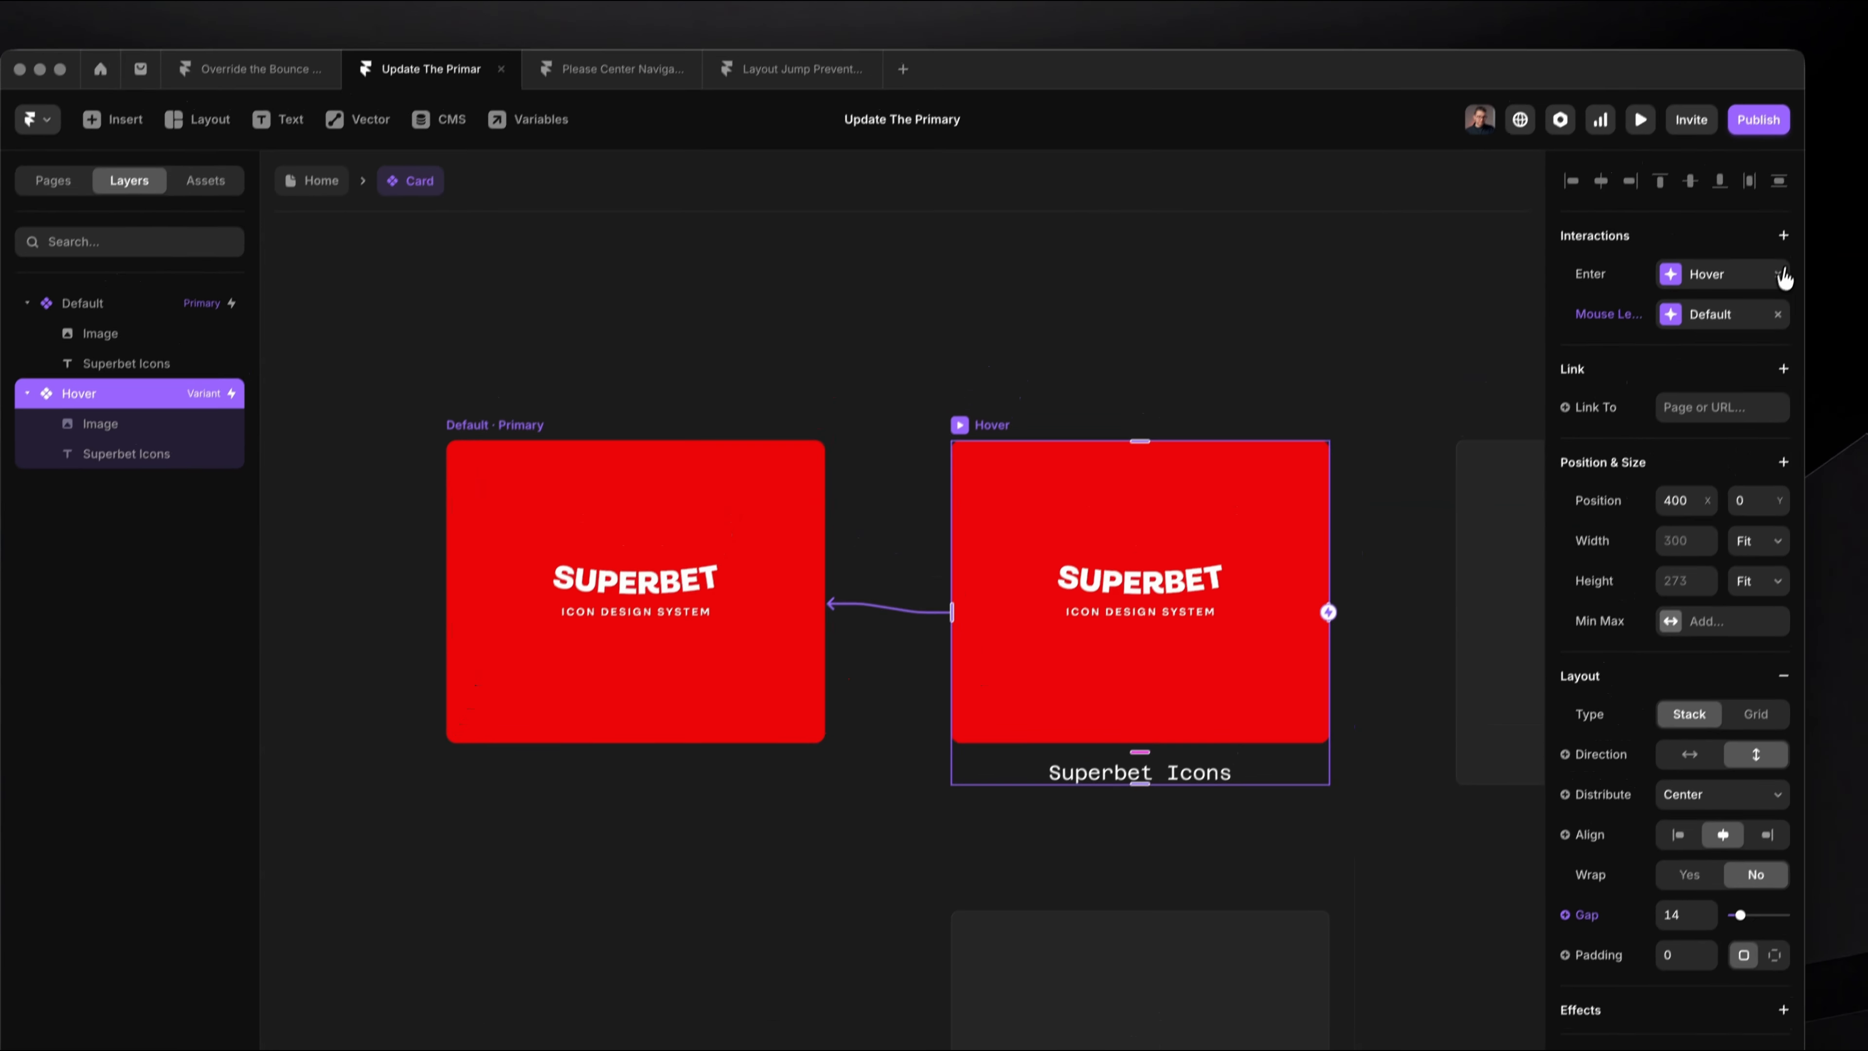
{"action": "left_click", "coordinate": [1804, 216]}
Step: Return to the Home page to check the Card instance, and reopen the Card component for editing
{"action": "left_click", "coordinate": [1235, 216]}
{"action": "left_click", "coordinate": [323, 200]}
{"action": "key", "text": "super+backslash"}
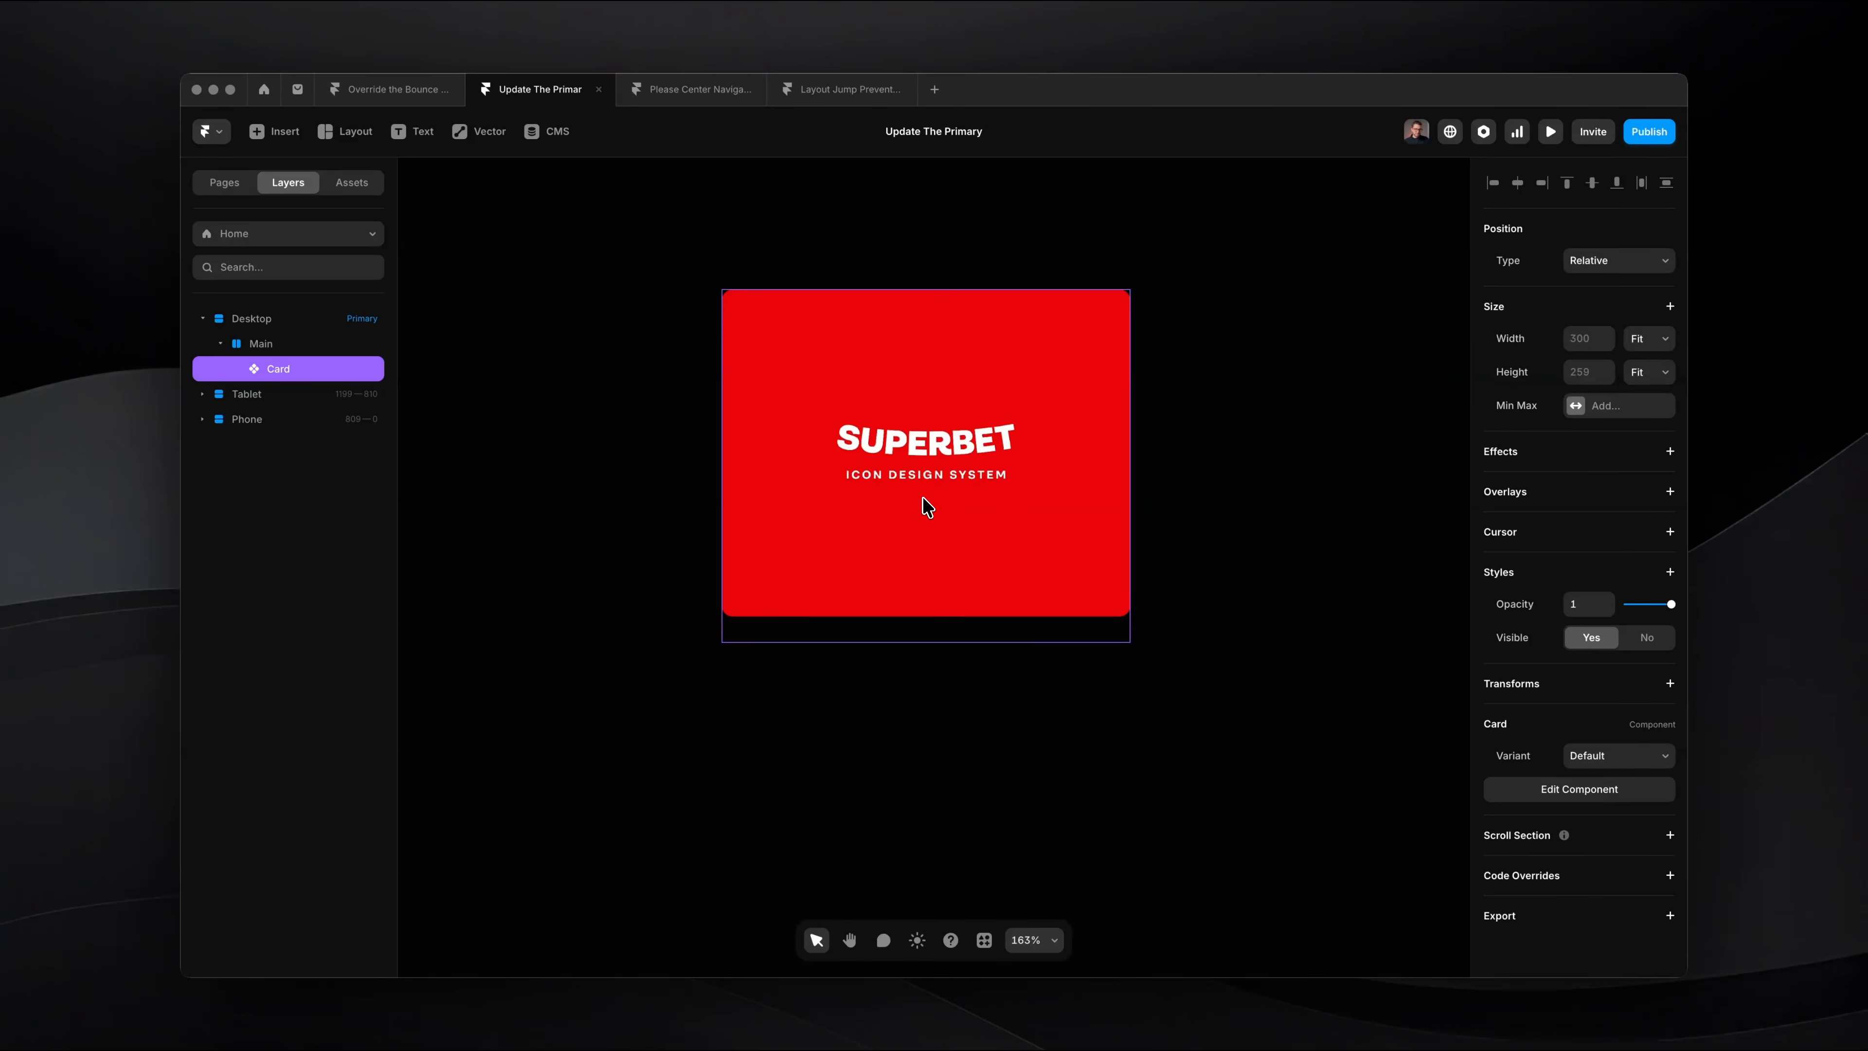
{"action": "double_click", "coordinate": [922, 497]}
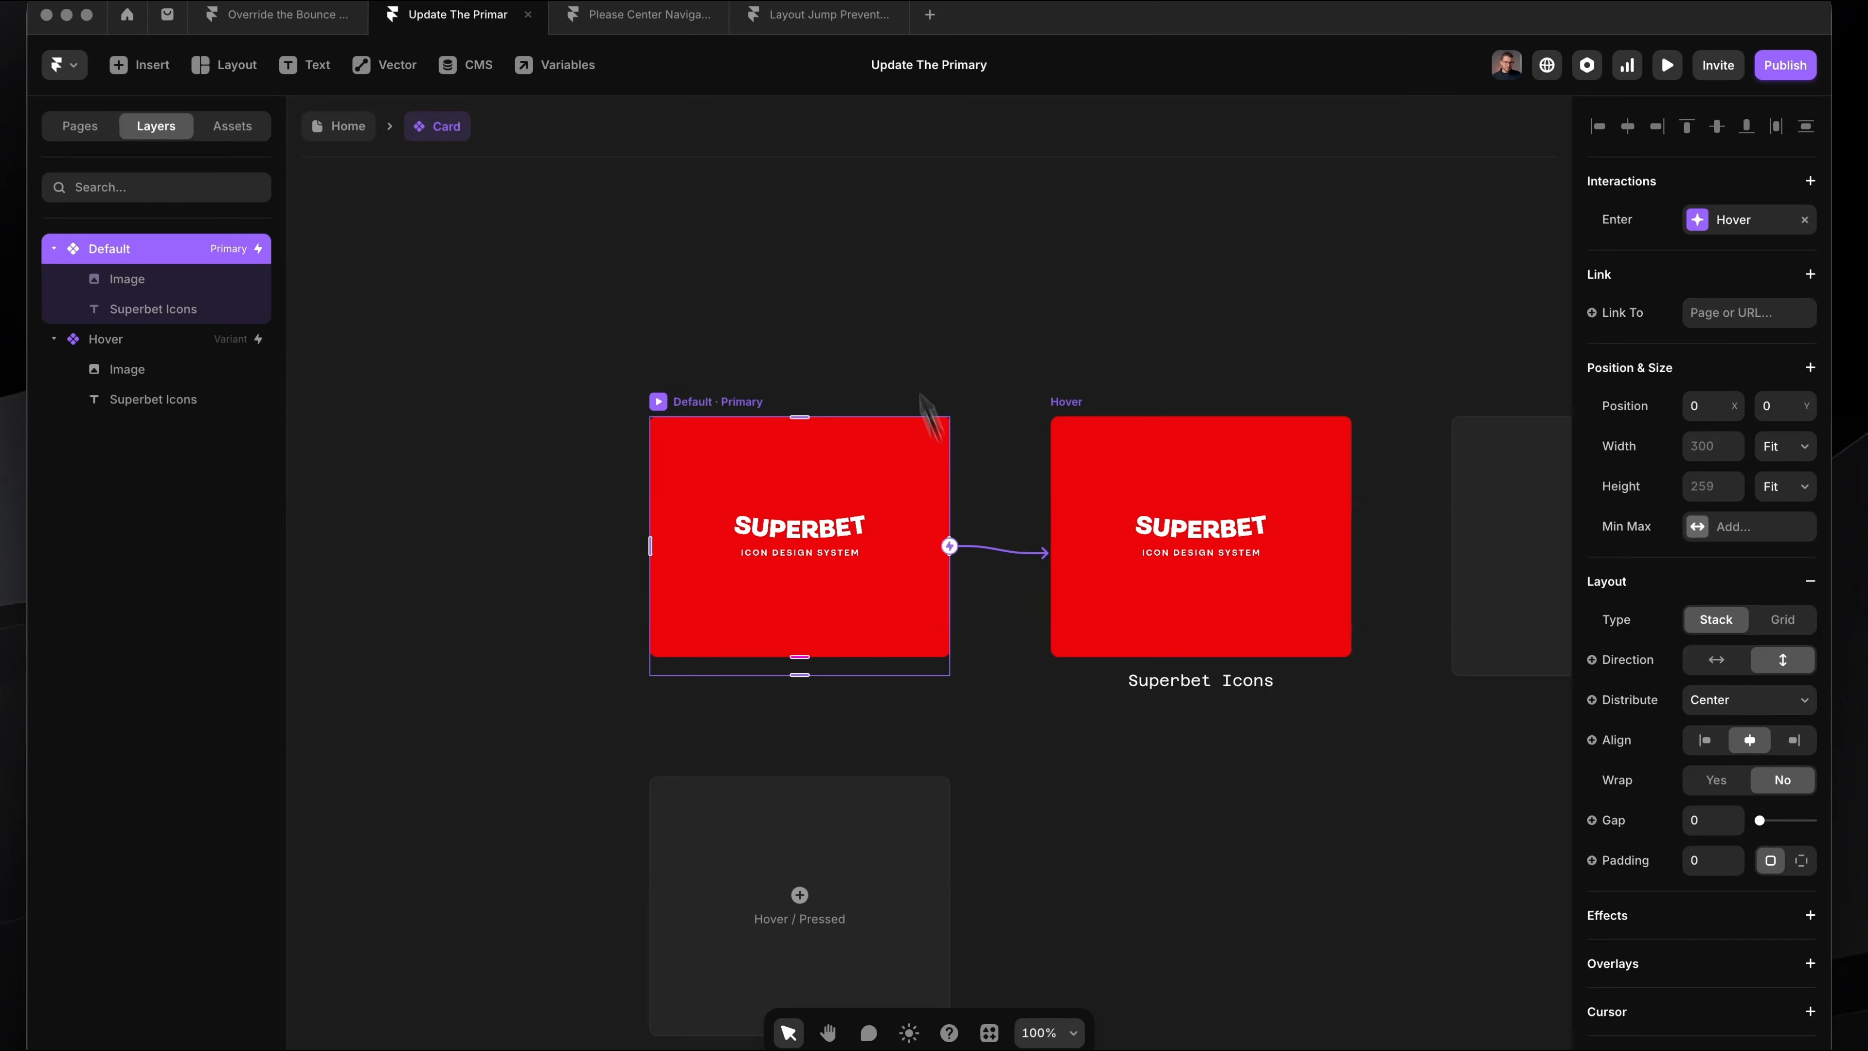
Step: Examine the Default and Hover variants up close, with the Hover variant's Superbet Icons text selected
{"action": "left_click", "coordinate": [900, 356]}
{"action": "scroll", "coordinate": [905, 358], "scroll_direction": "up", "scroll_amount": 2}
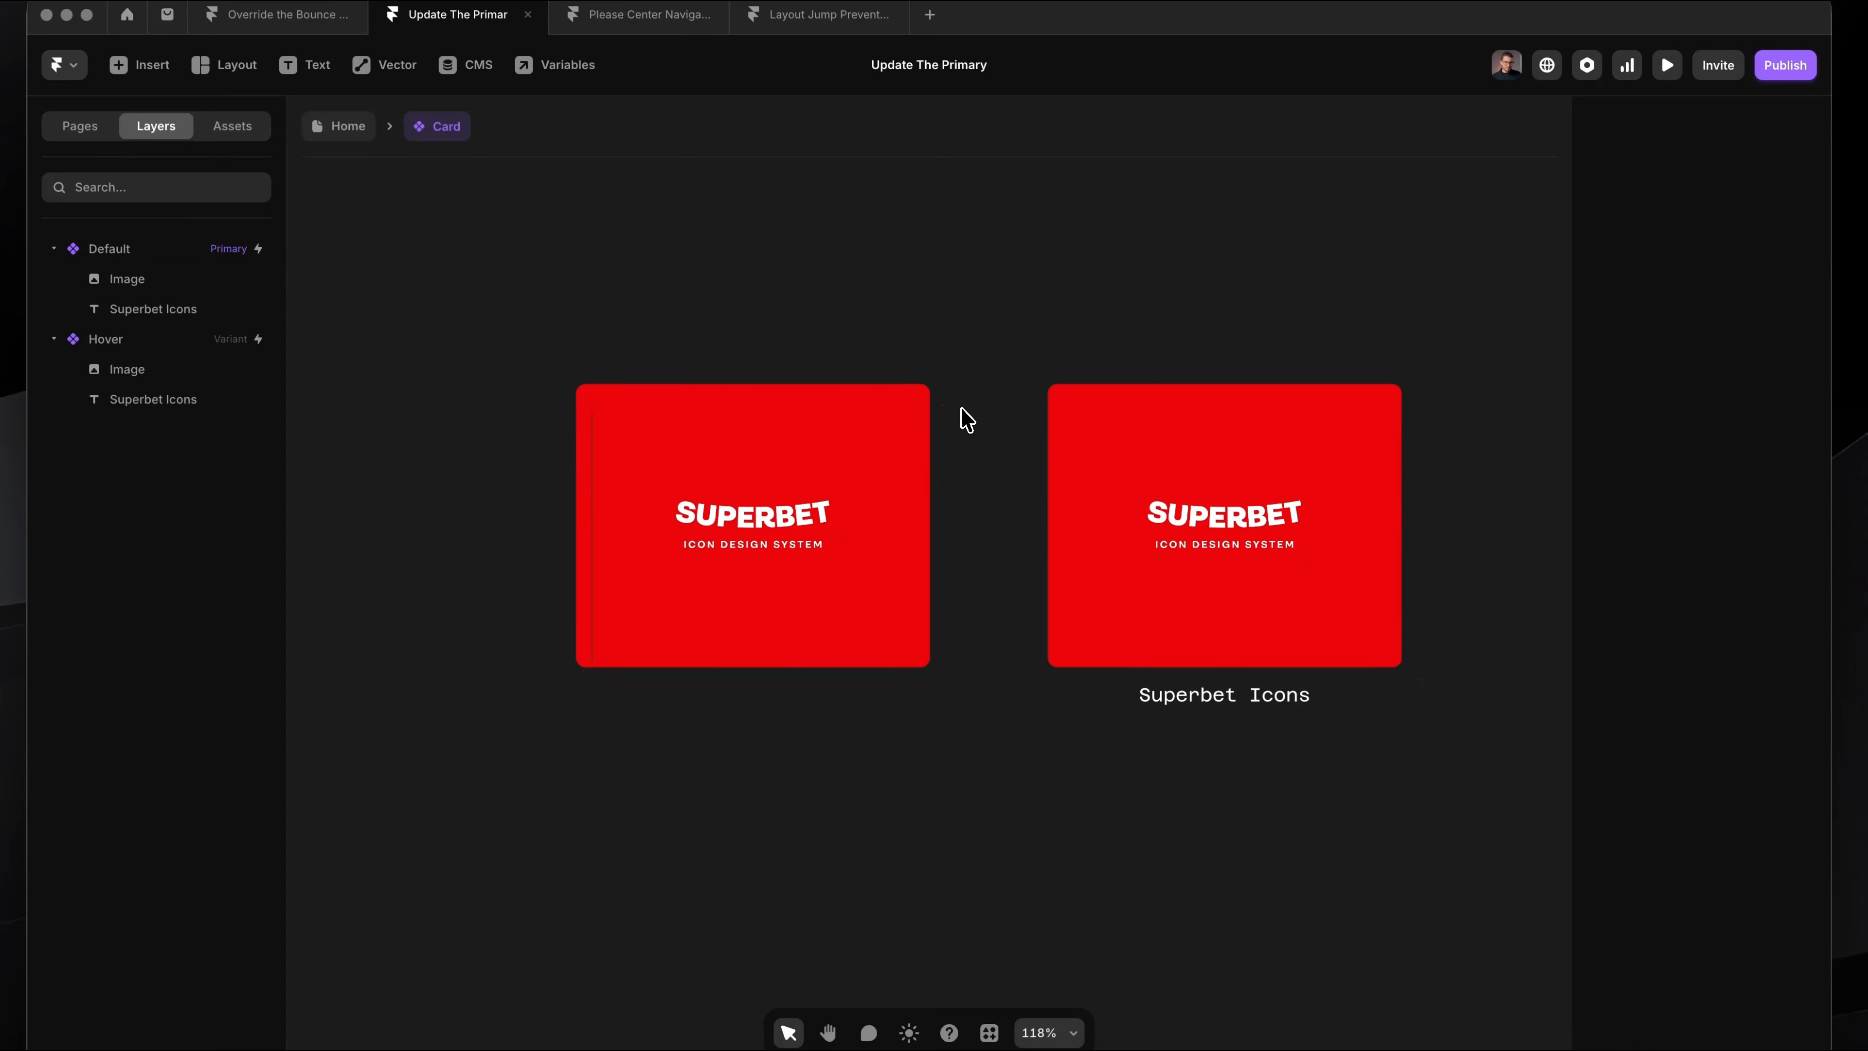
{"action": "scroll", "coordinate": [1070, 508], "scroll_direction": "right", "scroll_amount": 3}
{"action": "scroll", "coordinate": [1088, 559], "scroll_direction": "up", "scroll_amount": 3}
{"action": "left_click", "coordinate": [1111, 641]}
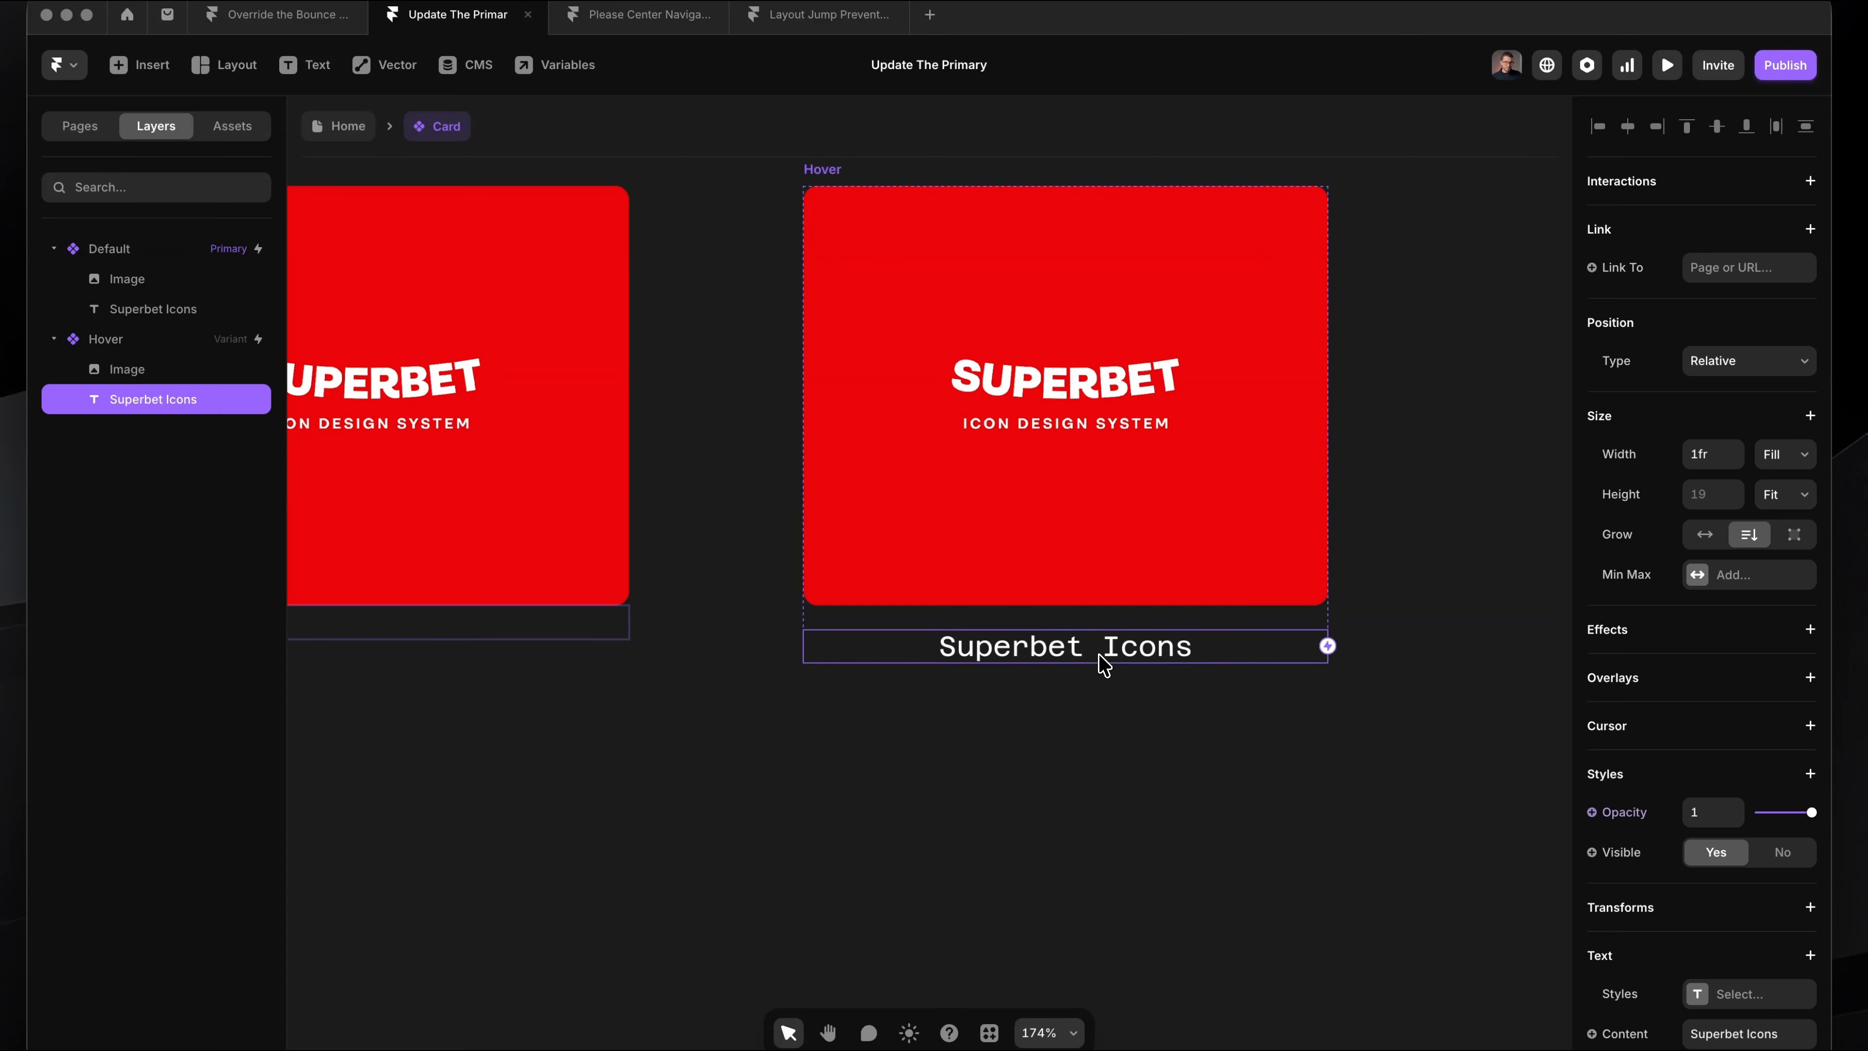
{"action": "scroll", "coordinate": [1105, 655], "scroll_direction": "right", "scroll_amount": 2}
{"action": "scroll", "coordinate": [1088, 662], "scroll_direction": "up", "scroll_amount": 1}
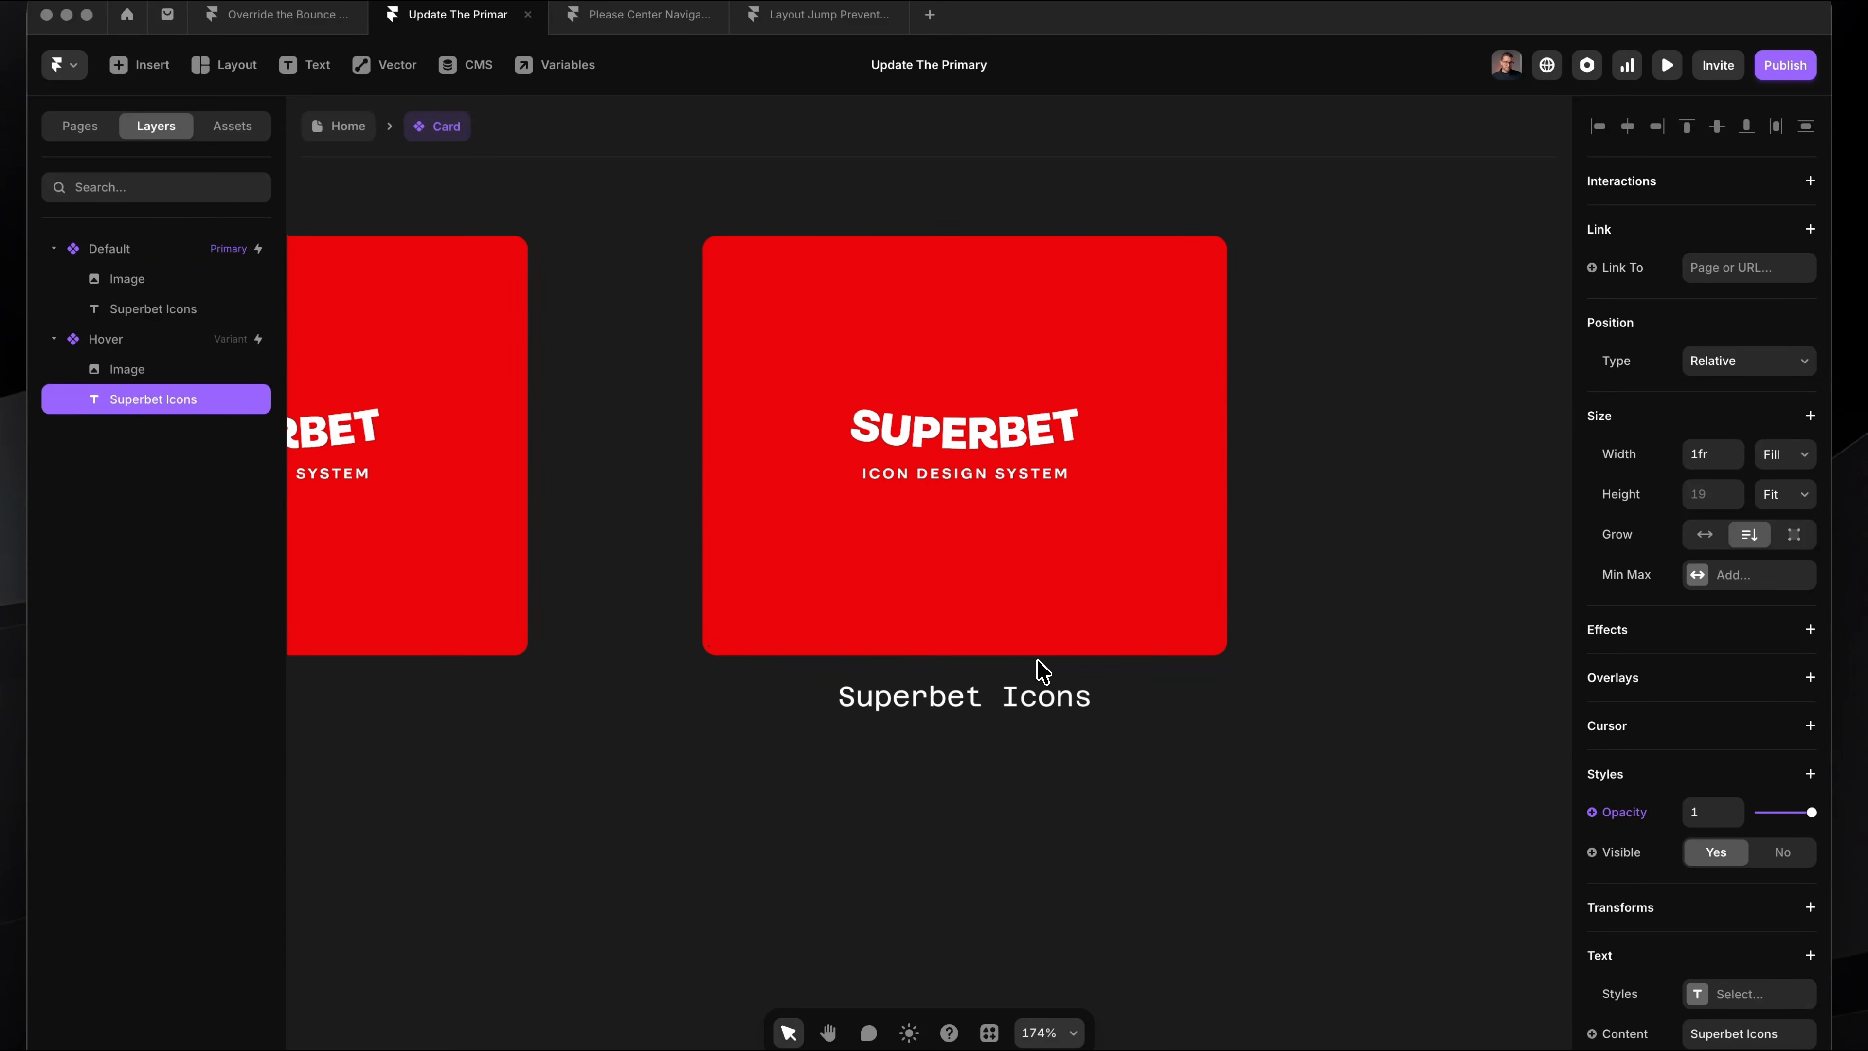
{"action": "scroll", "coordinate": [1038, 658], "scroll_direction": "down", "scroll_amount": 5}
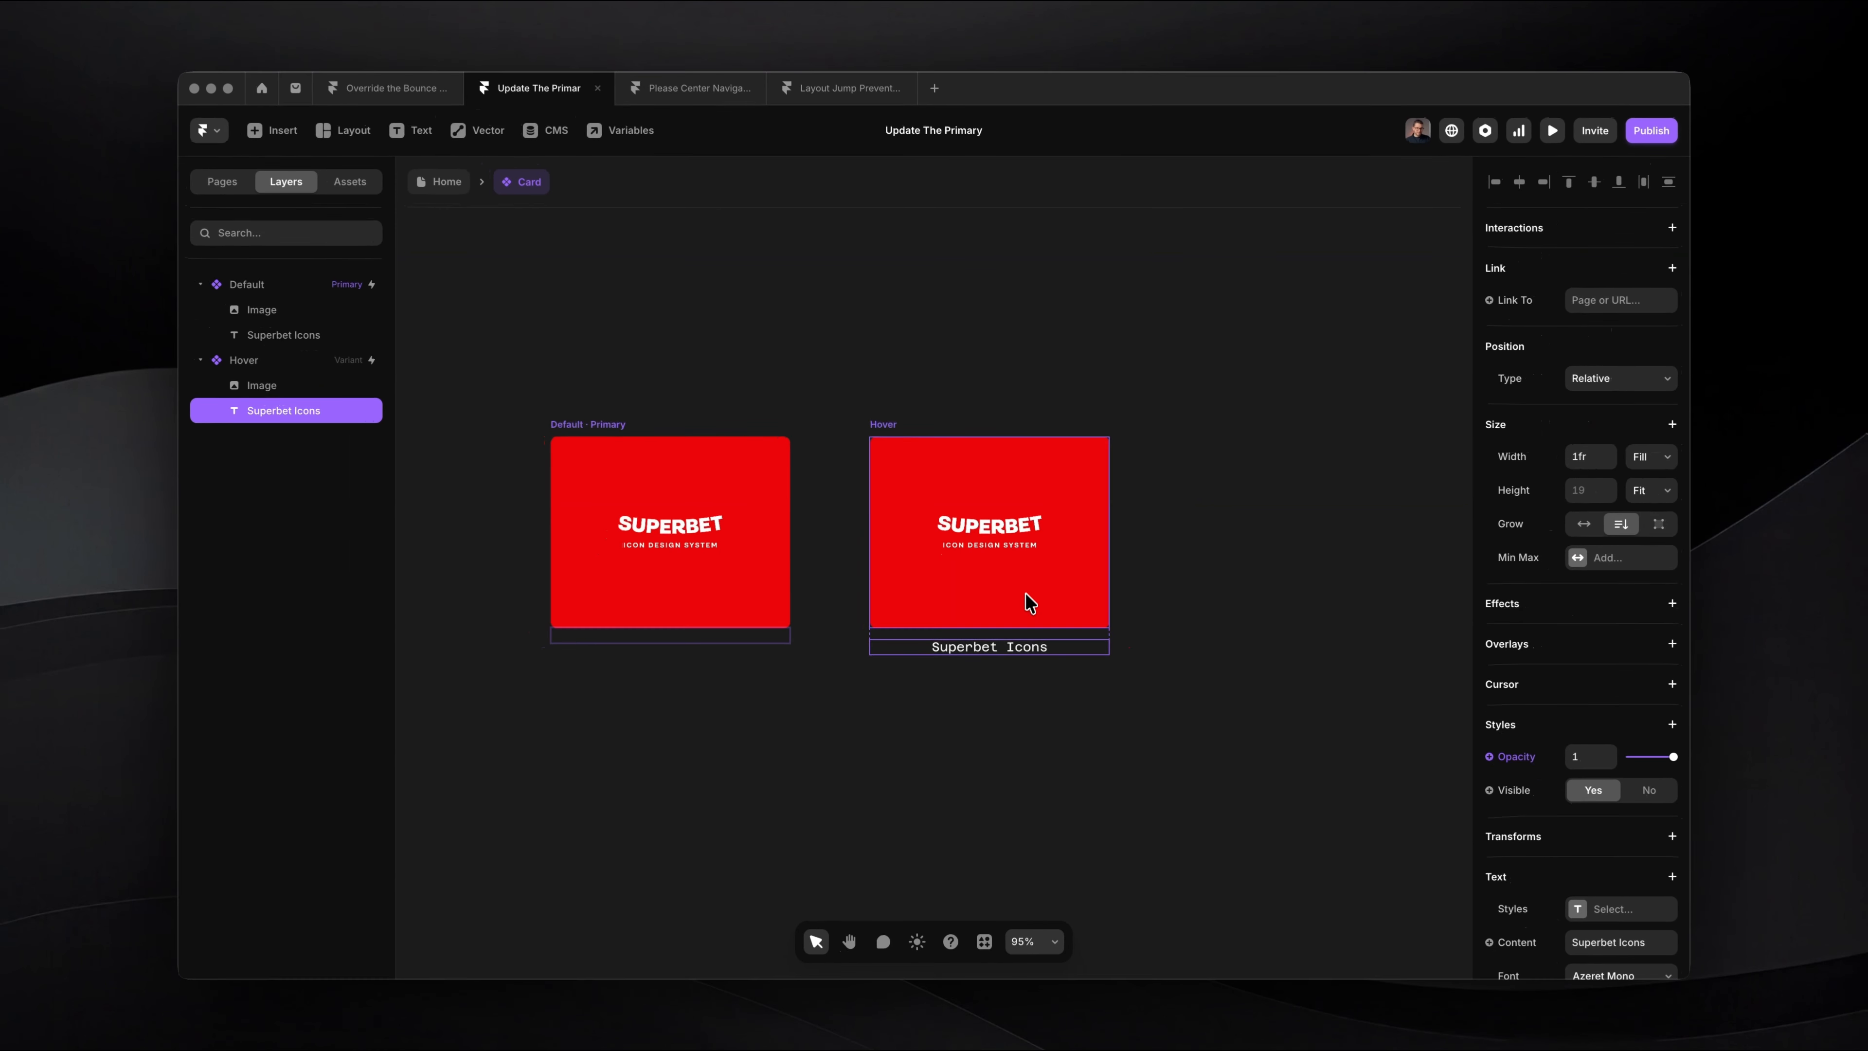
{"action": "scroll", "coordinate": [1030, 603], "scroll_direction": "up", "scroll_amount": 3}
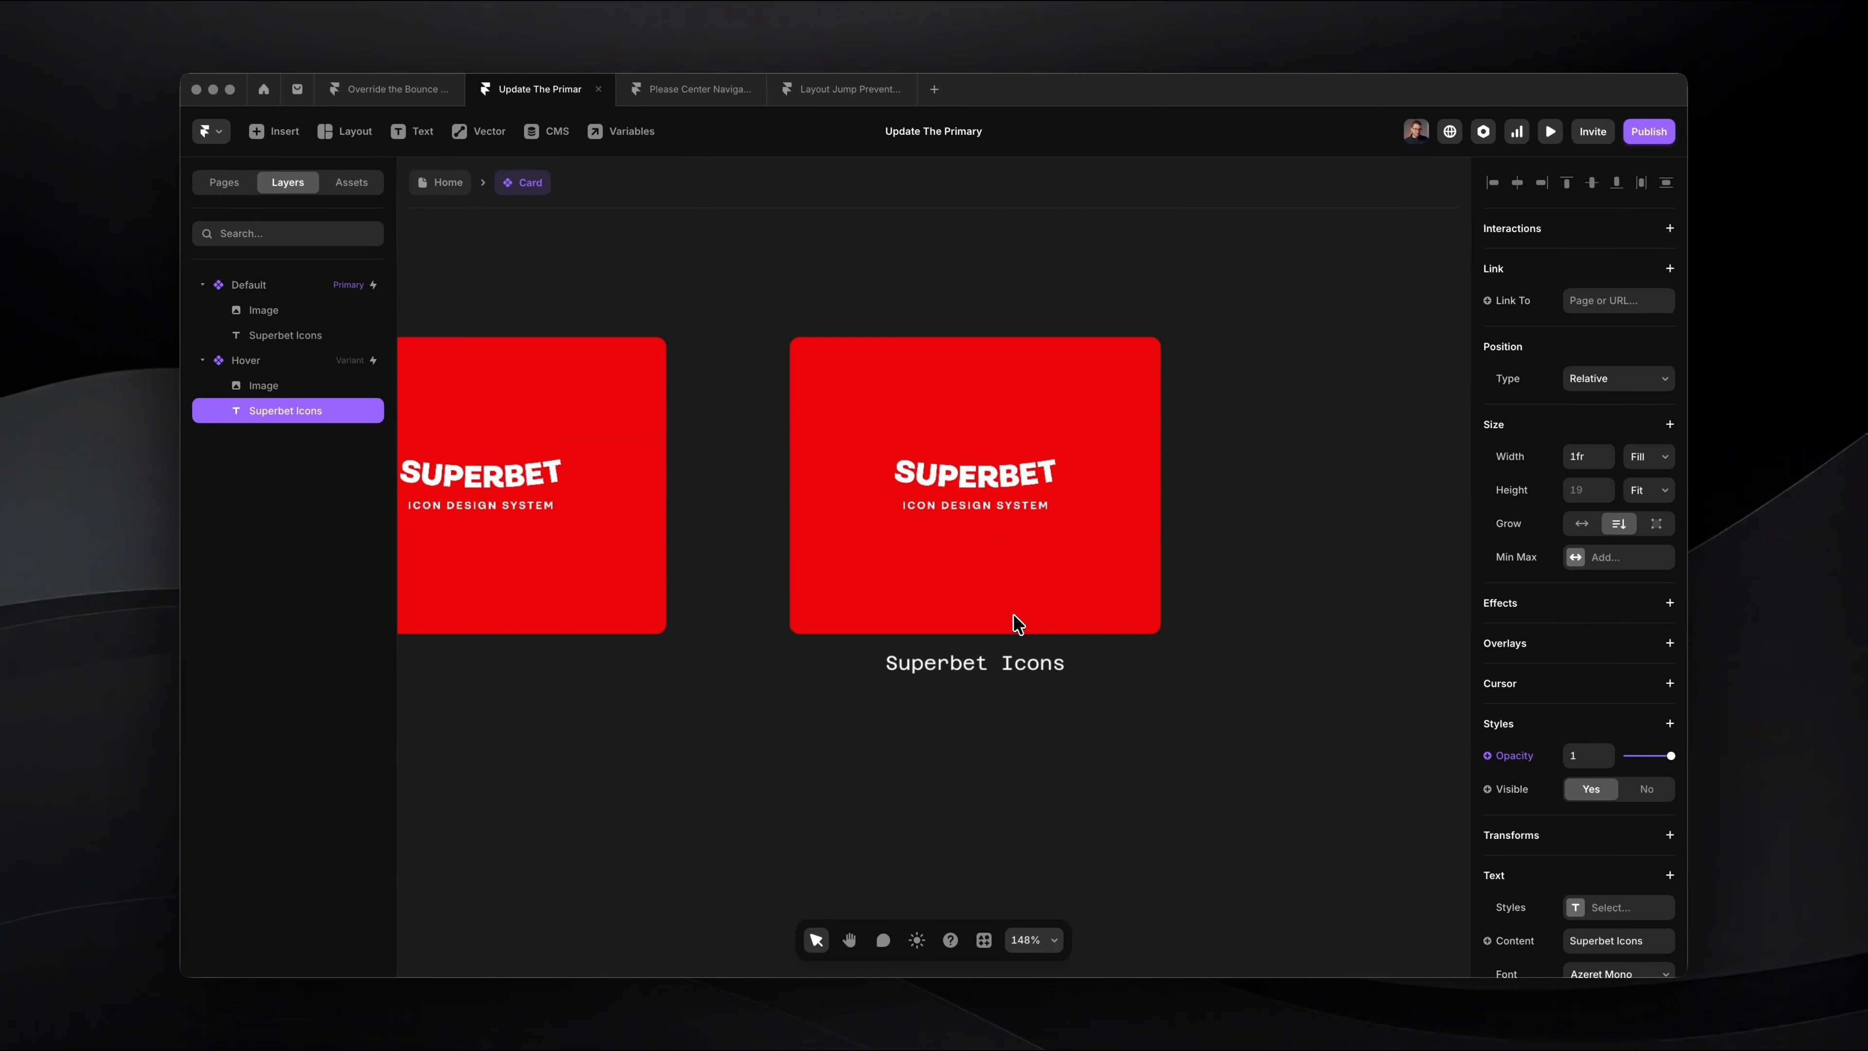
{"action": "scroll", "coordinate": [1000, 589], "scroll_direction": "left", "scroll_amount": 2}
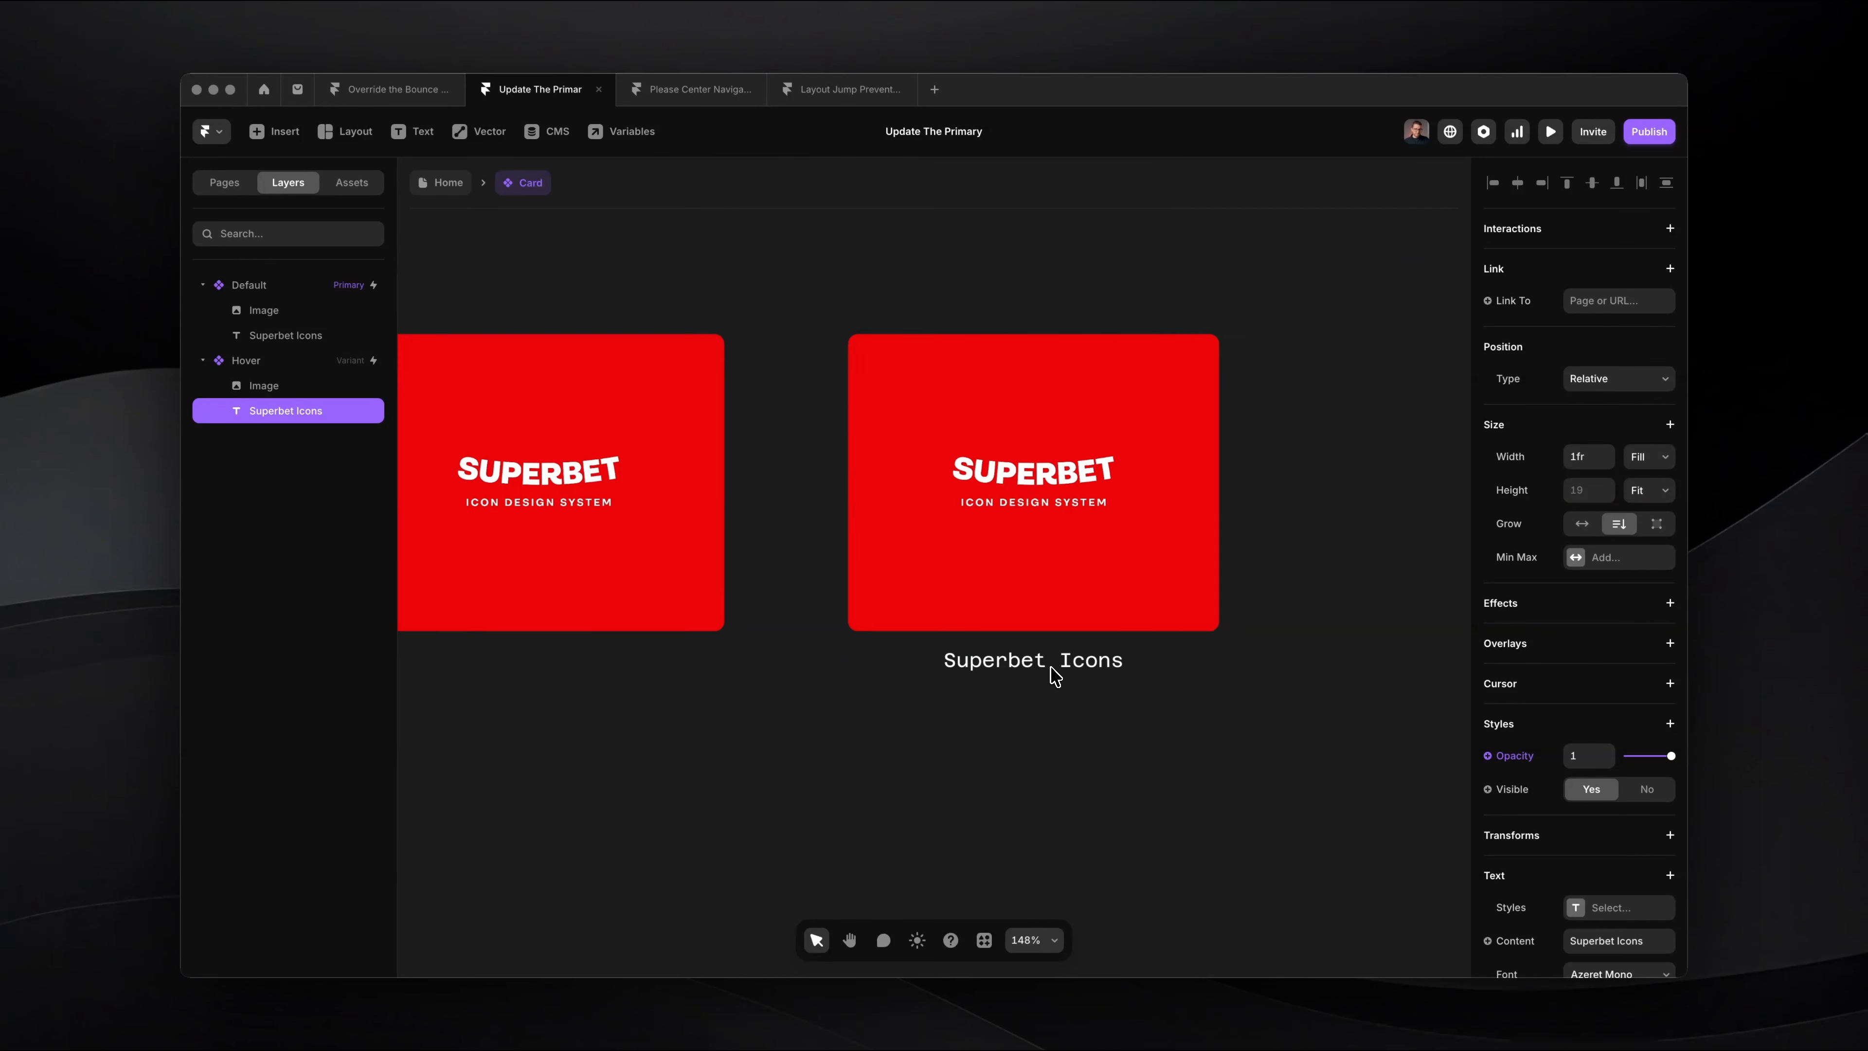
{"action": "scroll", "coordinate": [1051, 666], "scroll_direction": "up", "scroll_amount": 4}
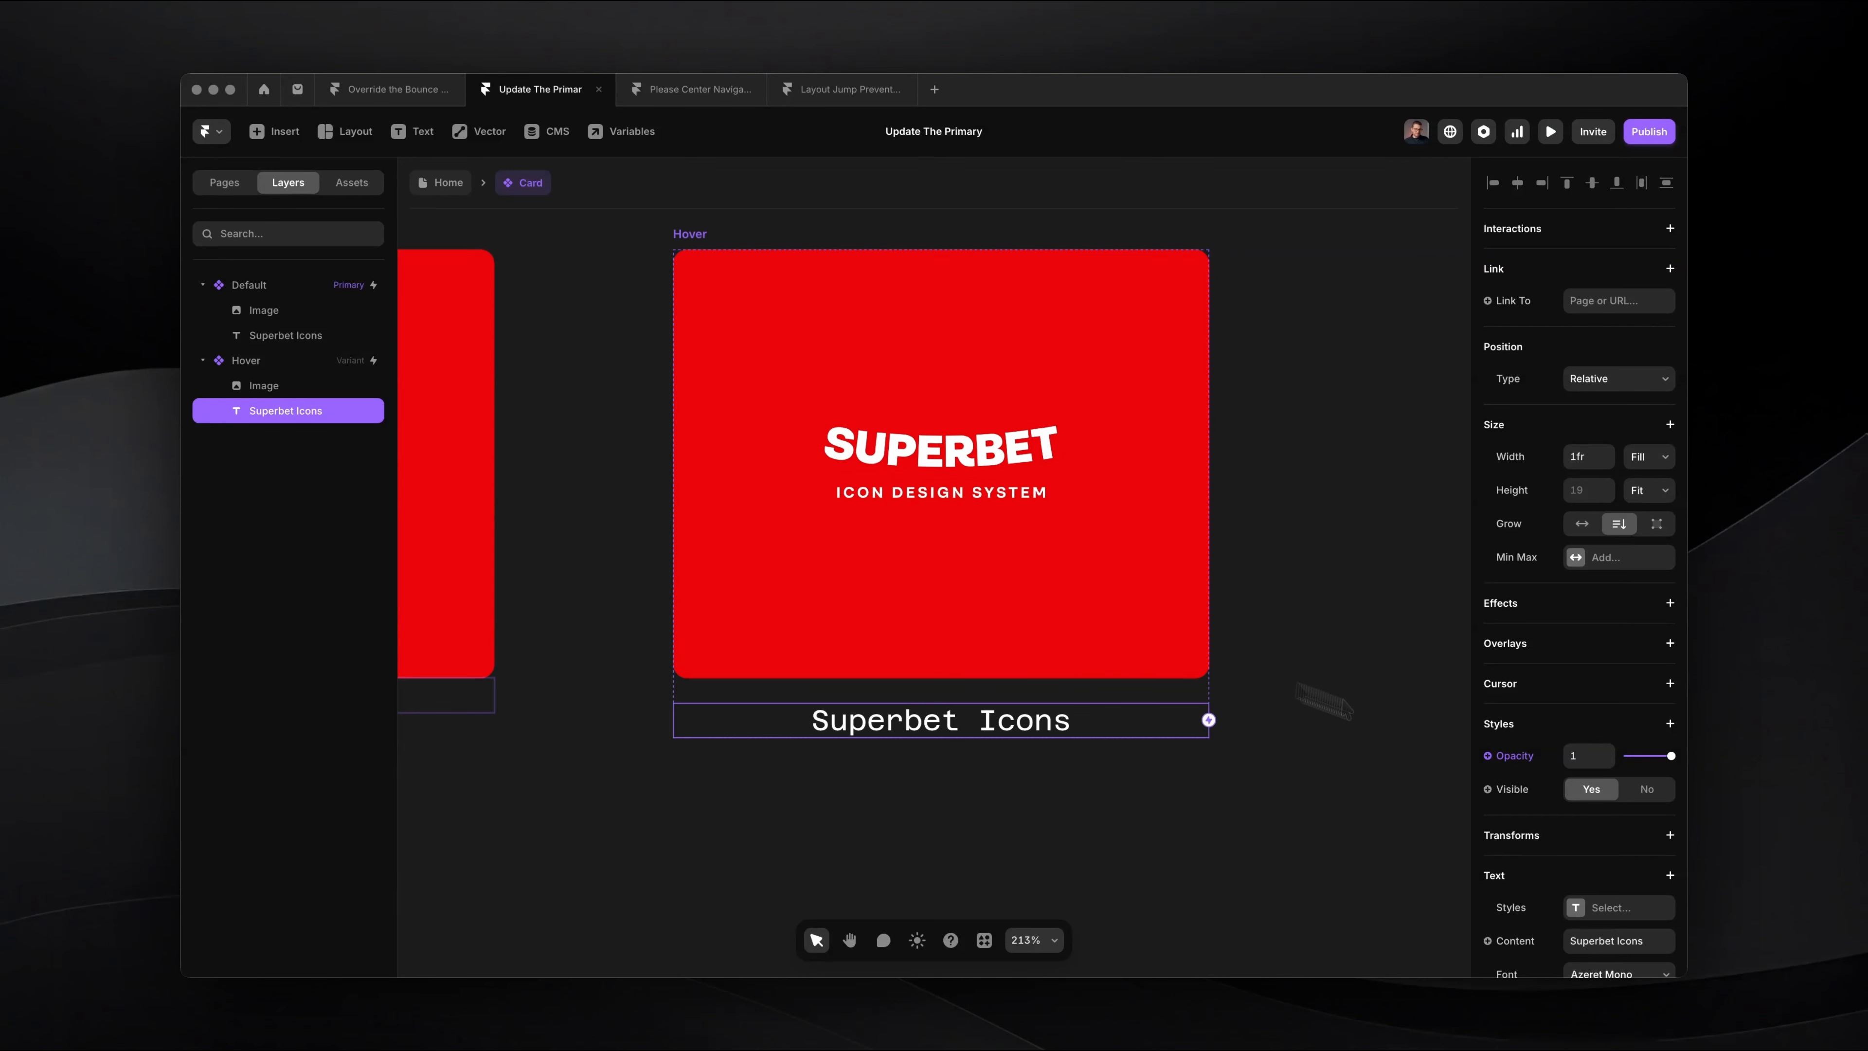
Step: Set the Hover variant's Superbet Icons text to size 20 px and the Geist font
{"action": "scroll", "coordinate": [1493, 832], "scroll_direction": "down", "scroll_amount": 4}
{"action": "left_click", "coordinate": [1588, 832]}
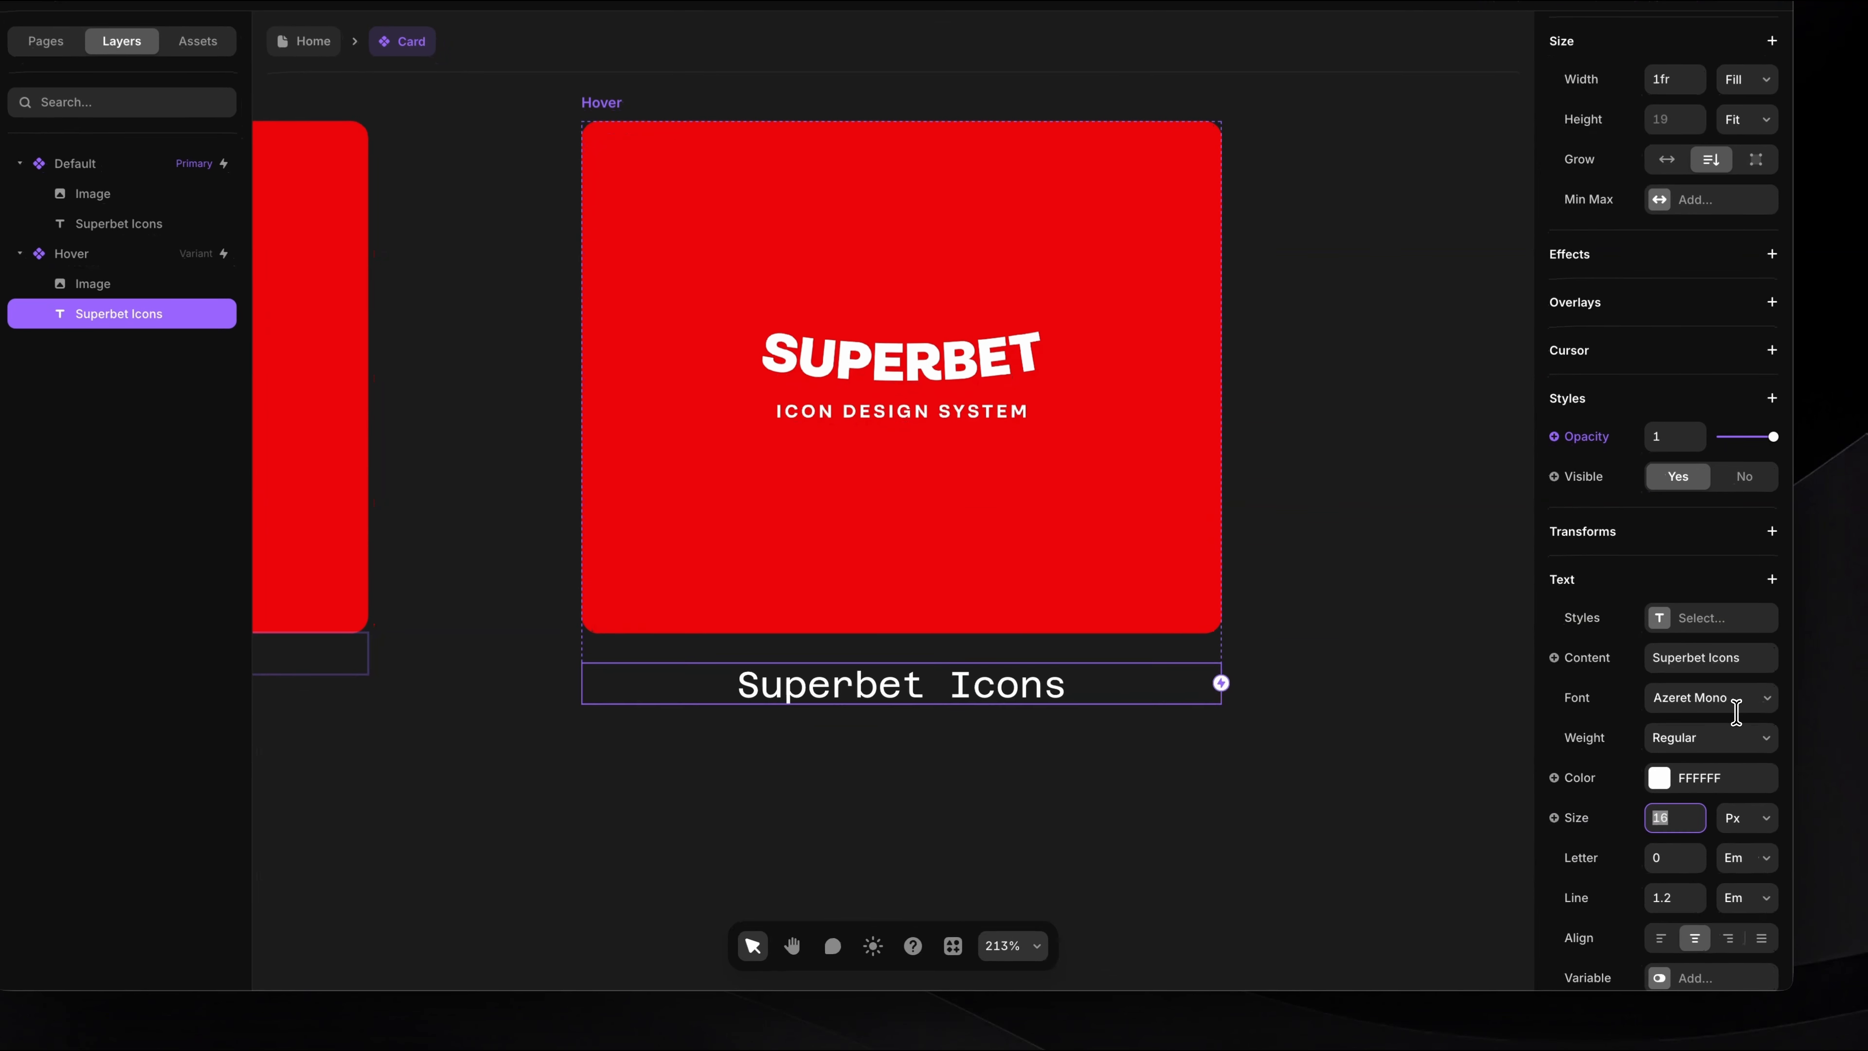
{"action": "type", "text": "18"}
{"action": "key", "text": "Up"}
{"action": "scroll", "coordinate": [1741, 696], "scroll_direction": "down", "scroll_amount": 2}
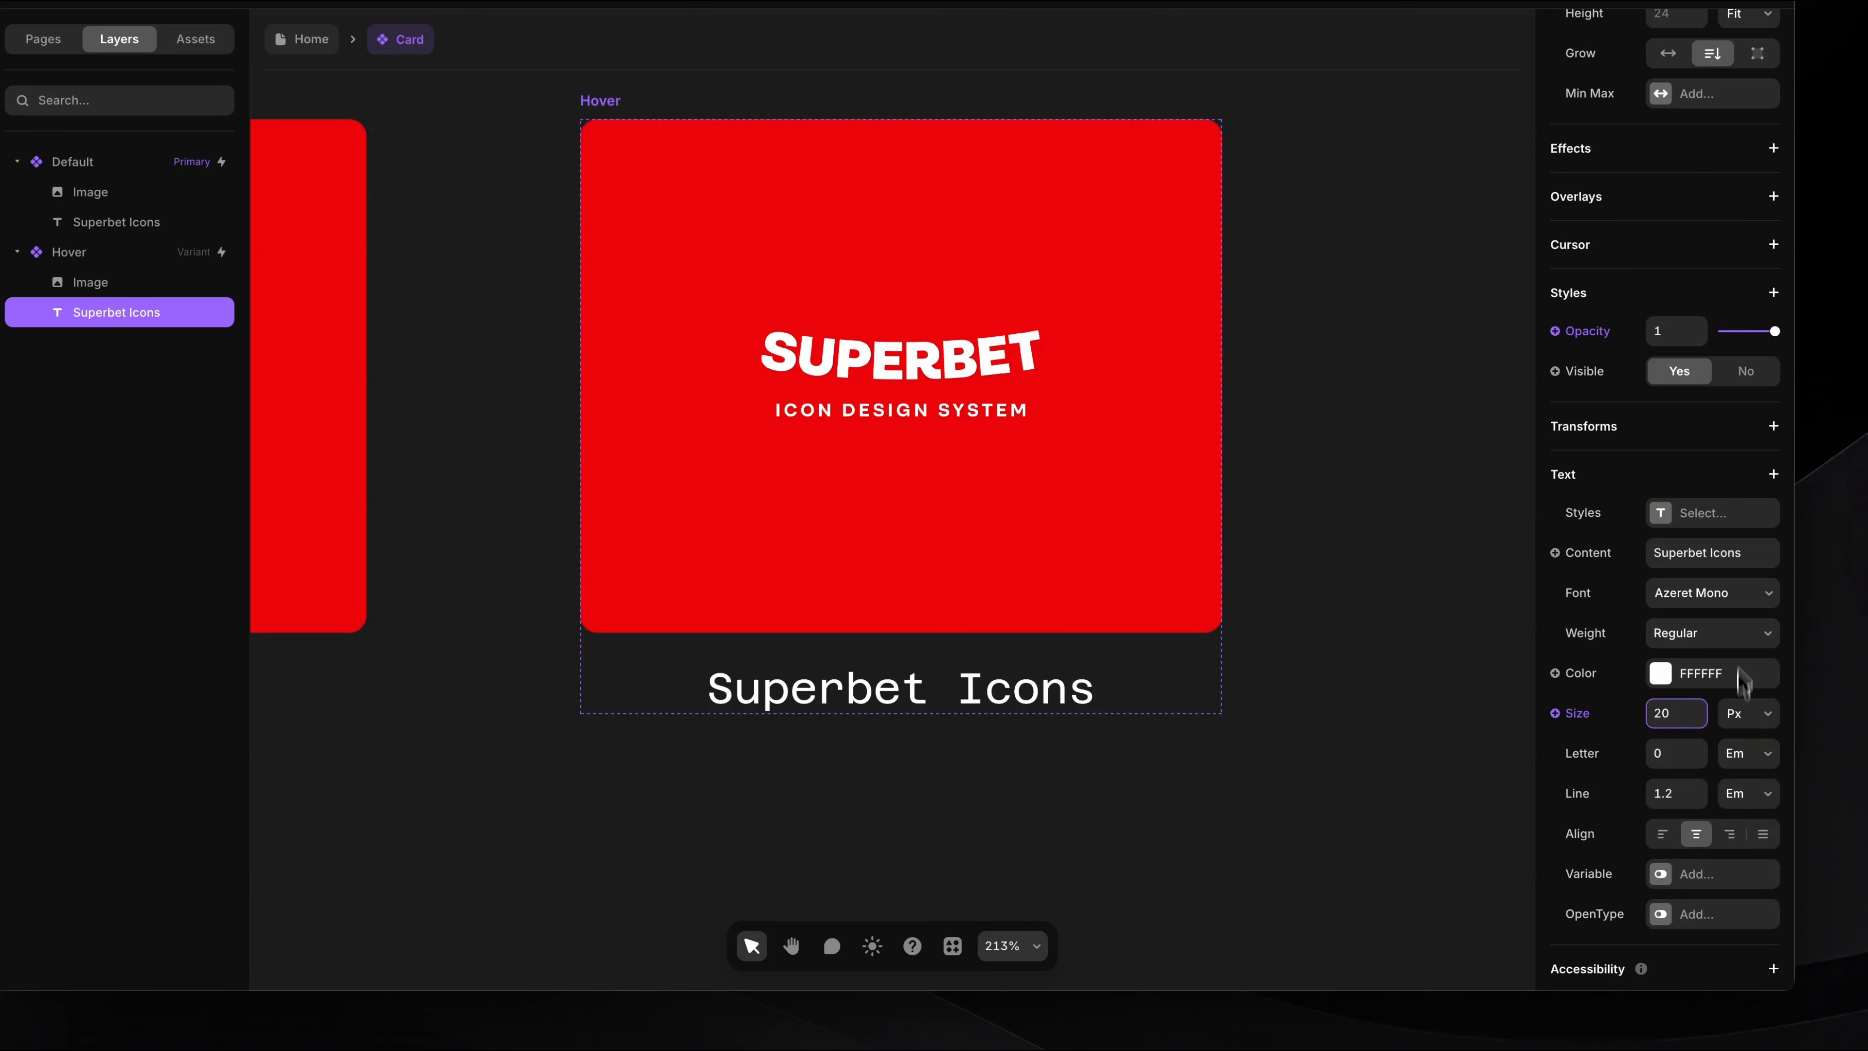
{"action": "left_click", "coordinate": [1722, 596]}
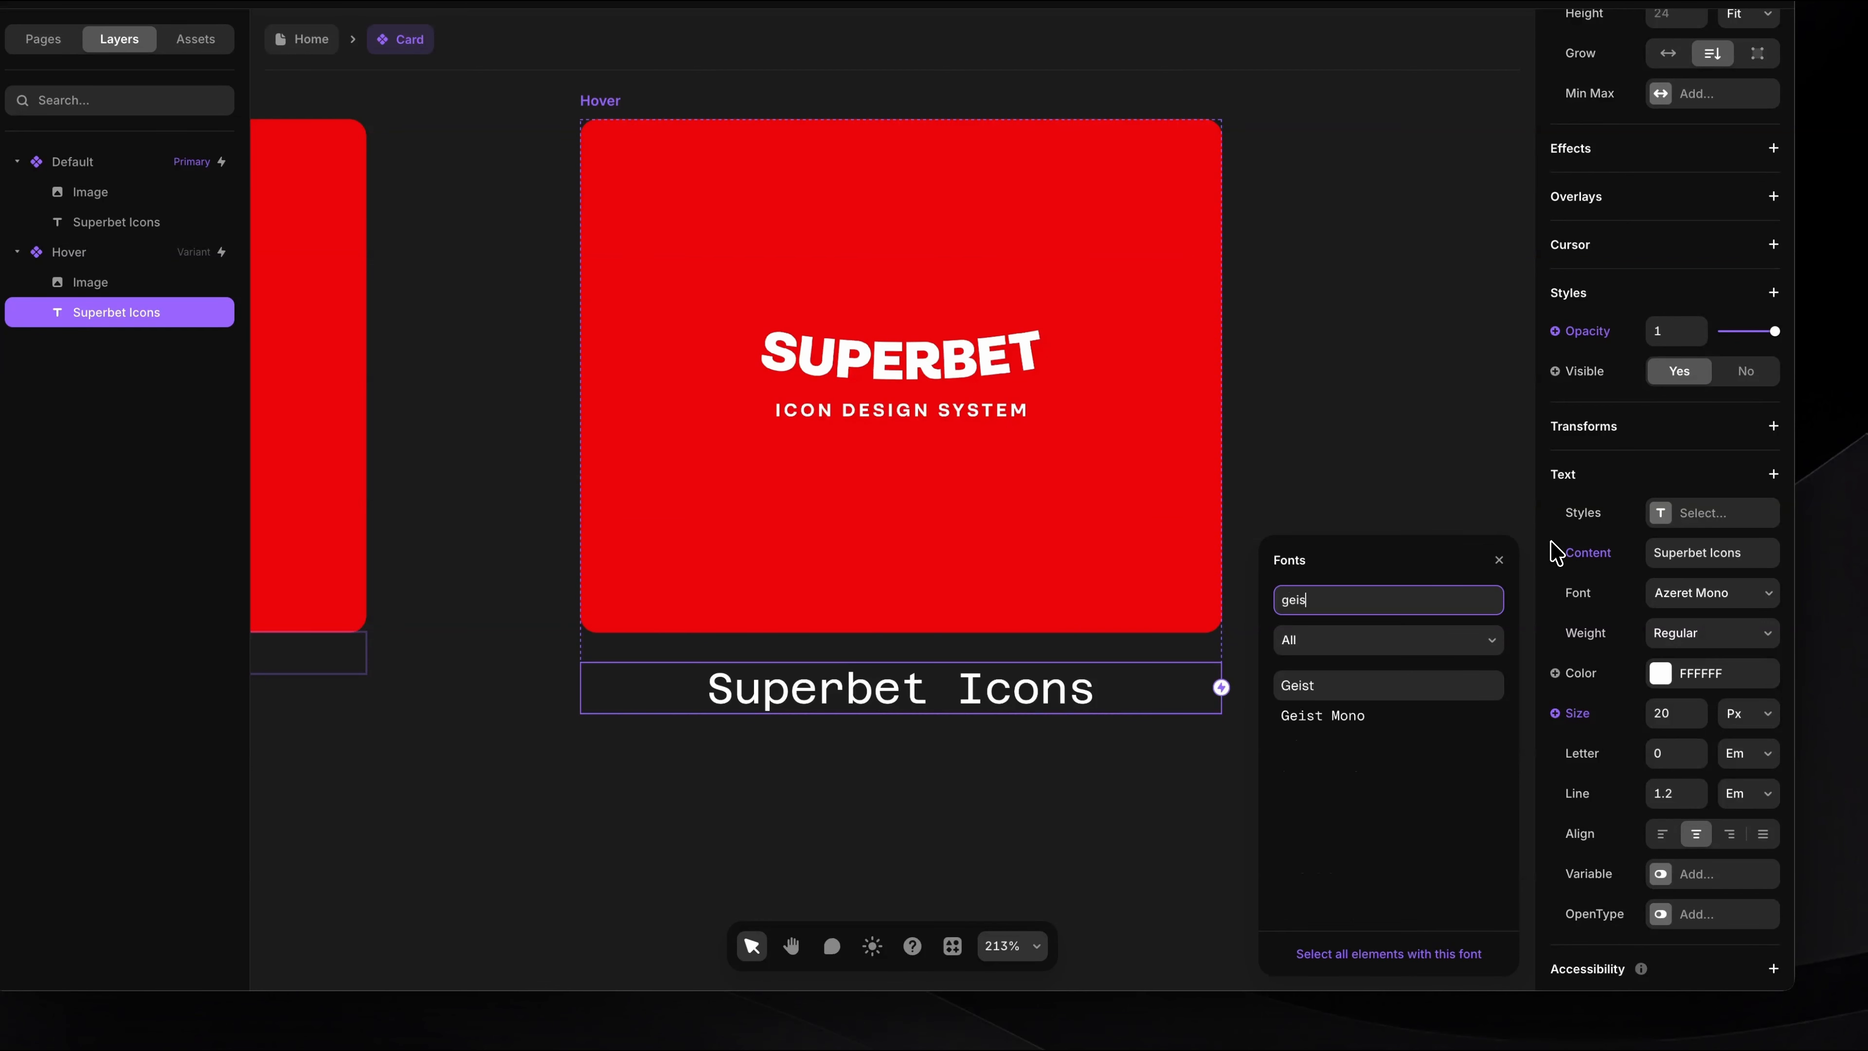
{"action": "left_click", "coordinate": [1394, 687]}
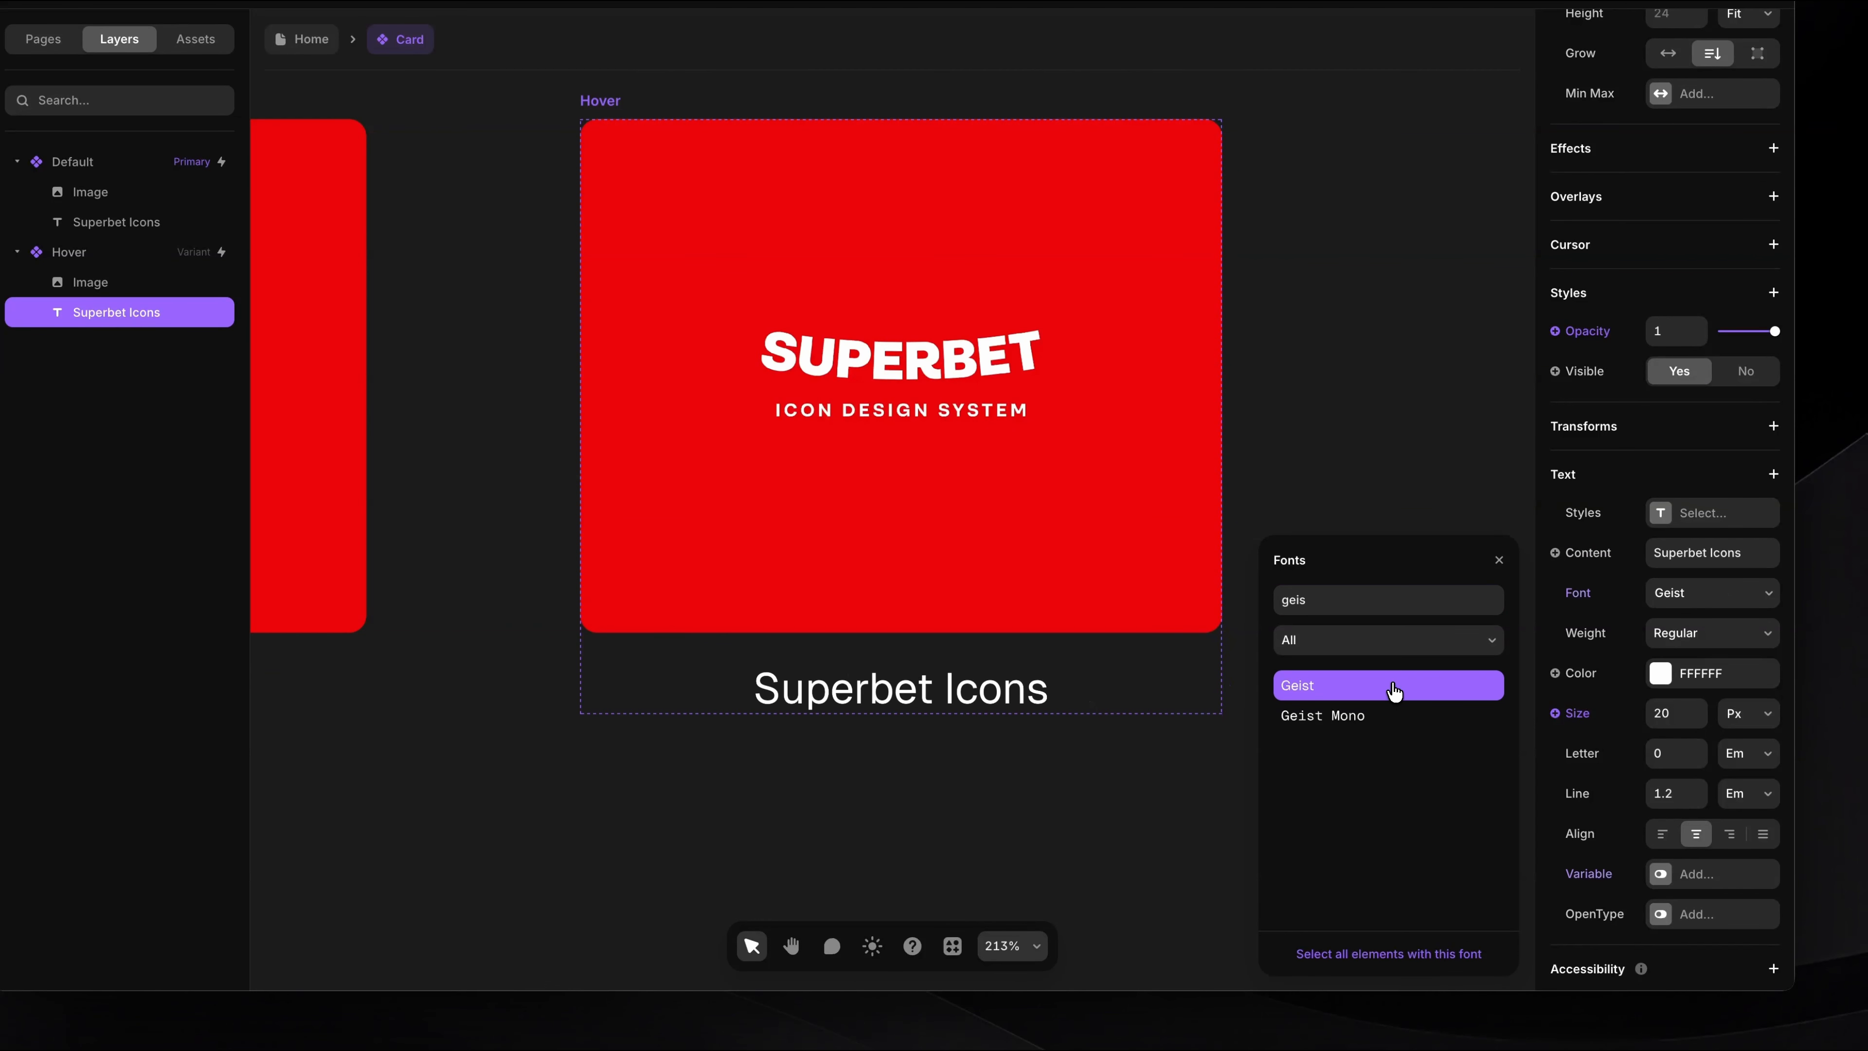
Step: Set the Hover variant's Superbet Icons text to Medium weight and finish the font selection
{"action": "left_click", "coordinate": [1499, 561]}
{"action": "left_click", "coordinate": [1689, 652]}
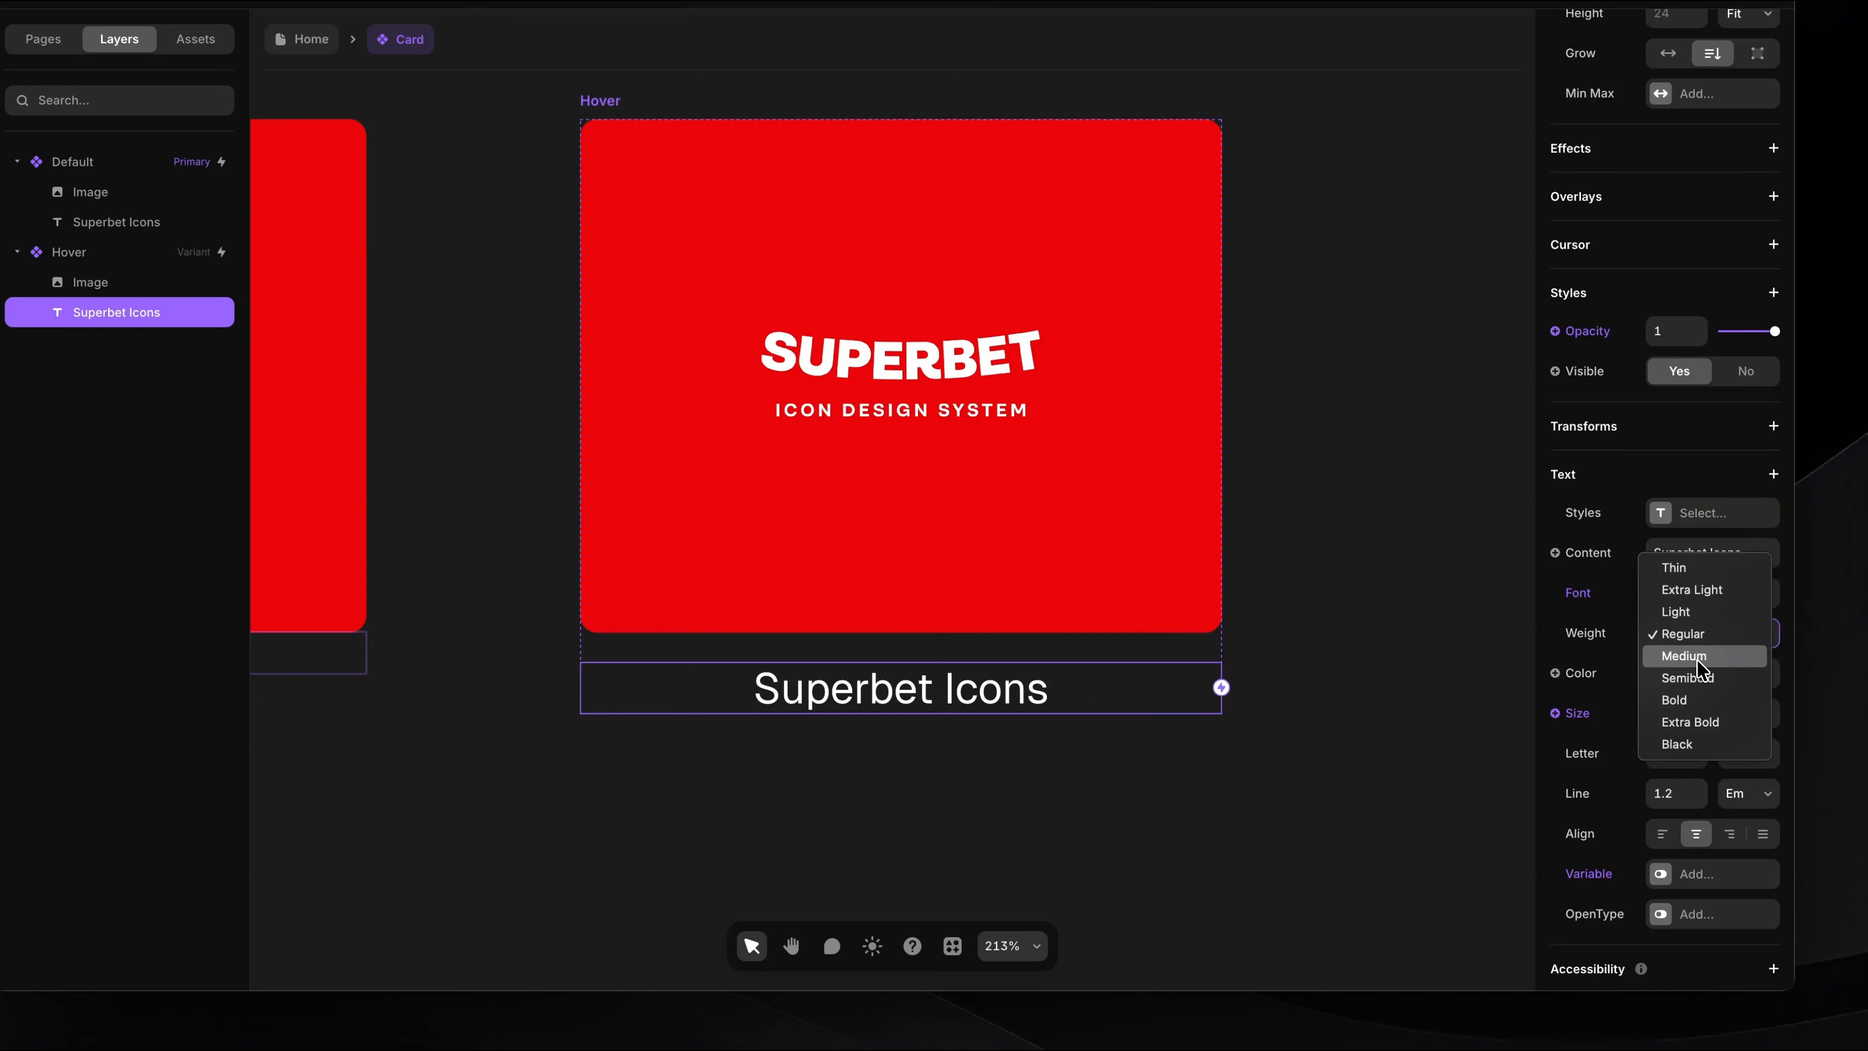
{"action": "left_click", "coordinate": [1322, 764]}
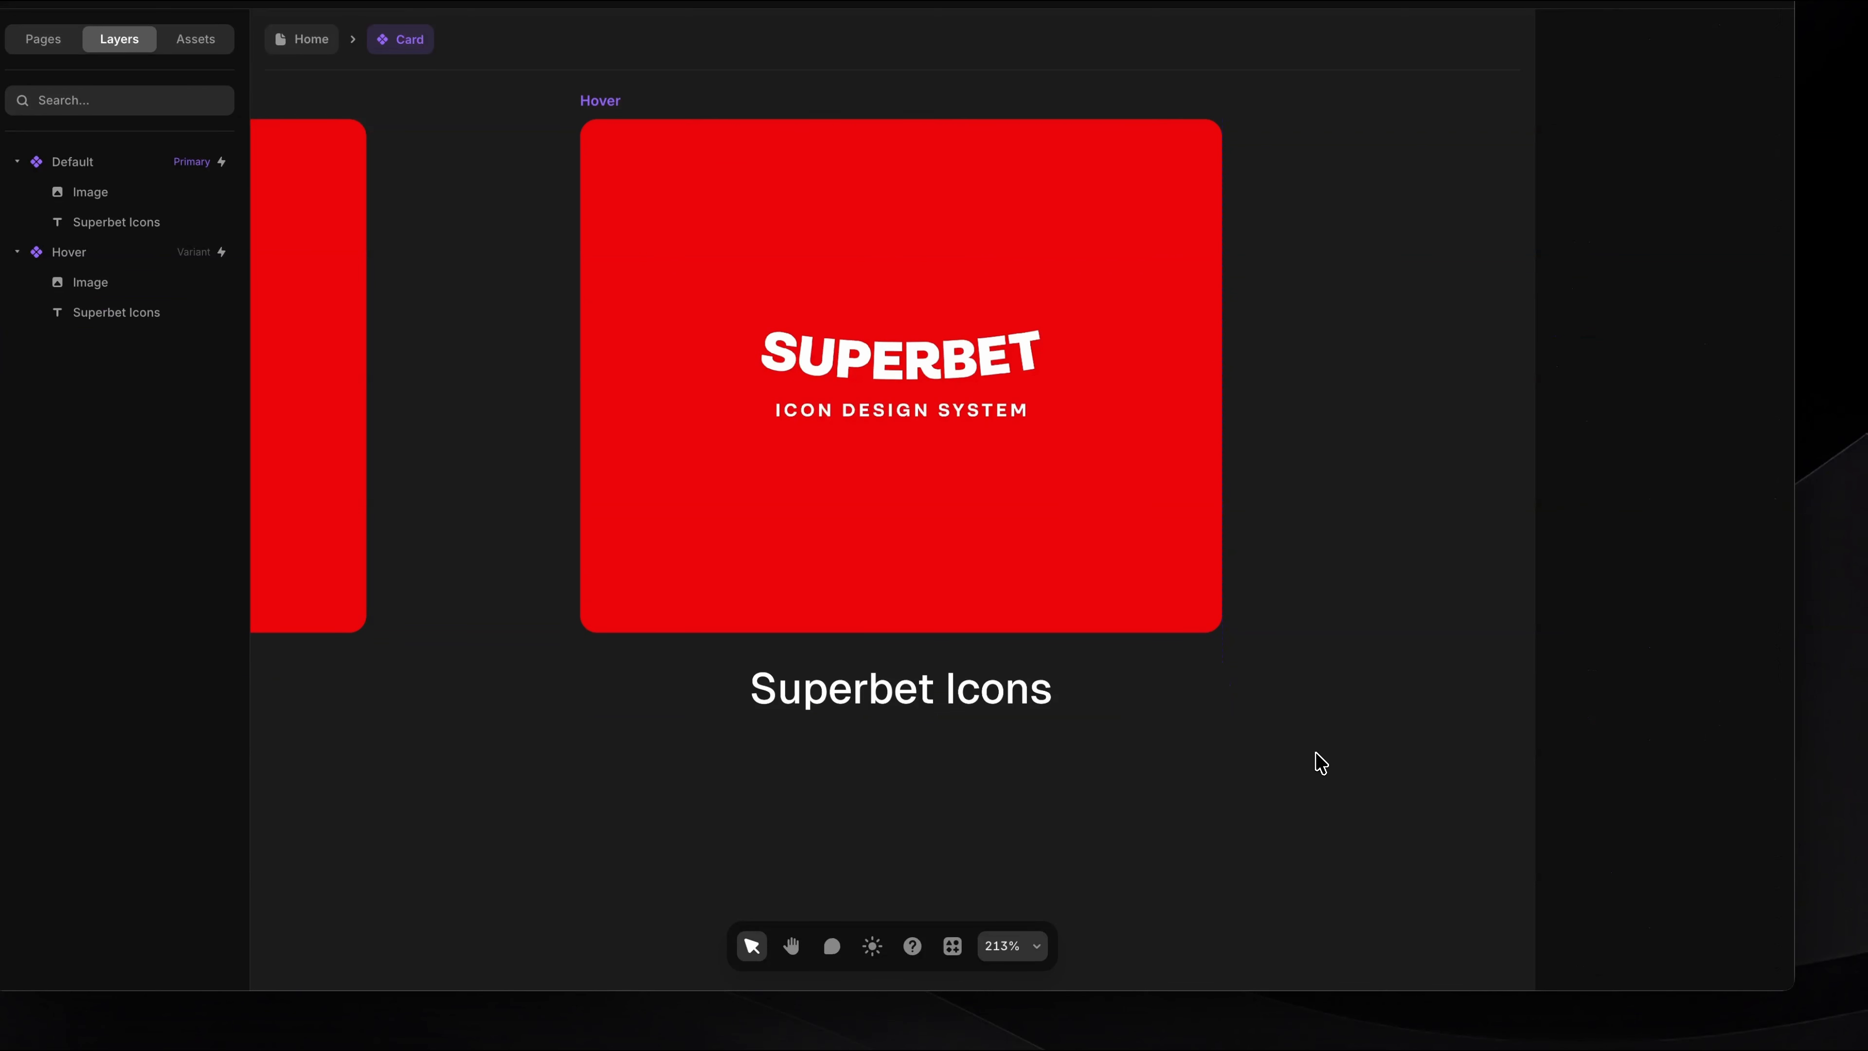
{"action": "key", "text": "shift+1"}
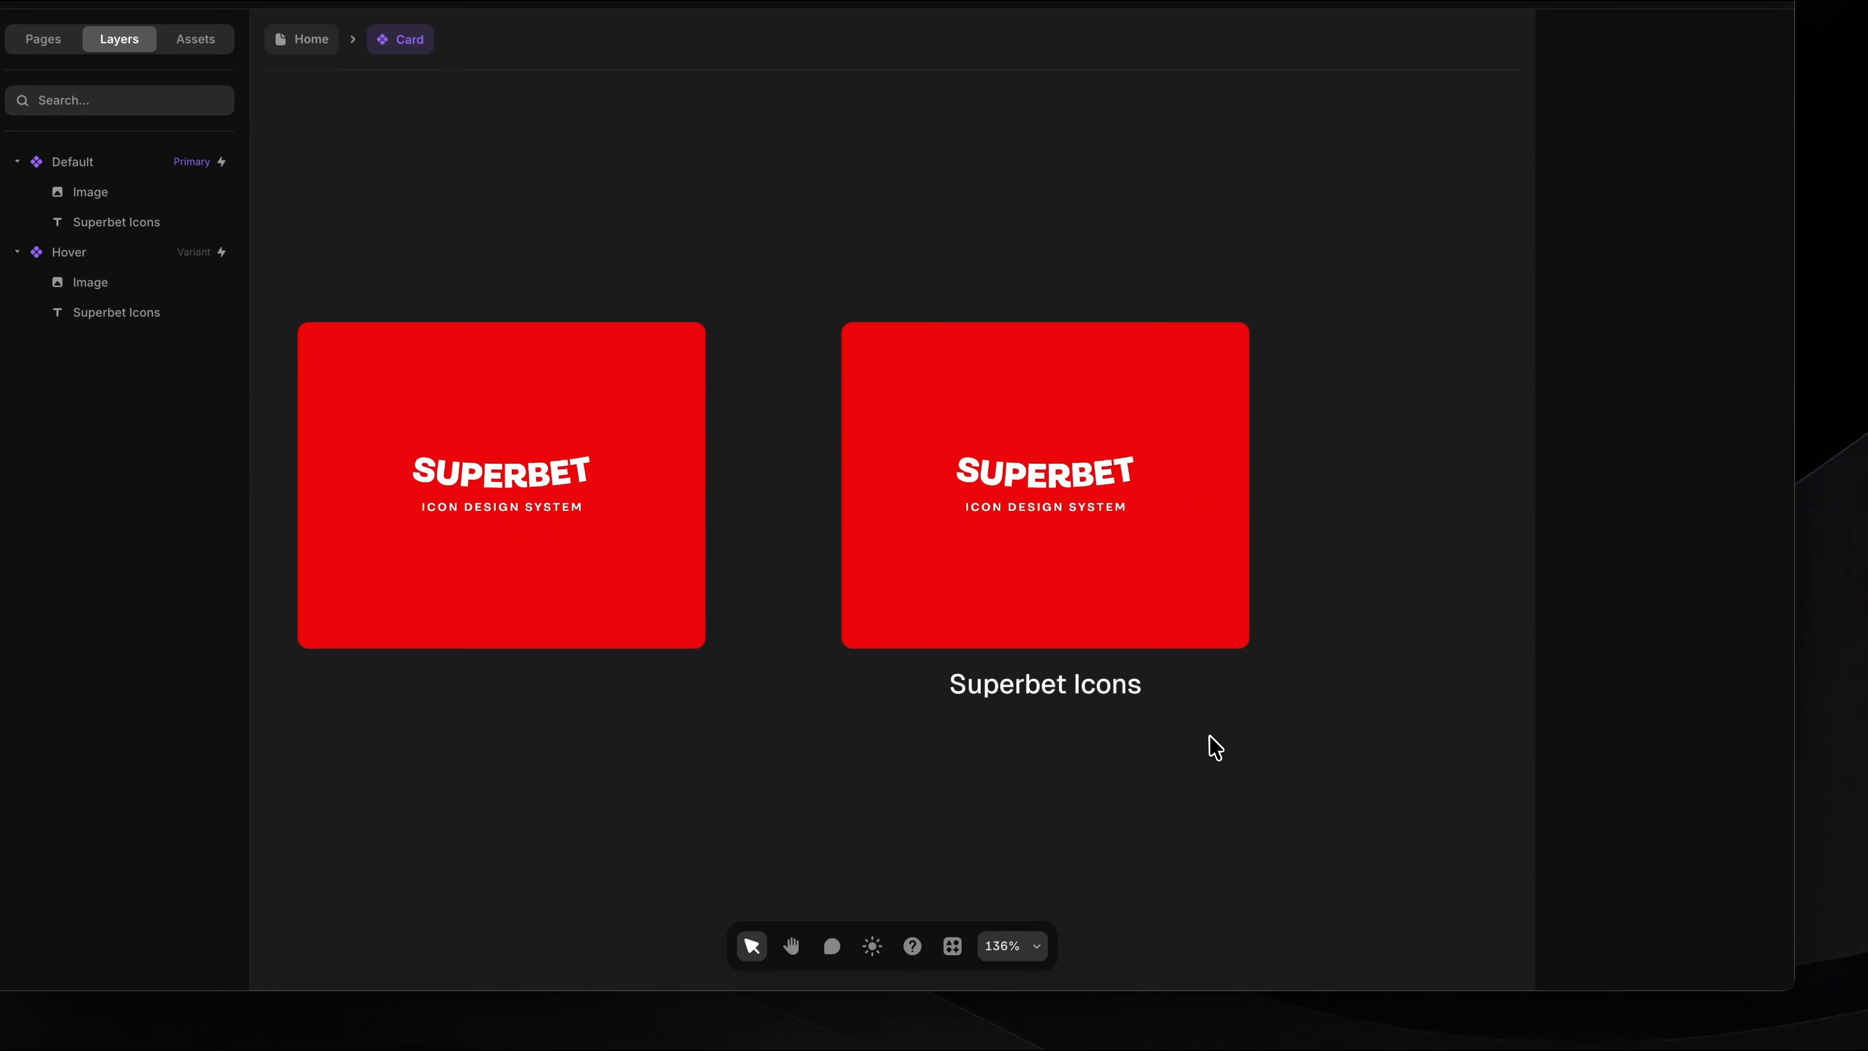
{"action": "scroll", "coordinate": [1210, 746], "scroll_direction": "up", "scroll_amount": 4}
{"action": "key", "text": "shift+1"}
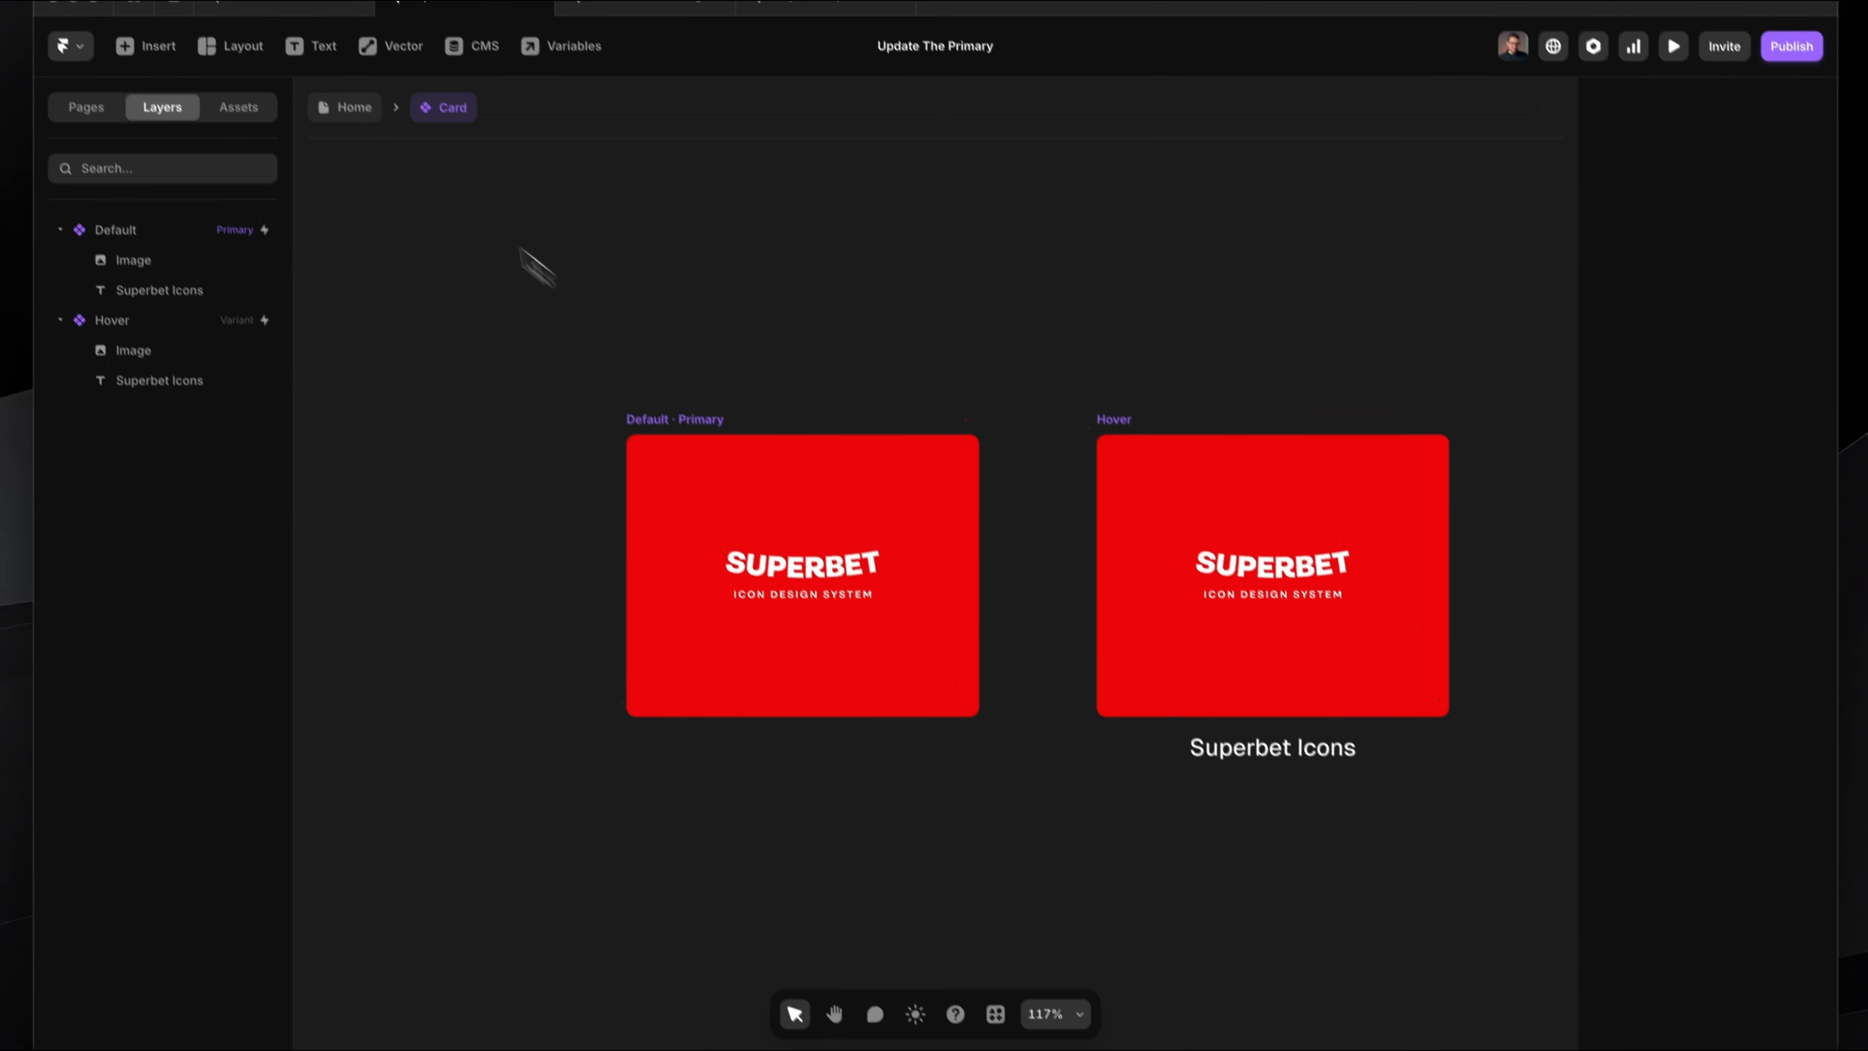
Step: Return to the Home page and check the Card instance set to its Default variant
{"action": "left_click", "coordinate": [305, 39]}
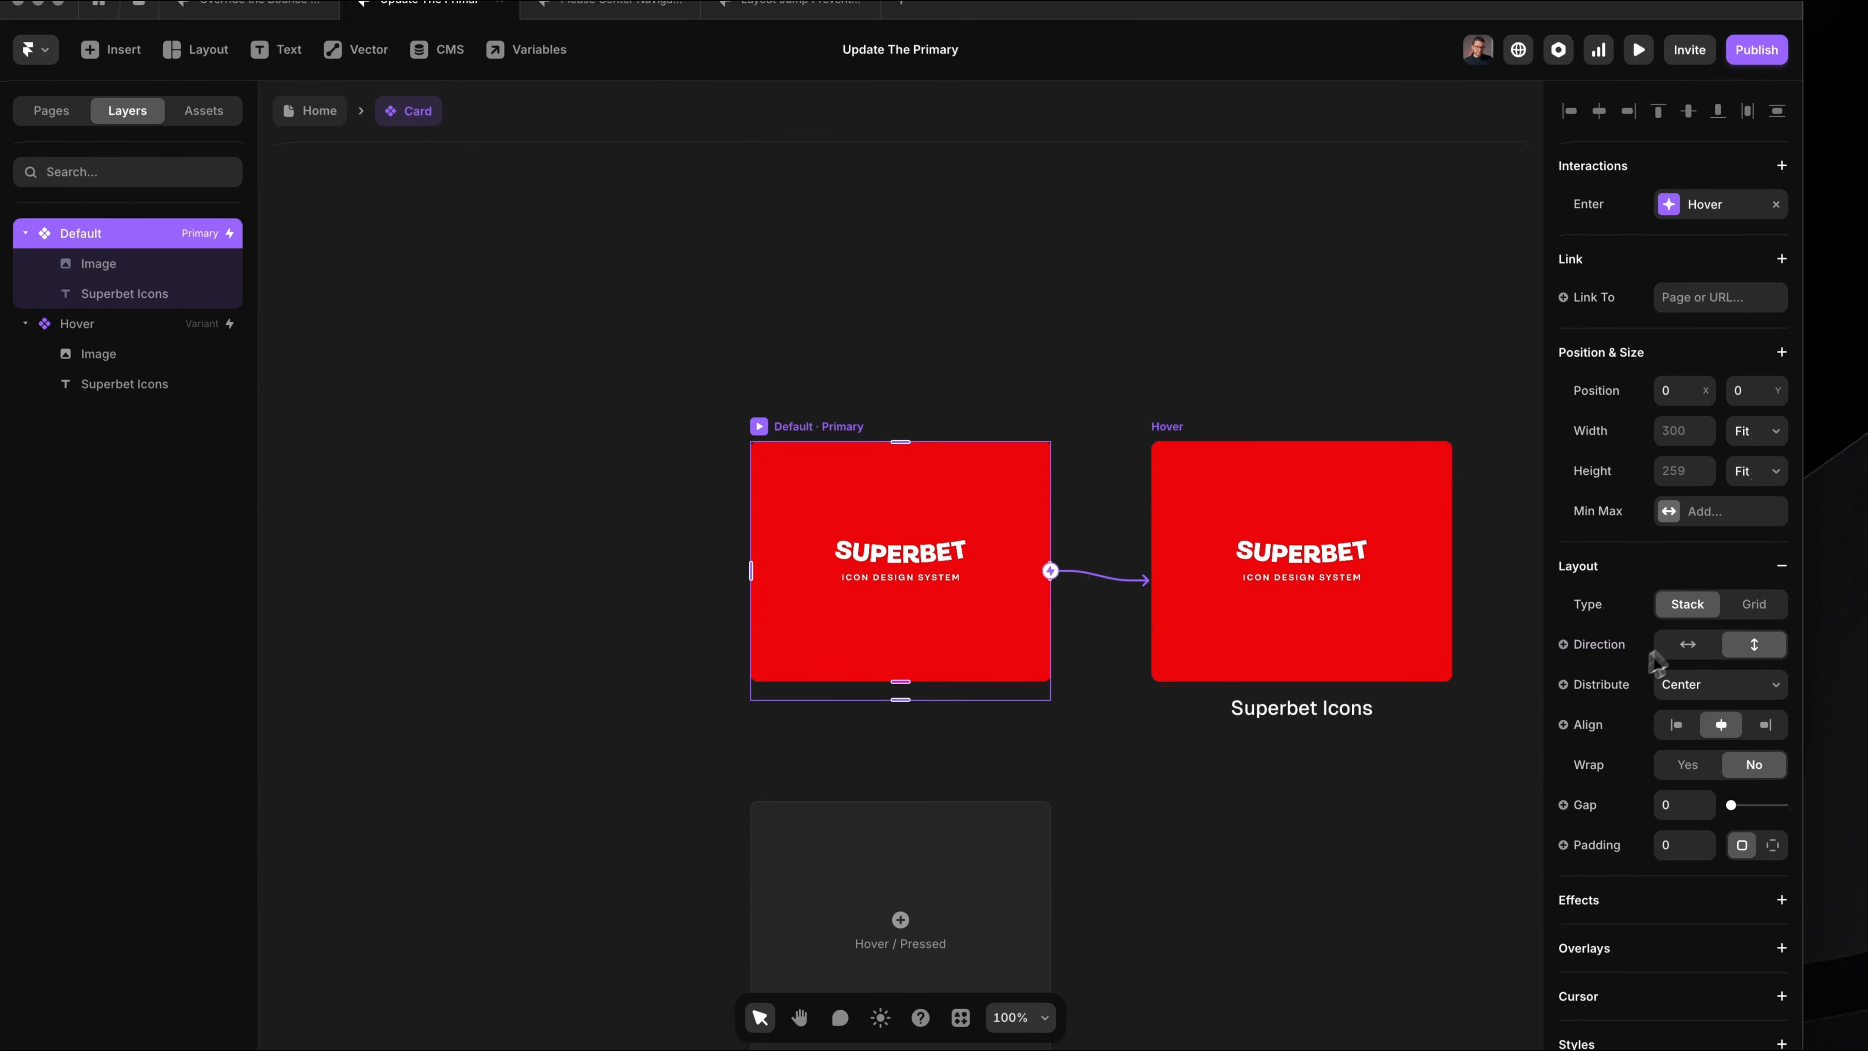
{"action": "scroll", "coordinate": [1643, 666], "scroll_direction": "down", "scroll_amount": 3}
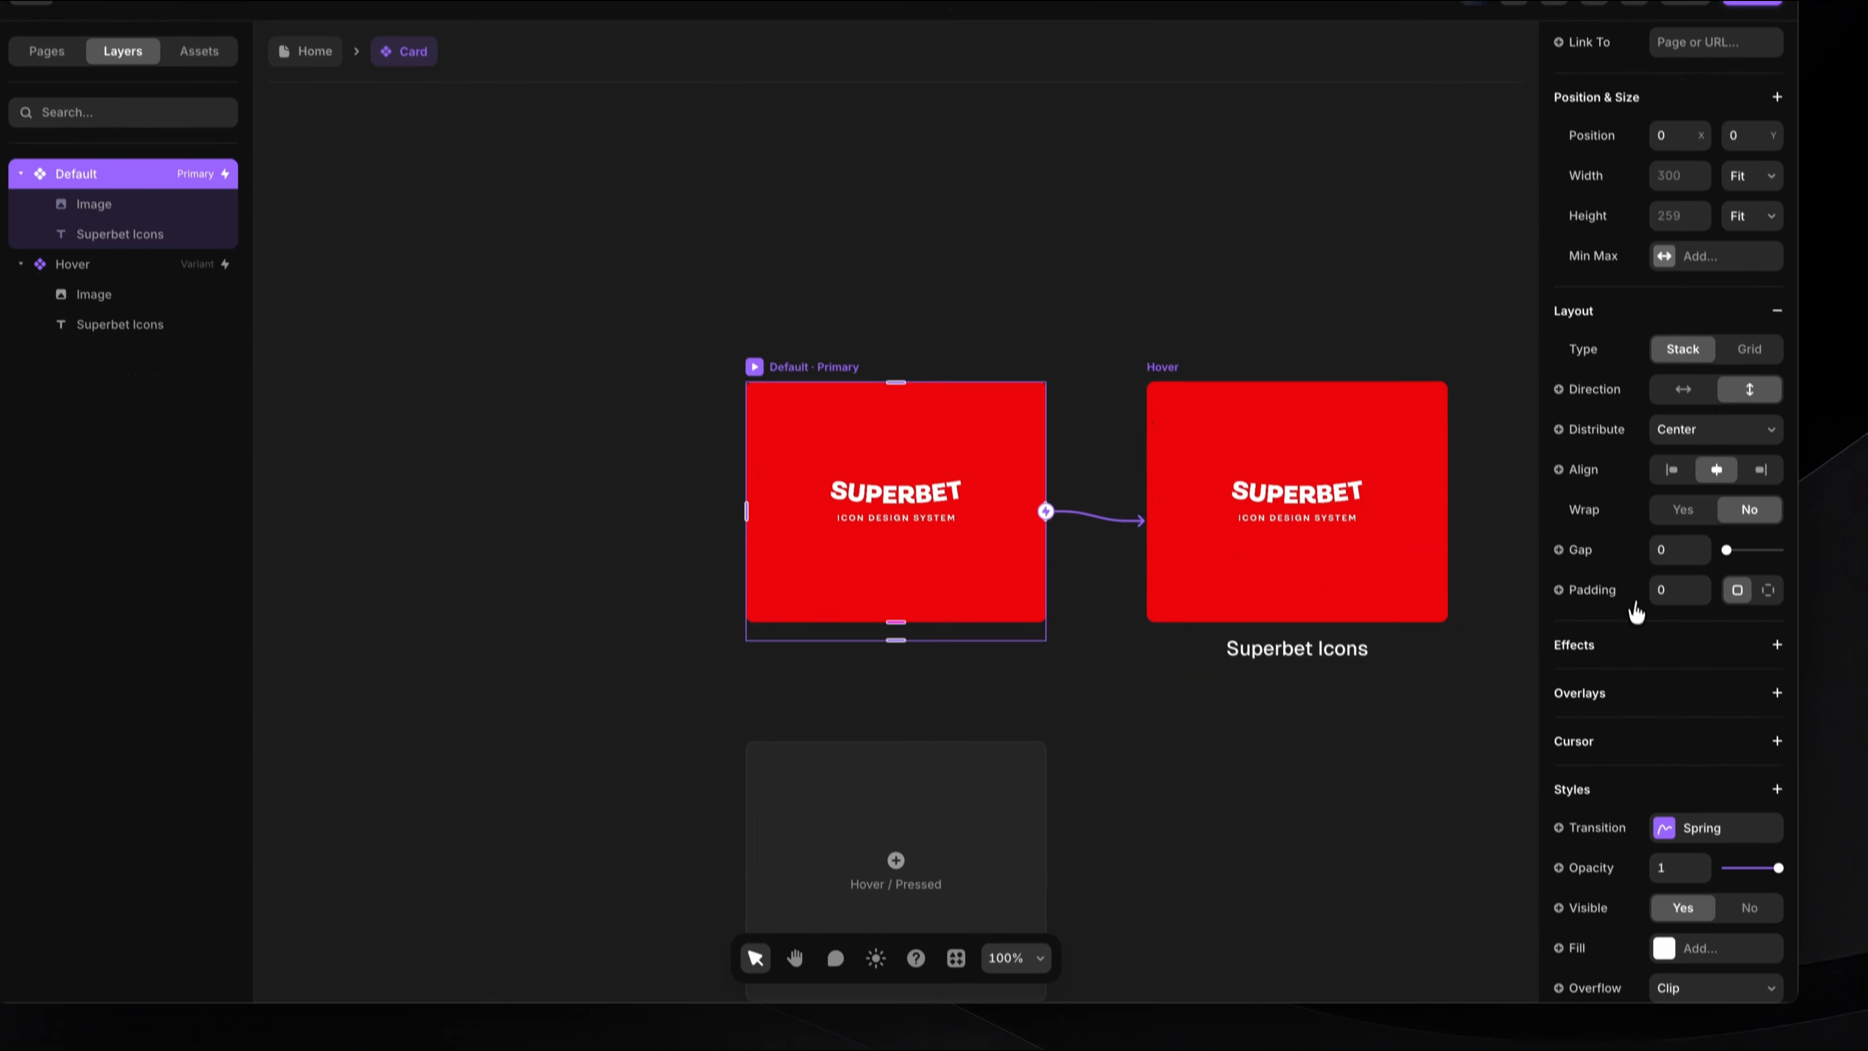
{"action": "scroll", "coordinate": [1636, 611], "scroll_direction": "down", "scroll_amount": 3}
{"action": "left_click", "coordinate": [1692, 645]}
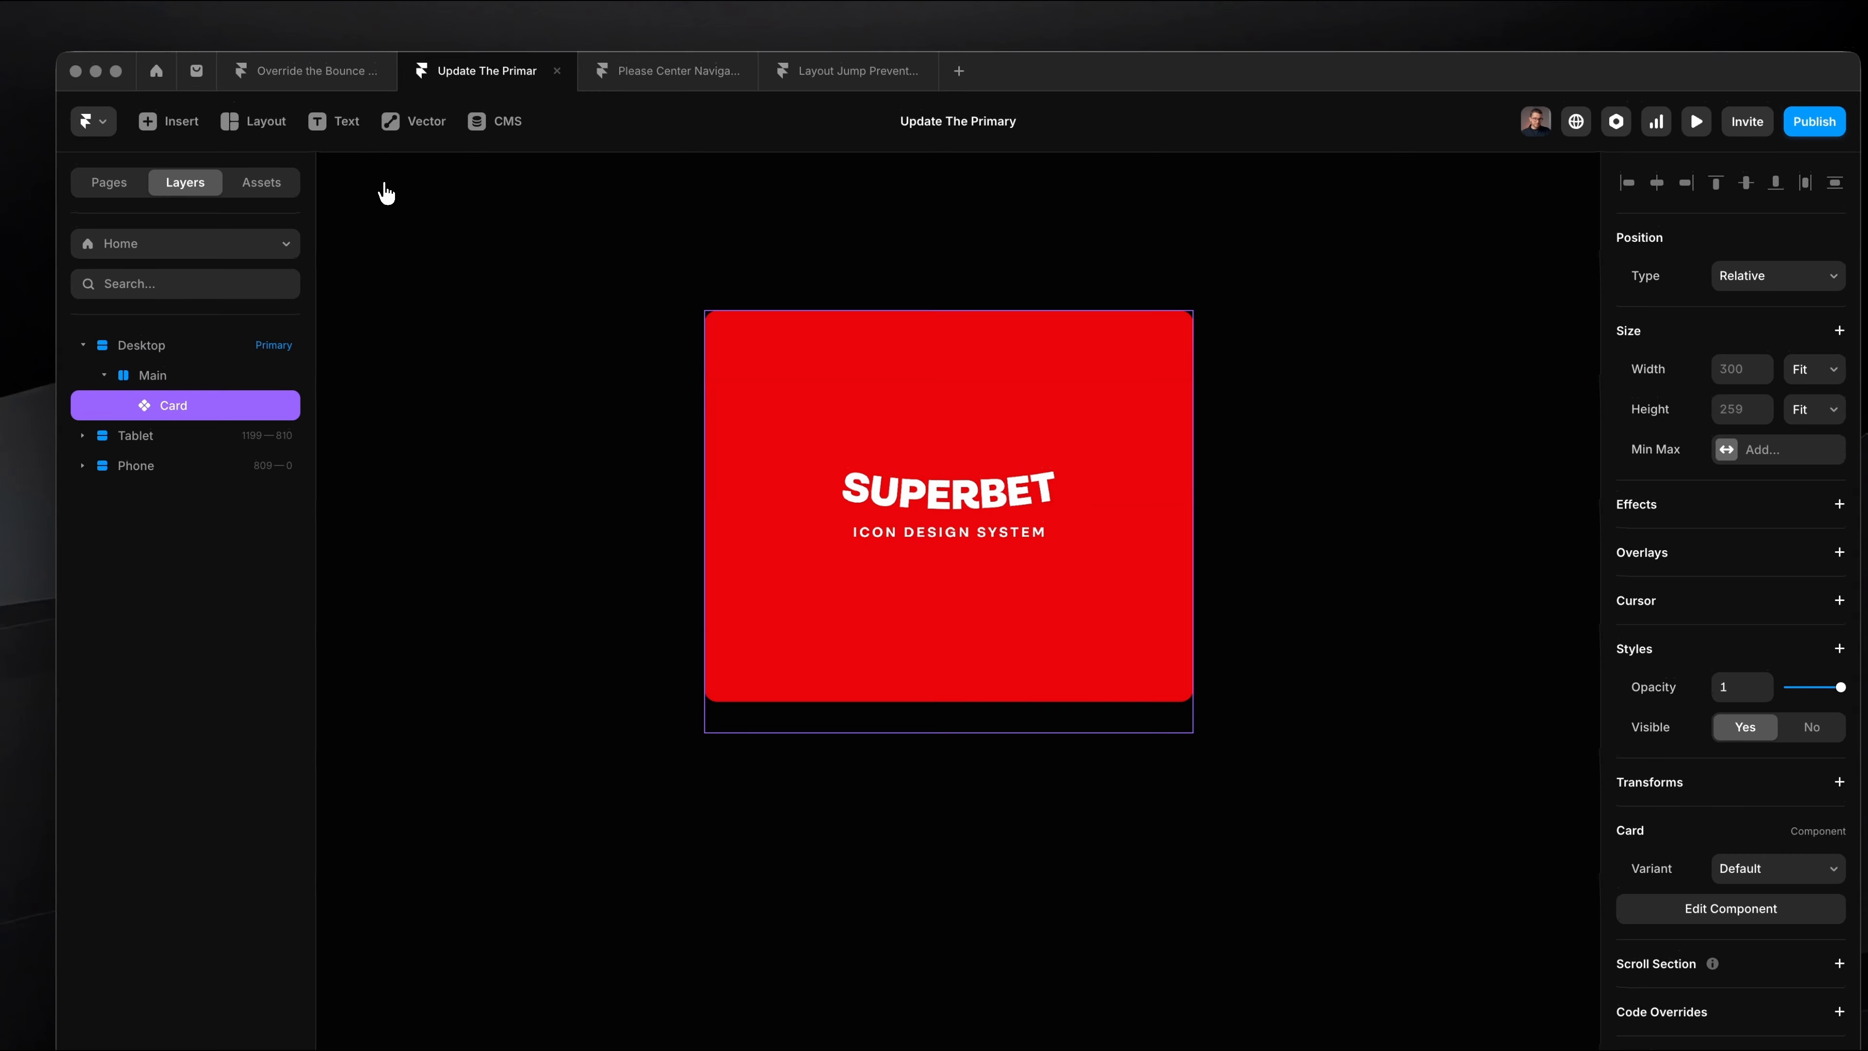
{"action": "key", "text": "super+backslash"}
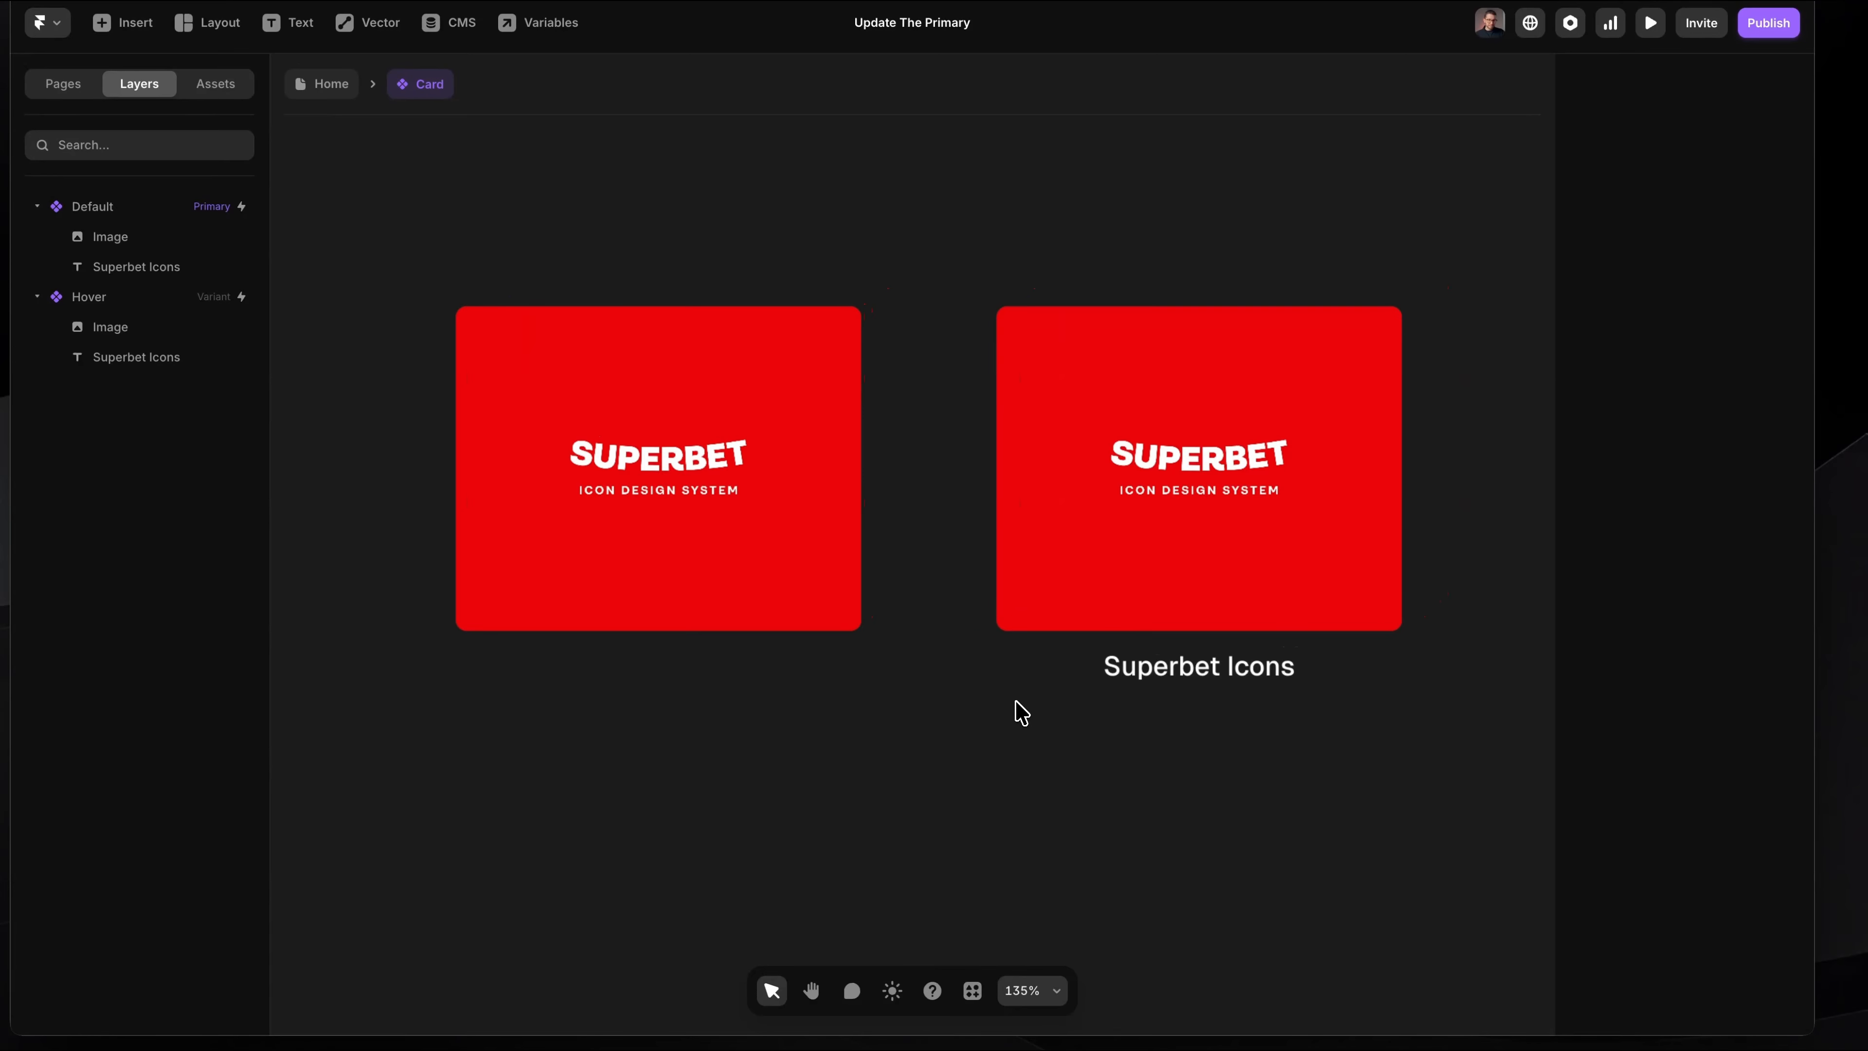
Step: Examine the Hover variant and the style overrides on its Superbet Icons text in the Card component
{"action": "left_click", "coordinate": [1014, 291]}
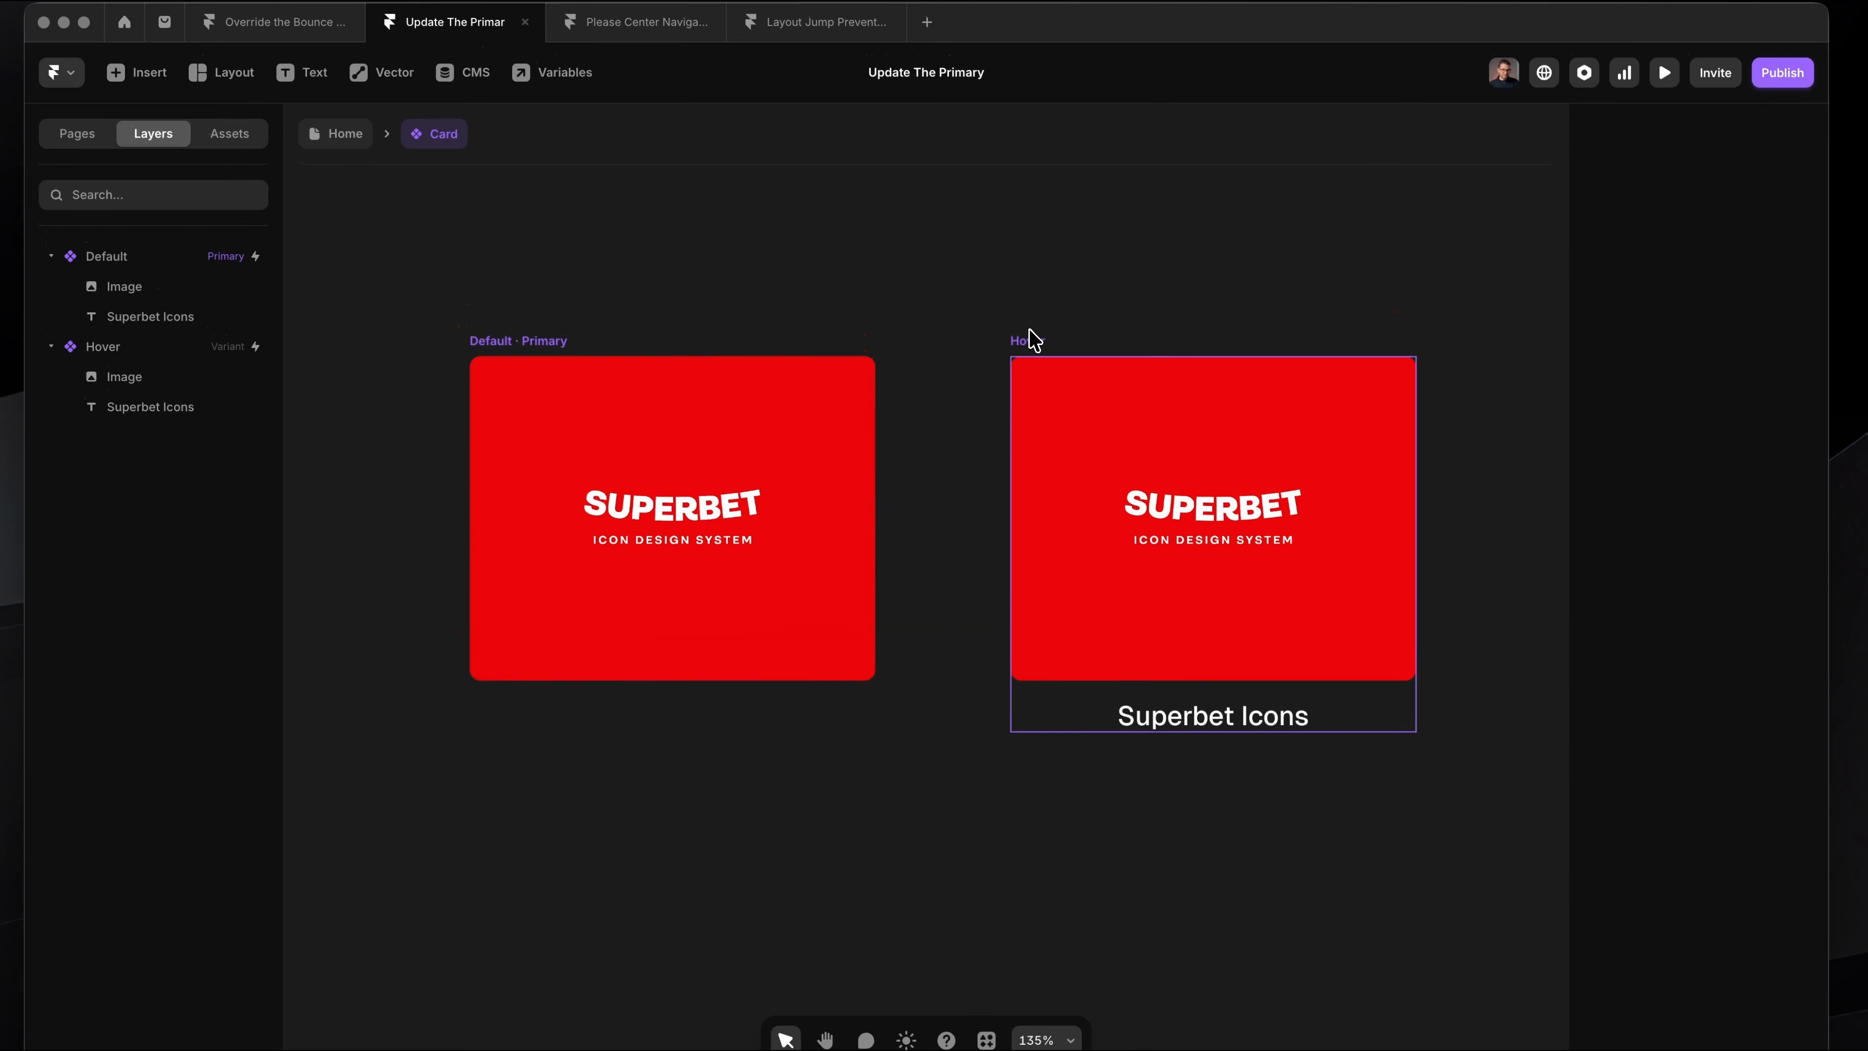
{"action": "left_click", "coordinate": [1254, 729]}
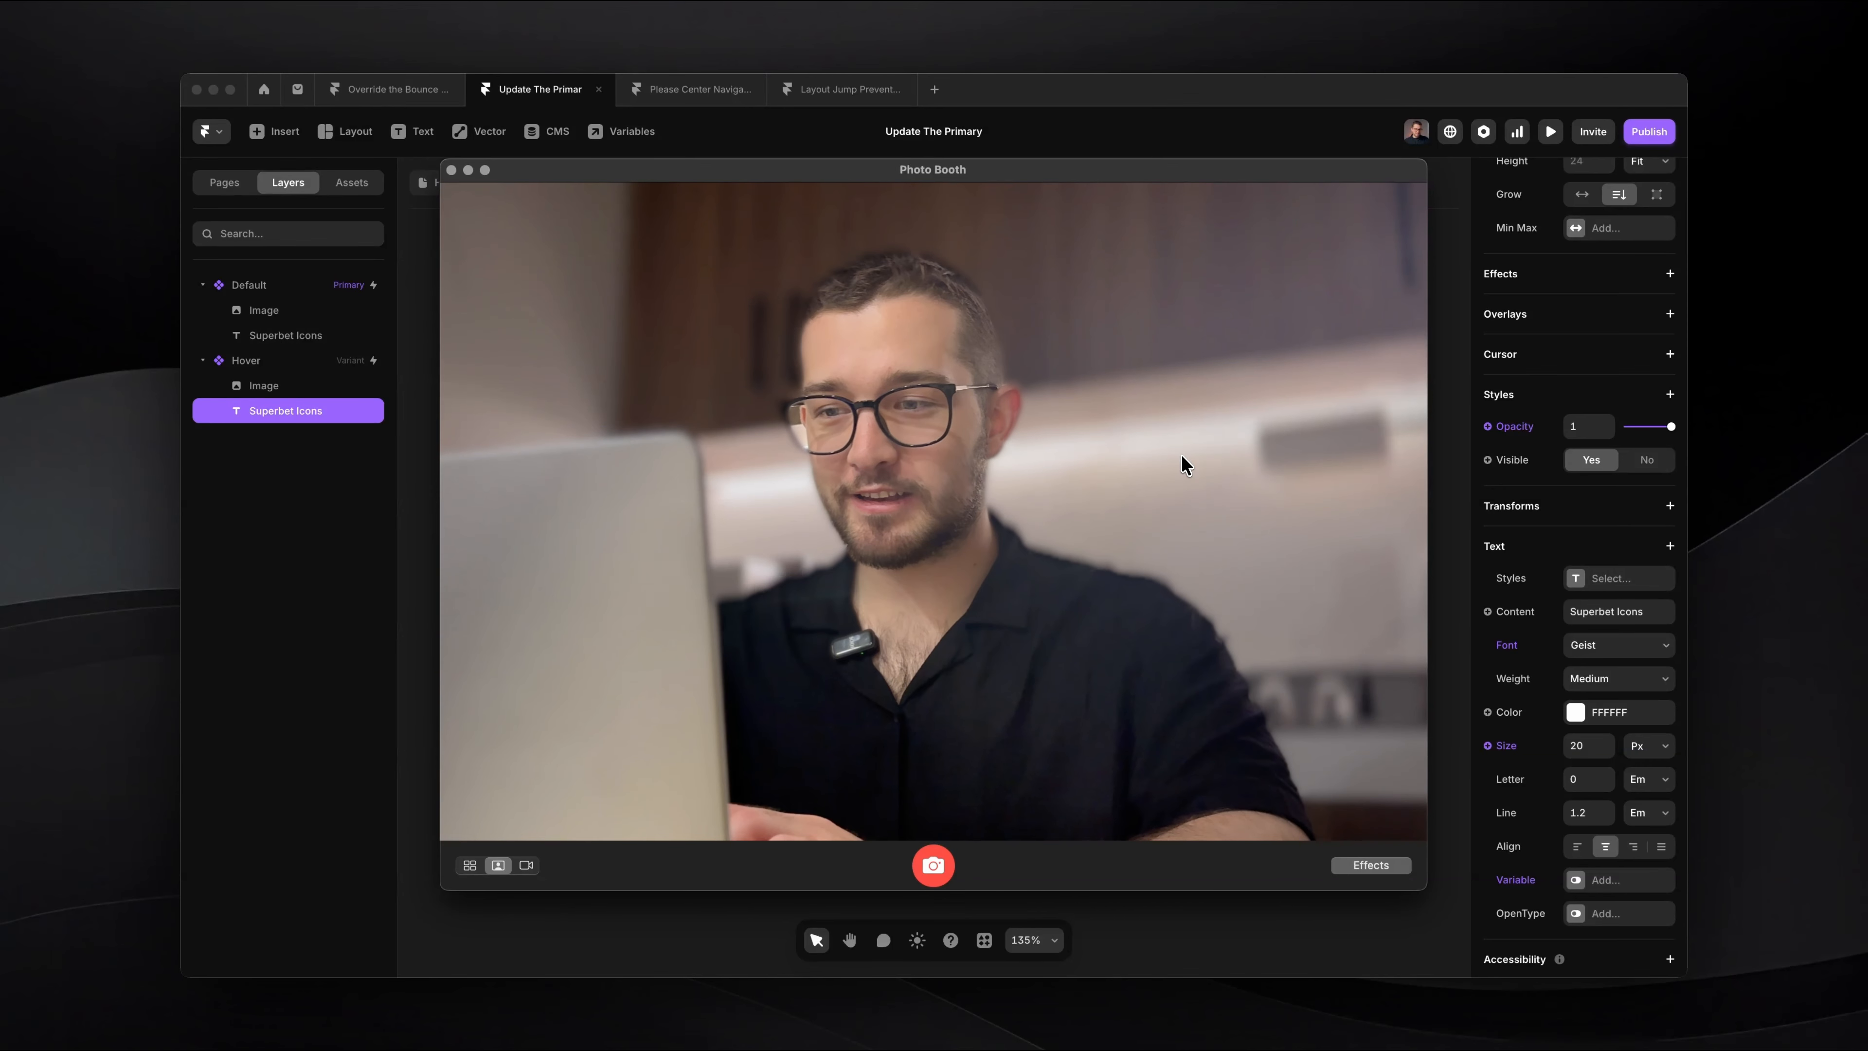
{"action": "key", "text": "super+Tab"}
{"action": "left_click", "coordinate": [977, 523]}
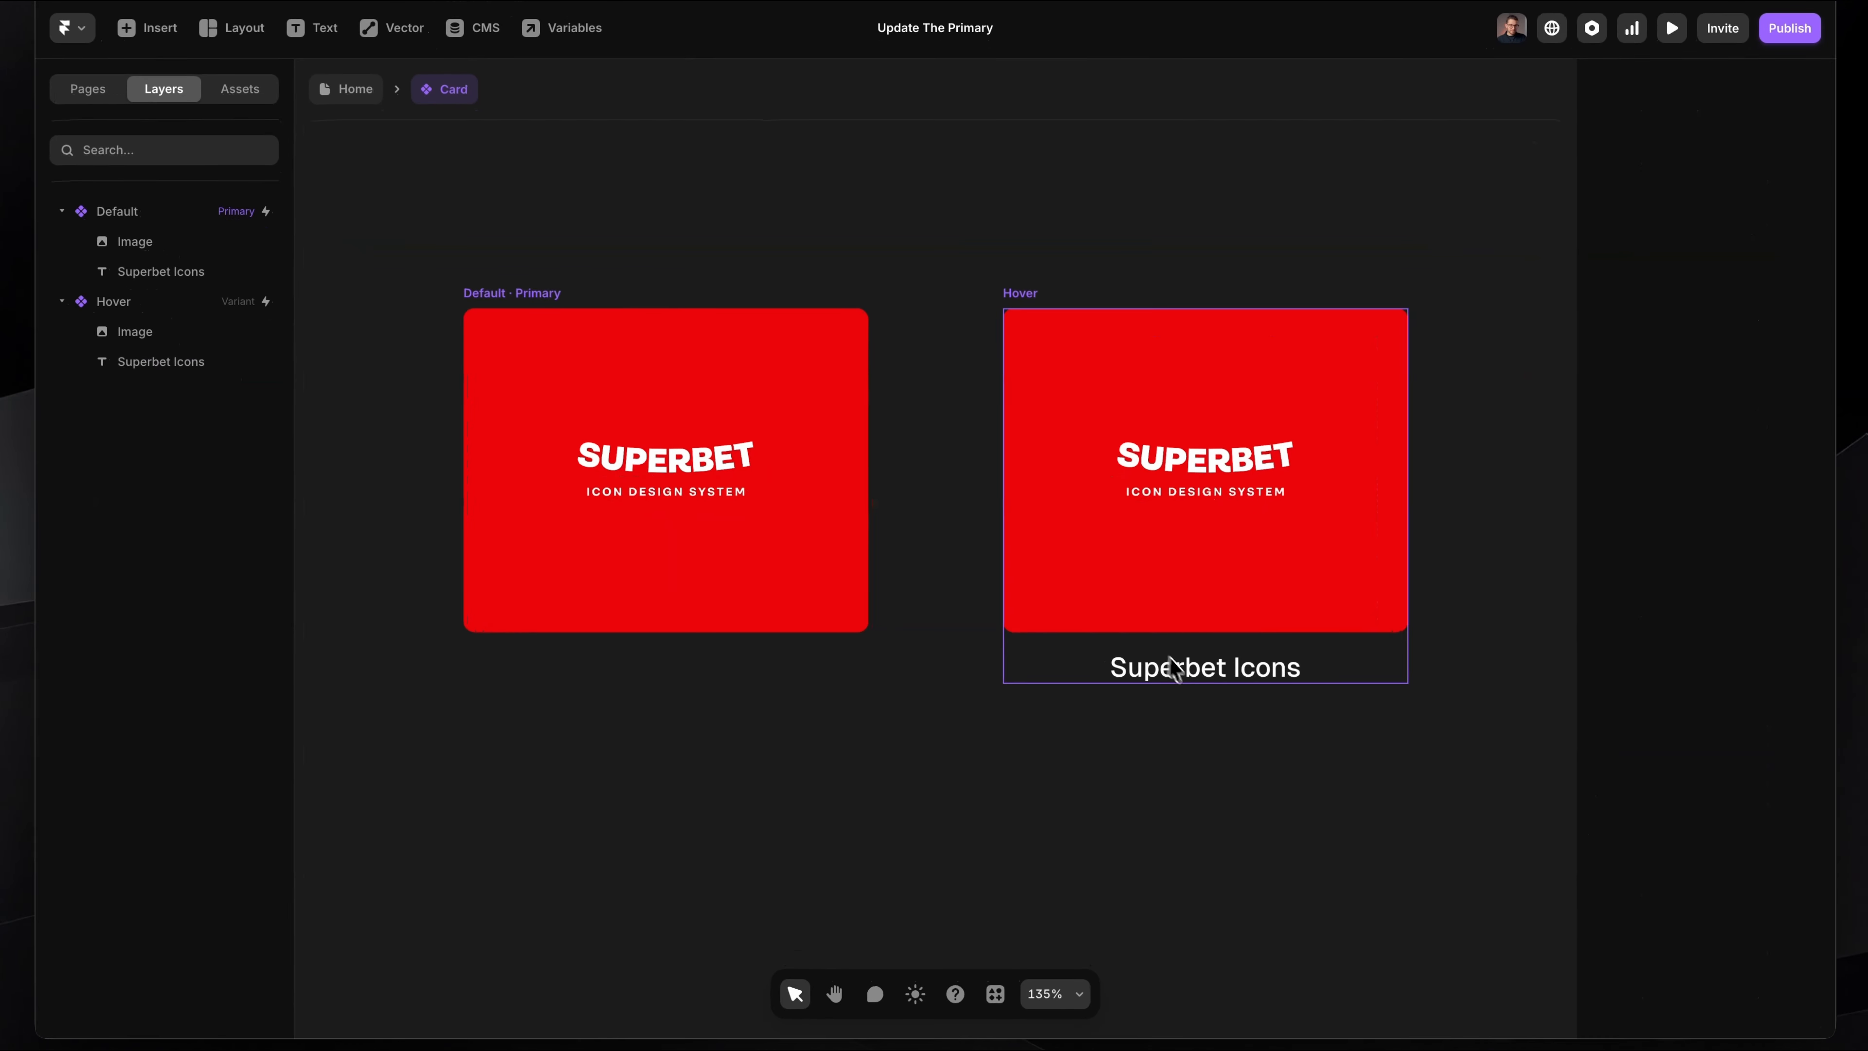
{"action": "left_click", "coordinate": [1177, 667]}
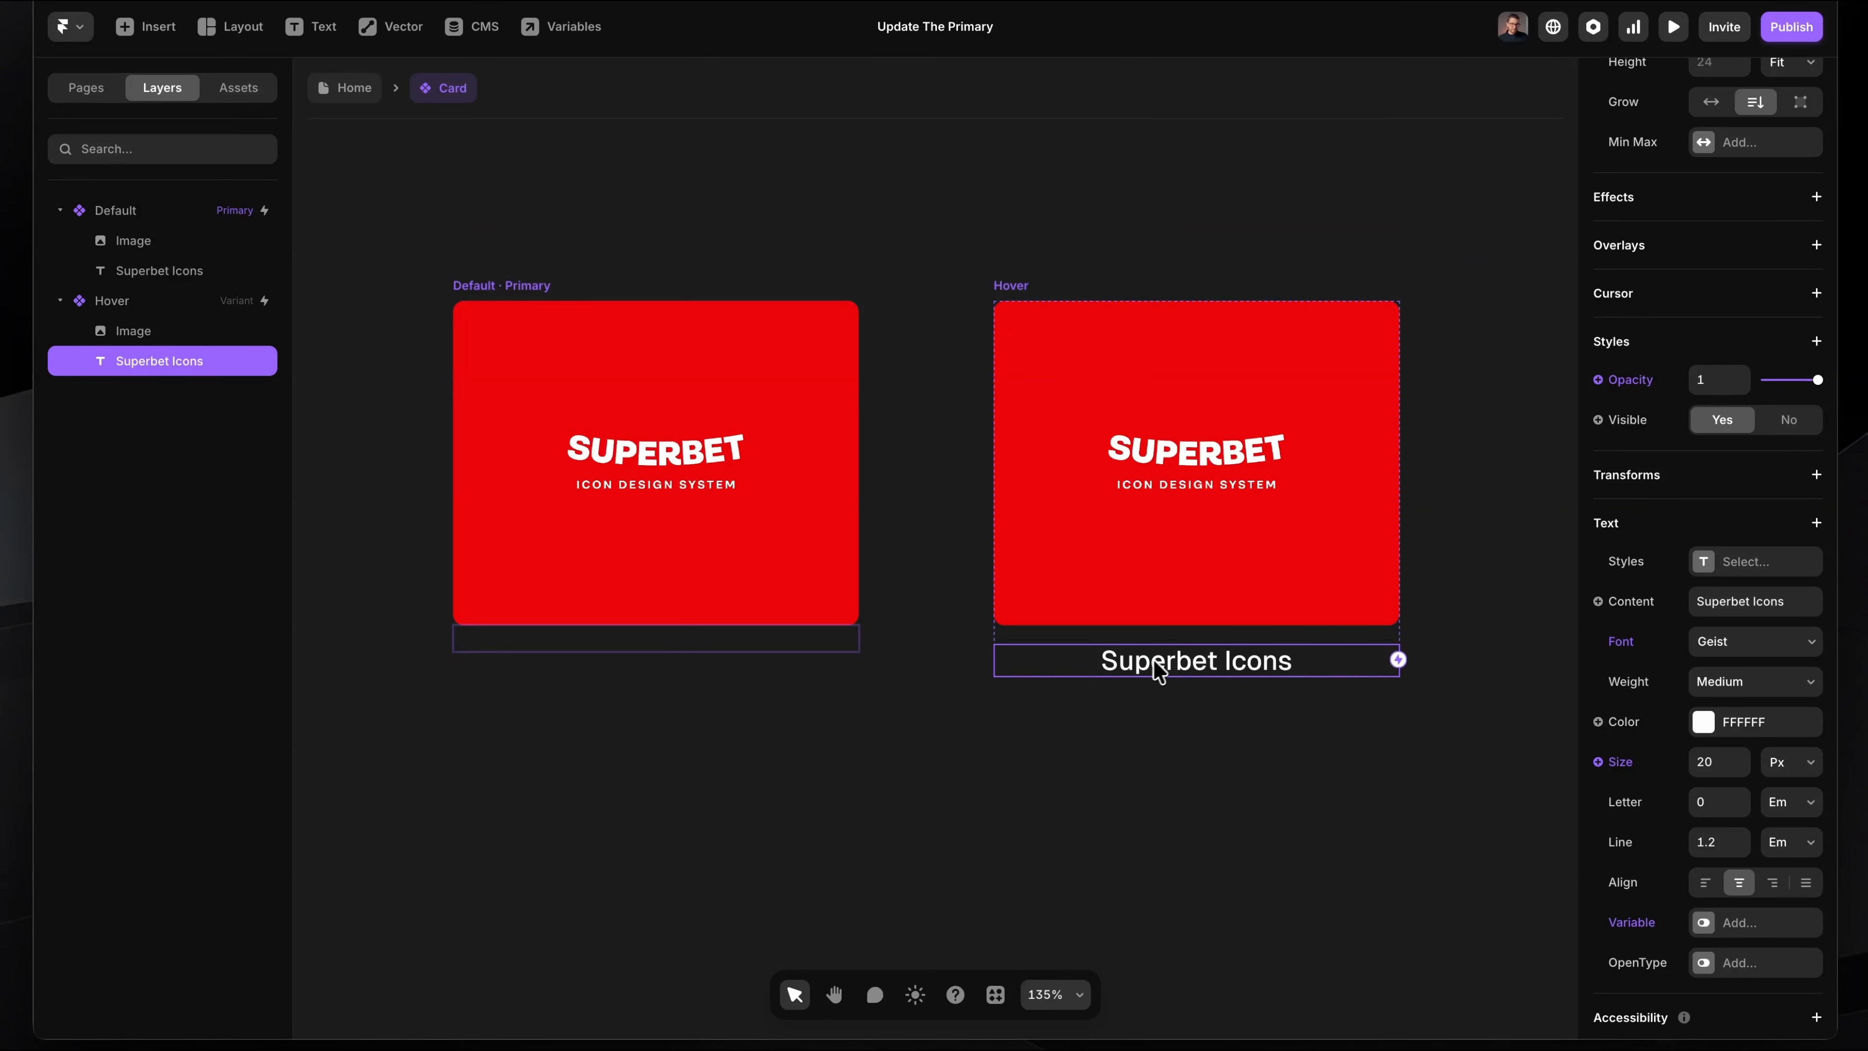
{"action": "scroll", "coordinate": [1221, 667], "scroll_direction": "down", "scroll_amount": 1}
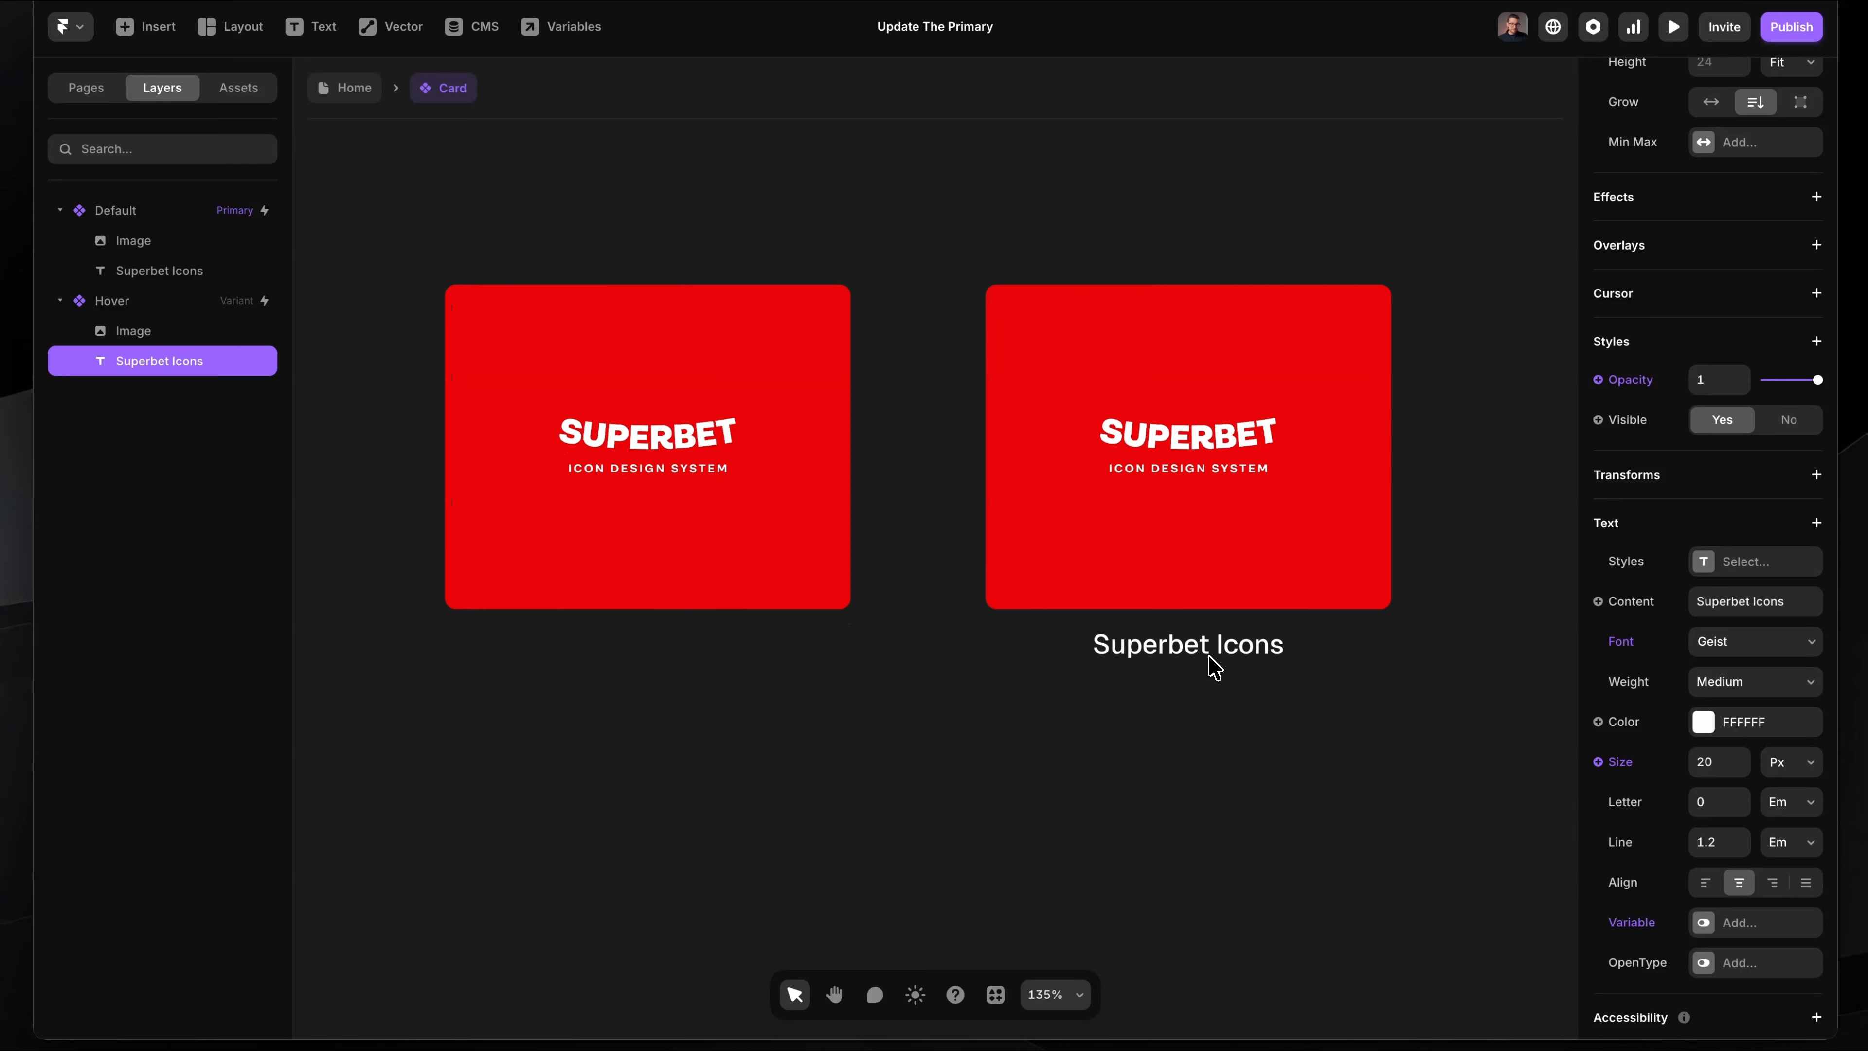
Step: Set the opacity of the Default variant's Superbet Icons text to 1
{"action": "left_click", "coordinate": [778, 630]}
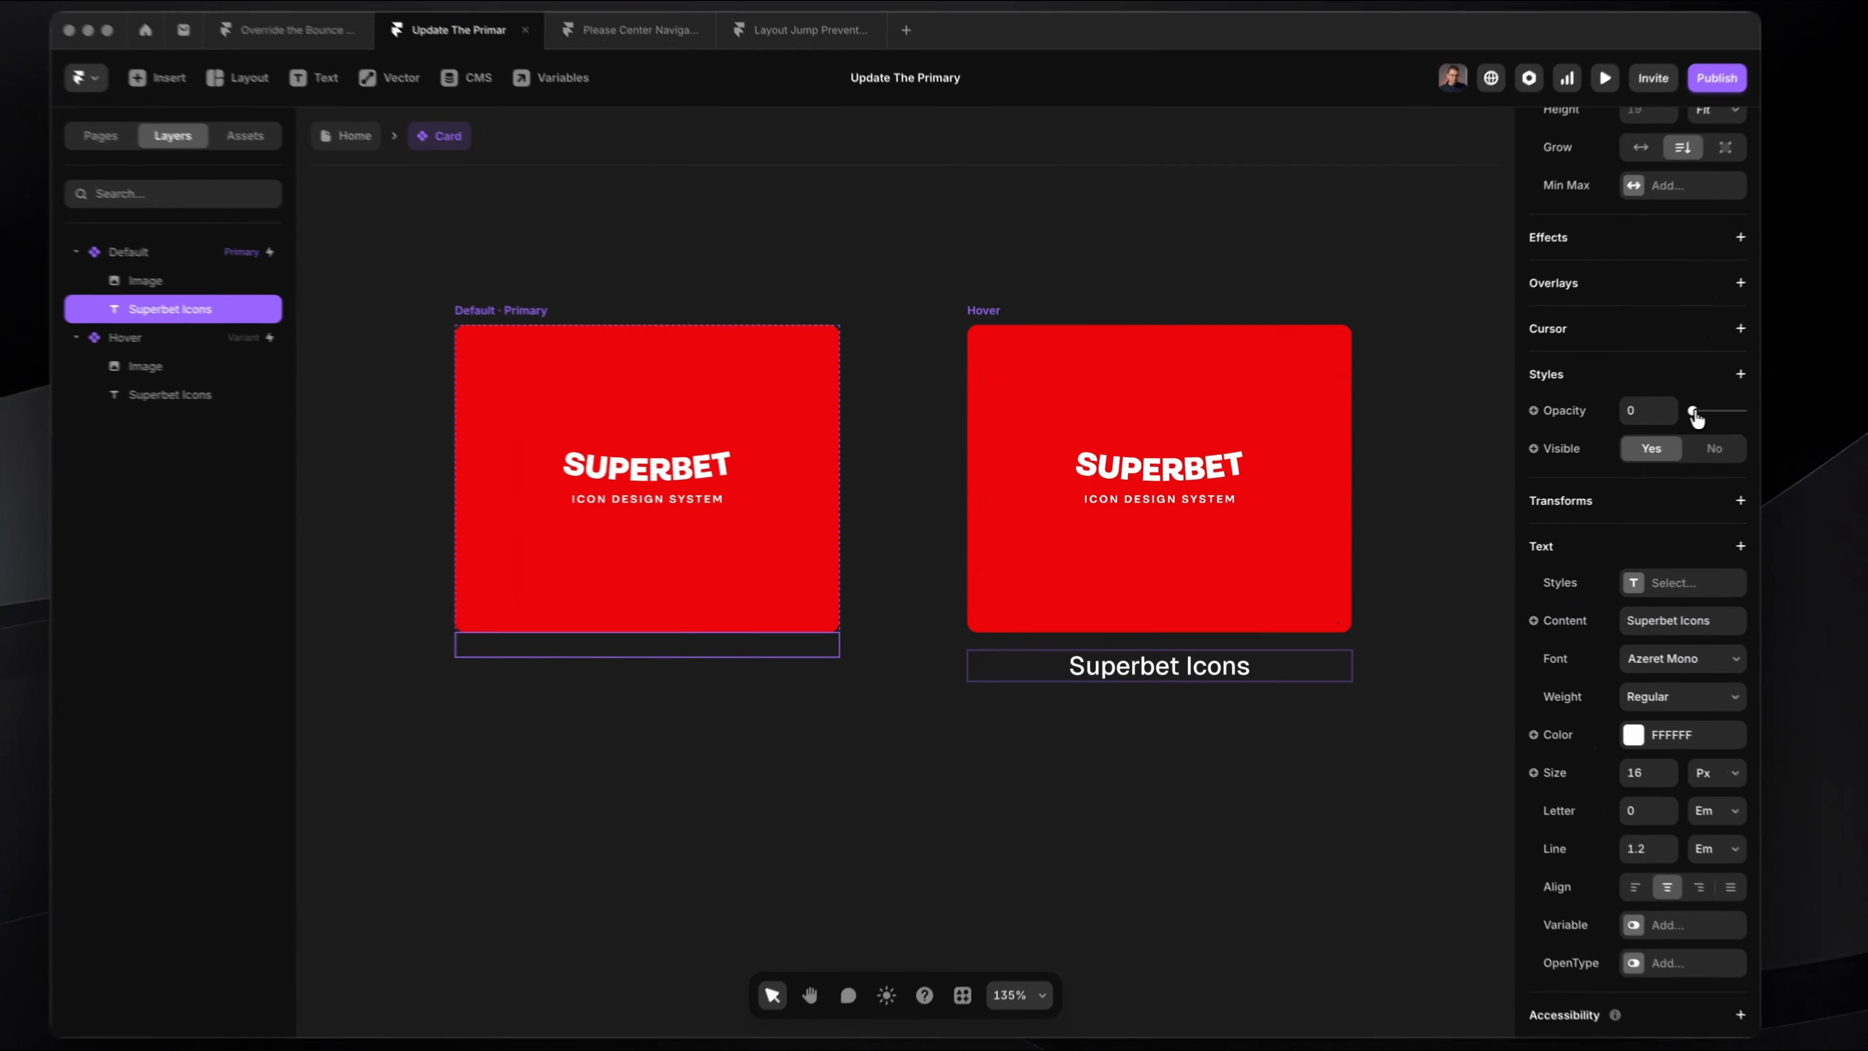
{"action": "left_click_drag", "start_coordinate": [1627, 426], "coordinate": [1674, 425]}
{"action": "left_click", "coordinate": [954, 734]}
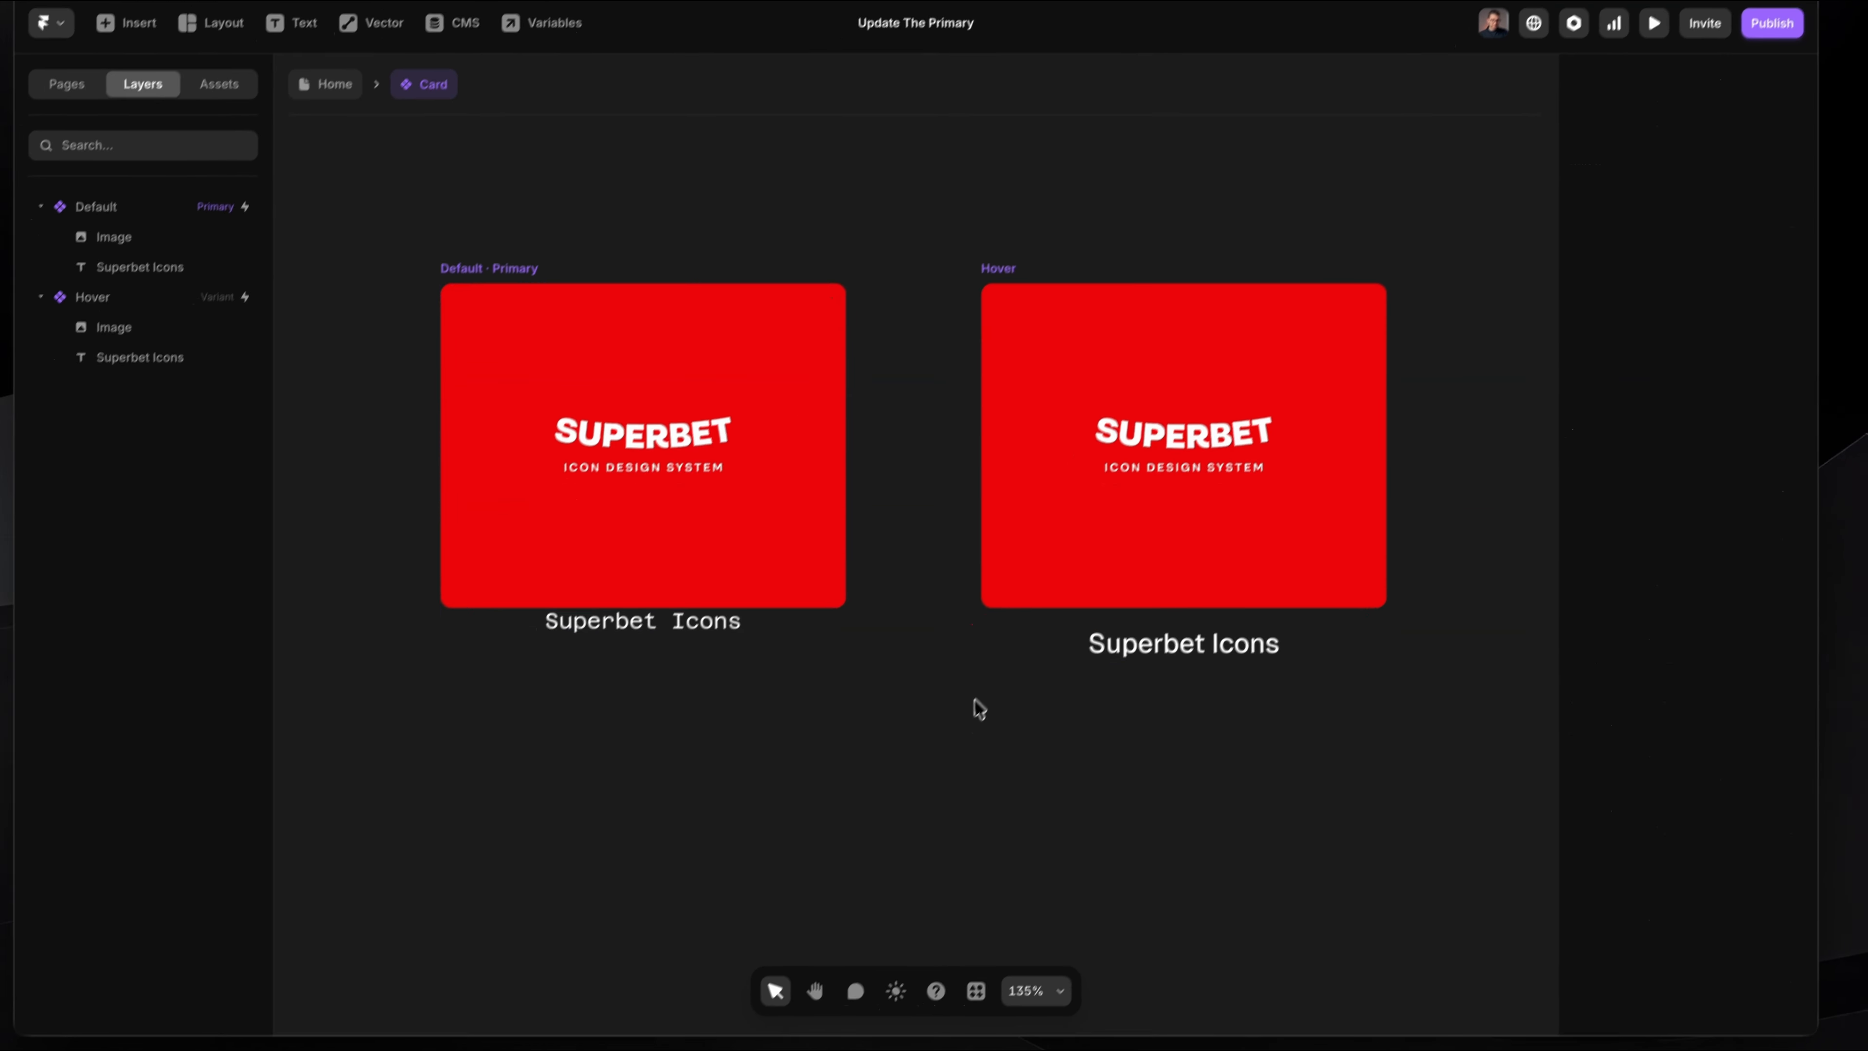
{"action": "scroll", "coordinate": [784, 700], "scroll_direction": "up", "scroll_amount": 3}
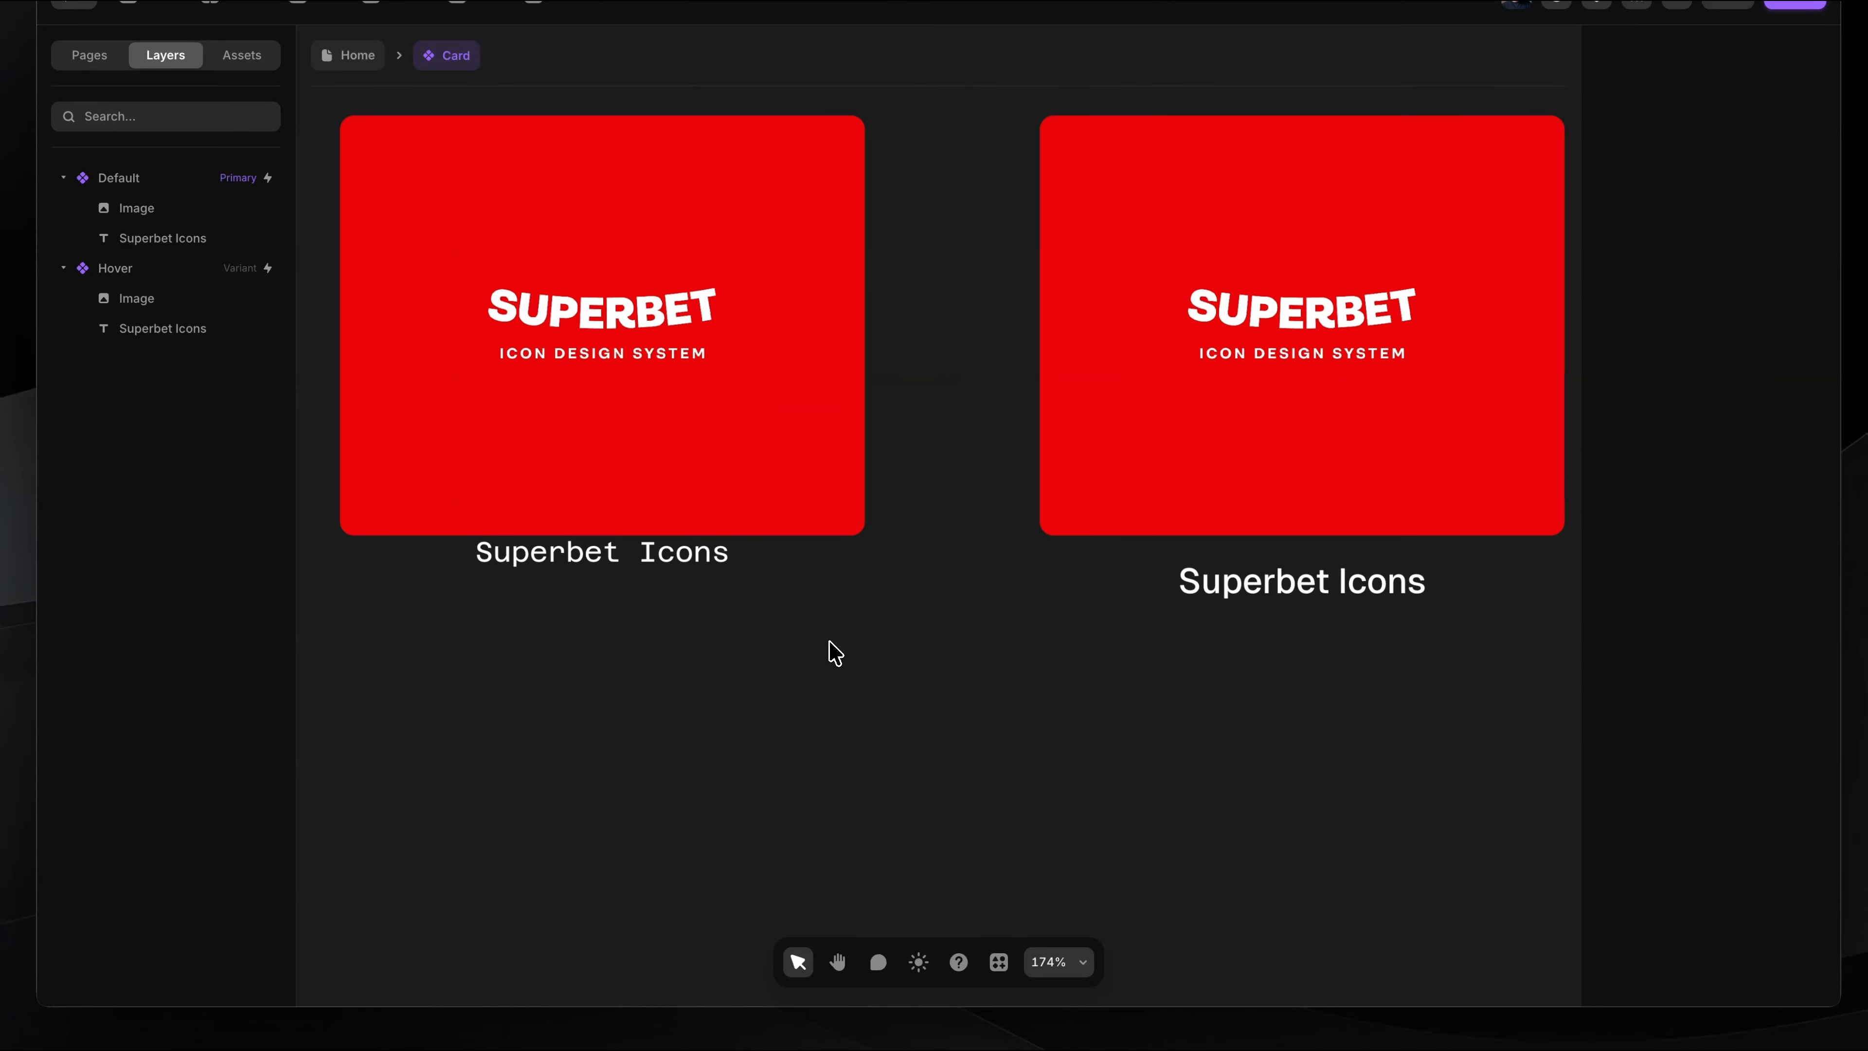
{"action": "scroll", "coordinate": [831, 647], "scroll_direction": "down", "scroll_amount": 3}
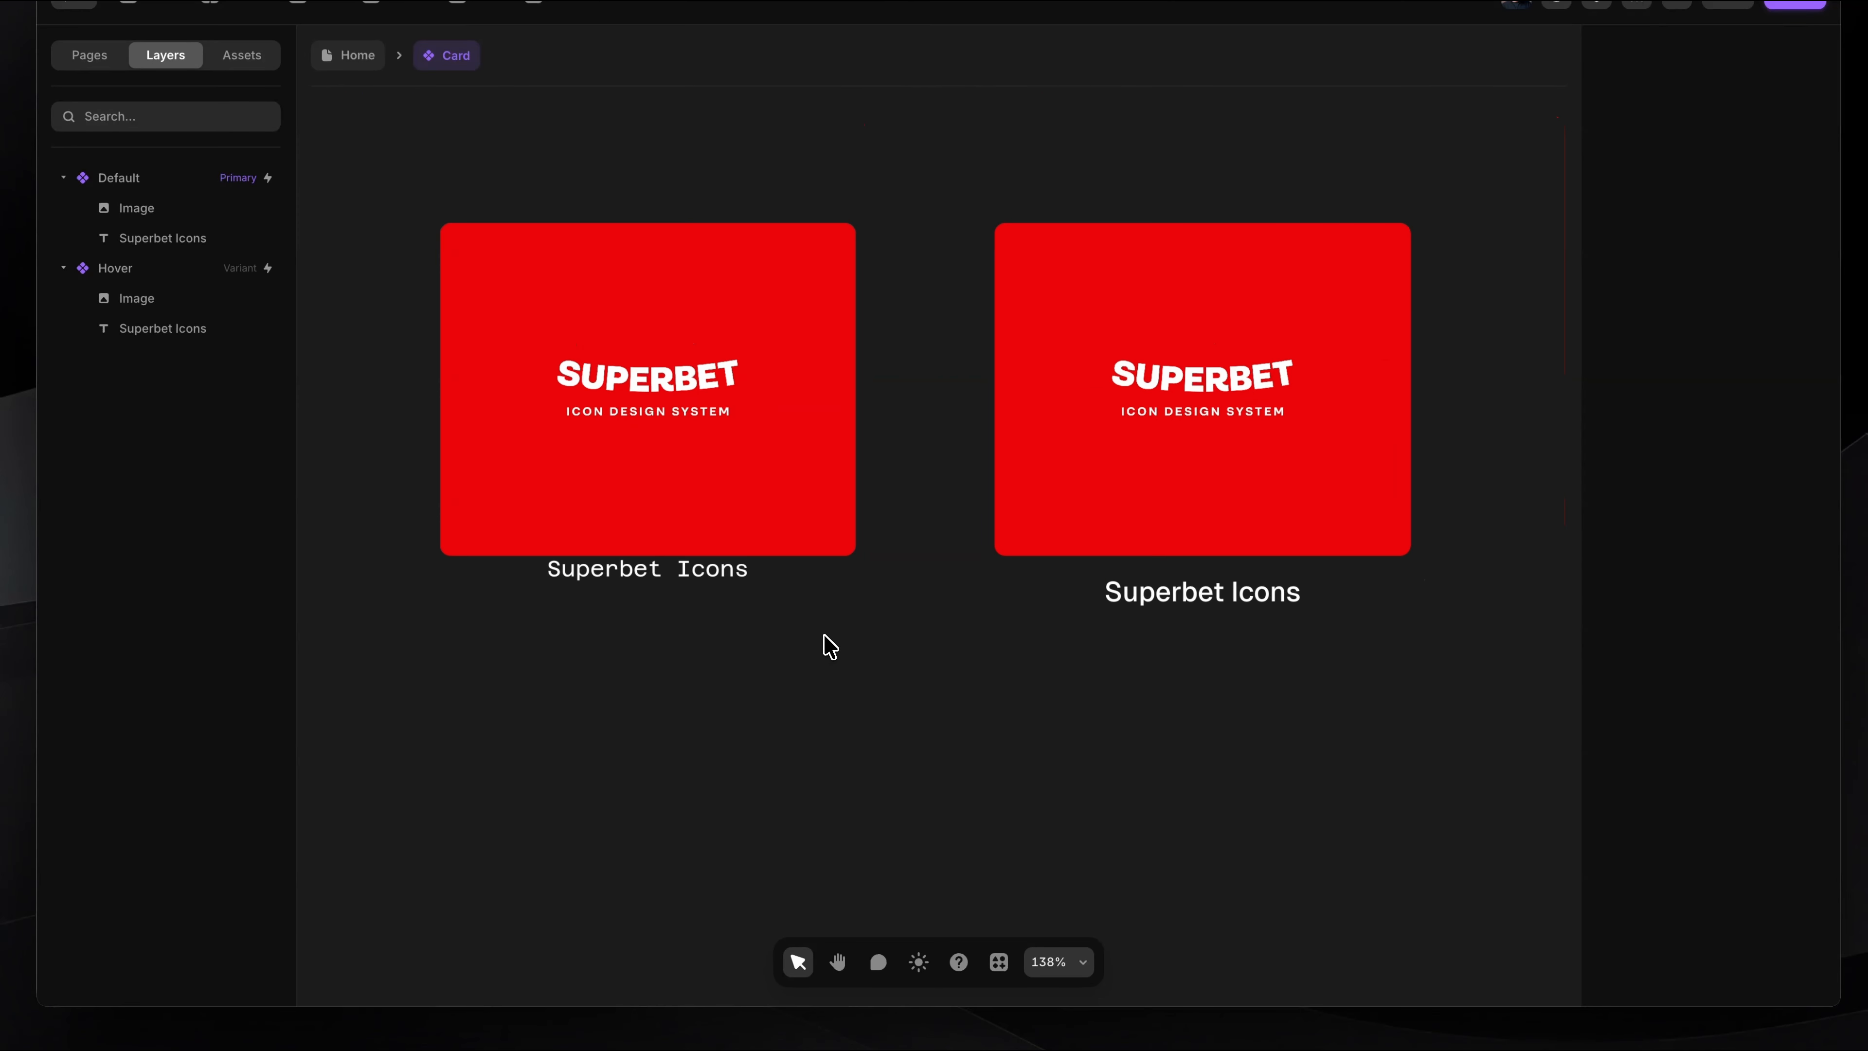
Step: Apply Update Primary from the Hover variant's Superbet Icons text to push its overrides to the Default variant
{"action": "left_click", "coordinate": [656, 595]}
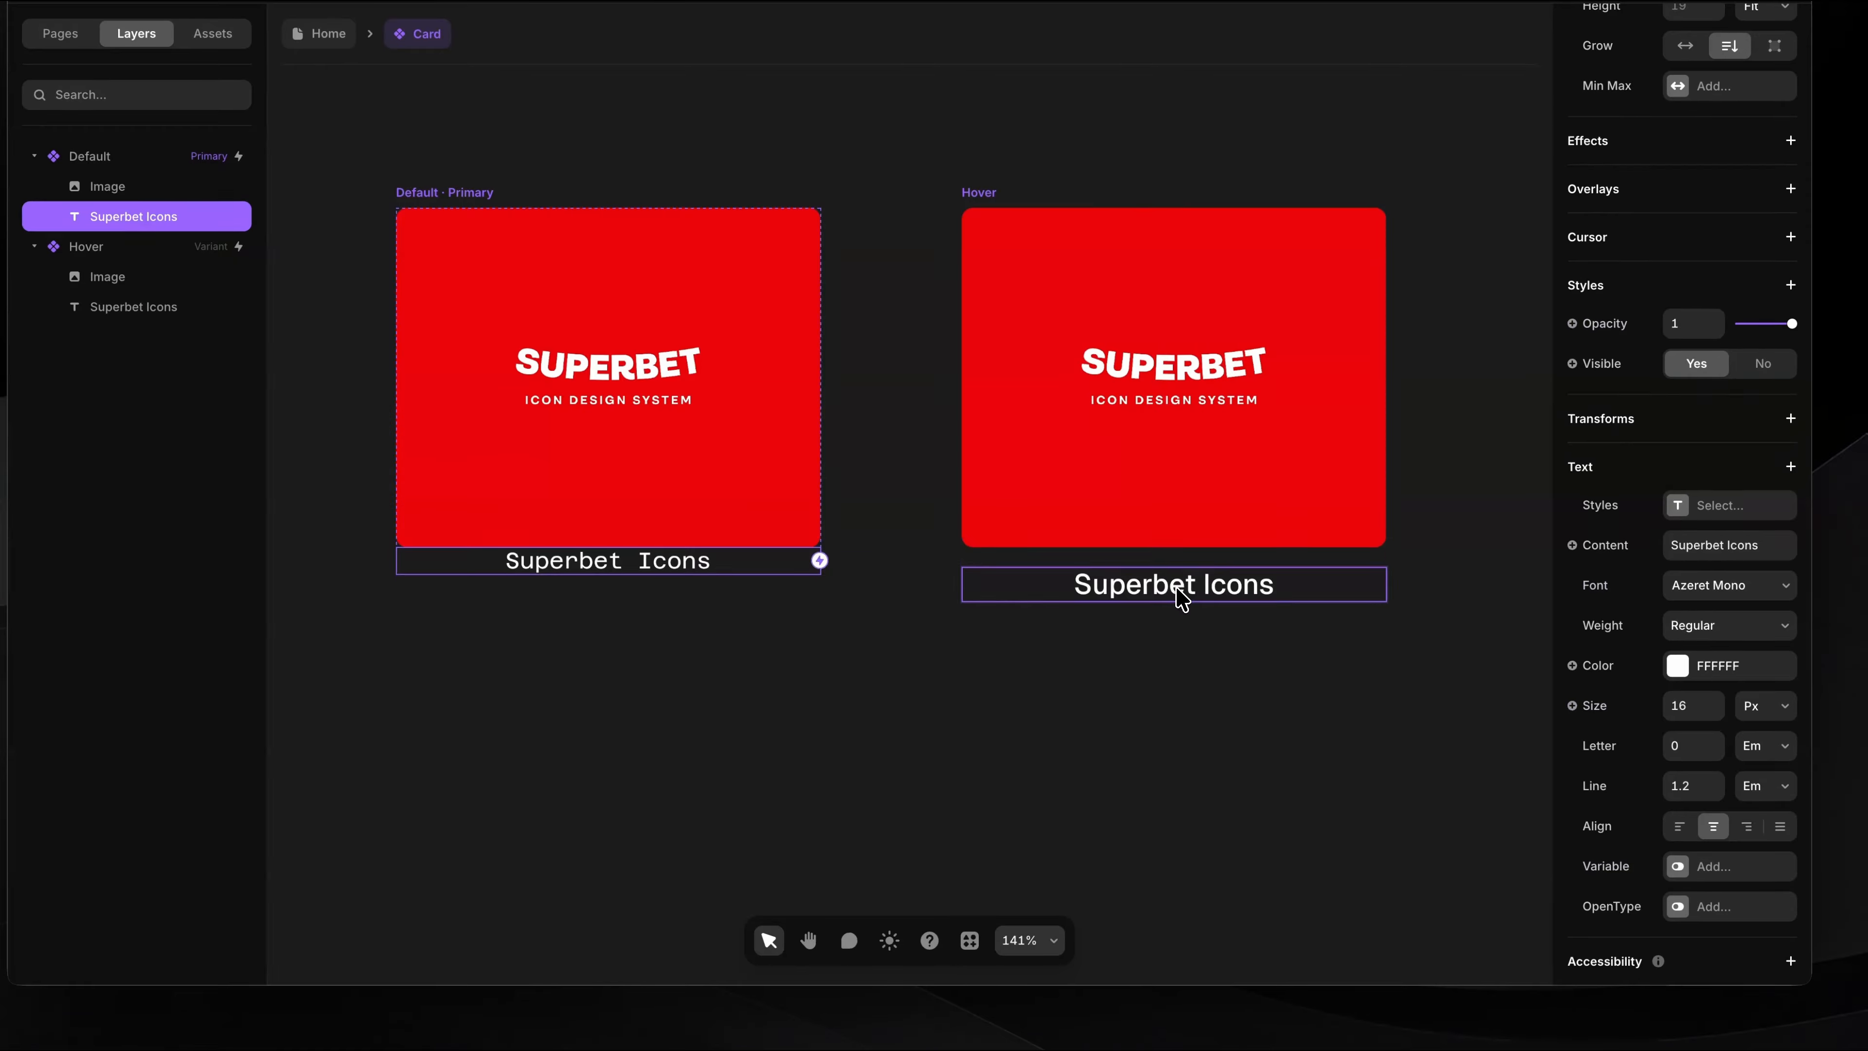
{"action": "left_click", "coordinate": [1181, 597]}
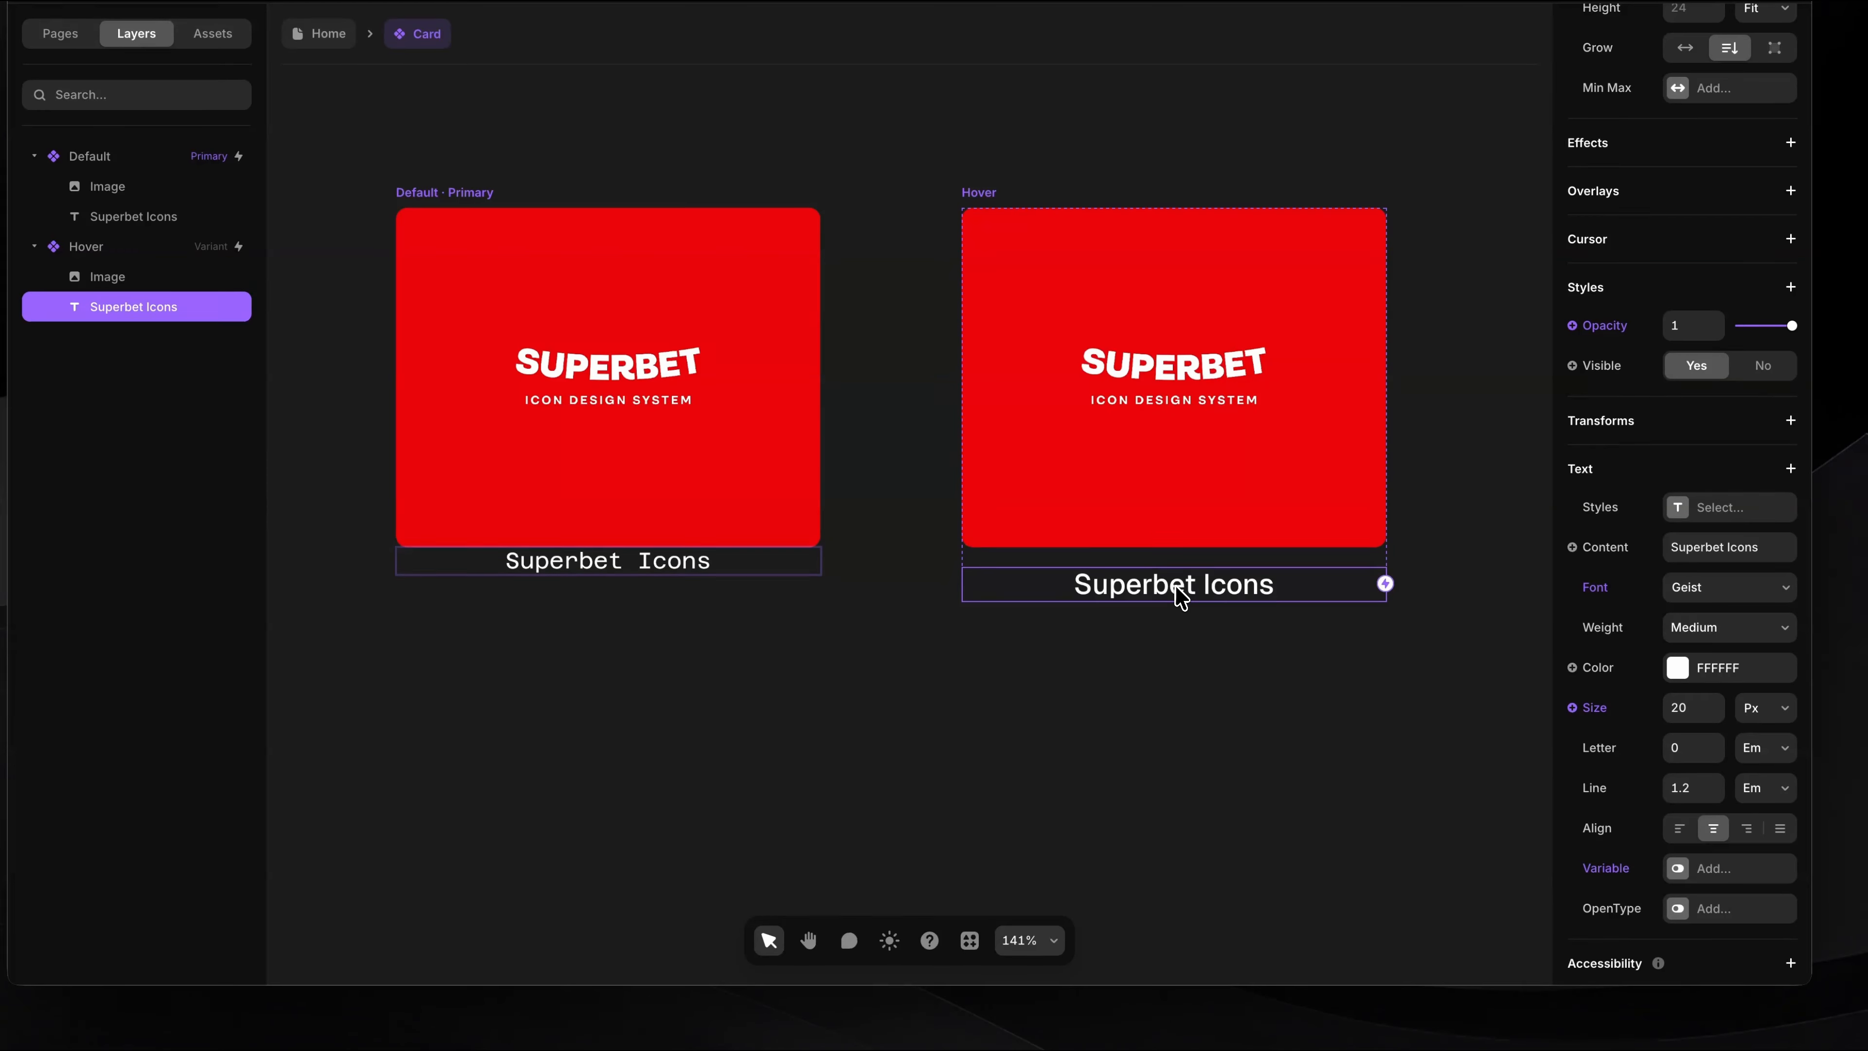
{"action": "right_click", "coordinate": [1181, 598]}
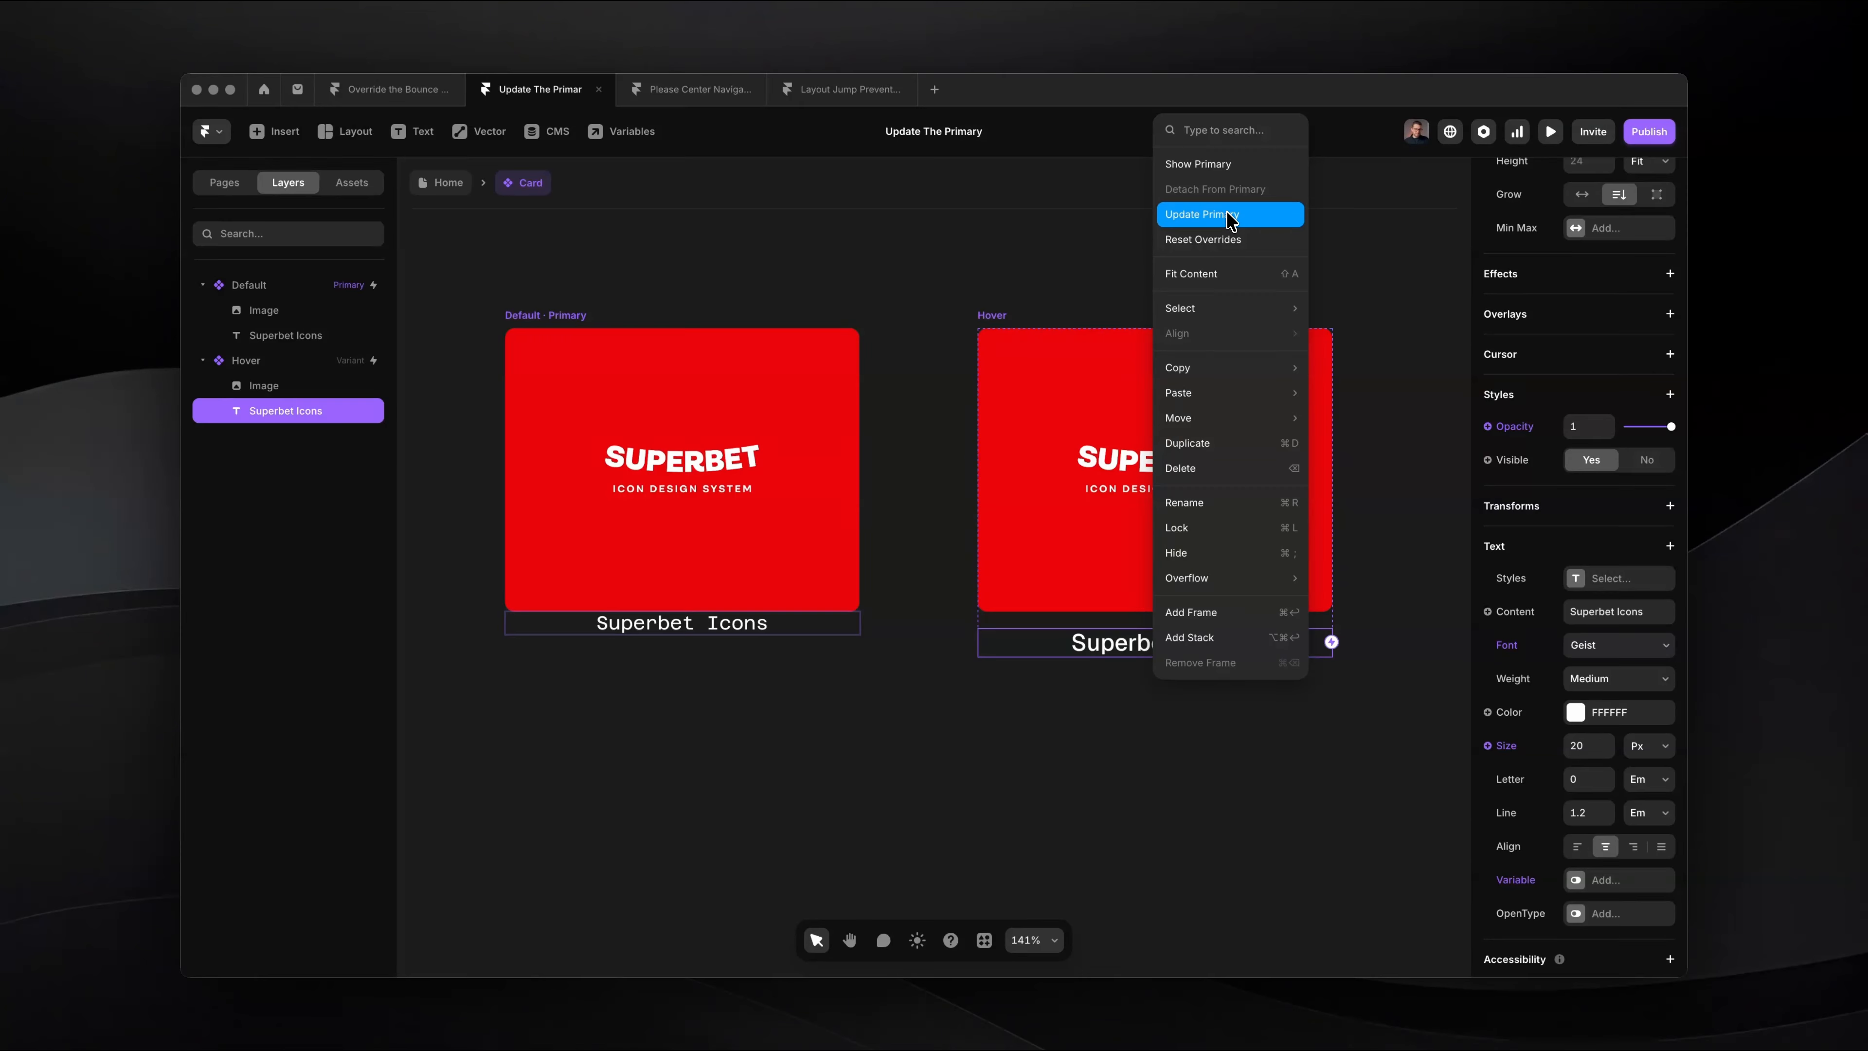
{"action": "left_click", "coordinate": [1255, 215]}
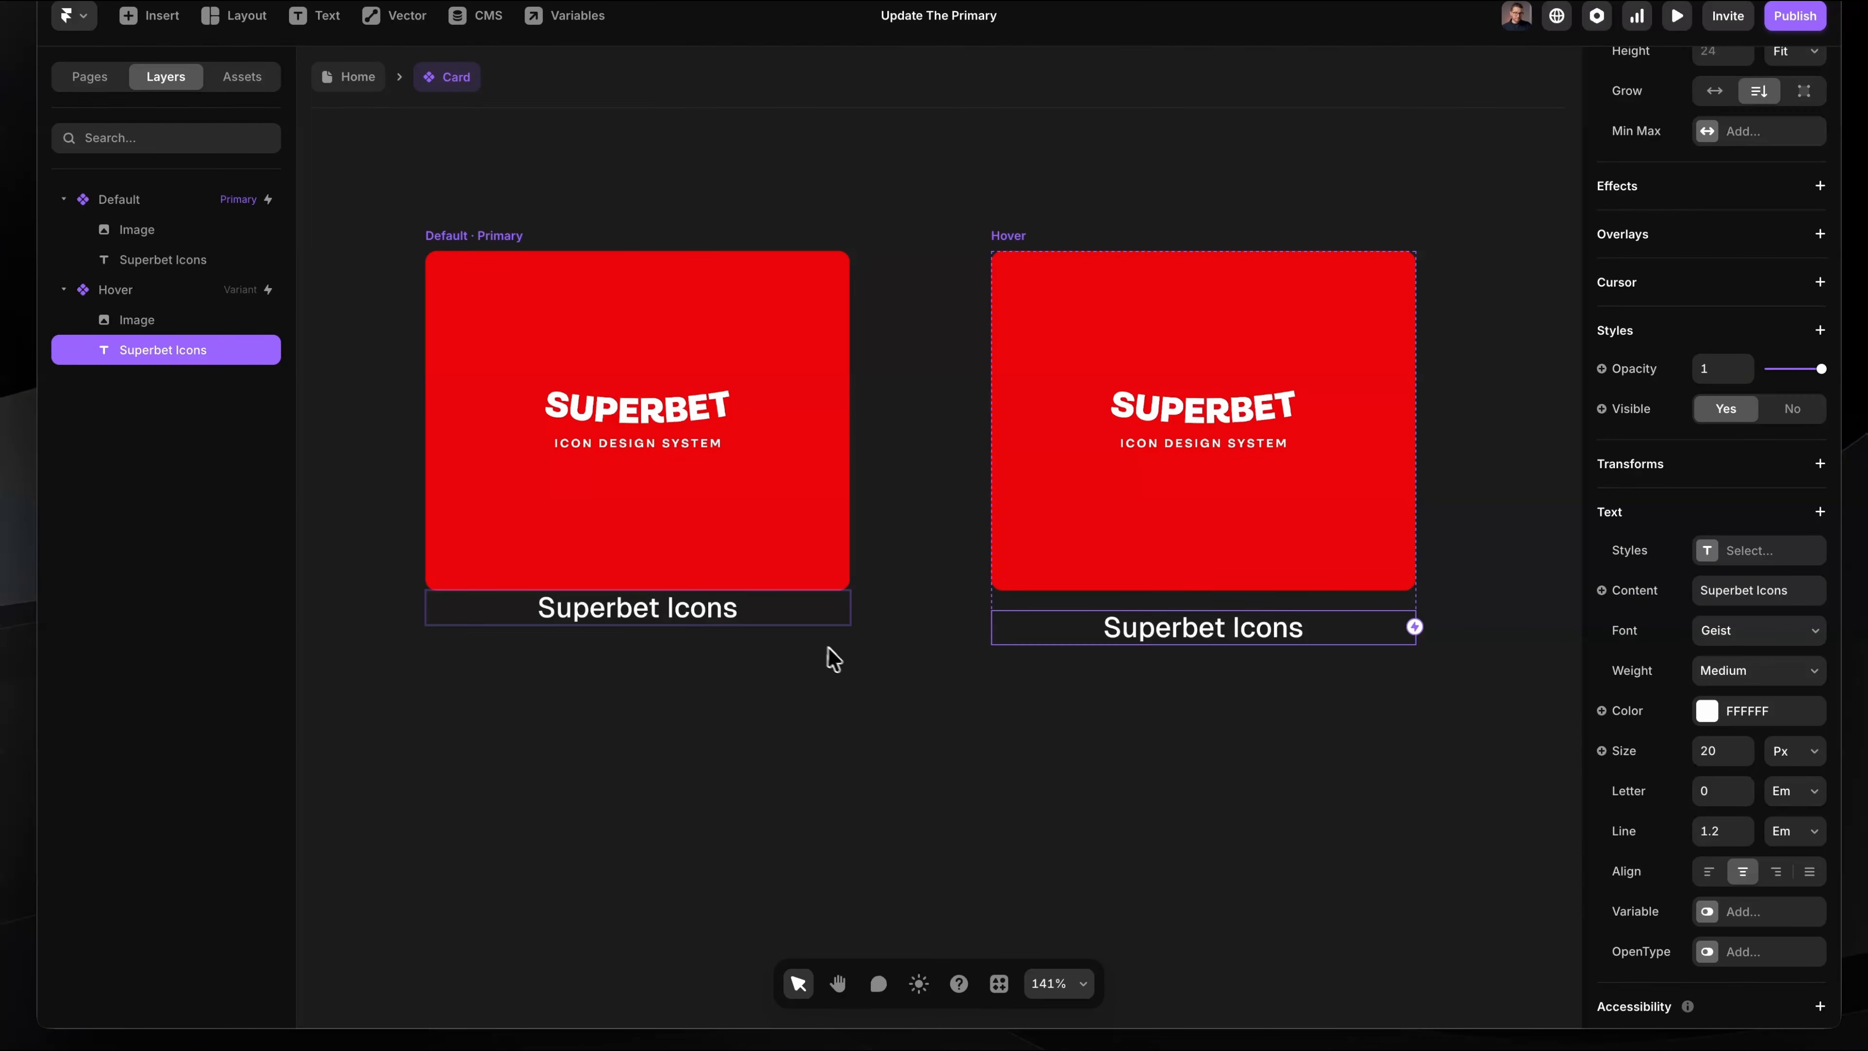
Step: Set the Superbet Icons text opacity to 0 in the Default variant and to 1 in the Hover variant
{"action": "left_click", "coordinate": [752, 610]}
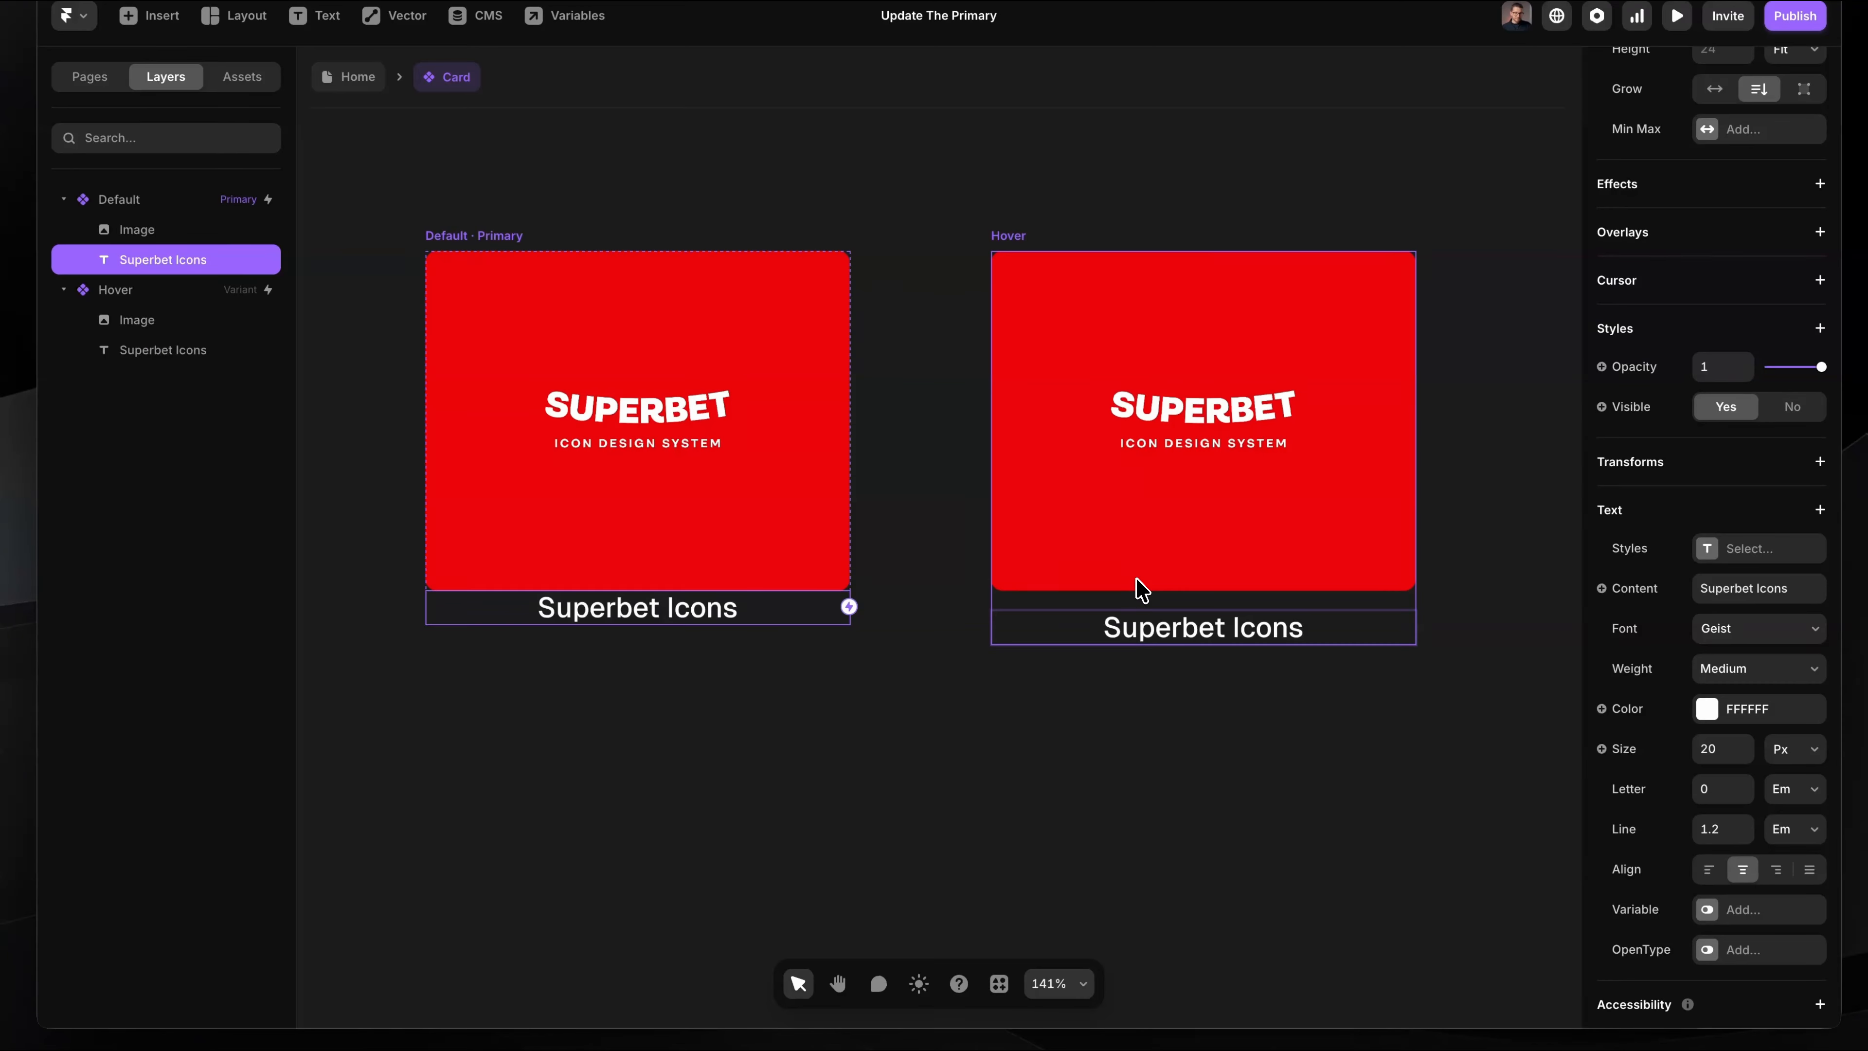
{"action": "key", "text": "0"}
{"action": "key", "text": "0"}
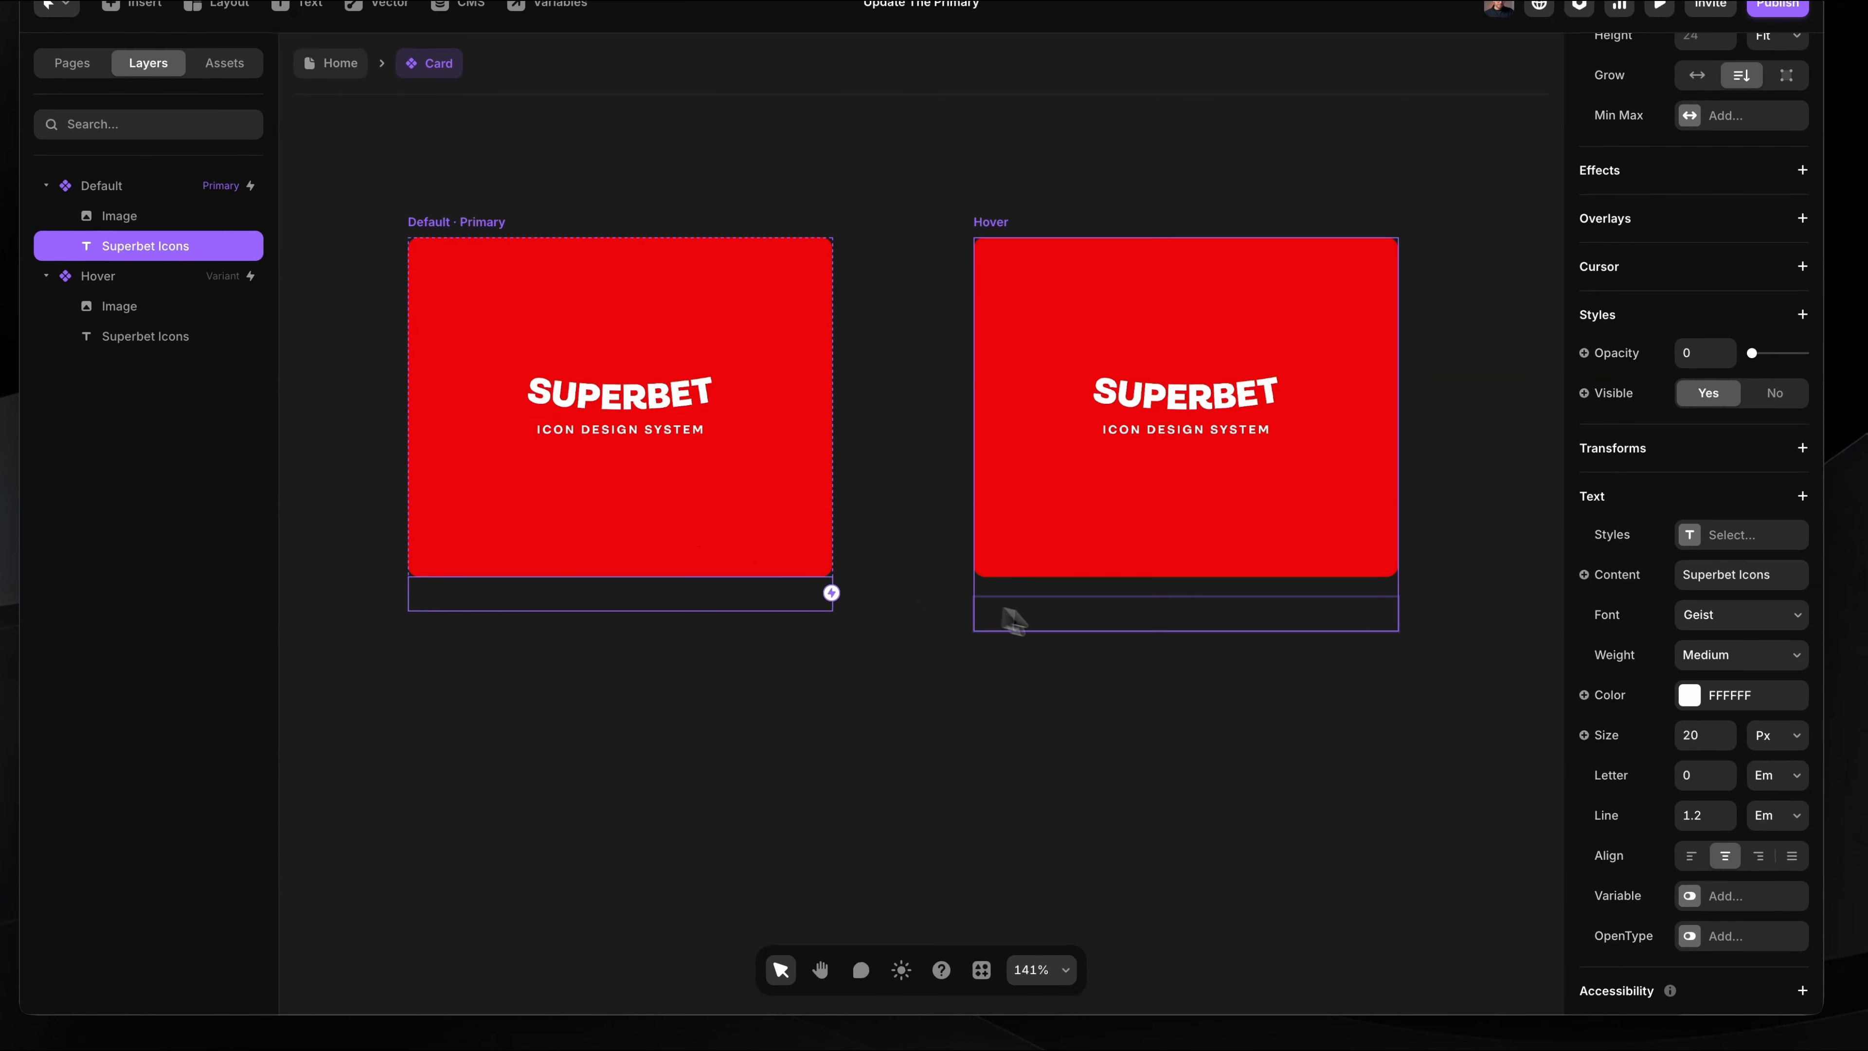
{"action": "left_click", "coordinate": [1035, 619]}
{"action": "key", "text": "0"}
{"action": "left_click", "coordinate": [1067, 742]}
{"action": "left_click", "coordinate": [1153, 619]}
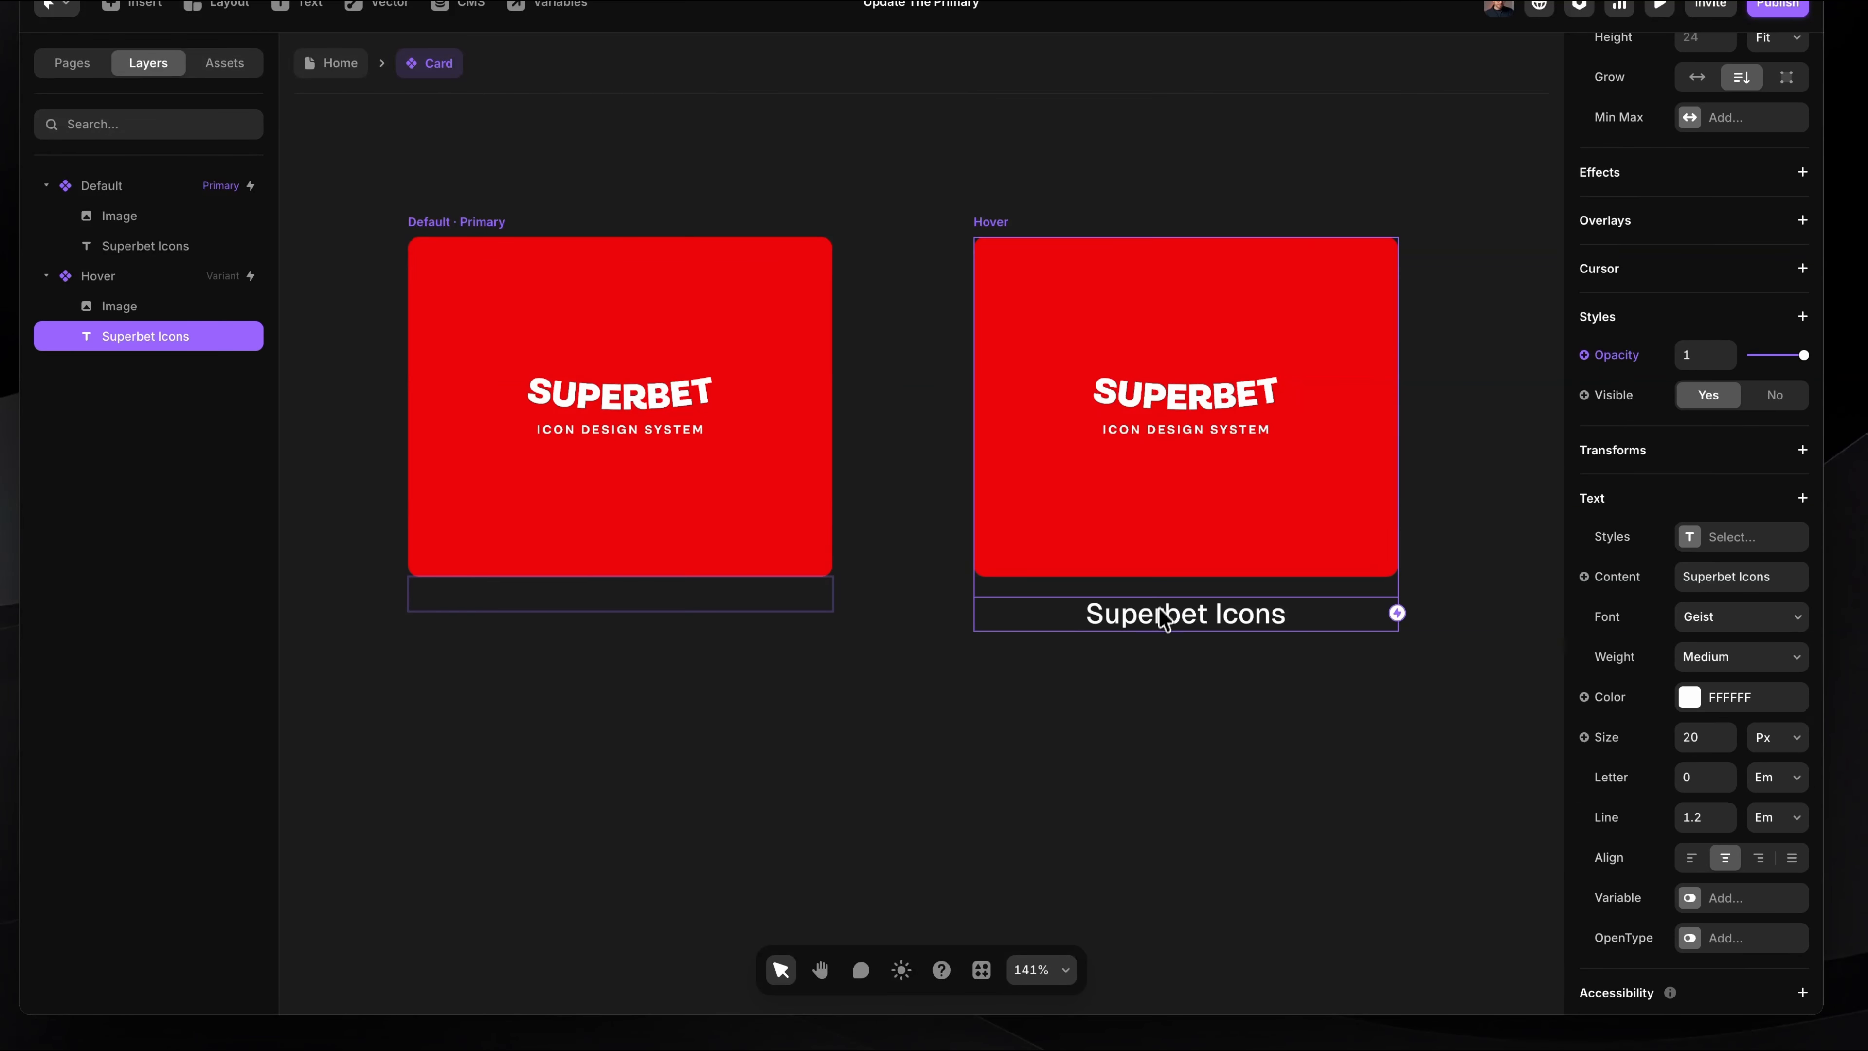
Step: Compare the Superbet Icons text properties between the Hover and Default variants
{"action": "left_click_drag", "start_coordinate": [963, 578], "coordinate": [1446, 673]}
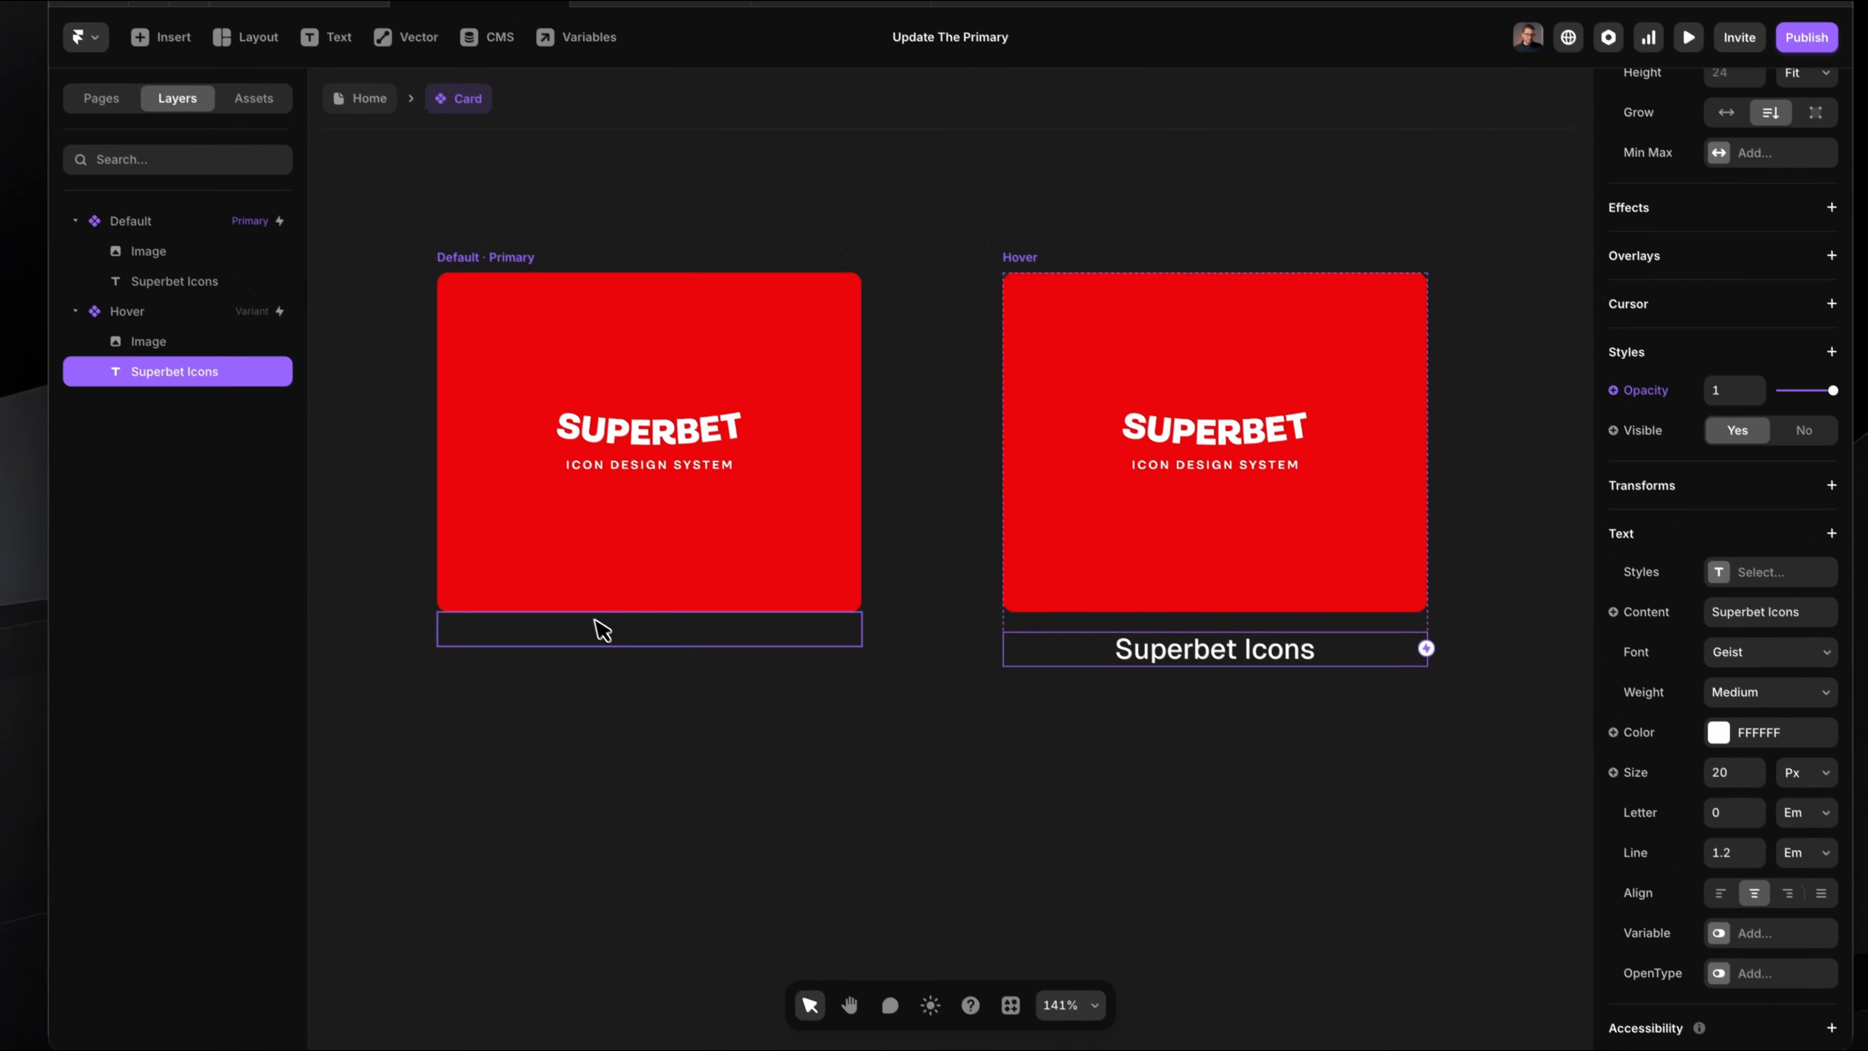
{"action": "left_click", "coordinate": [566, 594]}
{"action": "scroll", "coordinate": [684, 573], "scroll_direction": "up", "scroll_amount": 5}
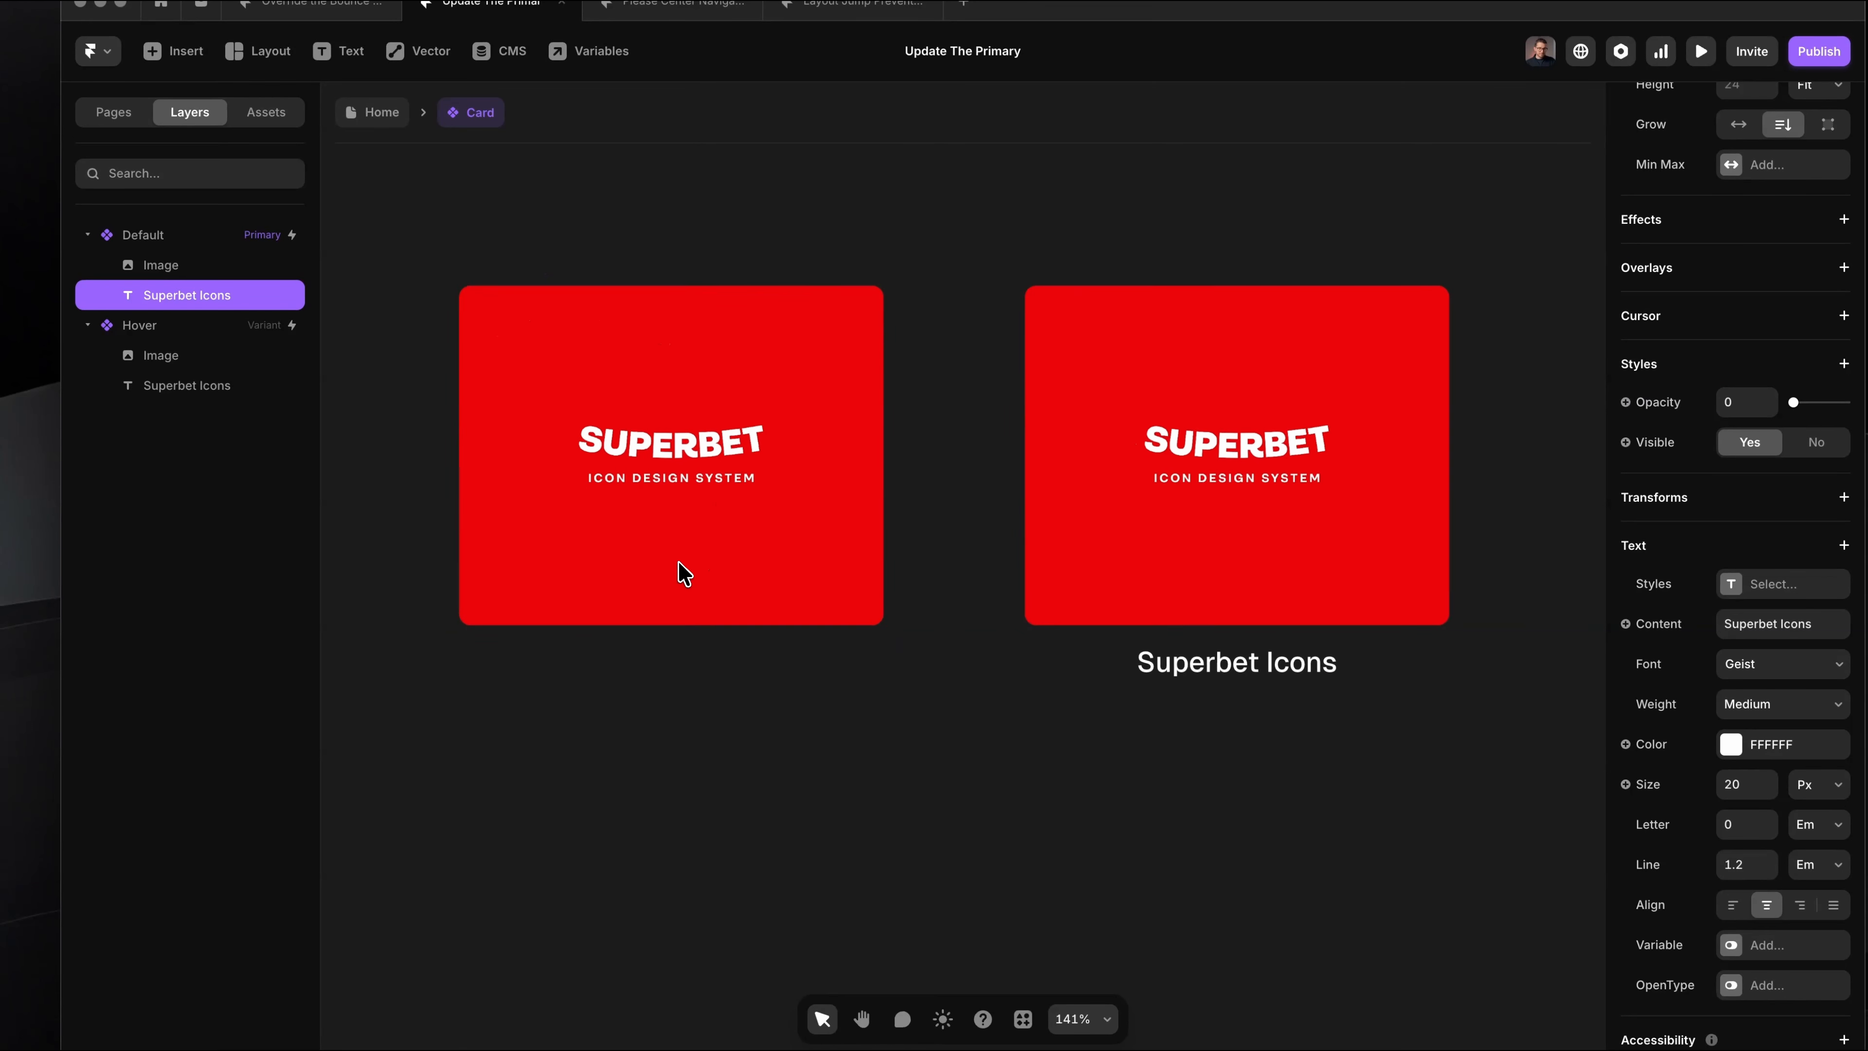
{"action": "scroll", "coordinate": [678, 564], "scroll_direction": "right", "scroll_amount": 1}
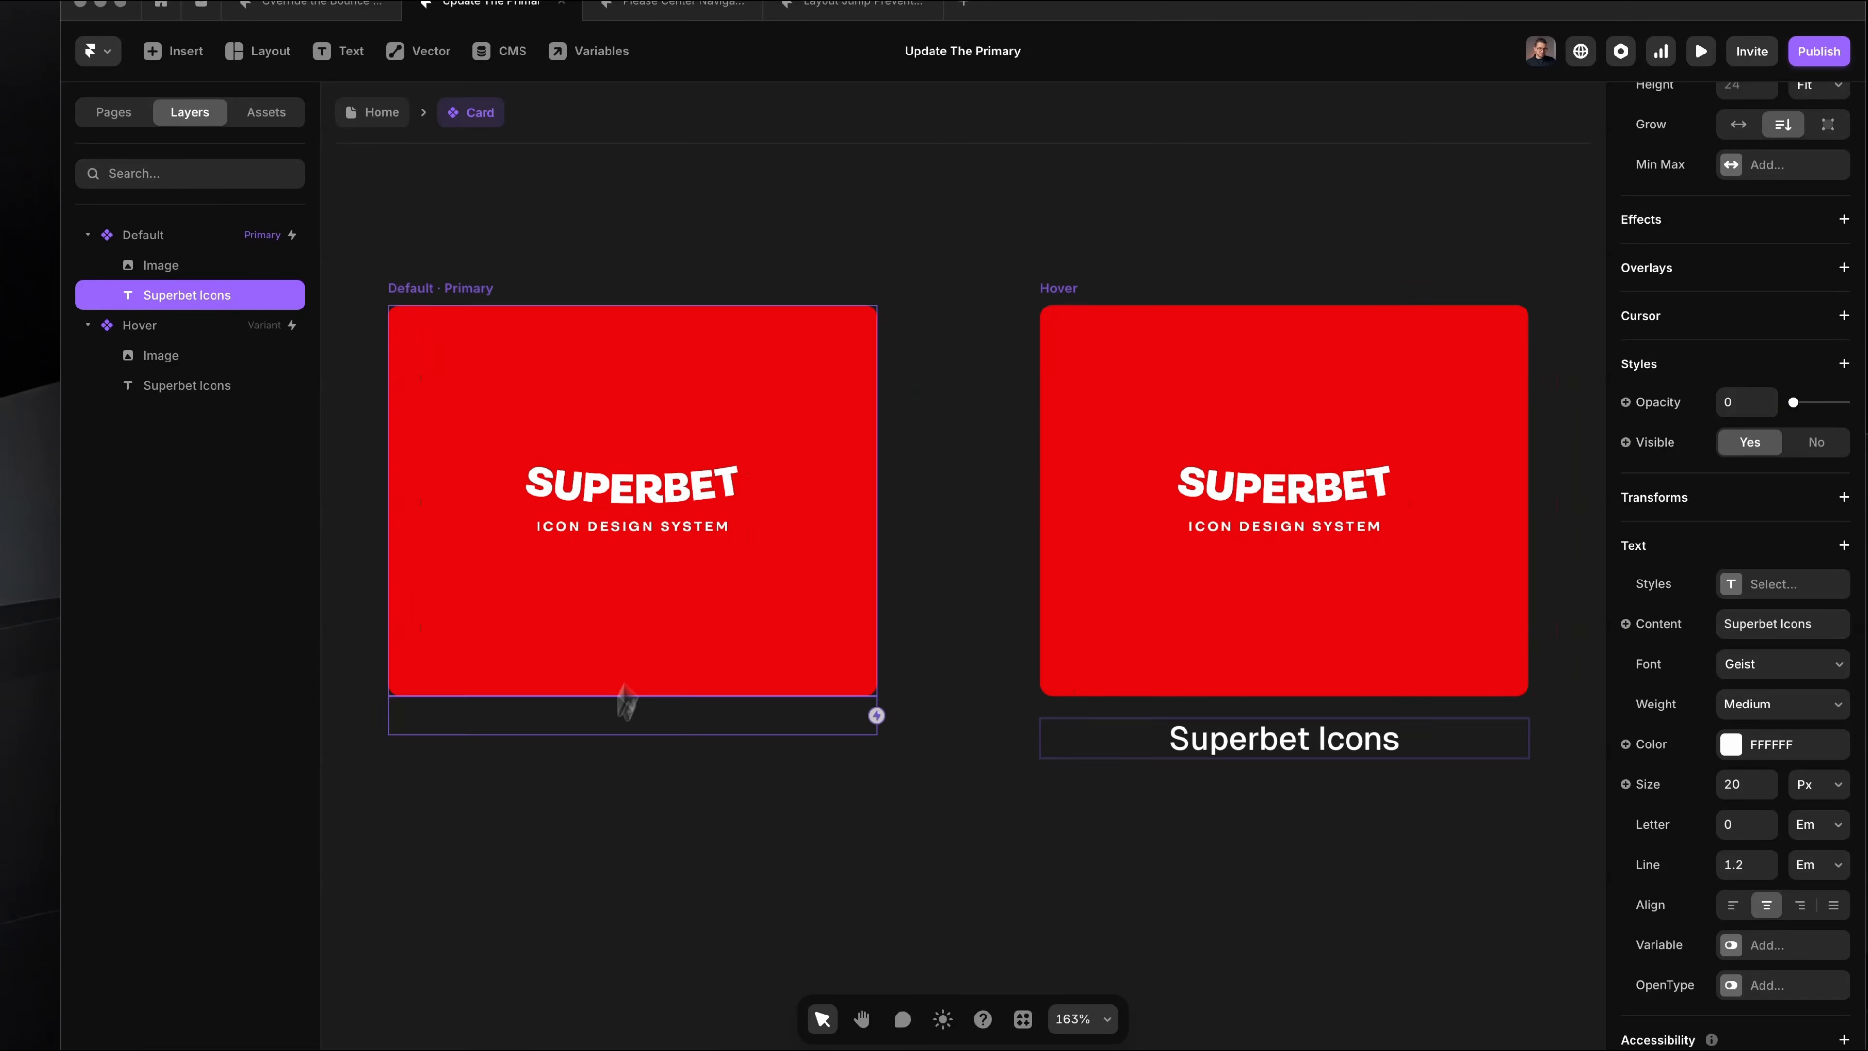
{"action": "left_click_drag", "start_coordinate": [370, 666], "coordinate": [936, 787]}
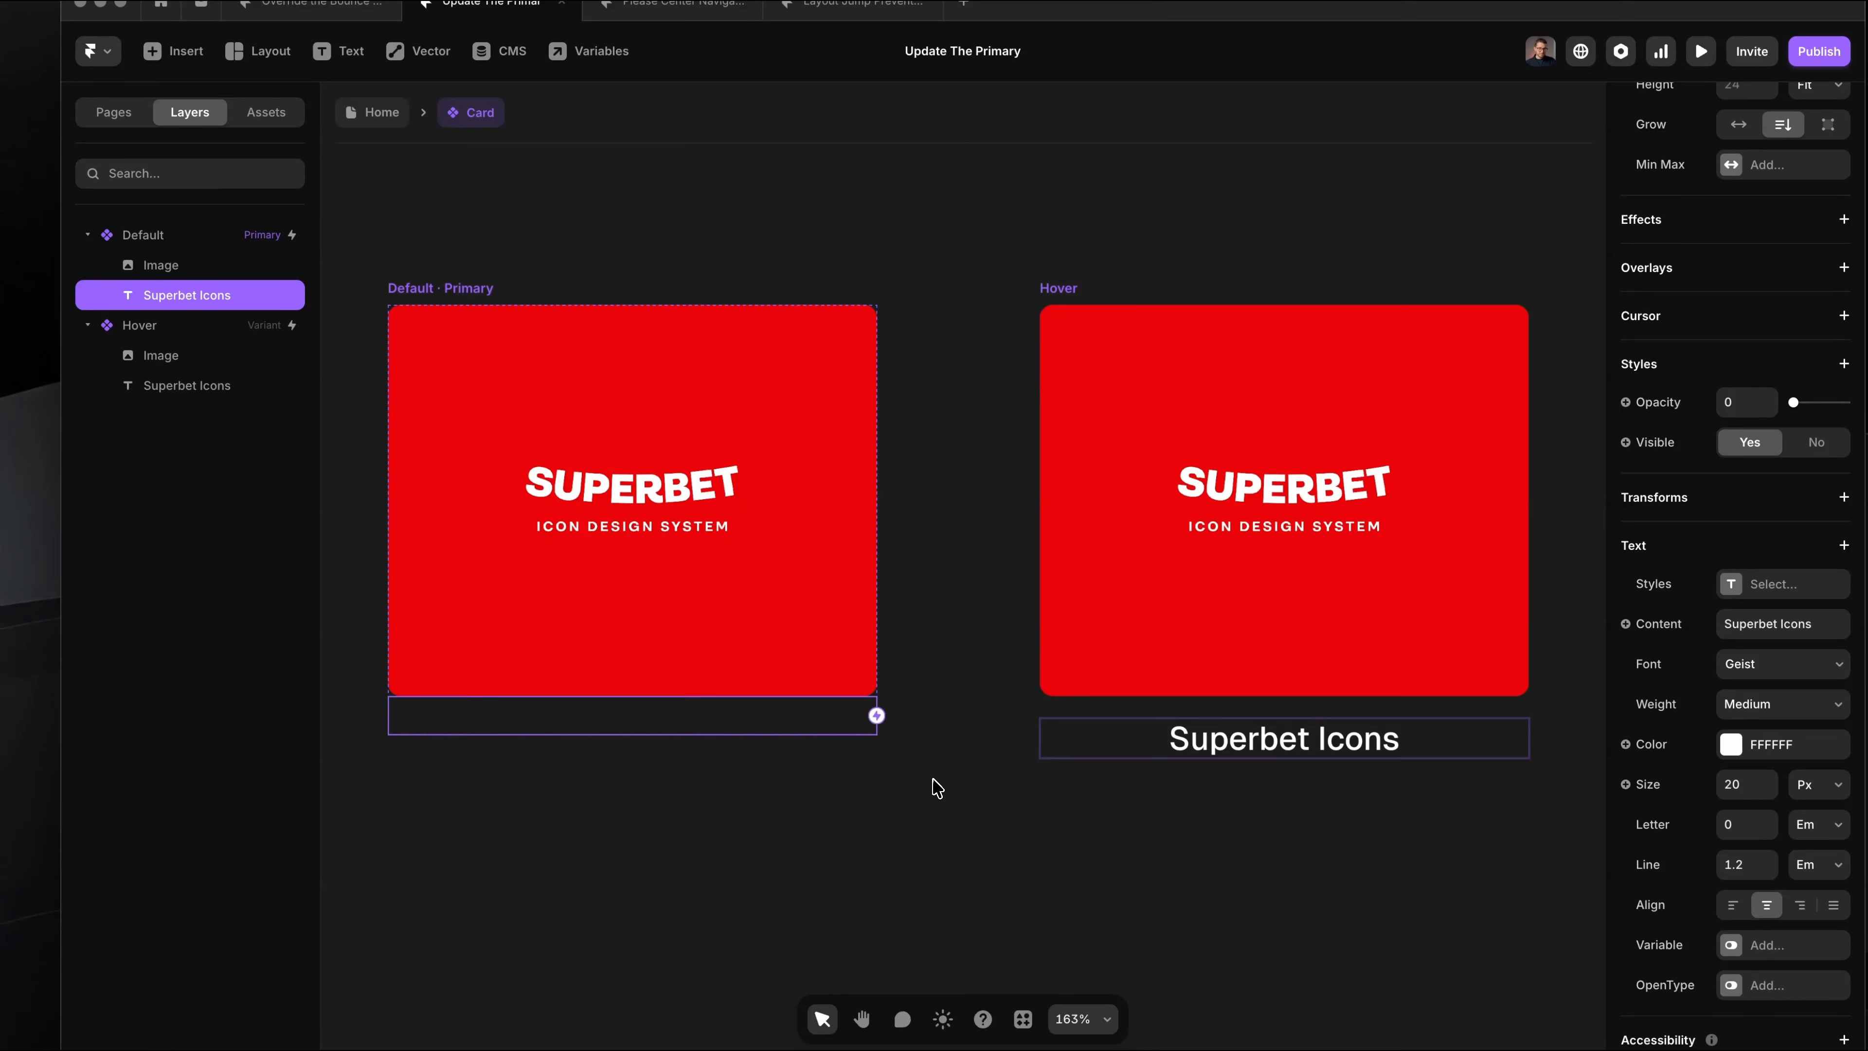
{"action": "key", "text": "super+Tab"}
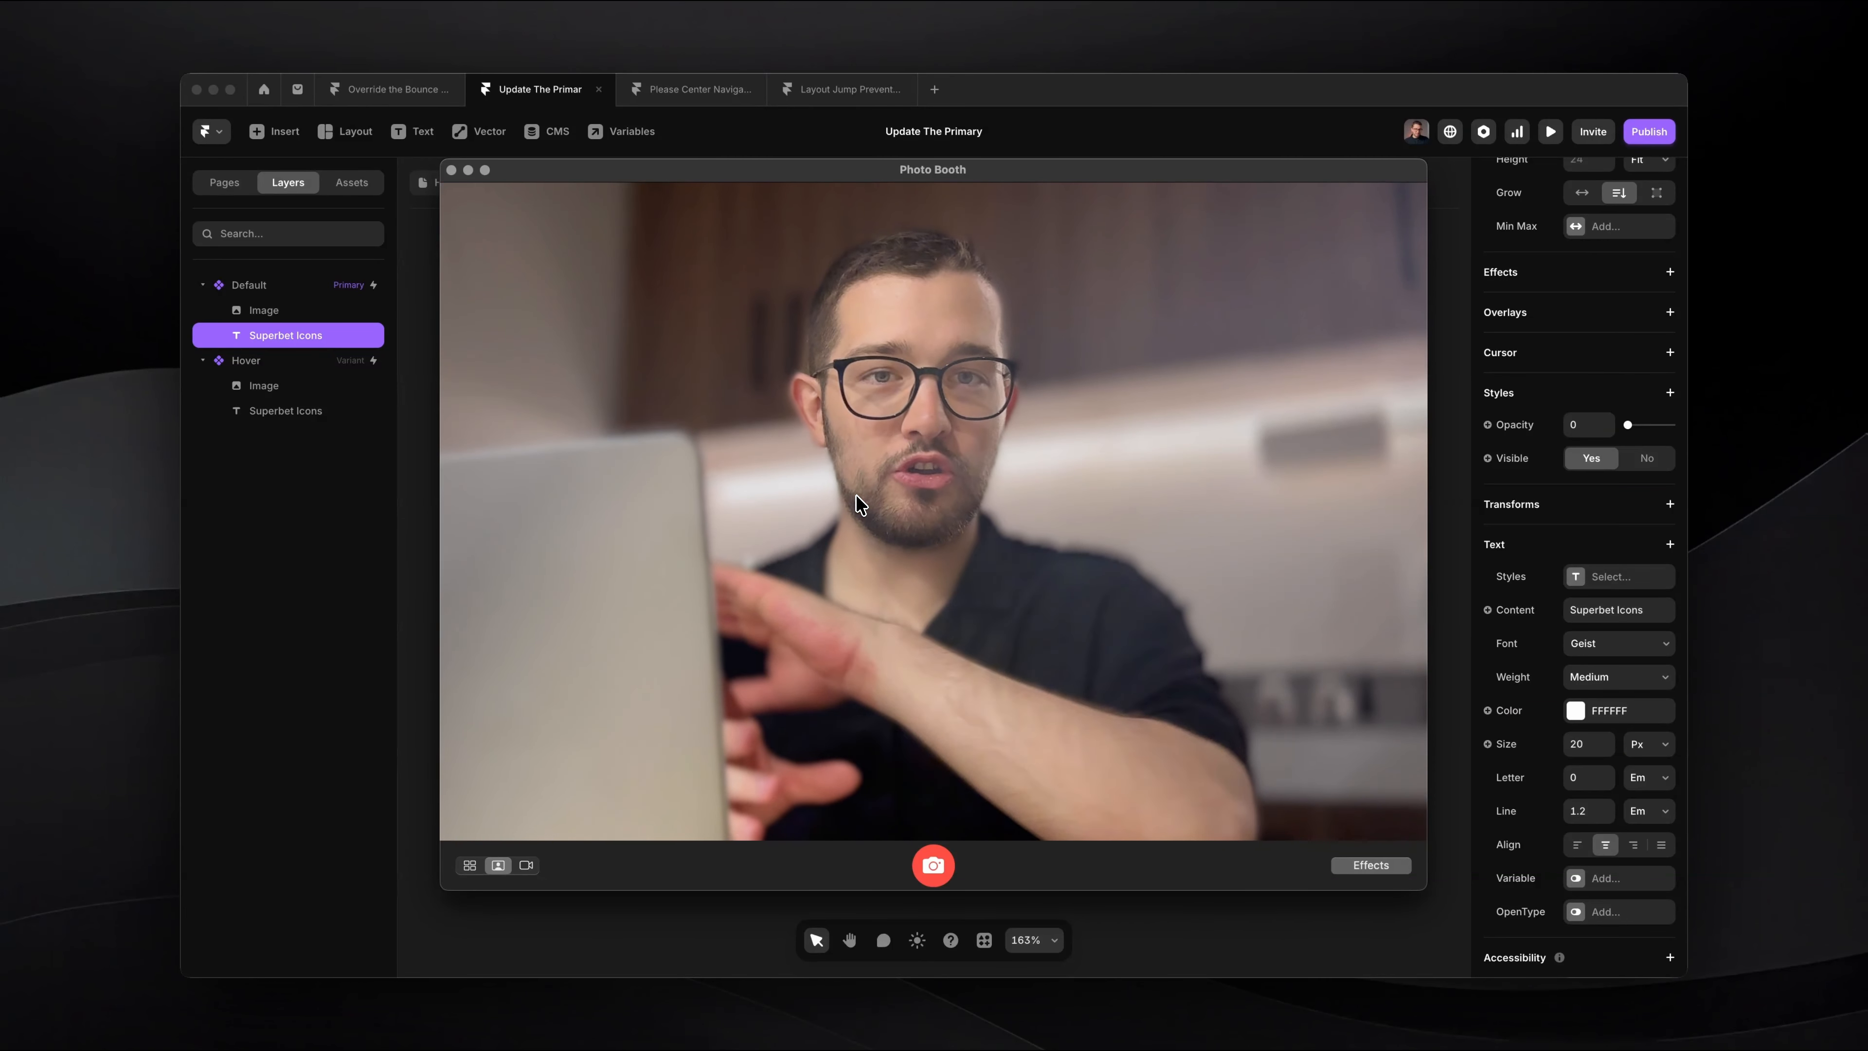
{"action": "key", "text": "super+Tab"}
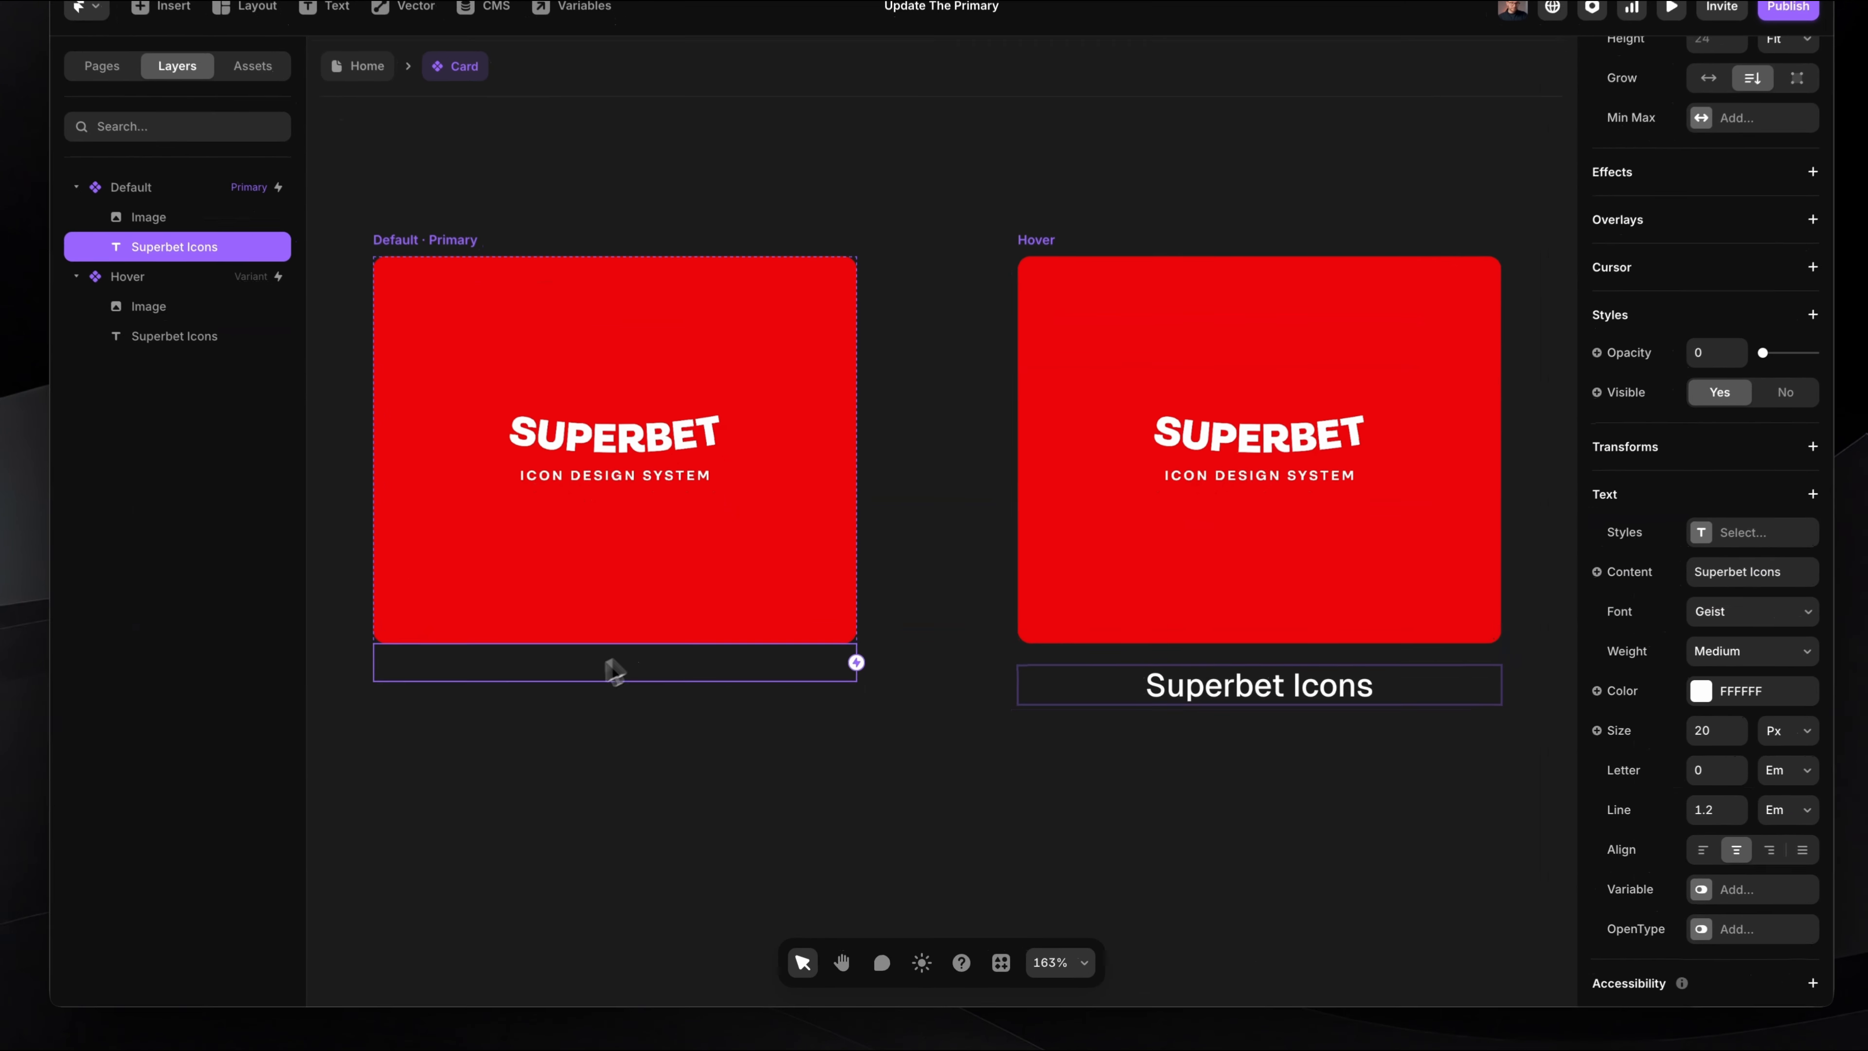
Step: Set the Default variant's Superbet Icons text size to 16 px
{"action": "scroll", "coordinate": [1788, 611], "scroll_direction": "down", "scroll_amount": 3}
{"action": "left_click", "coordinate": [1704, 582]}
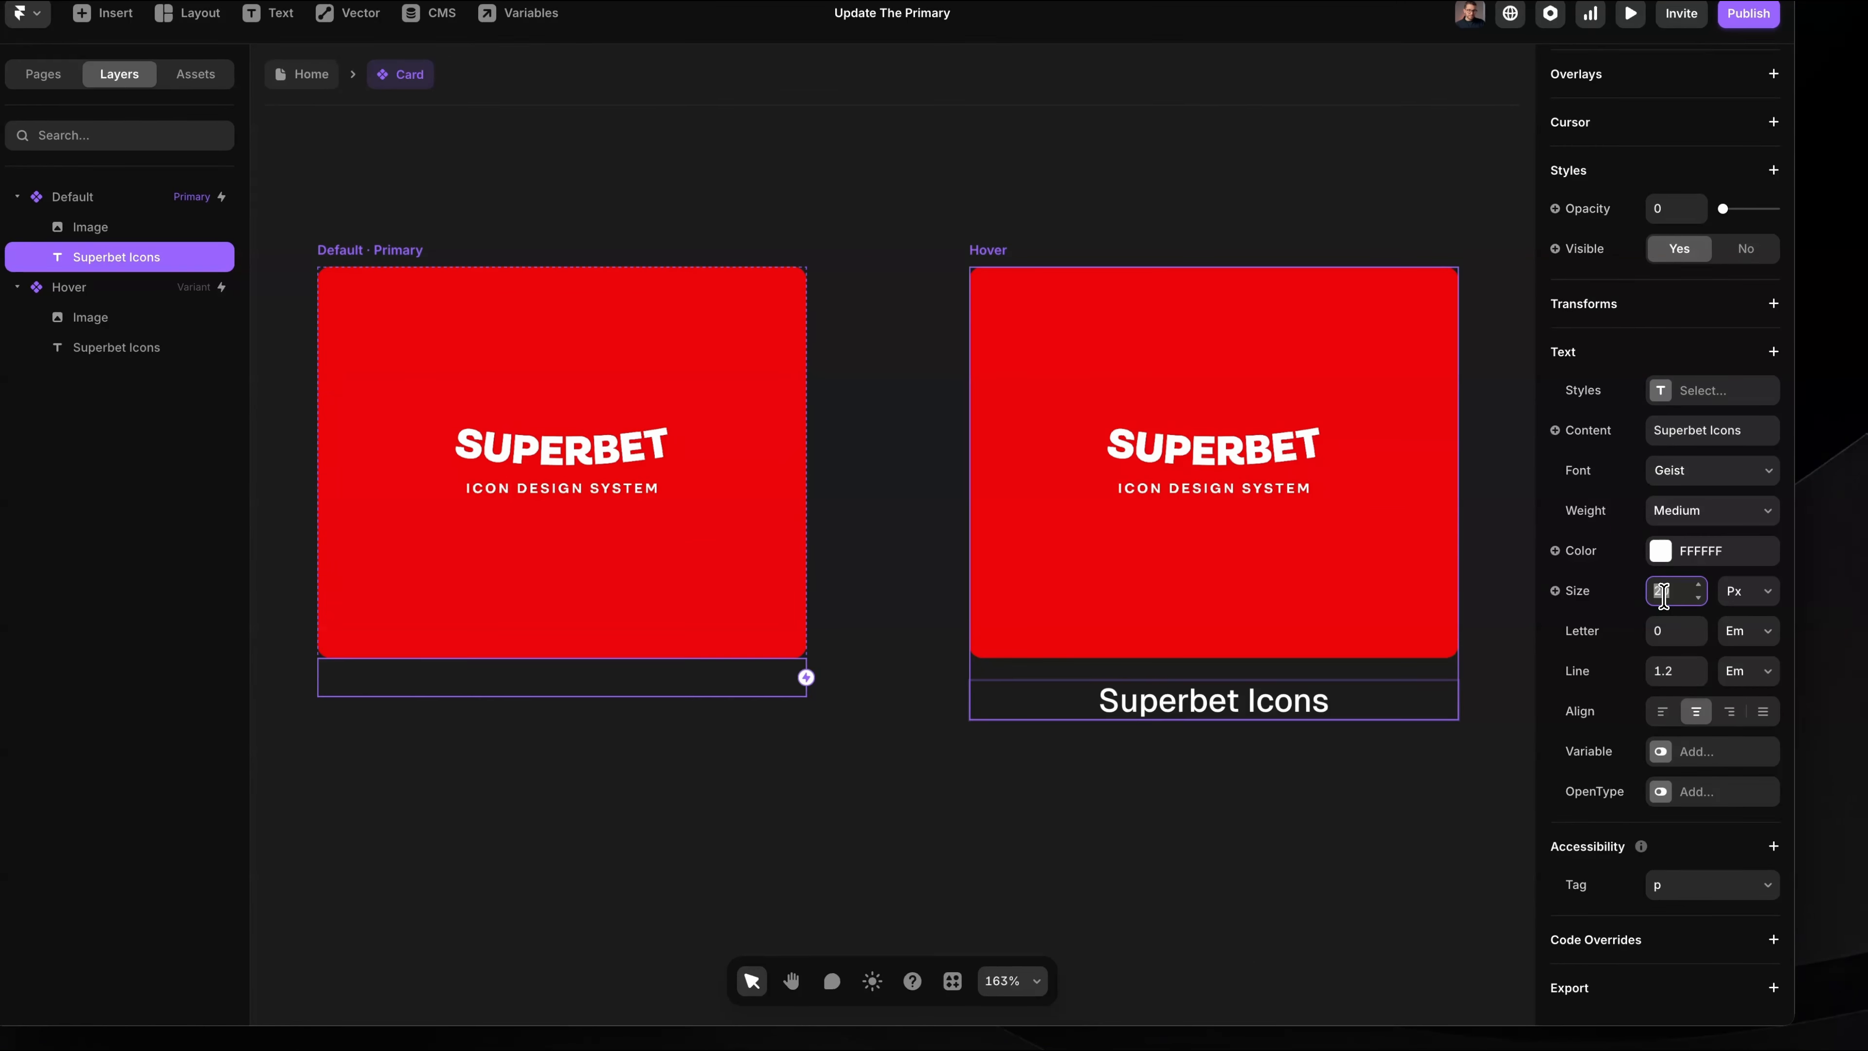
{"action": "type", "text": "16"}
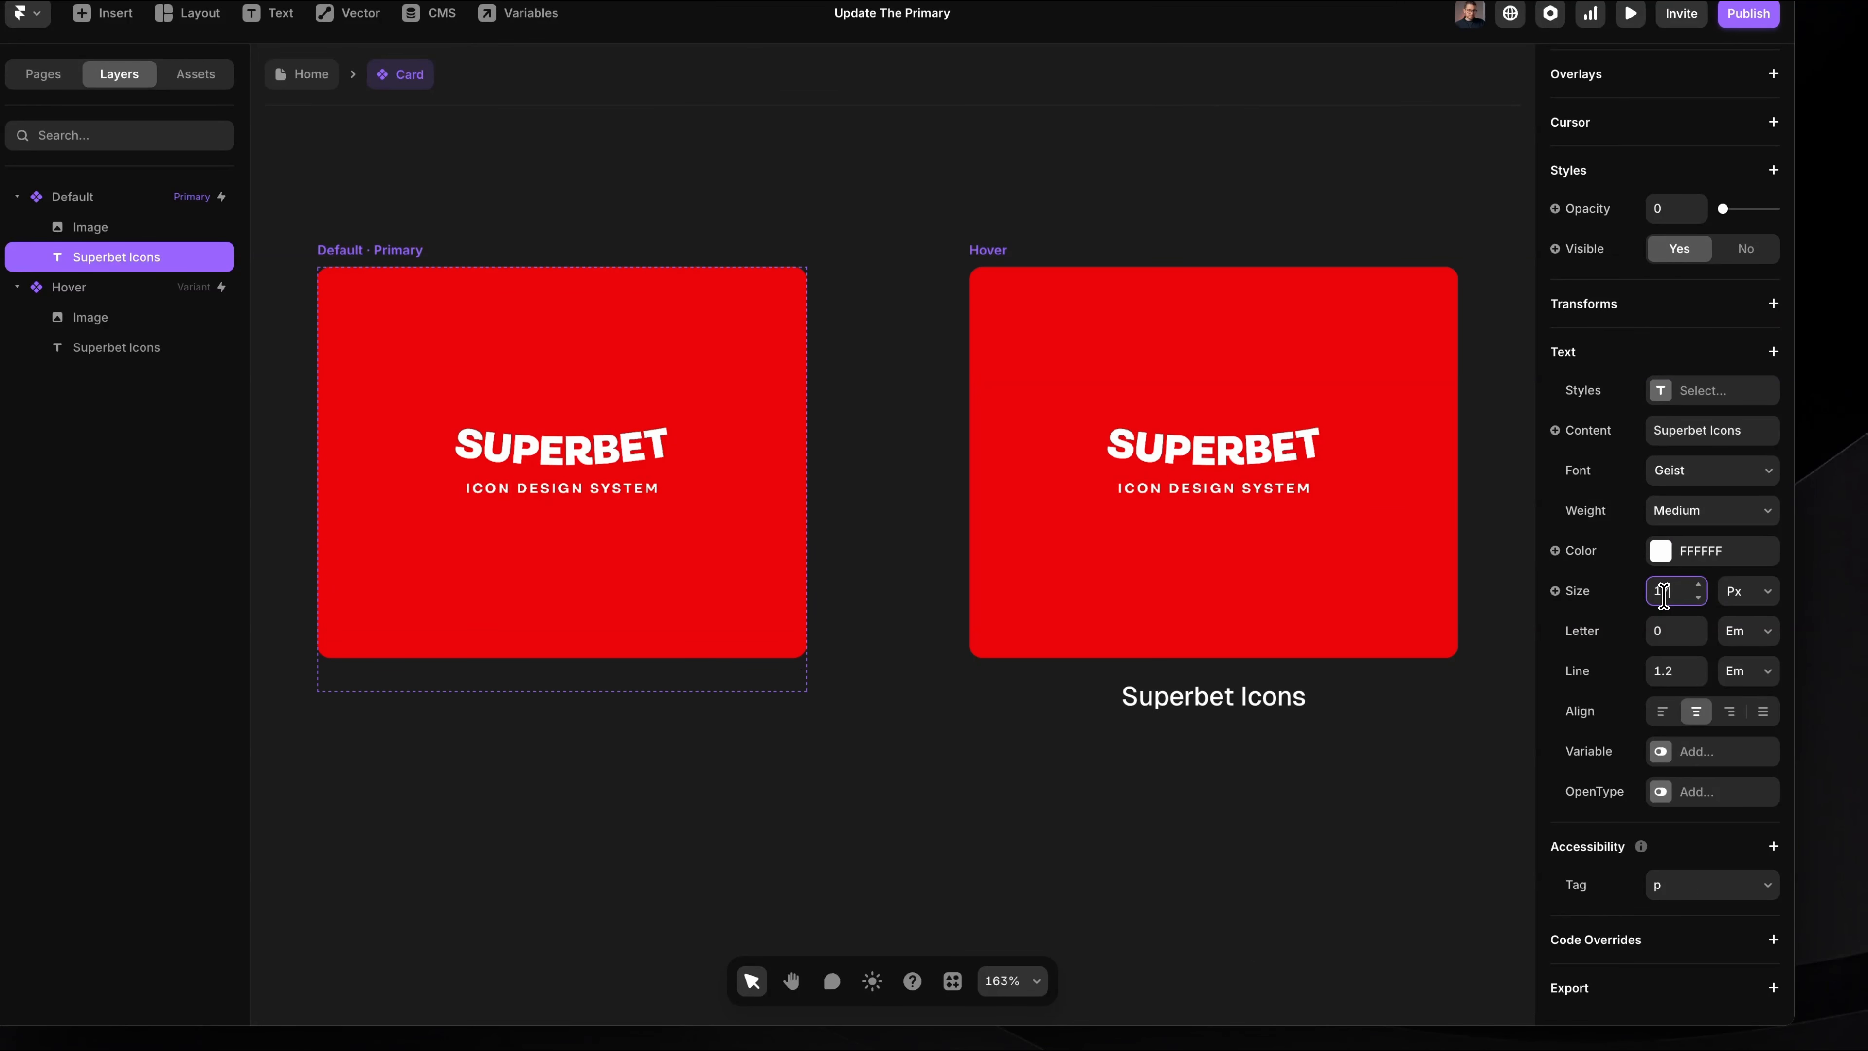
{"action": "left_click_drag", "start_coordinate": [1071, 639], "coordinate": [1386, 765]}
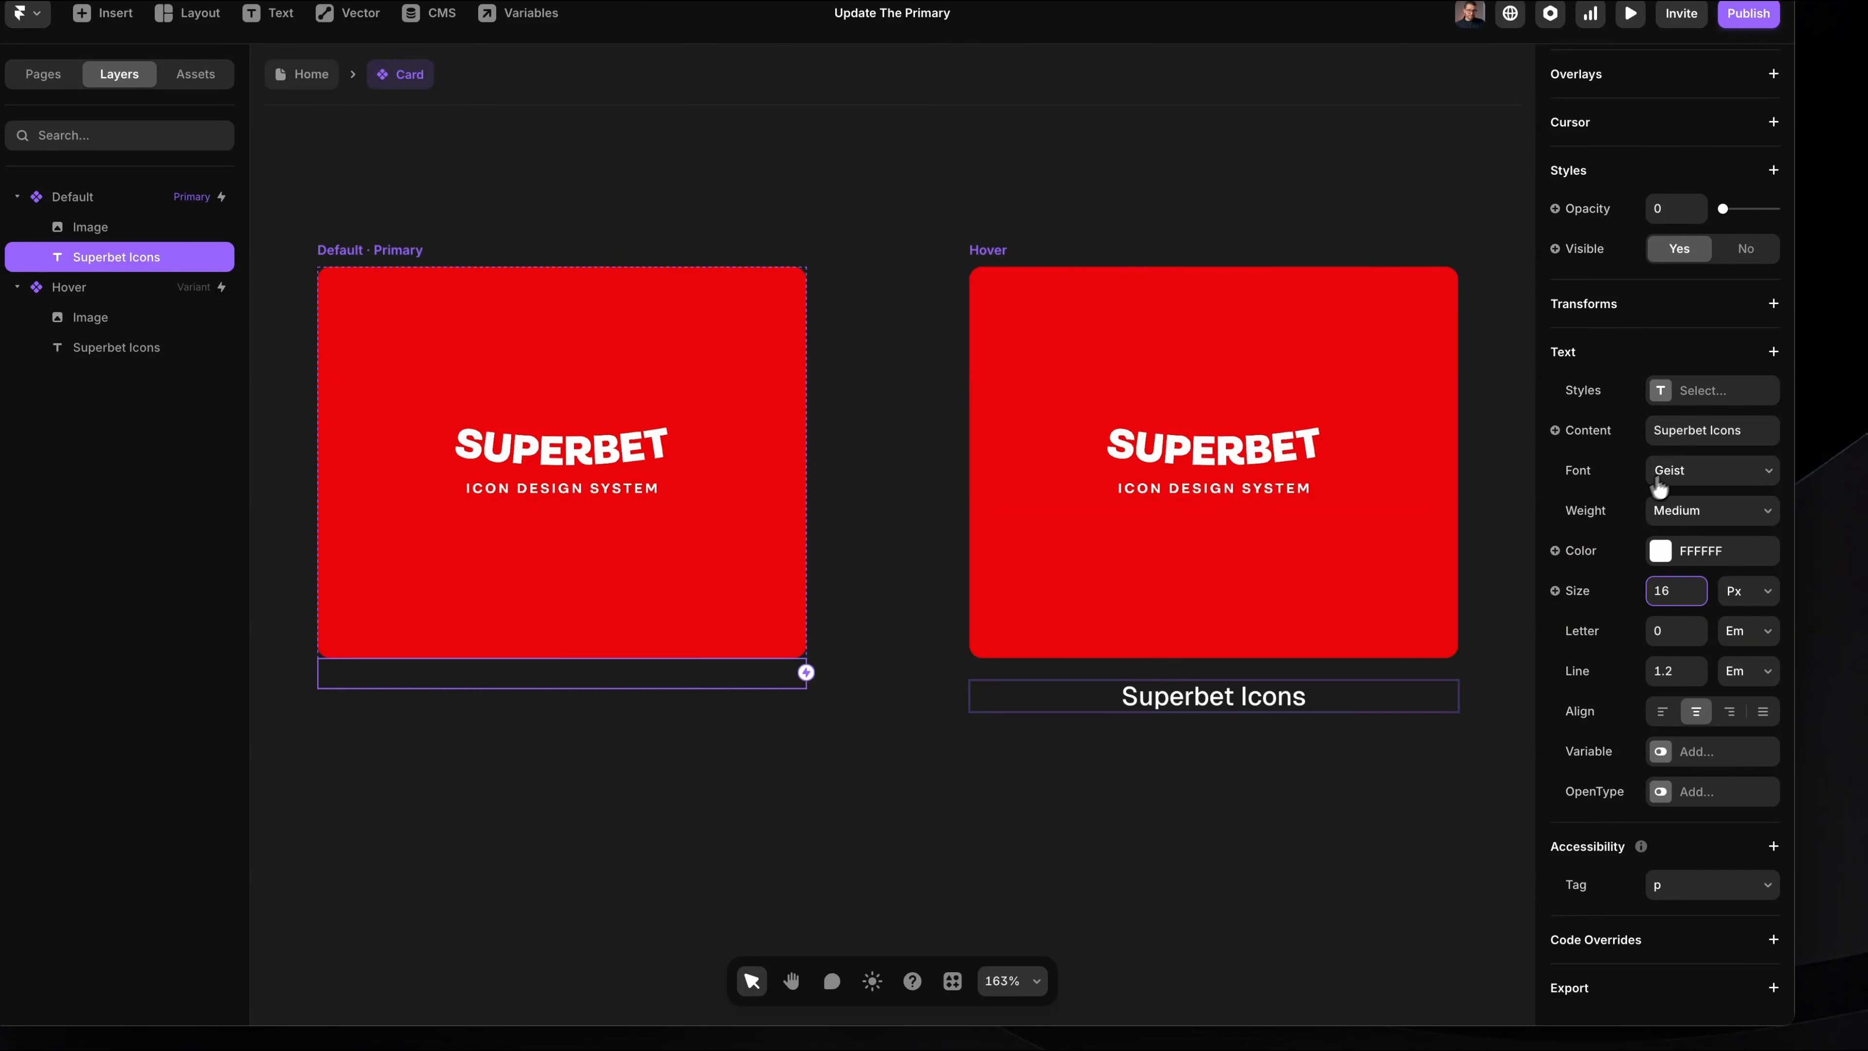
Step: Change the Default variant's Superbet Icons text font to Geist Mono and finish the font selection
{"action": "left_click", "coordinate": [1679, 472]}
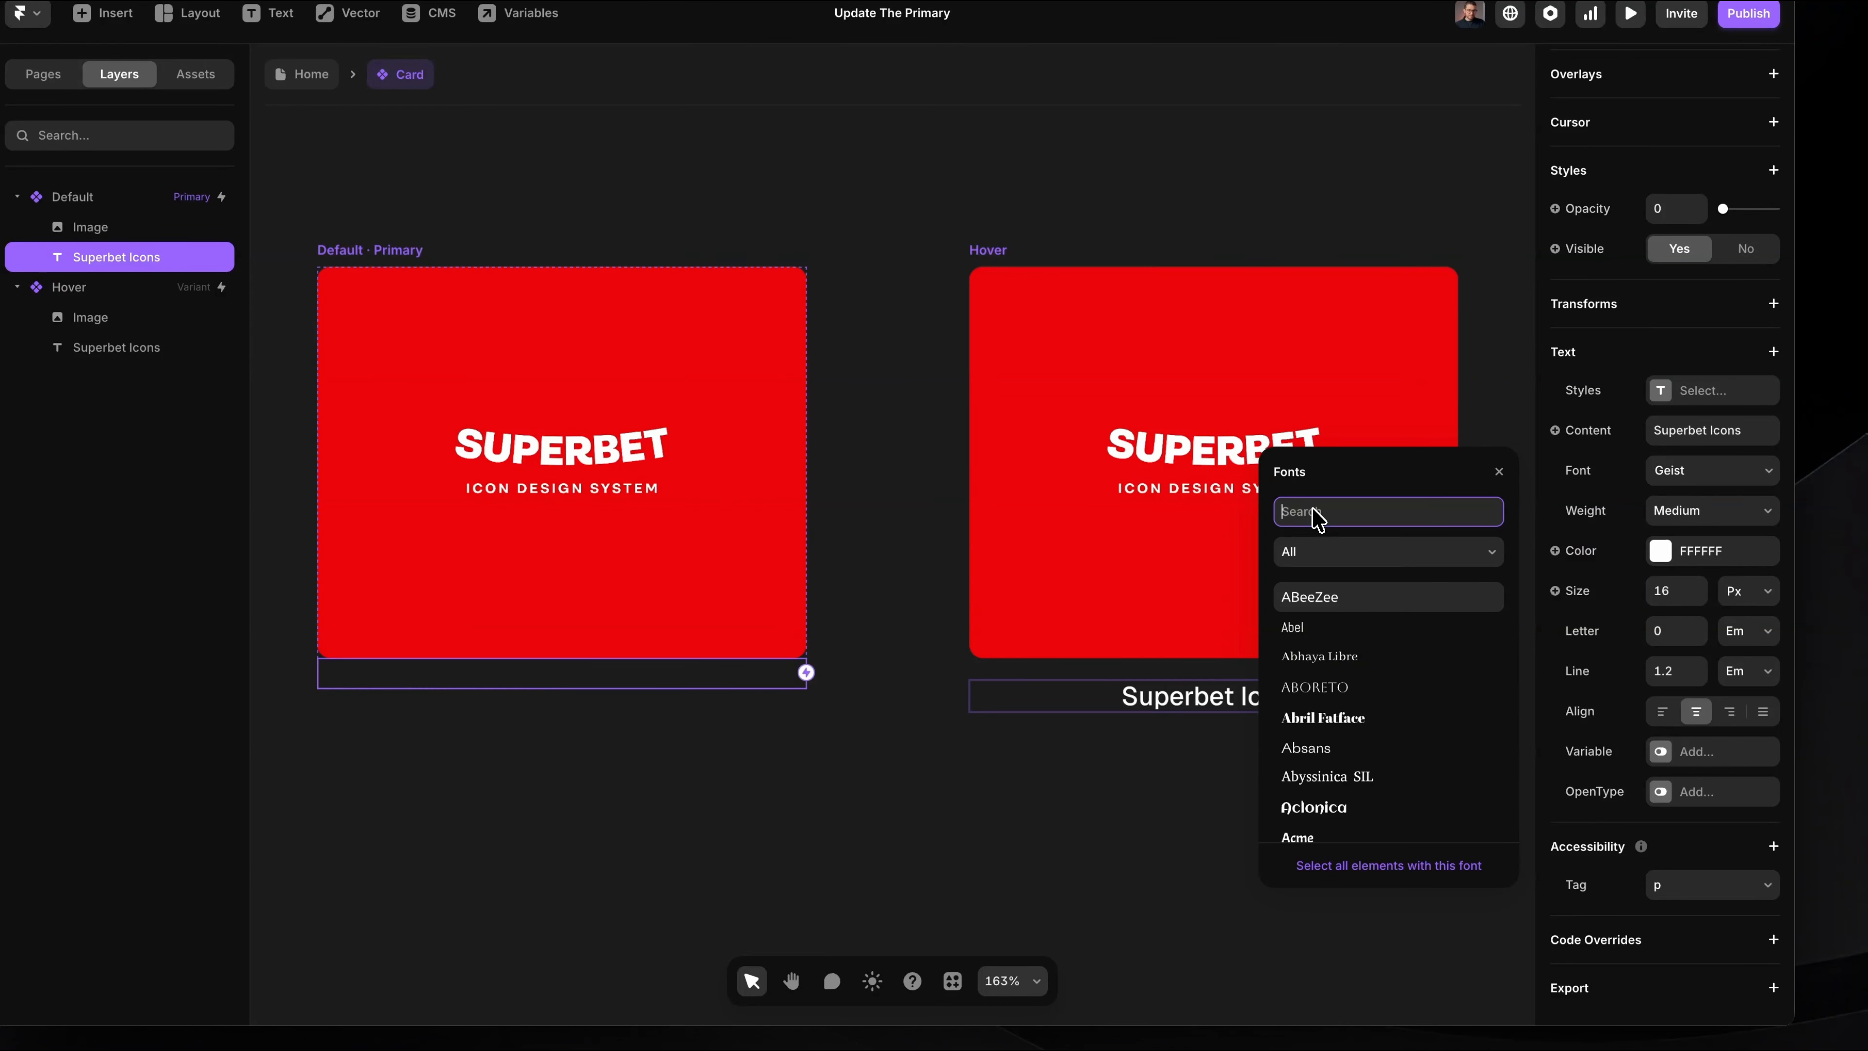
{"action": "type", "text": "geist mo"}
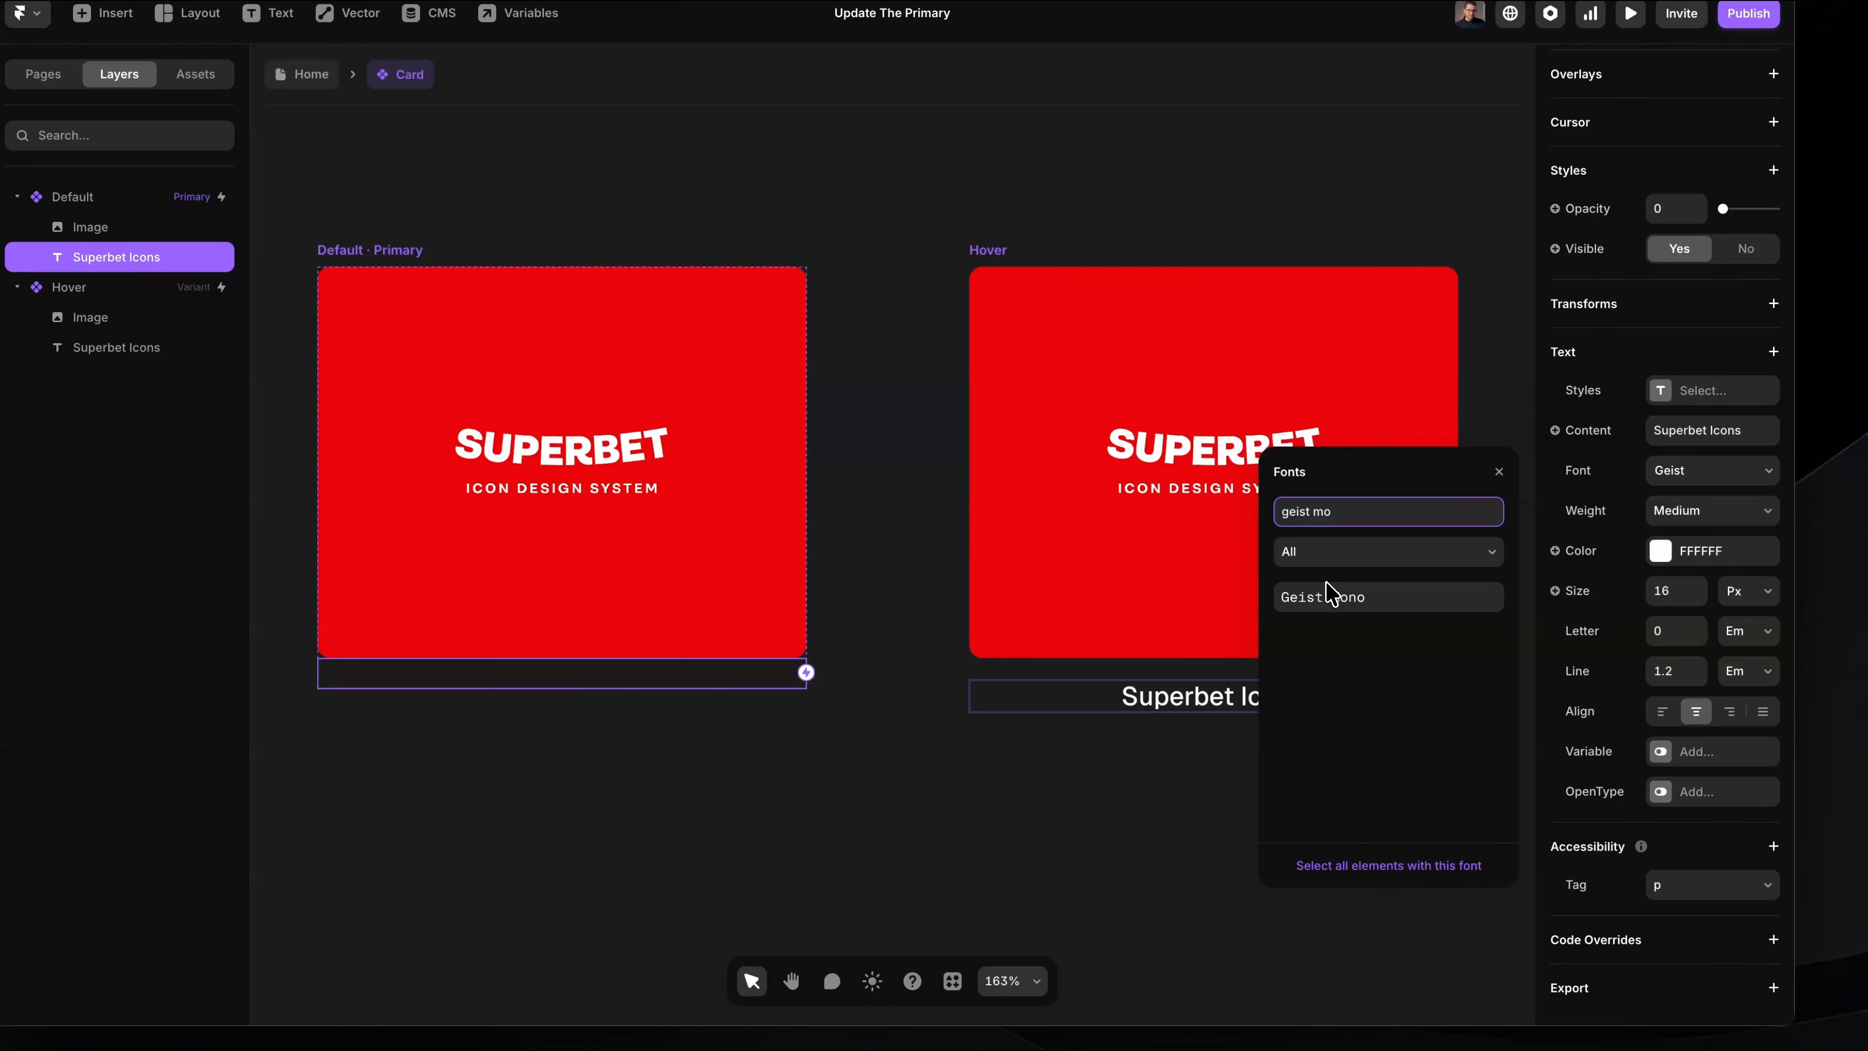
{"action": "left_click", "coordinate": [1331, 595]}
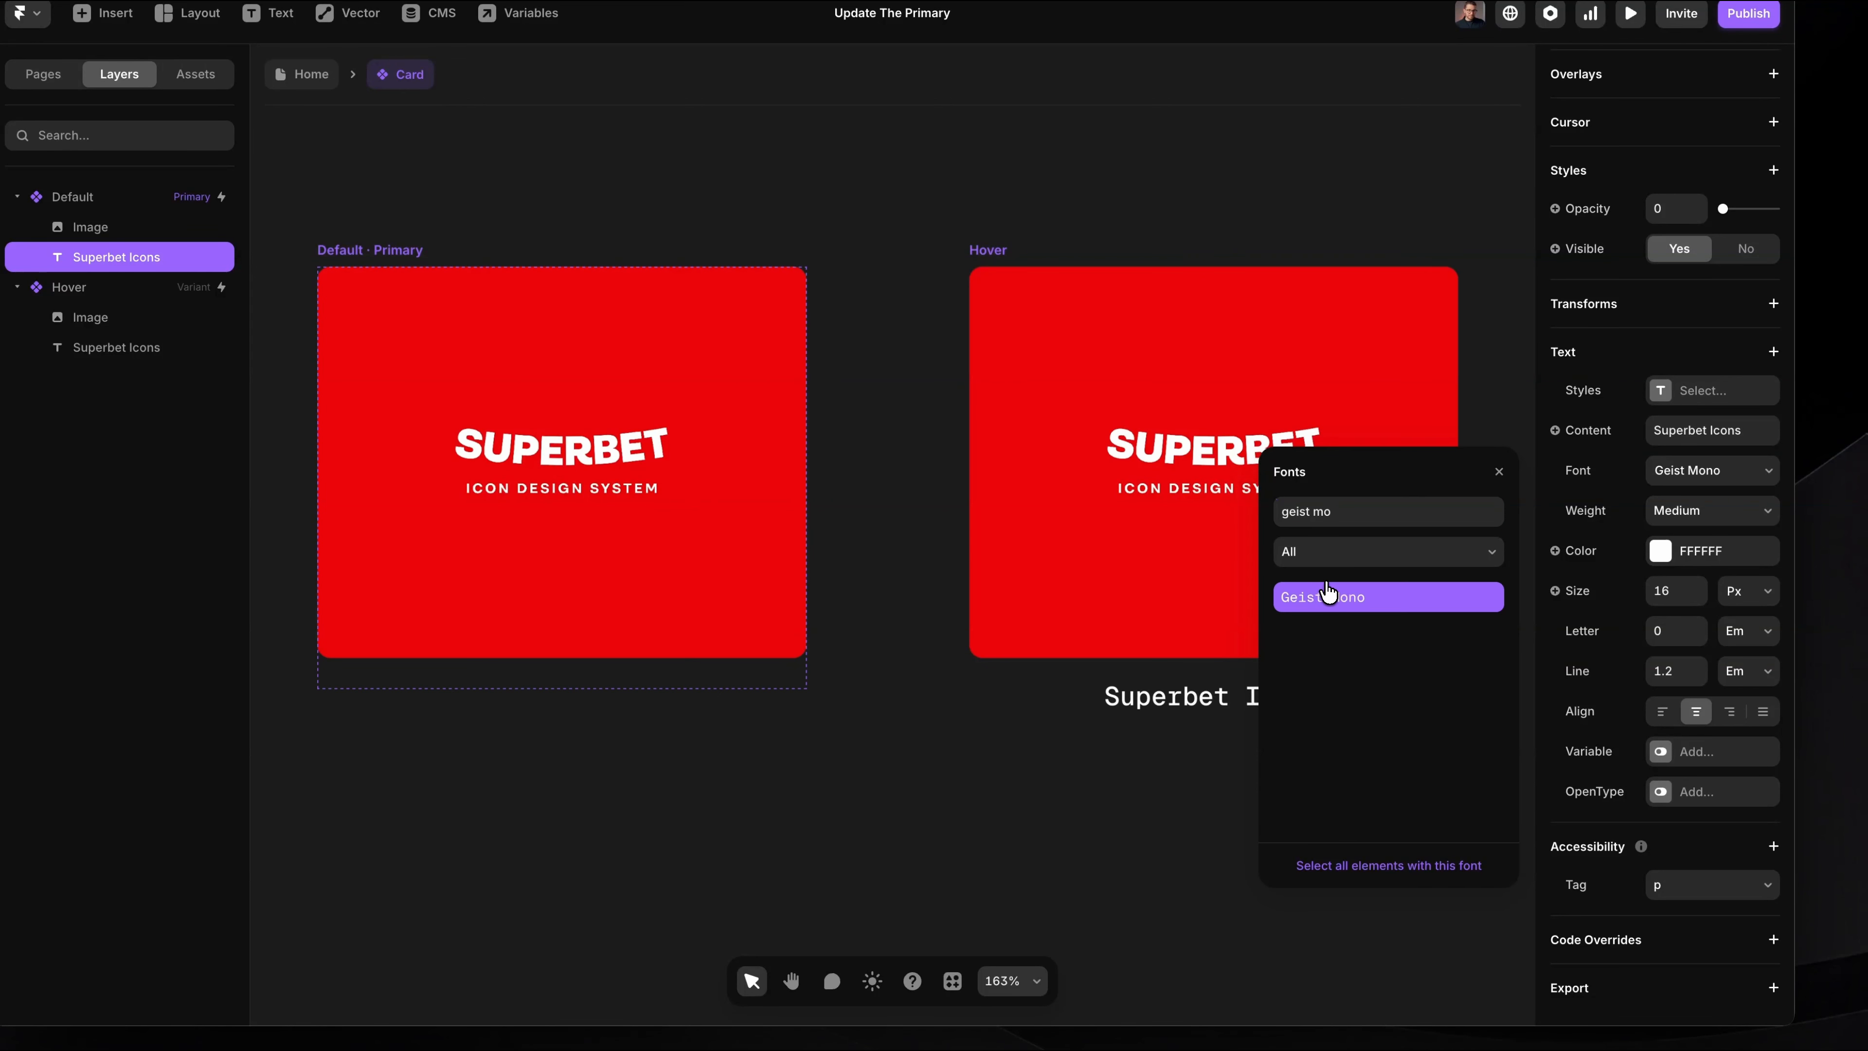
{"action": "scroll", "coordinate": [1088, 654], "scroll_direction": "right", "scroll_amount": 4}
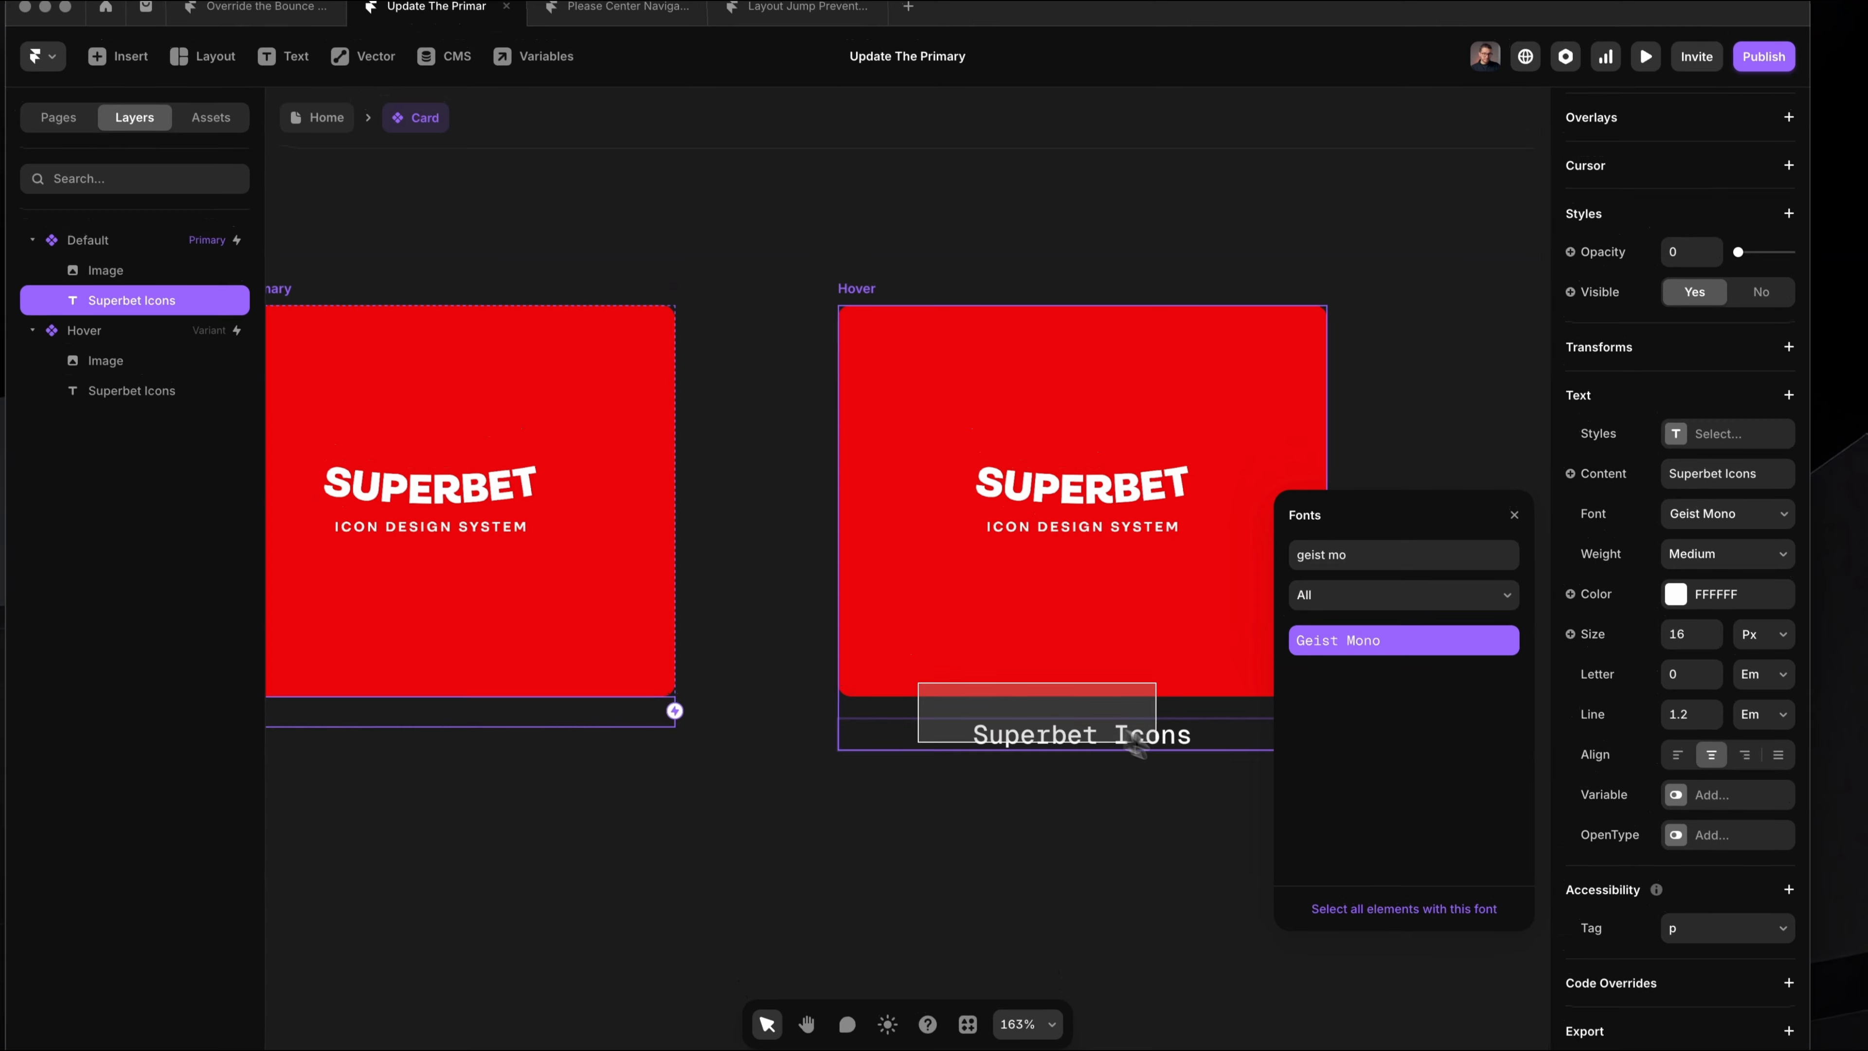
{"action": "left_click", "coordinate": [1516, 519]}
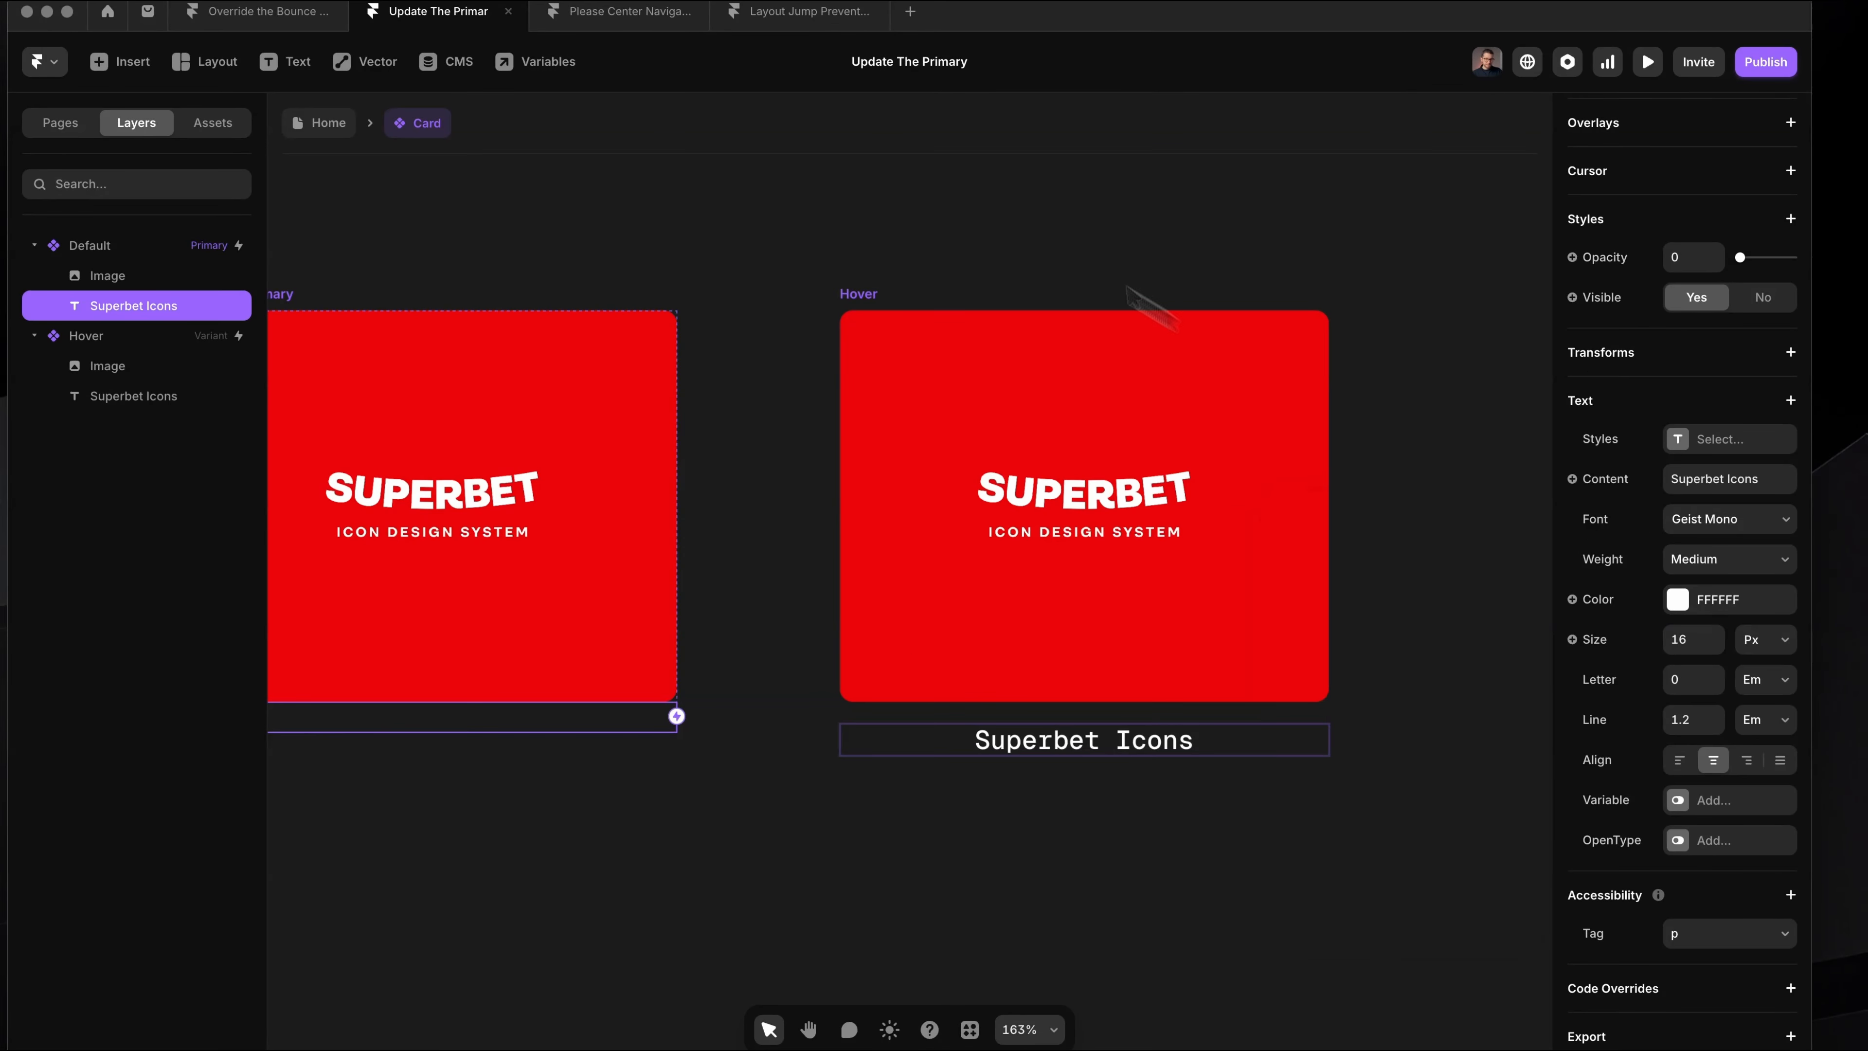
Step: Return to the Home page and preview the Card with the editor interface hidden
{"action": "left_click", "coordinate": [1051, 255]}
{"action": "left_click", "coordinate": [330, 123]}
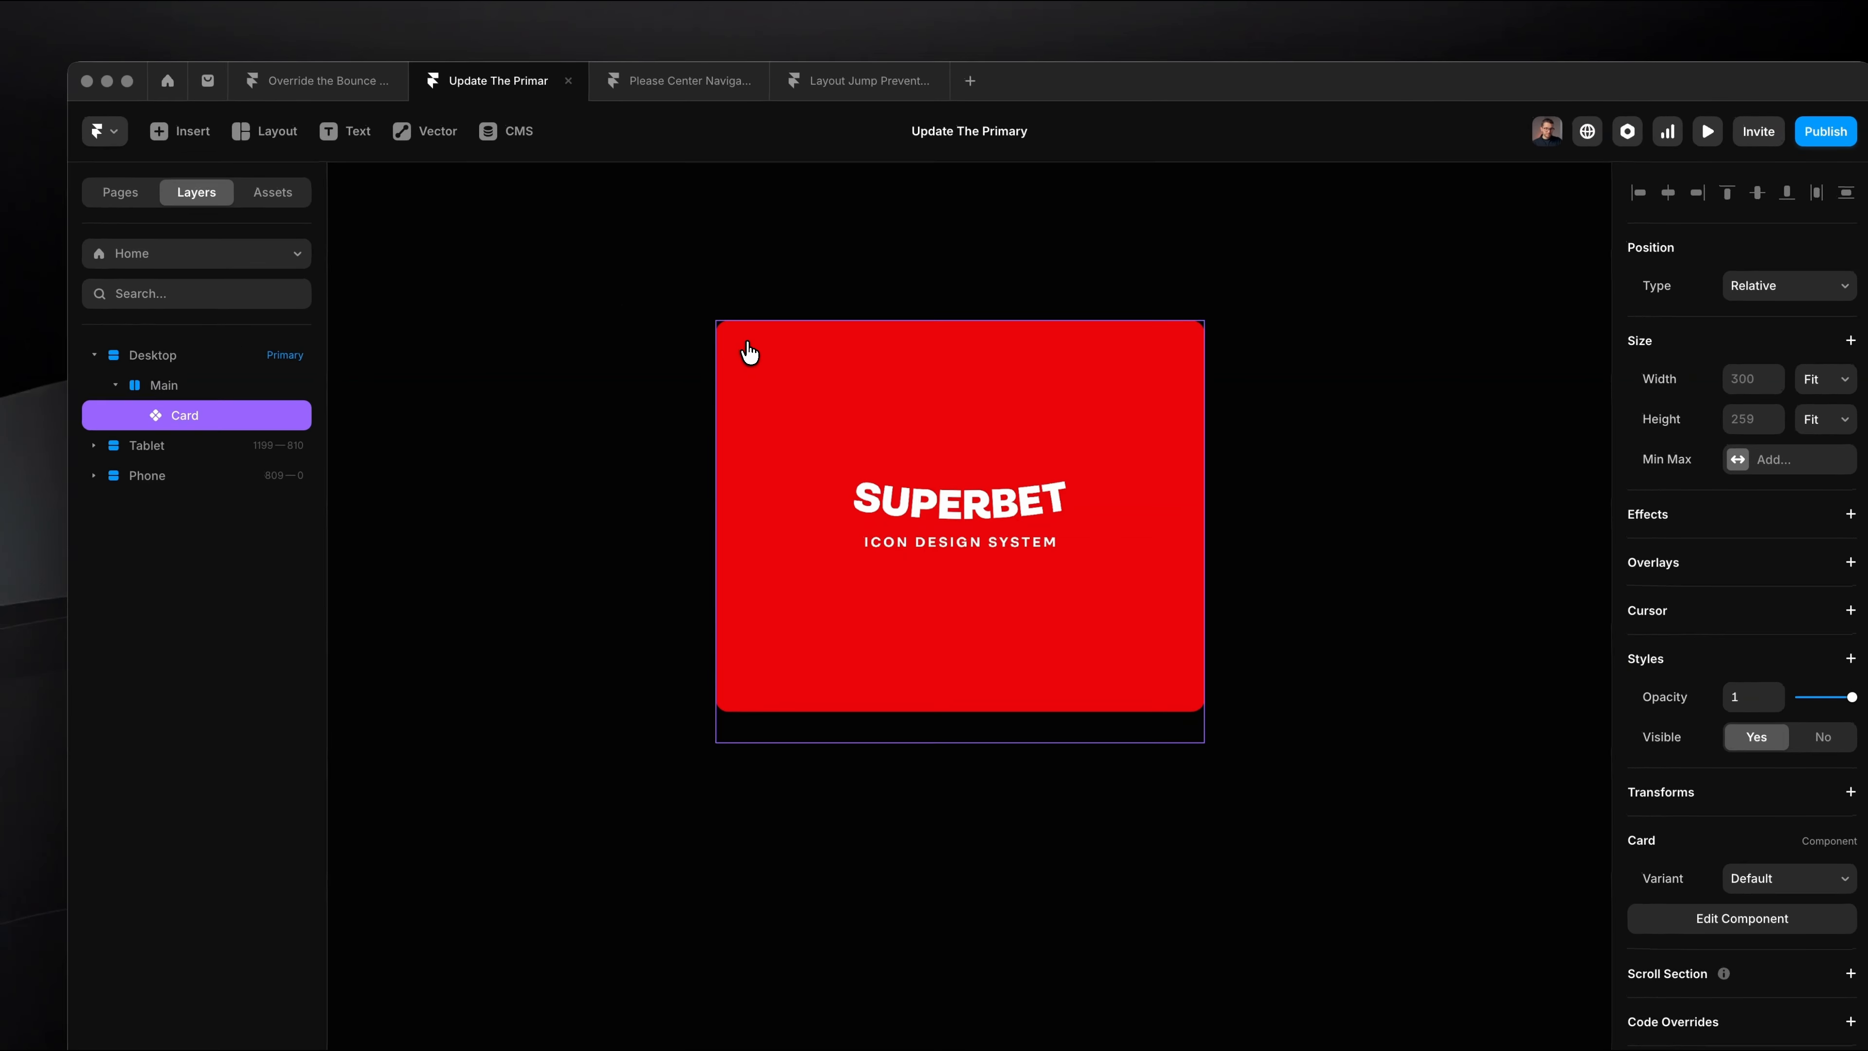
{"action": "key", "text": "super+backslash"}
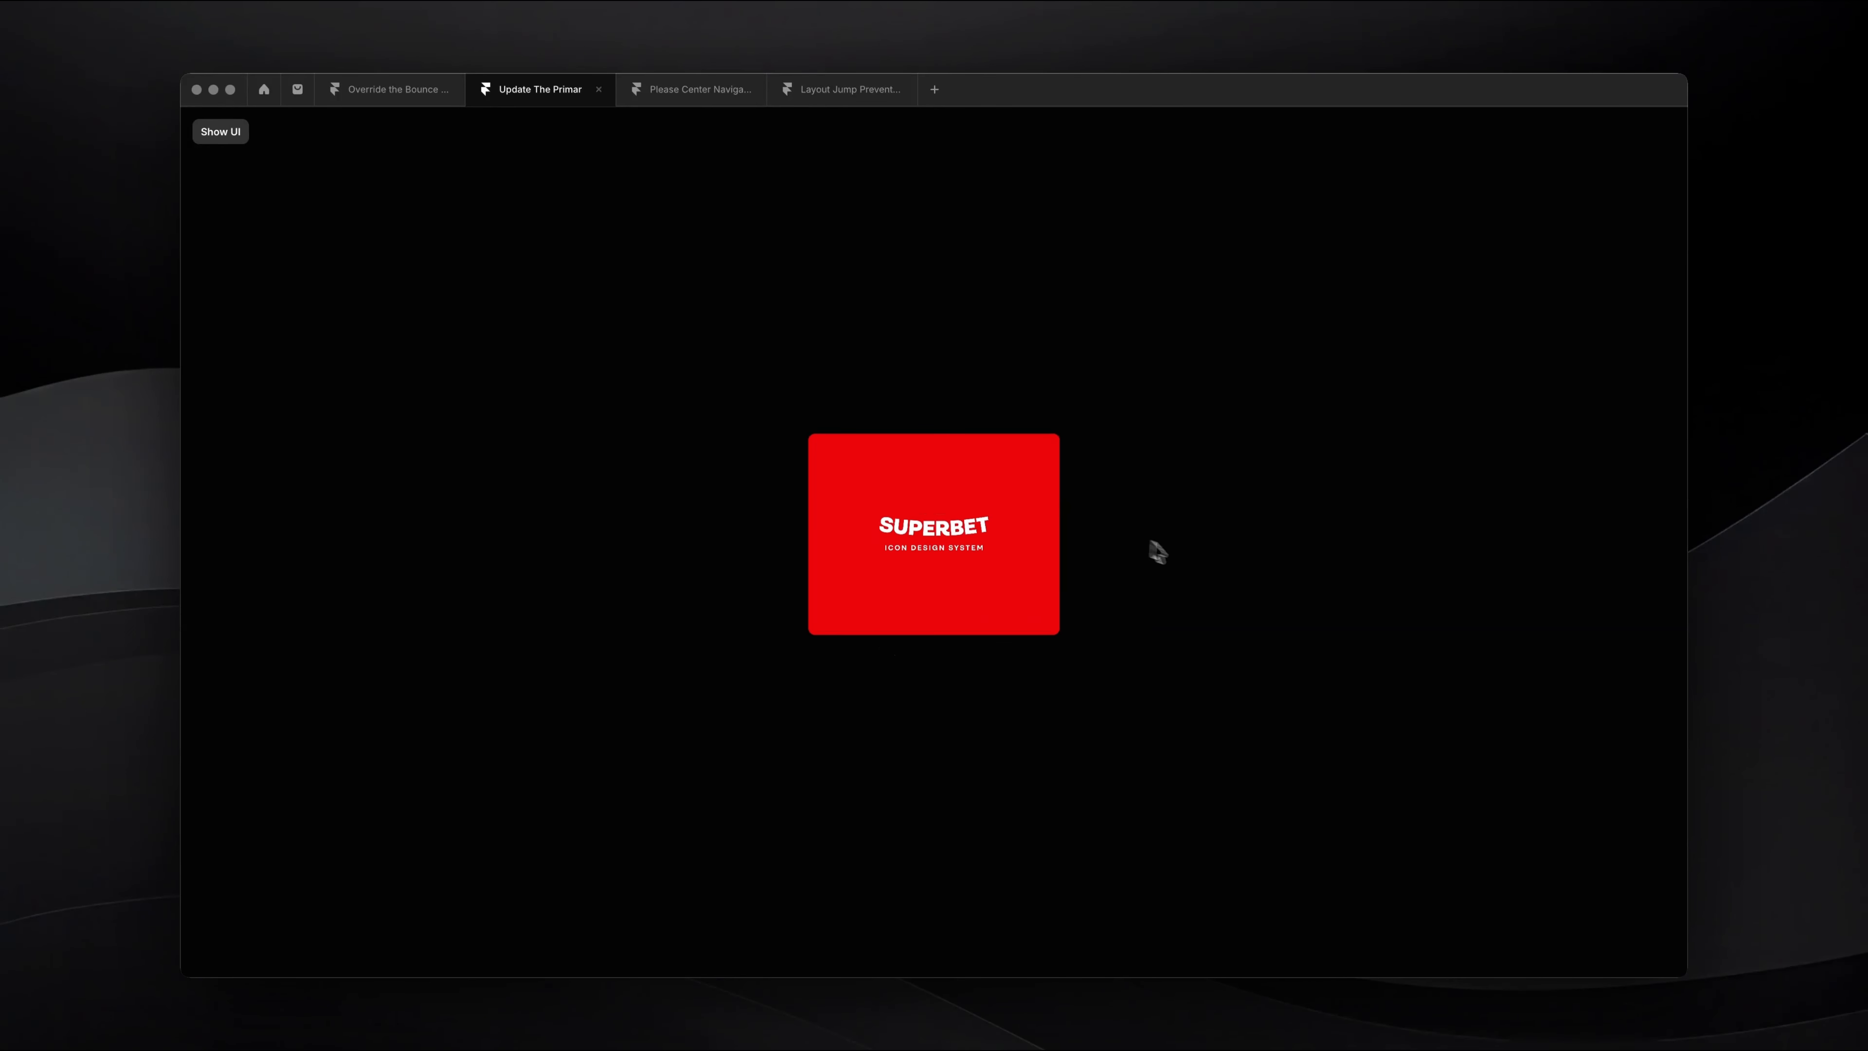
{"action": "key", "text": "super+p"}
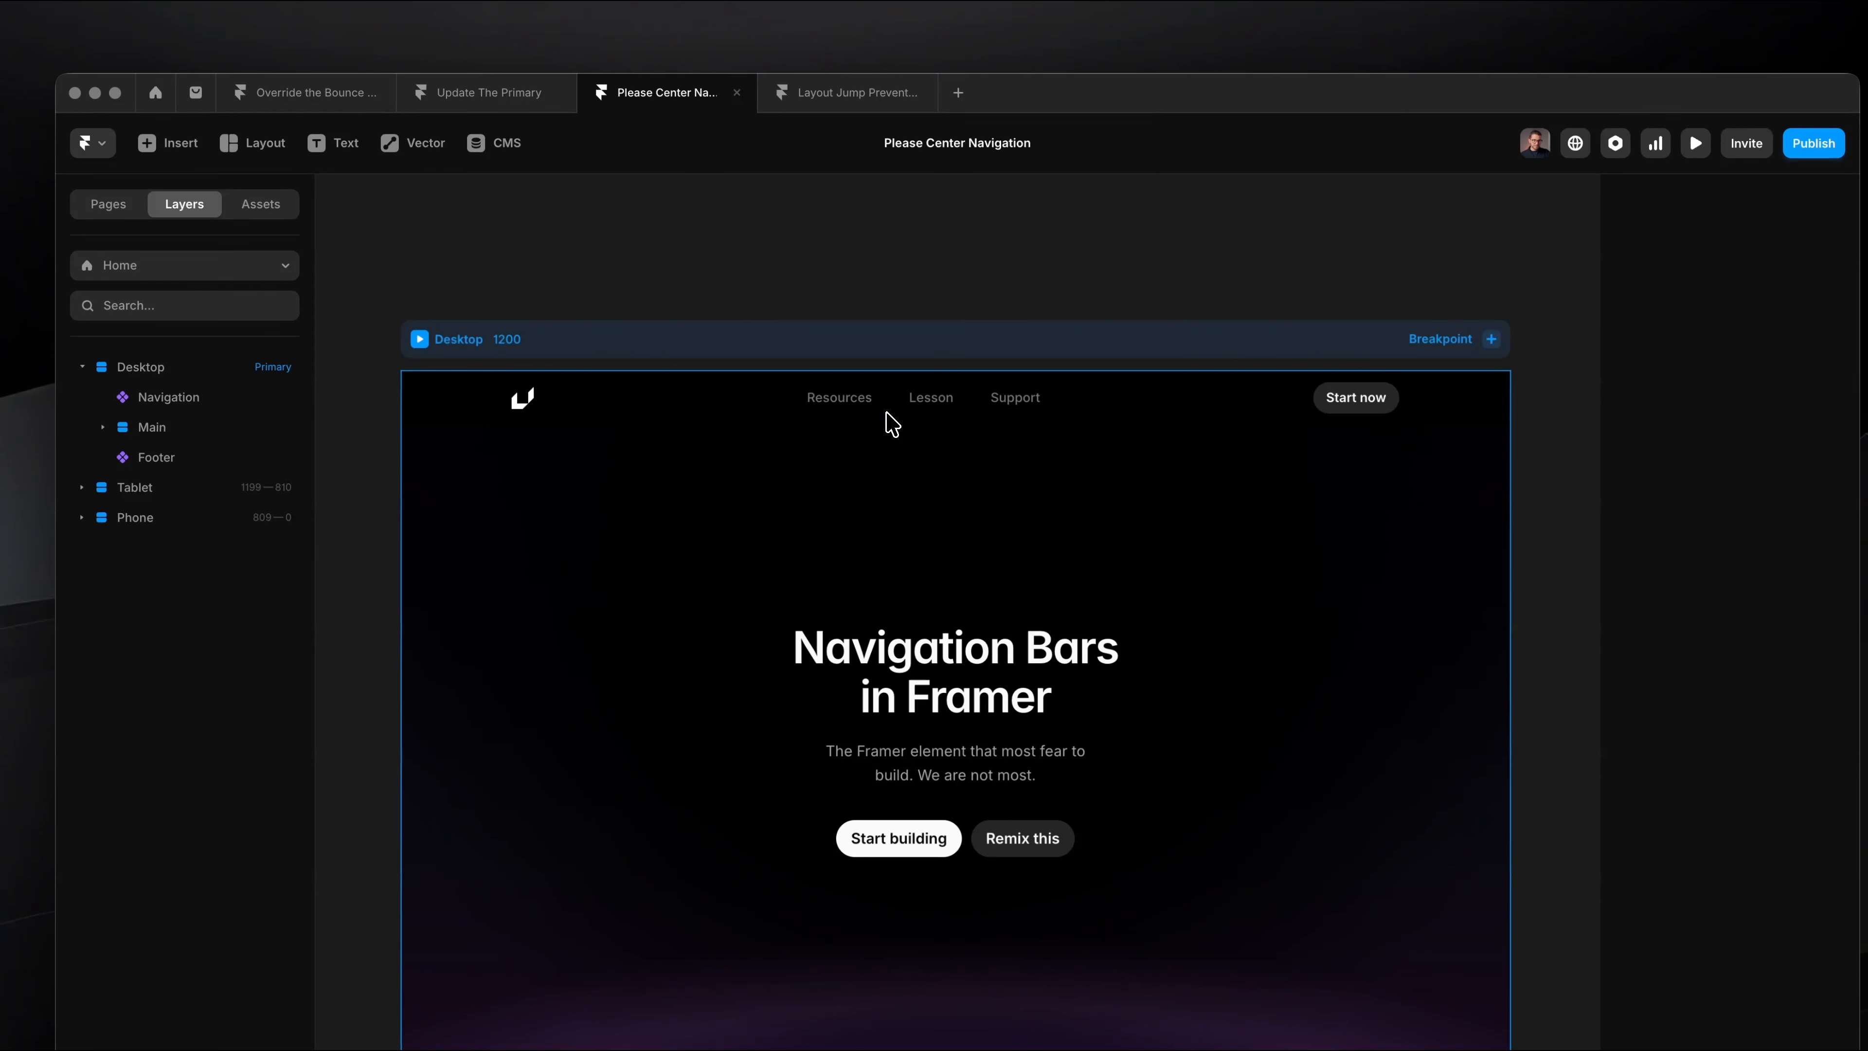
Step: Preview the Please Center Navigation page and examine how the navigation links sit relative to the page centre
{"action": "key", "text": "super+p"}
{"action": "left_click", "coordinate": [281, 145]}
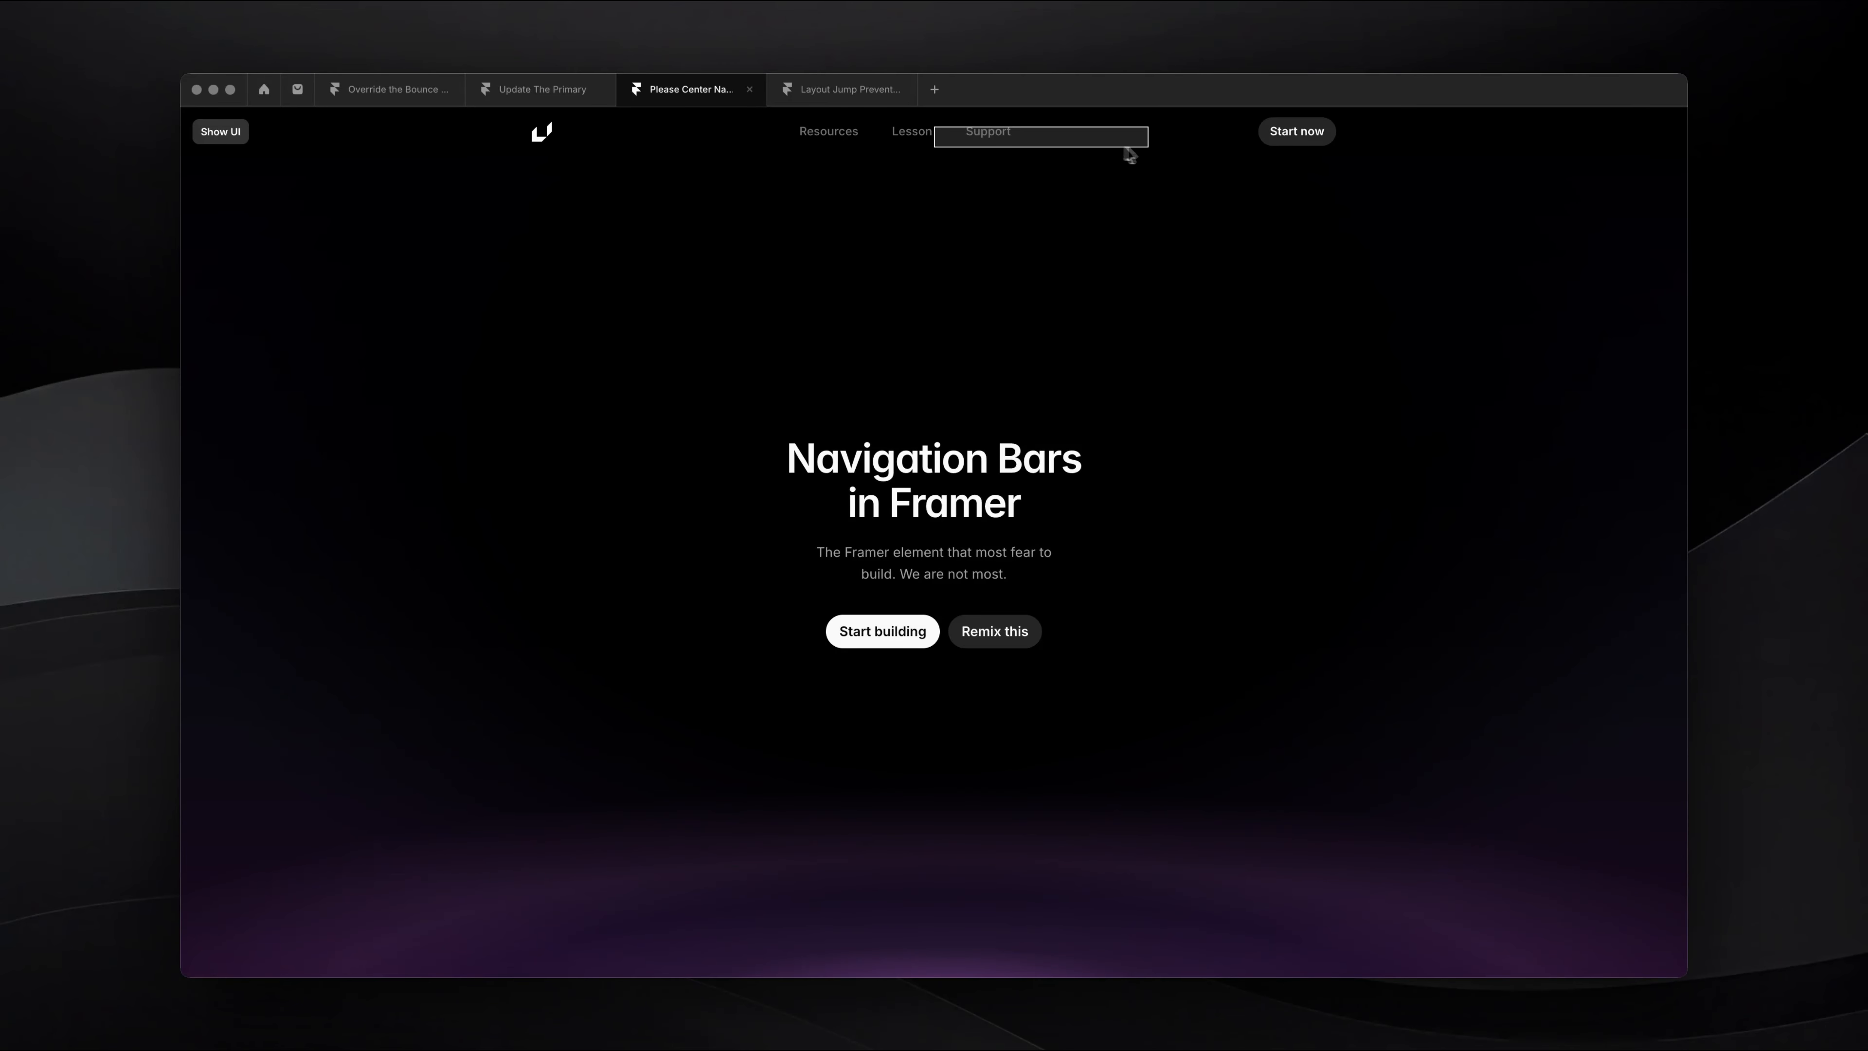
{"action": "left_click_drag", "start_coordinate": [1226, 148], "coordinate": [1689, 179]}
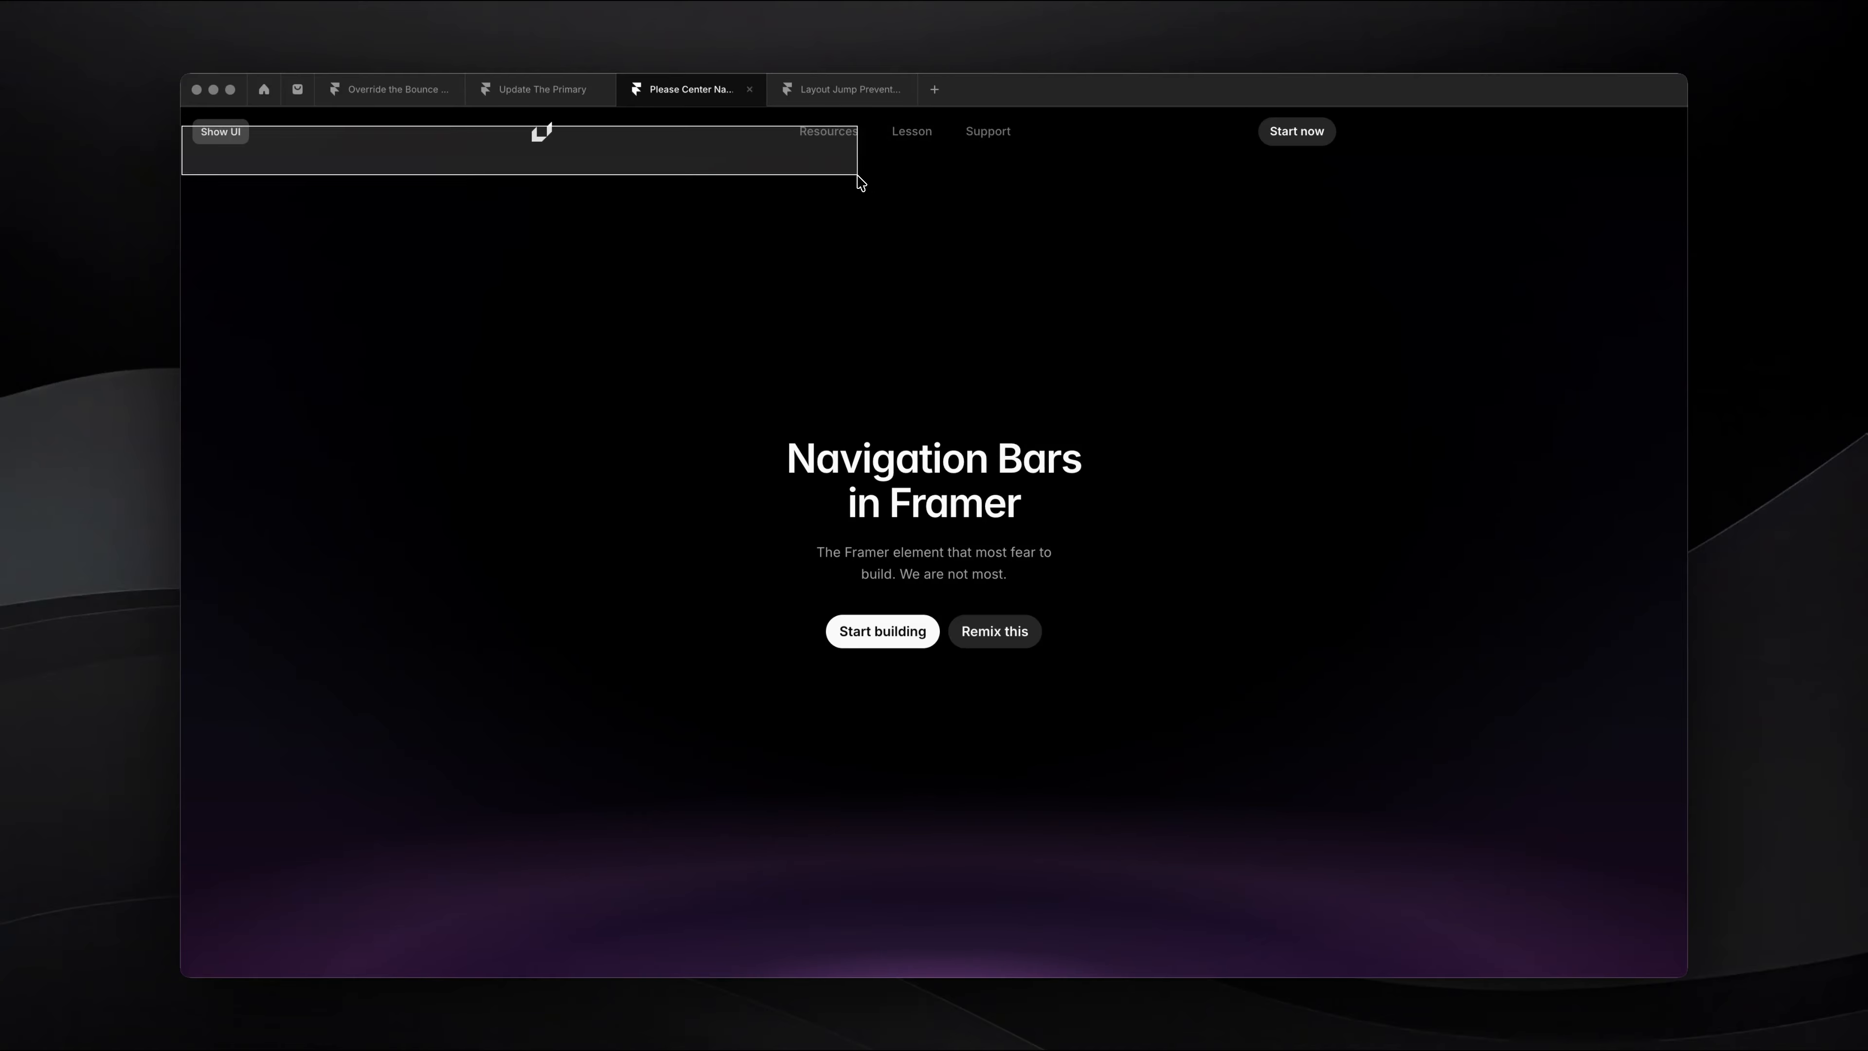
{"action": "key", "text": "super+backslash"}
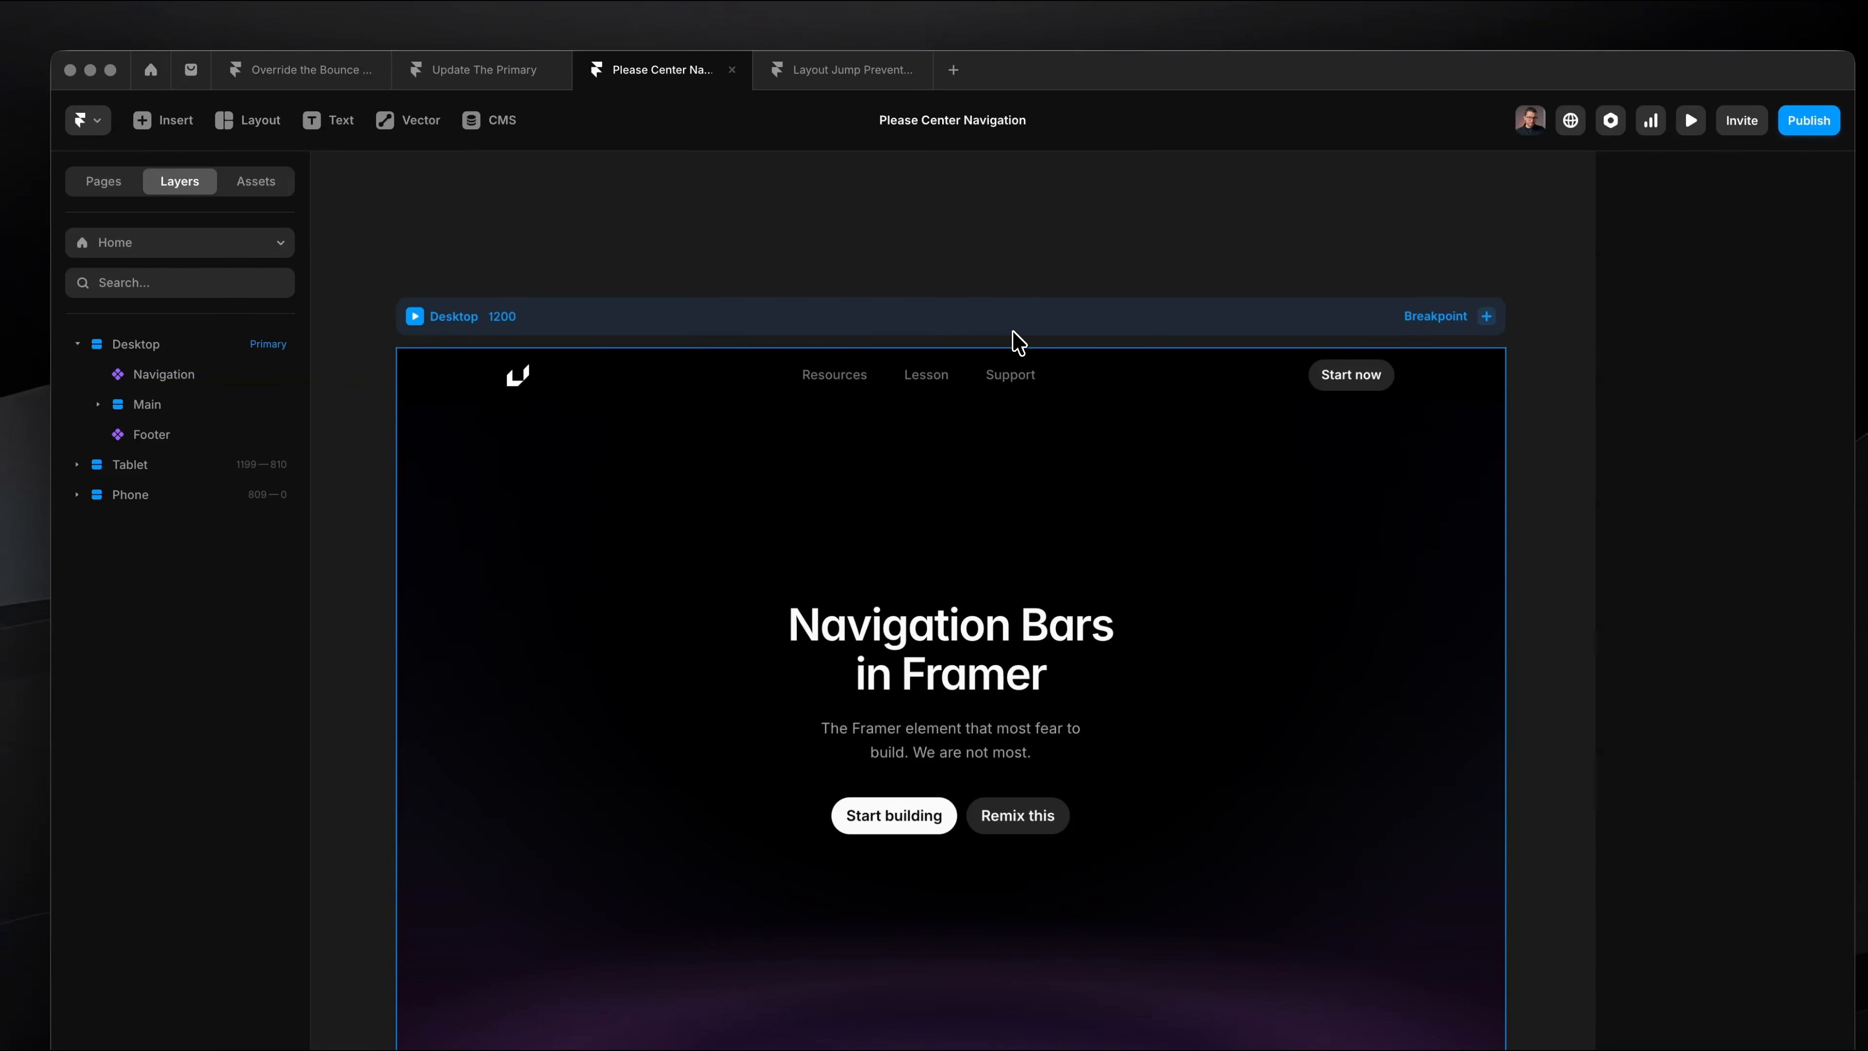
{"action": "scroll", "coordinate": [1019, 342], "scroll_direction": "down", "scroll_amount": 2}
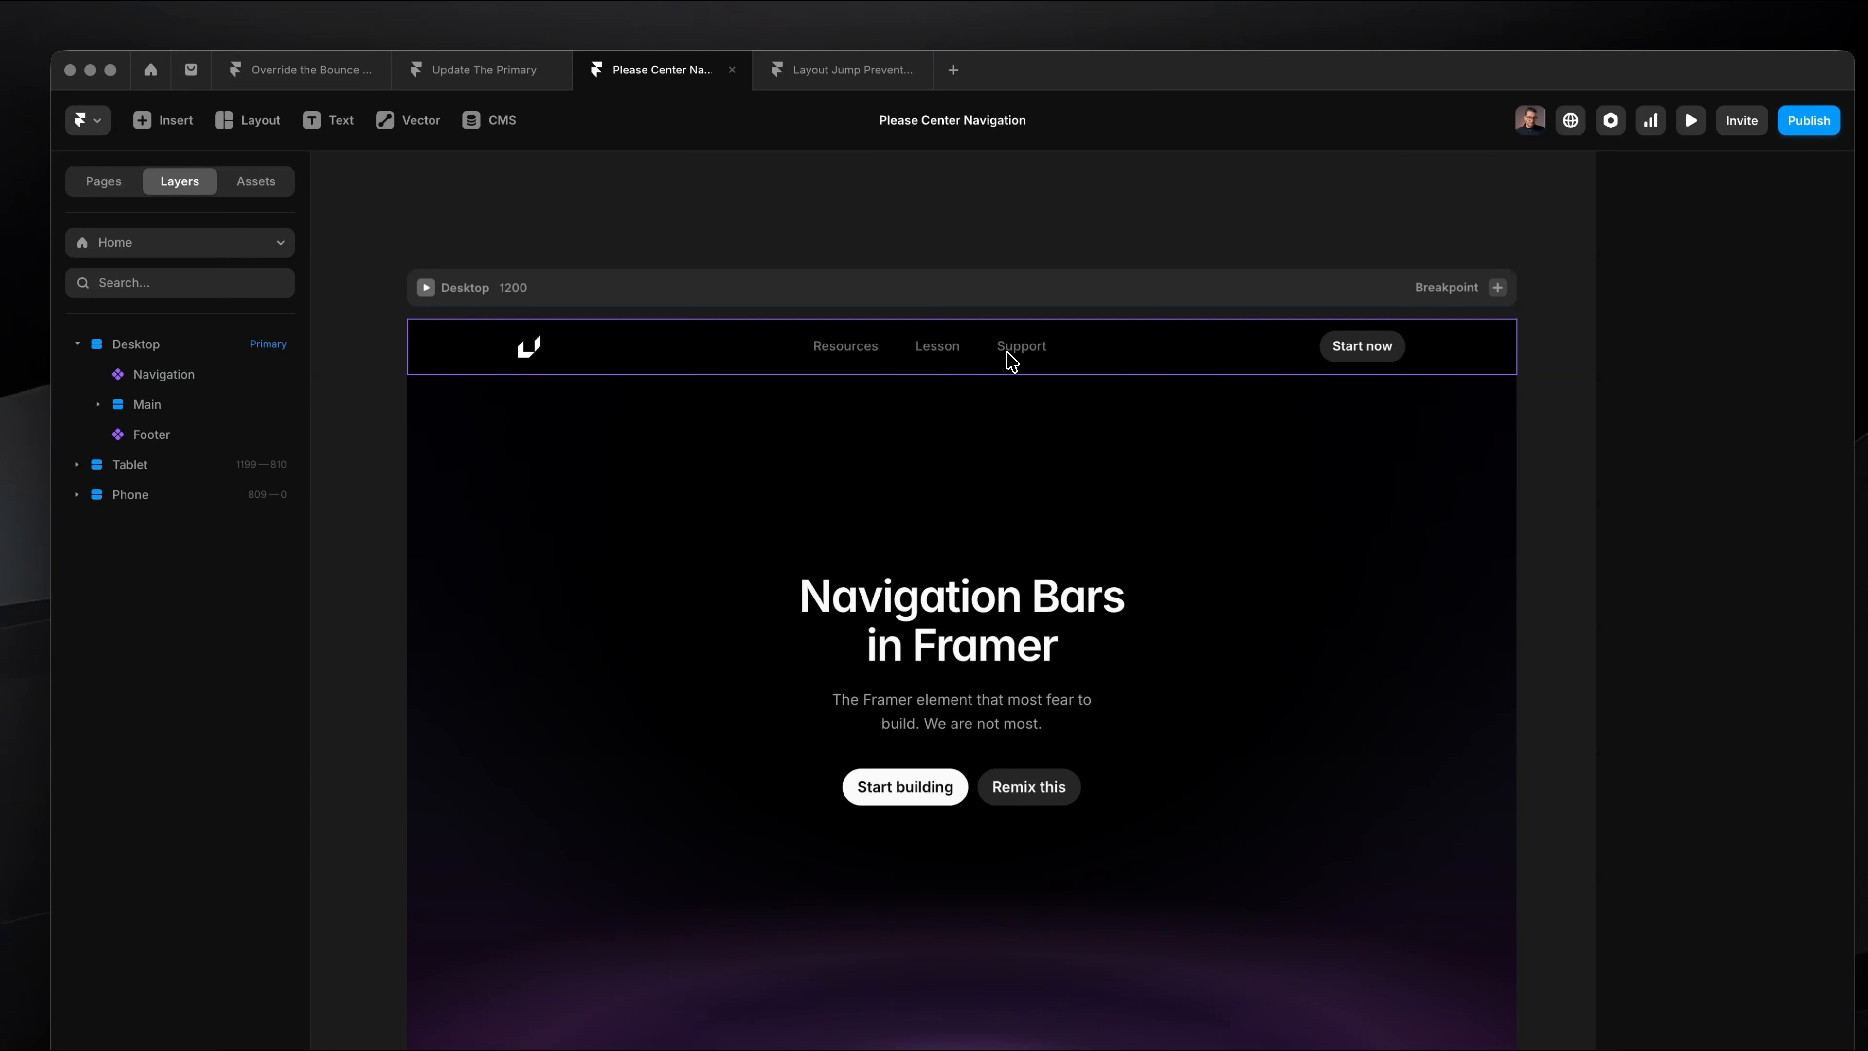
Step: Open the Navigation component for editing and select the Content stack in its Default variant
{"action": "left_click", "coordinate": [1009, 353]}
{"action": "double_click", "coordinate": [966, 366]}
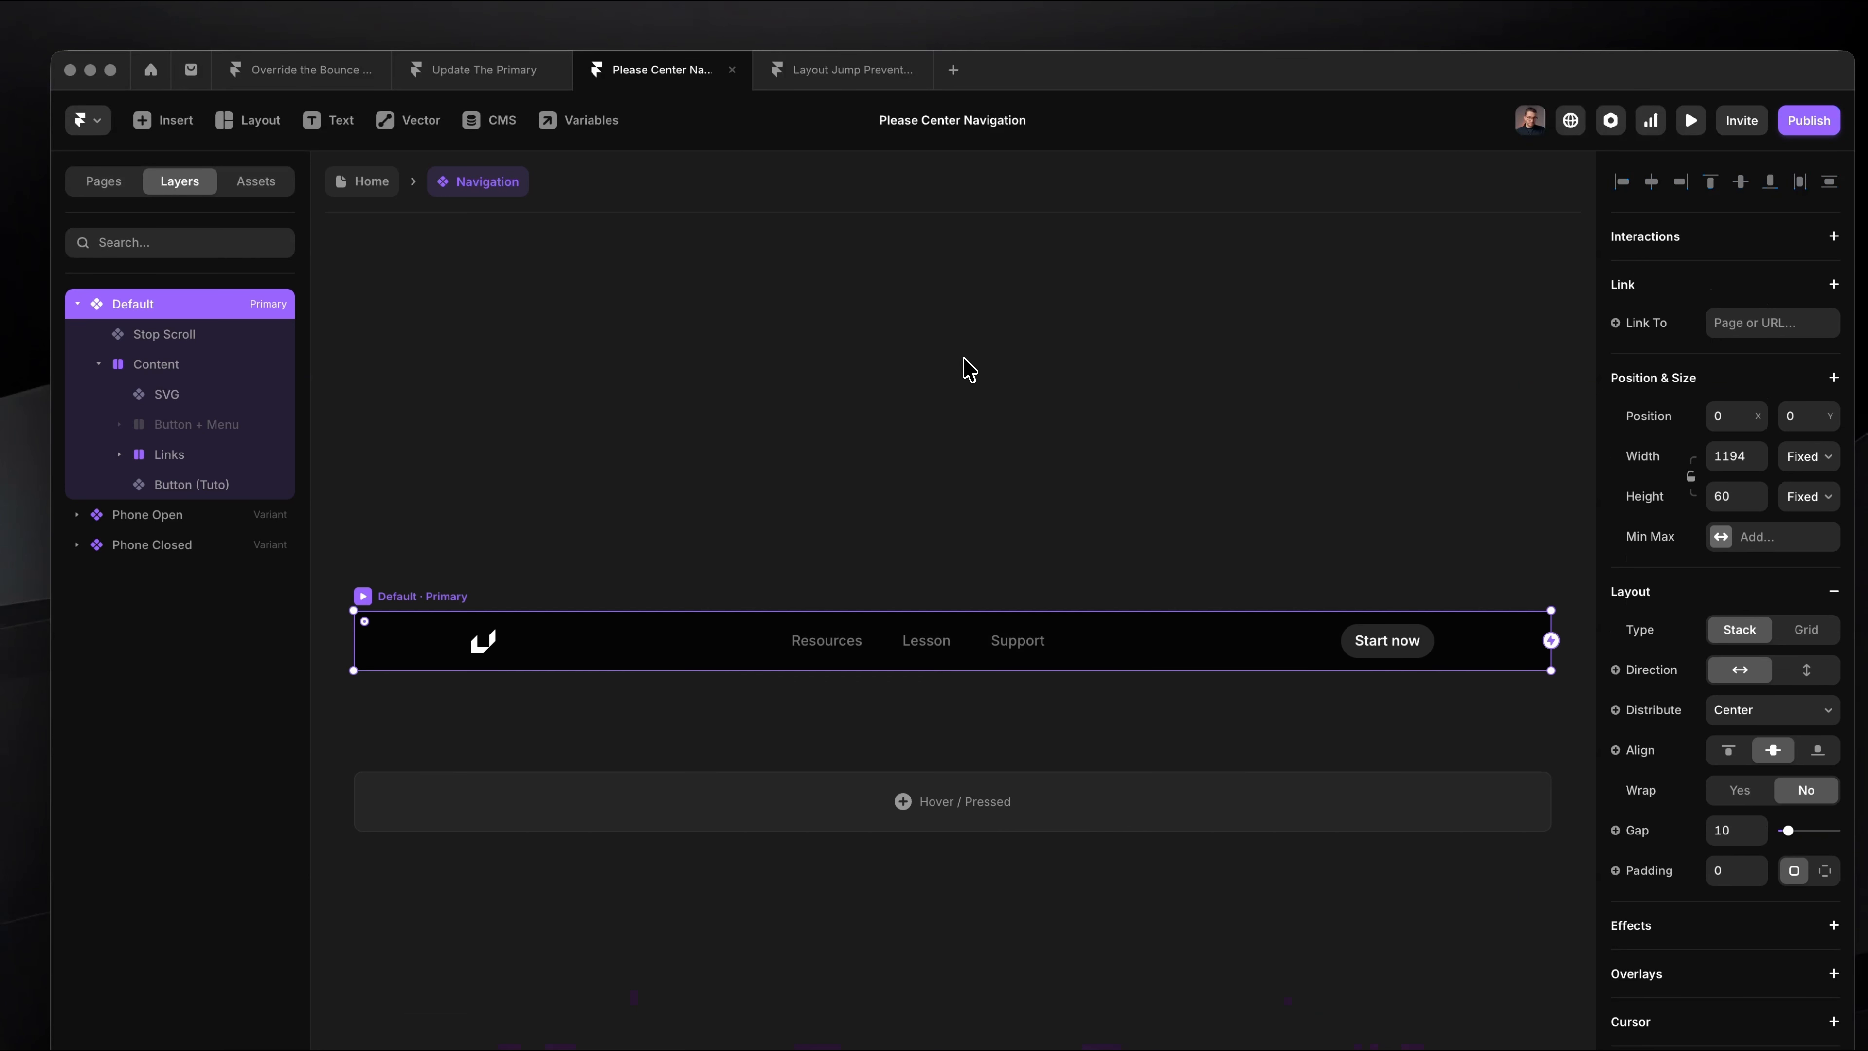
{"action": "left_click", "coordinate": [822, 593]}
{"action": "left_click", "coordinate": [709, 584]}
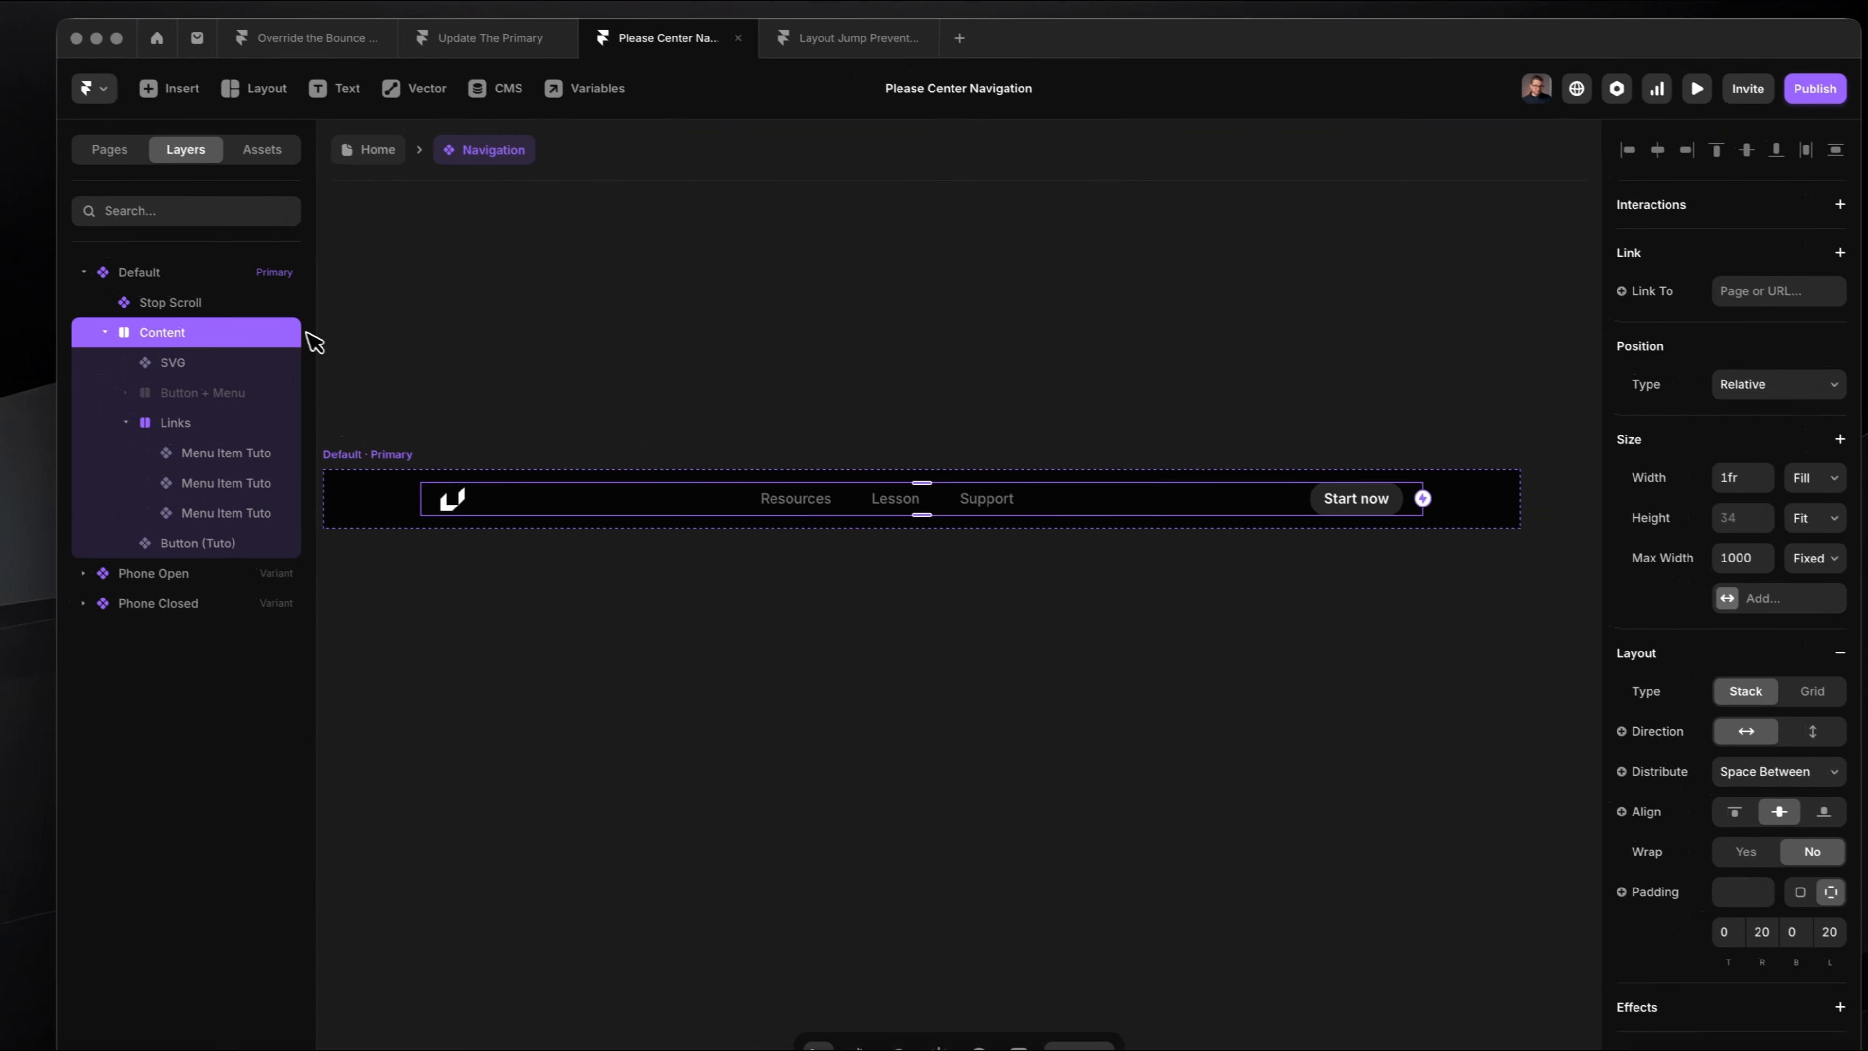
Step: Examine the items inside the Content stack: SVG, Links, Button (Tuto) and the hidden Button + Menu
{"action": "left_click", "coordinate": [136, 429]}
{"action": "left_click", "coordinate": [213, 377]}
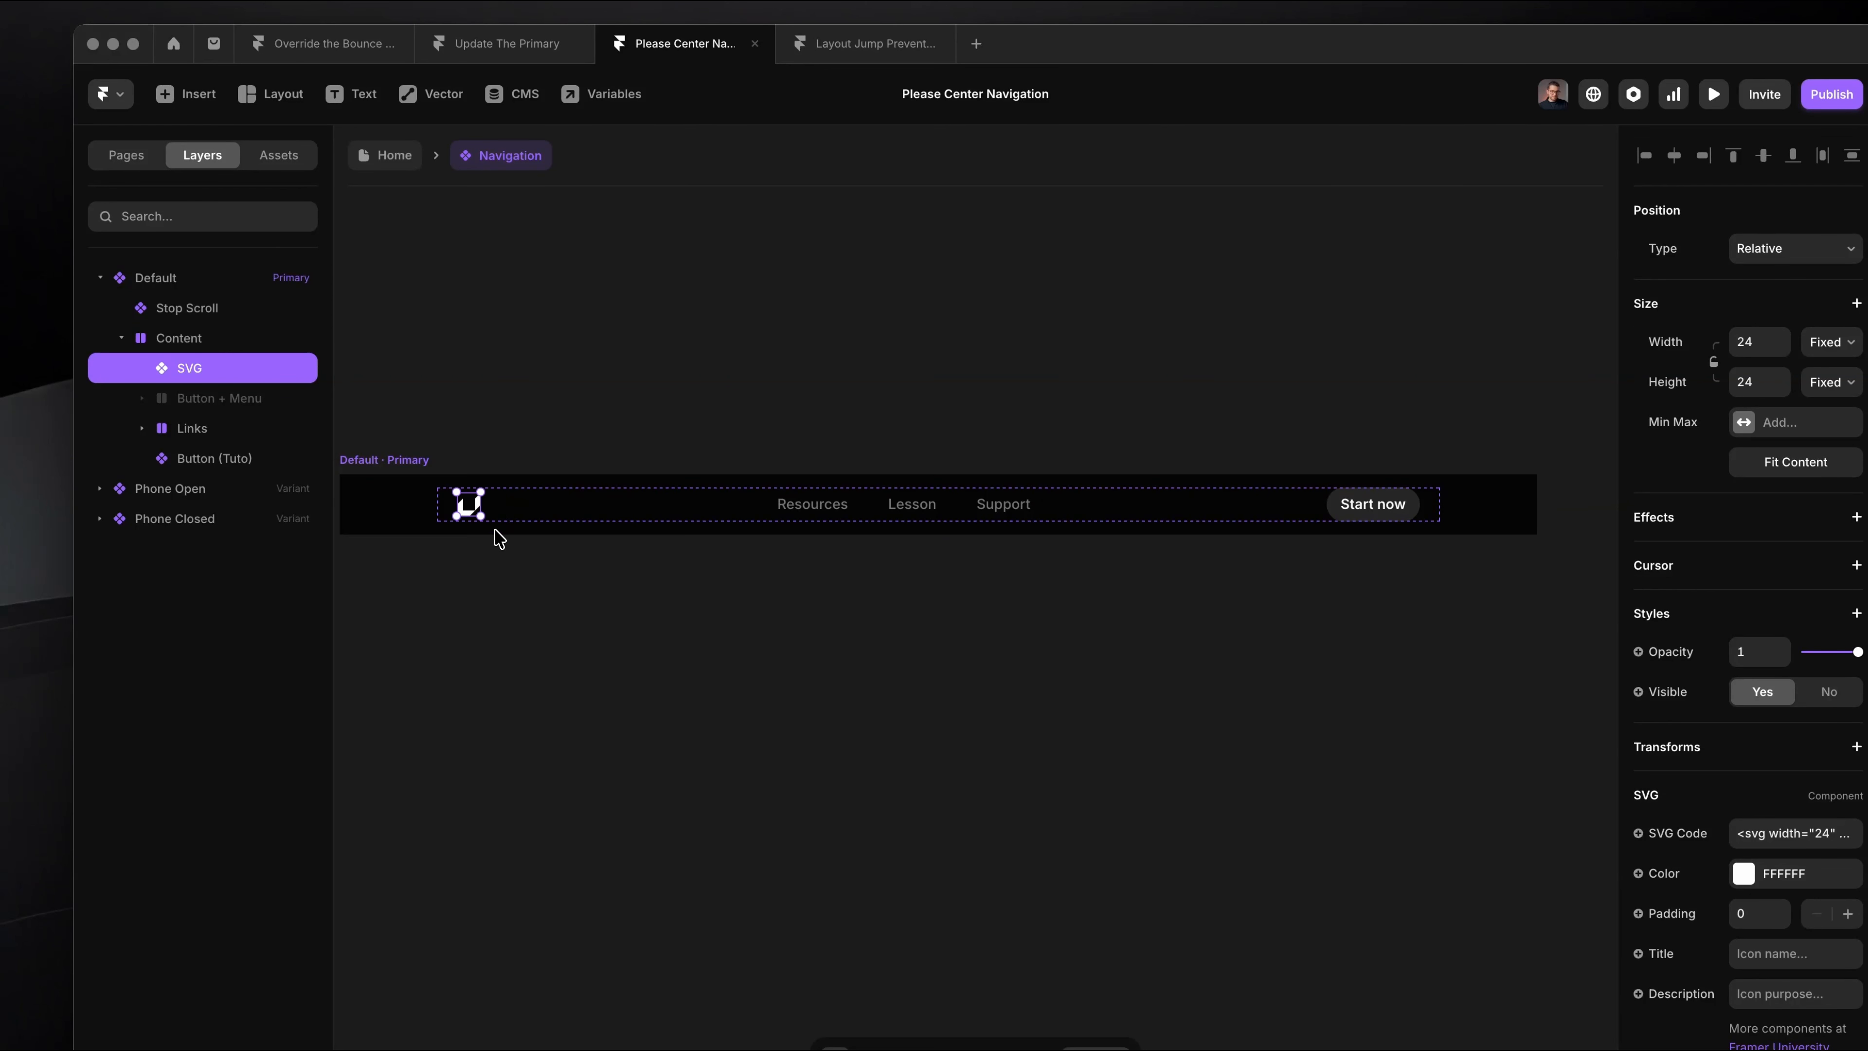
{"action": "left_click", "coordinate": [224, 430]}
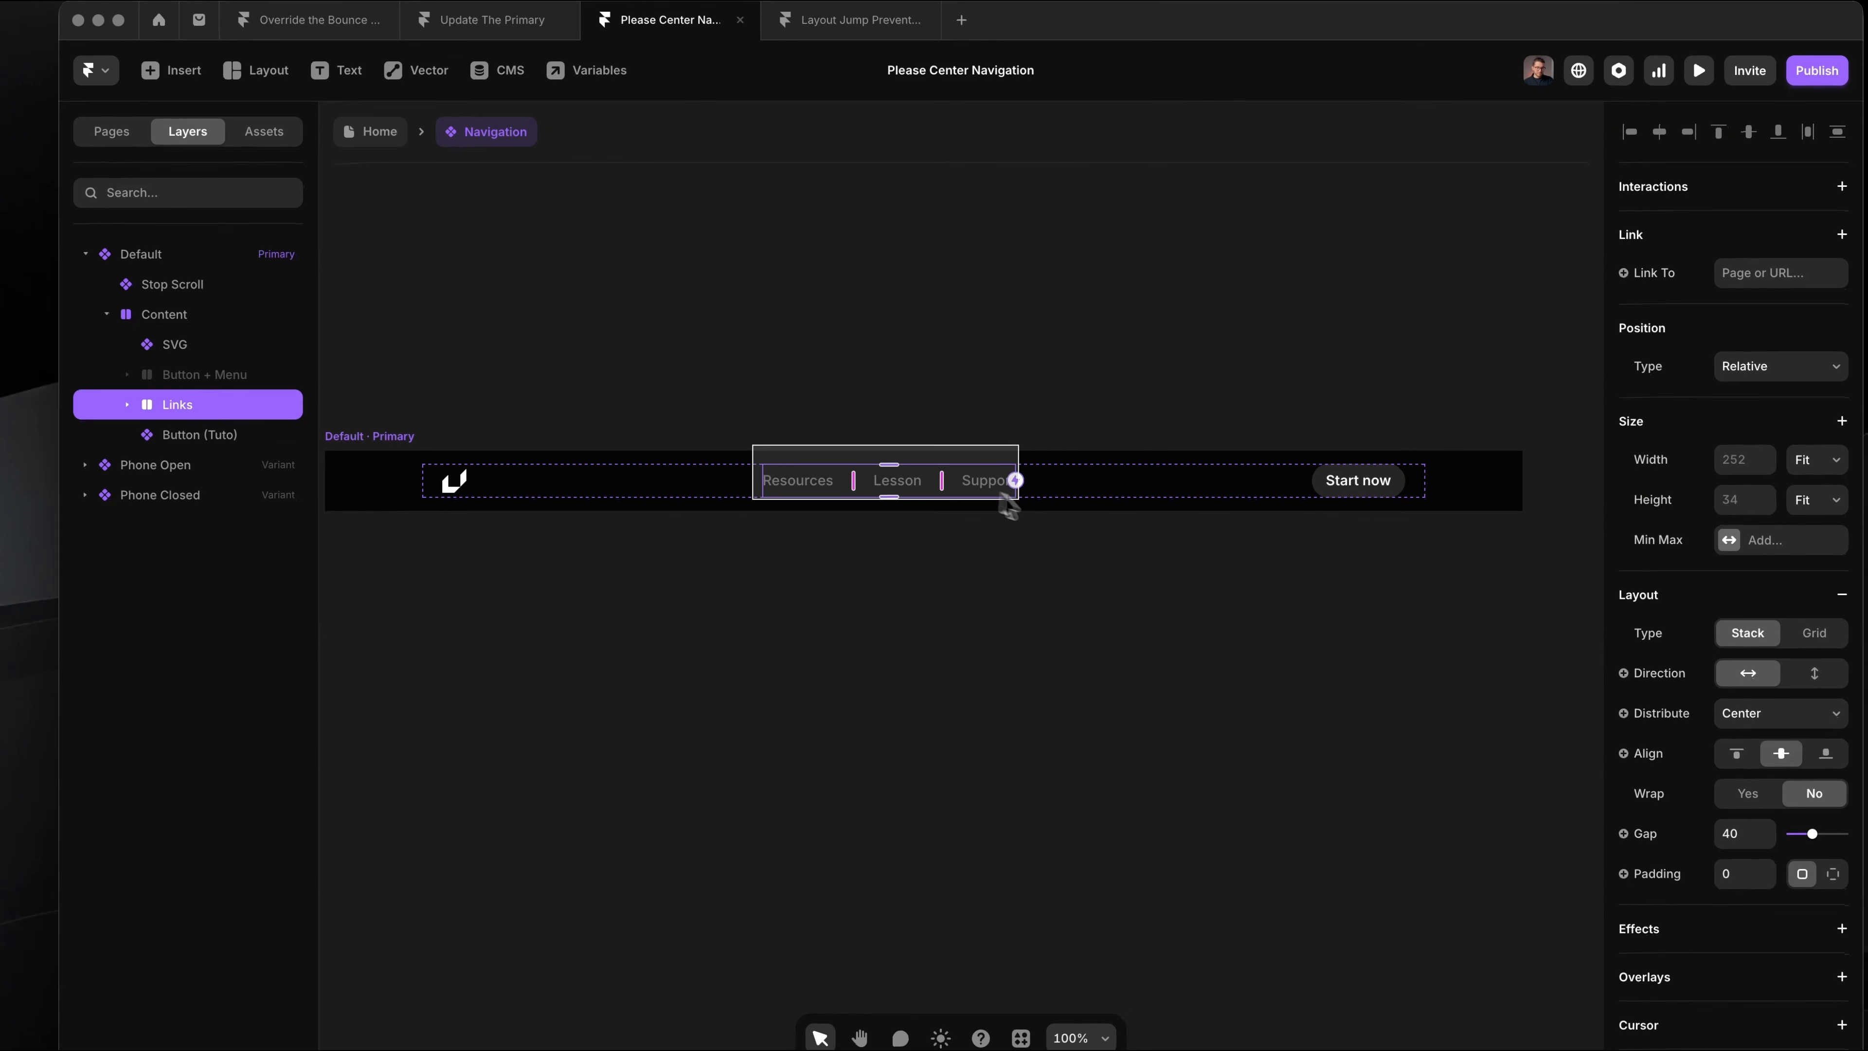
{"action": "left_click", "coordinate": [199, 441]}
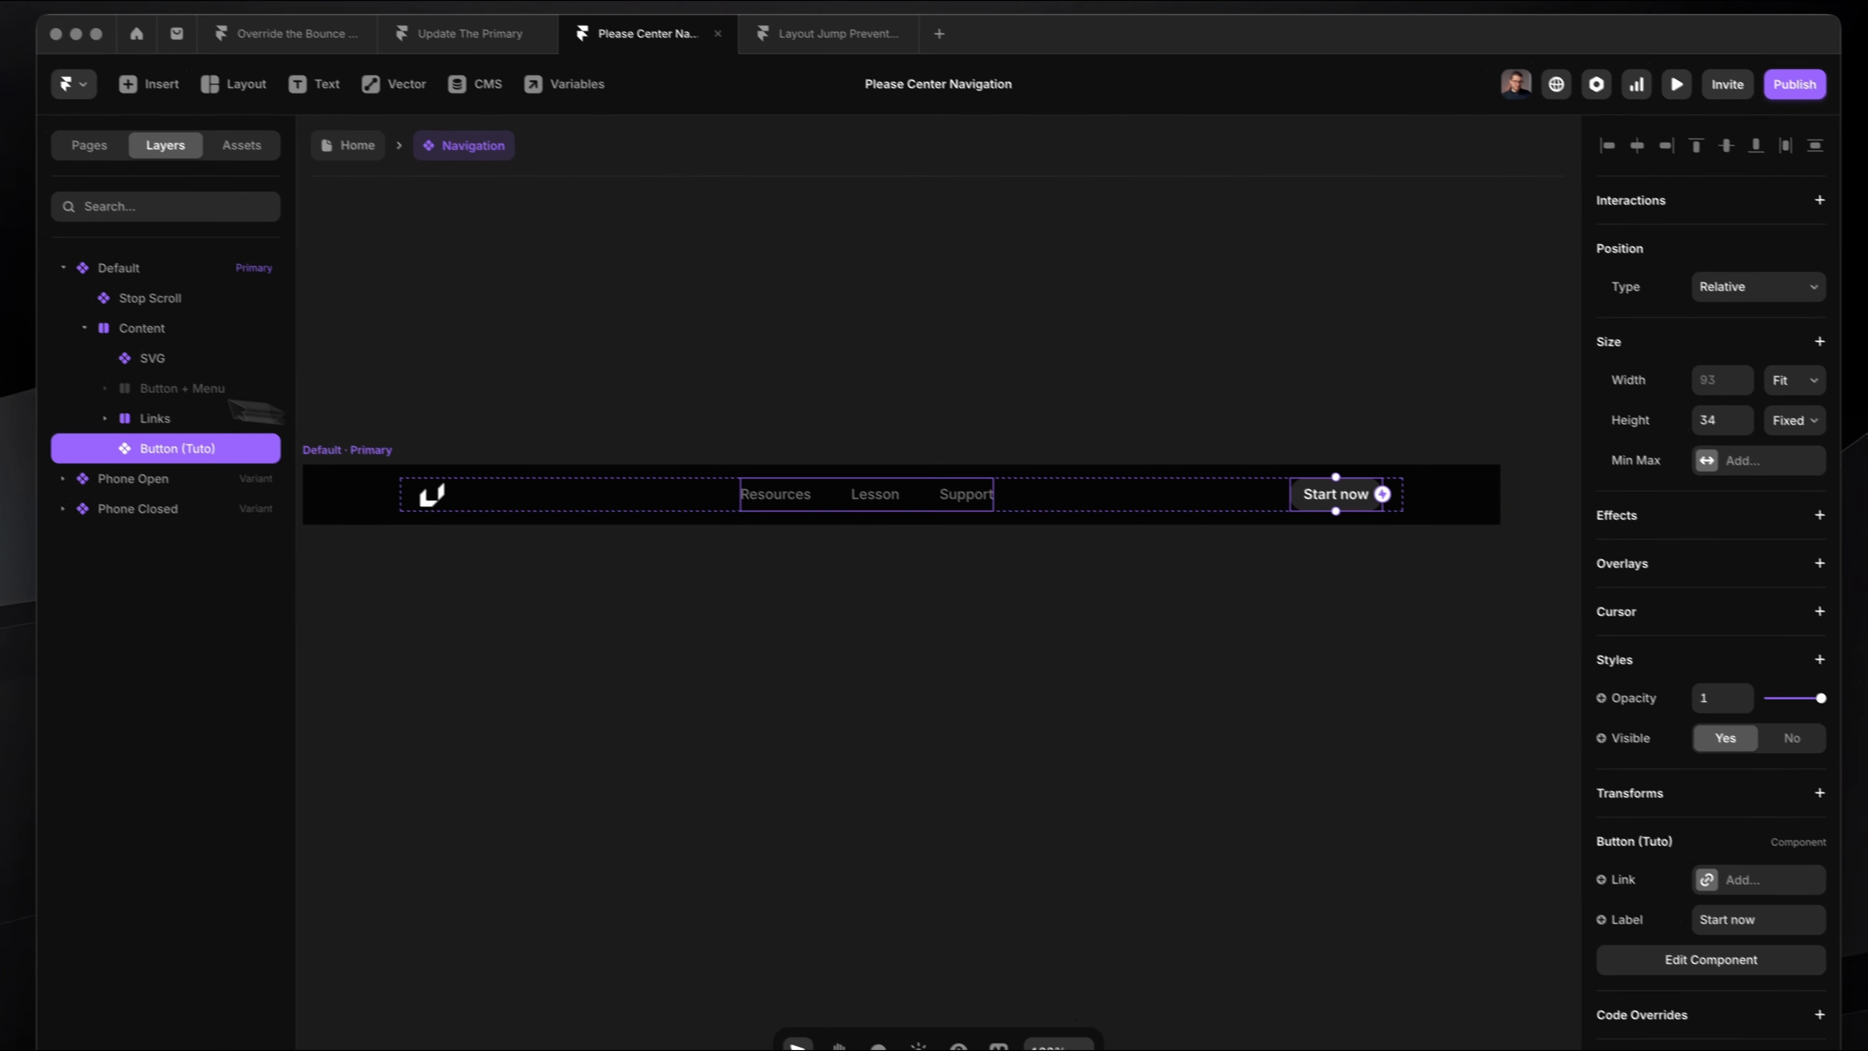
{"action": "left_click", "coordinate": [158, 382]}
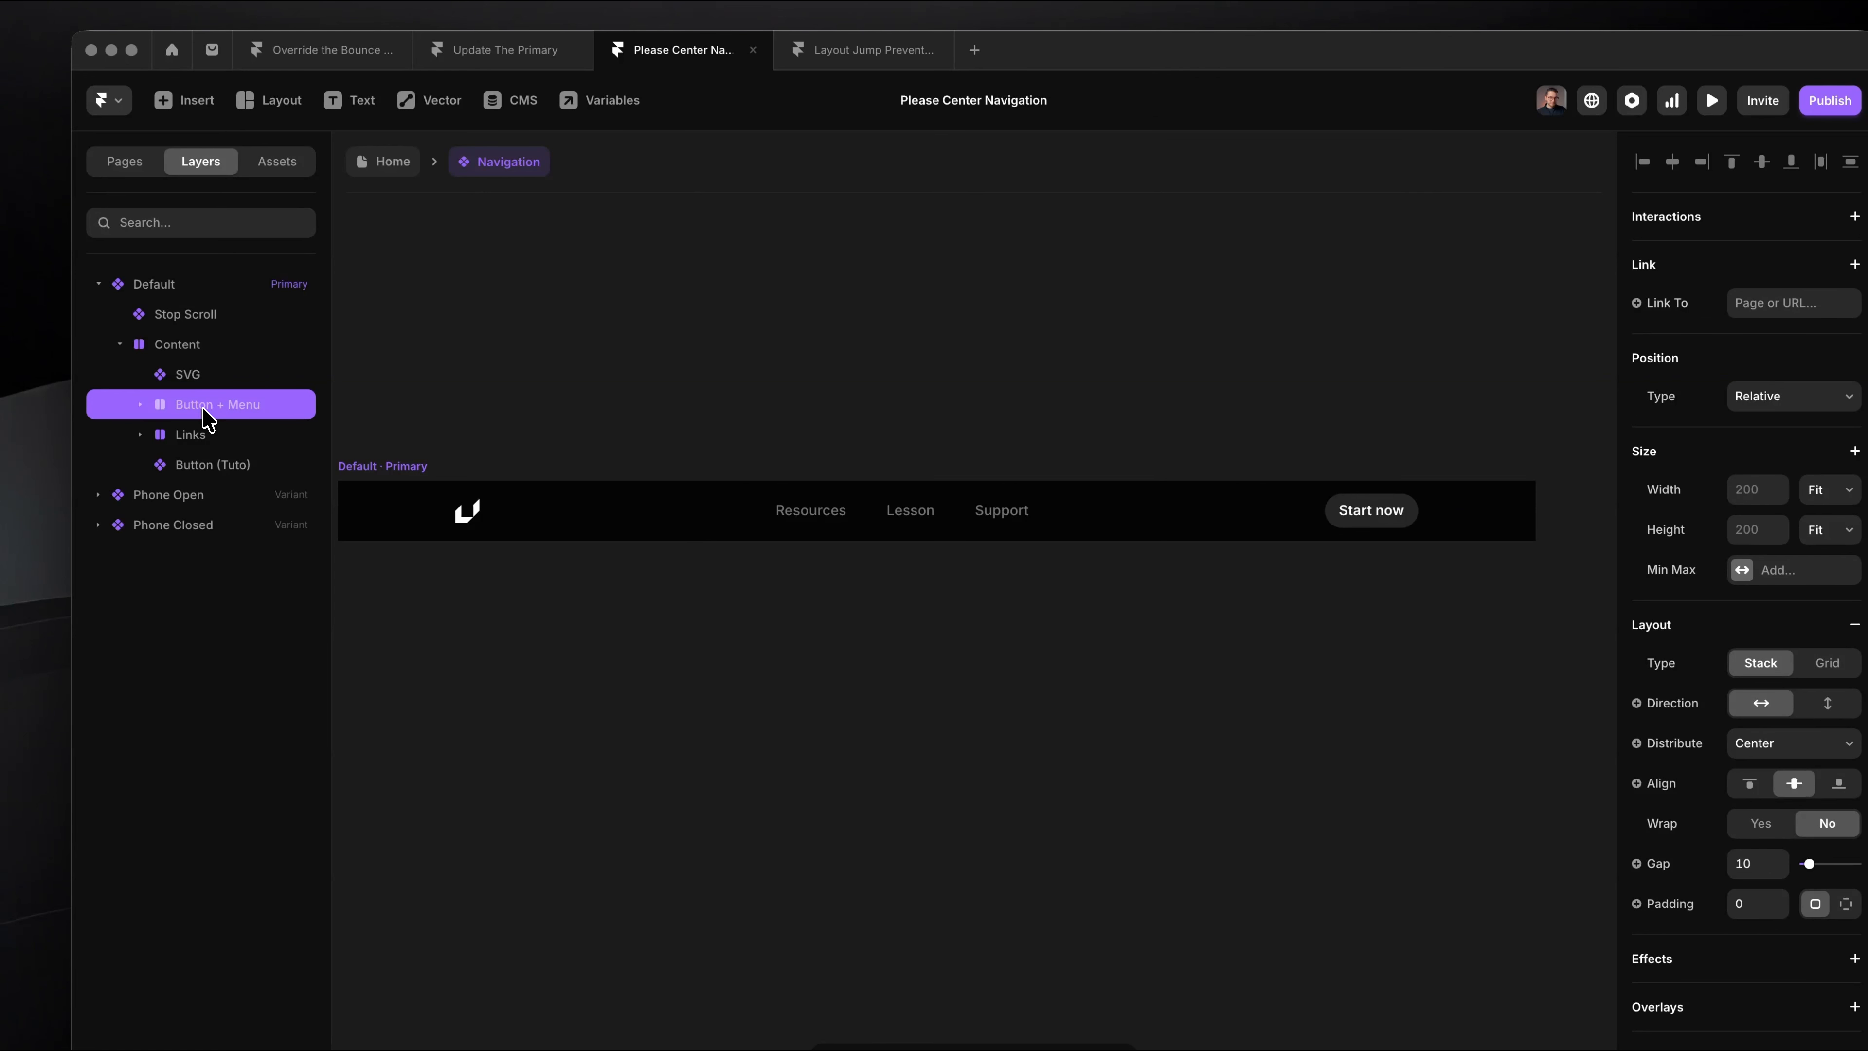
{"action": "left_click", "coordinate": [206, 343]}
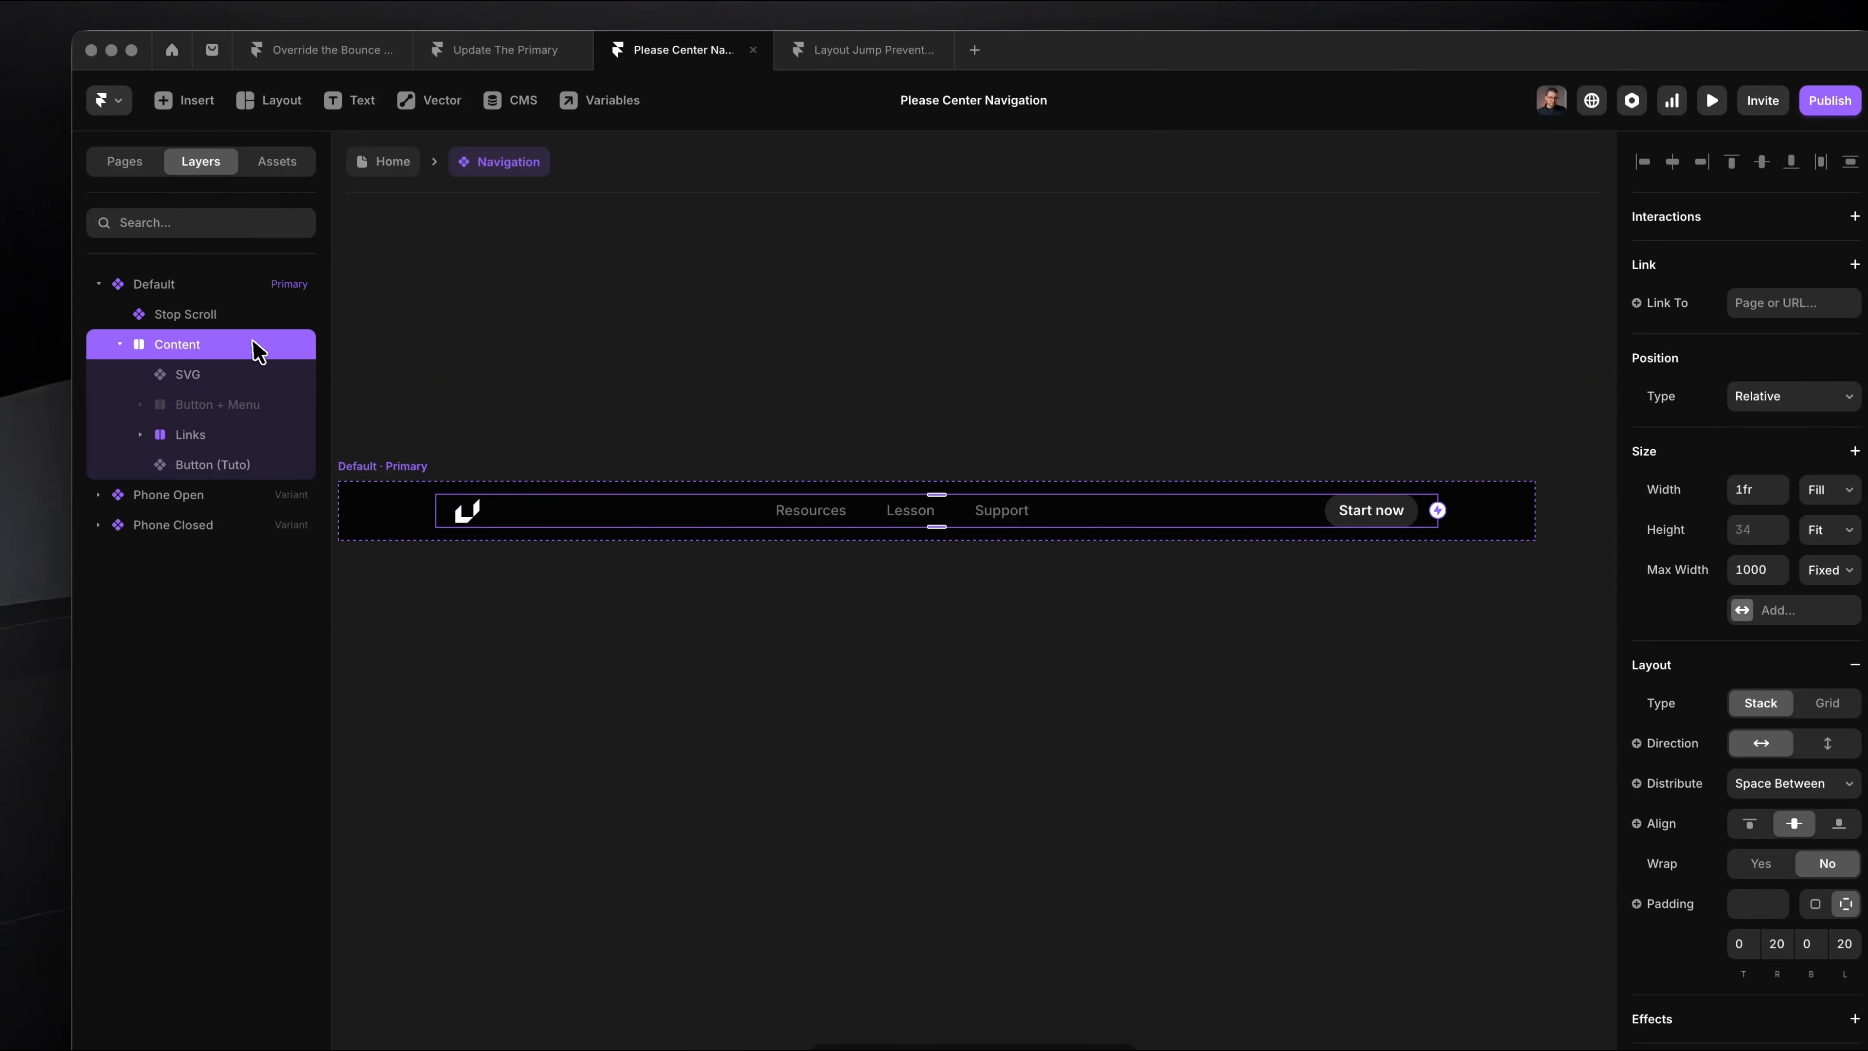
Step: Examine the Content stack's distribution setting and compare the sizes of the Start now button and the Links stack
{"action": "scroll", "coordinate": [1751, 721], "scroll_direction": "down", "scroll_amount": 3}
{"action": "left_click", "coordinate": [1759, 596]}
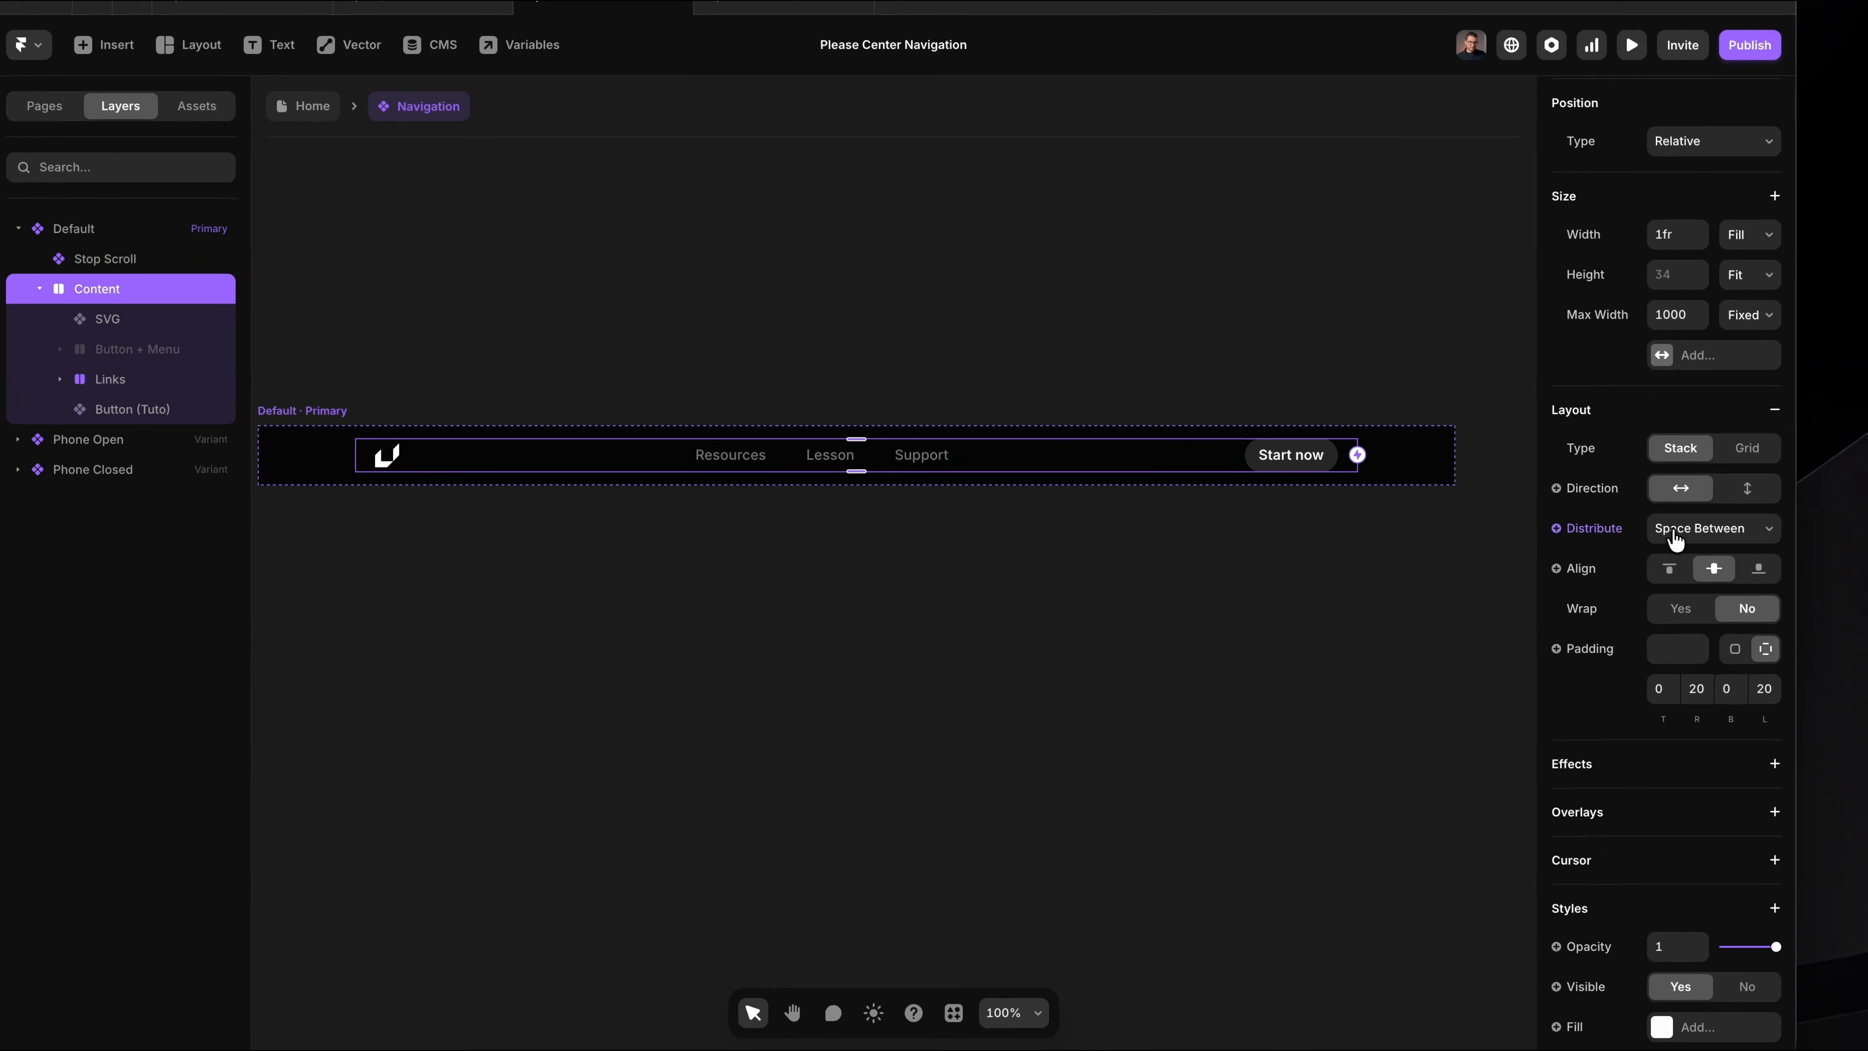
{"action": "left_click", "coordinate": [1679, 541]}
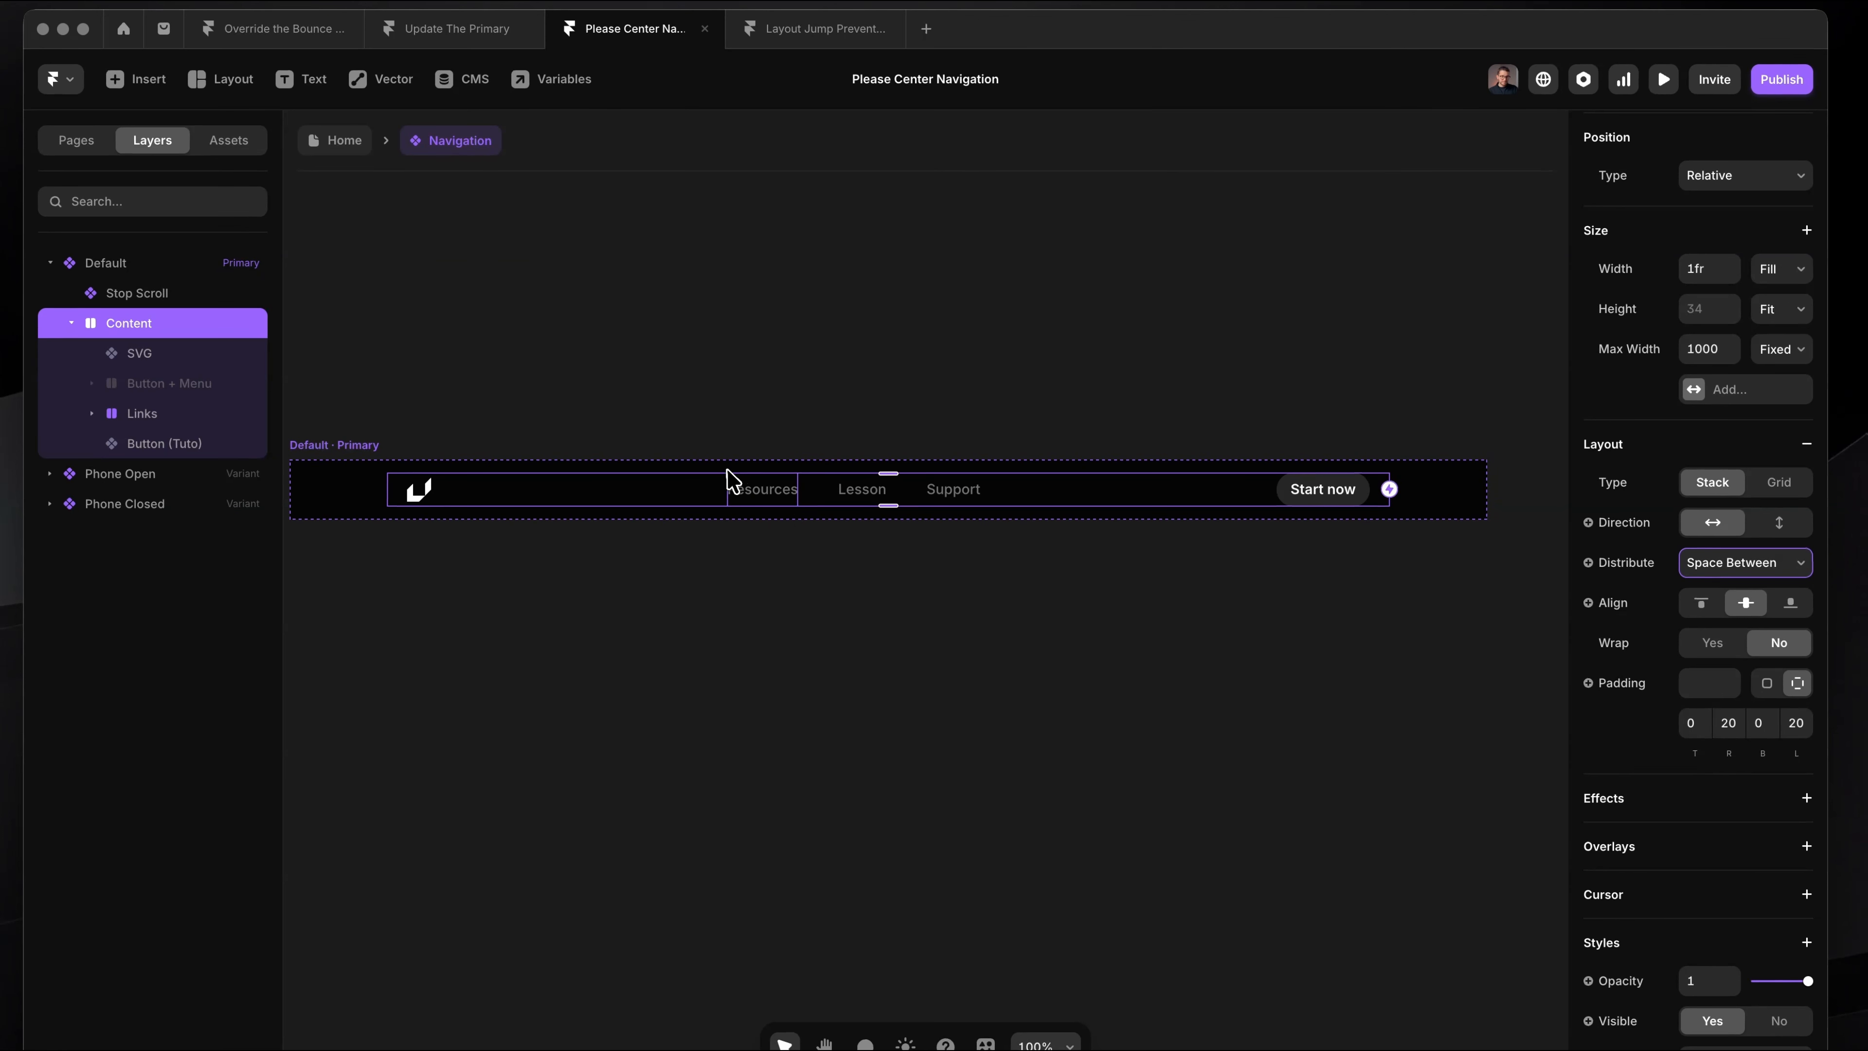
{"action": "left_click", "coordinate": [1347, 502]}
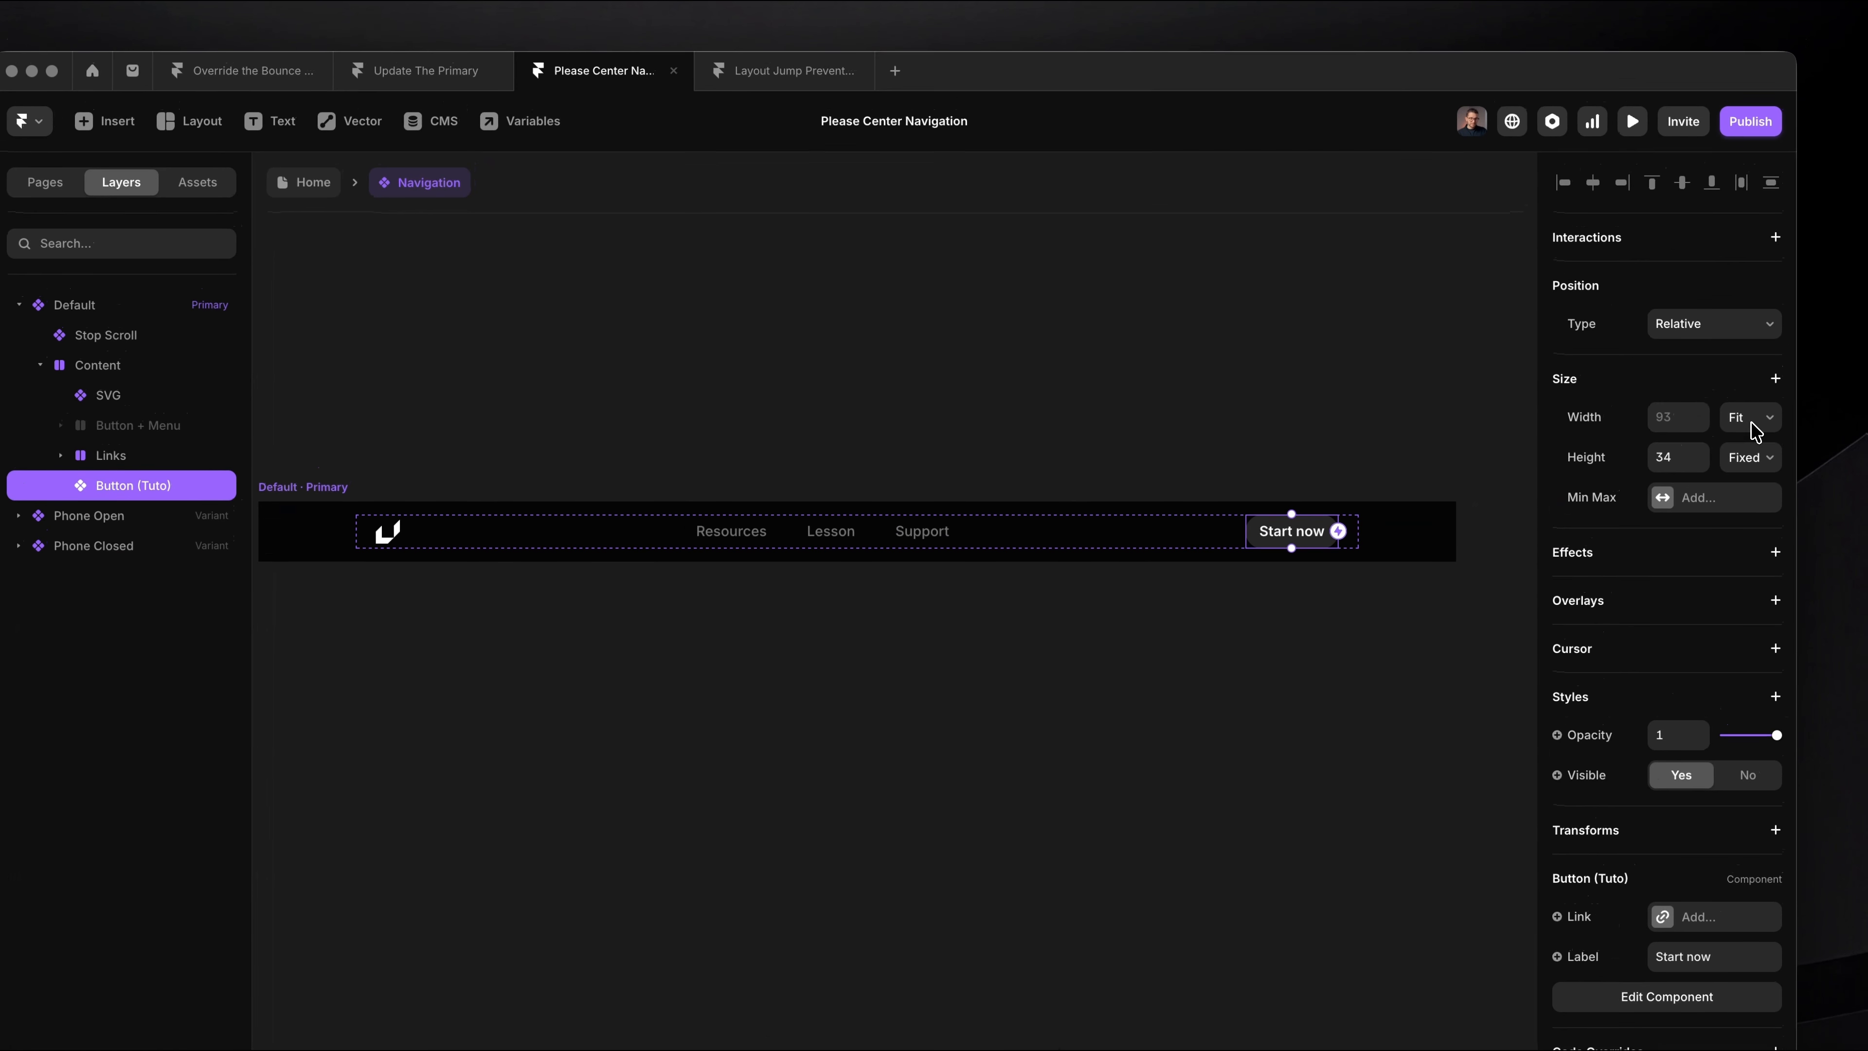
{"action": "left_click", "coordinate": [1782, 375]}
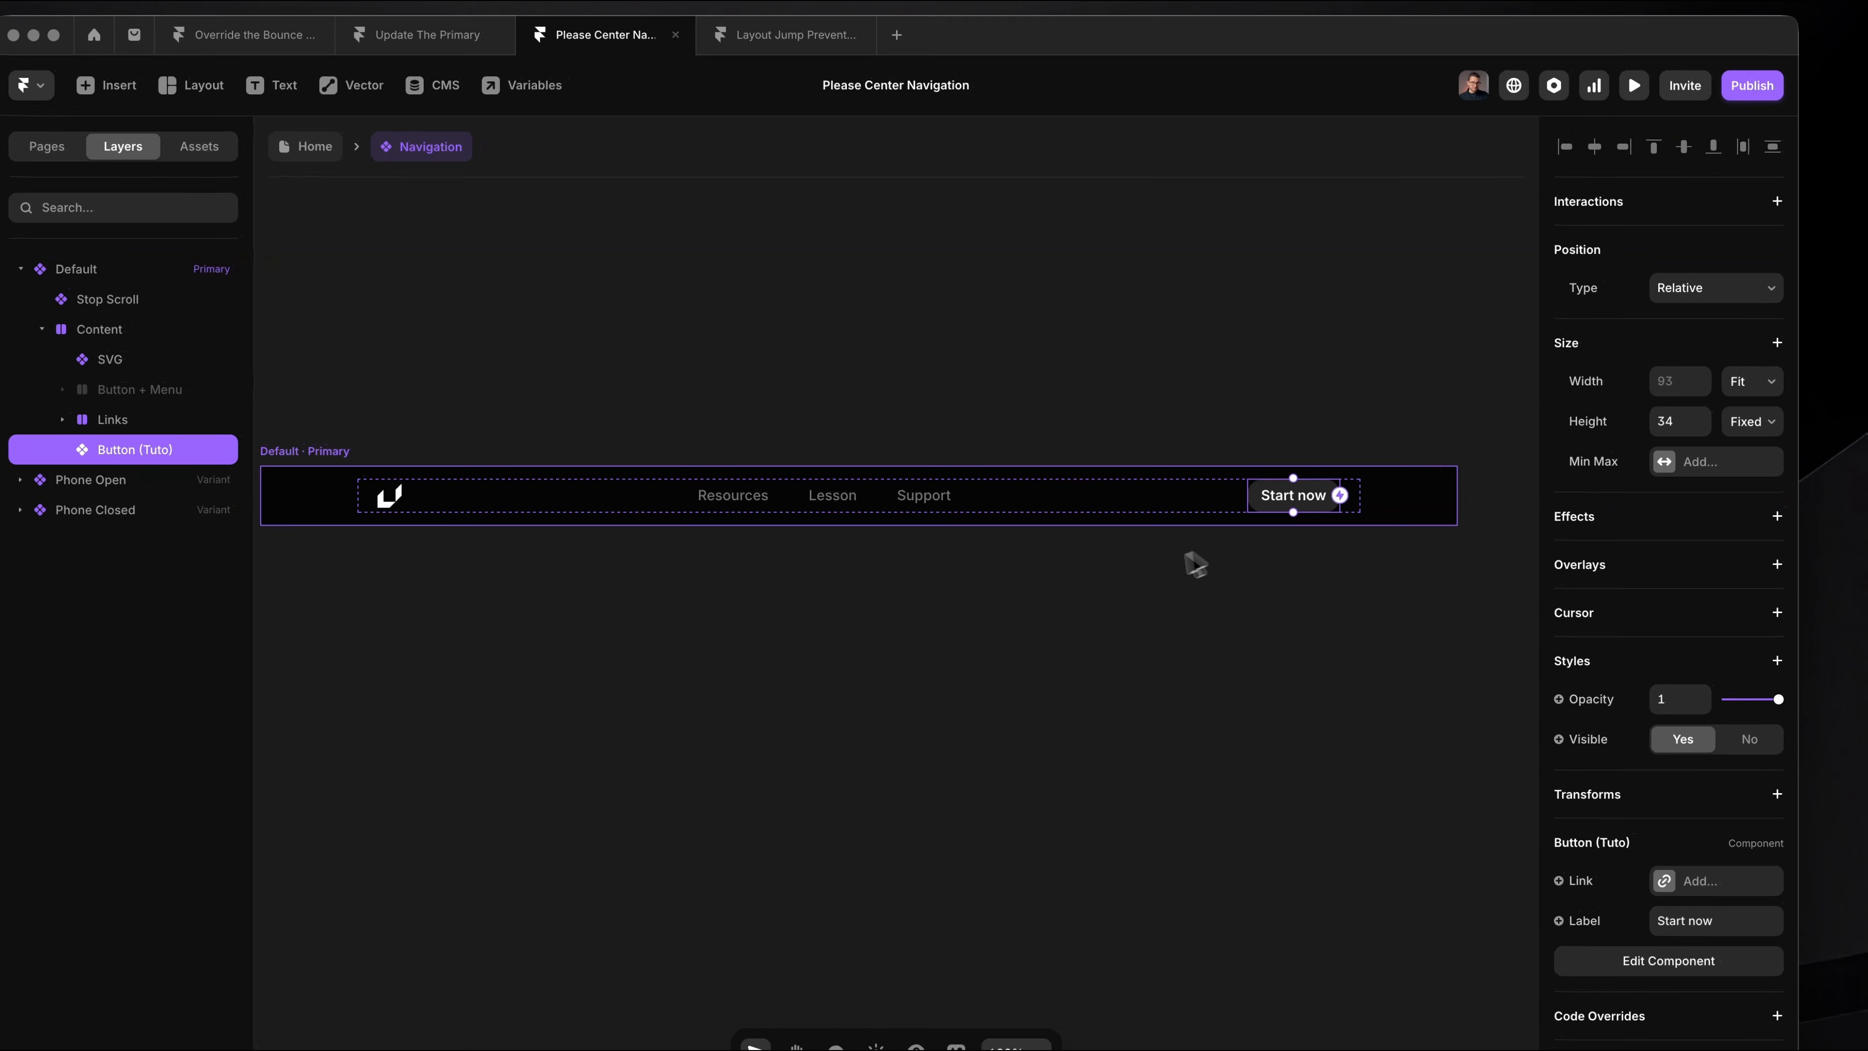
{"action": "left_click", "coordinate": [1218, 551]}
{"action": "left_click", "coordinate": [1304, 508]}
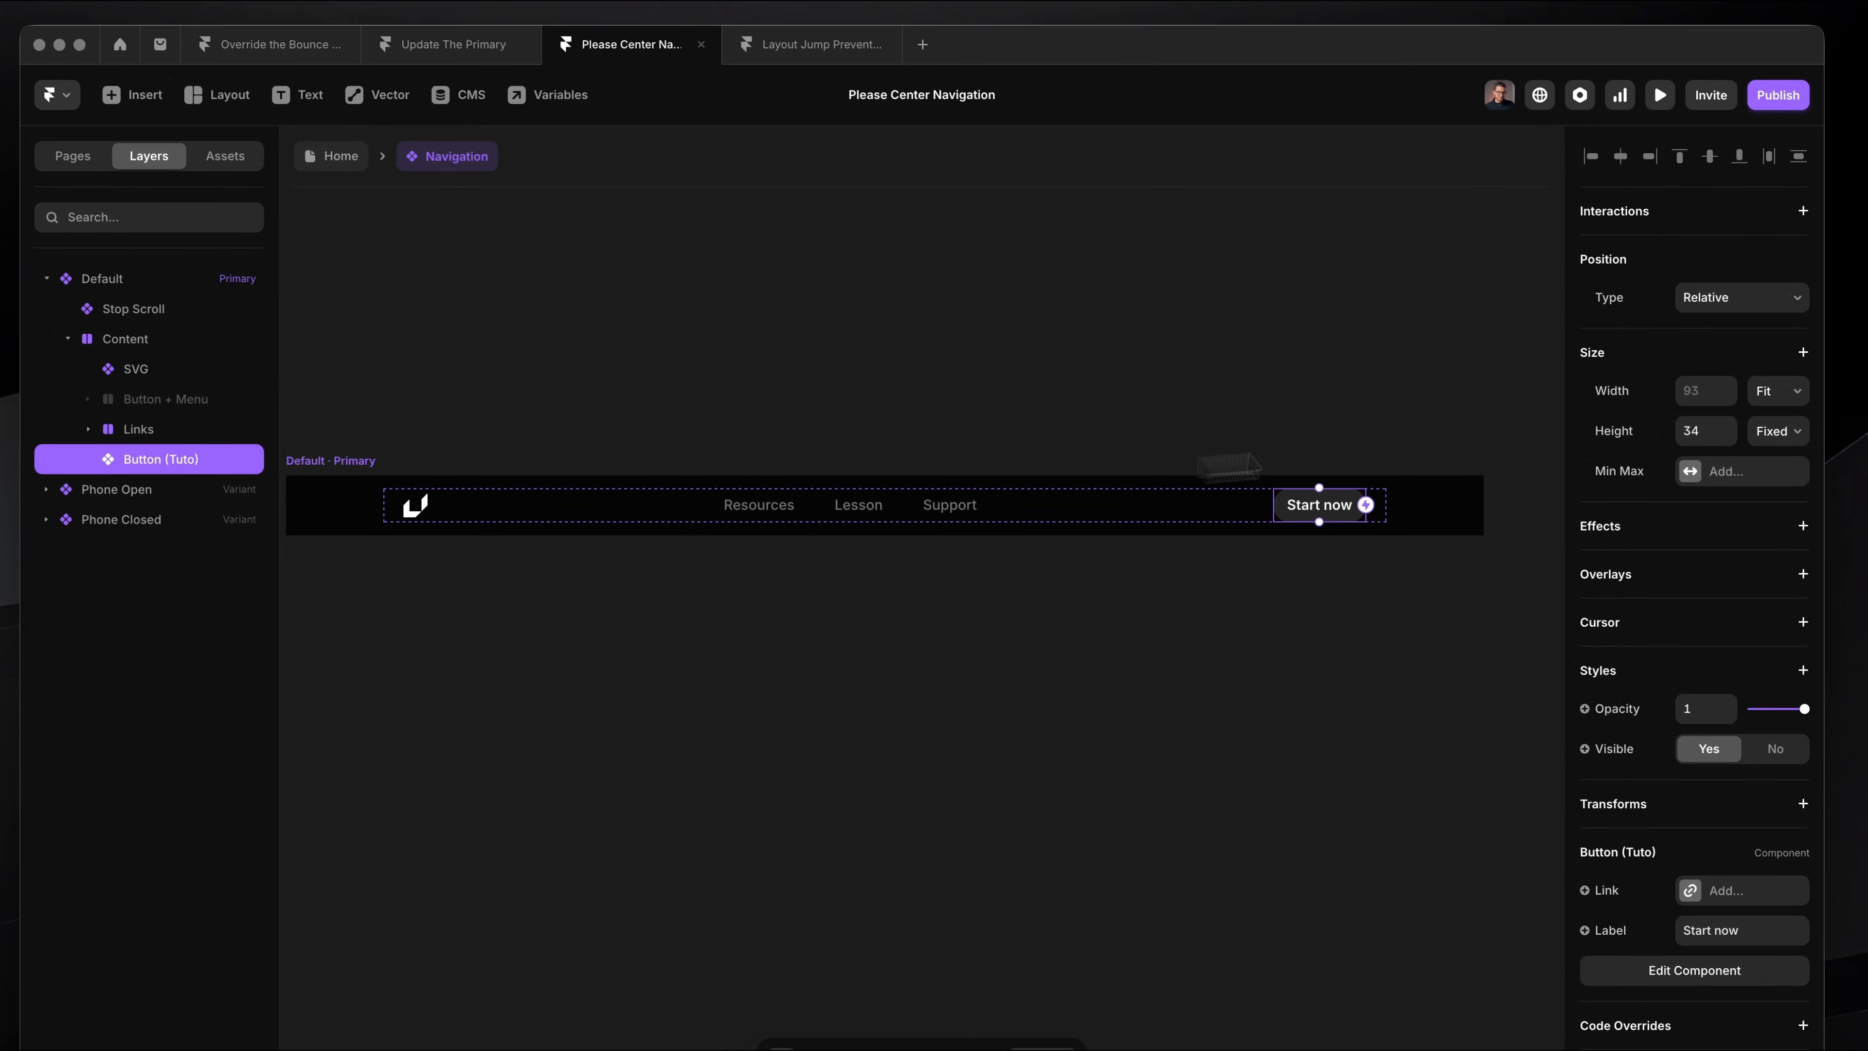
{"action": "left_click", "coordinate": [556, 499]}
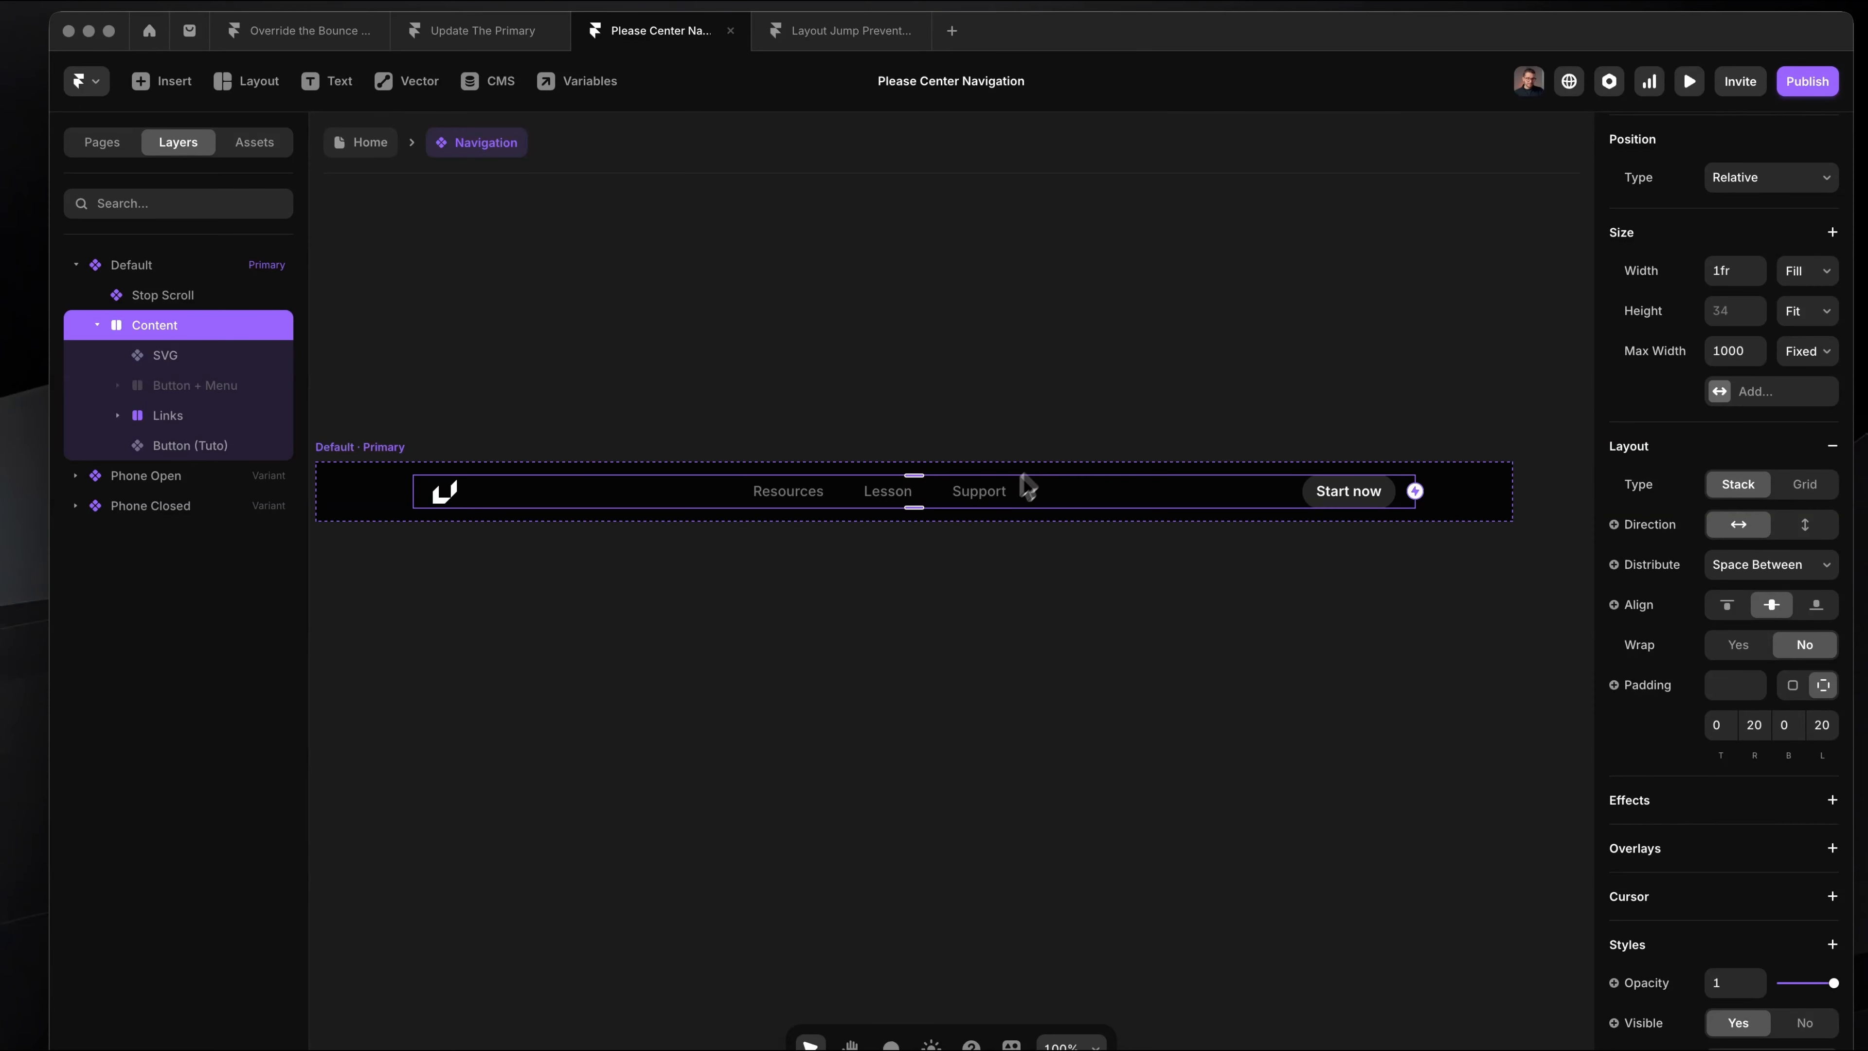
{"action": "left_click", "coordinate": [949, 497]}
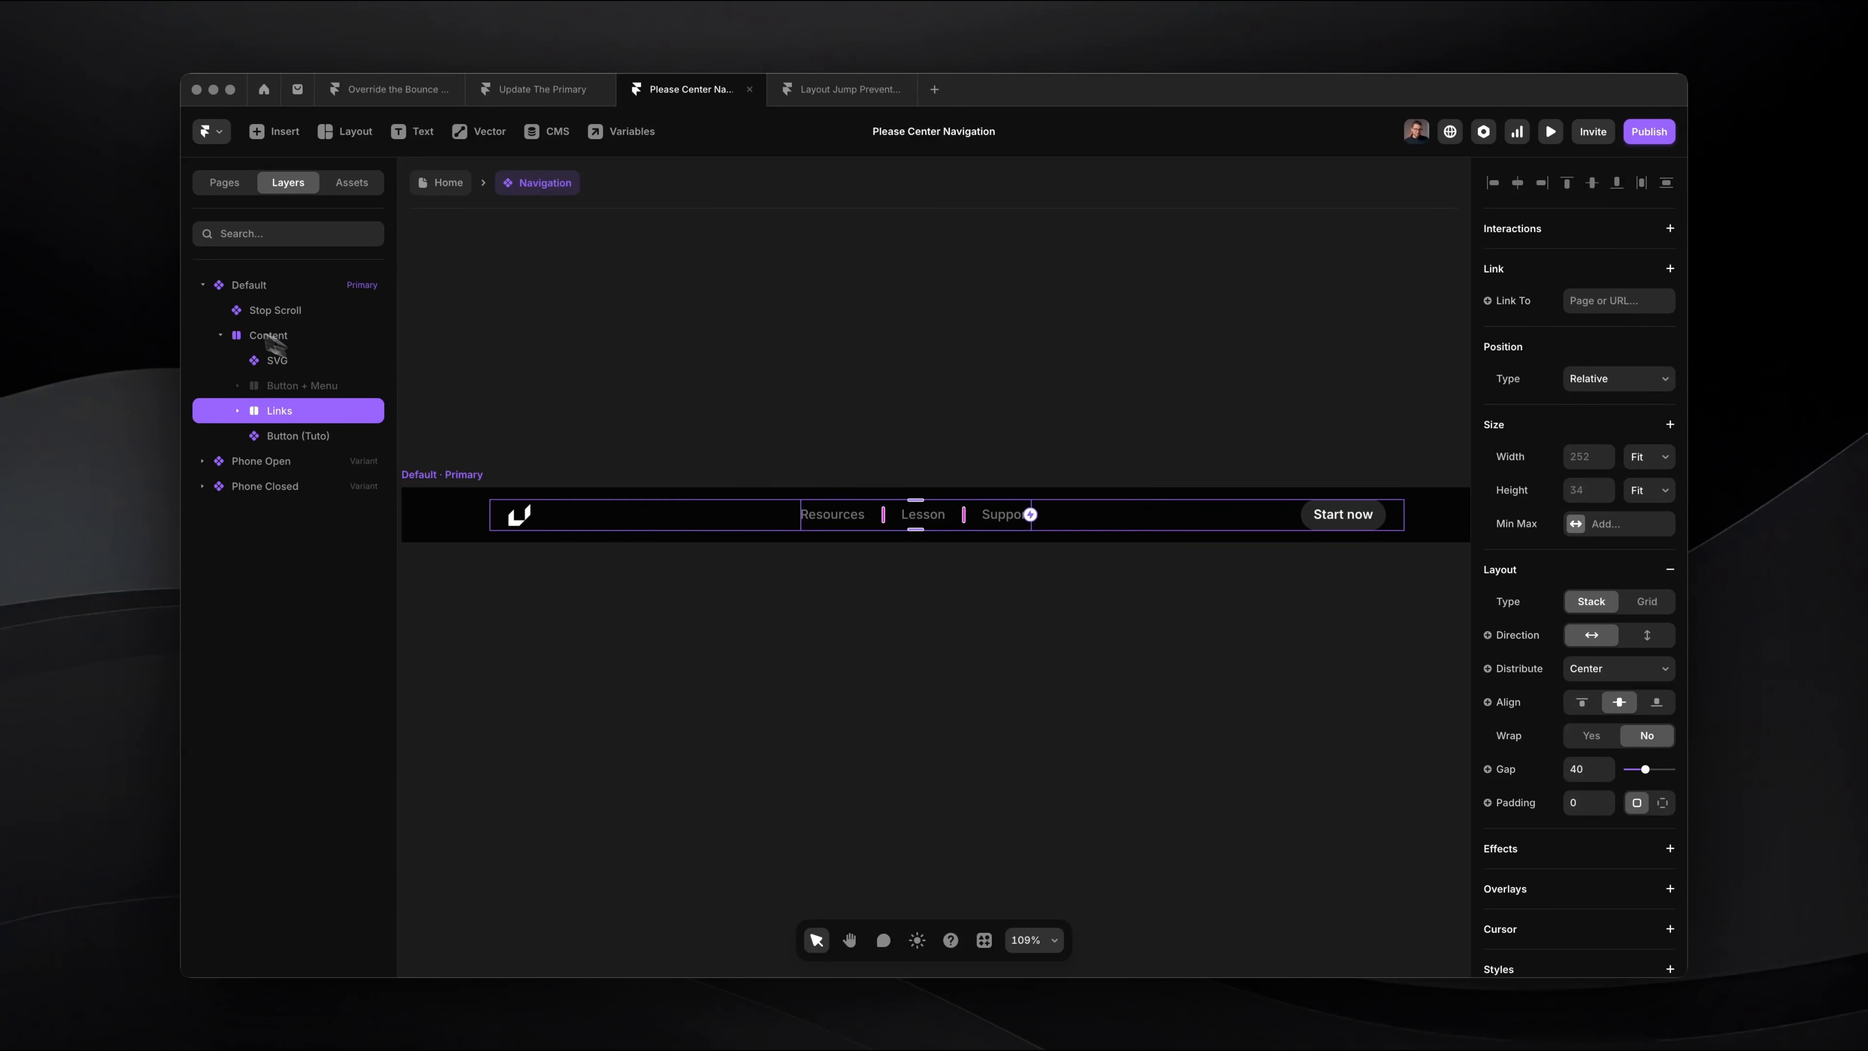
Step: Wrap the SVG logo in its own stack with a 1fr Fill width and Start distribution
{"action": "left_click", "coordinate": [294, 362]}
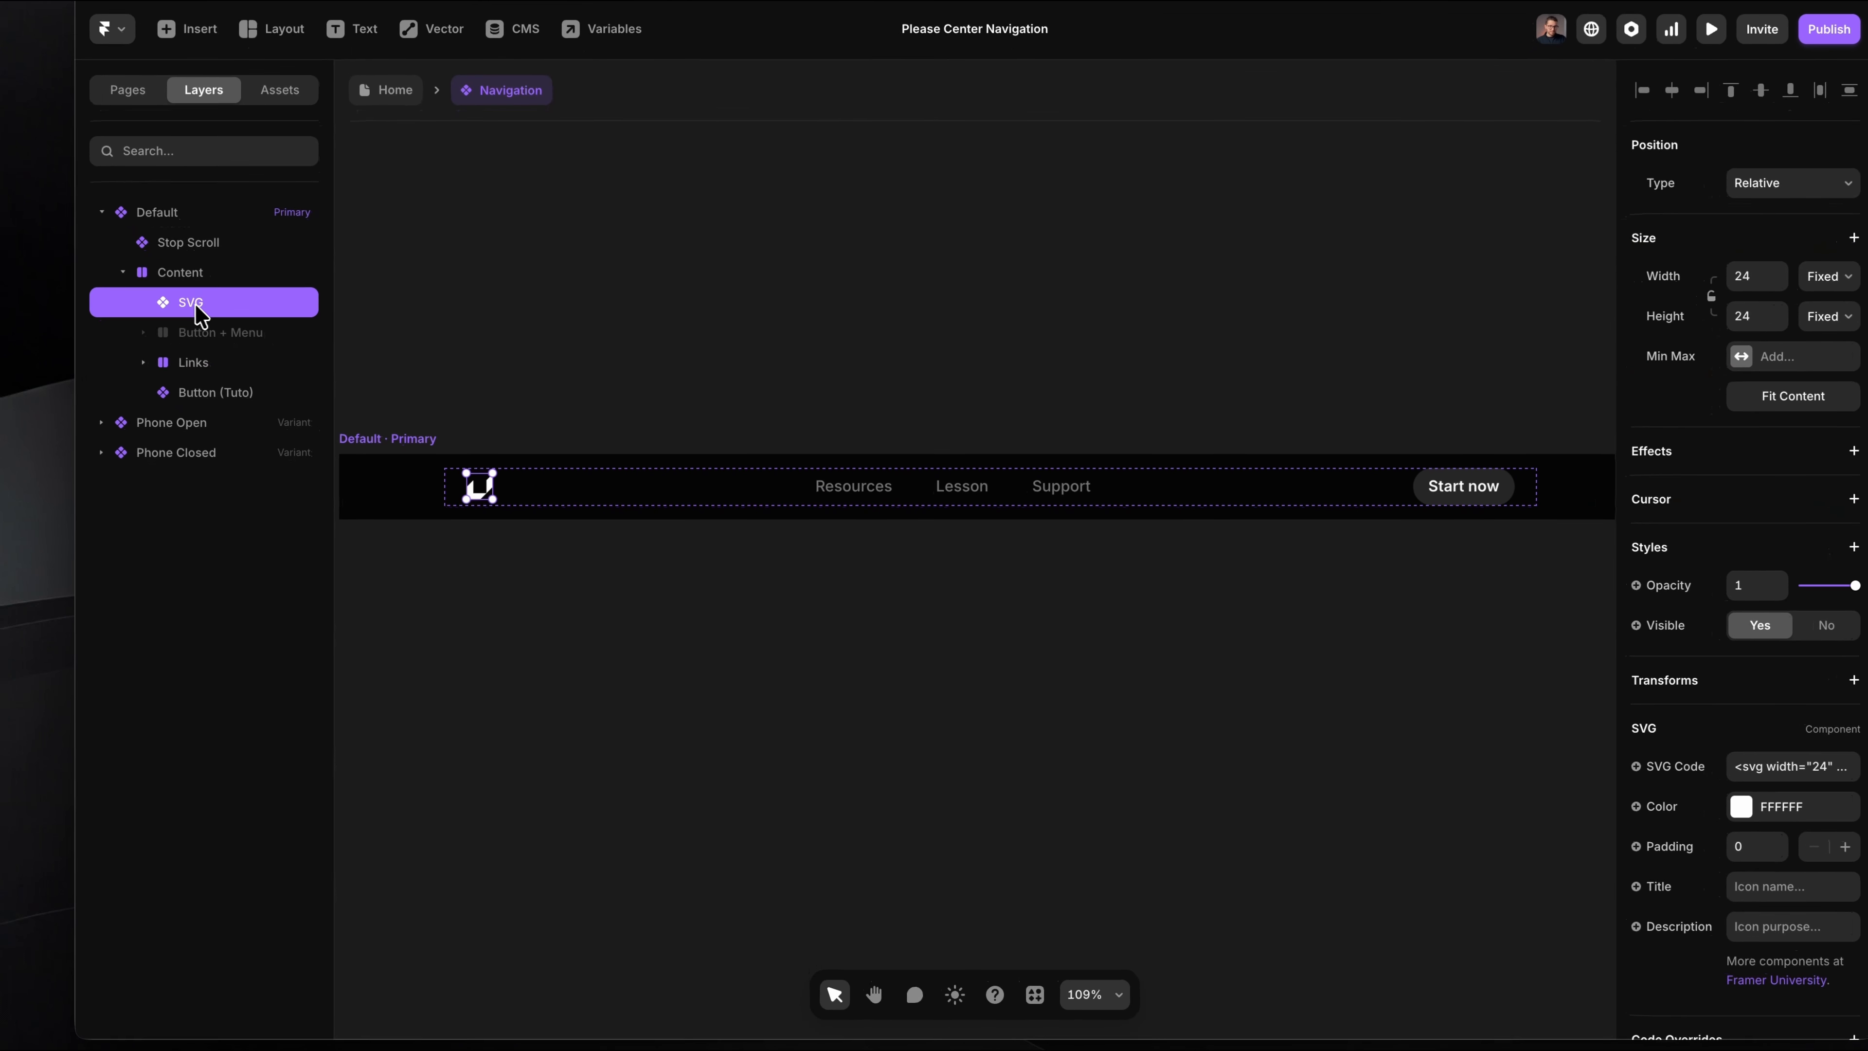
{"action": "right_click", "coordinate": [197, 313]}
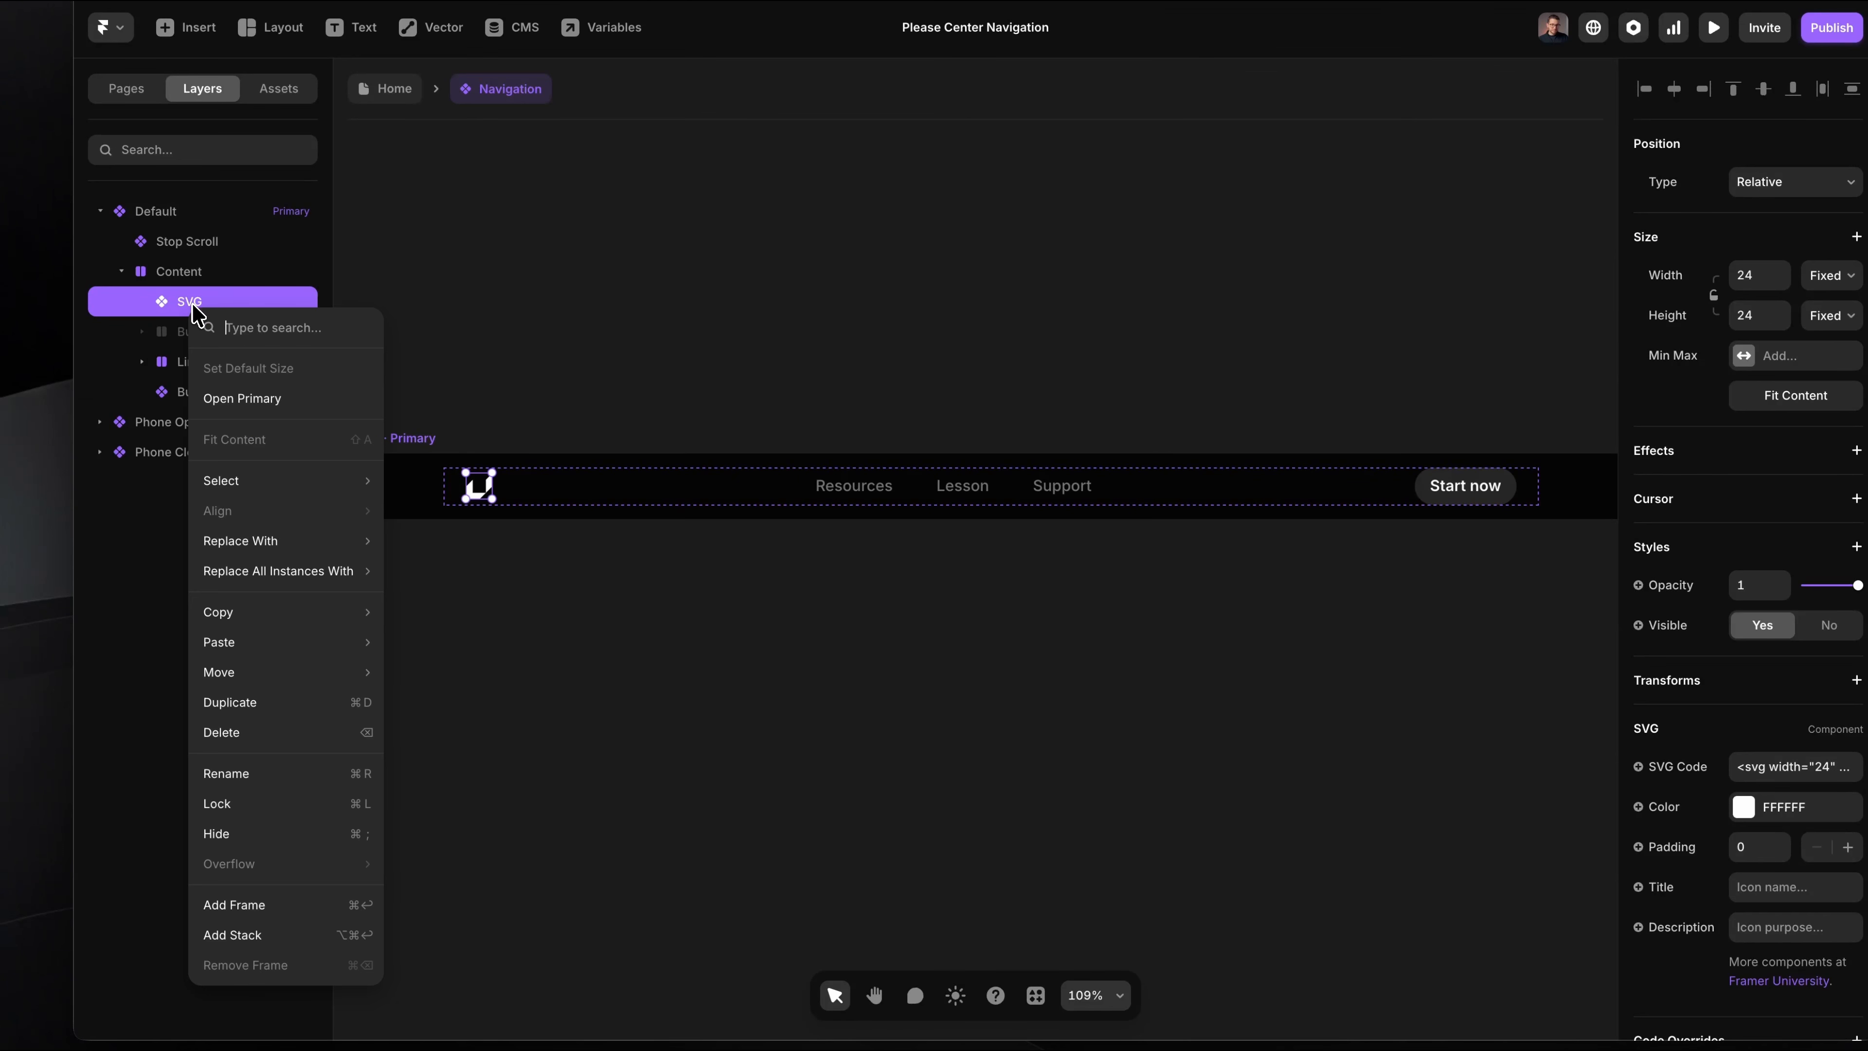
{"action": "left_click", "coordinate": [279, 933]}
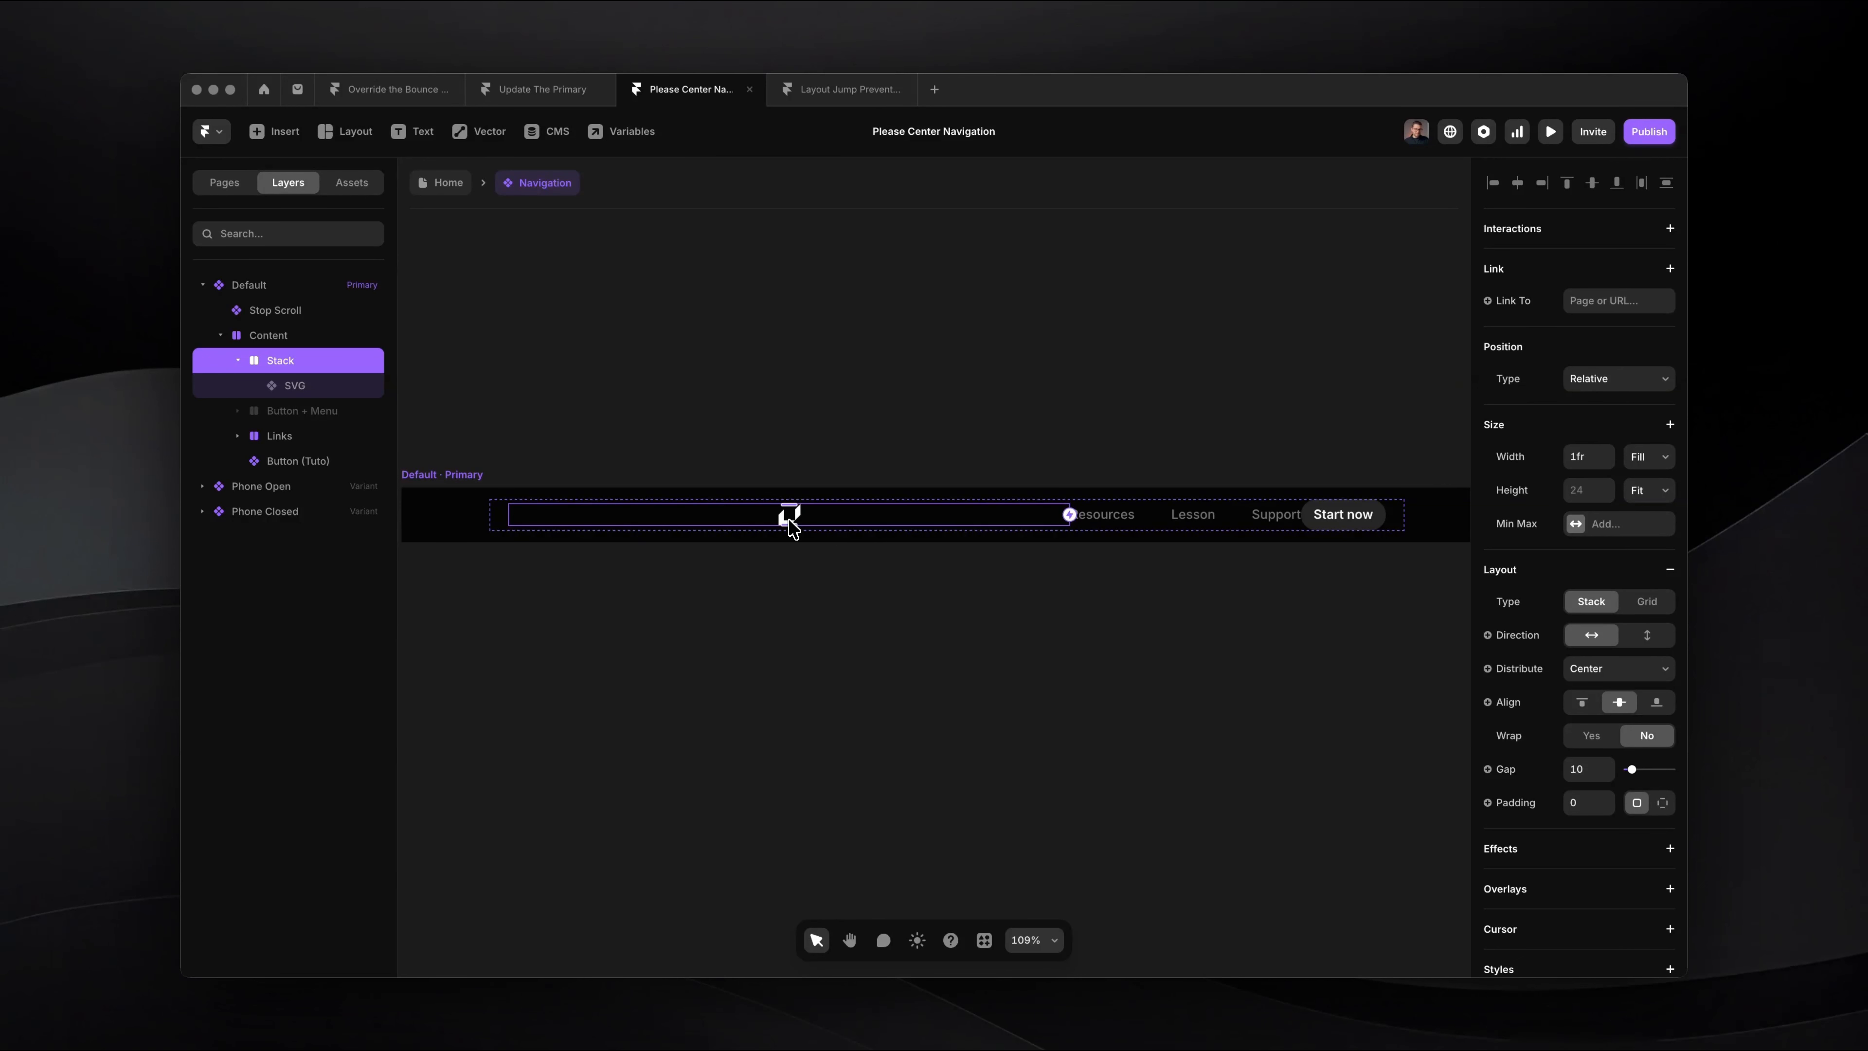
{"action": "left_click", "coordinate": [1643, 668]}
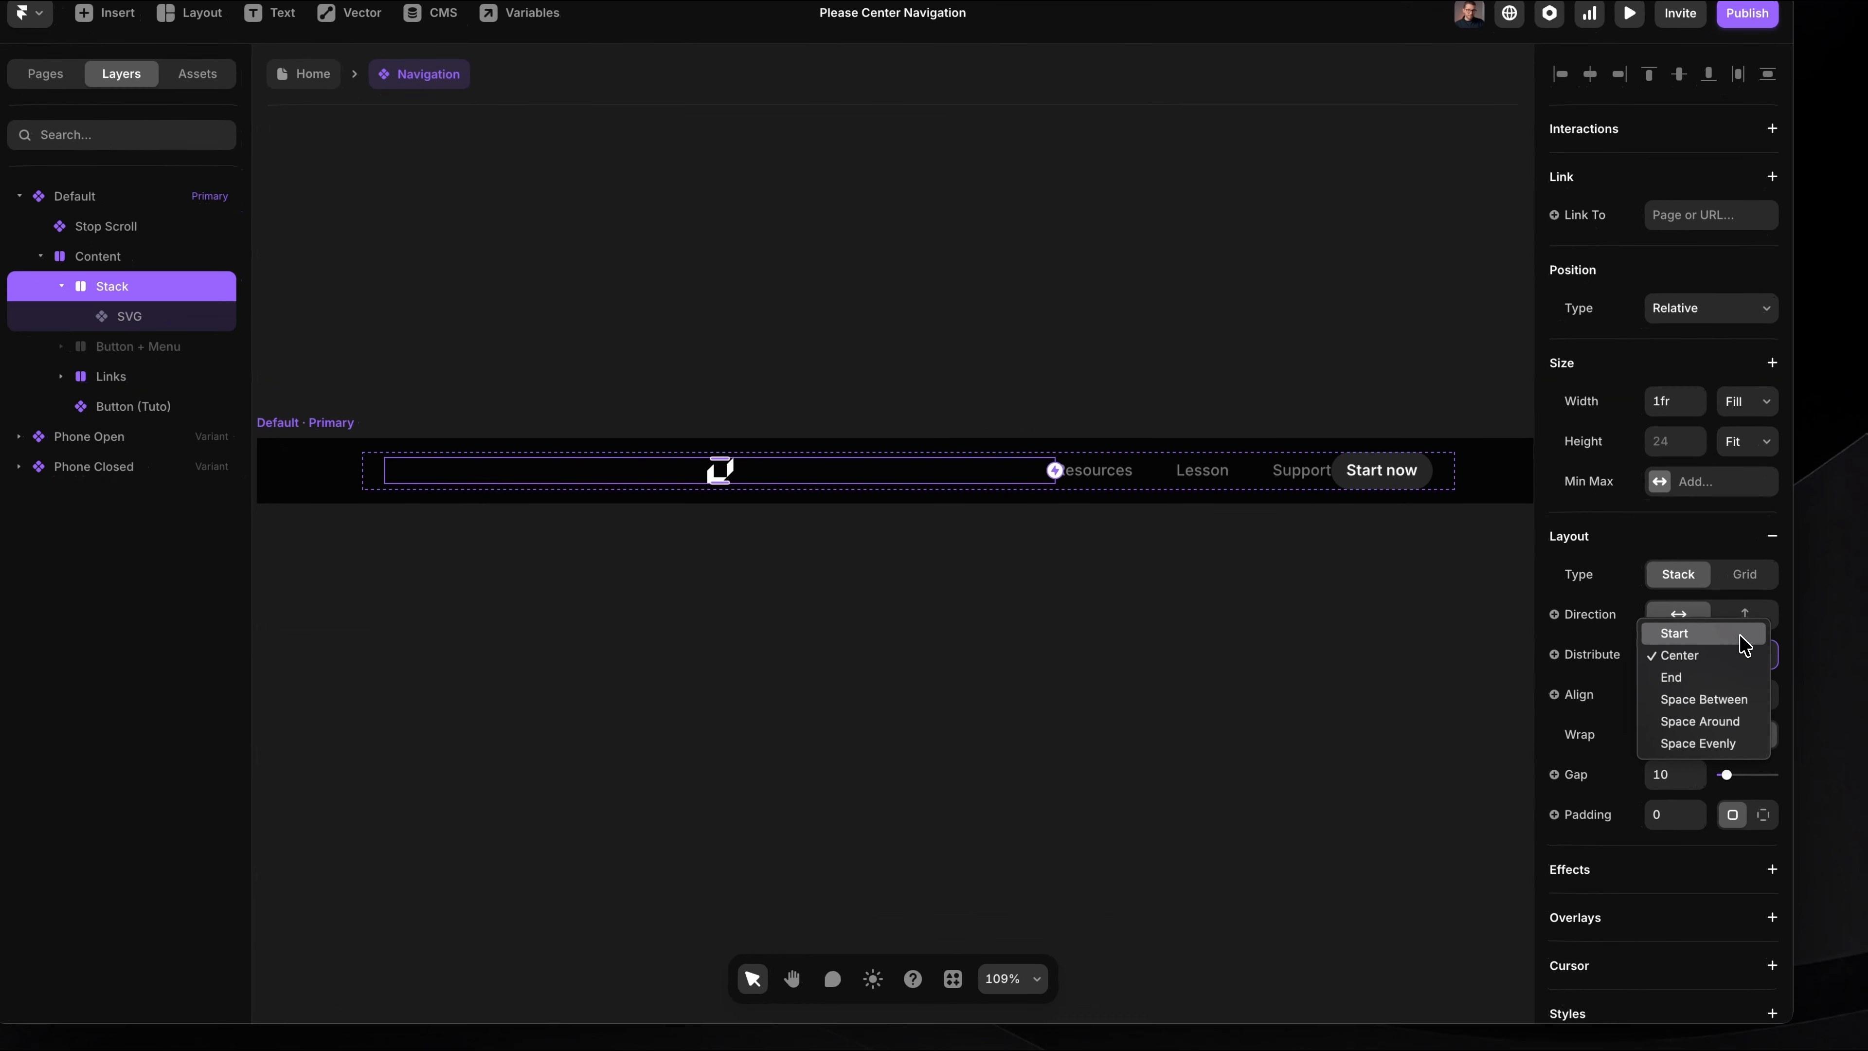
{"action": "left_click", "coordinate": [1644, 649]}
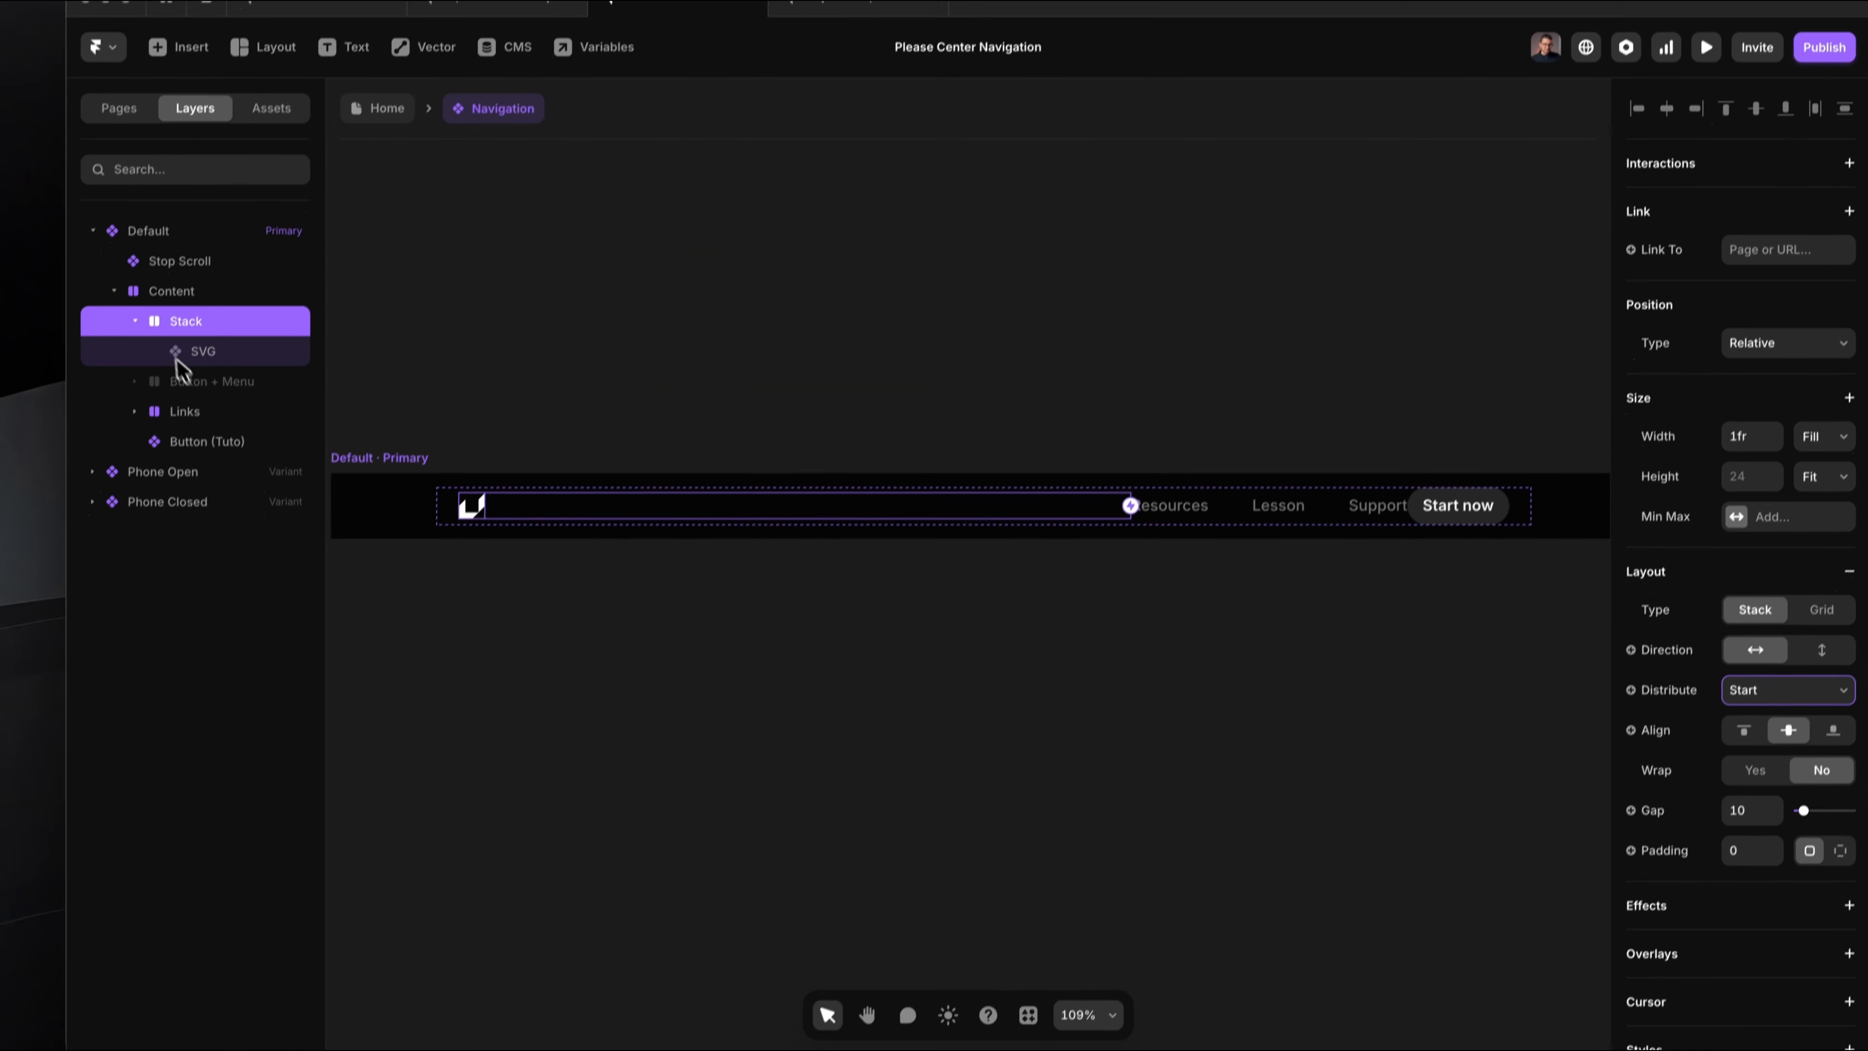
Step: Wrap Button (Tuto) in its own stack with a 1fr Fill width and End distribution
{"action": "left_click", "coordinate": [210, 412]}
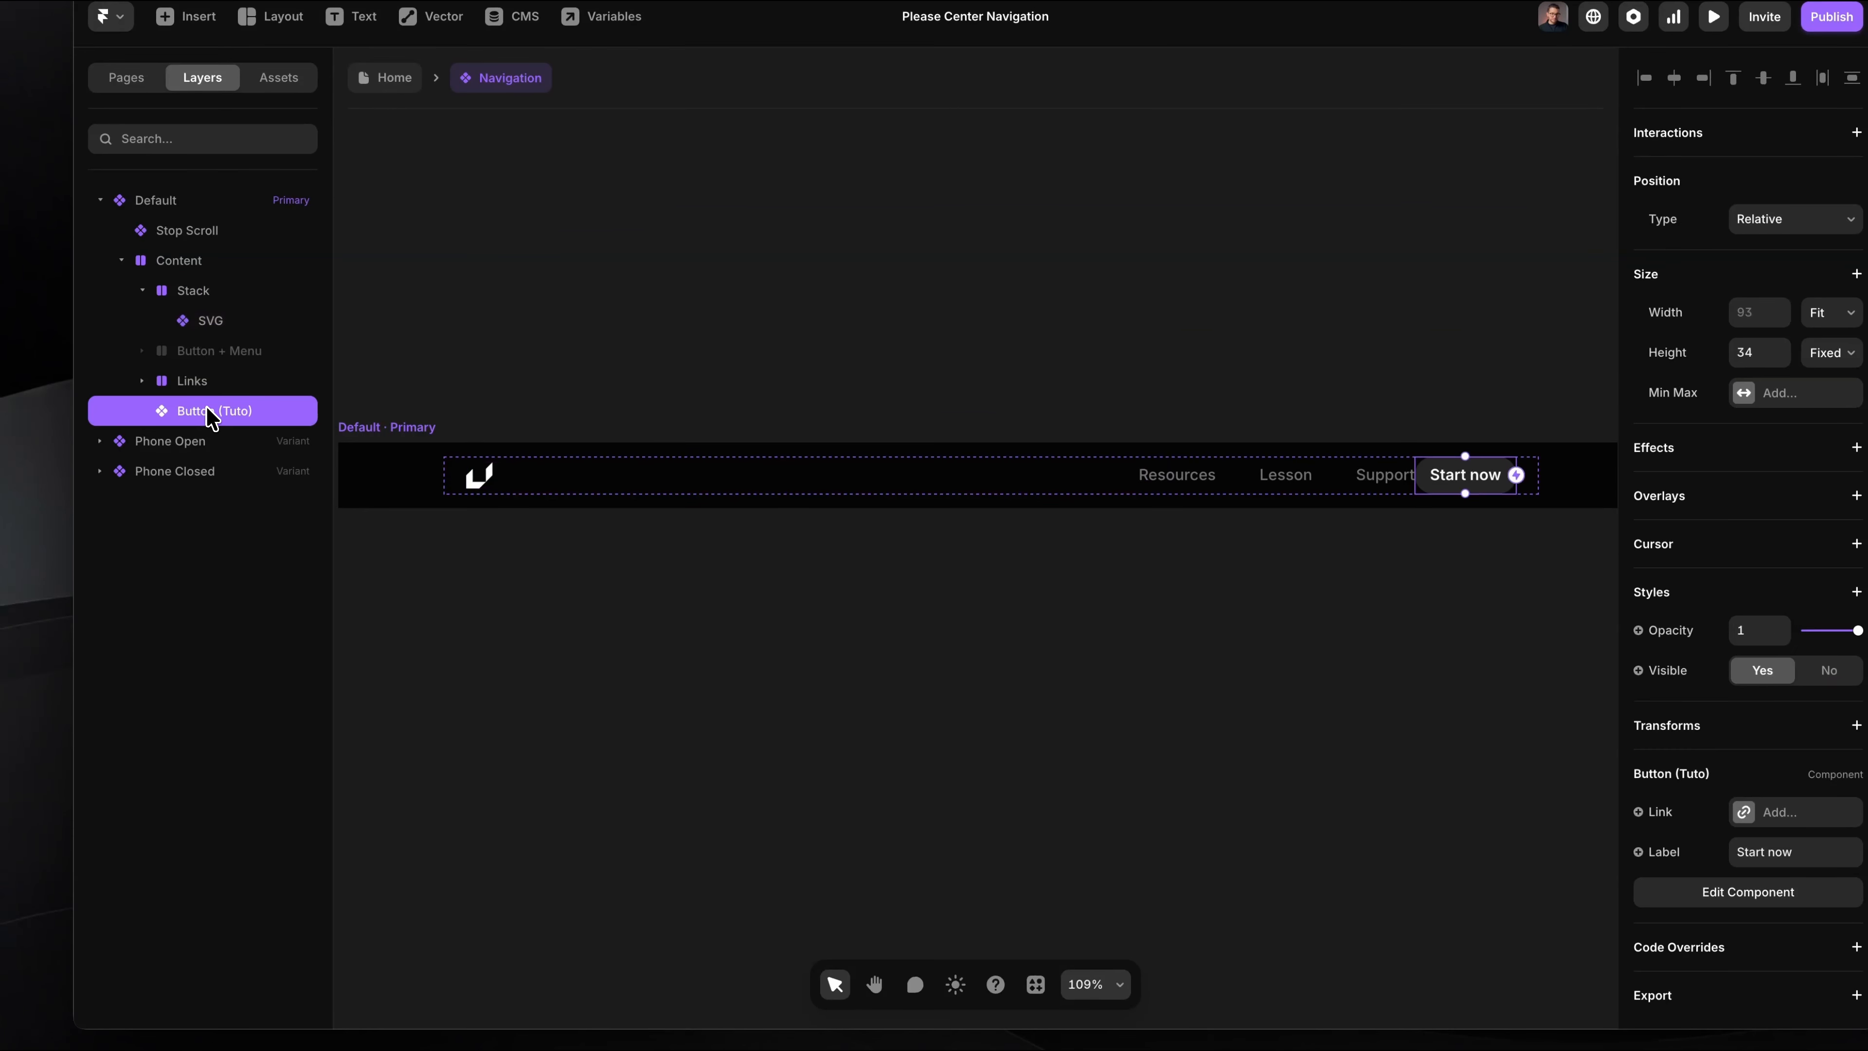
{"action": "right_click", "coordinate": [209, 413]}
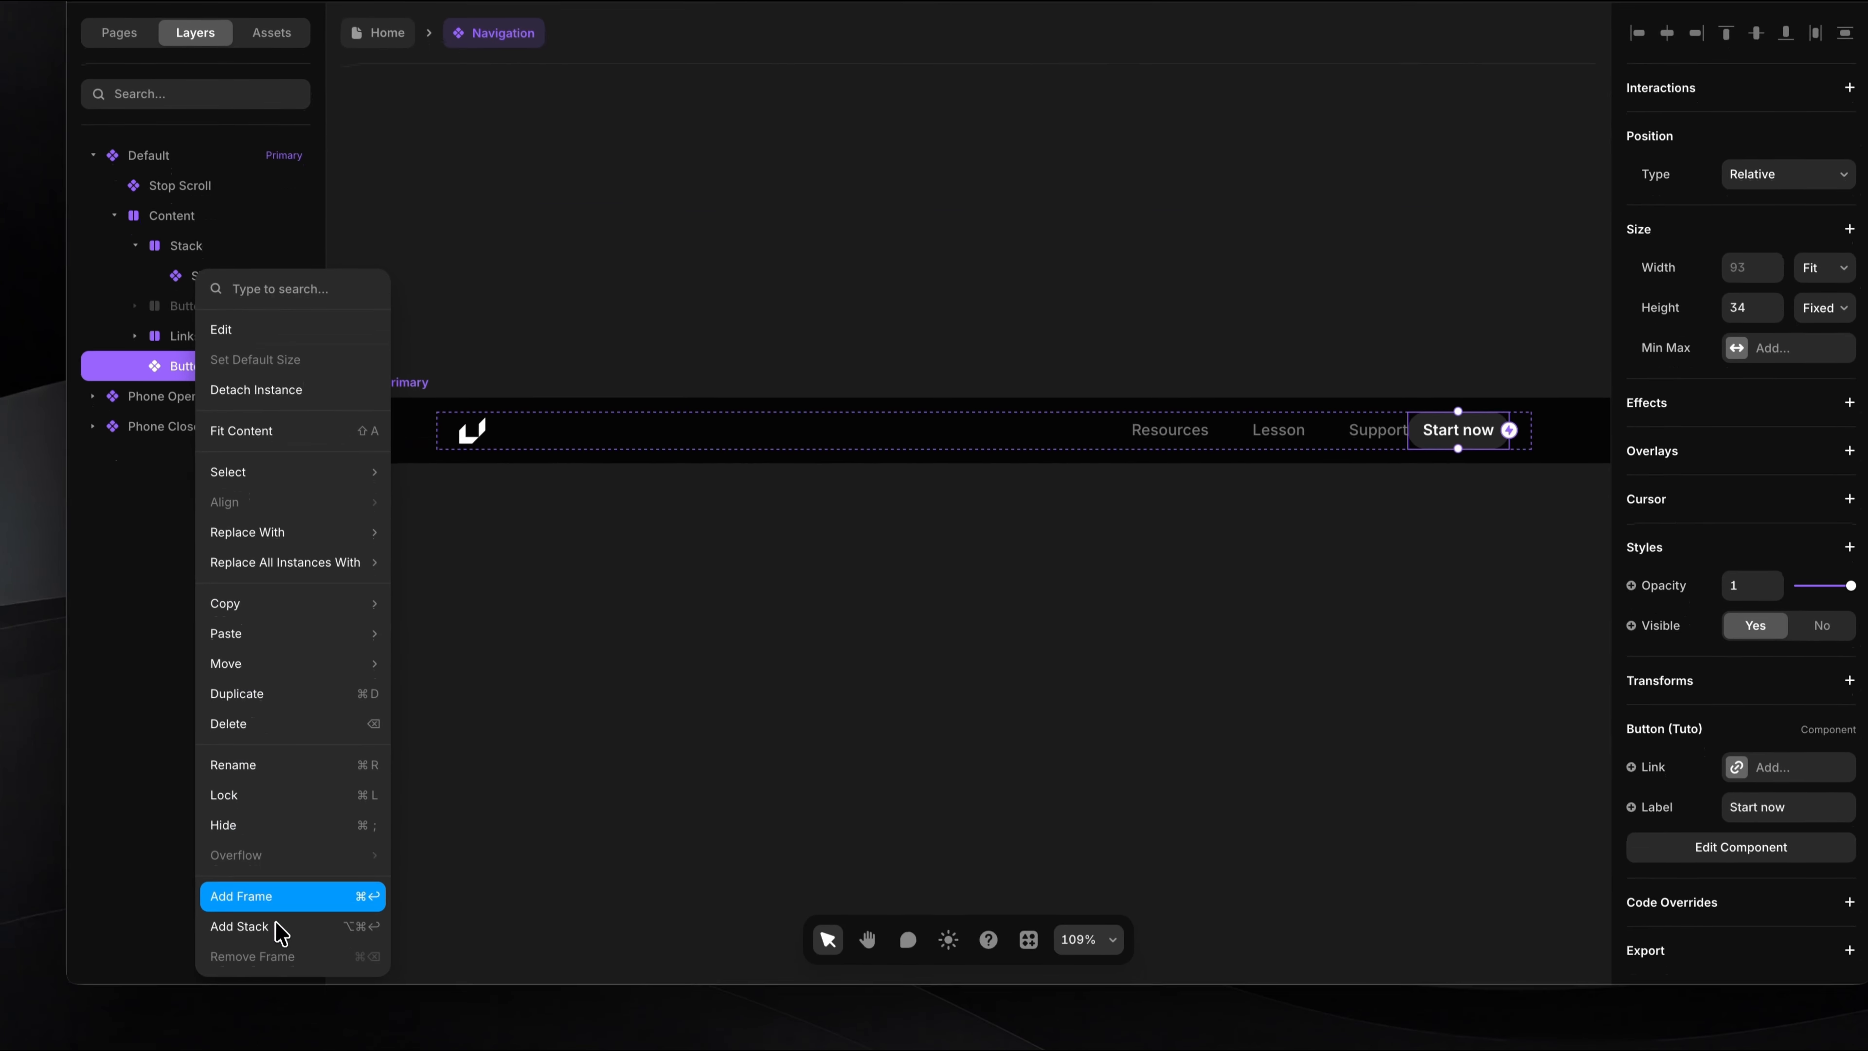
{"action": "left_click", "coordinate": [272, 970]}
{"action": "left_click", "coordinate": [1702, 666]}
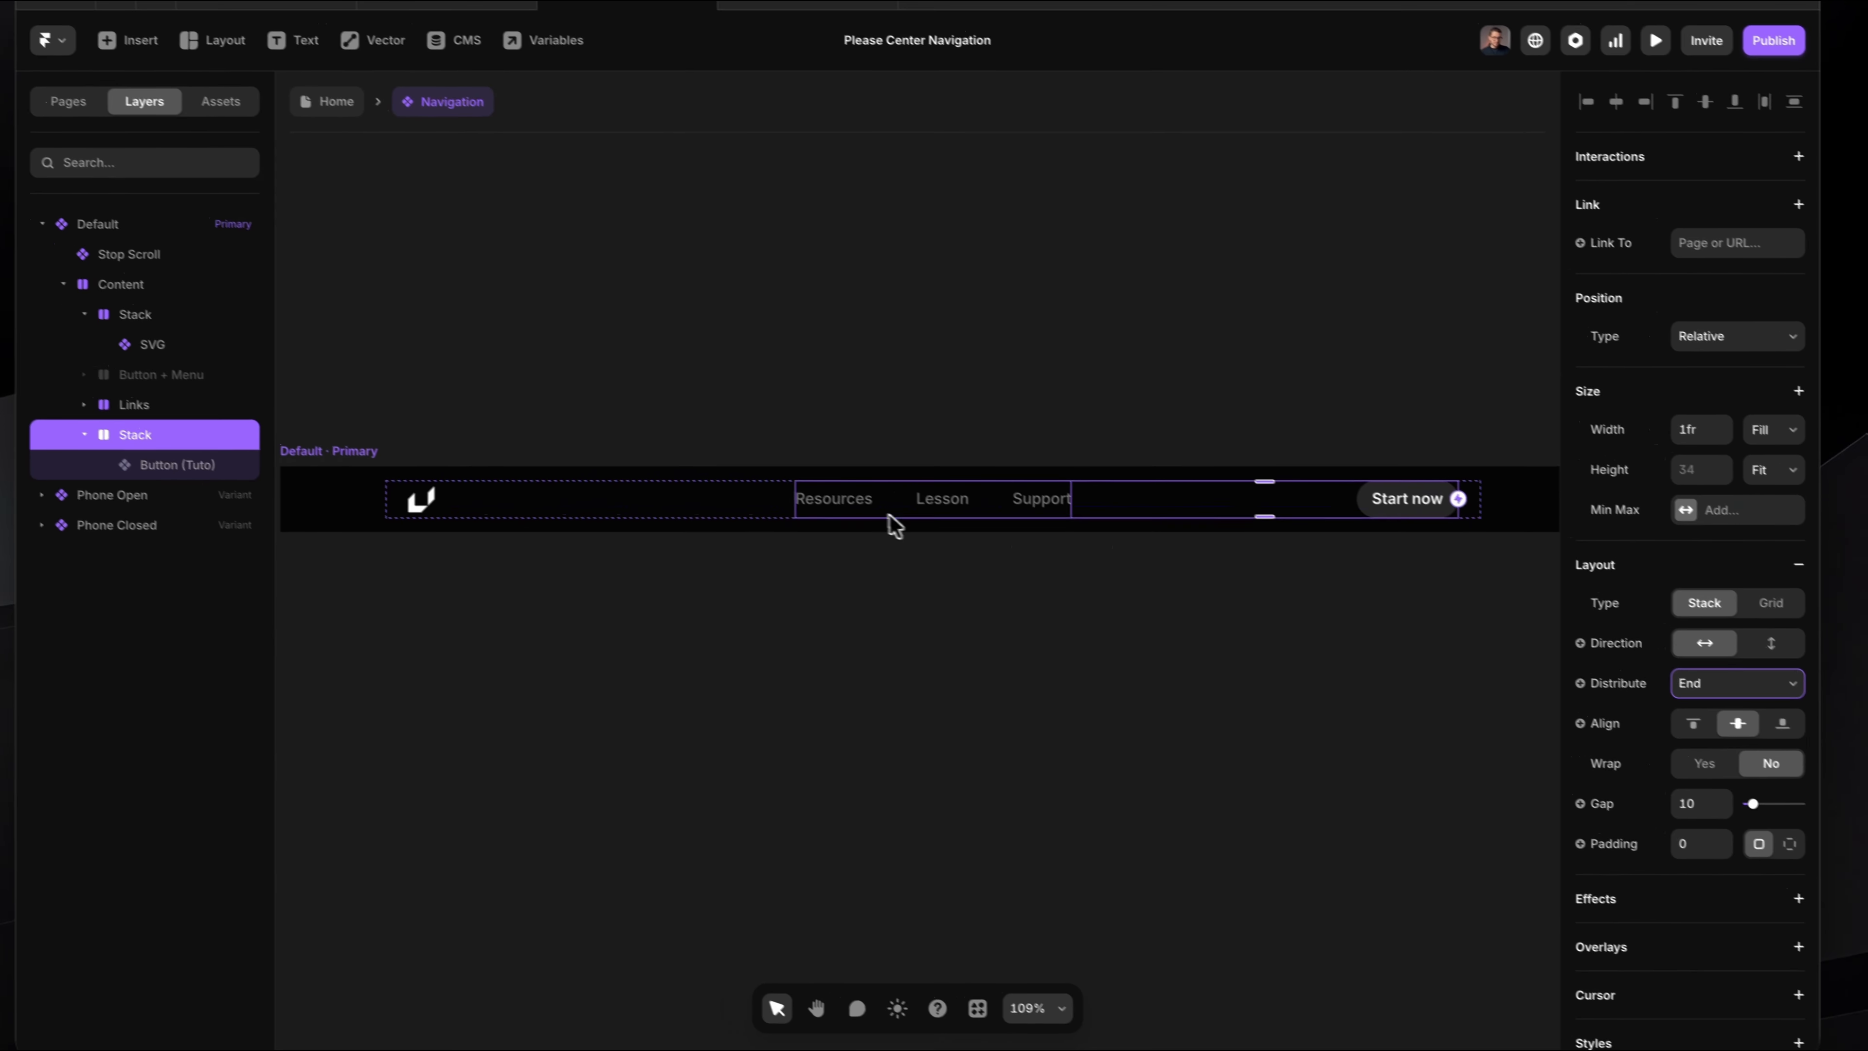
Step: Select the logo and button stacks together and compare the space they take up on either side of the links
{"action": "left_click", "coordinate": [216, 360], "text": "shift"}
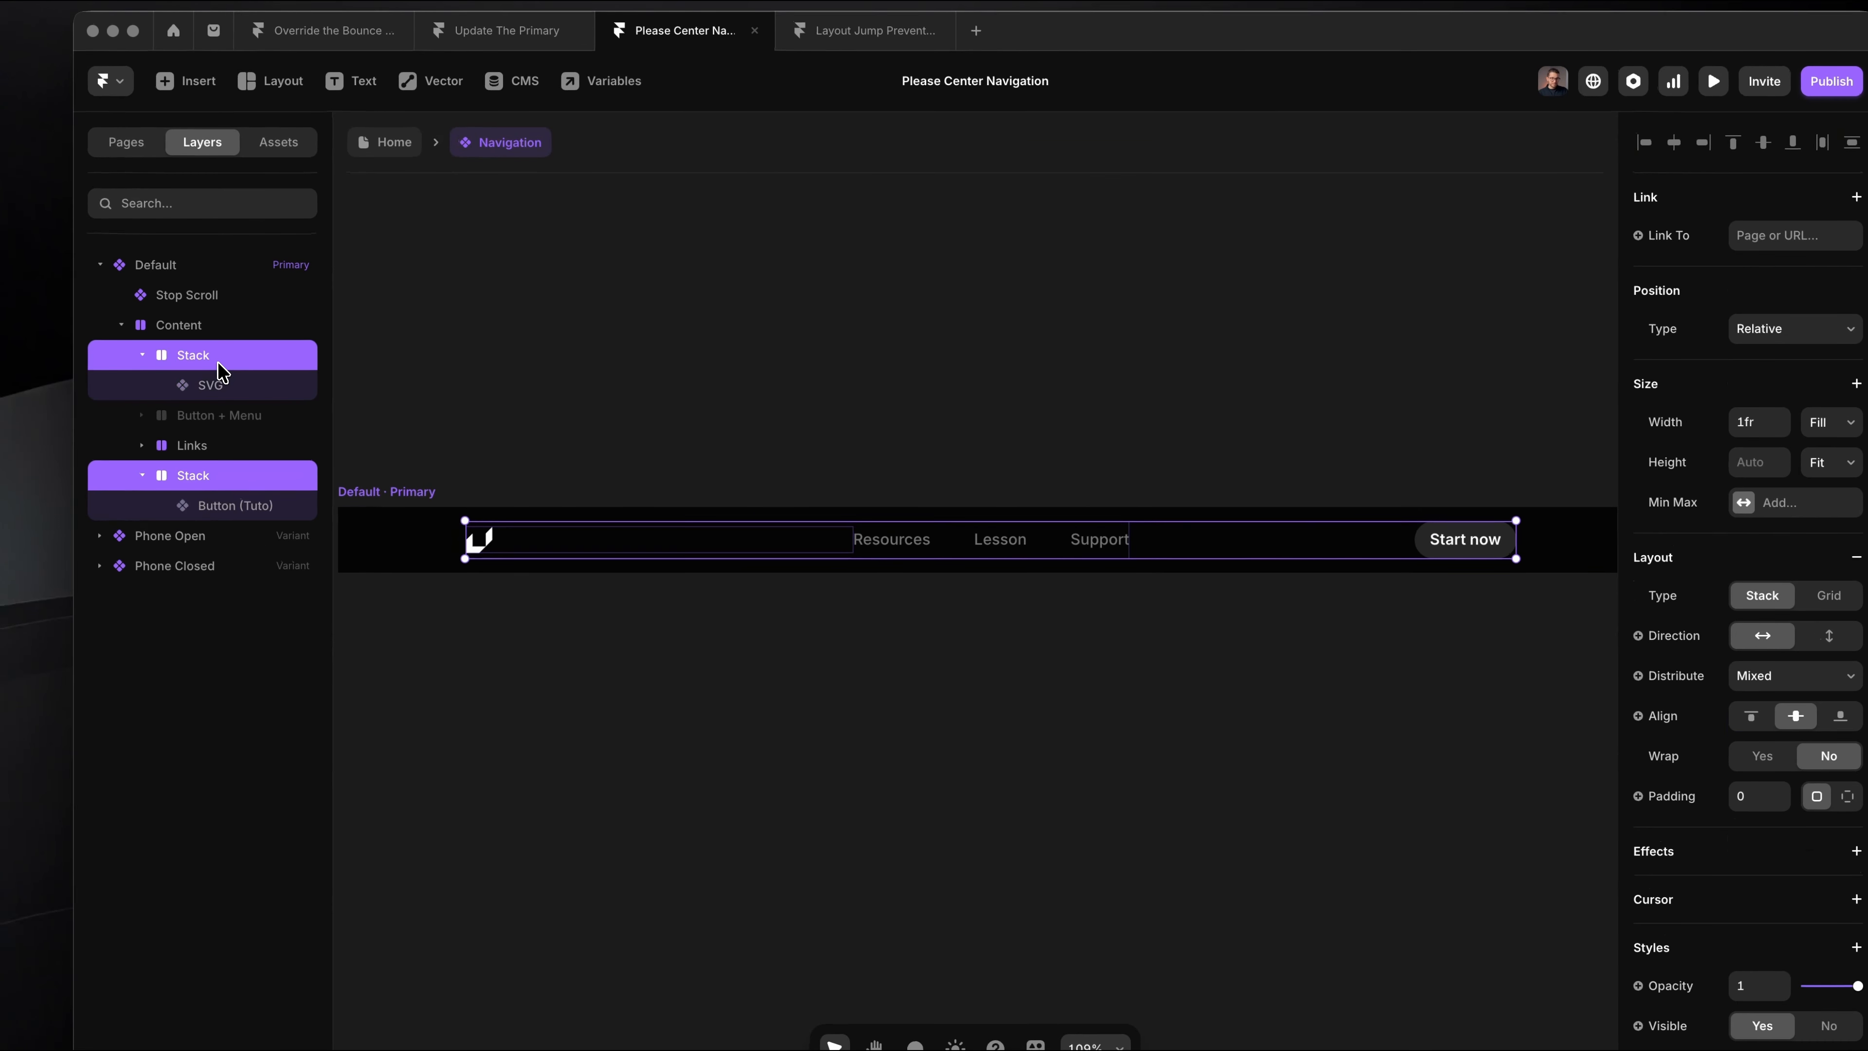
{"action": "left_click_drag", "start_coordinate": [465, 502], "coordinate": [858, 582]}
{"action": "left_click_drag", "start_coordinate": [1140, 512], "coordinate": [1533, 590]}
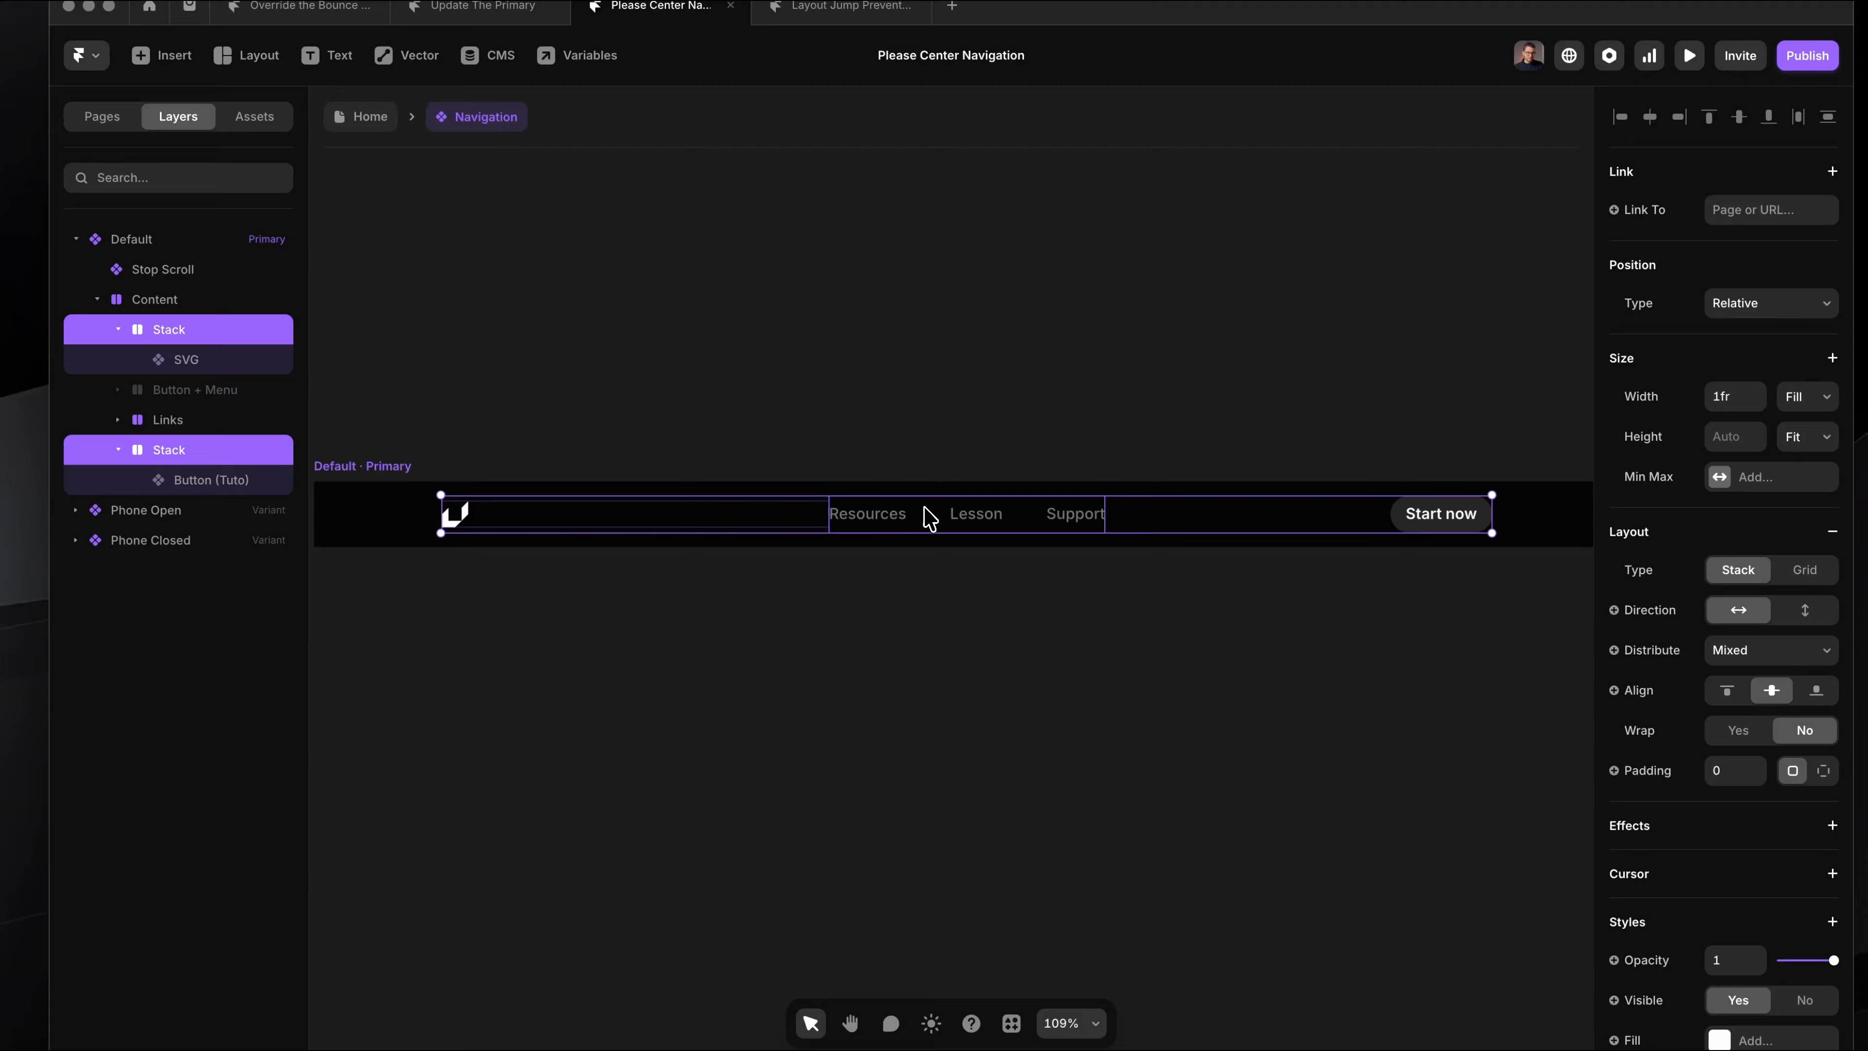
{"action": "left_click", "coordinate": [934, 660]}
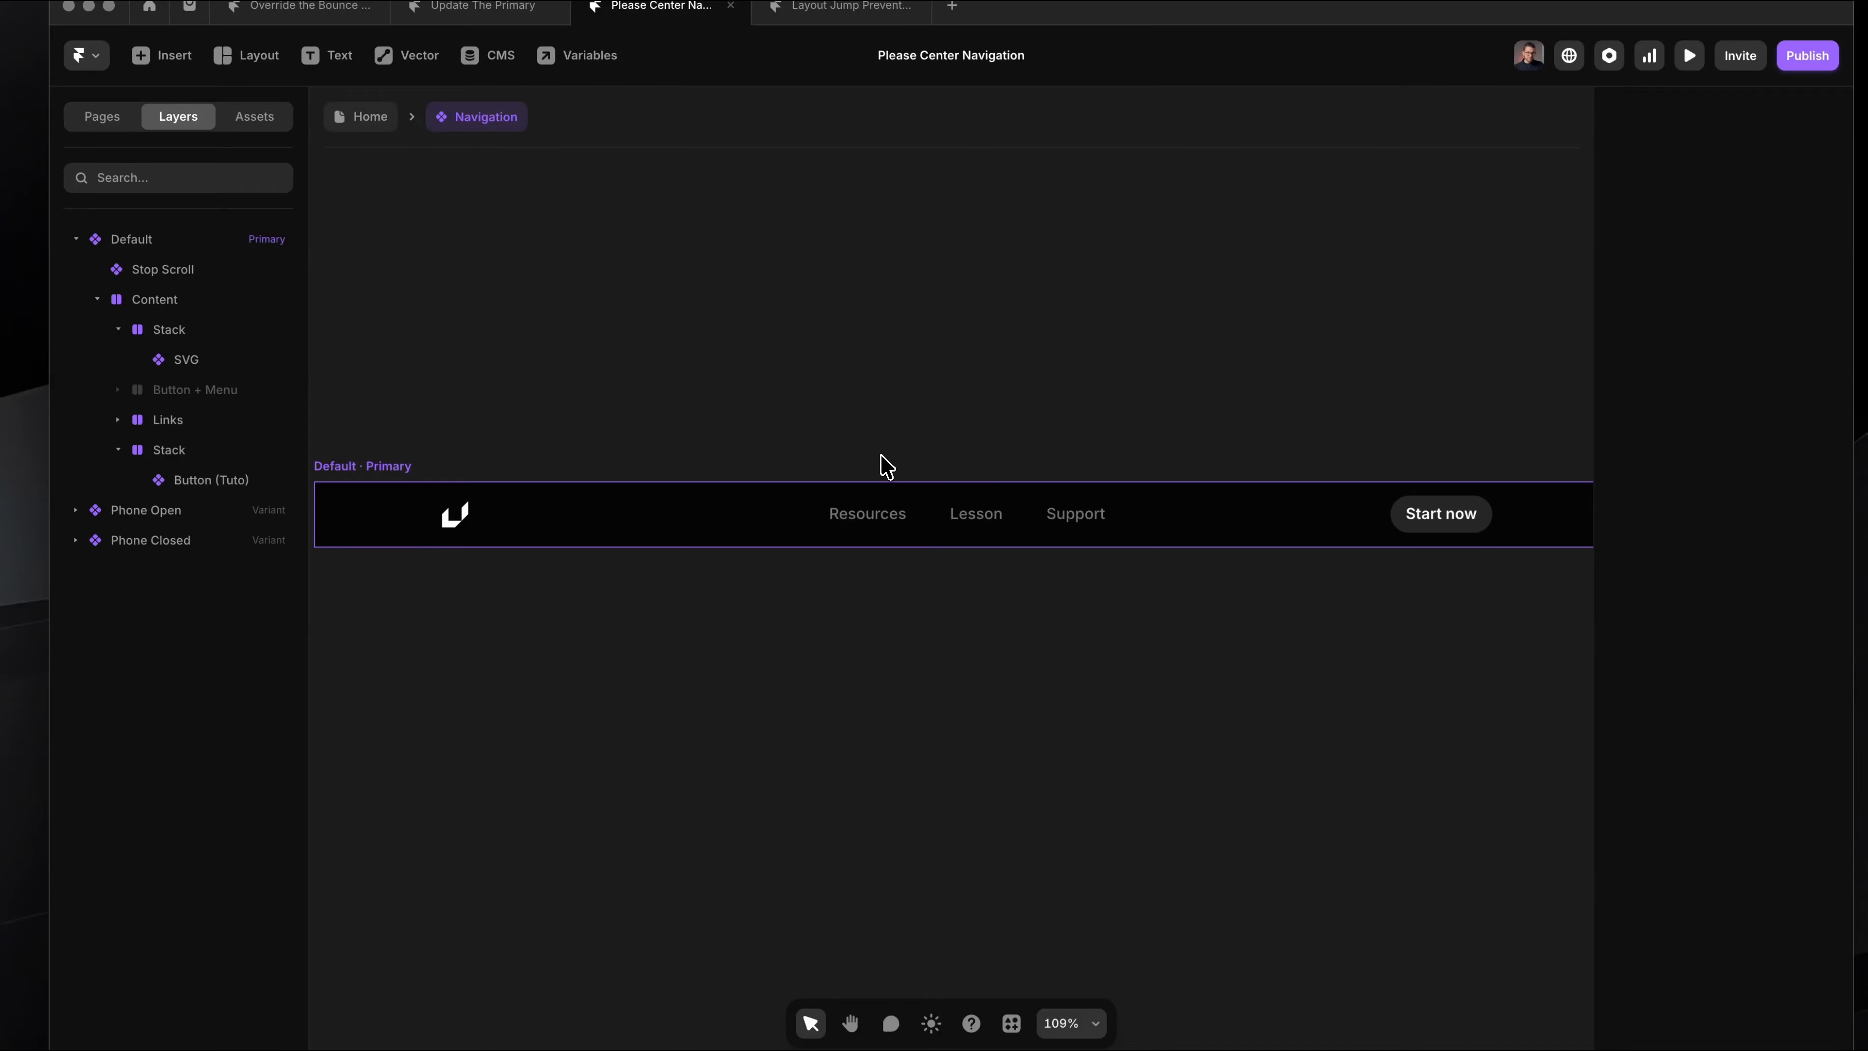
{"action": "scroll", "coordinate": [876, 412], "scroll_direction": "down", "scroll_amount": 3}
{"action": "scroll", "coordinate": [878, 409], "scroll_direction": "up", "scroll_amount": 2}
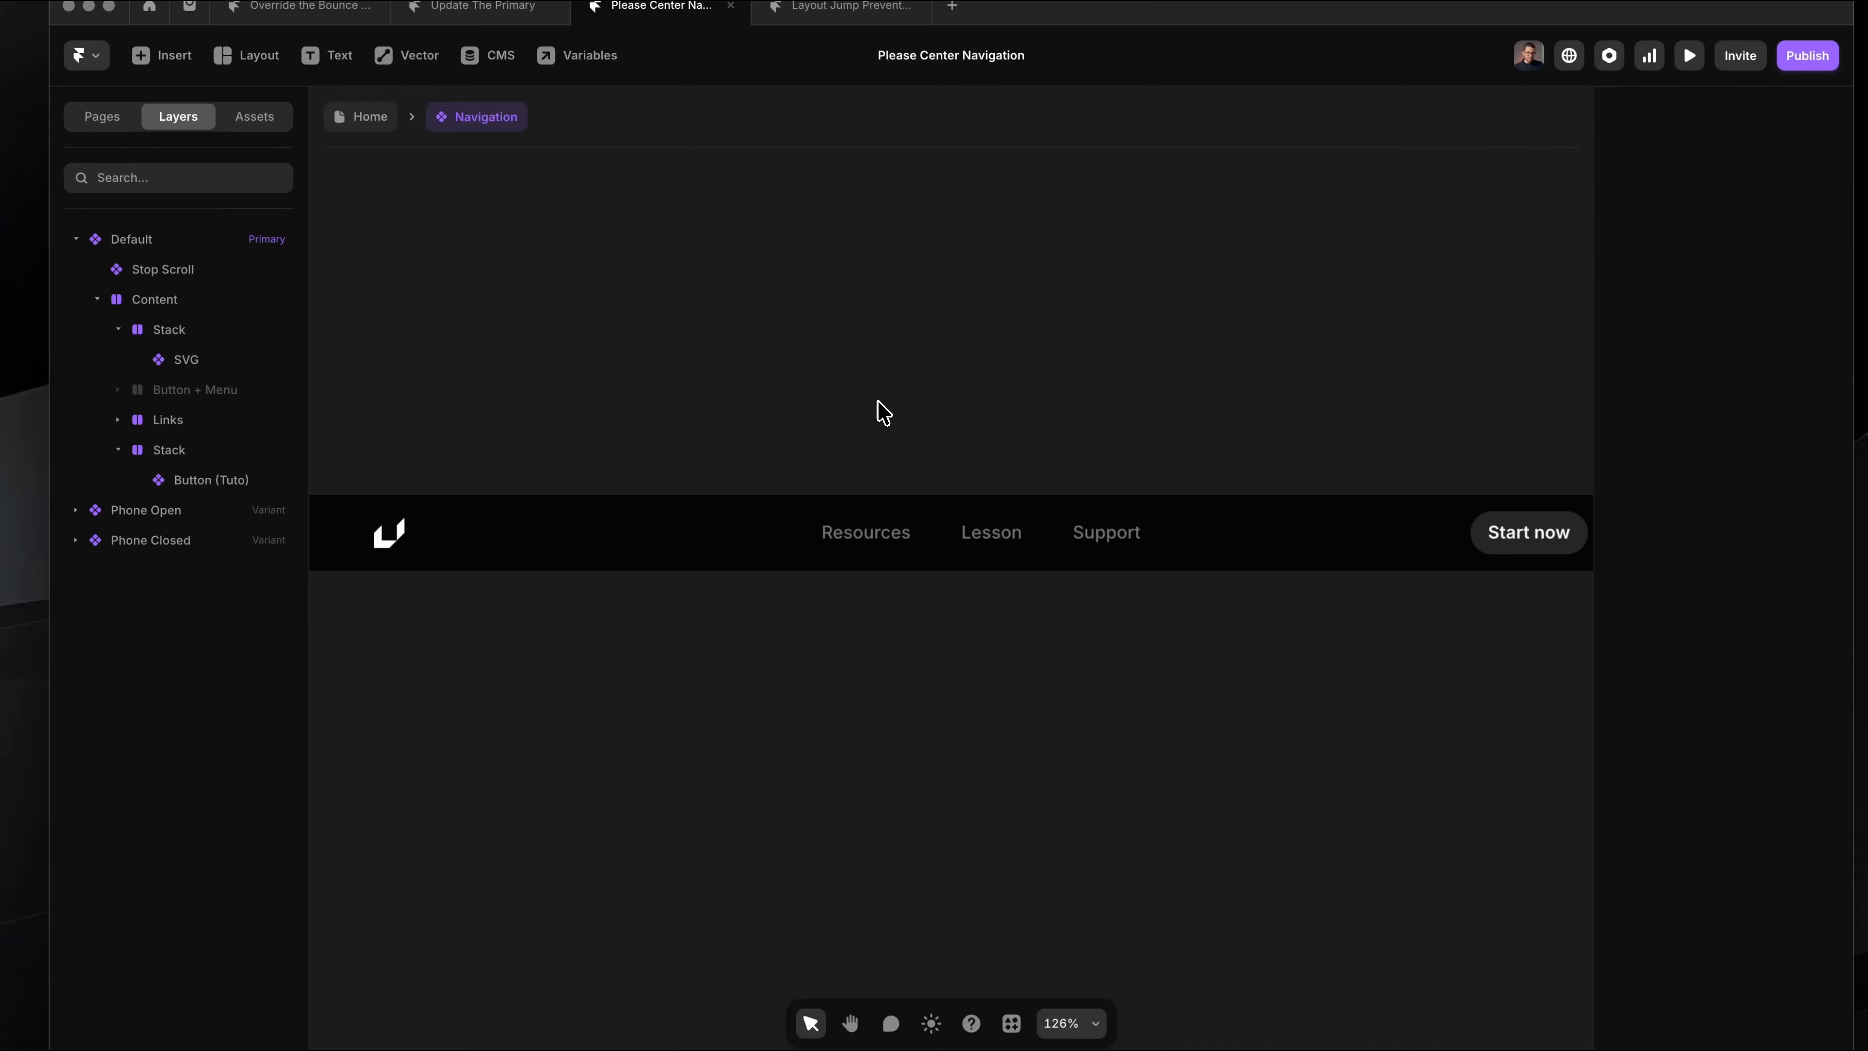
Step: Set the distribution of the Default variant's Content stack to Center
{"action": "left_click", "coordinate": [704, 510]}
{"action": "left_click", "coordinate": [217, 308]}
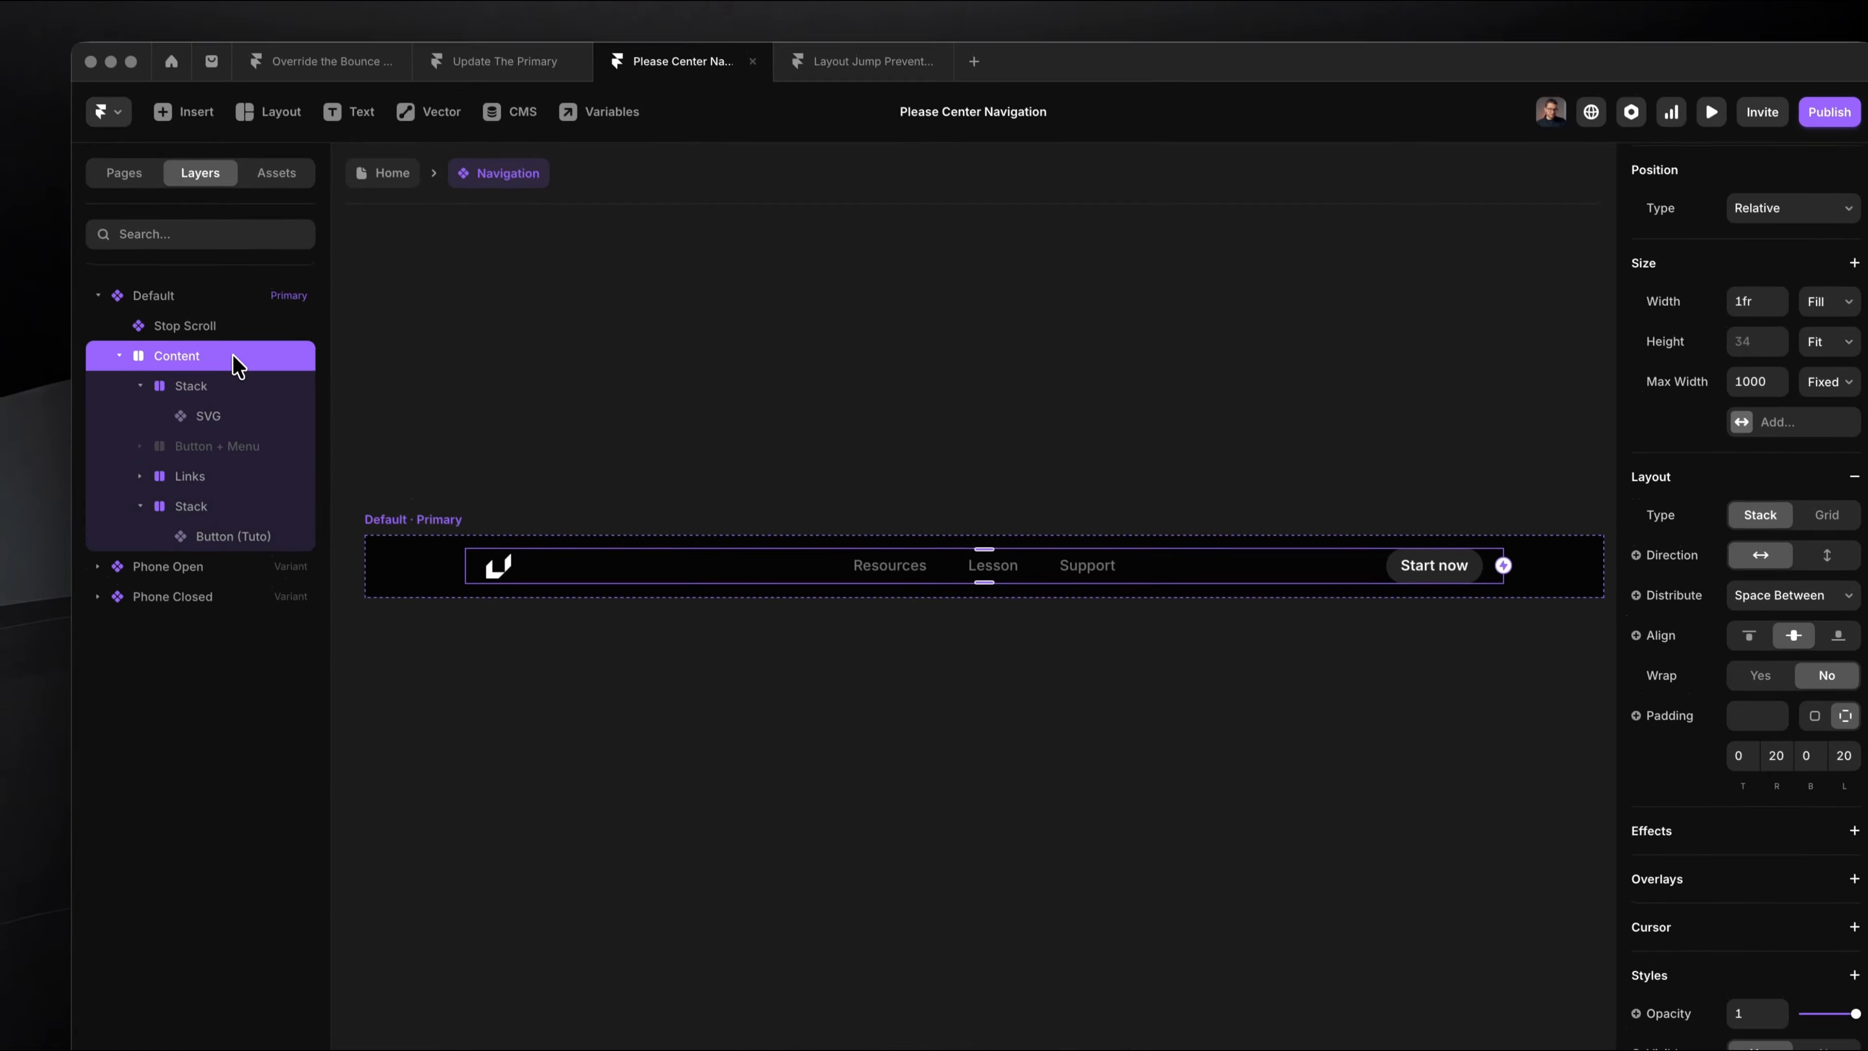
{"action": "left_click", "coordinate": [1753, 545]}
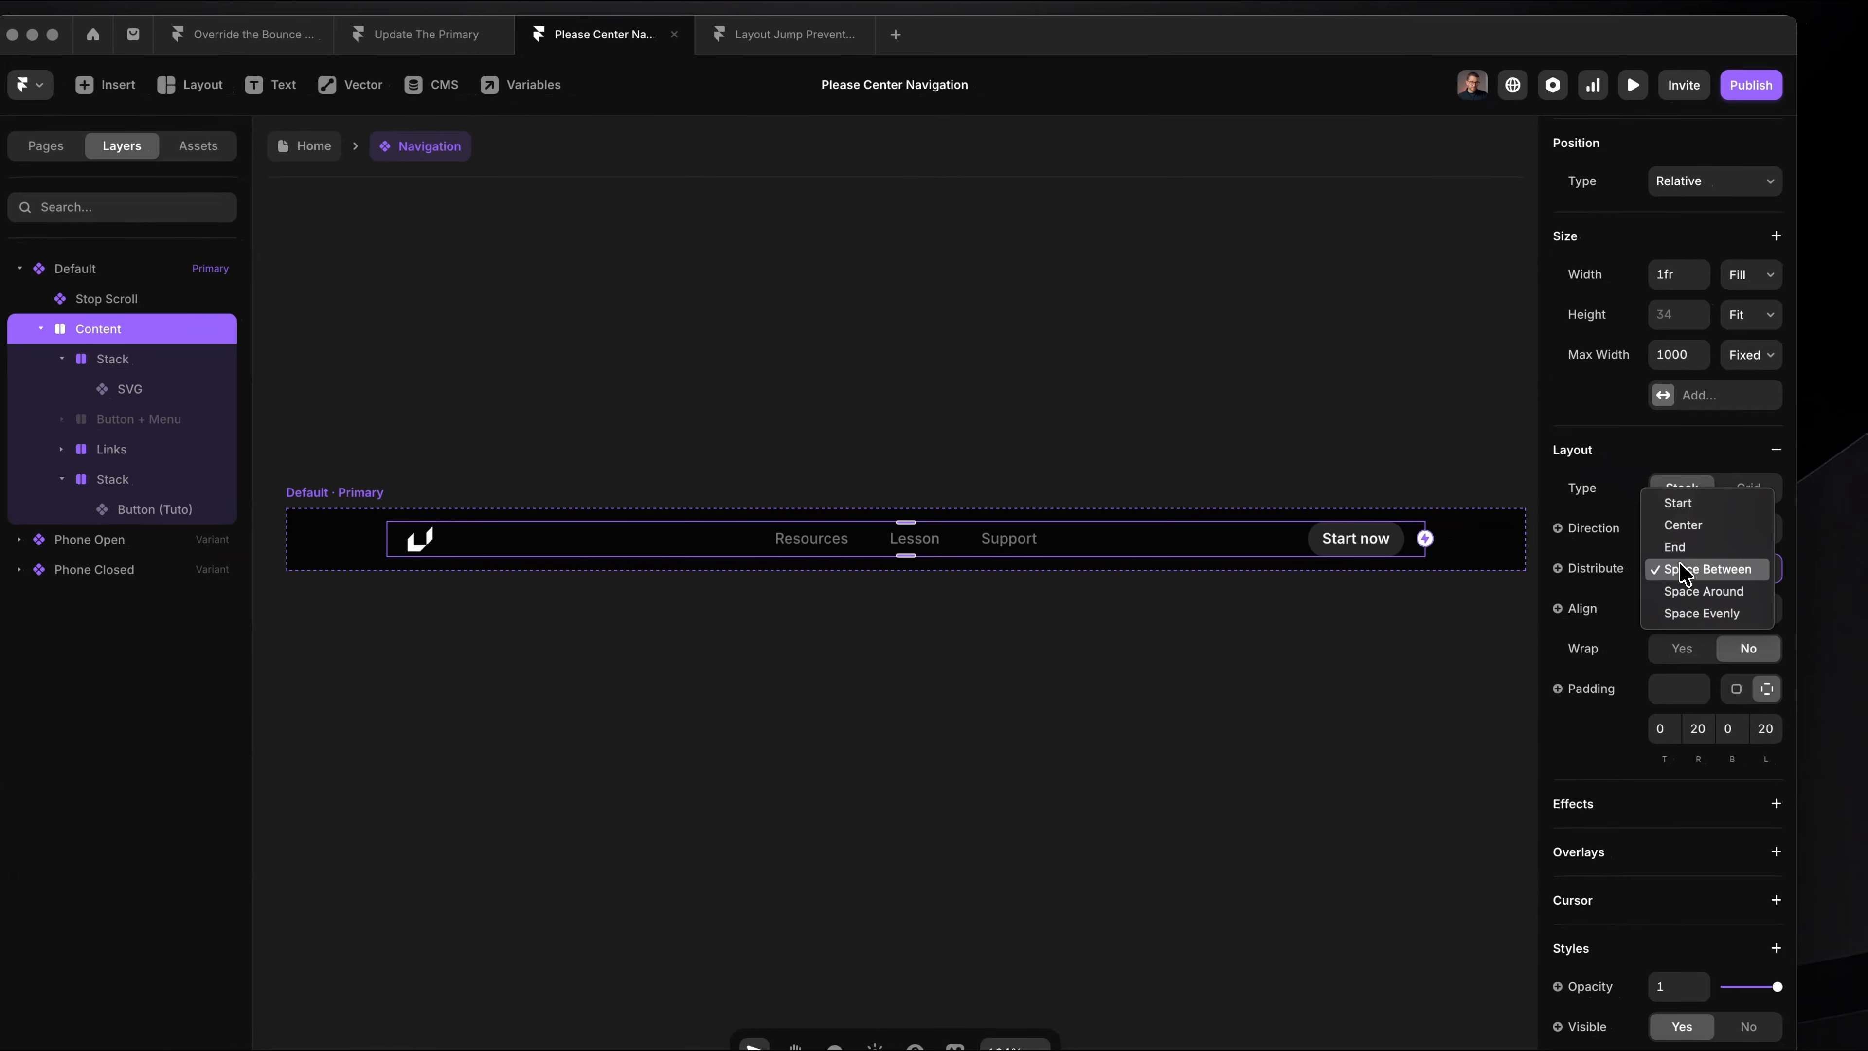
{"action": "left_click", "coordinate": [1711, 524]}
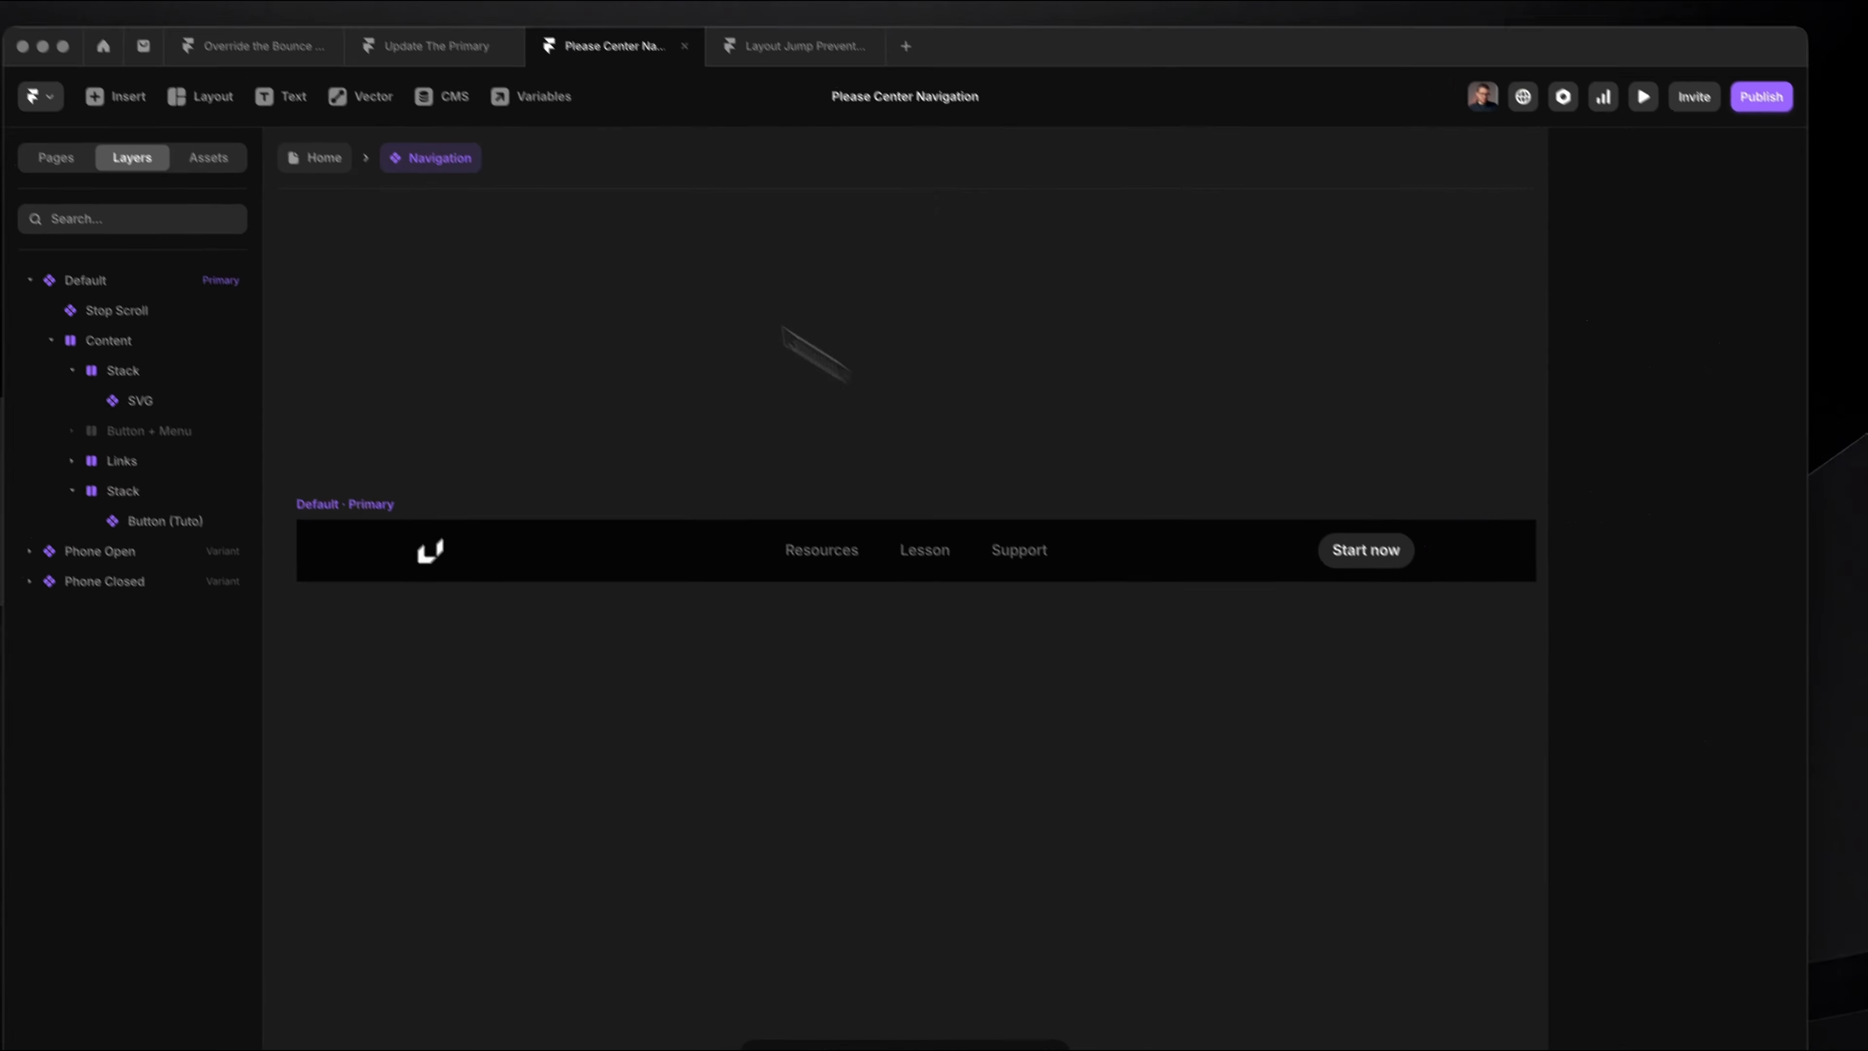
Step: Return to the Home page and view the navigation bar with the editor interface hidden
{"action": "left_click", "coordinate": [312, 145]}
{"action": "key", "text": "super+backslash"}
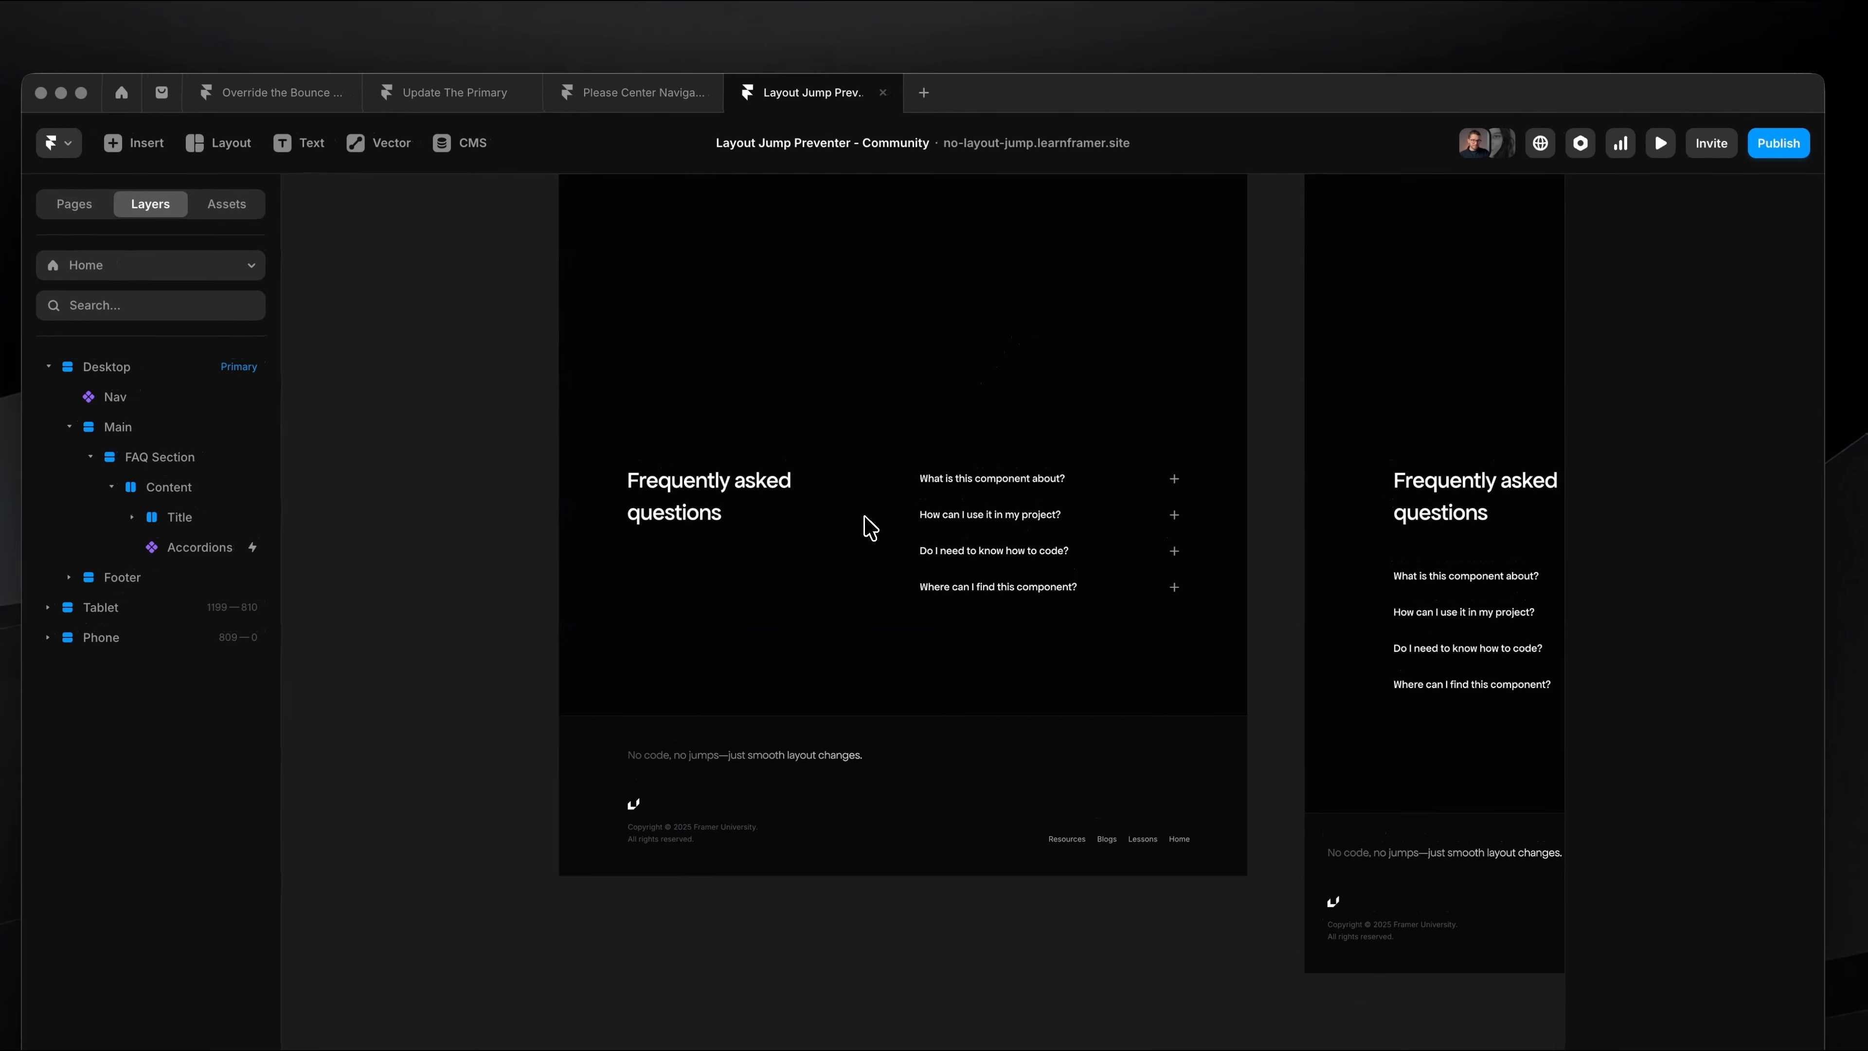
Step: View the FAQ section with the editor interface hidden and toggle the "How can I use it in my project?" answer
{"action": "scroll", "coordinate": [866, 526], "scroll_direction": "up", "scroll_amount": 3}
{"action": "key", "text": "super+backslash"}
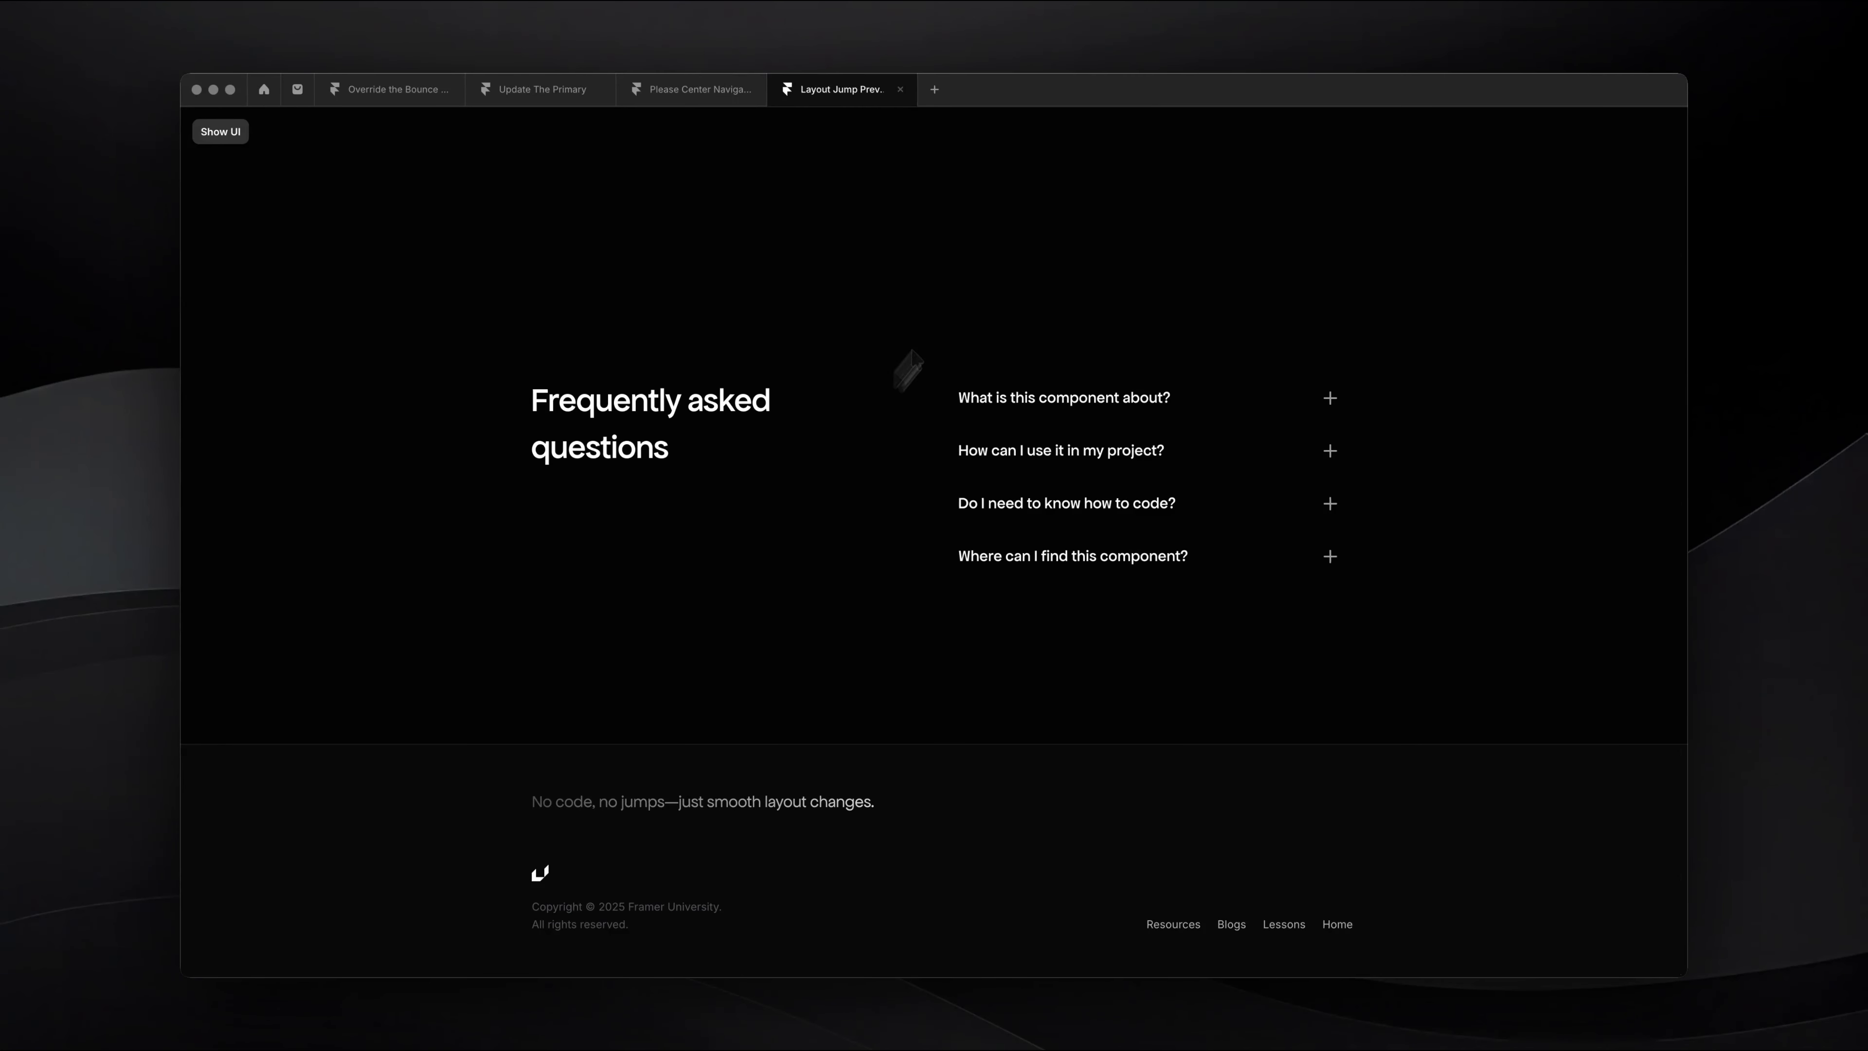
{"action": "left_click", "coordinate": [995, 458]}
{"action": "left_click", "coordinate": [995, 458]}
{"action": "left_click", "coordinate": [995, 458]}
{"action": "left_click", "coordinate": [996, 427]}
{"action": "left_click", "coordinate": [996, 428]}
{"action": "left_click", "coordinate": [995, 429]}
{"action": "left_click", "coordinate": [997, 429]}
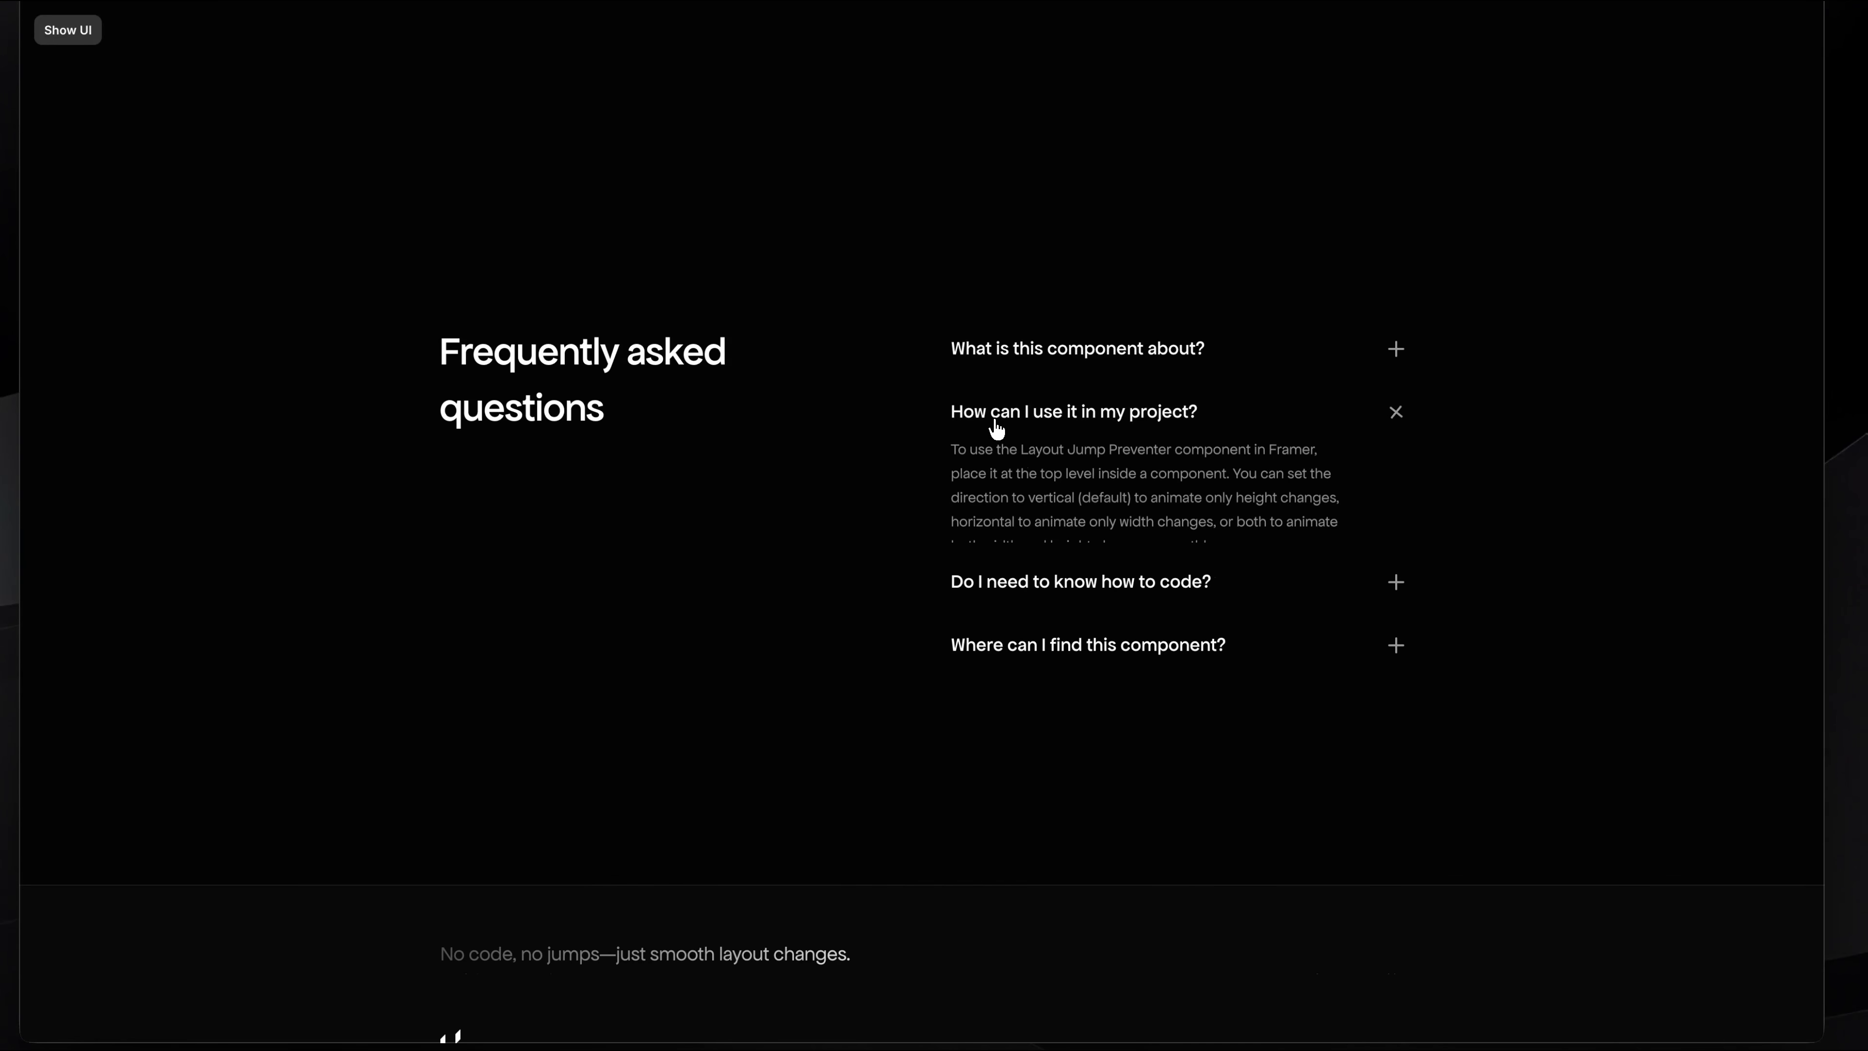
{"action": "left_click_drag", "start_coordinate": [929, 403], "coordinate": [1421, 562]}
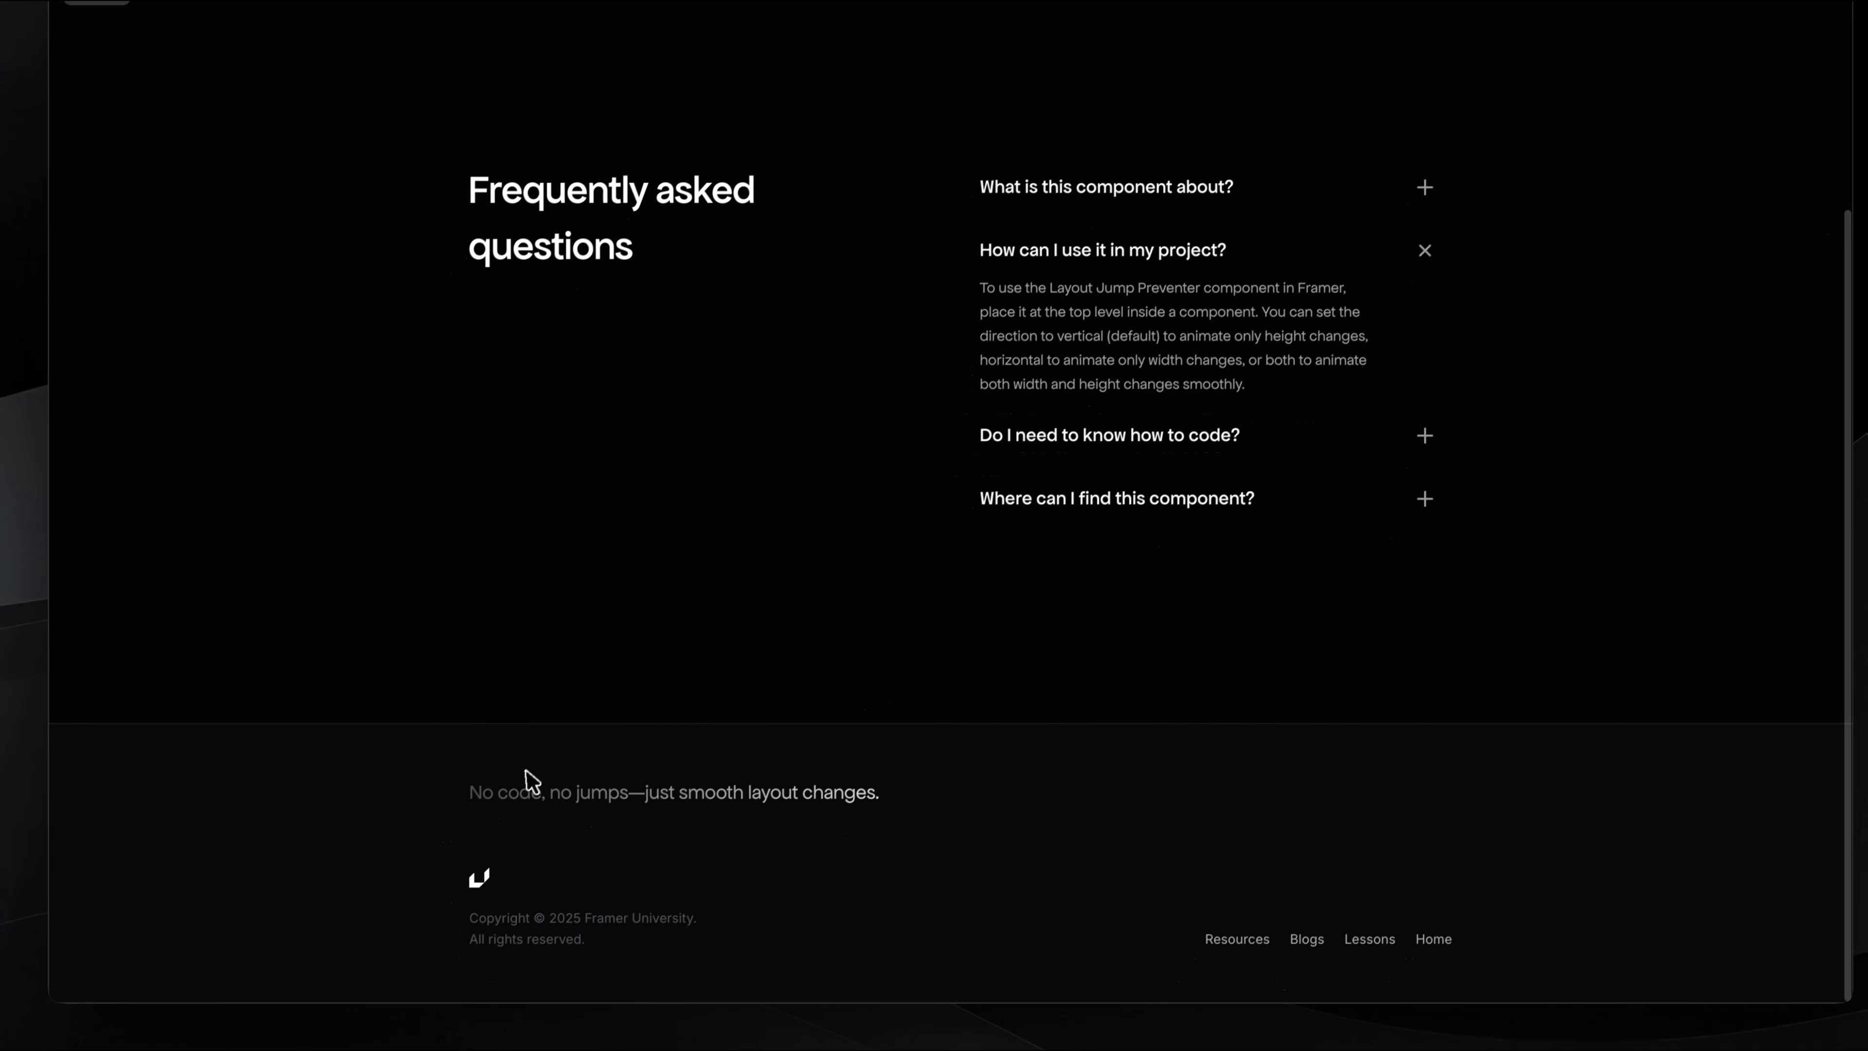
{"action": "left_click_drag", "start_coordinate": [332, 720], "coordinate": [989, 951]}
Step: Expand and collapse several FAQ questions, including "Do I need to know how to code?" and "What is this component about?", to check the layout motion
{"action": "scroll", "coordinate": [1101, 292], "scroll_direction": "up", "scroll_amount": 1}
{"action": "left_click", "coordinate": [1105, 292]}
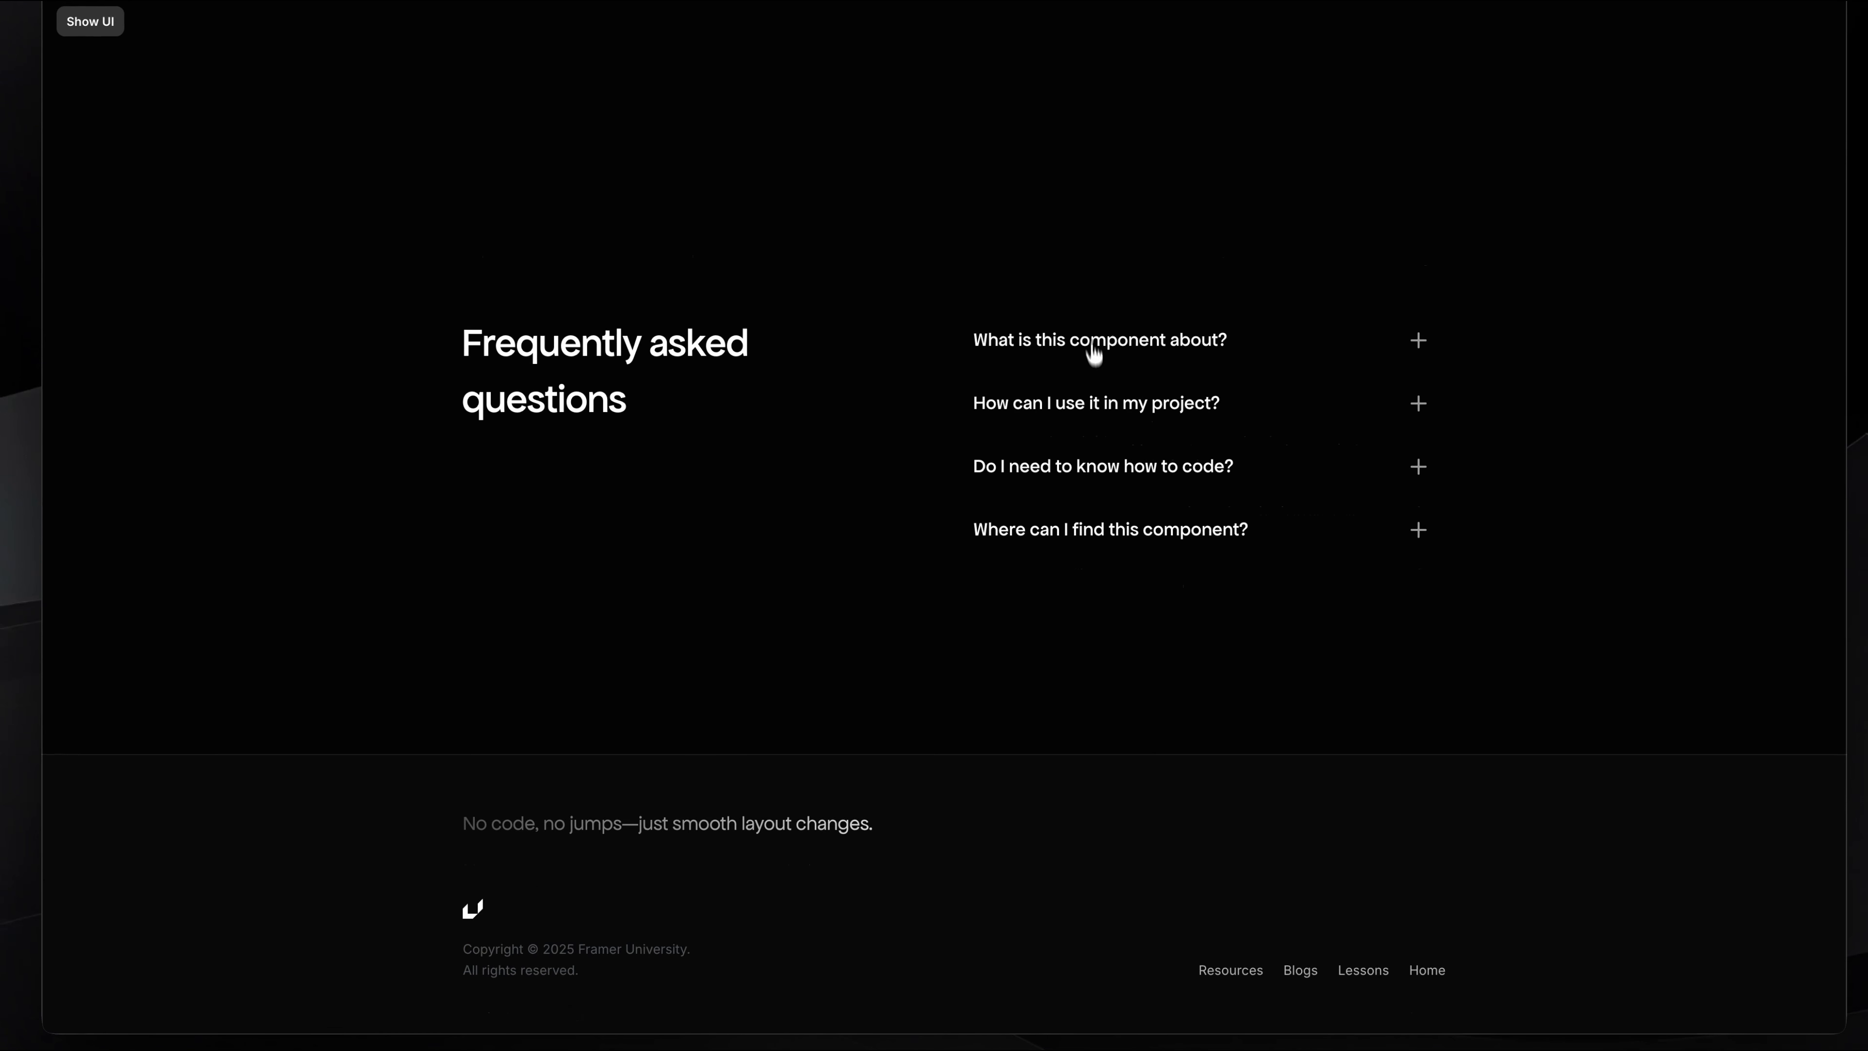
{"action": "left_click", "coordinate": [1097, 405]}
{"action": "left_click", "coordinate": [1118, 346]}
{"action": "left_click", "coordinate": [1126, 468]}
{"action": "left_click", "coordinate": [1127, 488]}
{"action": "left_click", "coordinate": [1127, 489]}
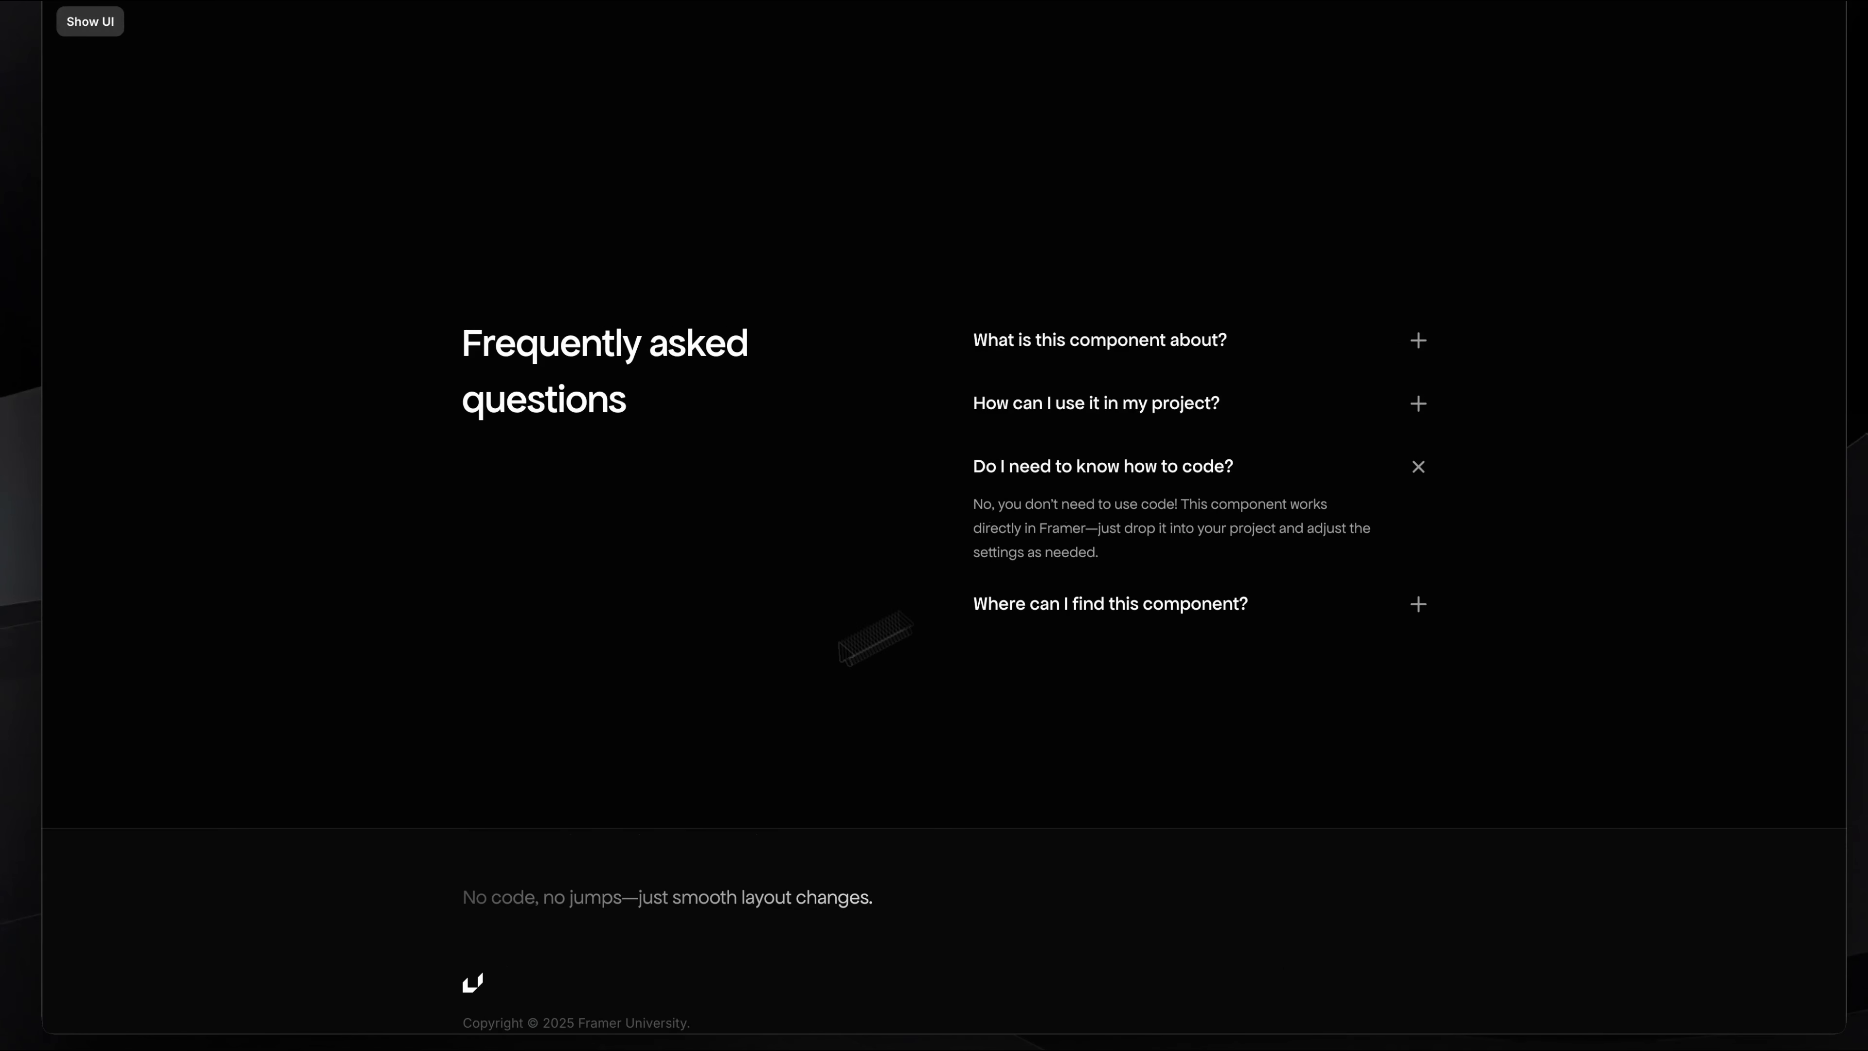
{"action": "left_click", "coordinate": [1128, 491]}
{"action": "left_click", "coordinate": [1144, 456]}
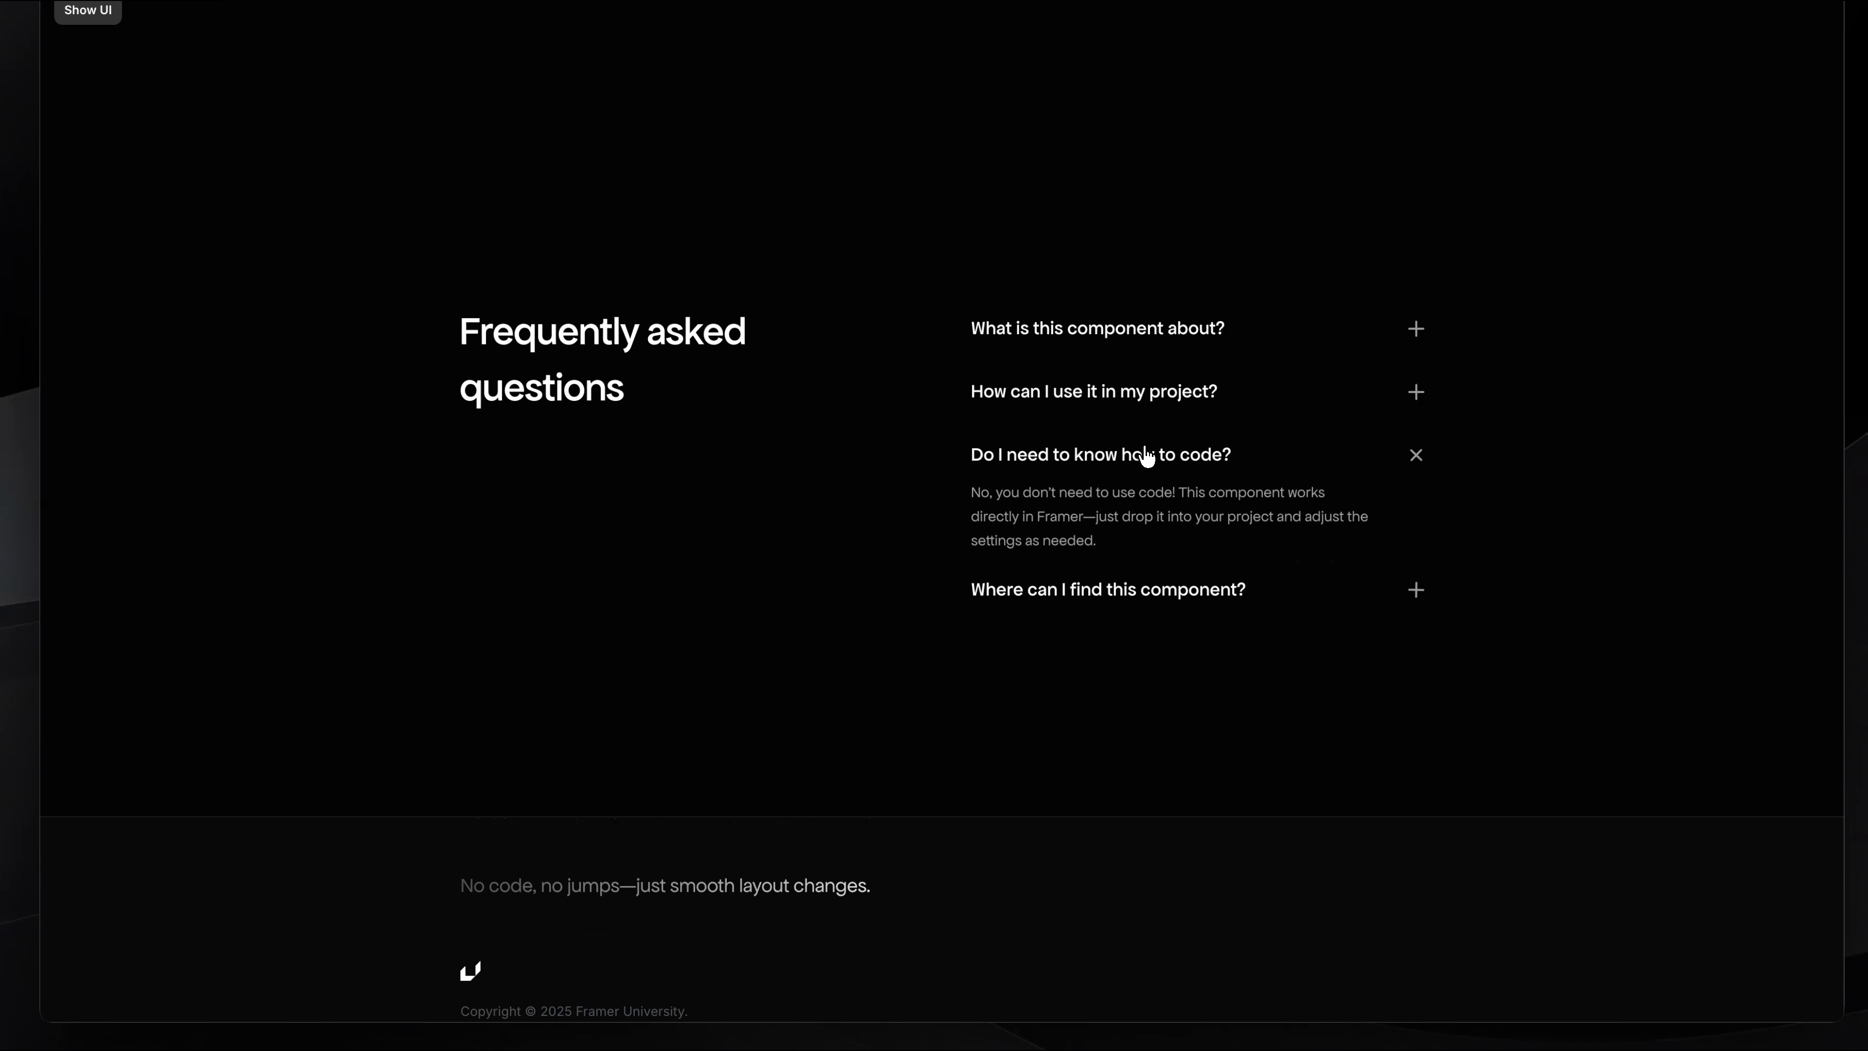
{"action": "left_click", "coordinate": [1154, 420]}
{"action": "left_click", "coordinate": [1153, 421]}
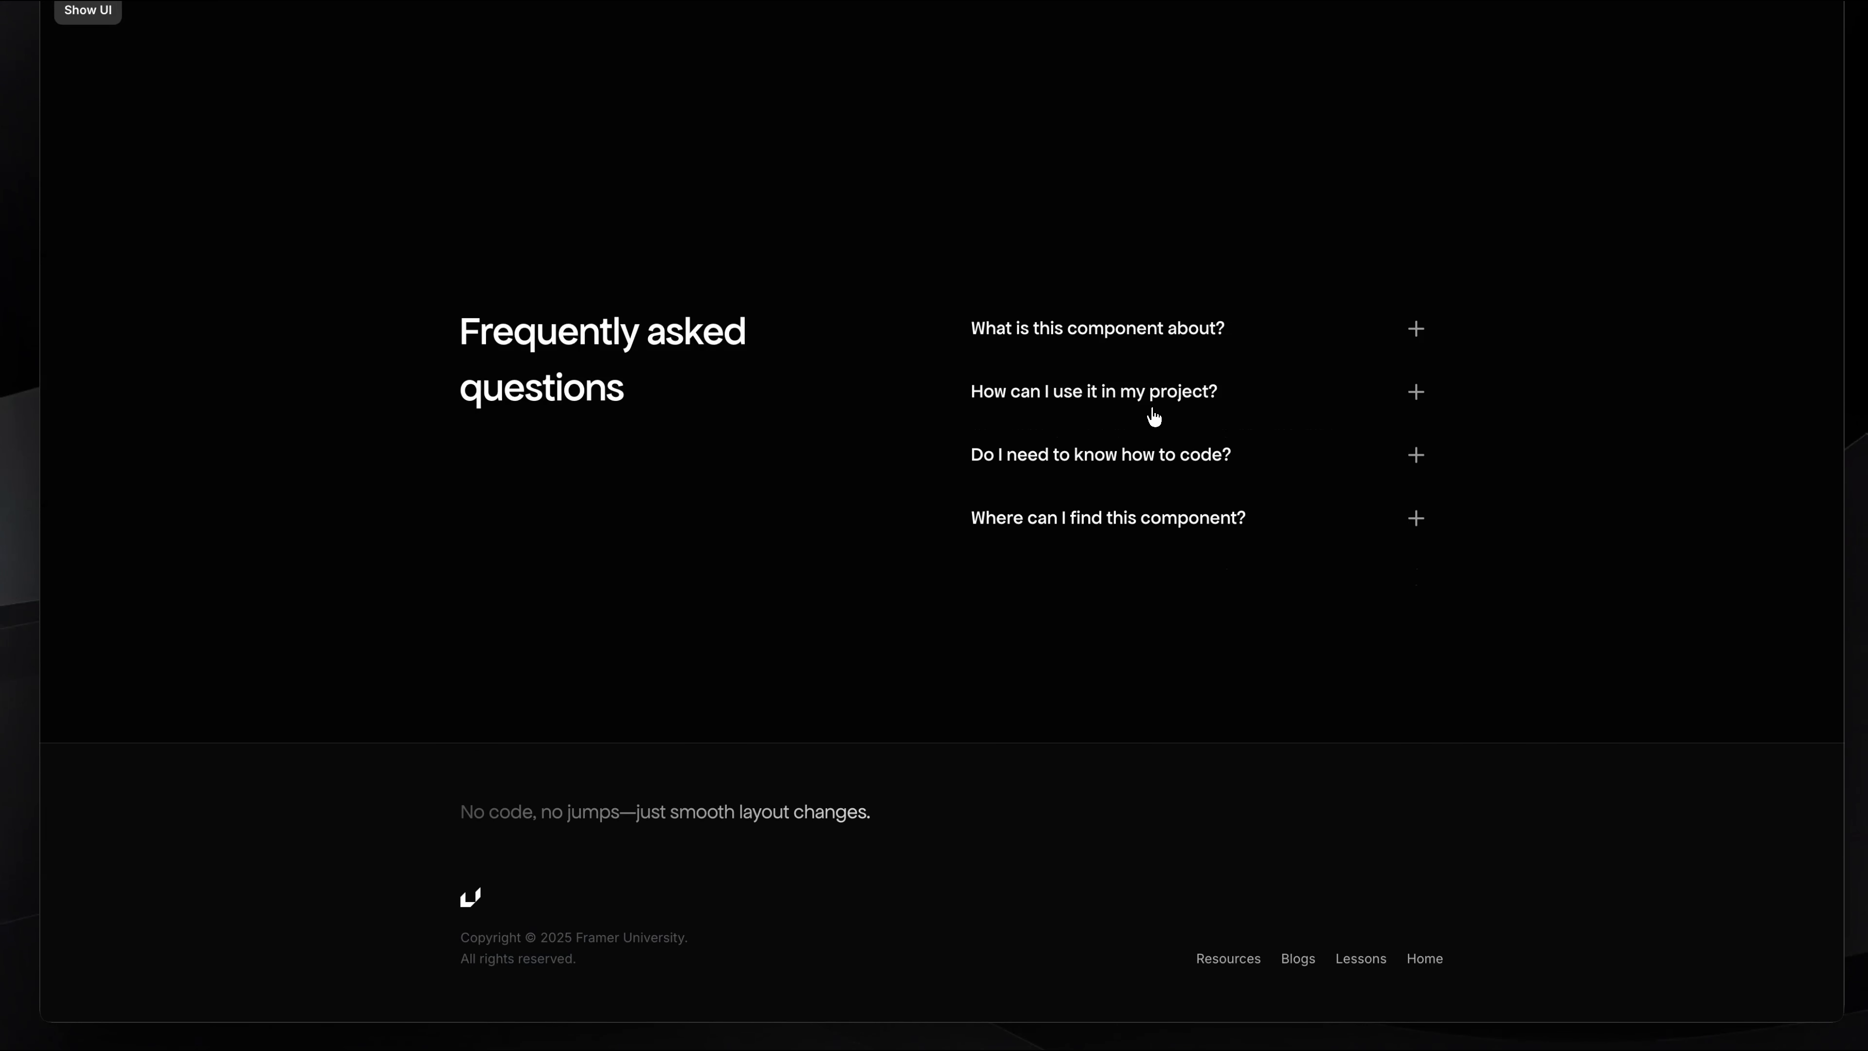
{"action": "left_click", "coordinate": [1154, 417]}
{"action": "left_click", "coordinate": [1160, 358]}
{"action": "left_click", "coordinate": [1161, 359]}
{"action": "left_click", "coordinate": [1161, 358]}
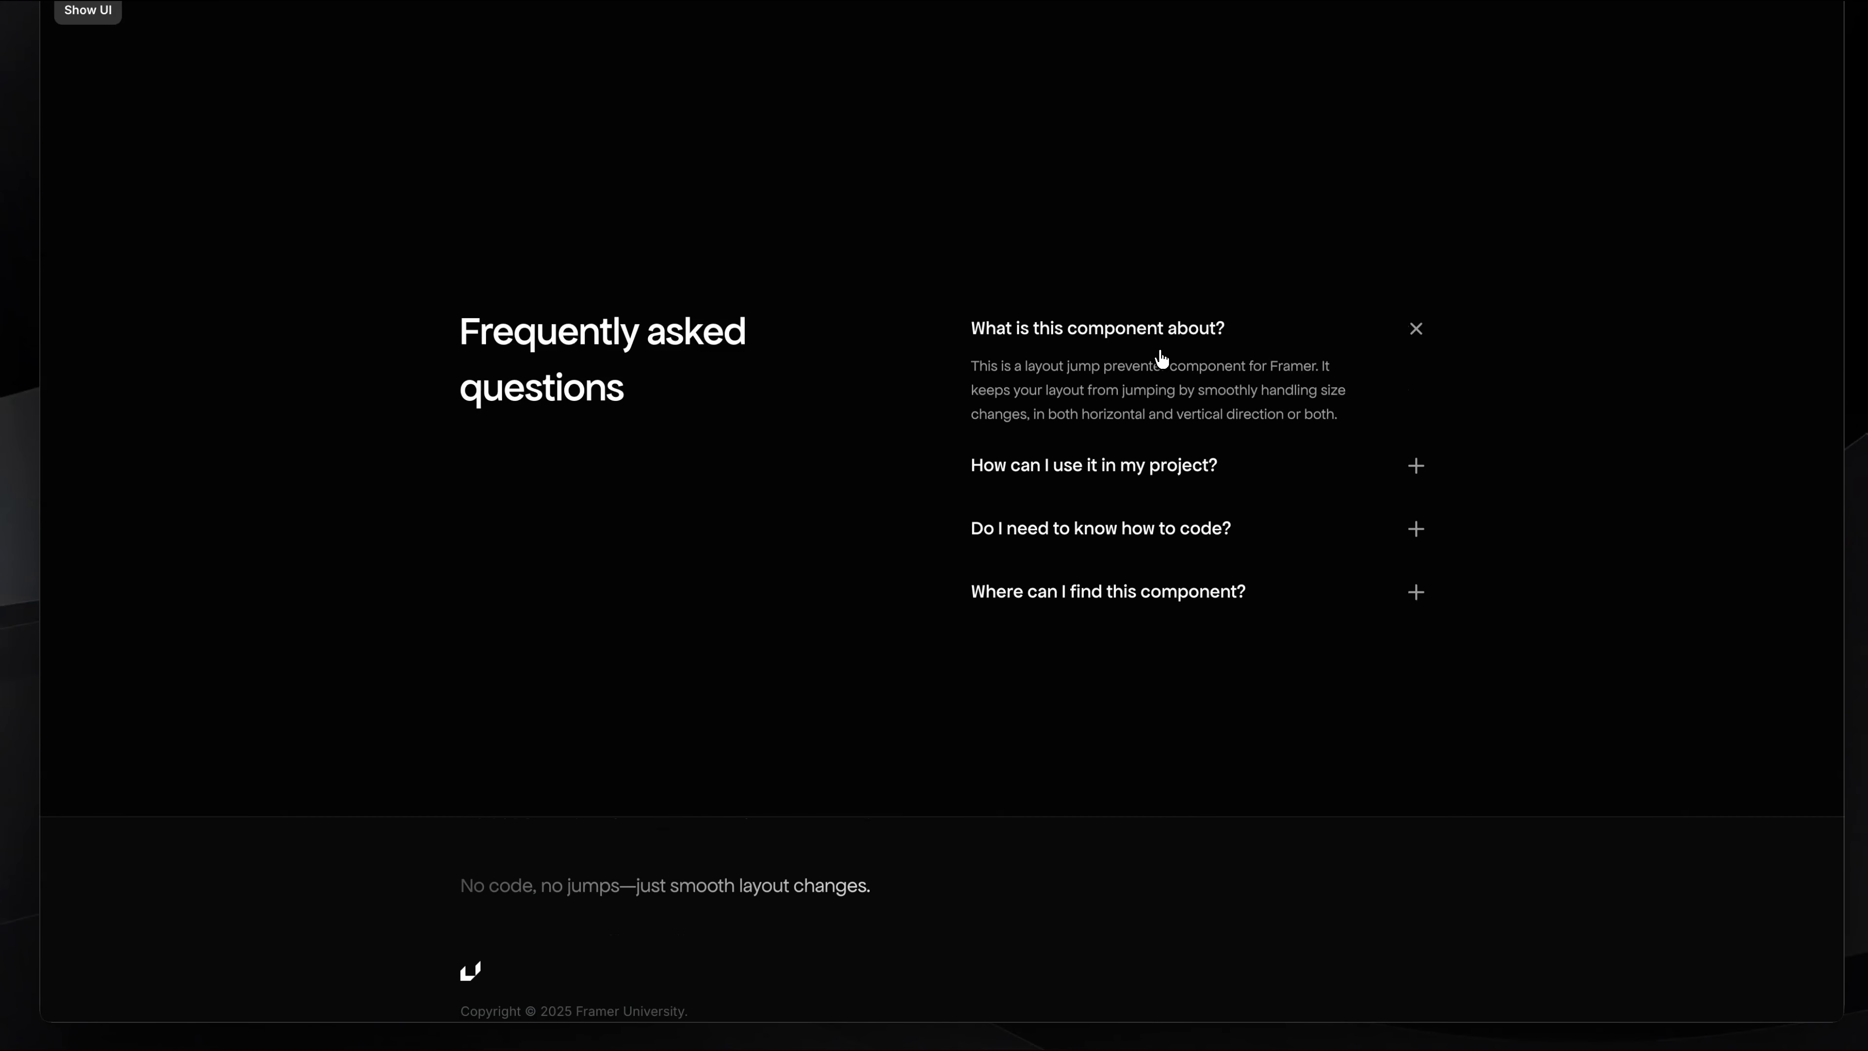
{"action": "left_click", "coordinate": [1161, 359]}
{"action": "left_click", "coordinate": [1160, 387]}
{"action": "left_click", "coordinate": [1159, 387]}
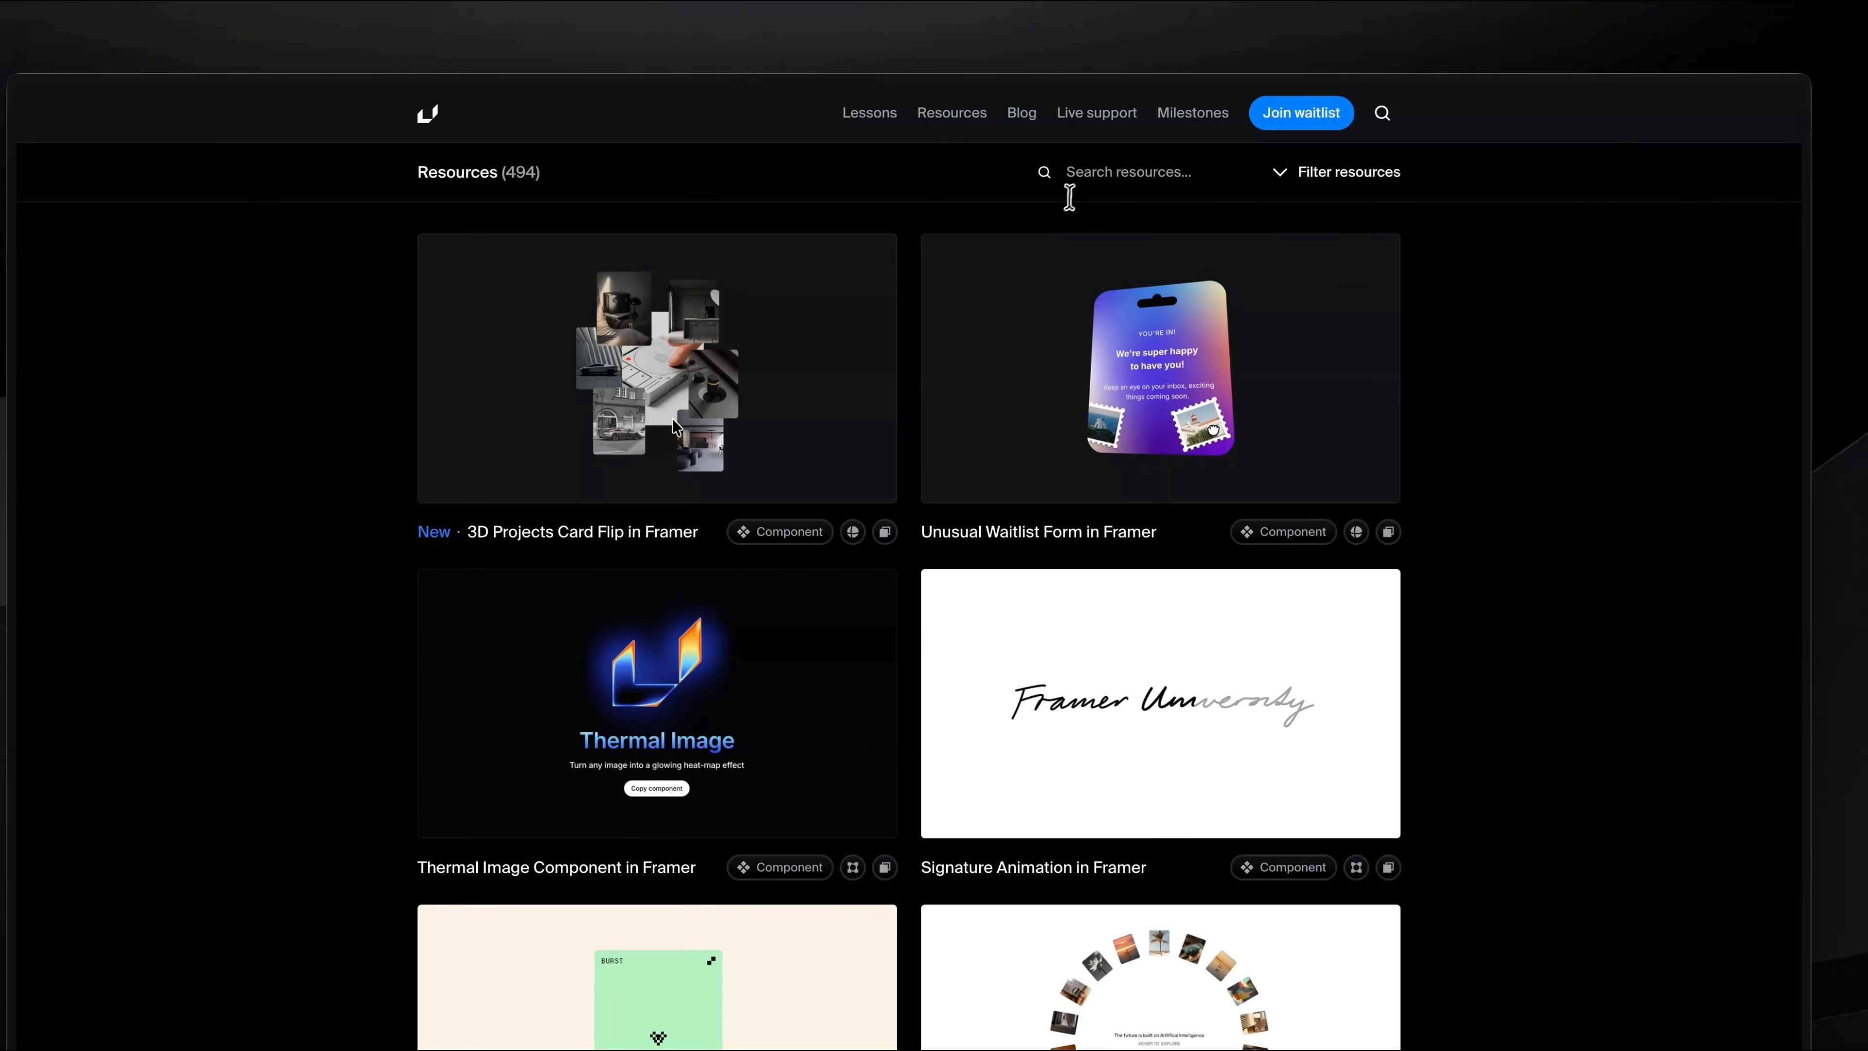
Step: Search the Framer University resources for "layout jump" and copy the Layout Jump Preventer component from its page
{"action": "type", "text": "layout jump"}
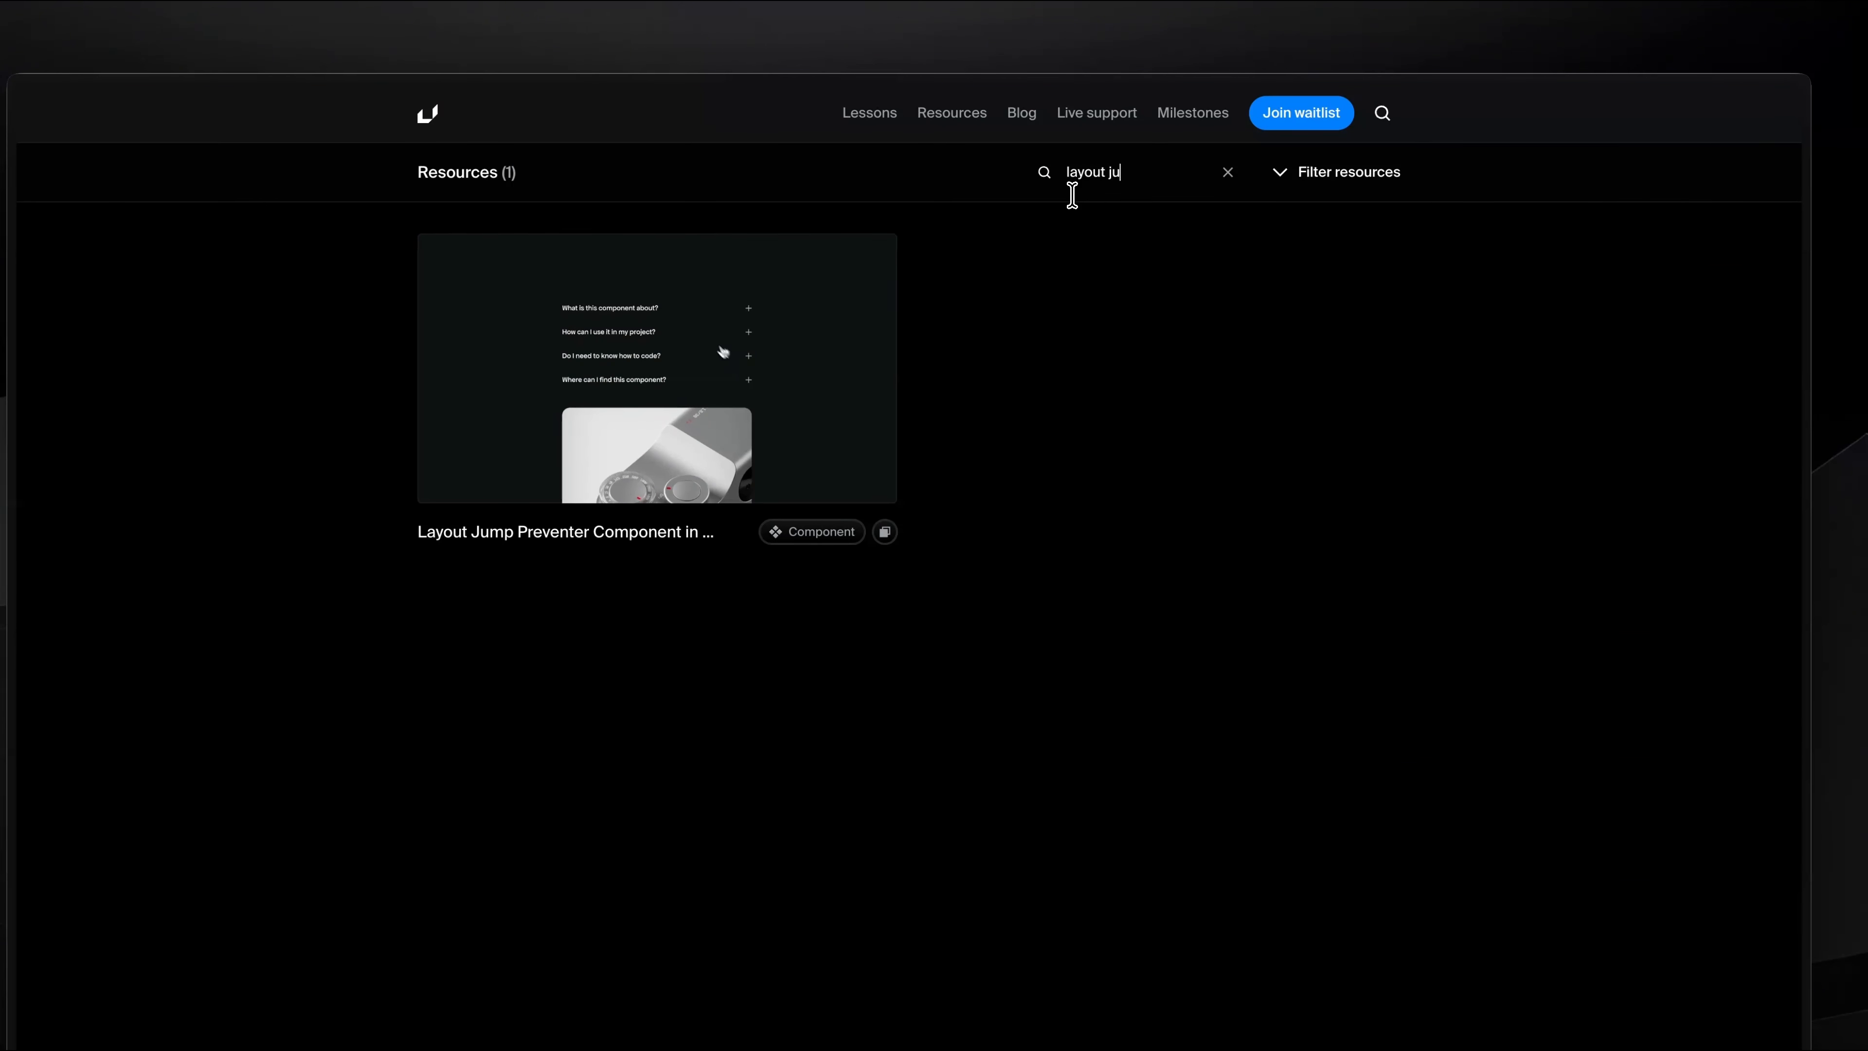
{"action": "left_click", "coordinate": [734, 361]}
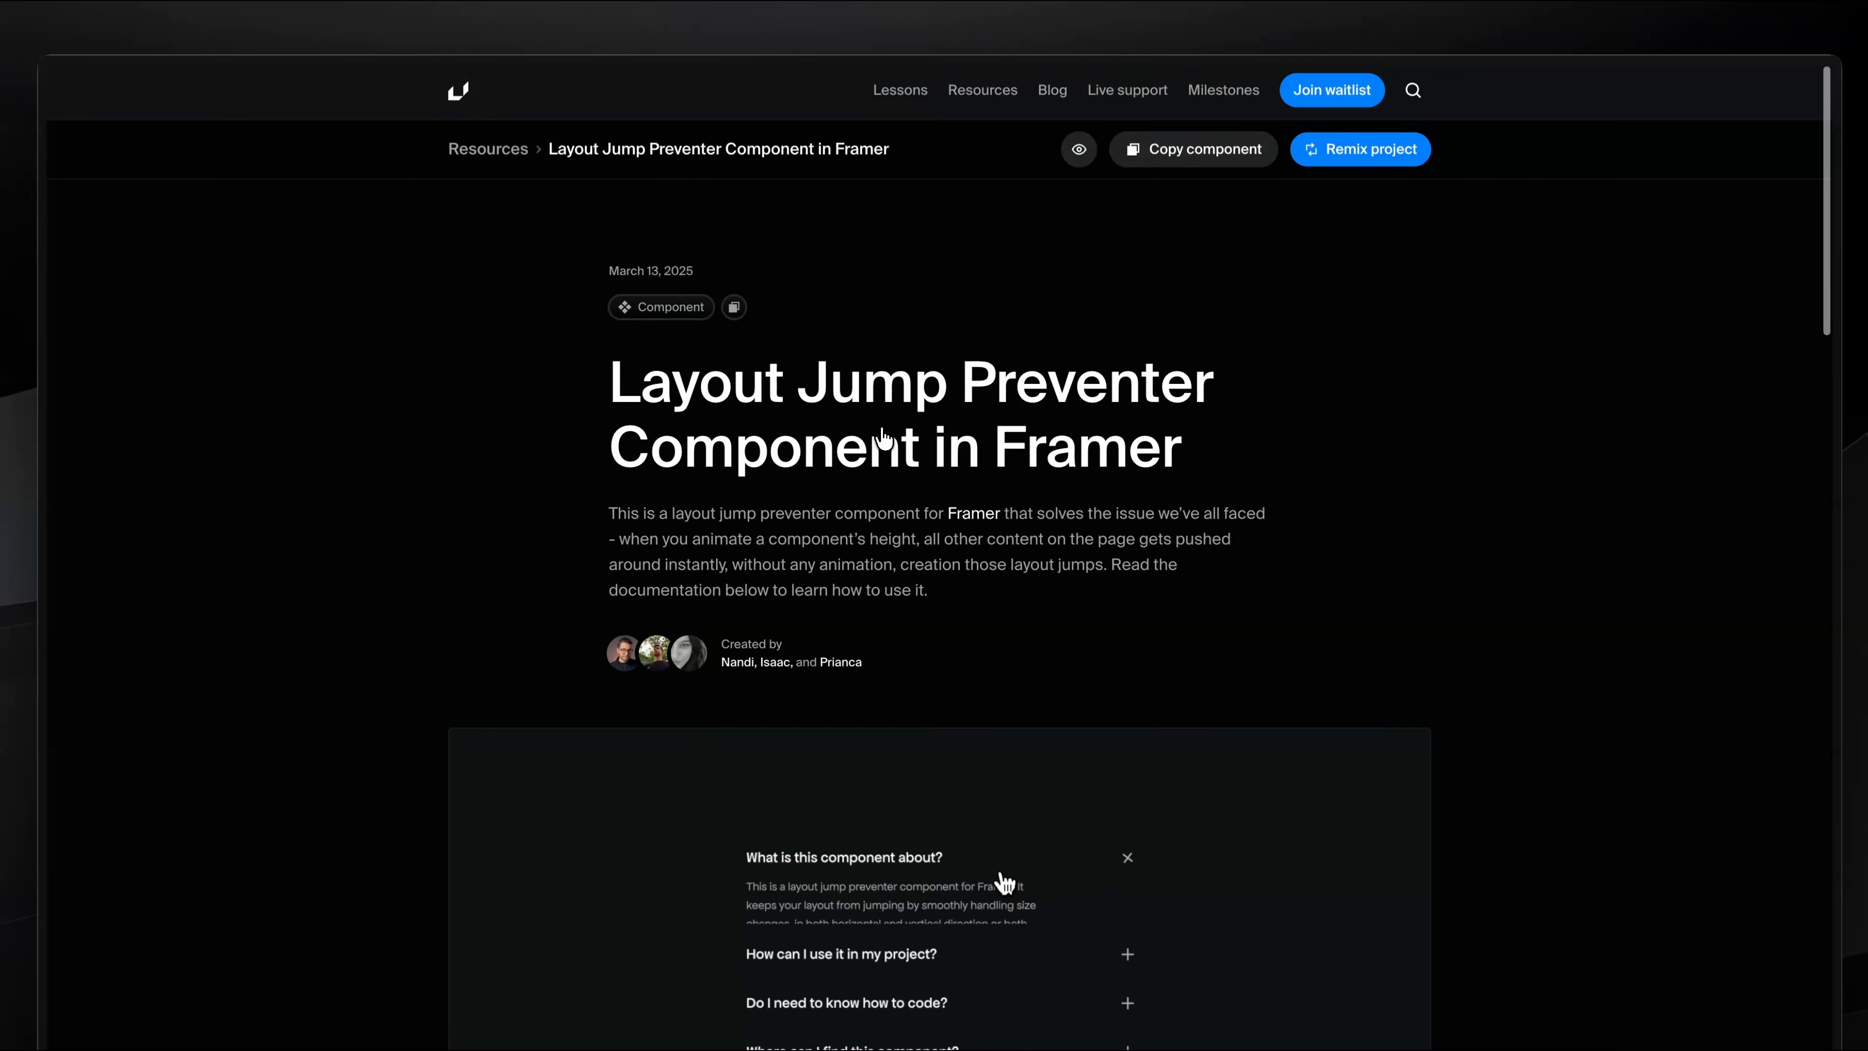
{"action": "left_click", "coordinate": [1199, 155]}
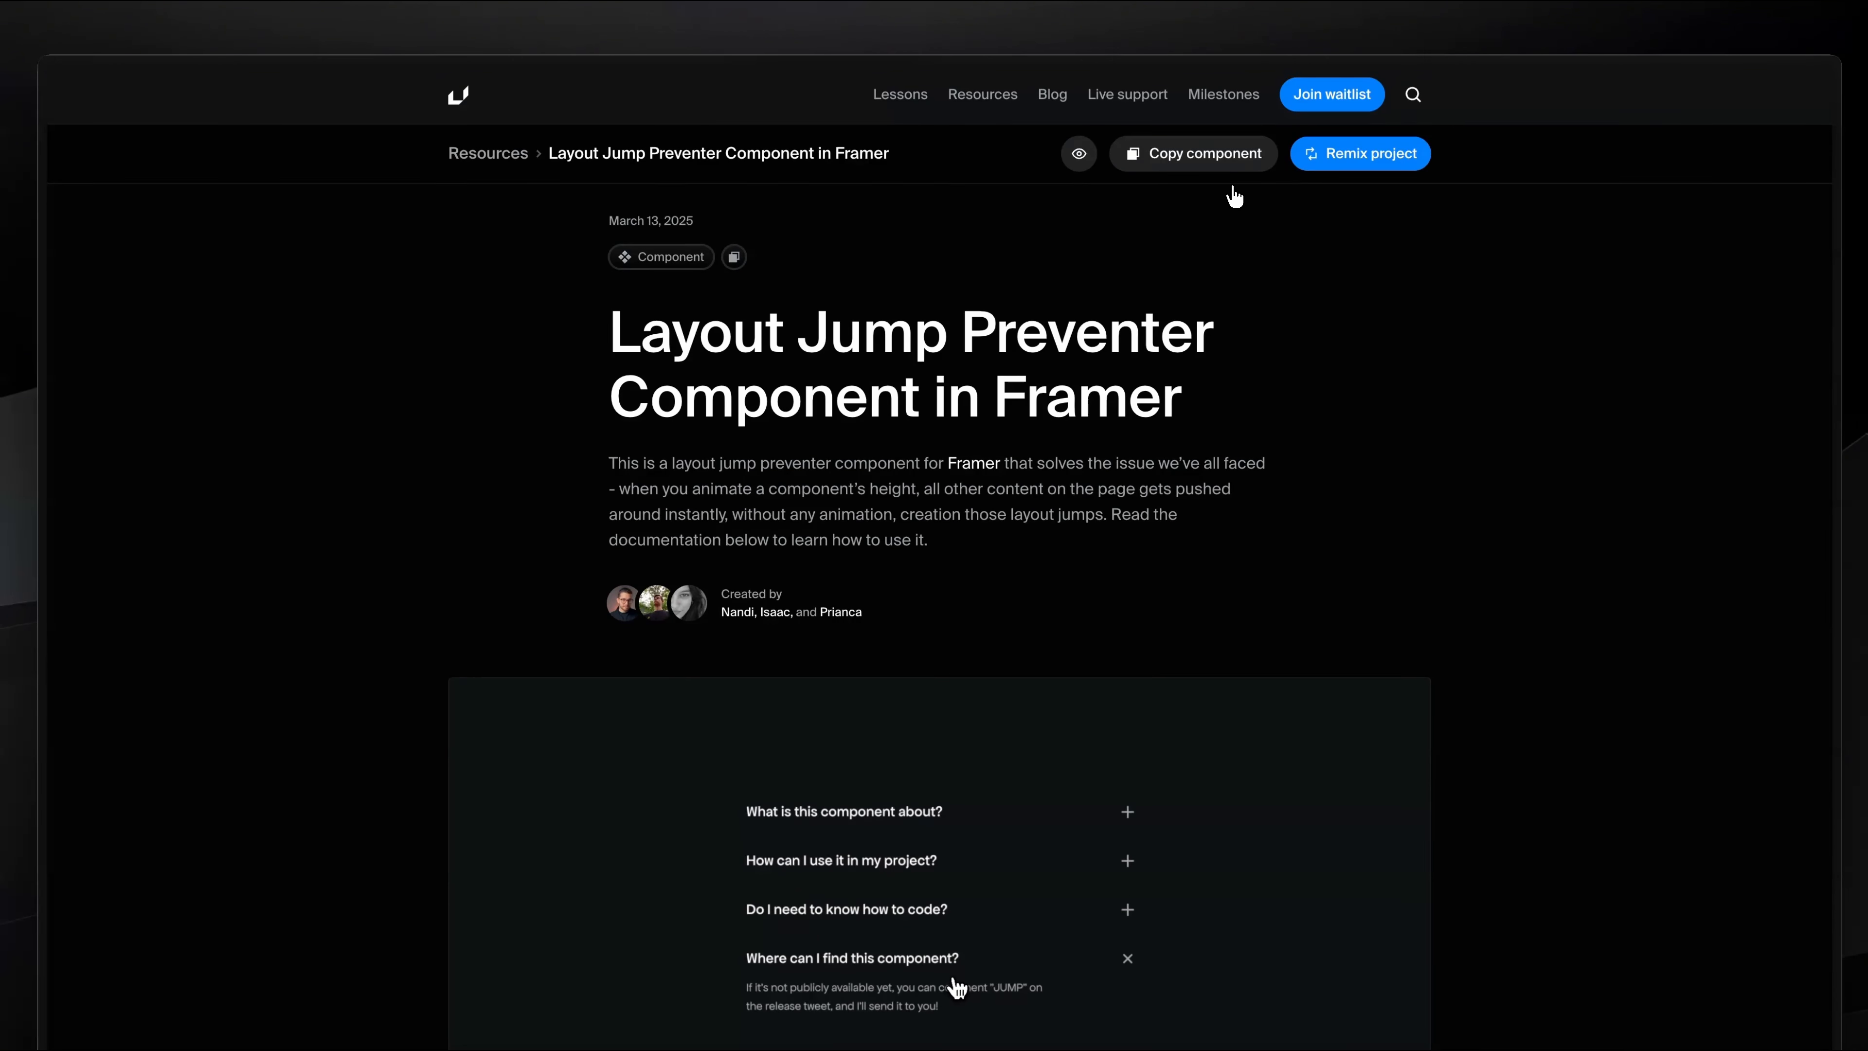
Step: Switch back to Framer, restore the editor interface, and open the Accordions component for editing
{"action": "key", "text": "super+Tab"}
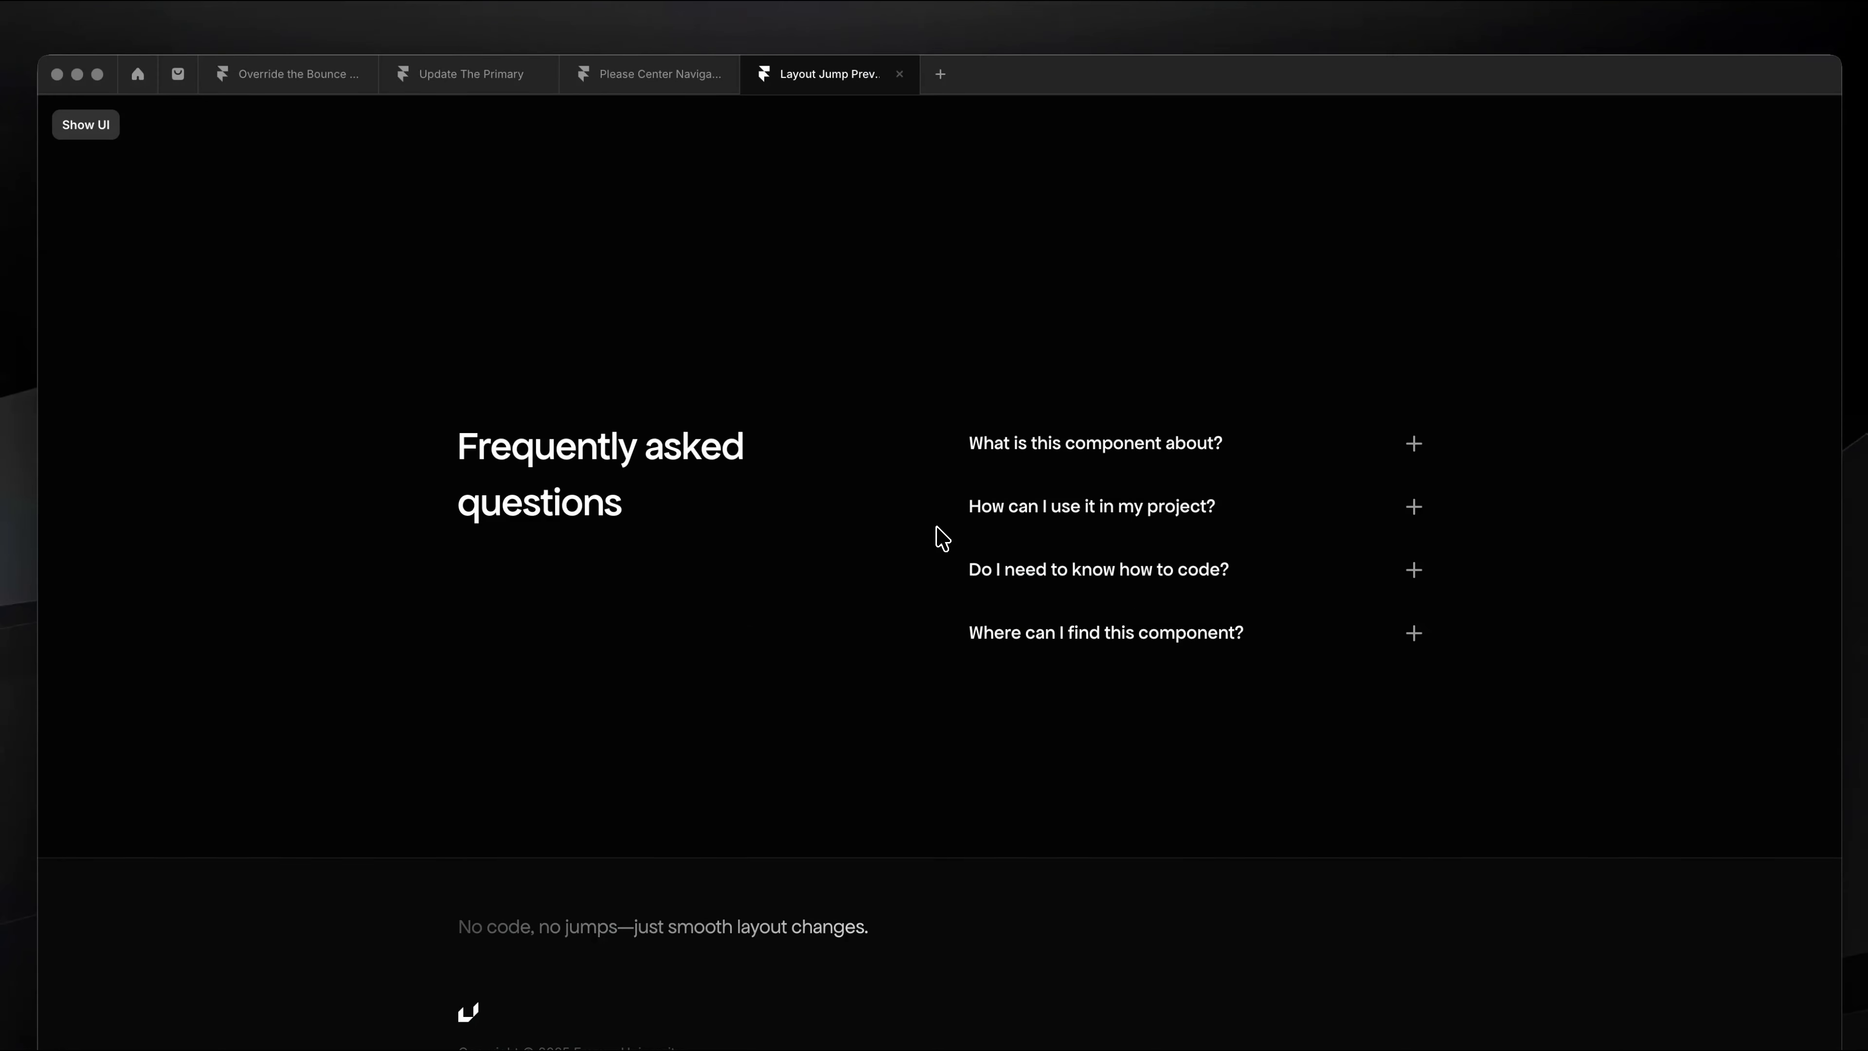
{"action": "key", "text": "super+backslash"}
{"action": "left_click", "coordinate": [1036, 526]}
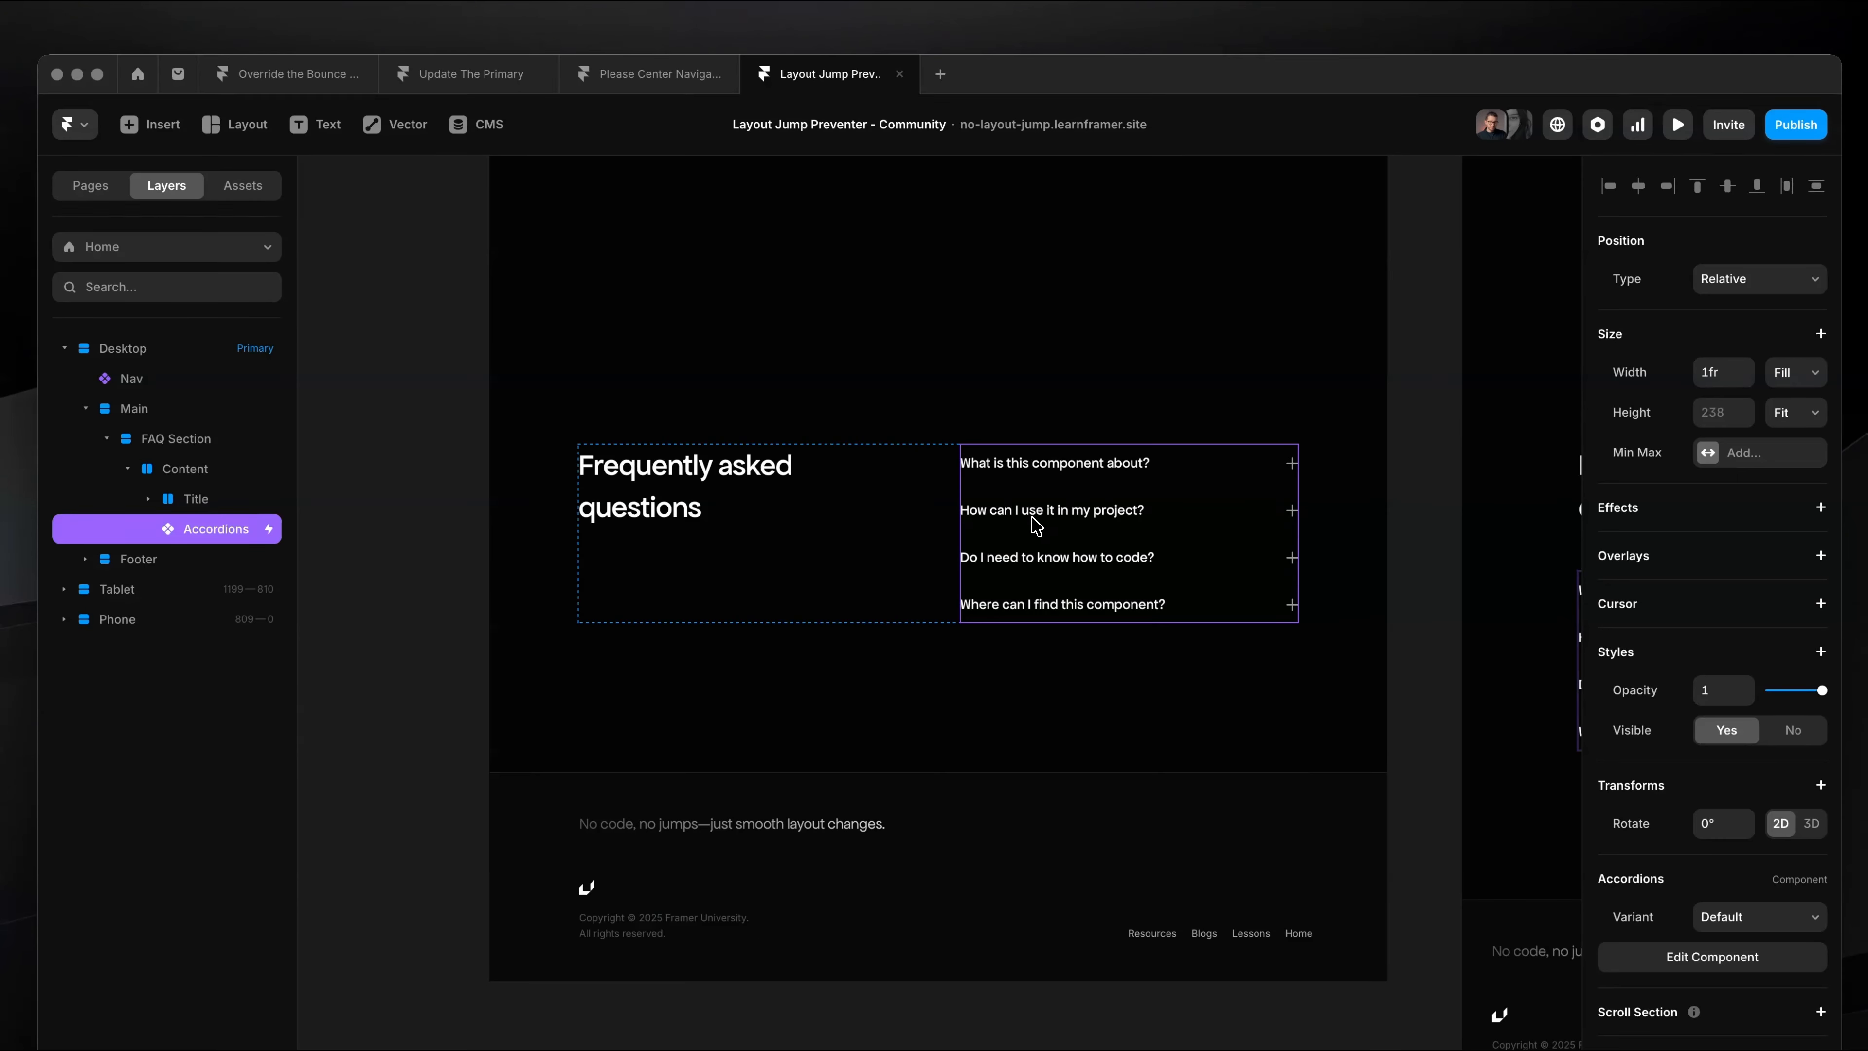
{"action": "double_click", "coordinate": [1120, 537]}
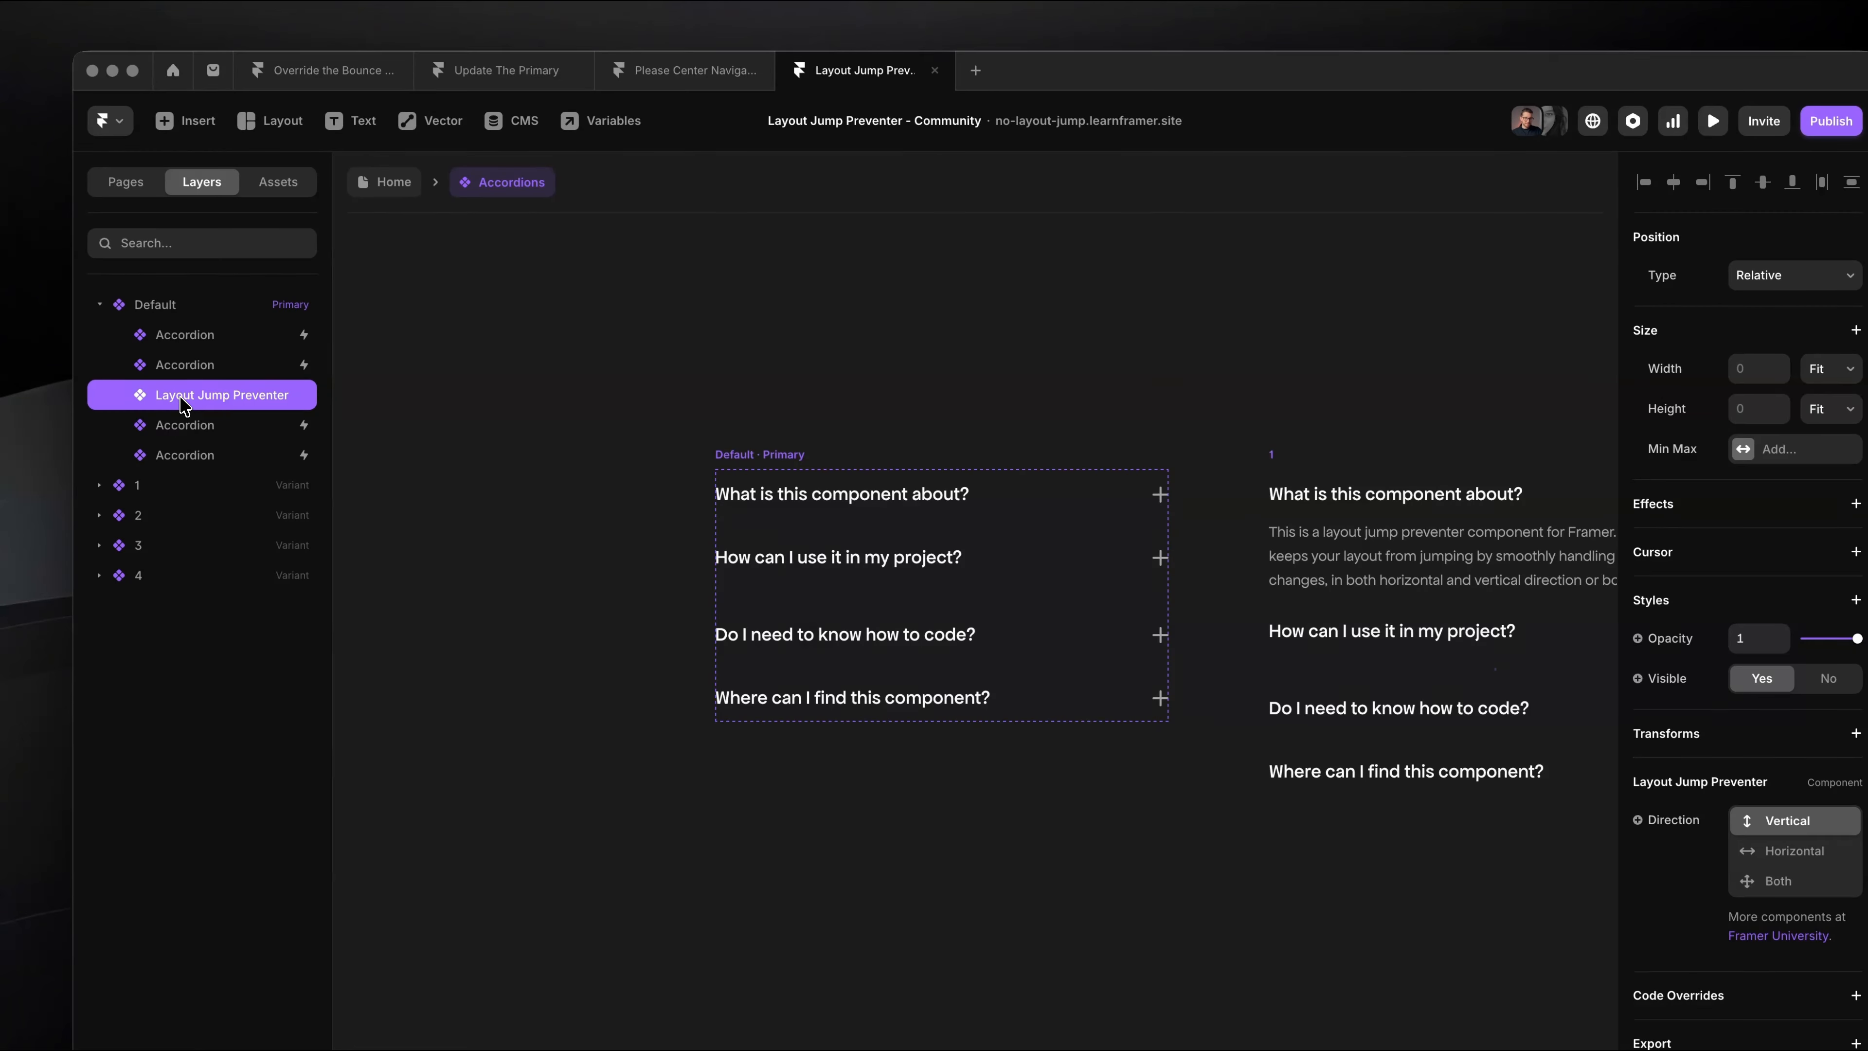
Step: Move Layout Jump Preventer above all accordions in the Default variant and set its position type to Absolute
{"action": "left_click_drag", "start_coordinate": [177, 324], "coordinate": [195, 345]}
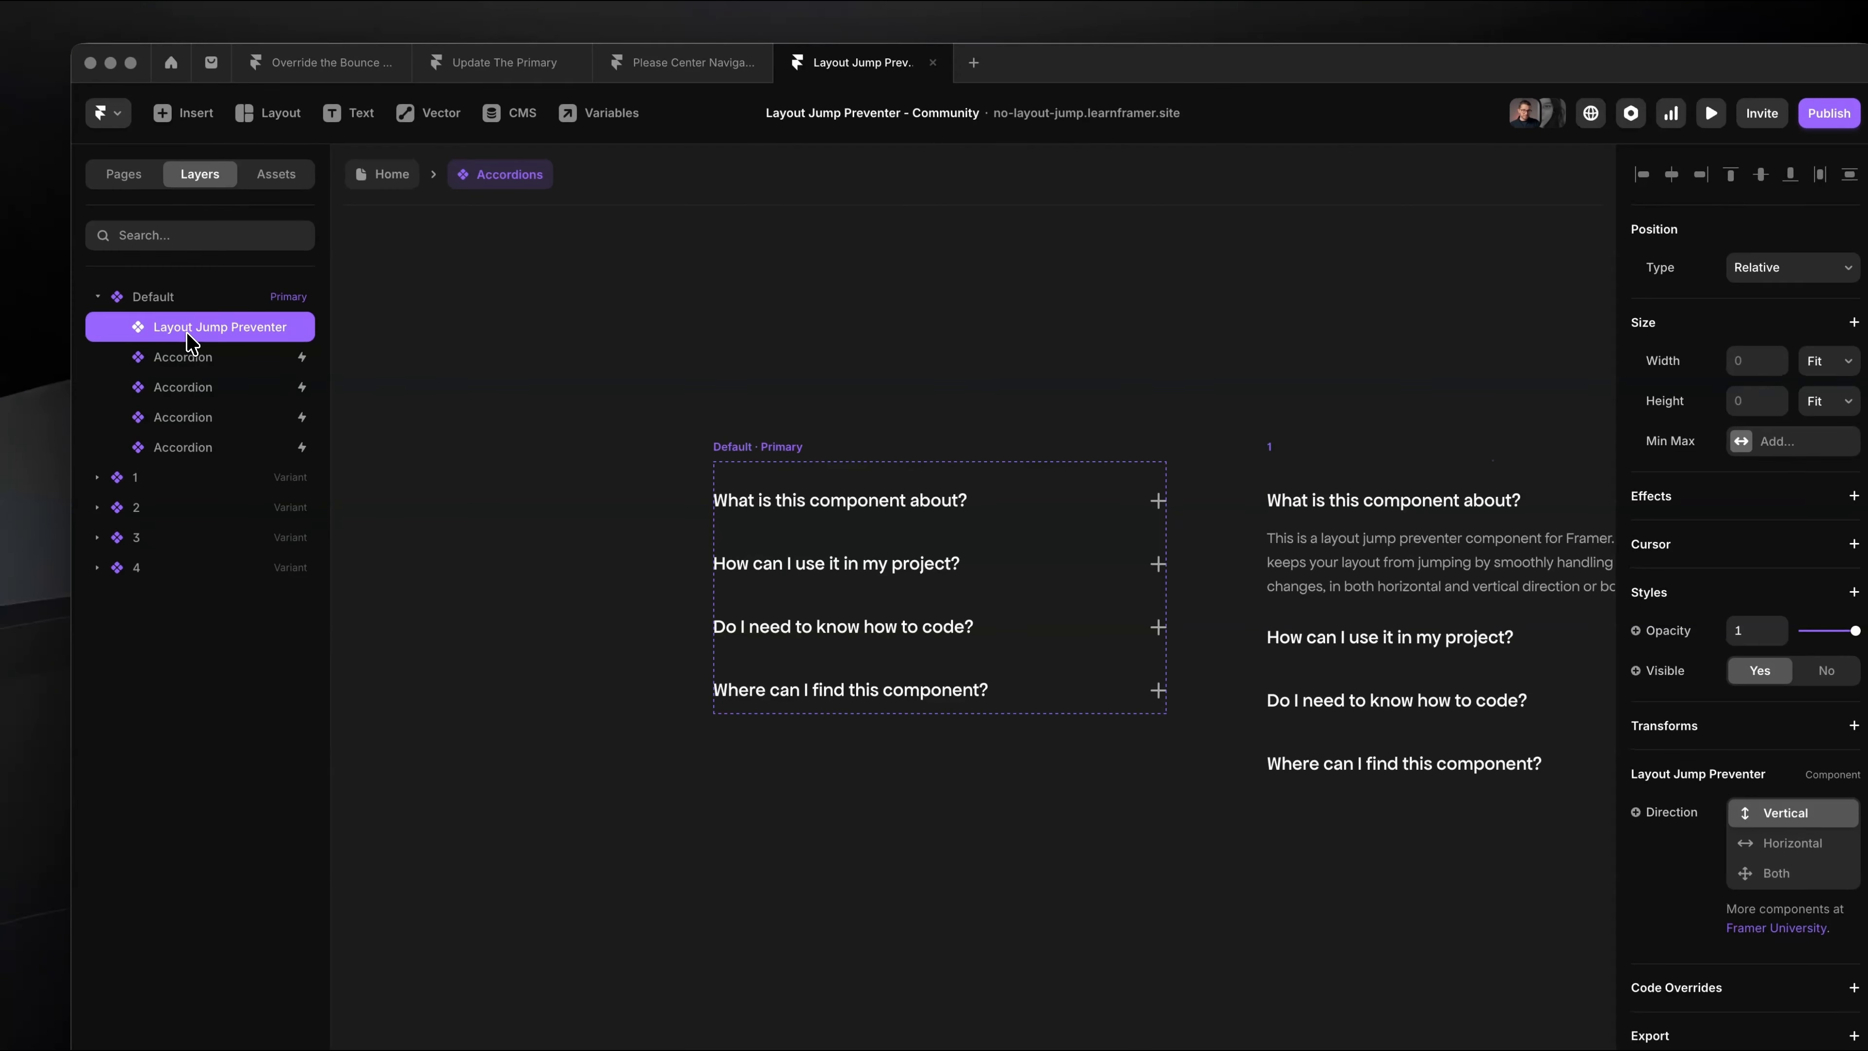
{"action": "scroll", "coordinate": [860, 500], "scroll_direction": "up", "scroll_amount": 4}
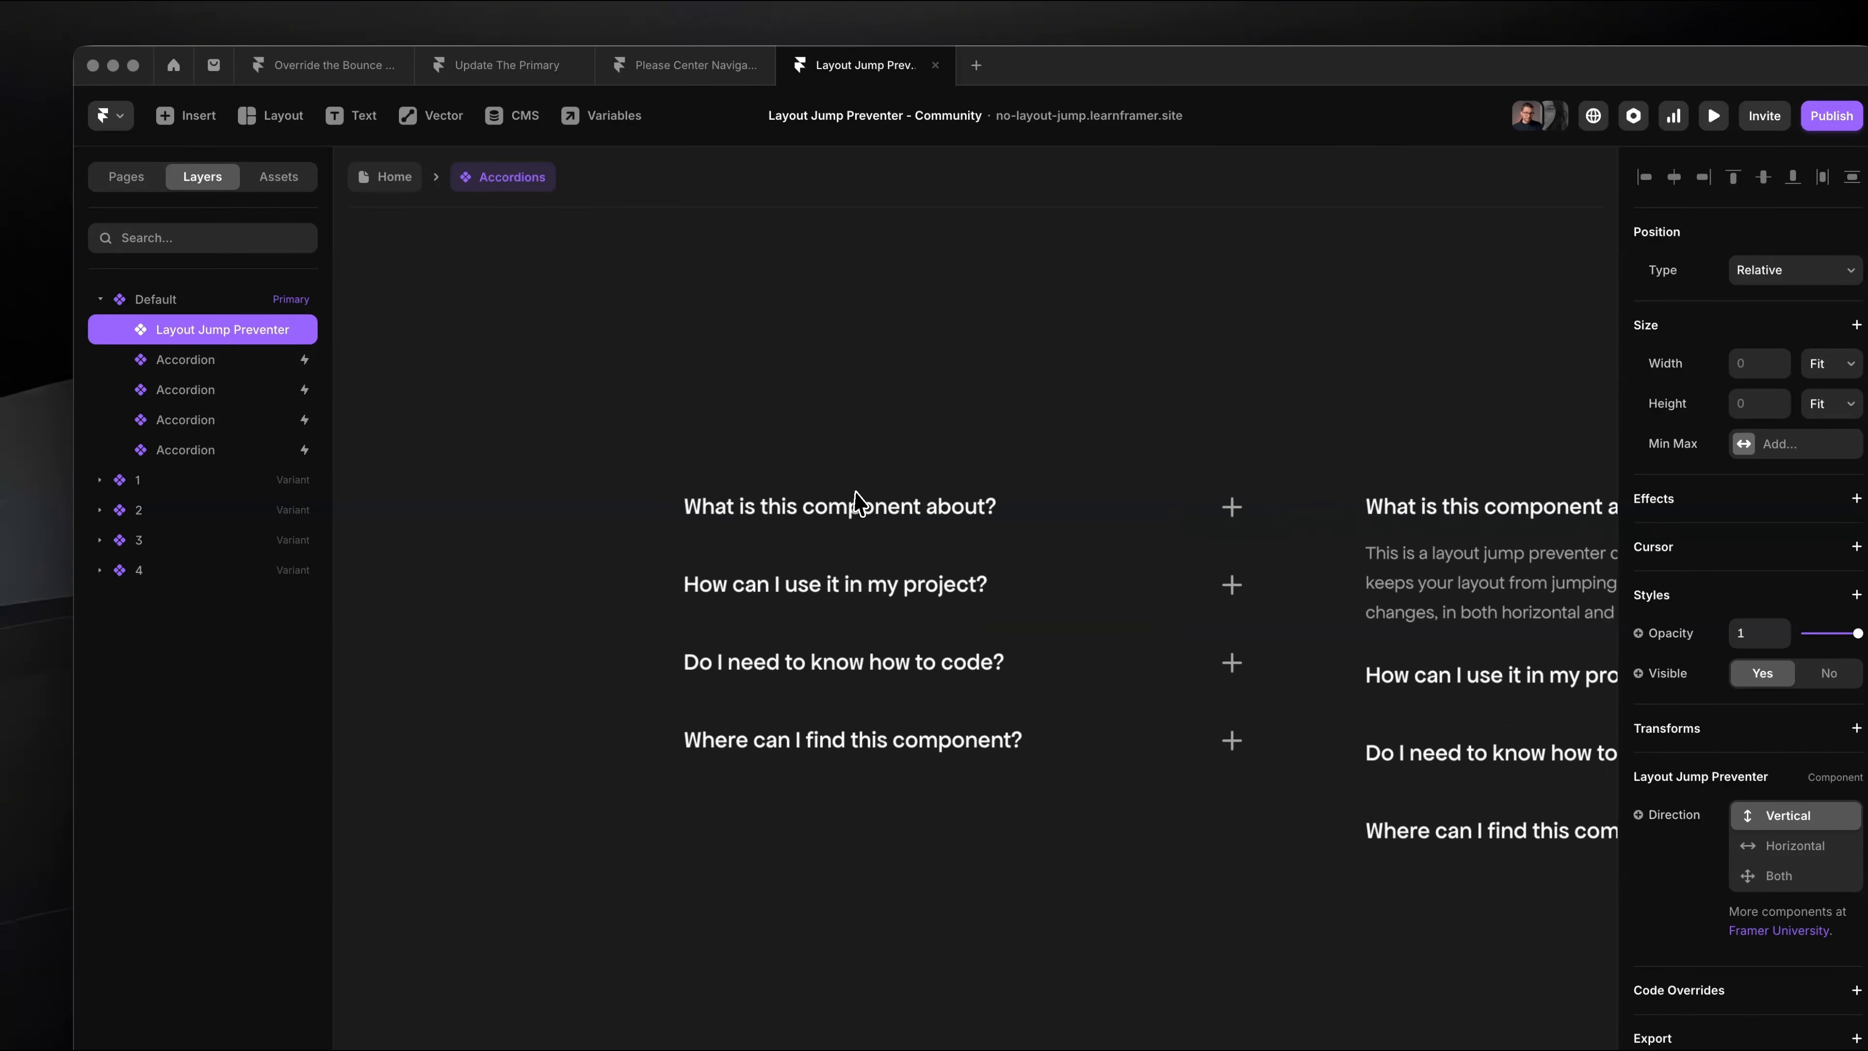
{"action": "scroll", "coordinate": [857, 494], "scroll_direction": "down", "scroll_amount": 1}
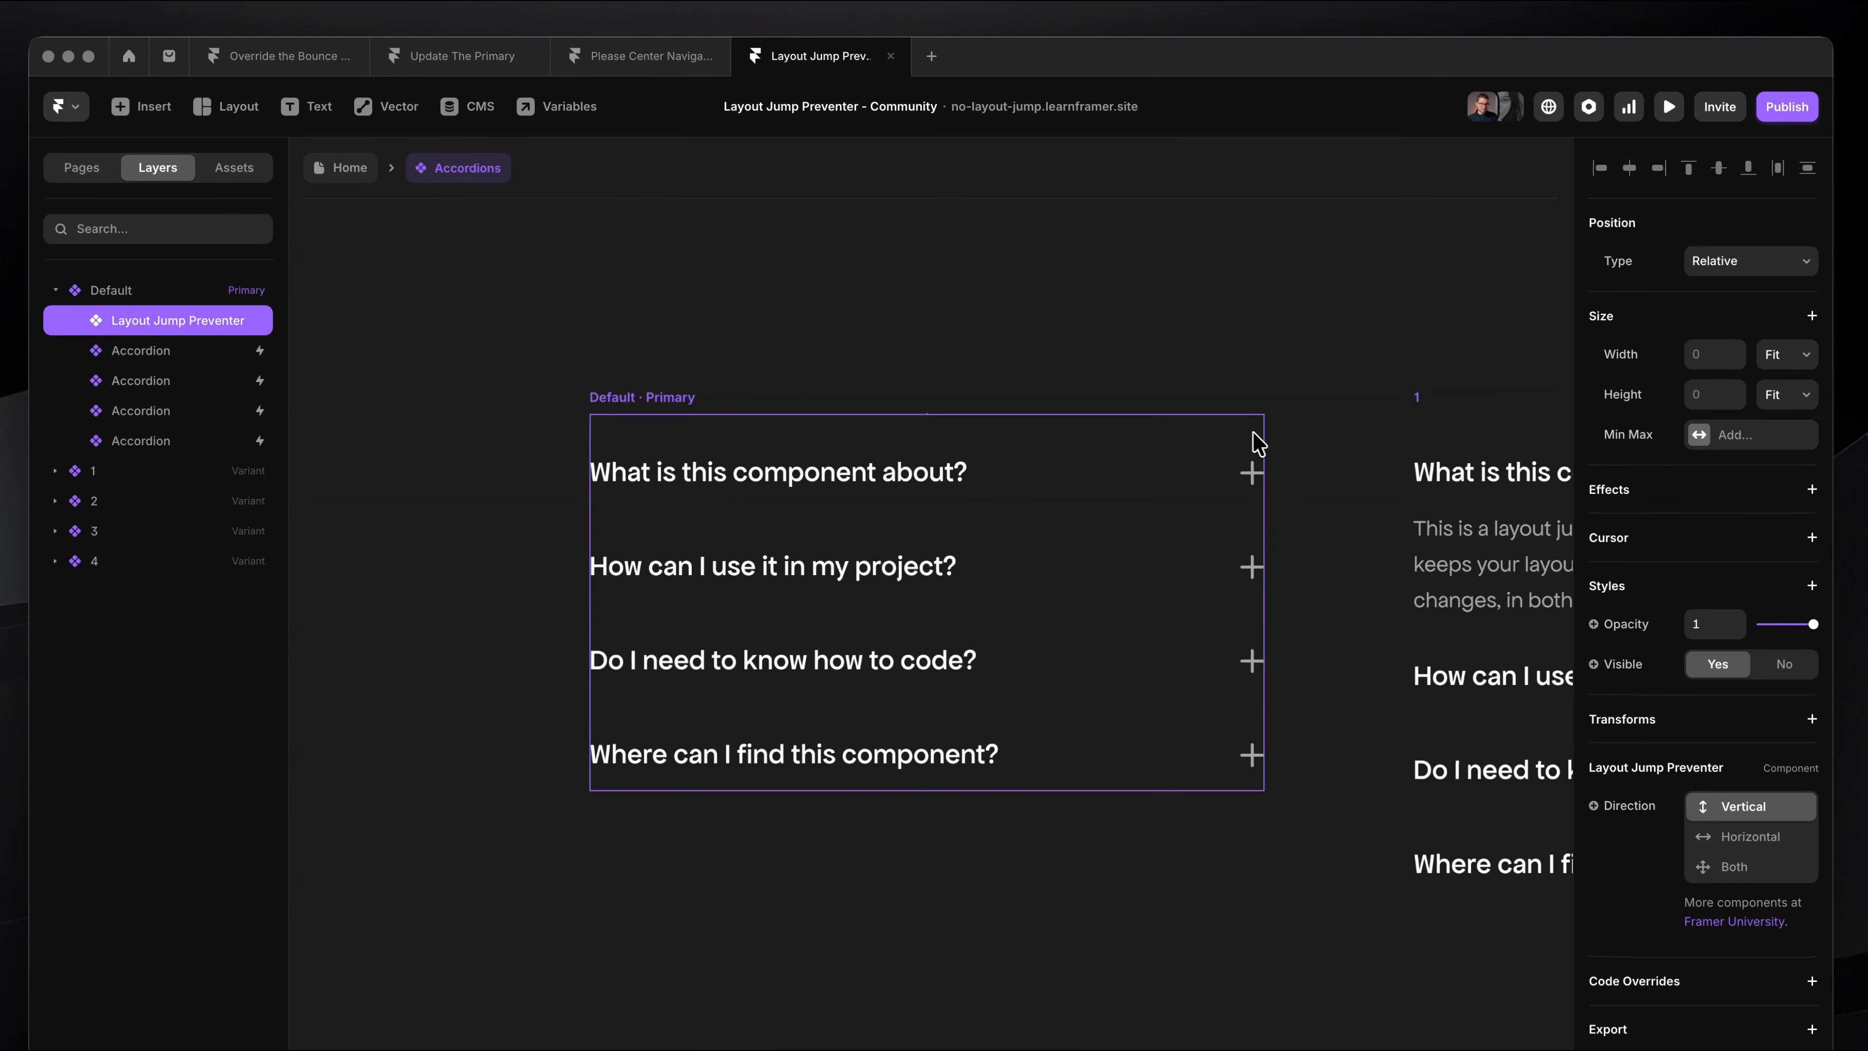
{"action": "left_click", "coordinate": [1704, 270]}
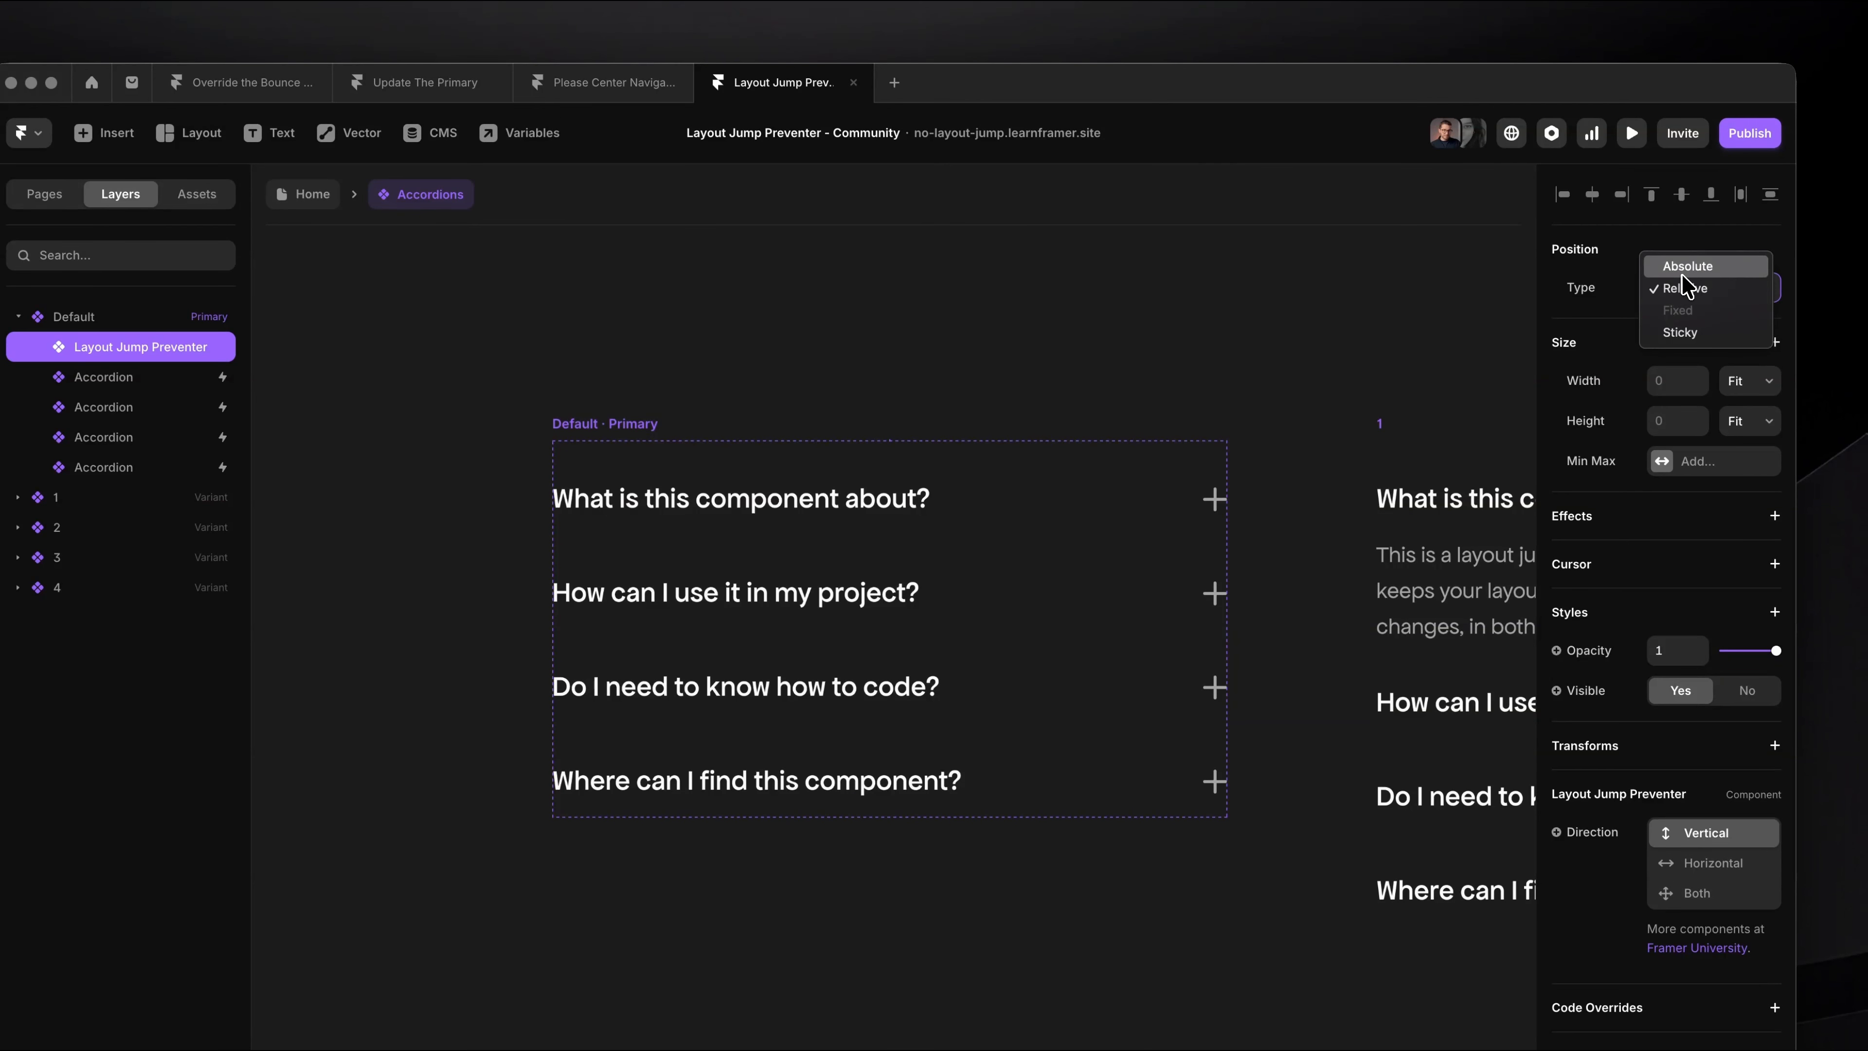
{"action": "left_click", "coordinate": [1683, 271]}
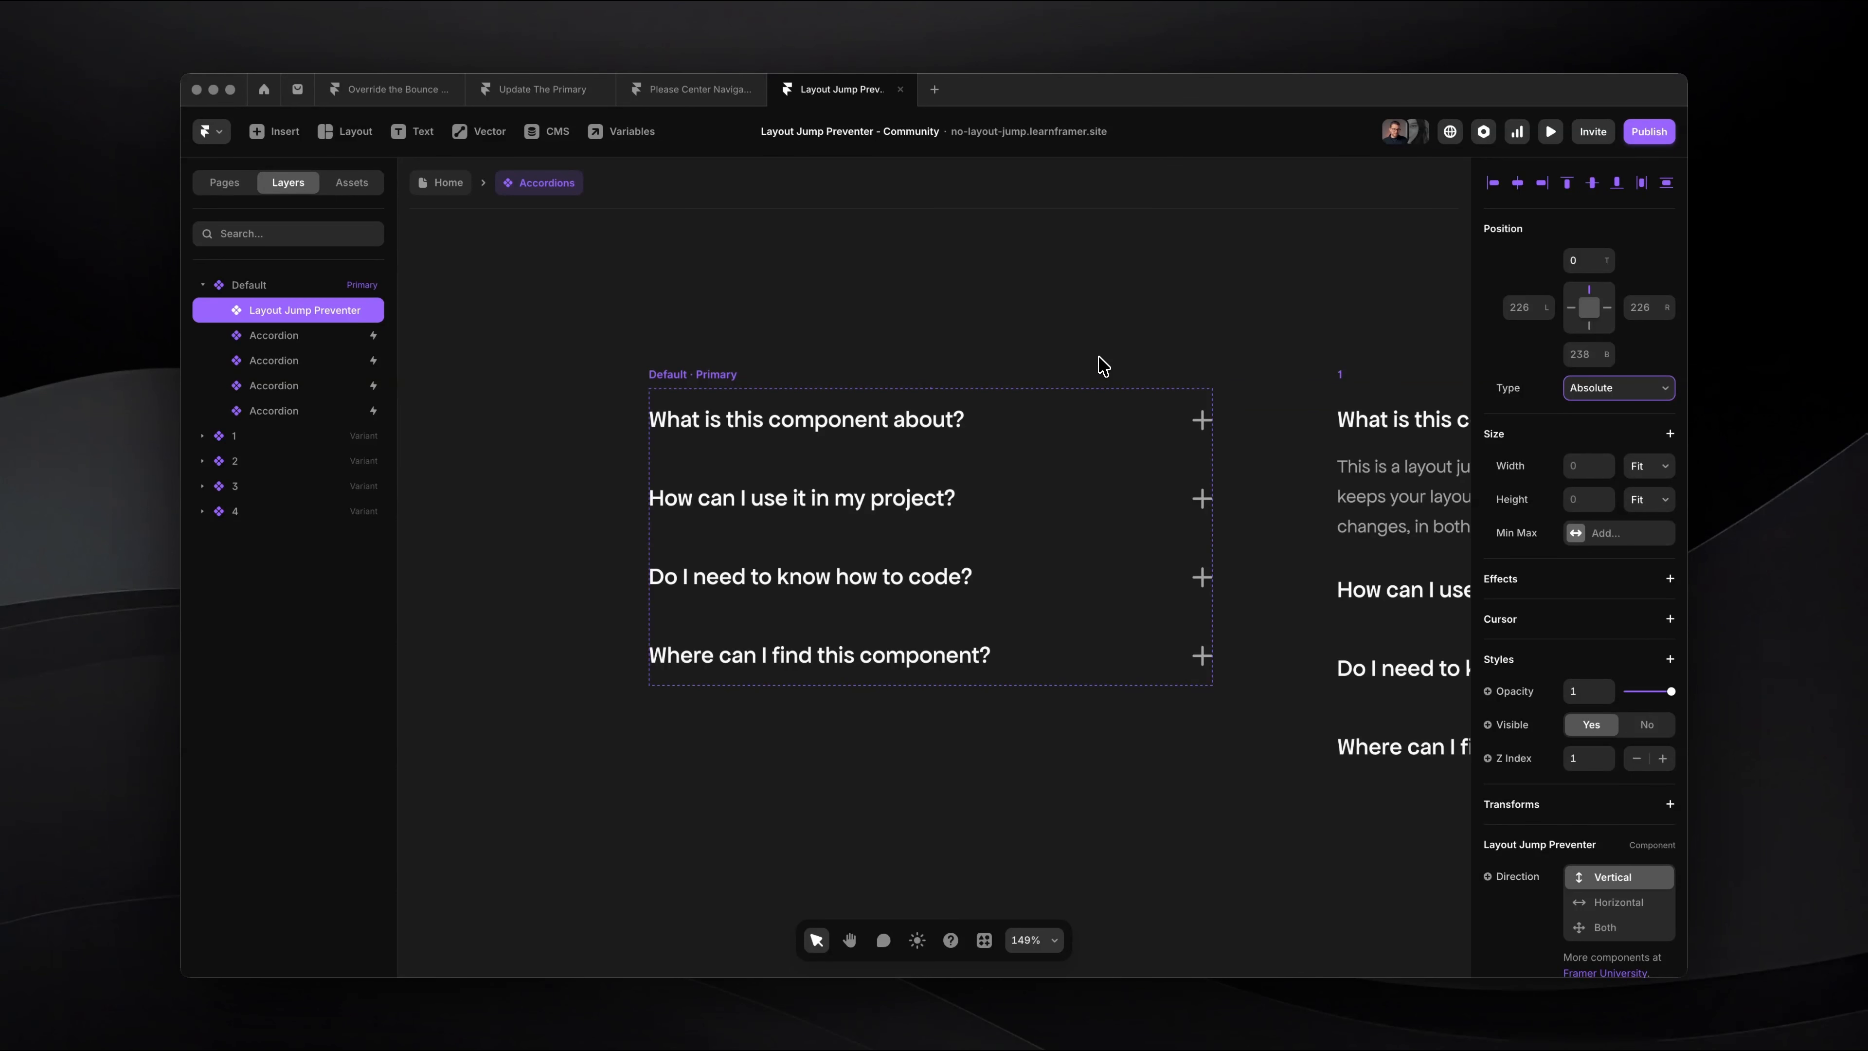
Step: Switch the Layout Jump Preventer's direction to Horizontal, to Both, and back to Vertical
{"action": "left_click", "coordinate": [810, 420]}
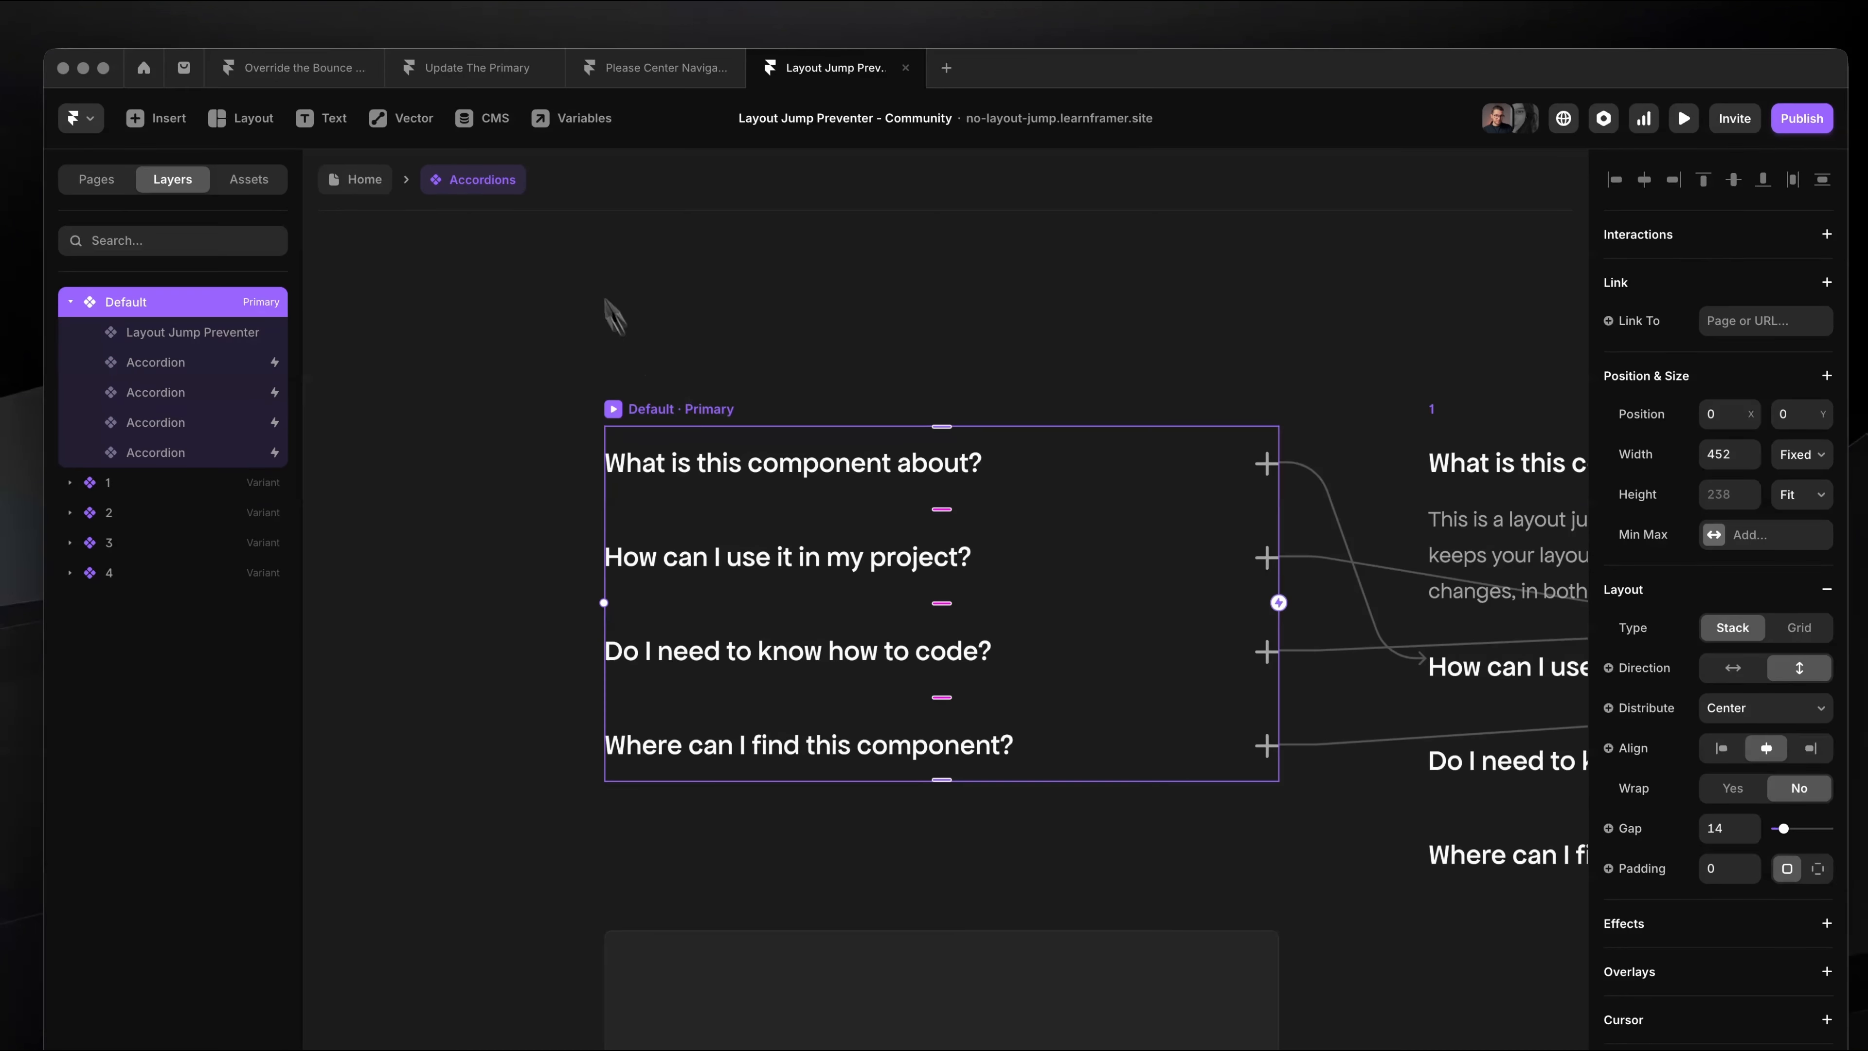
{"action": "left_click", "coordinate": [201, 335]}
{"action": "scroll", "coordinate": [1828, 706], "scroll_direction": "down", "scroll_amount": 3}
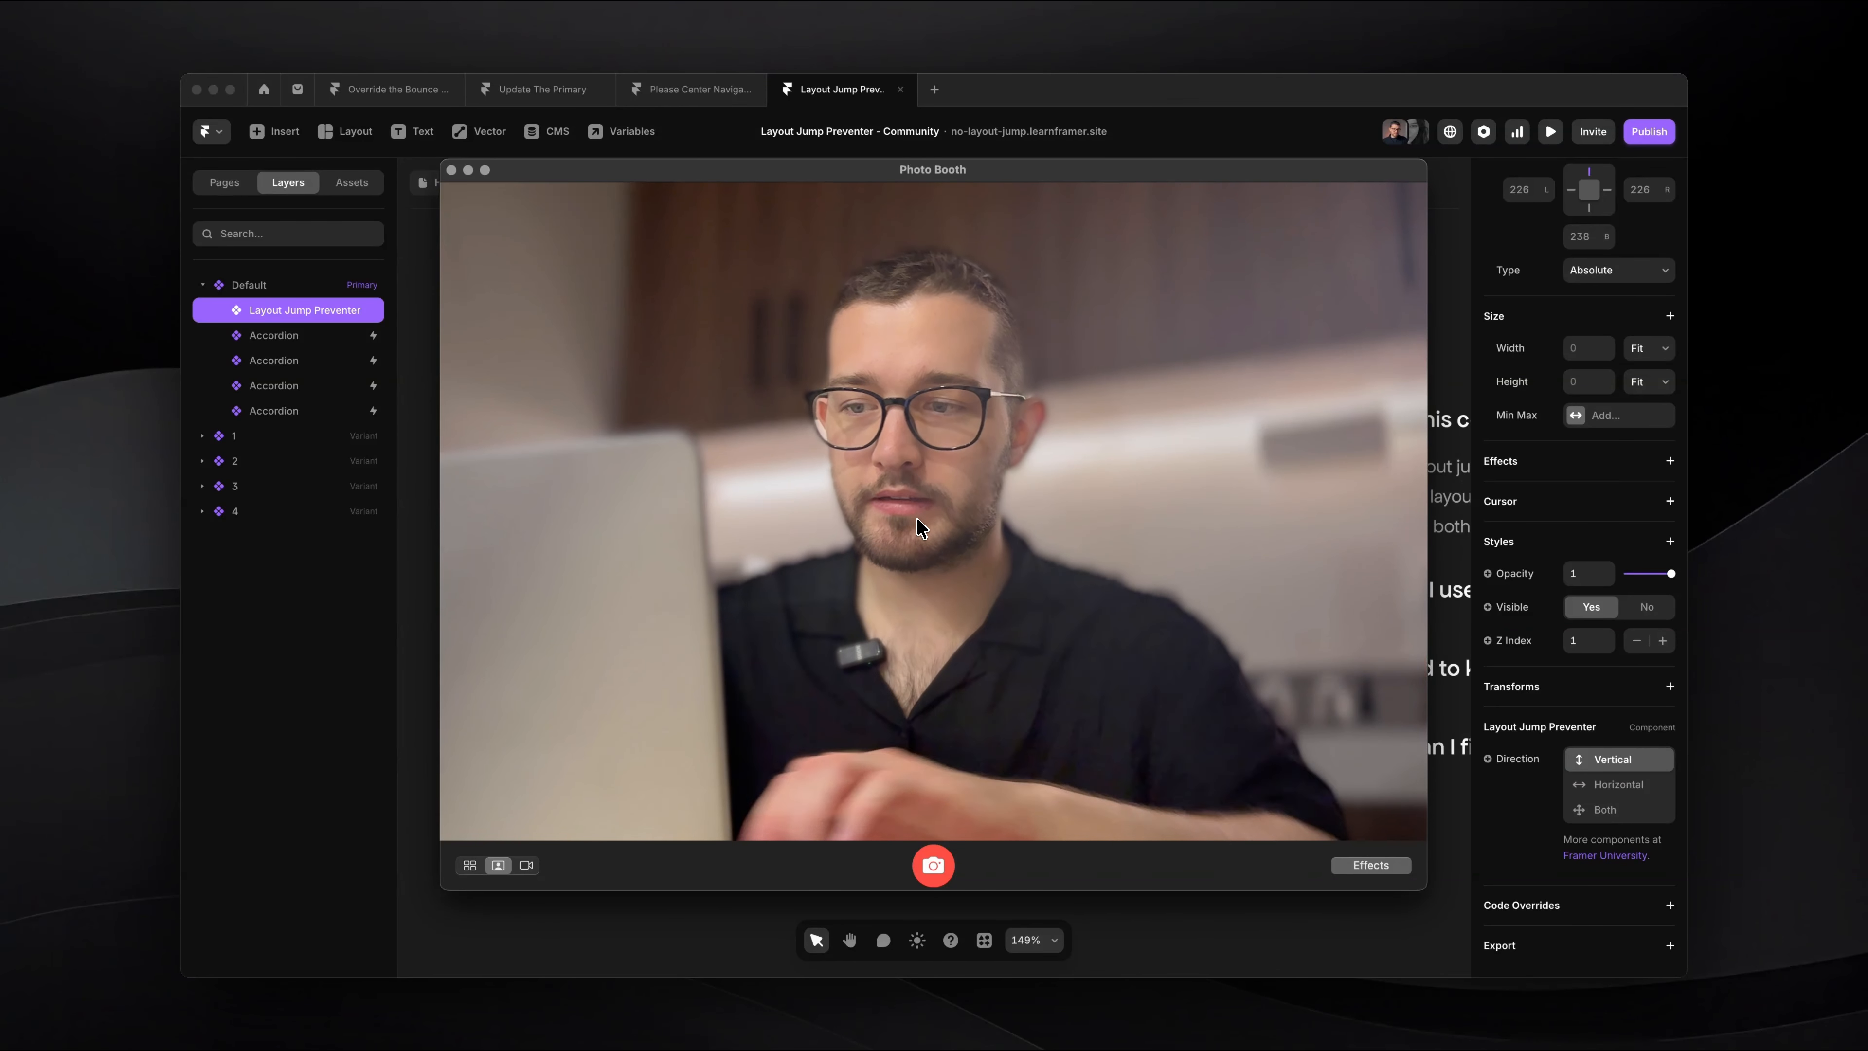
{"action": "left_click", "coordinate": [1599, 778]}
{"action": "left_click", "coordinate": [1620, 785]}
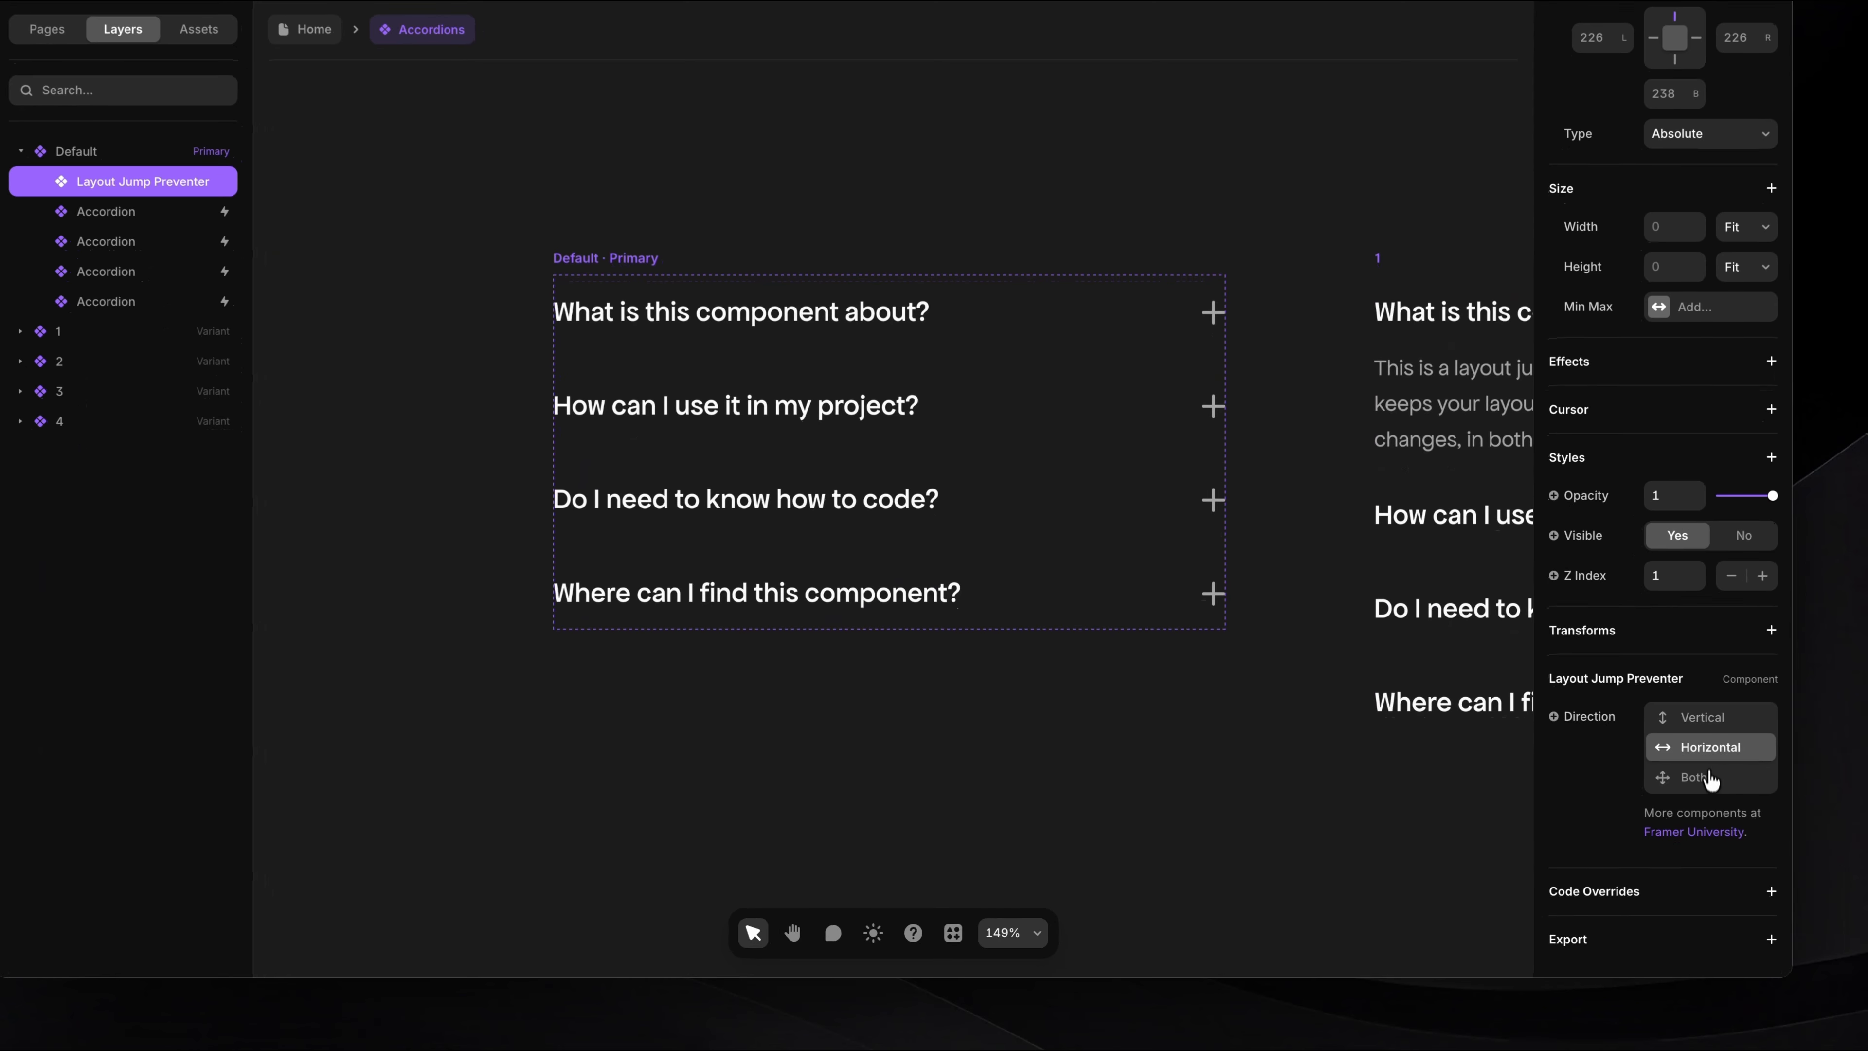
{"action": "left_click", "coordinate": [1619, 810]}
{"action": "left_click", "coordinate": [1721, 725]}
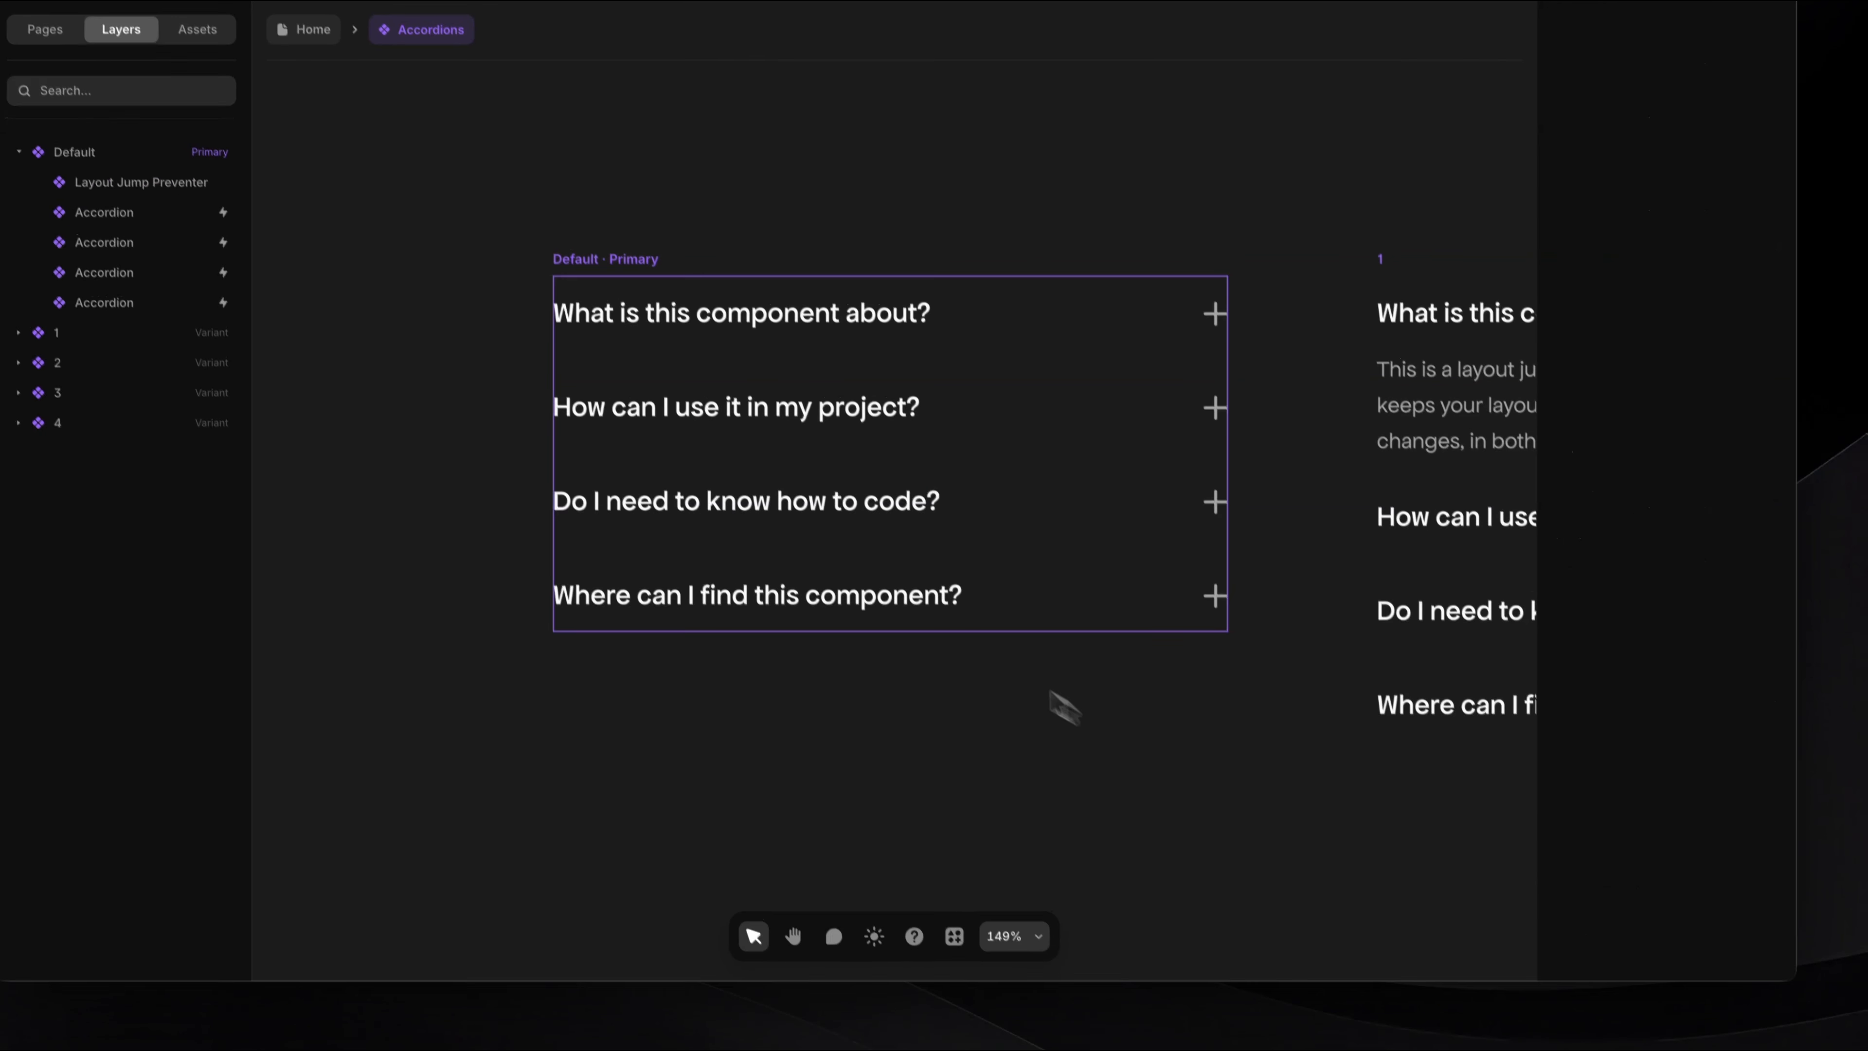
Step: Return to the Home page and display the FAQ section with the editor interface hidden
{"action": "left_click", "coordinate": [311, 26]}
{"action": "left_click", "coordinate": [680, 339]}
{"action": "key", "text": "Escape"}
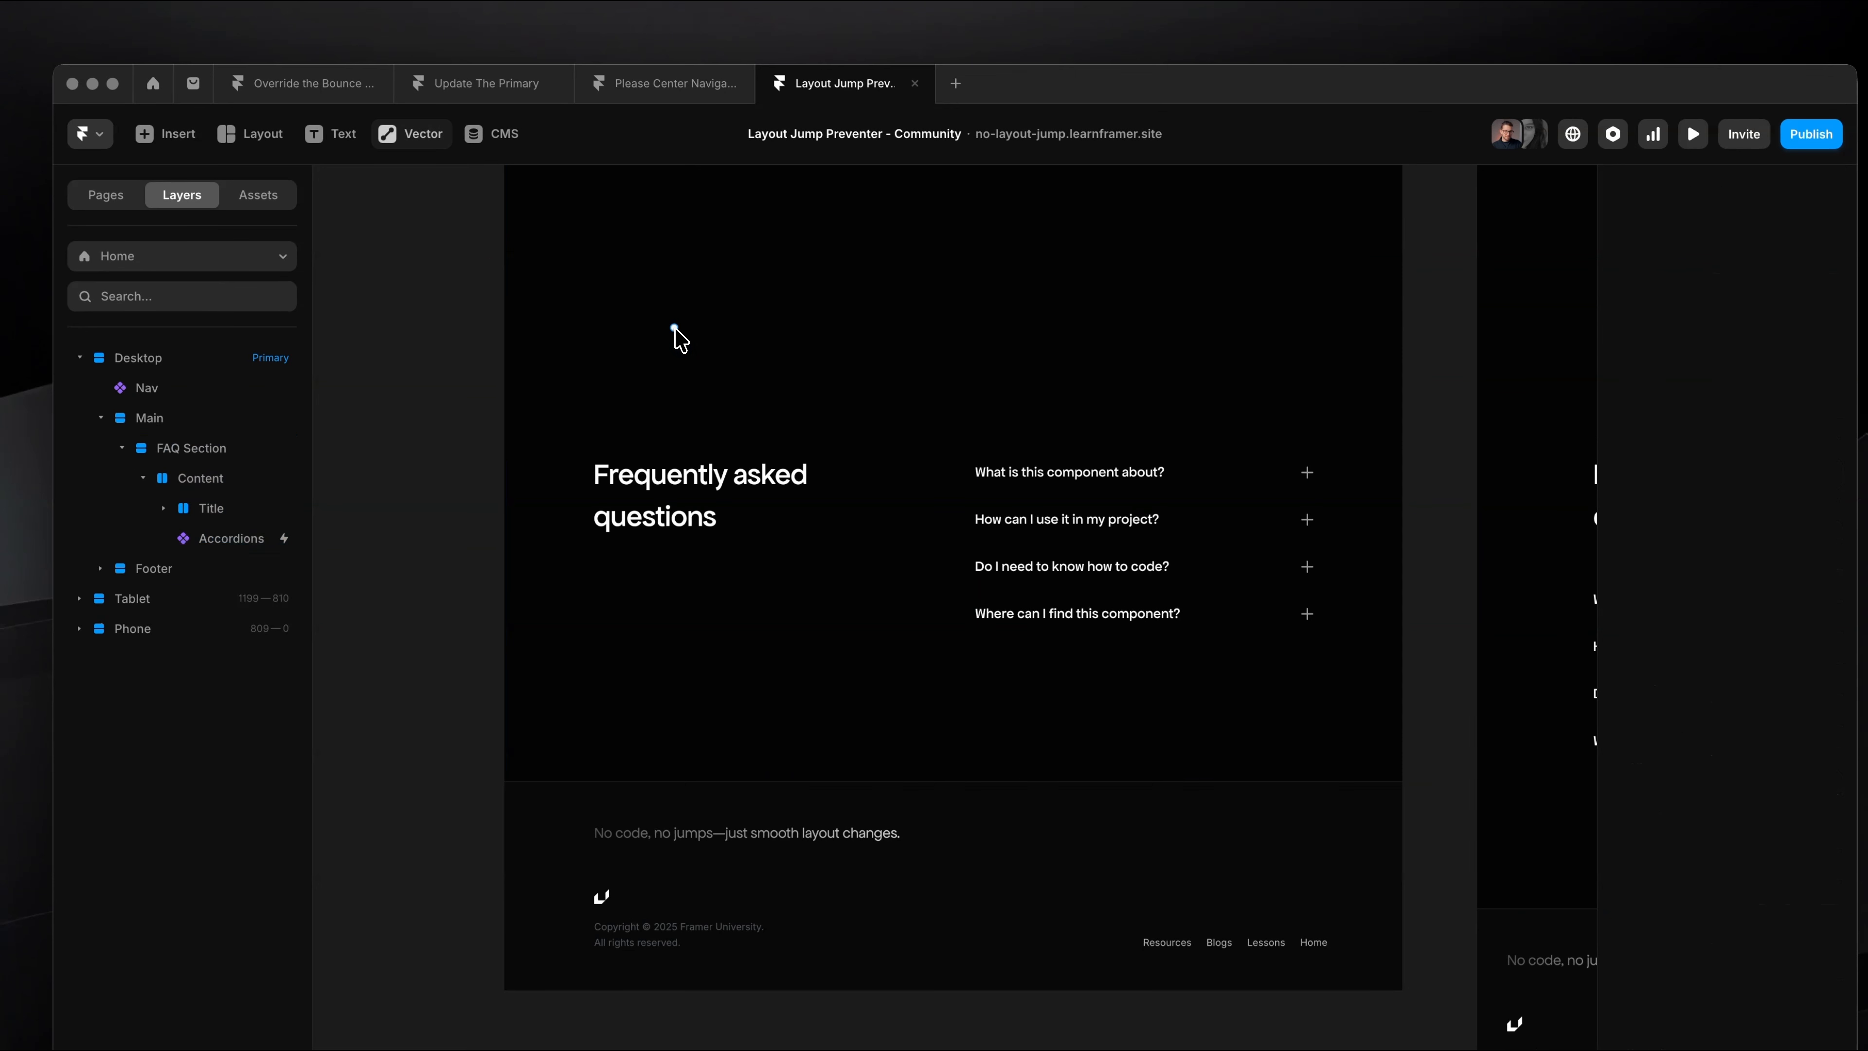
{"action": "key", "text": "super+backslash"}
{"action": "scroll", "coordinate": [750, 442], "scroll_direction": "down", "scroll_amount": 3}
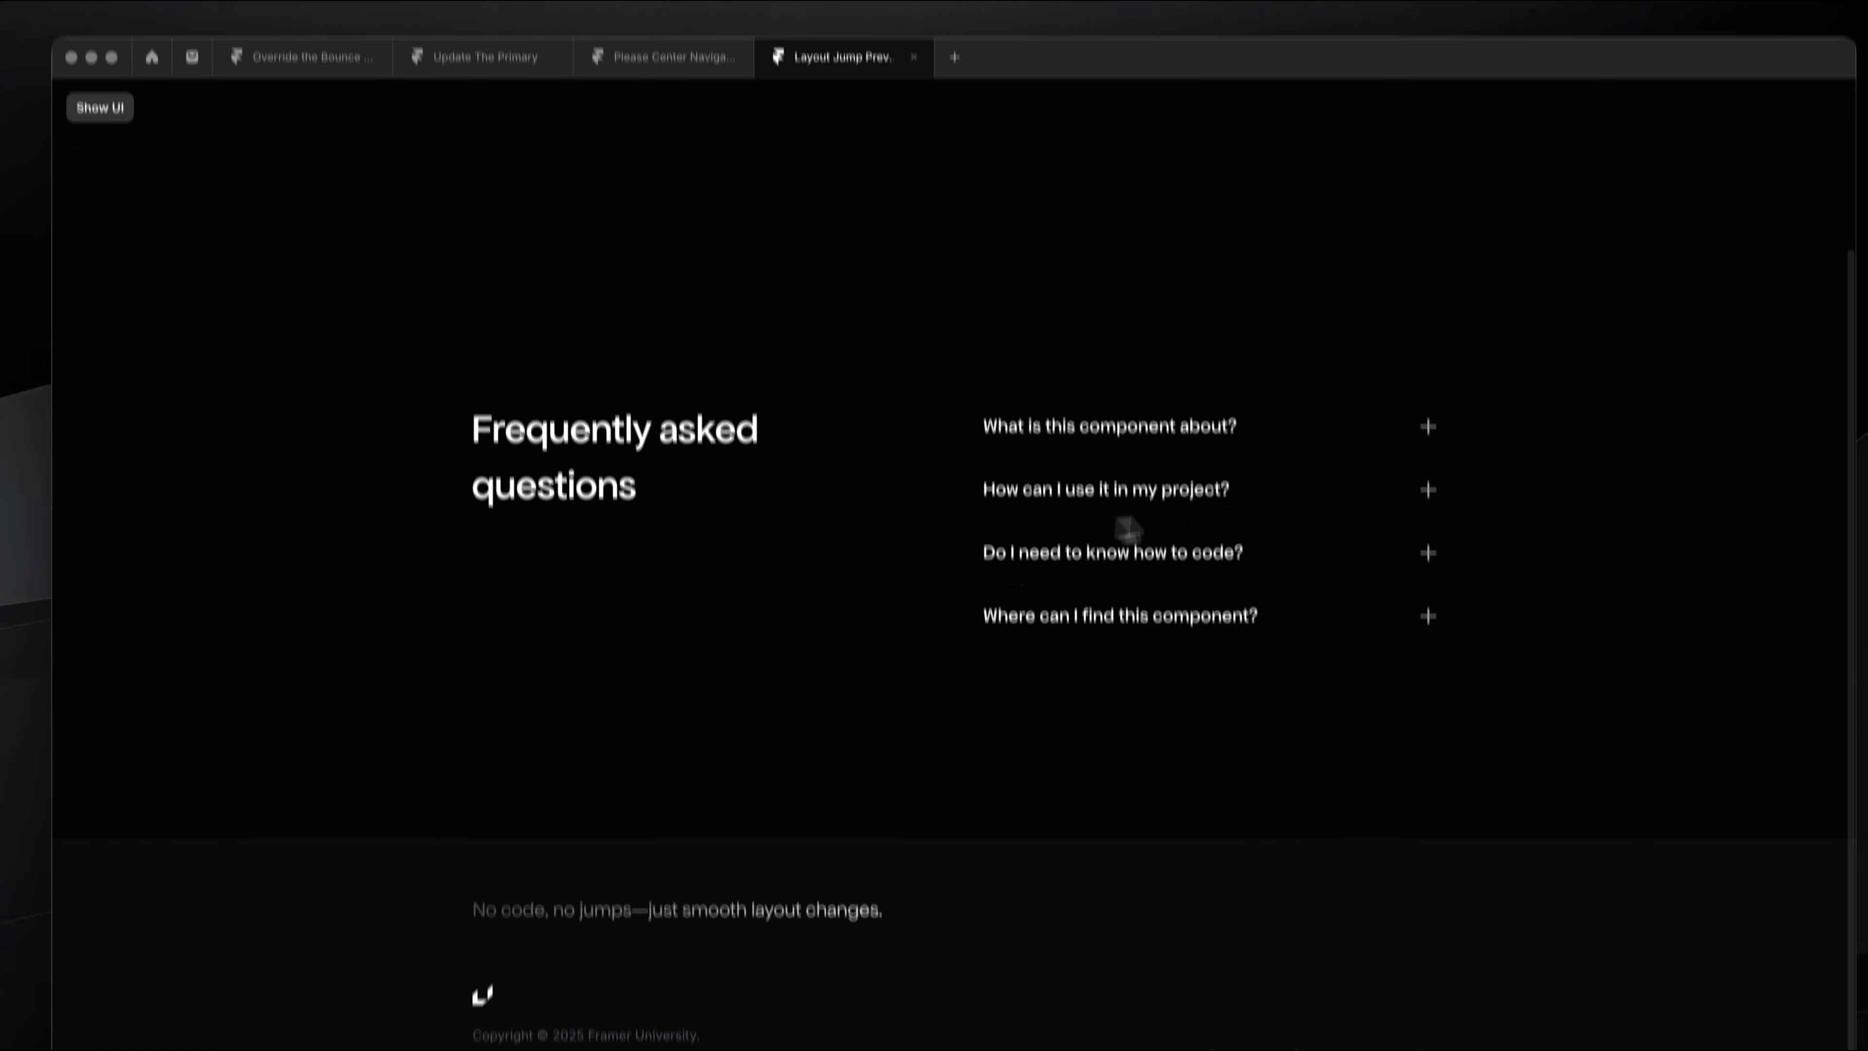
Step: Expand and collapse all four FAQ questions repeatedly to test how smoothly the footer below moves
{"action": "left_click", "coordinate": [1156, 655]}
{"action": "left_click", "coordinate": [1150, 535]}
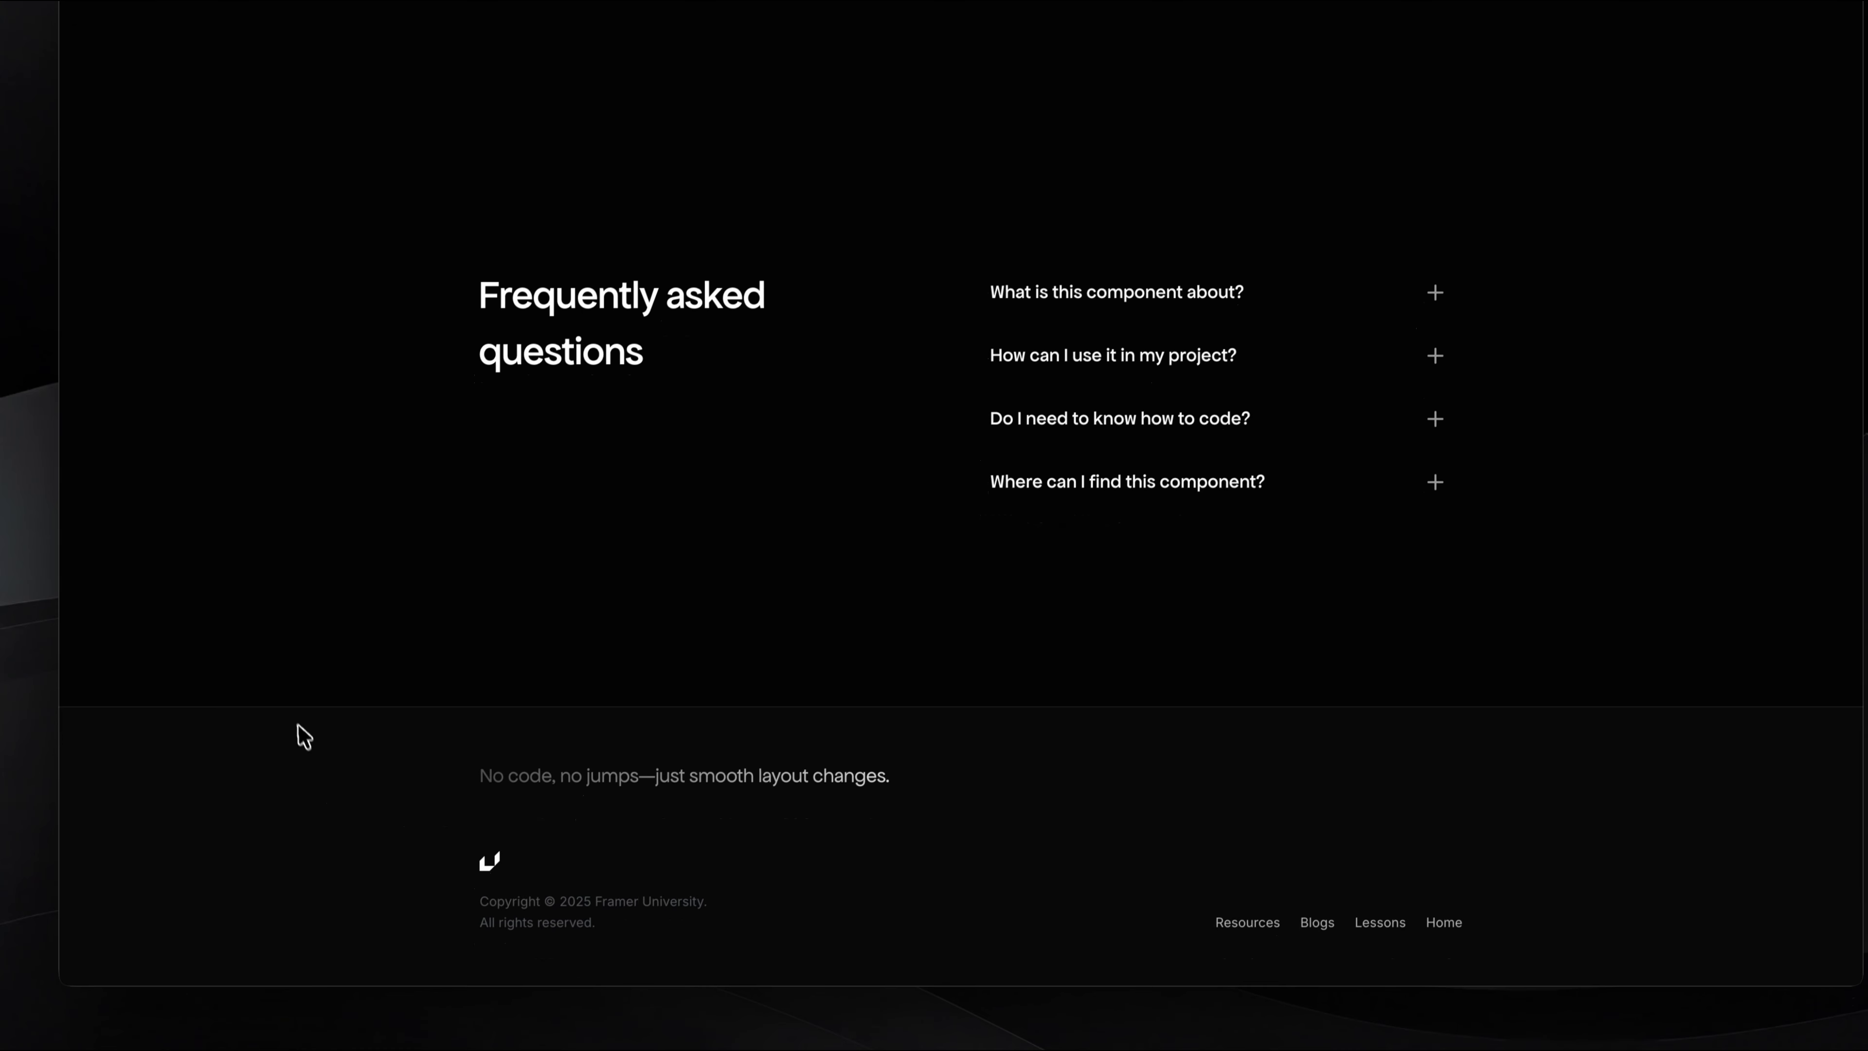
{"action": "left_click", "coordinate": [1158, 478]}
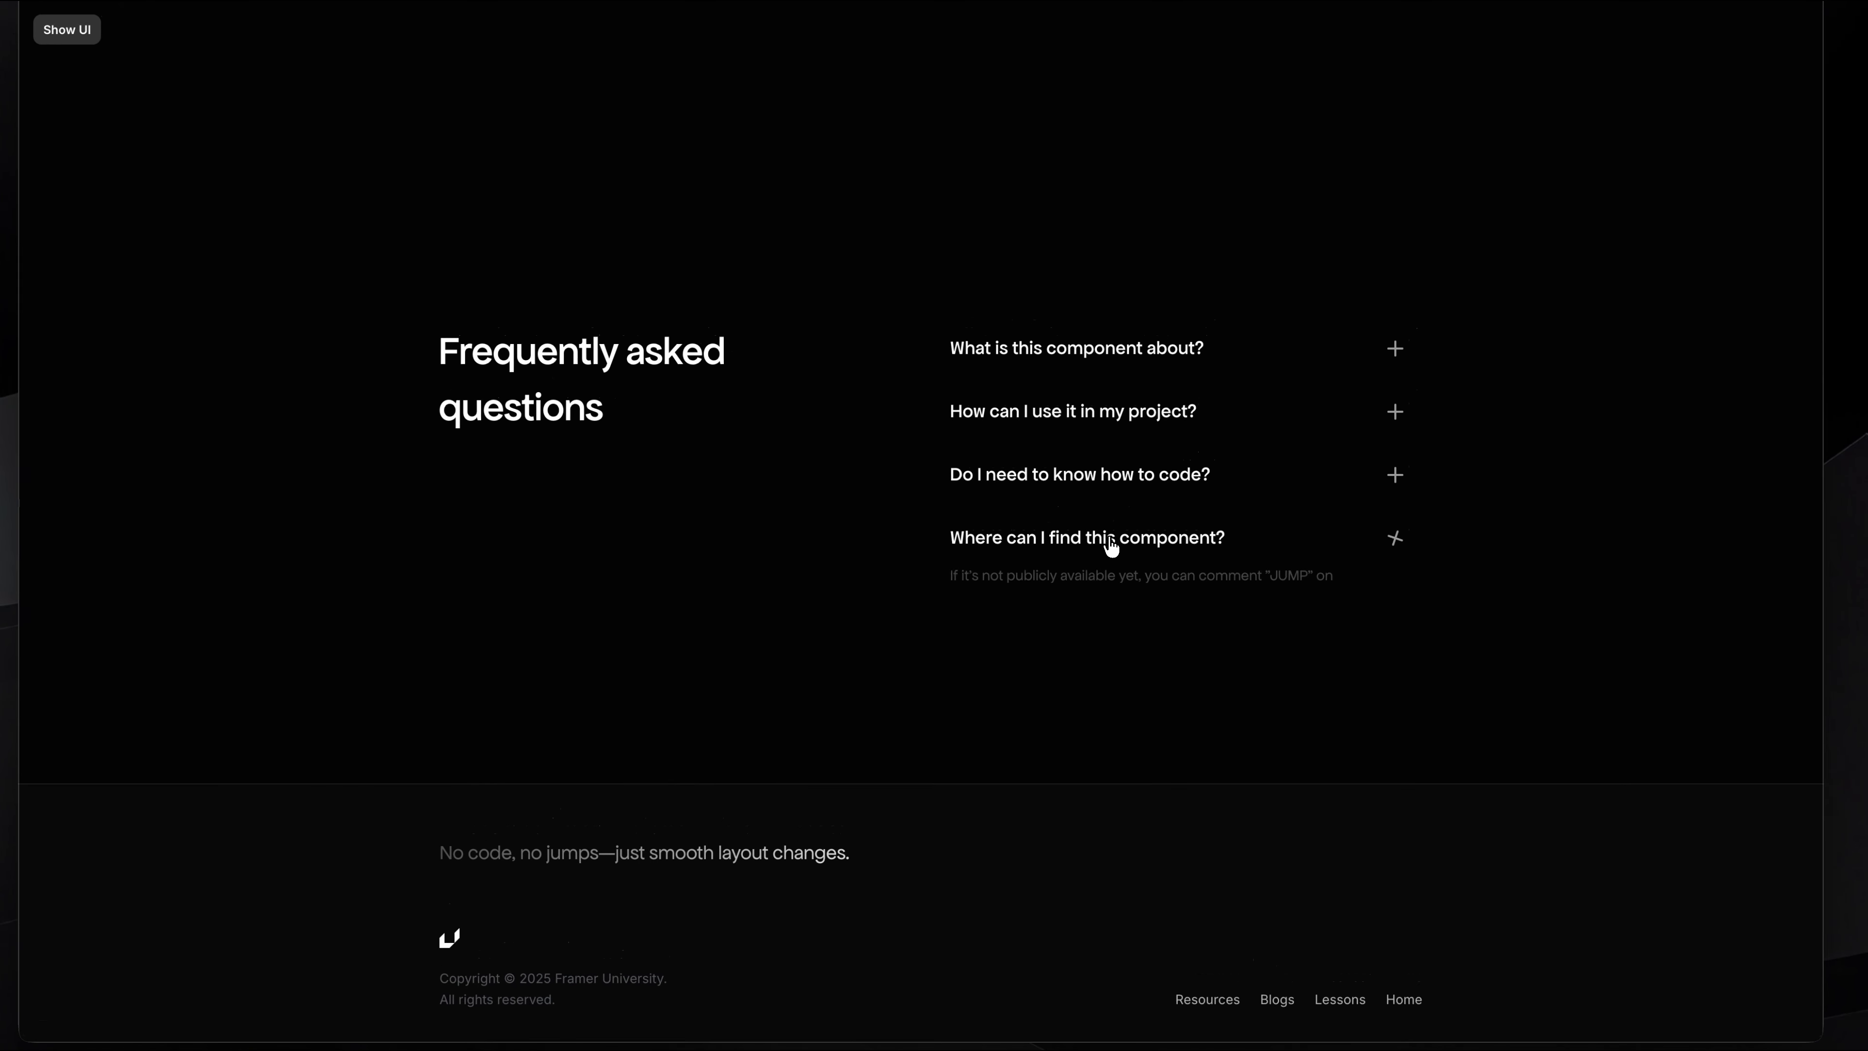
{"action": "left_click", "coordinate": [1158, 427]}
{"action": "left_click", "coordinate": [1122, 480]}
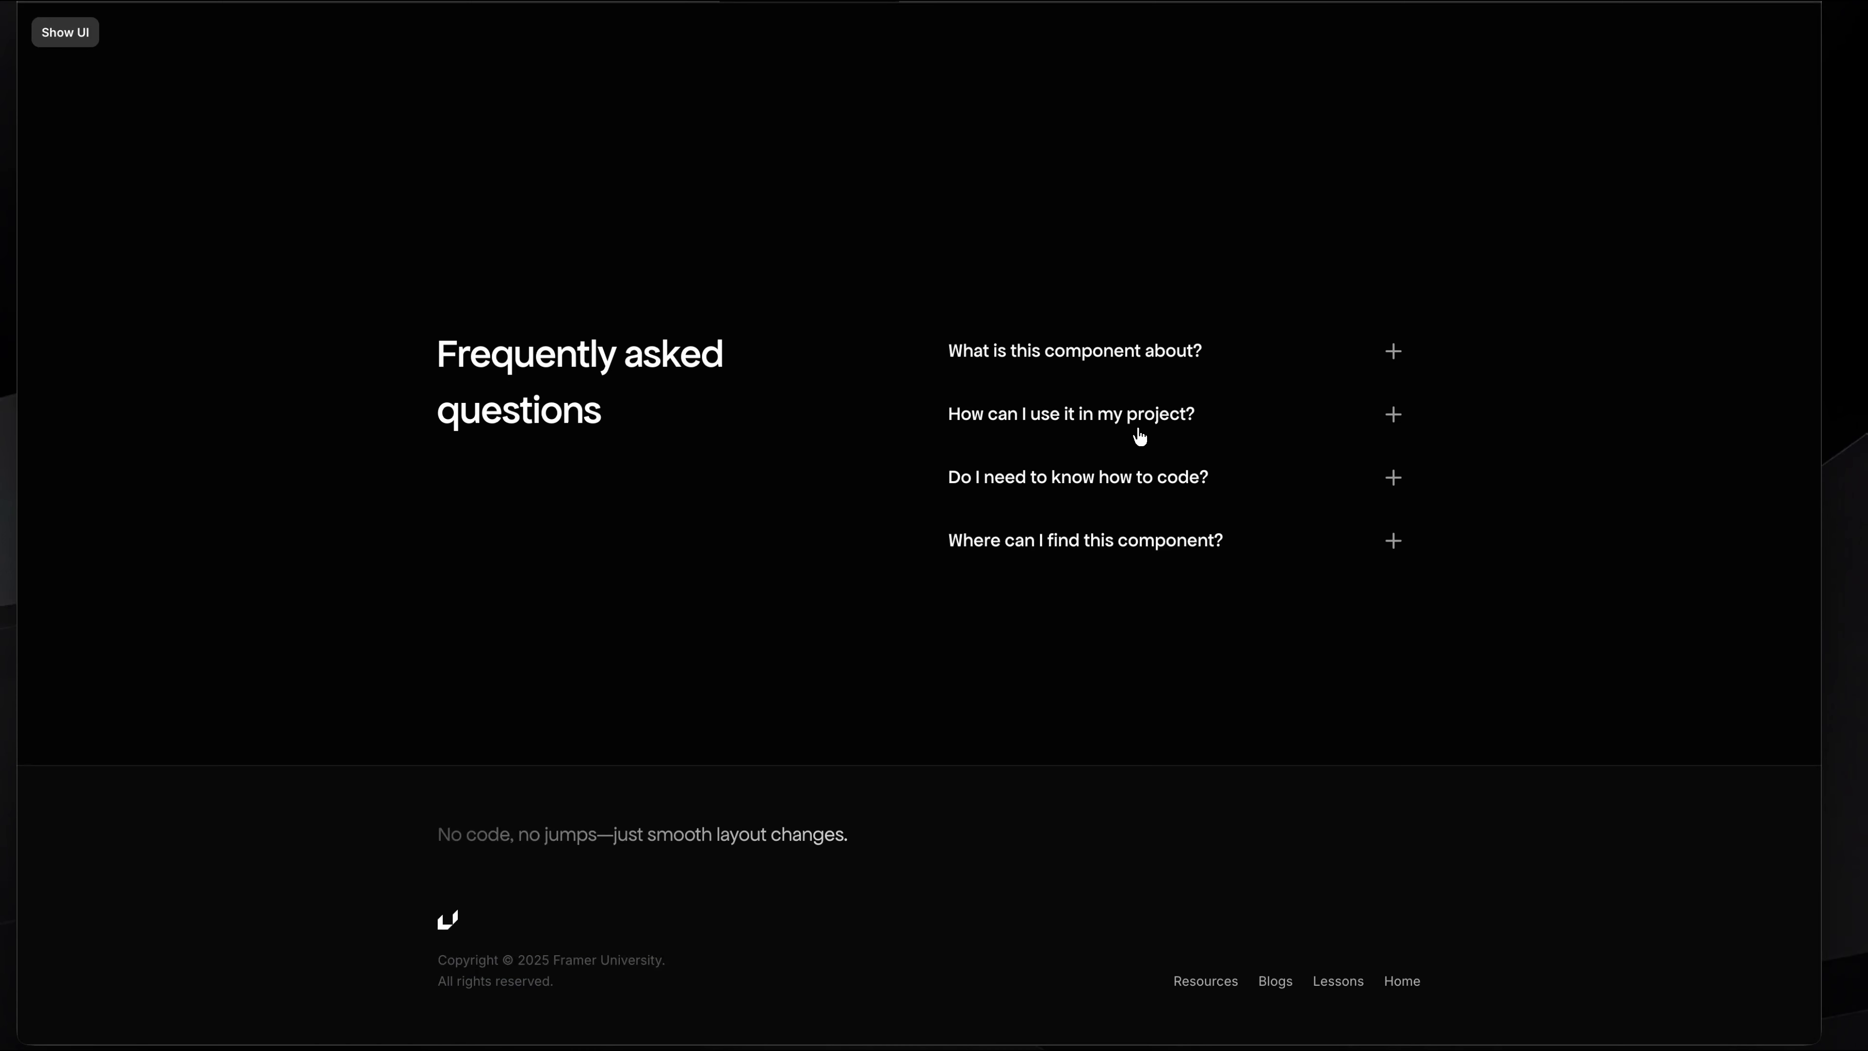
{"action": "left_click", "coordinate": [1137, 430]}
{"action": "left_click", "coordinate": [1138, 424]}
{"action": "left_click", "coordinate": [1163, 362]}
{"action": "left_click", "coordinate": [1159, 372]}
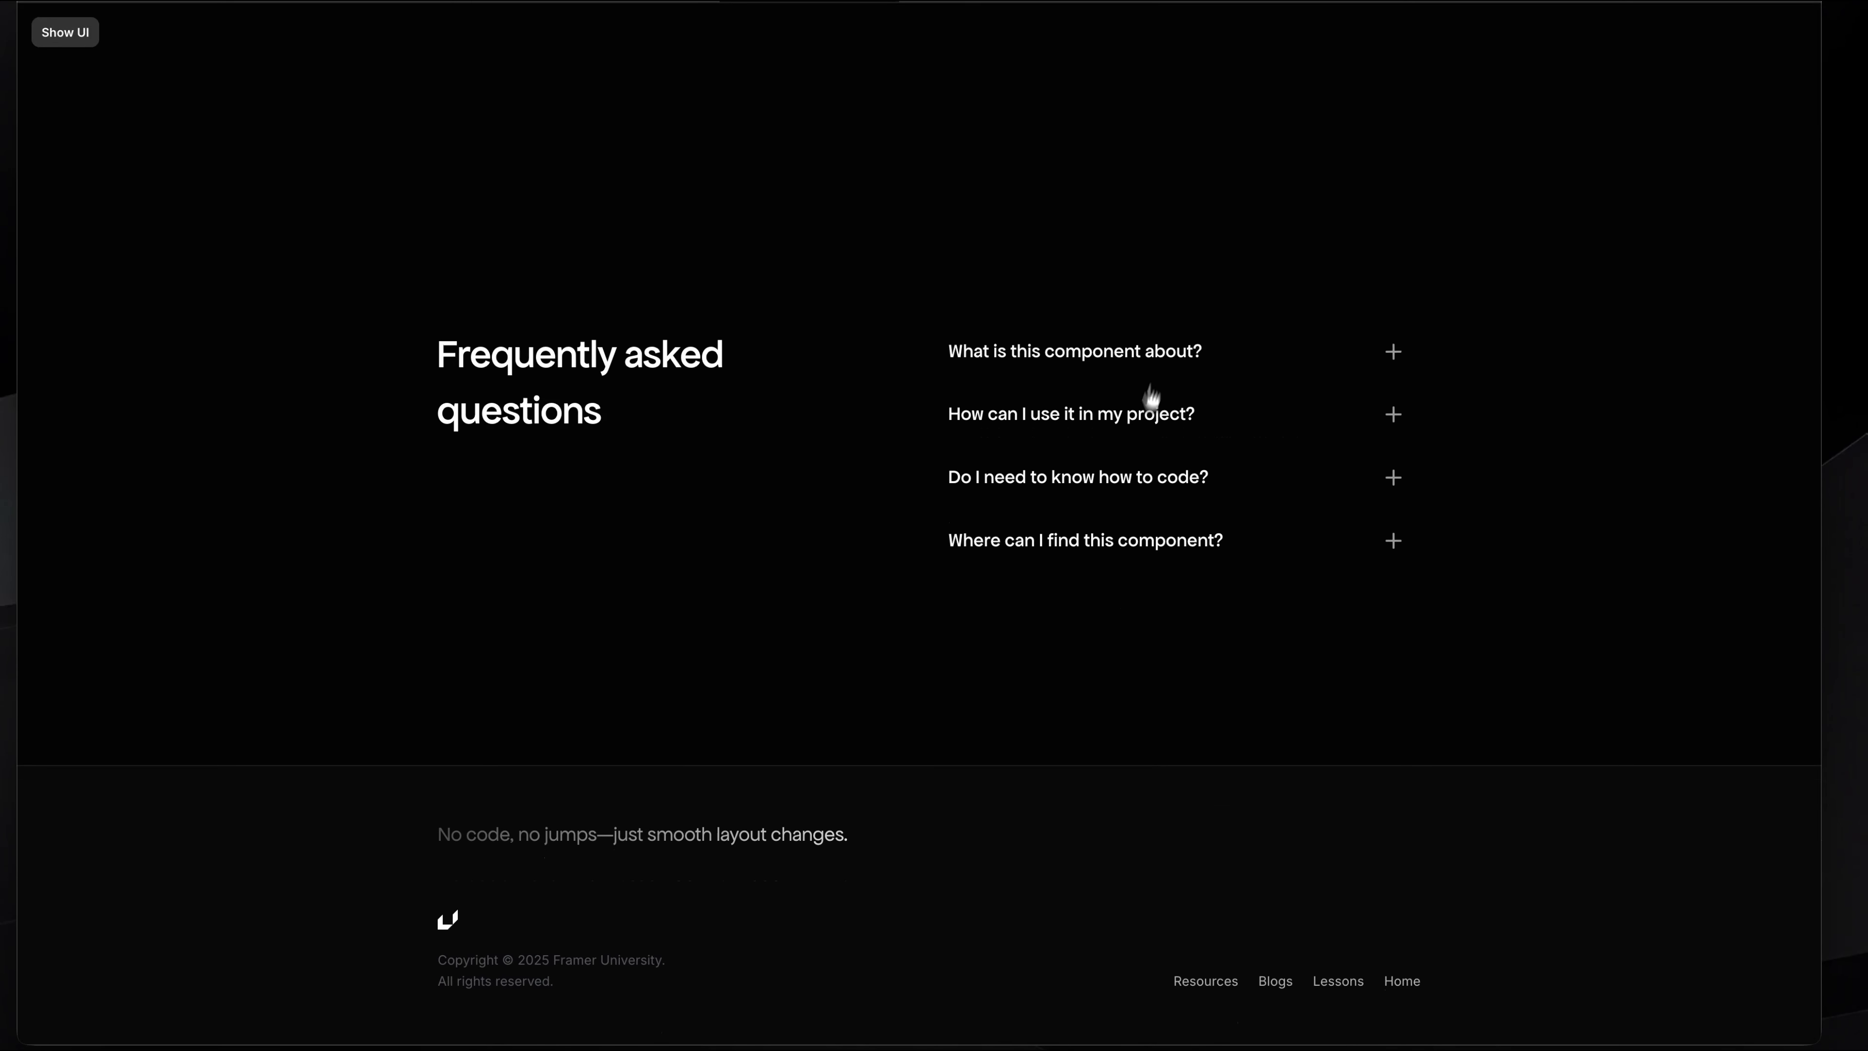
{"action": "left_click", "coordinate": [1140, 424]}
{"action": "left_click", "coordinate": [1141, 422]}
{"action": "left_click", "coordinate": [1134, 479]}
{"action": "left_click", "coordinate": [1139, 535]}
{"action": "left_click", "coordinate": [1137, 544]}
{"action": "left_click", "coordinate": [1145, 541]}
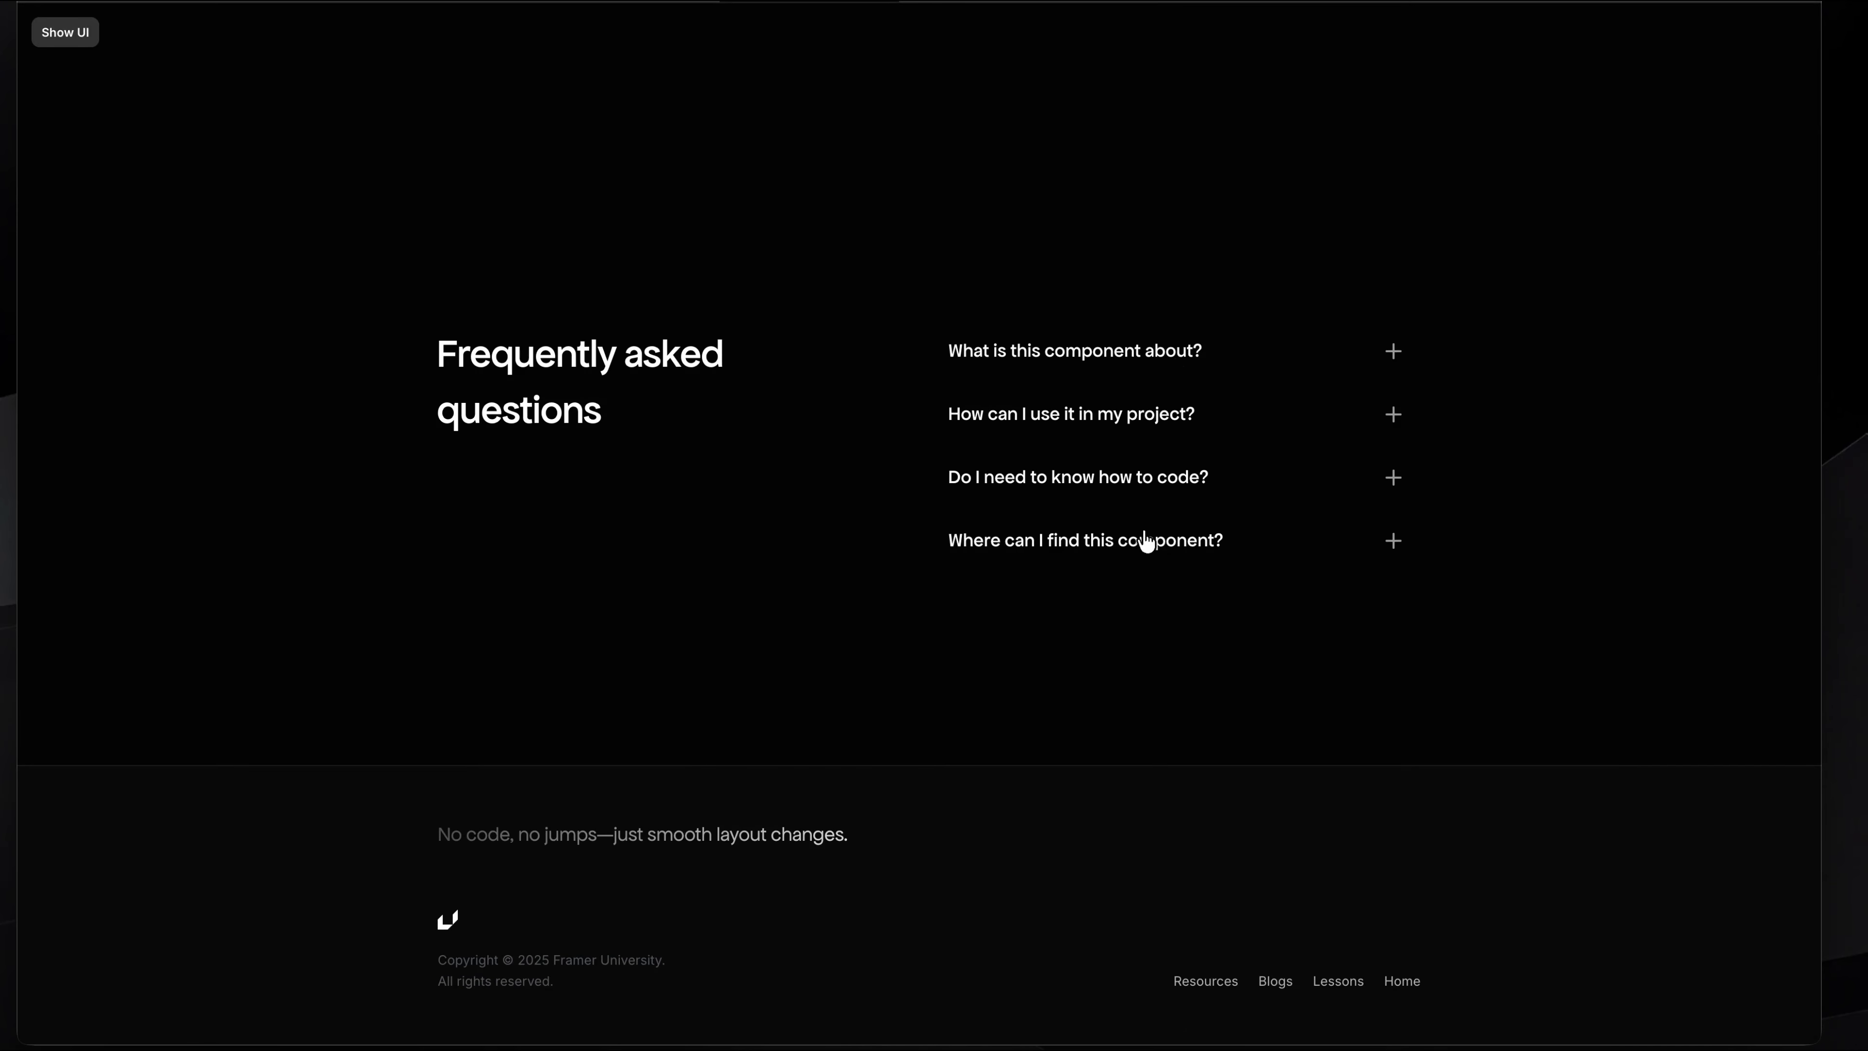
{"action": "left_click", "coordinate": [1159, 477]}
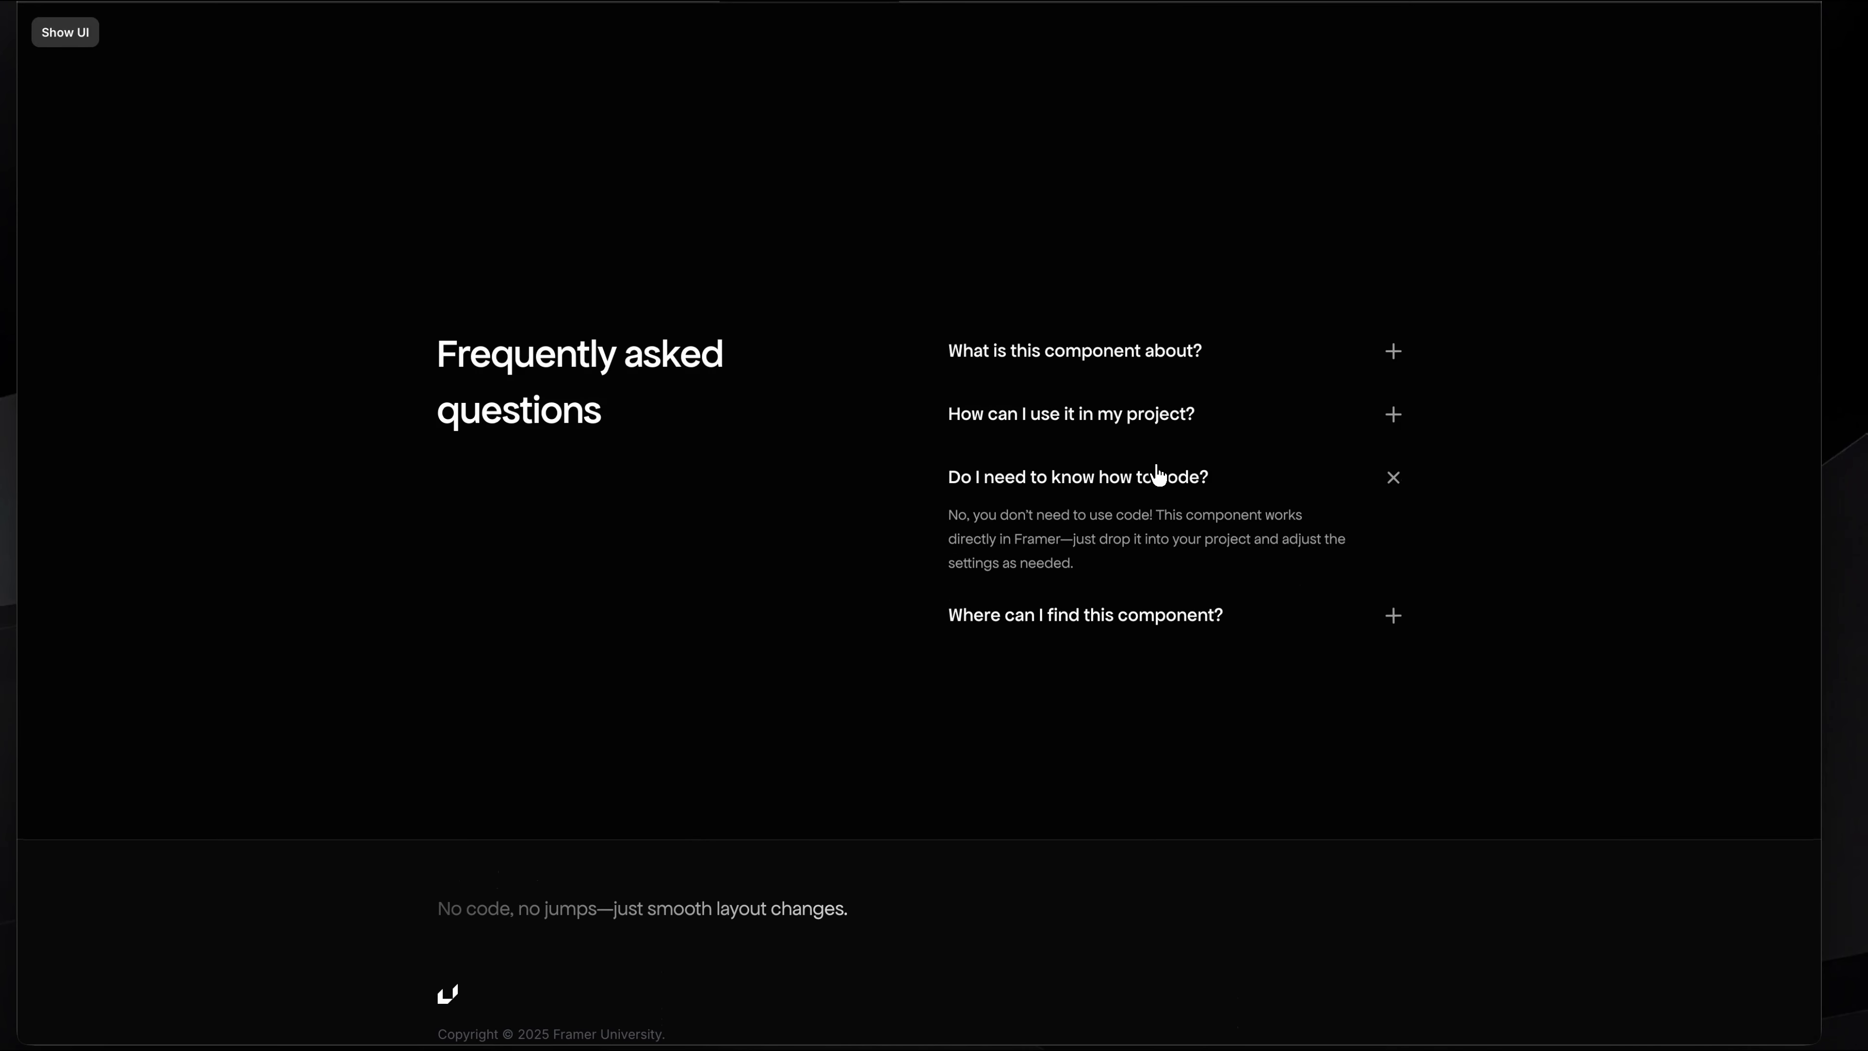
{"action": "left_click", "coordinate": [1158, 475]}
{"action": "left_click", "coordinate": [1048, 440]}
{"action": "left_click", "coordinate": [1162, 438]}
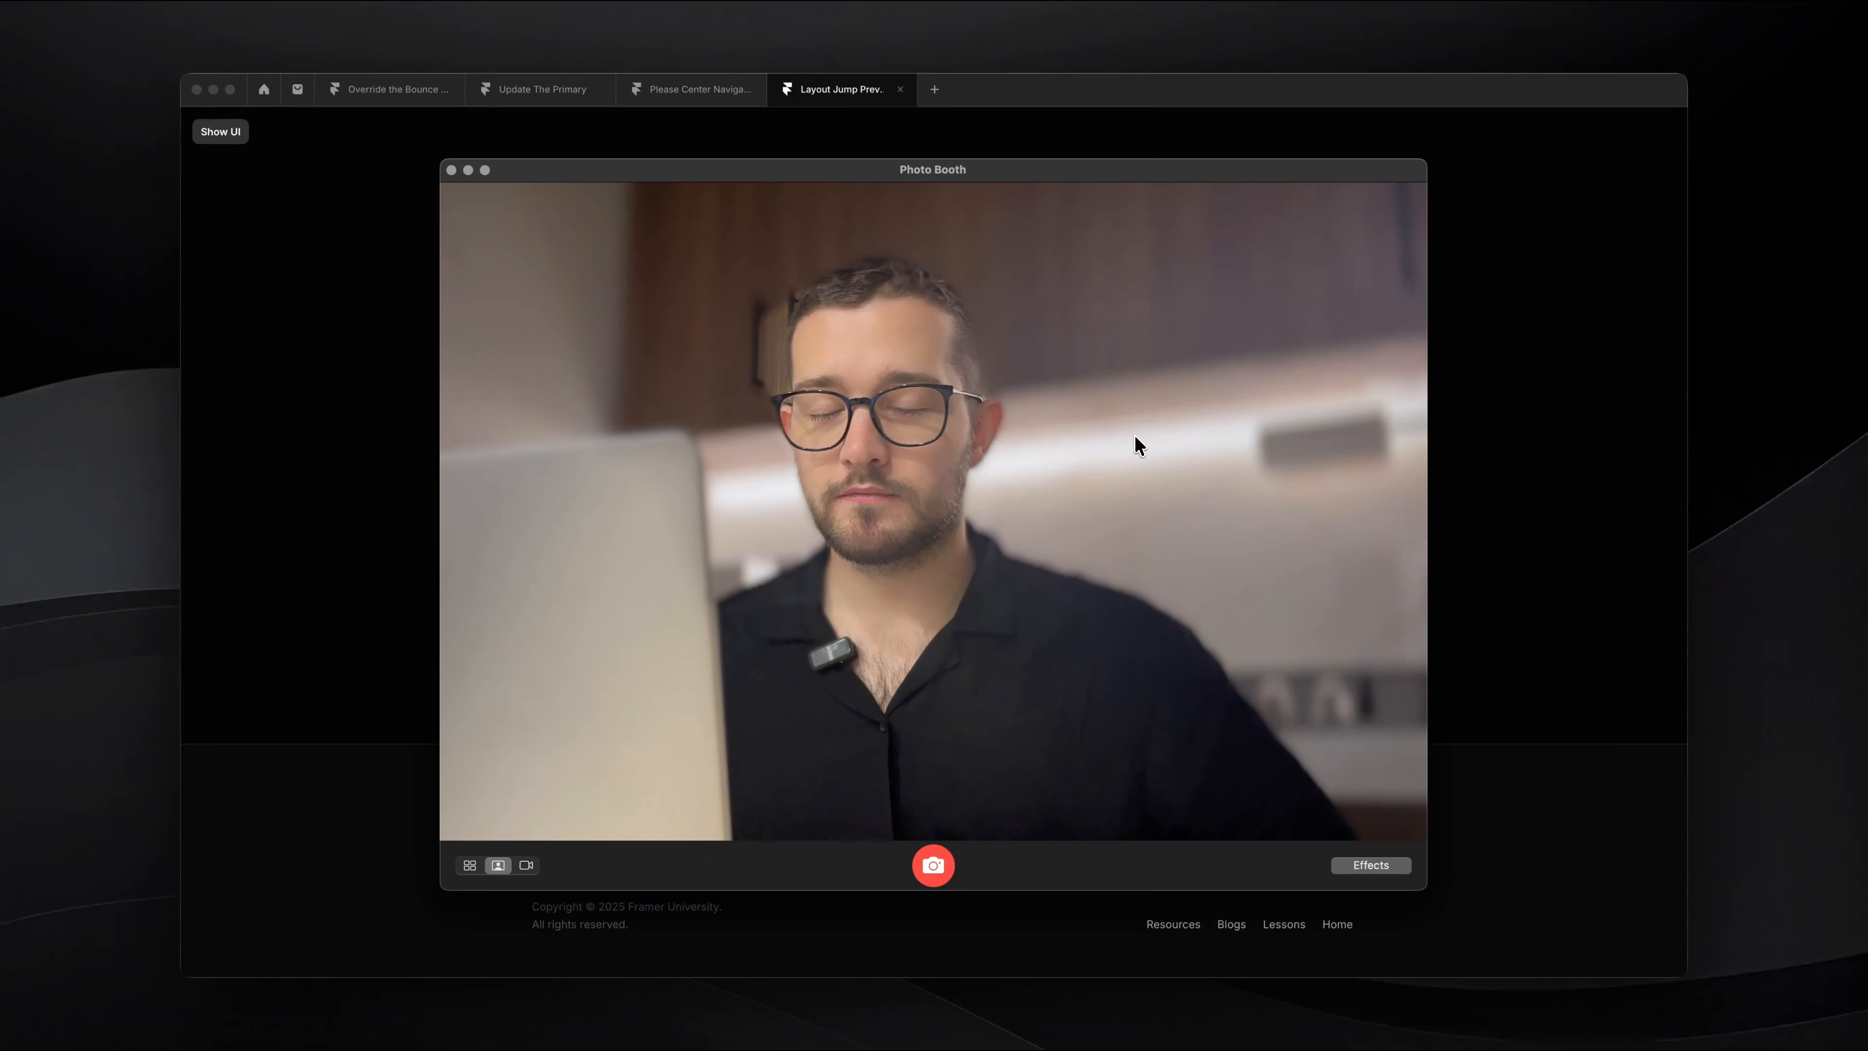